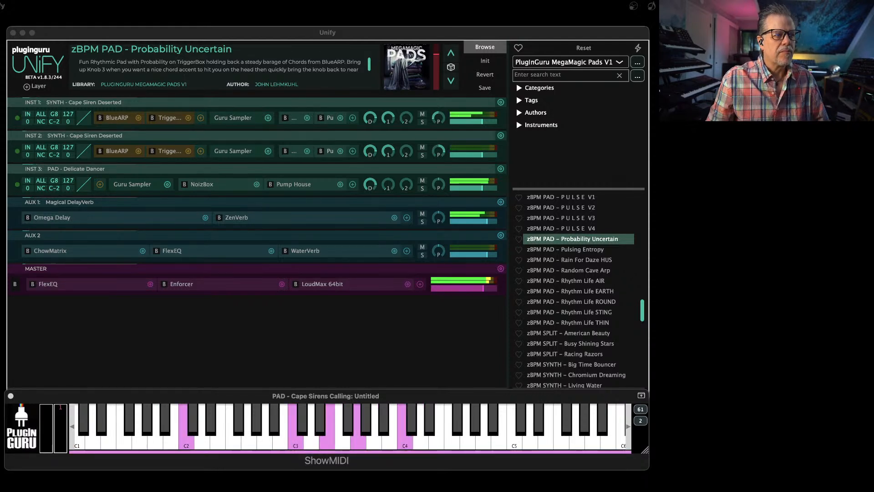
Step: Review the Audio/MIDI device settings, close the settings, and show the patch's macro knobs
left_click(429, 361)
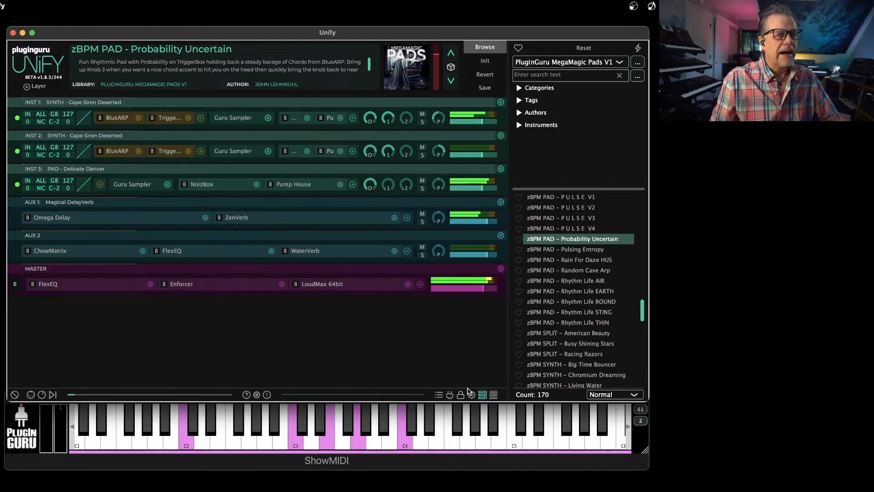
left_click(471, 394)
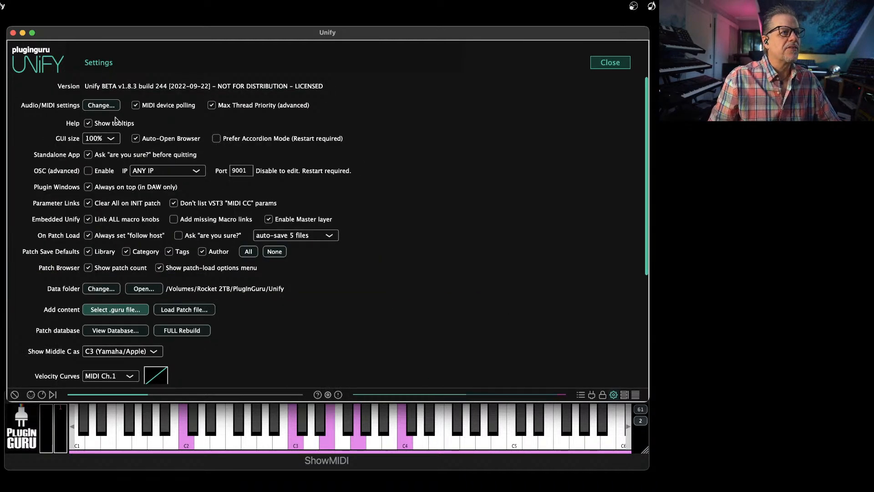
left_click(100, 105)
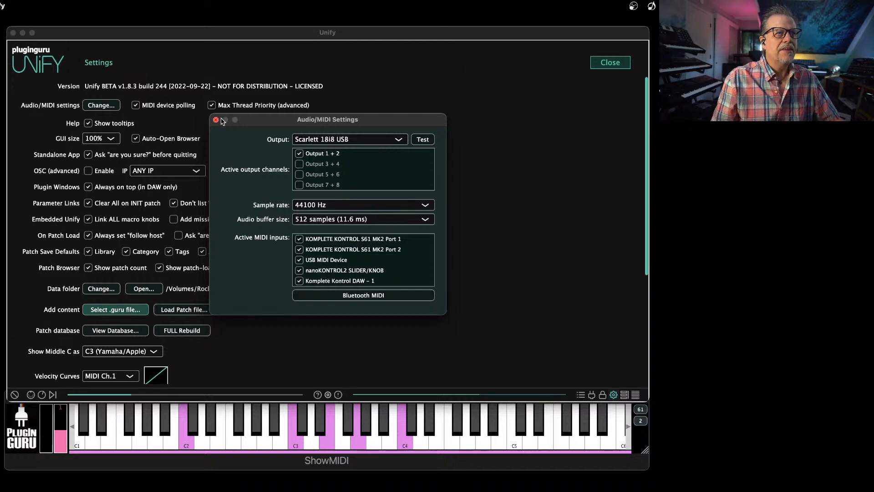
left_click(216, 120)
left_click(610, 63)
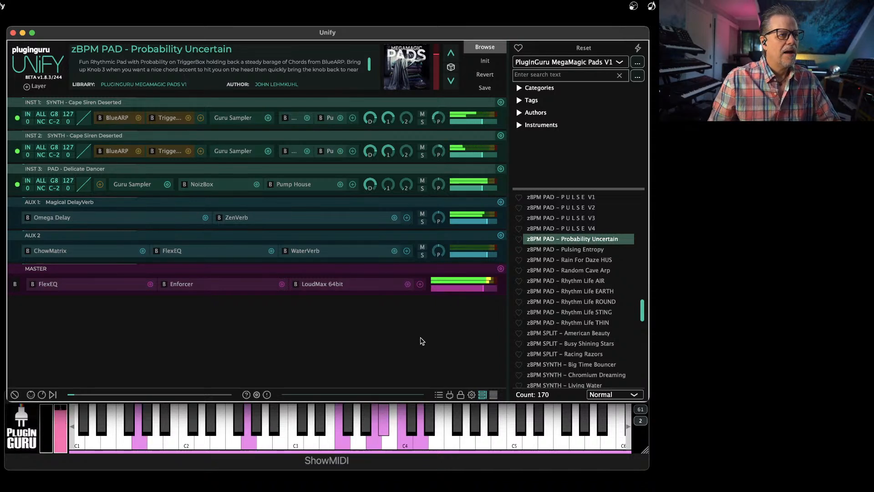
left_click(43, 395)
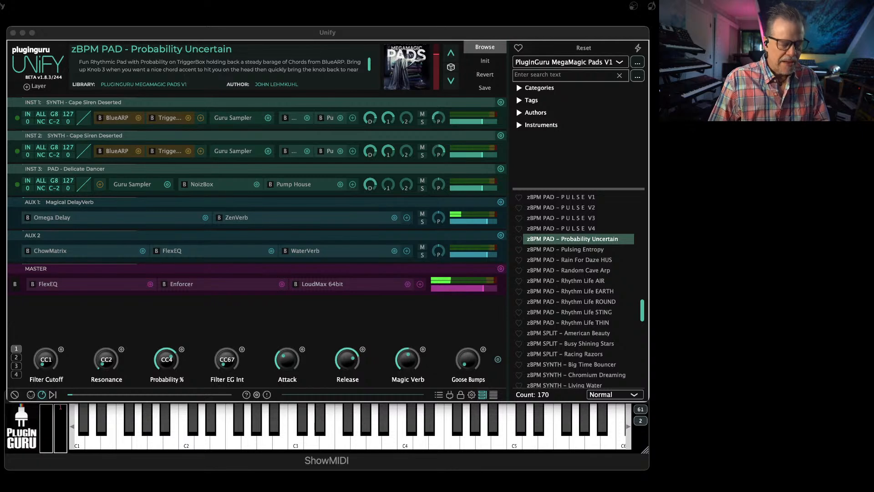
Step: Switch to the Chrome window with the PlugInGuru.com home page, view it, and move the window away to uncover Unify
key("super+Tab")
key("super+Tab")
key("super+Tab")
key("super+Tab")
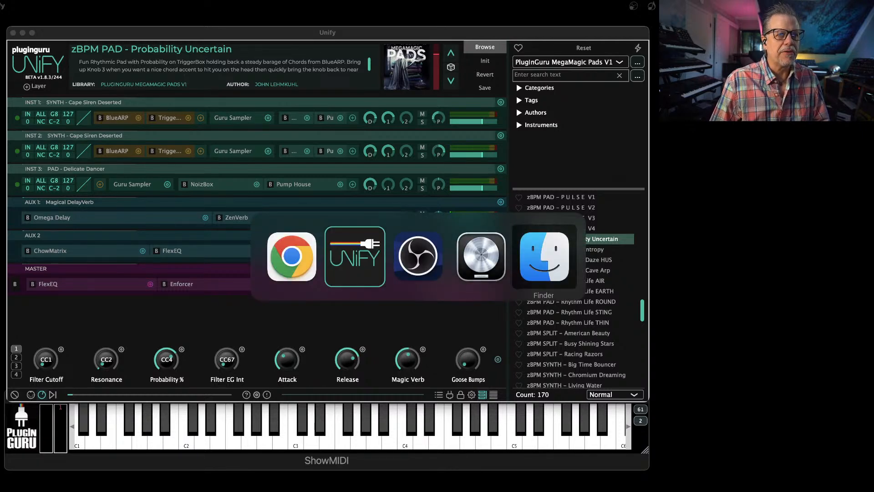
key("super+Tab")
key("super+Tab")
key("super+shift+Tab")
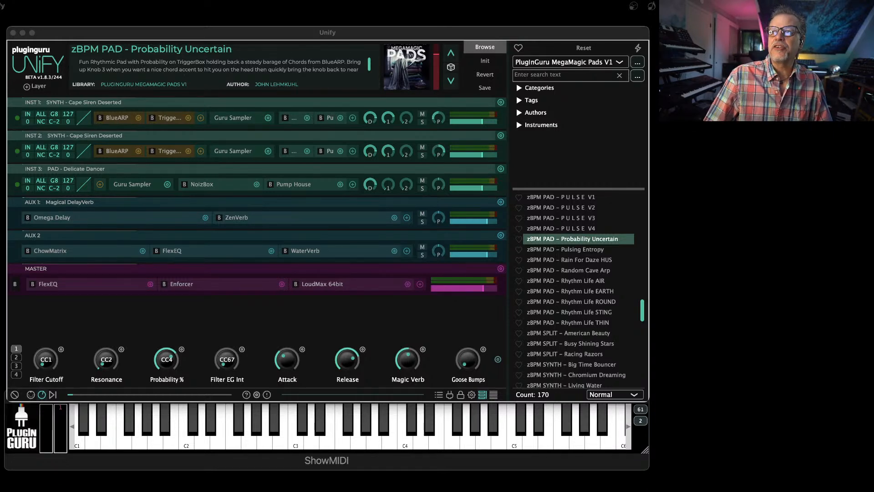
left_click_drag(510, 22, 373, 18)
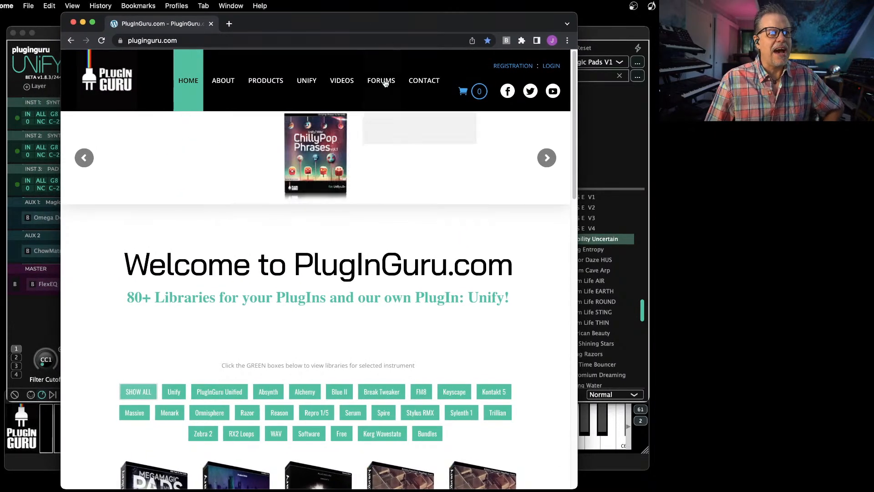
left_click(85, 158)
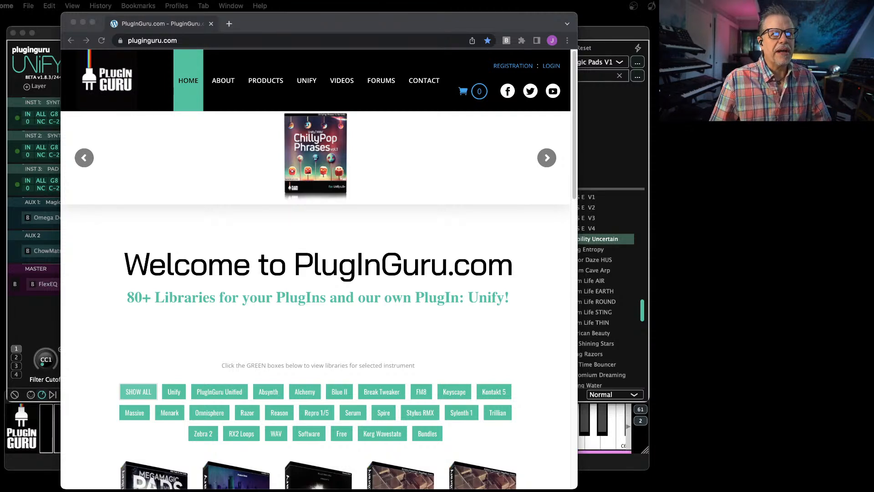
left_click(524, 27)
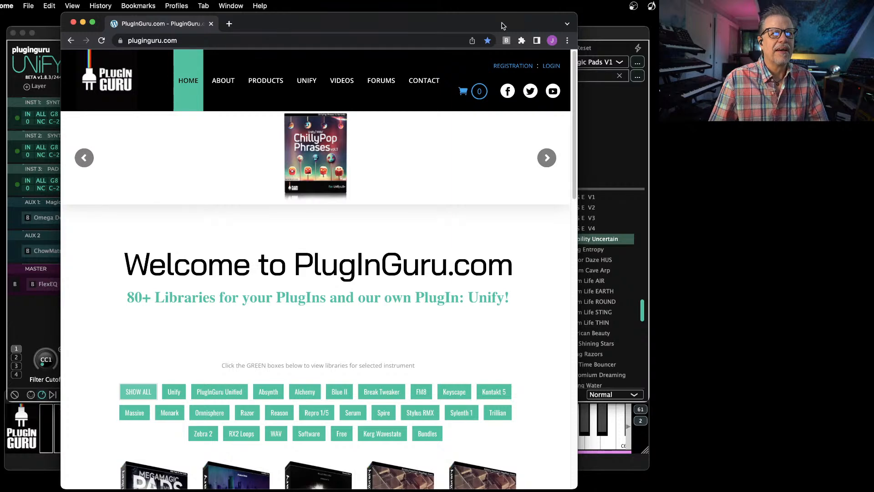
left_click_drag(170, 20, 873, 20)
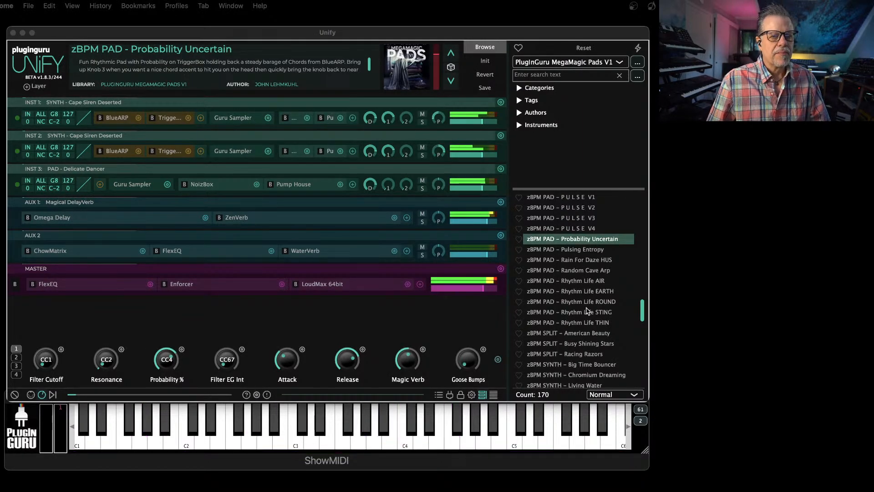
Step: Load the zBPM PAD - Elaborate Dragons HUS patch, followed by zBPM PAD - Autobahn 2029 HUS
scroll(587, 299, "up", 5)
scroll(587, 299, "up", 4)
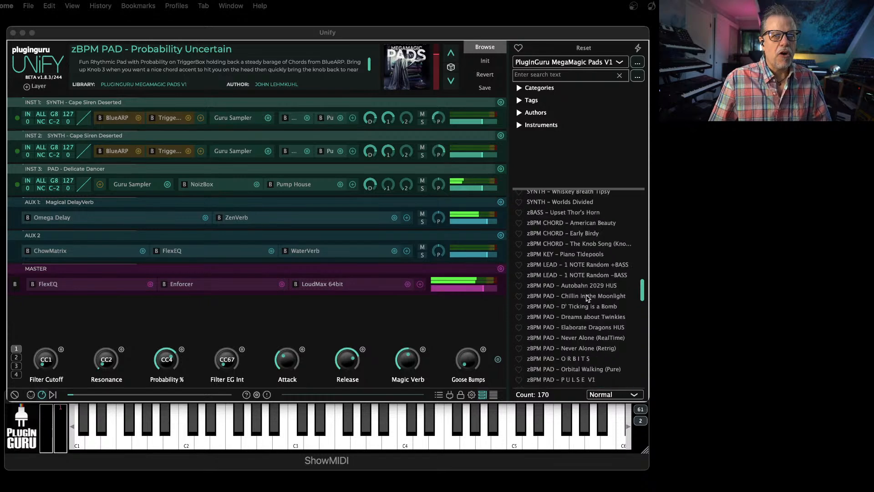
left_click(586, 329)
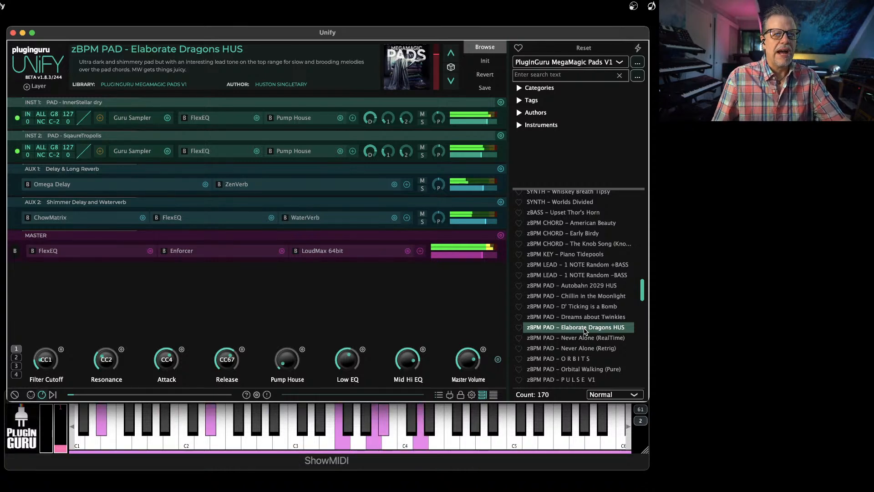
left_click(594, 286)
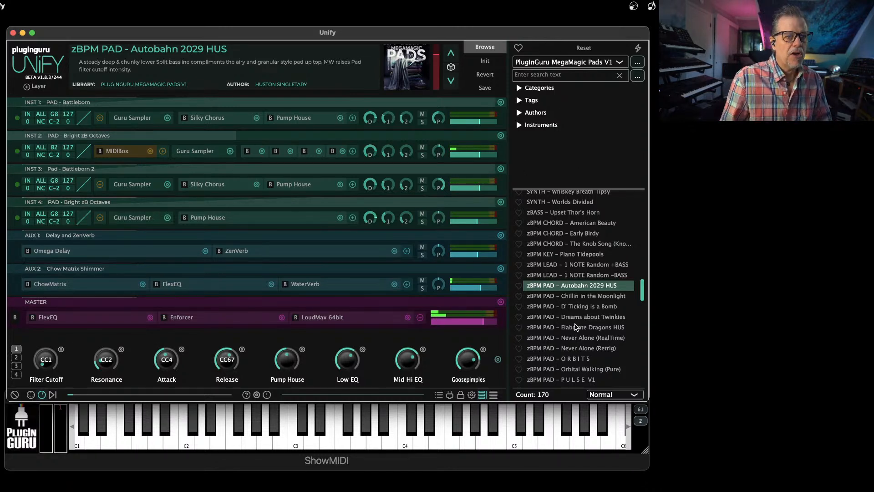
Step: Filter the MegaMagic Pads V1 patches by "update" and load zKEY - Piano Tidepools
scroll(576, 326, "down", 3)
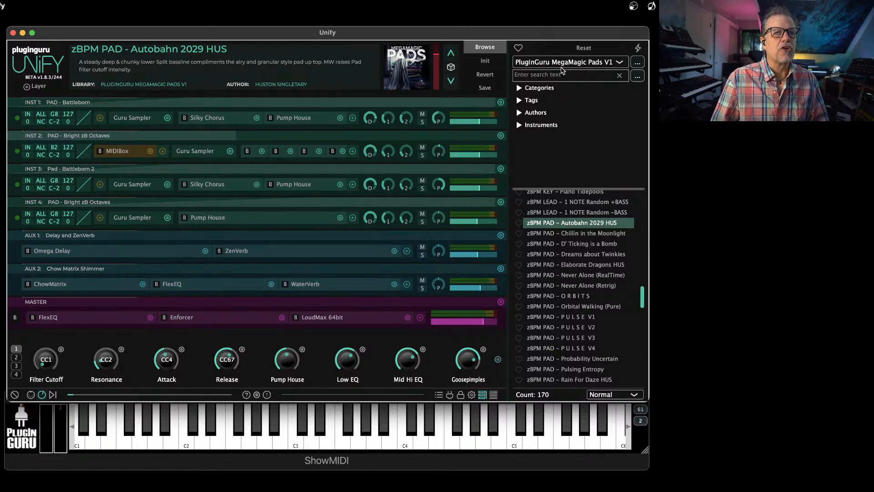
left_click(560, 73)
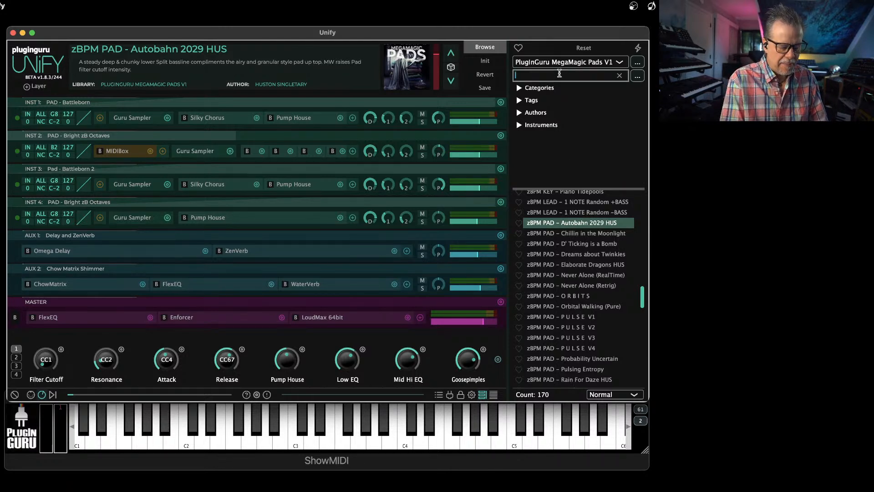
type("update")
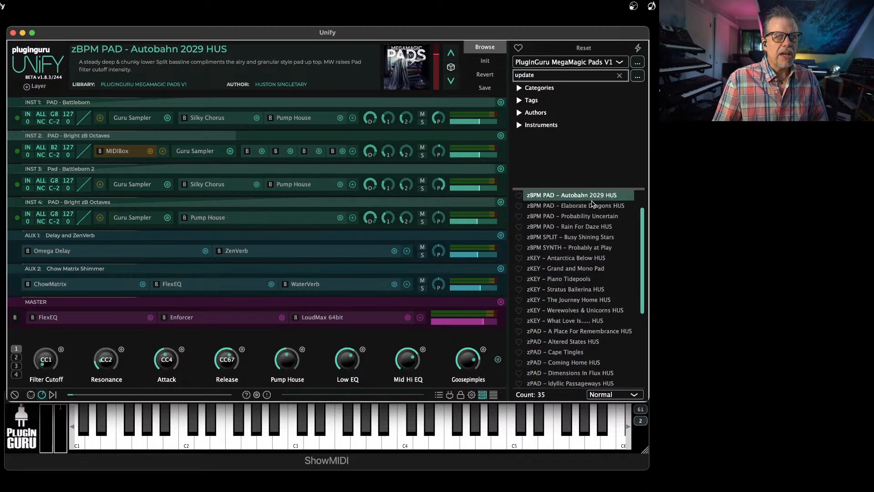
scroll(567, 273, "down", 5)
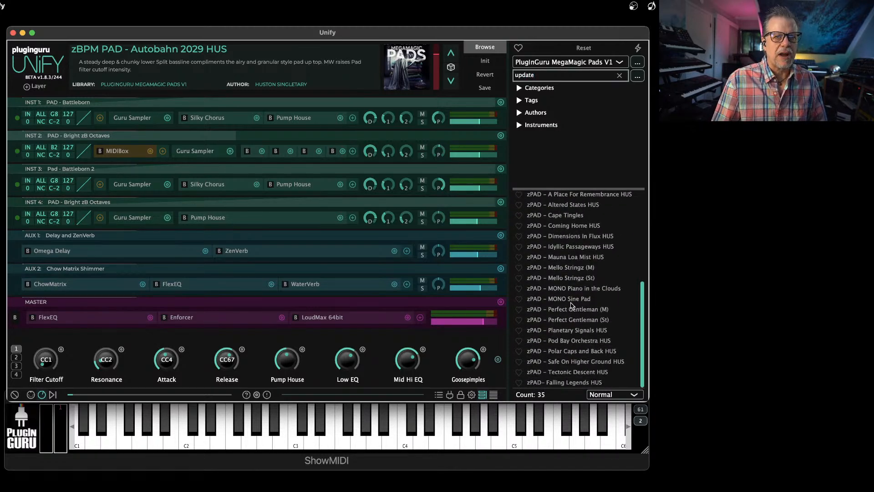
scroll(566, 257, "up", 3)
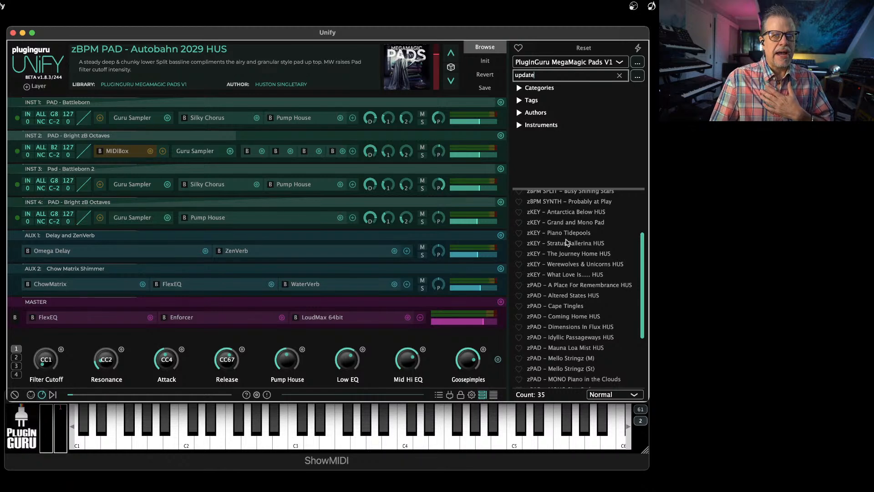
left_click(567, 234)
scroll(569, 248, "up", 3)
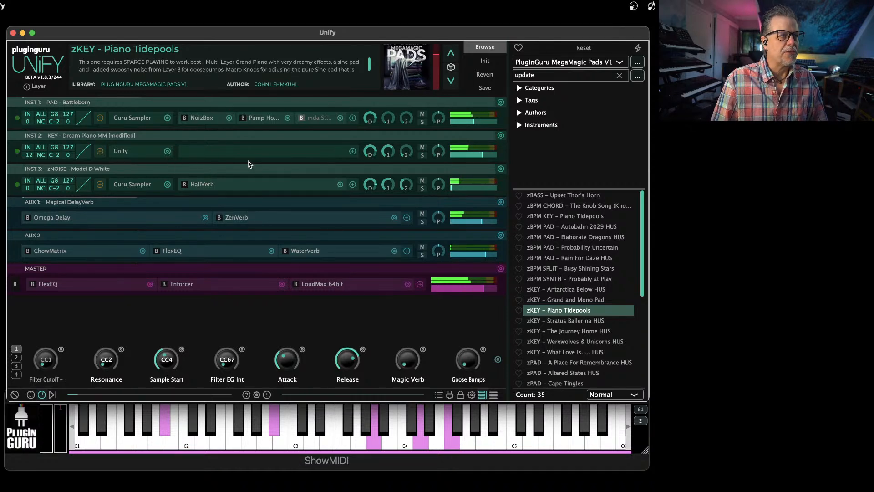
Step: Solo the PAD - Battleborn layer and, in its Guru Sampler, raise the filter cutoff, set the amplitude attack to 0.597 sec and increase the sample start
left_click(423, 122)
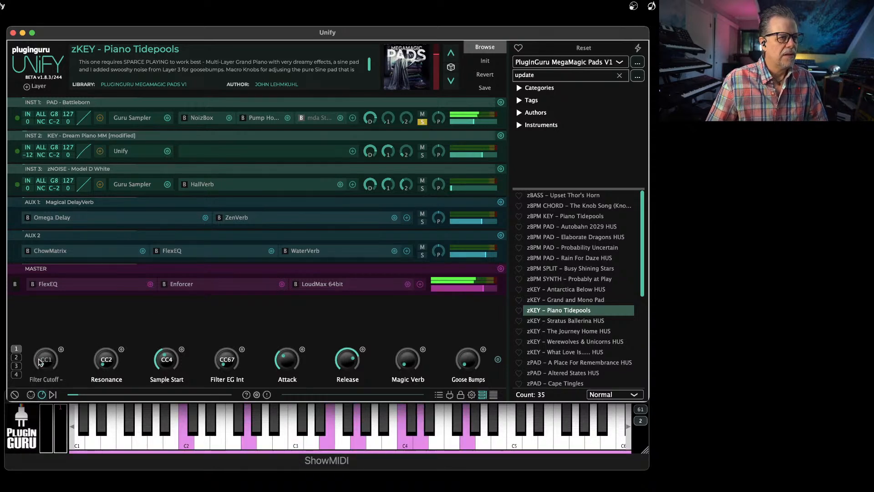
left_click(137, 117)
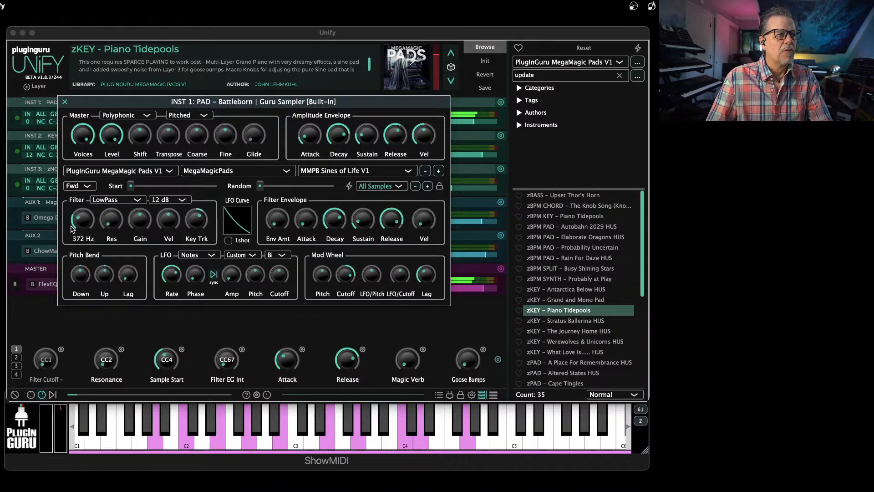
left_click_drag(81, 219, 95, 172)
left_click_drag(308, 140, 314, 113)
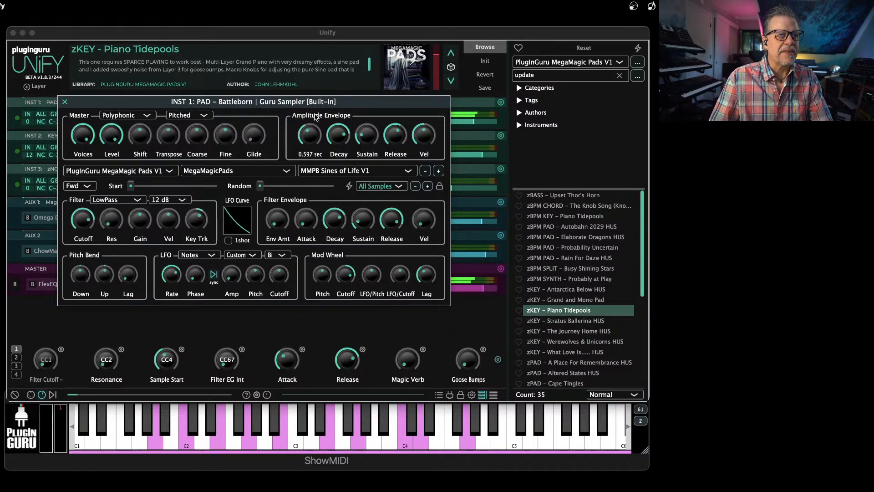
left_click_drag(129, 187, 171, 187)
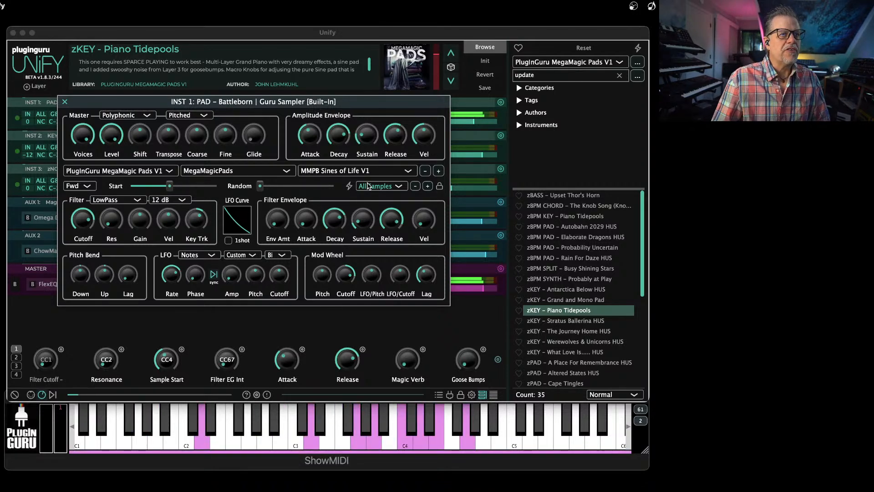
left_click(386, 188)
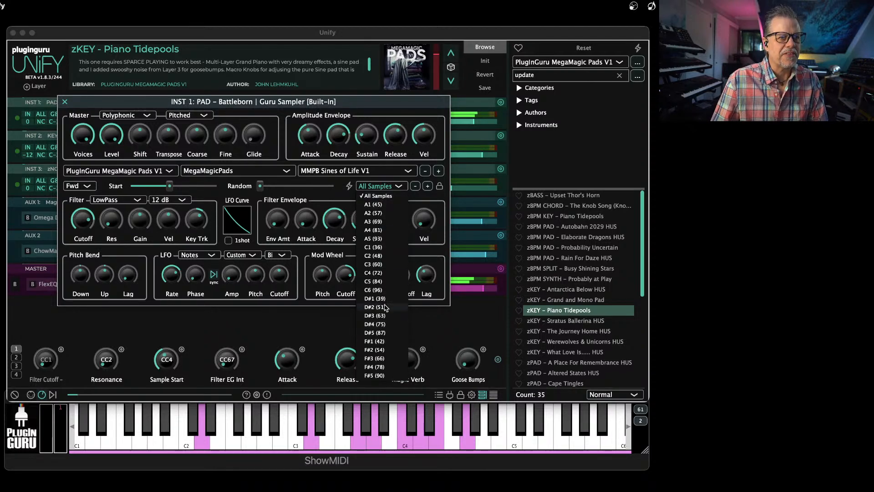
left_click(64, 102)
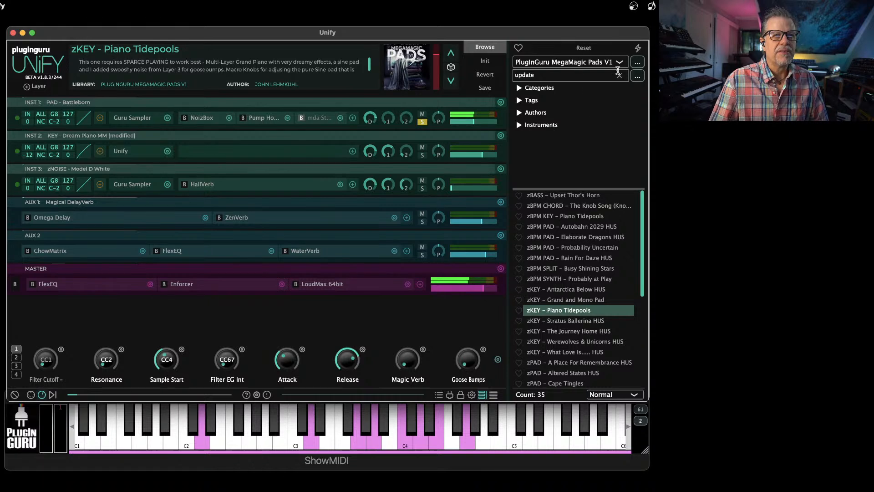
Step: Filter the patches by "bonus" instead and load PAD - (B) Lovely Retro Stringz, followed by PAD - (B) Retro Crescendo
left_click_drag(555, 75, 474, 73)
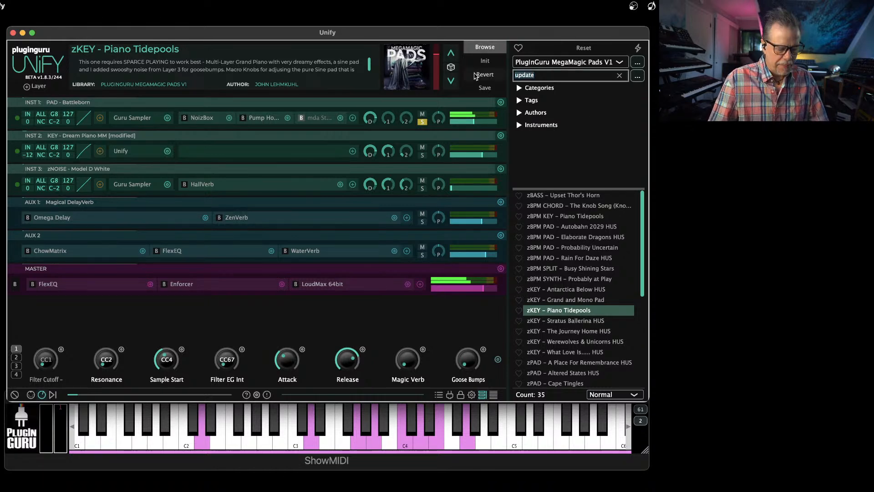
type("bonus")
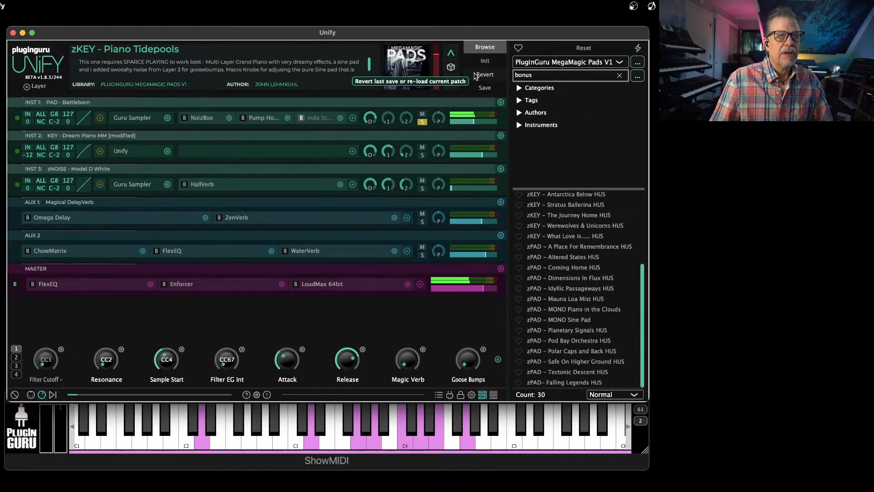
scroll(596, 251, "up", 5)
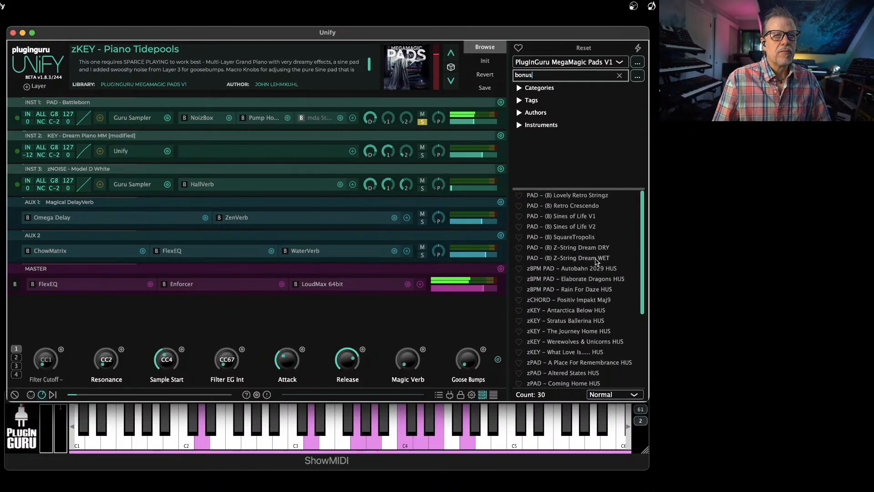
left_click(580, 199)
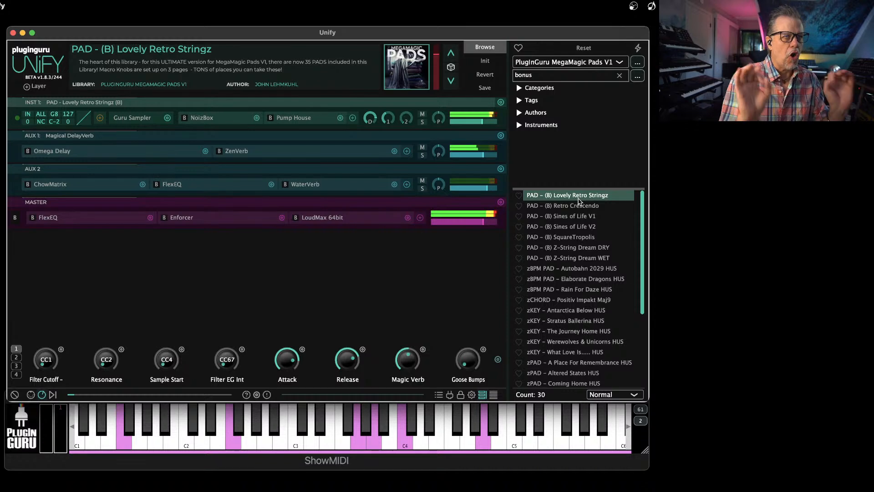
left_click(572, 209)
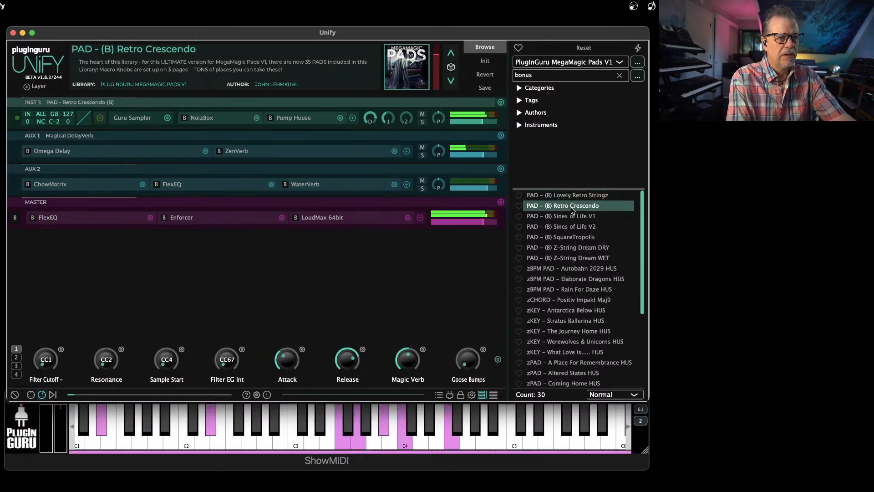
Step: Inspect the list of samples in the Retro Crescendo layer's Guru Sampler, and close the sampler window
left_click(131, 118)
left_click(385, 186)
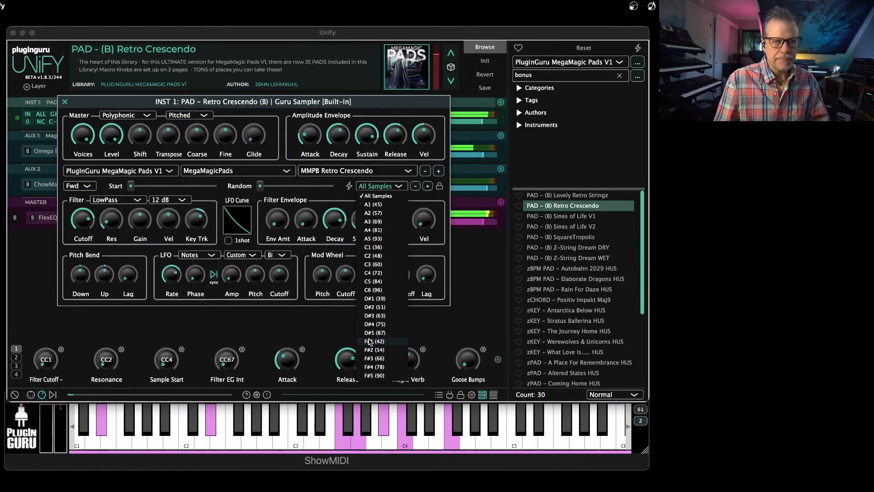
left_click(68, 104)
left_click(67, 104)
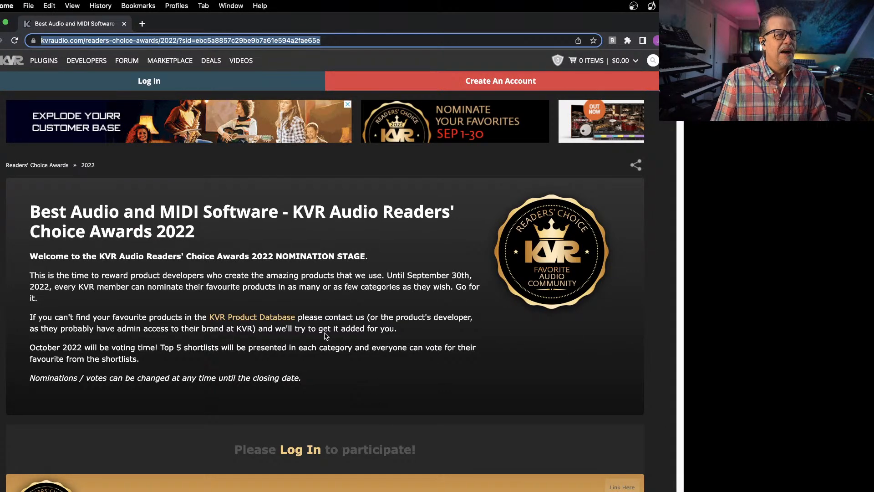
Step: Look through the nomination categories on the KVR Audio Readers' Choice Awards 2022 page
scroll(321, 362, "down", 10)
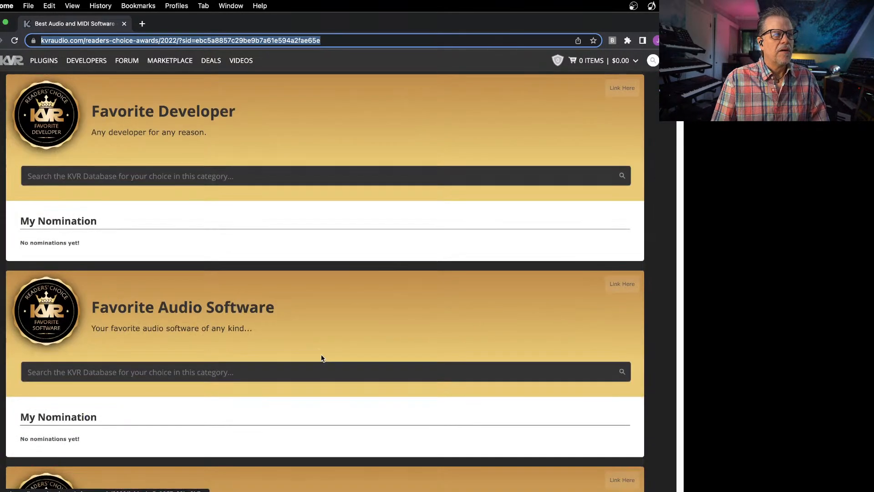
scroll(322, 358, "down", 5)
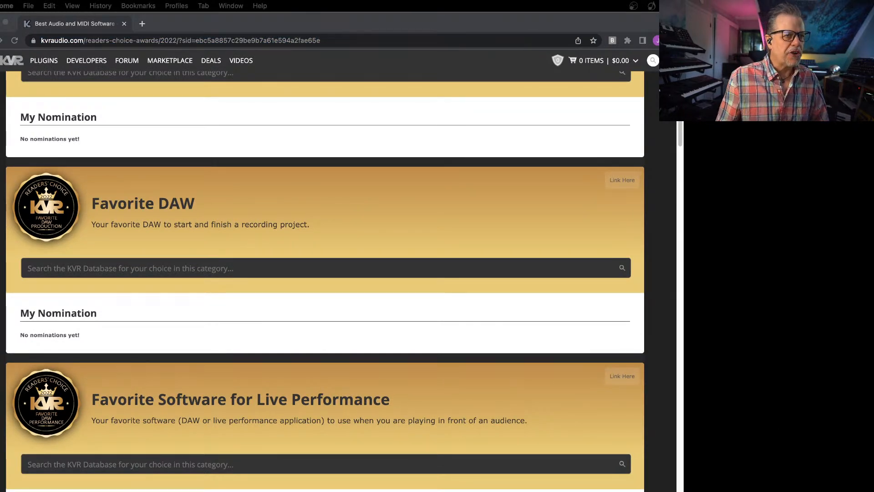
Step: Review the further award categories, from Live Performance software through World/Ethnic Virtual Instrument, and return to the awards introduction
scroll(508, 269, "down", 9)
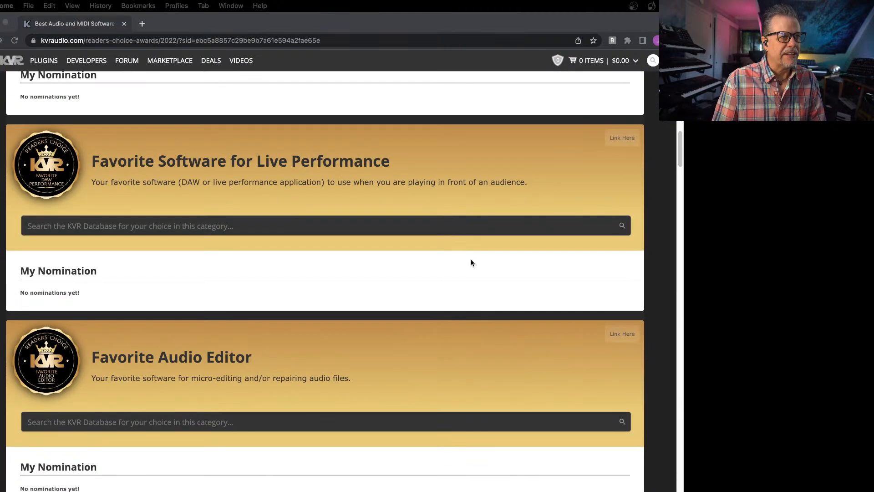
scroll(471, 258, "down", 13)
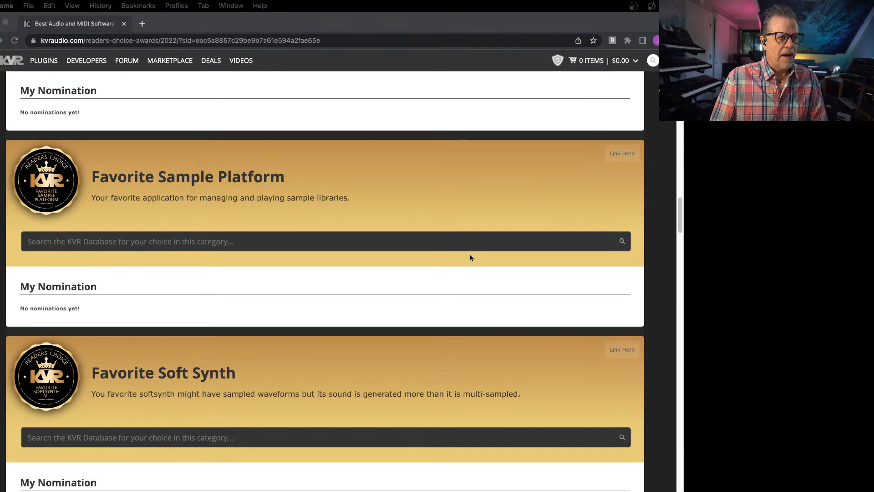
scroll(470, 257, "down", 9)
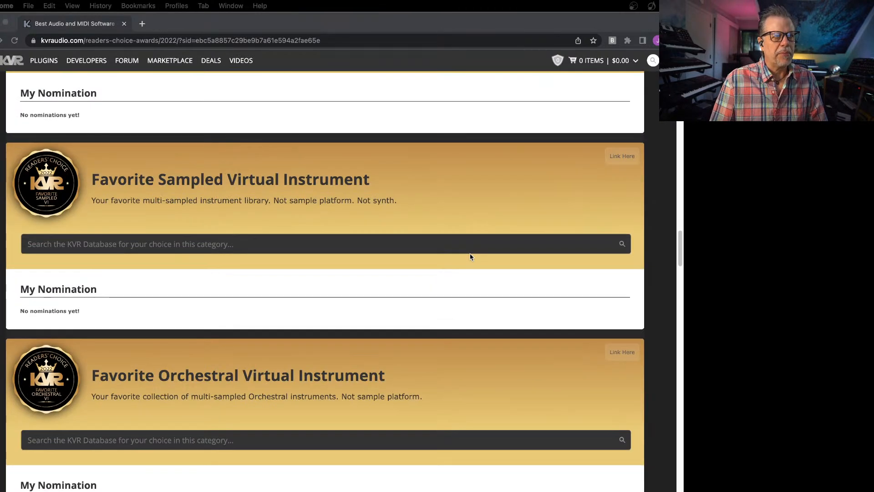
scroll(471, 257, "down", 4)
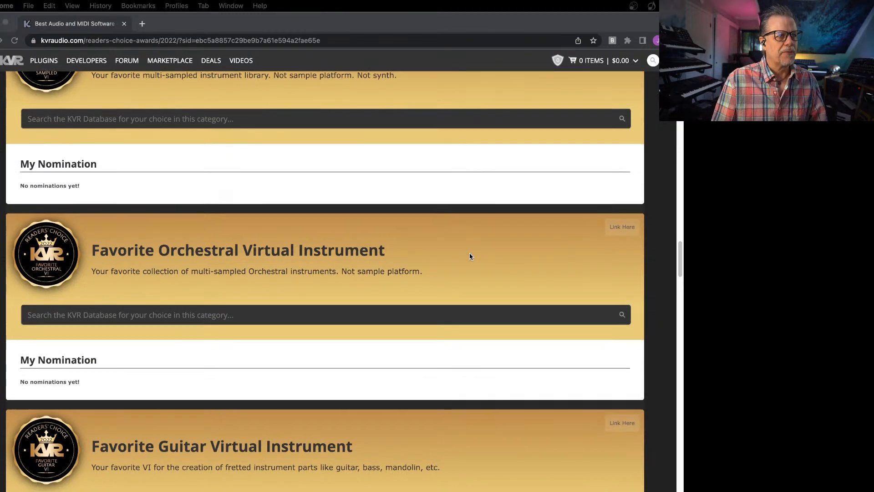
scroll(471, 256, "down", 20)
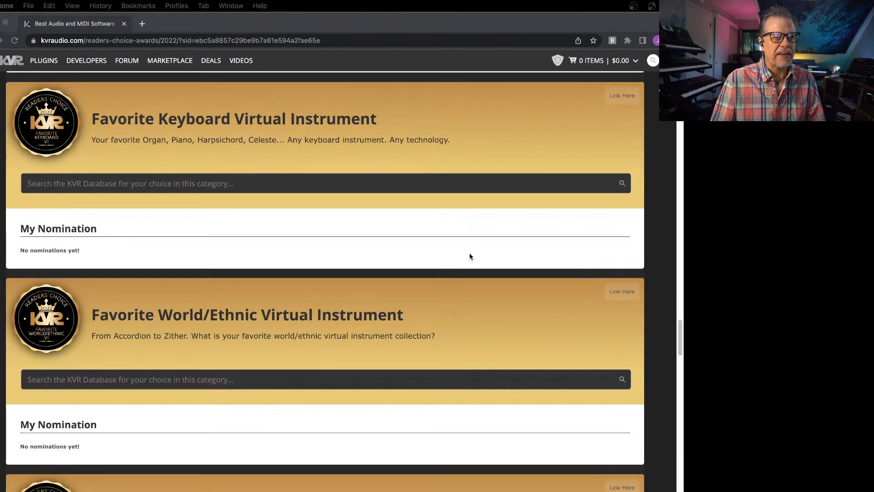
scroll(470, 256, "up", 20)
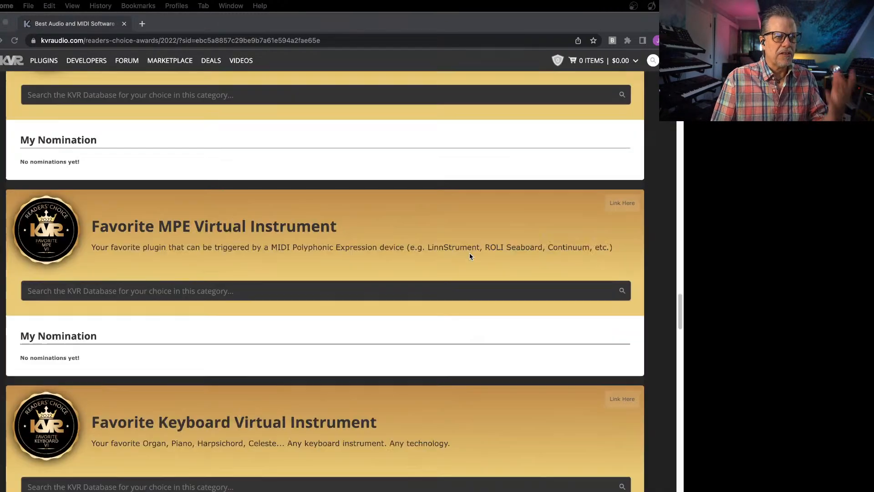
scroll(470, 256, "up", 20)
scroll(307, 348, "down", 3)
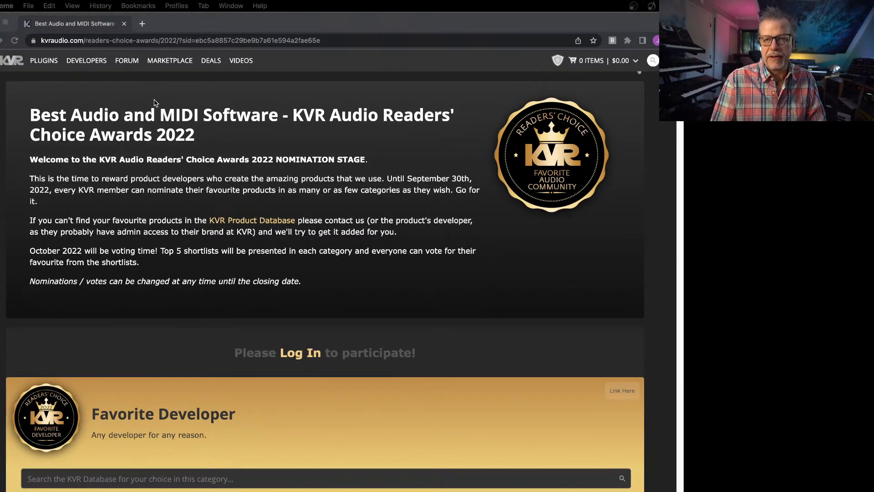
Step: Open the KVR Audio forum and look through its main forums and the official developer support forums
left_click(125, 61)
left_click(126, 62)
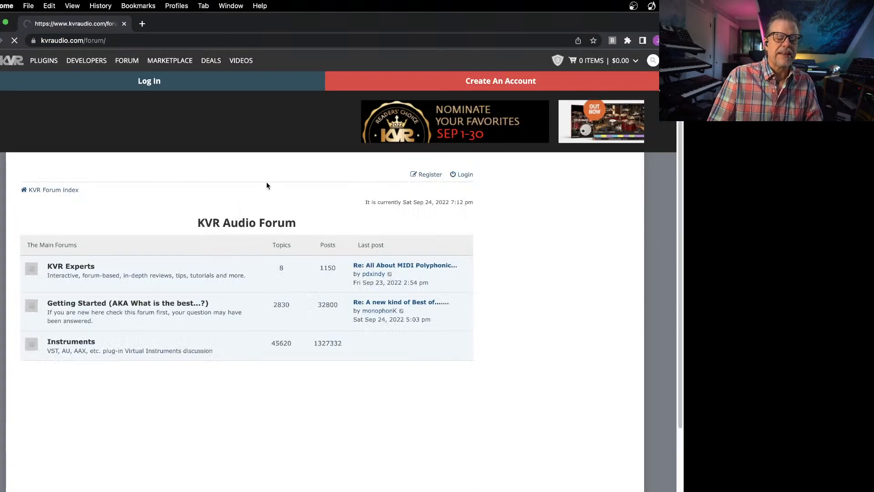
scroll(166, 289, "down", 10)
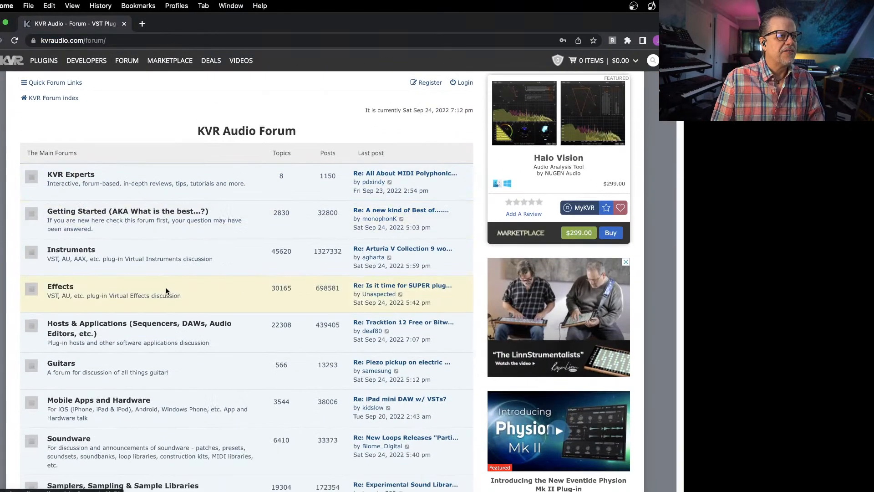
scroll(168, 288, "down", 20)
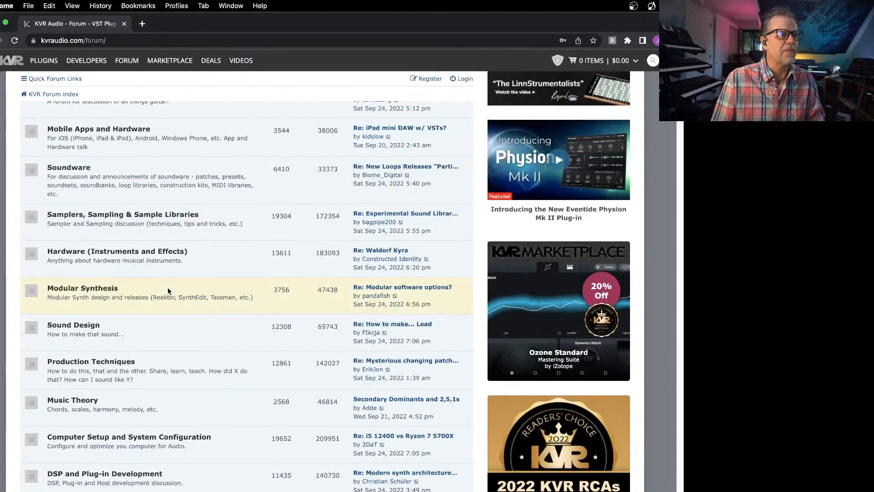
scroll(168, 290, "down", 18)
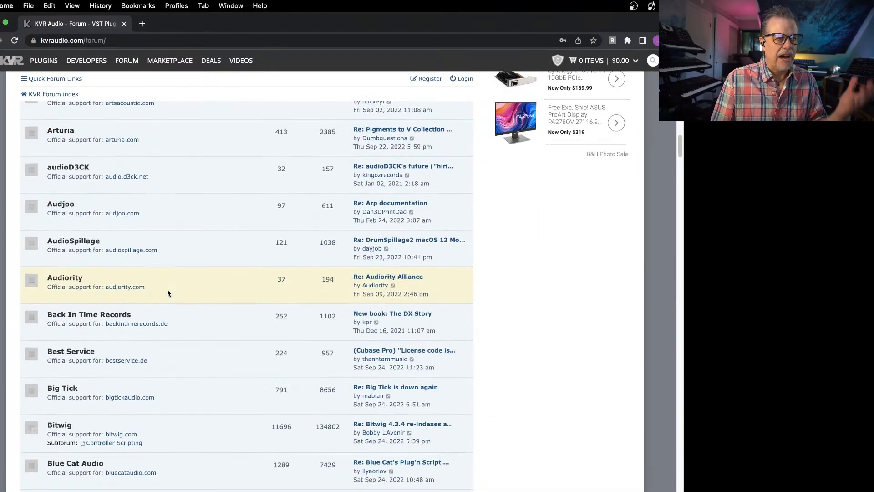
scroll(167, 290, "down", 17)
scroll(168, 289, "down", 20)
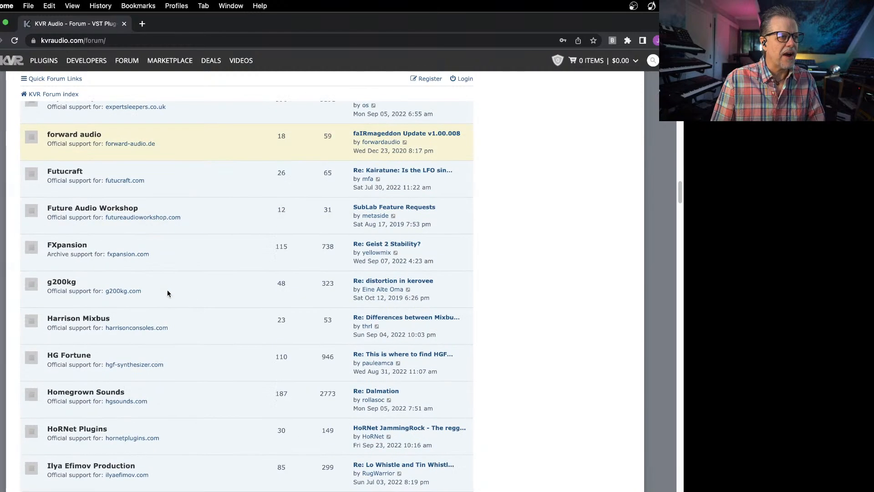
scroll(167, 290, "down", 17)
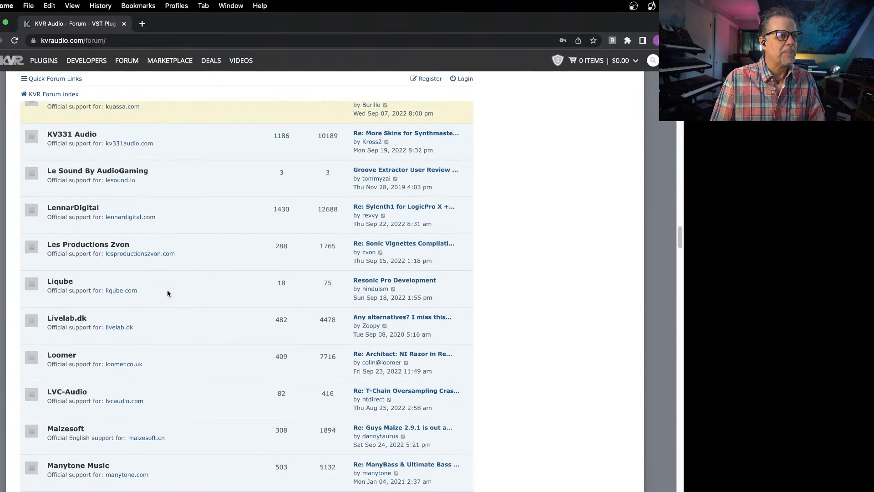
scroll(166, 290, "down", 15)
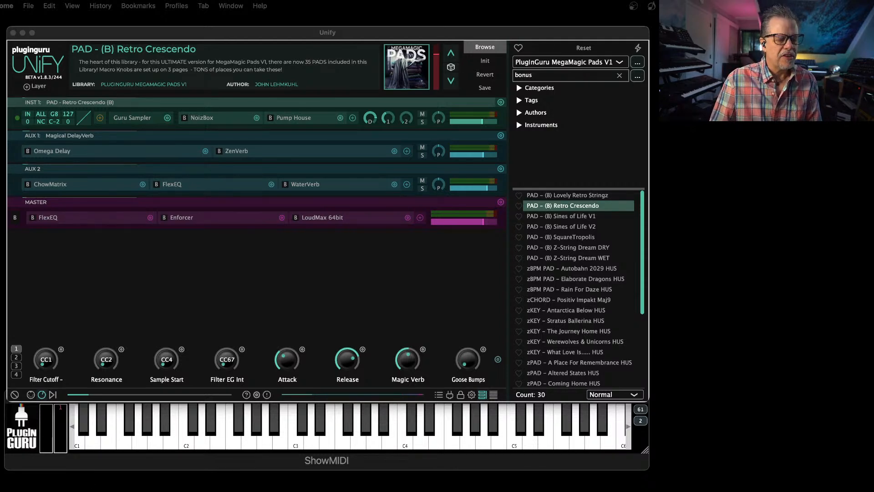
Step: Switch to ocenaudio, move its window up over Unify, and open the audio file avalanche 5.wav
mouse_move(404, 487)
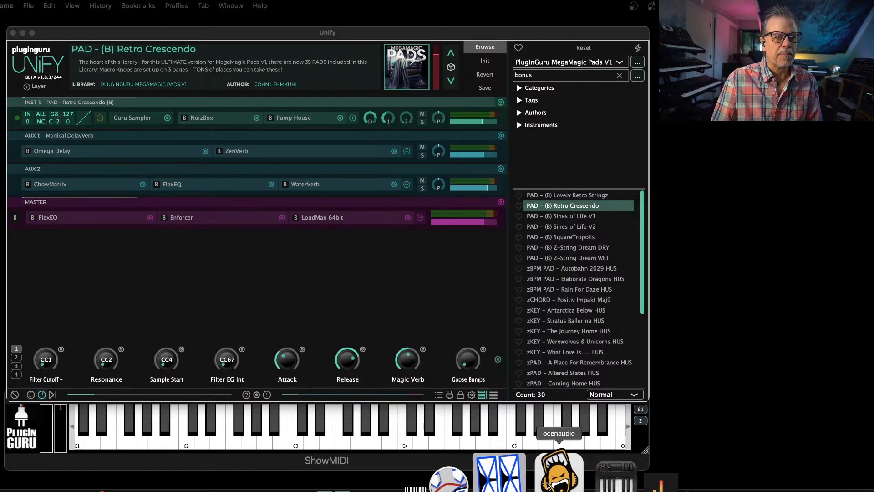
left_click(550, 487)
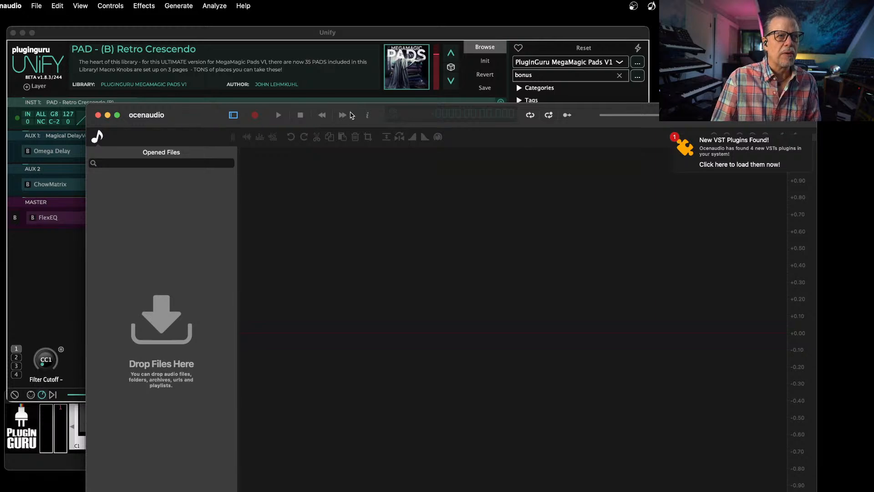
left_click_drag(214, 115, 128, 62)
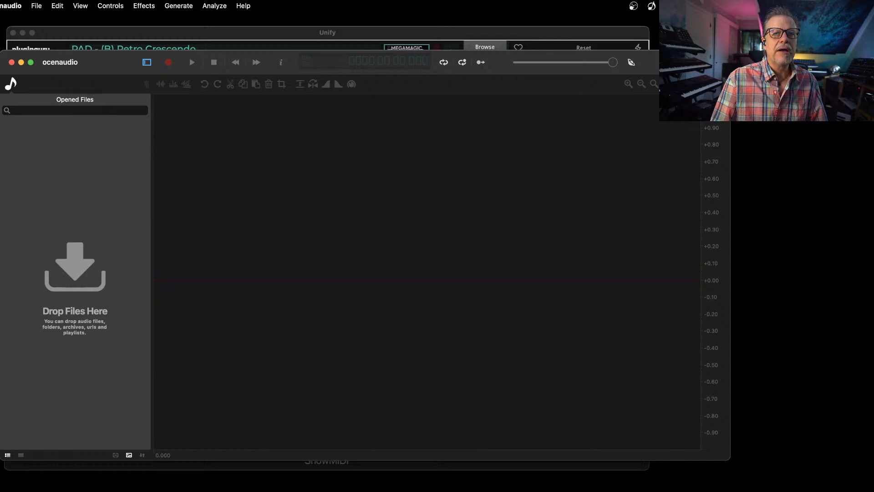
key("super+Tab")
key("super+w")
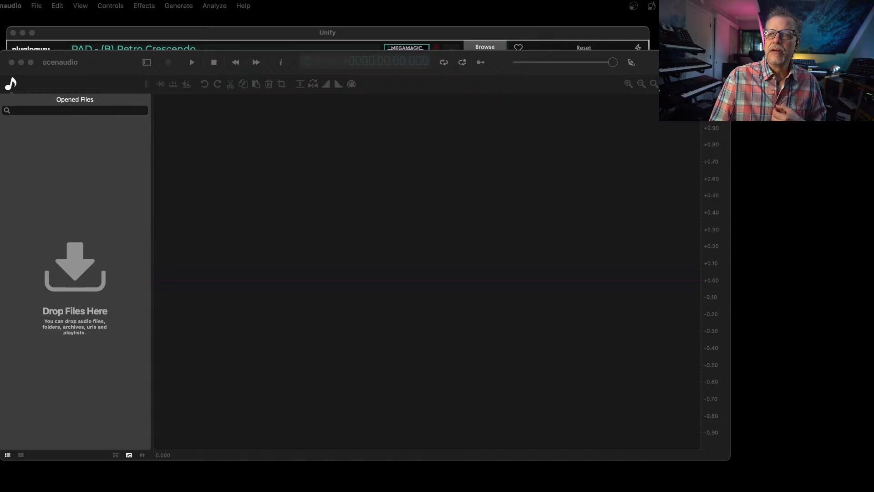
left_click_drag(283, 256, 268, 254)
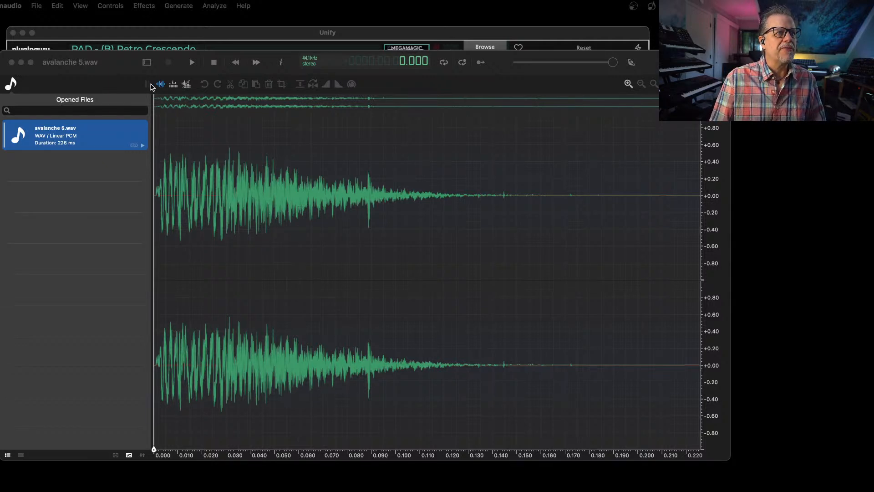
left_click(127, 87)
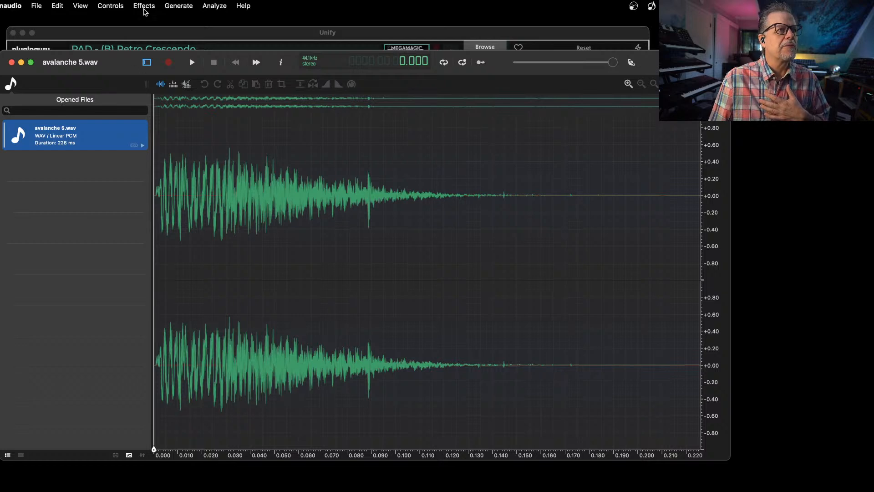
Step: Show the FFT Analysis window for avalanche 5.wav, and close it
left_click(214, 5)
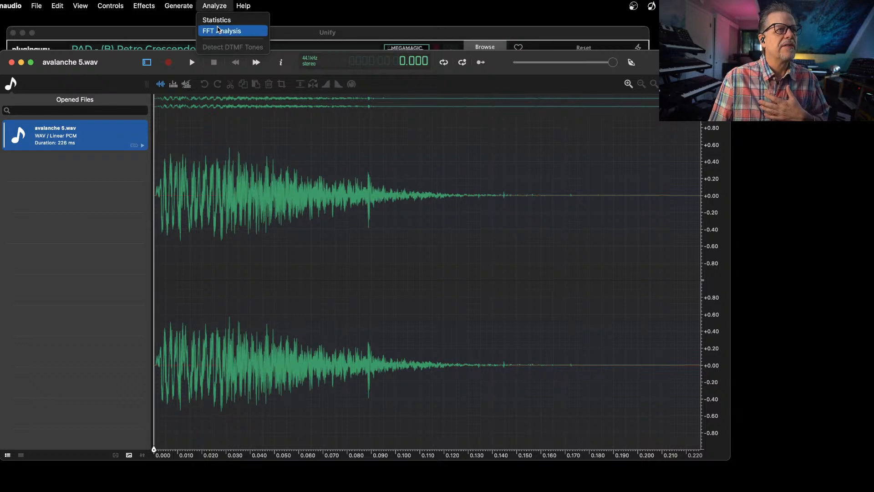
left_click(218, 31)
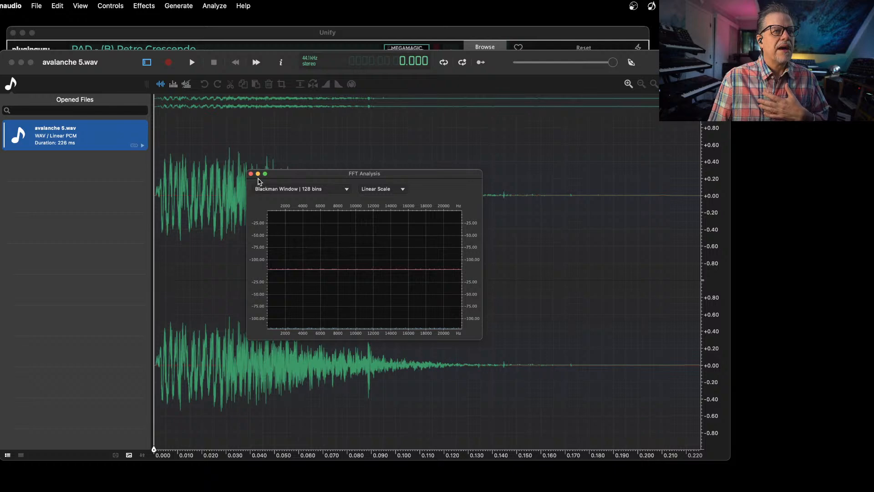
key("F4")
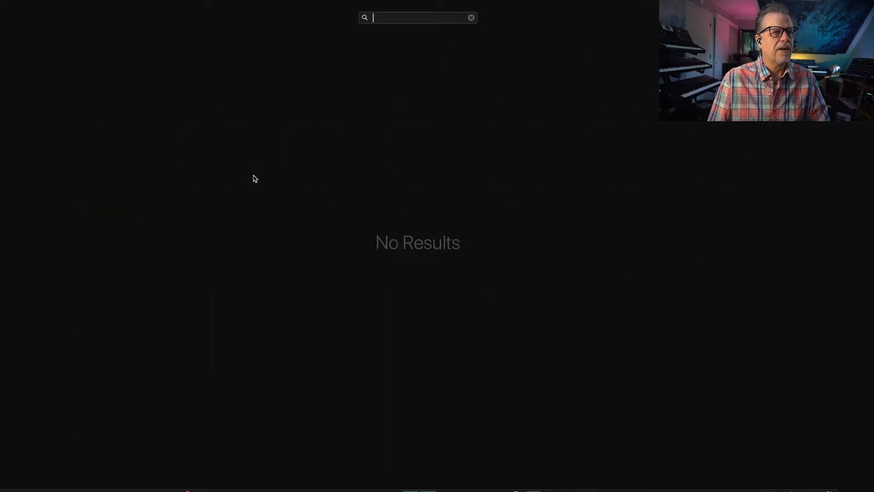
key("Escape")
key("Escape")
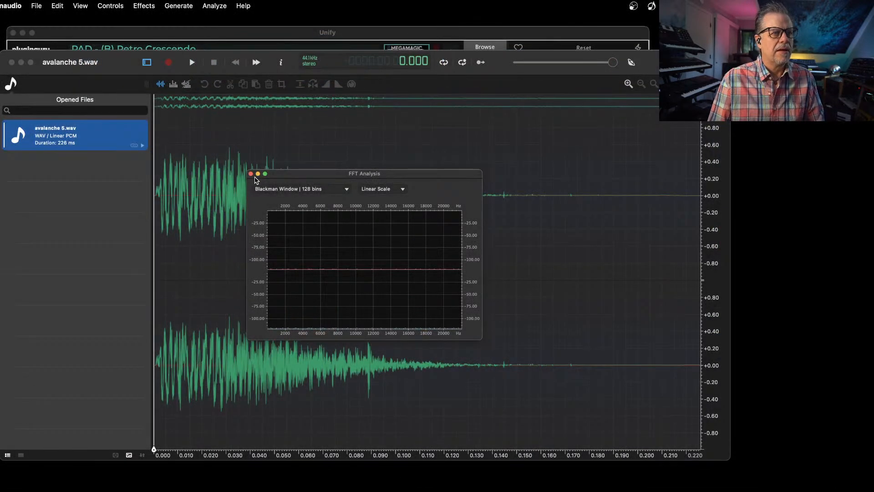
left_click(251, 174)
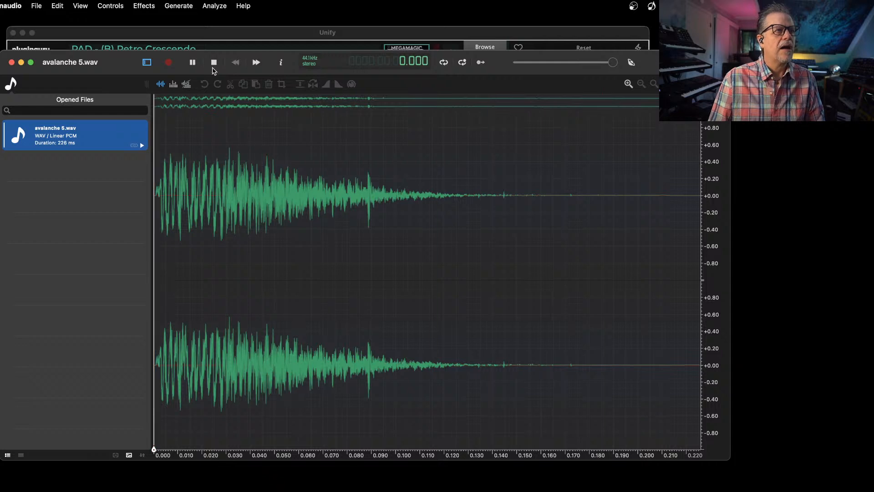
Step: Play the avalanche 5.wav sample and change its display to the combined waveform and spectral view
key("space")
left_click(143, 4)
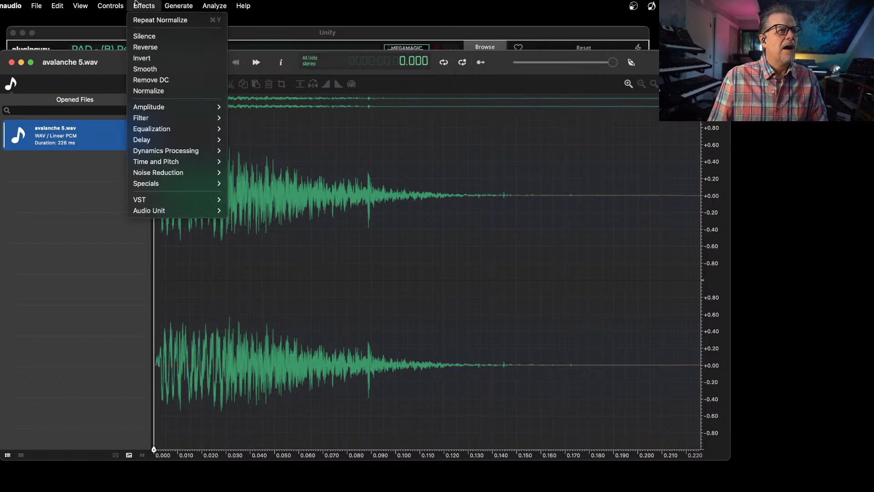
mouse_move(77, 4)
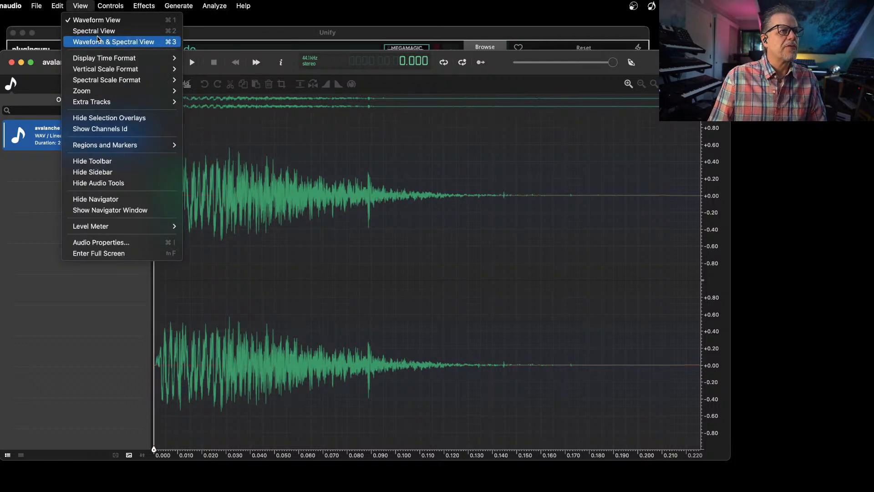
left_click(97, 40)
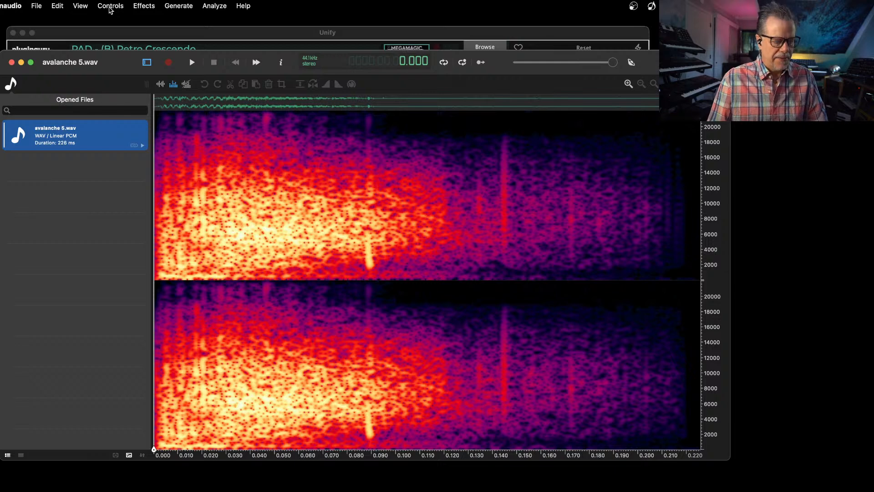
key("super+3")
key("space")
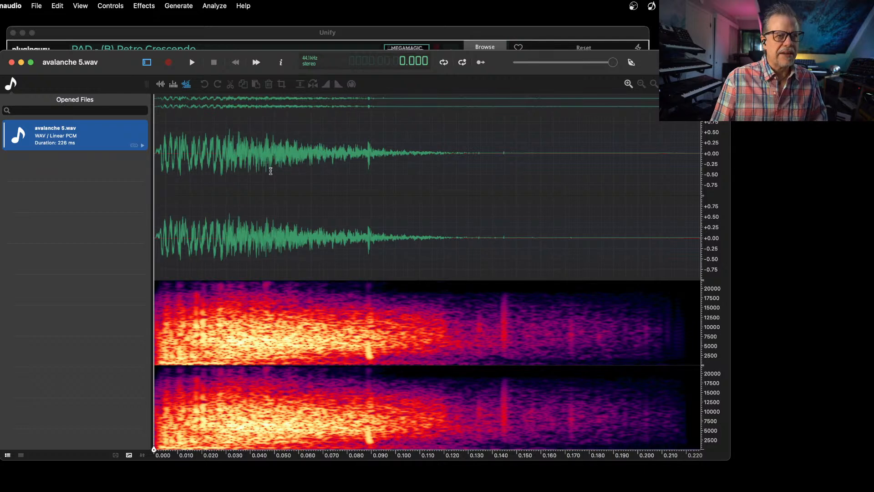
Step: Cut a short section of the near-silent lead-in at the very start of avalanche 5.wav
left_click_drag(163, 160, 131, 160)
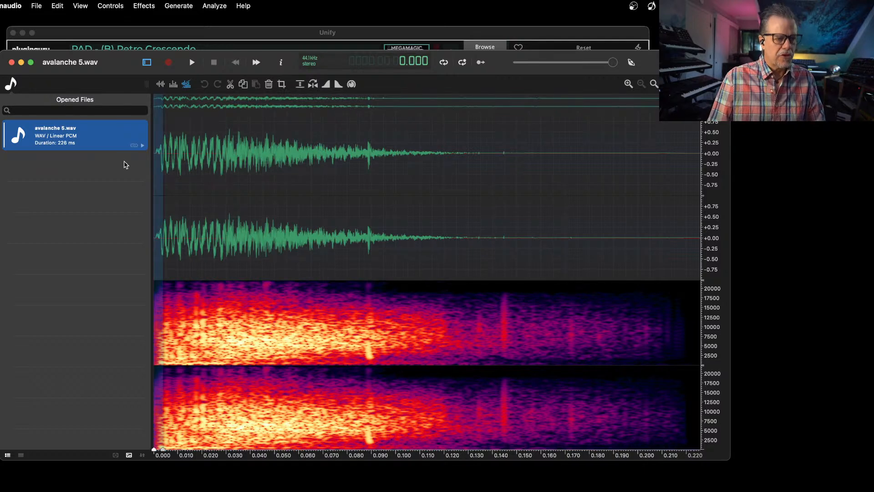
key("super+e")
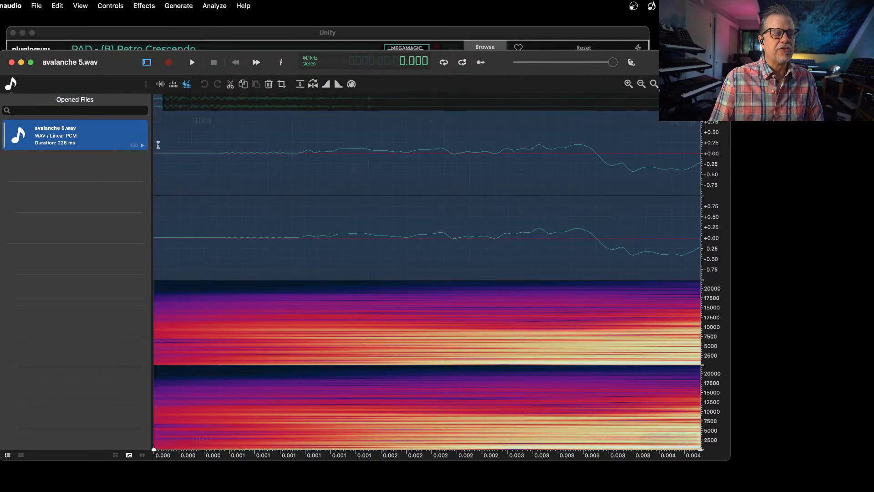
left_click(278, 181)
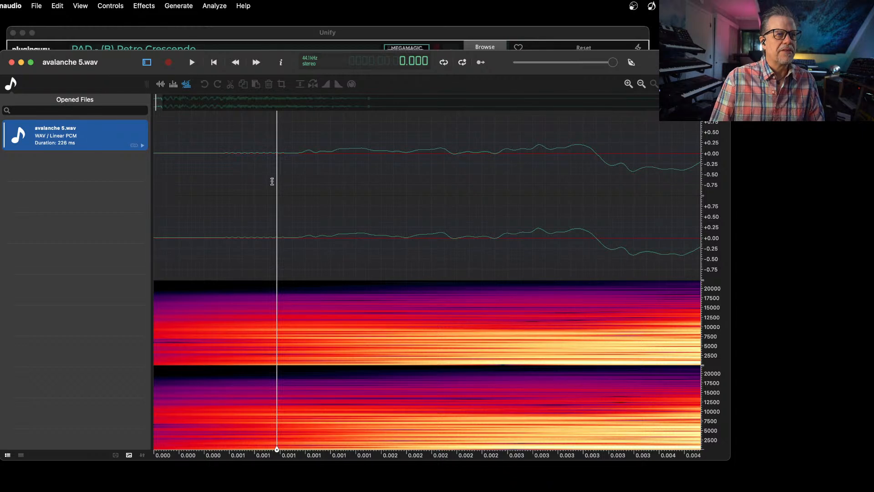
left_click_drag(273, 181, 103, 187)
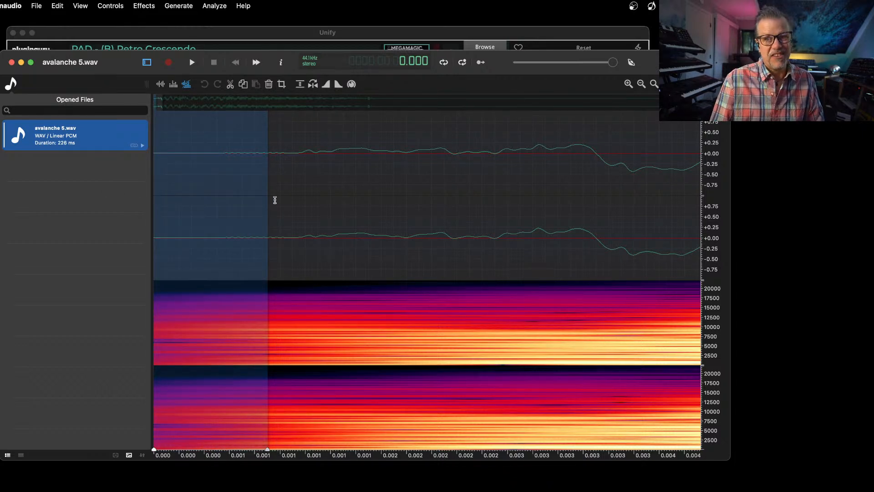
left_click_drag(269, 196, 218, 194)
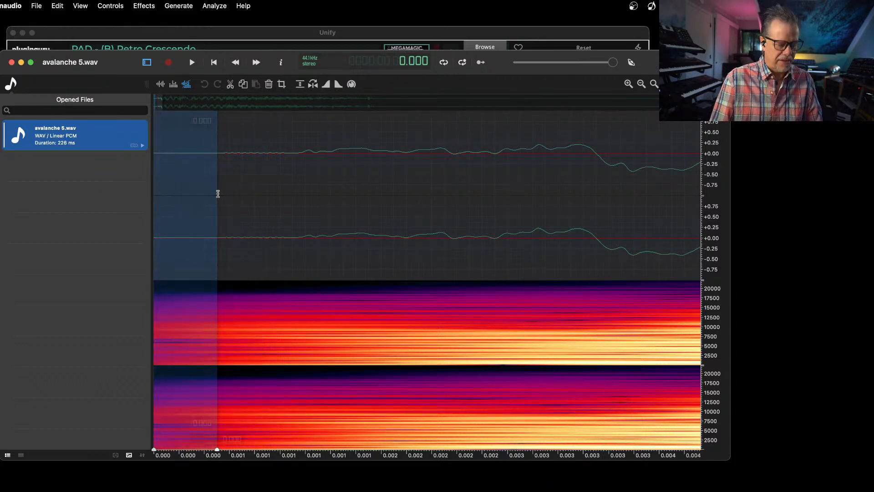
key("super+x")
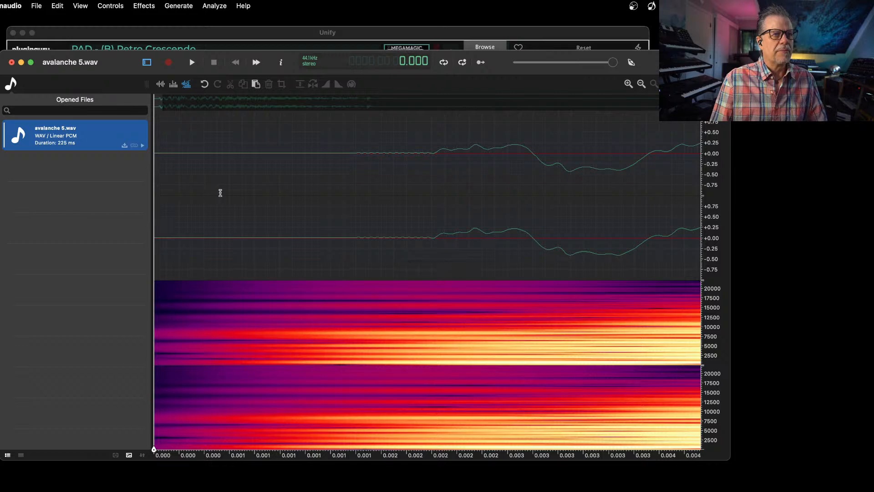
Step: Undo the cut made at the start of avalanche 5.wav
key("super+minus")
key("super+minus")
key("super+minus")
key("super+minus")
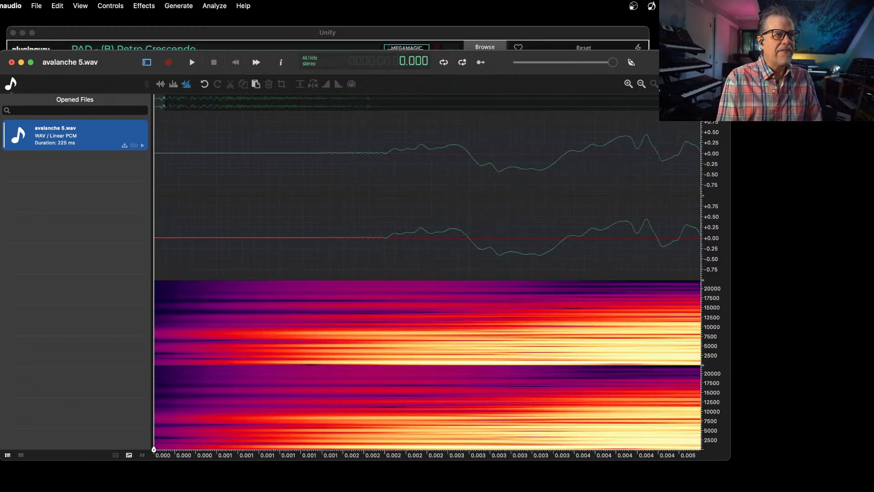
key("super+z")
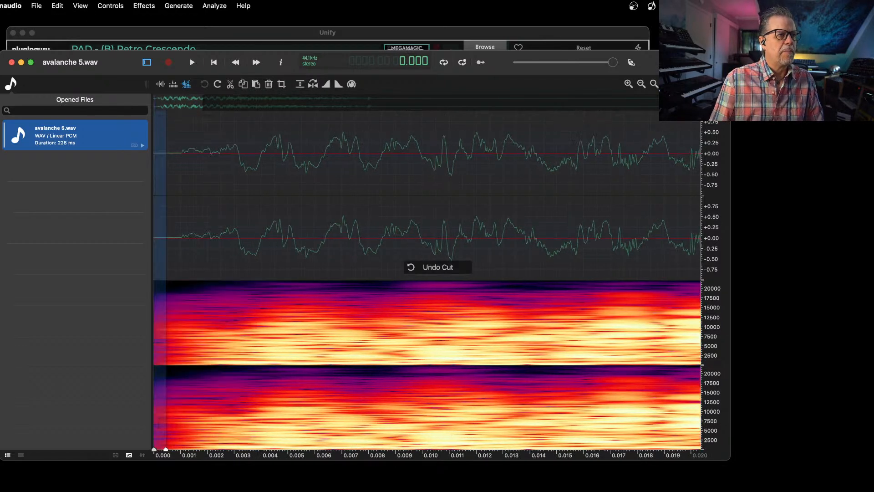
left_click(35, 5)
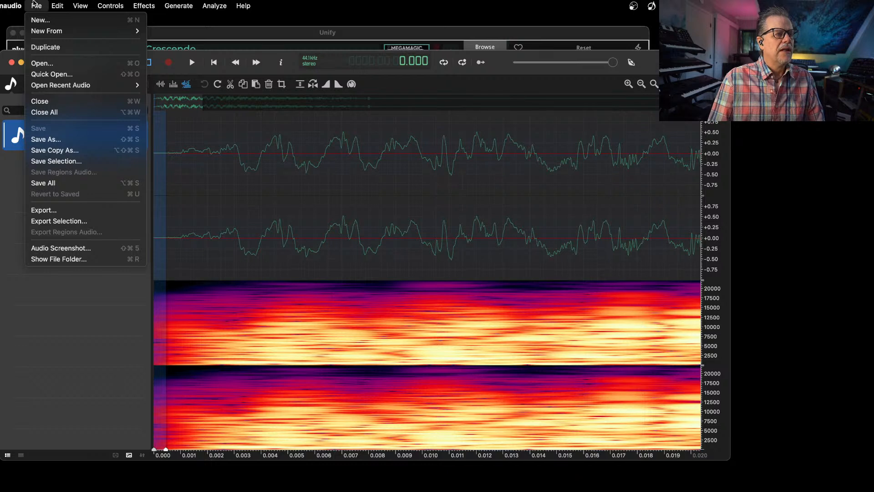
mouse_move(50, 2)
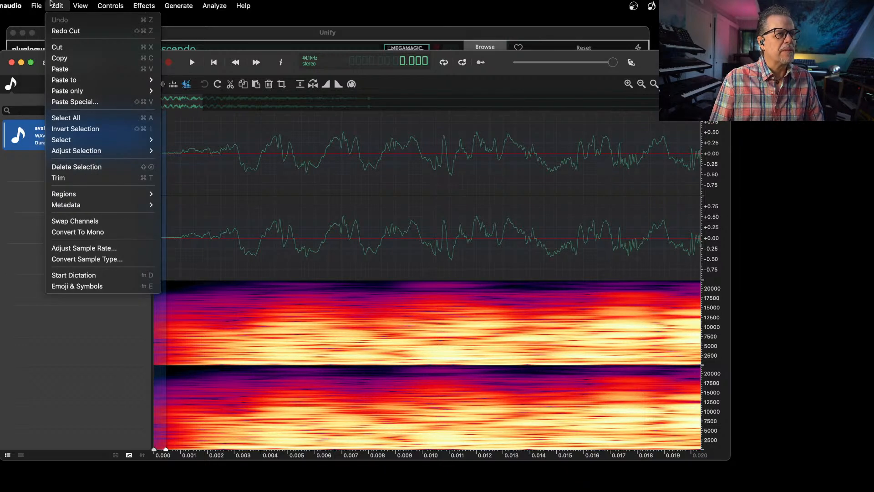
left_click(204, 131)
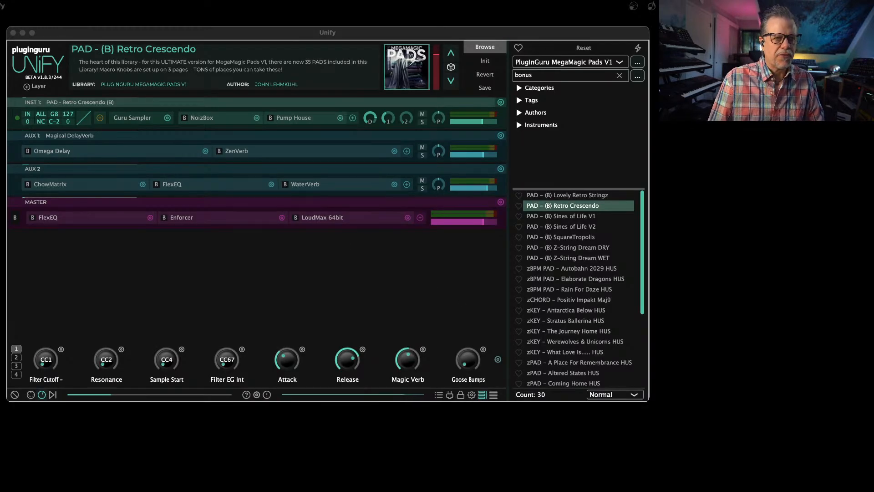
Step: Switch to Endless WAV and move its window down over the lower part of Unify
mouse_move(523, 490)
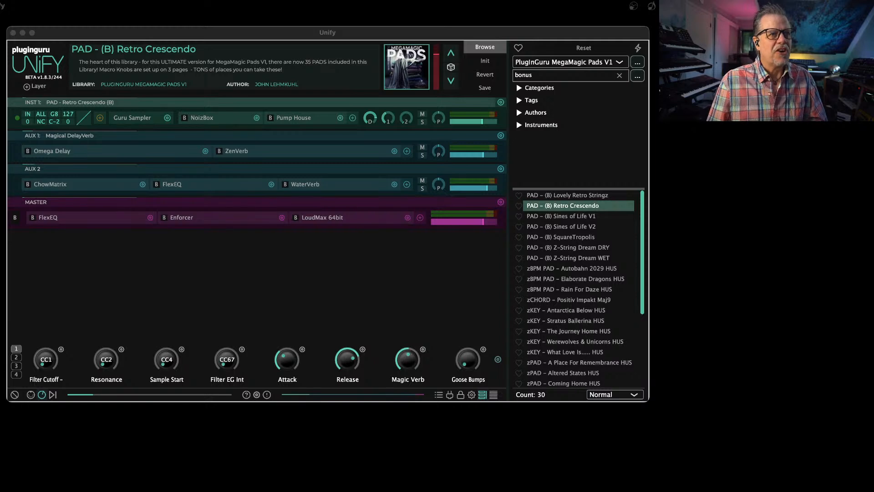
mouse_move(549, 483)
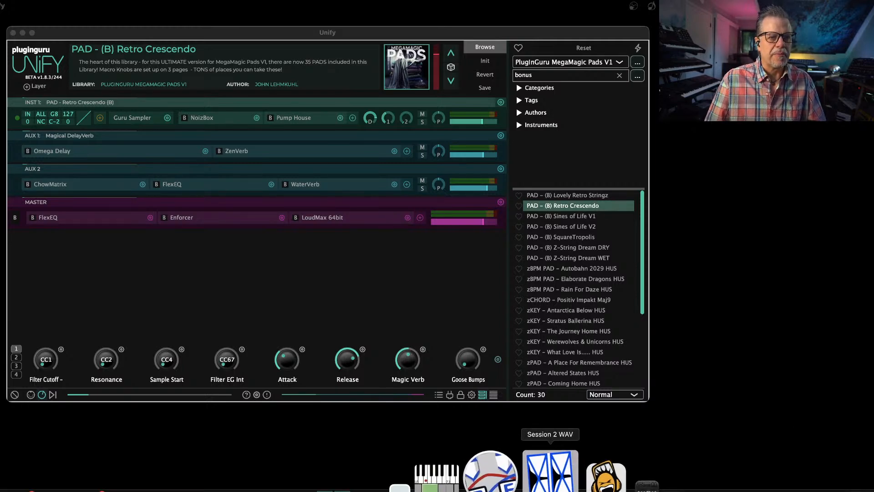
left_click(511, 476)
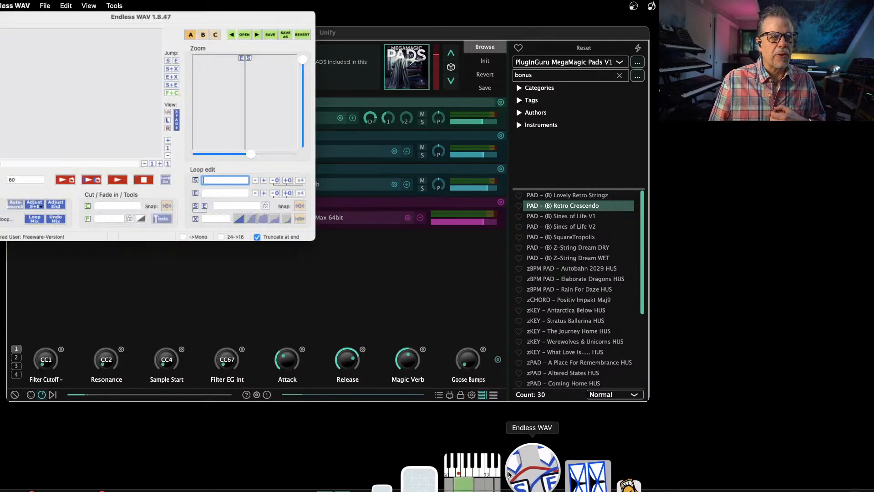
left_click_drag(202, 17, 353, 191)
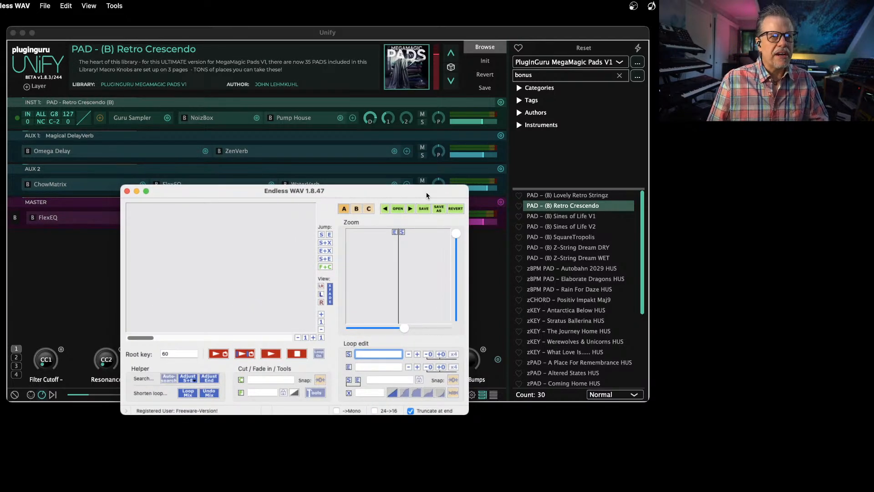
left_click_drag(427, 195, 447, 211)
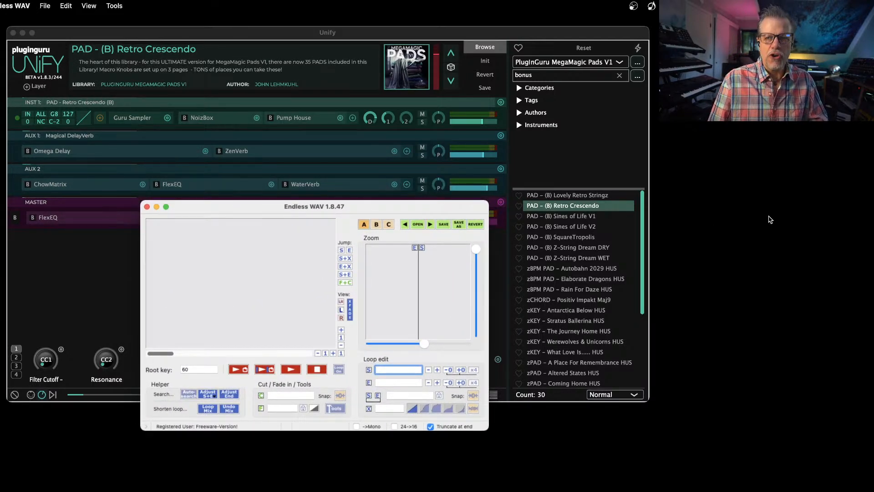
Step: Return to Unify, choose the PlugInGuru Cutting EDGE - SYNTH BASS library, and clear the bonus search text to browse its patches
left_click(763, 212)
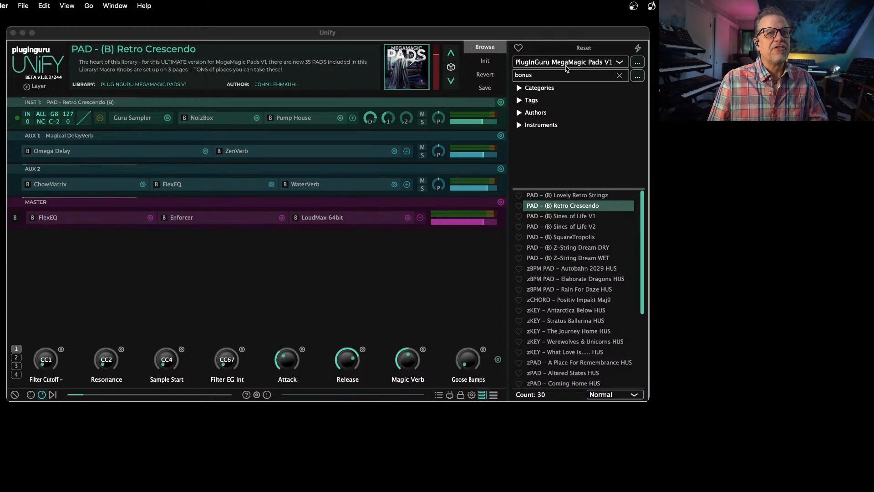
left_click(564, 64)
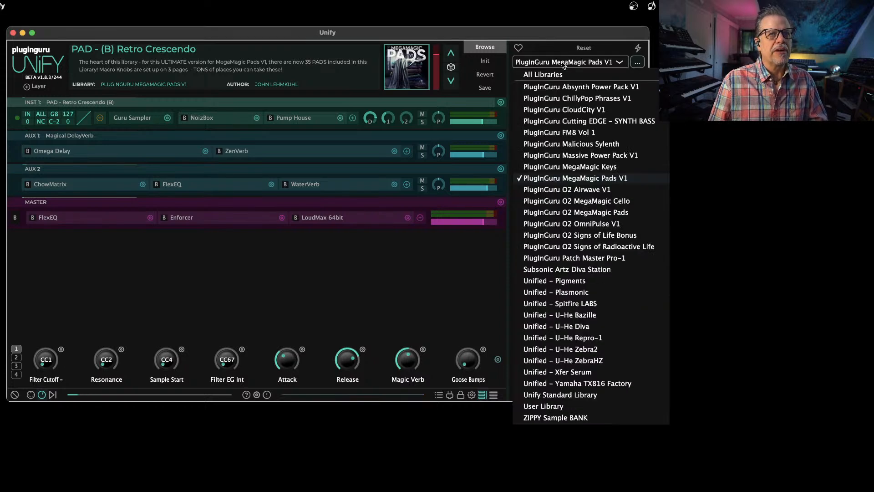
left_click(580, 122)
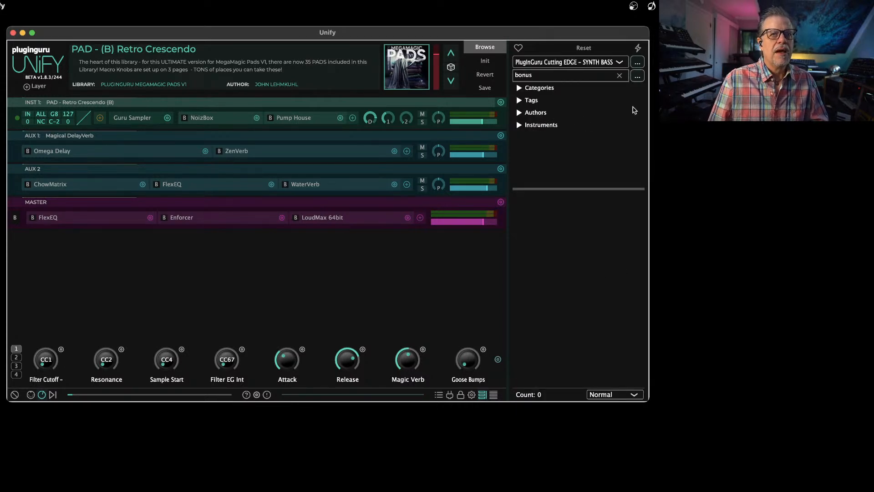
left_click(620, 76)
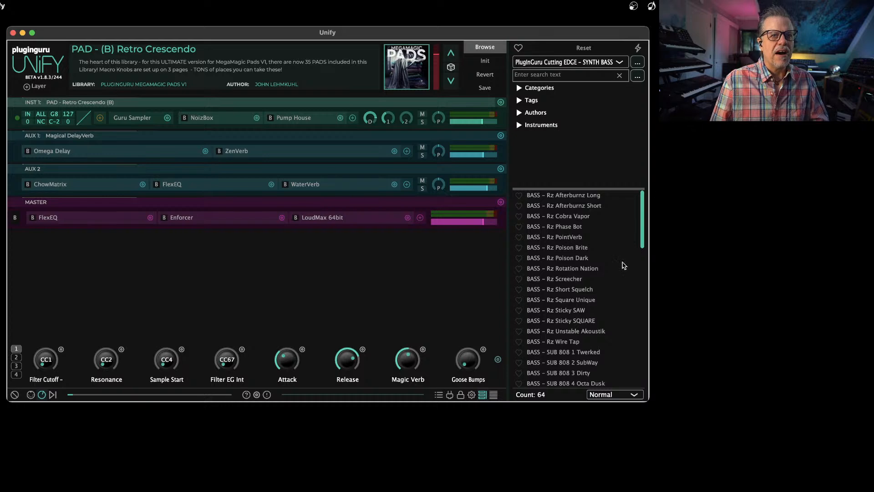
scroll(578, 282, "down", 5)
scroll(577, 284, "up", 3)
scroll(577, 284, "up", 2)
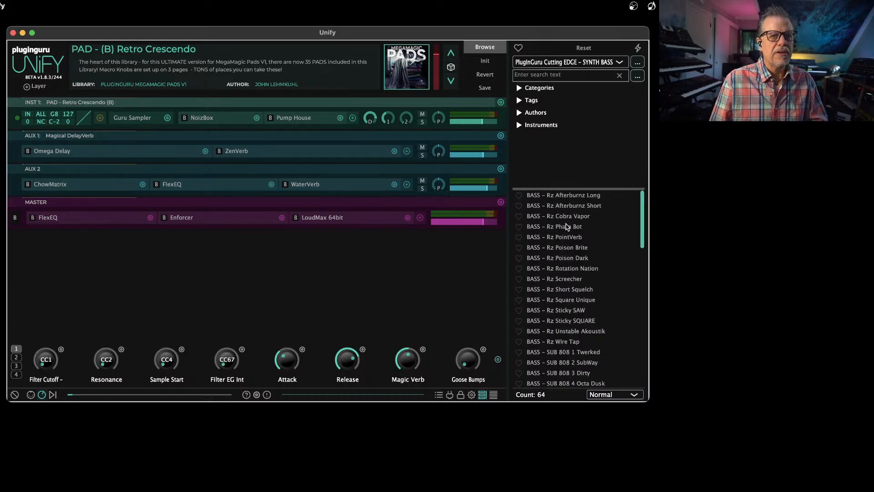
Step: Audition the bass patches Rz Phase Bot, Rz Poison Brite, Rz Short Squelch and Rz Square Unique
left_click(567, 228)
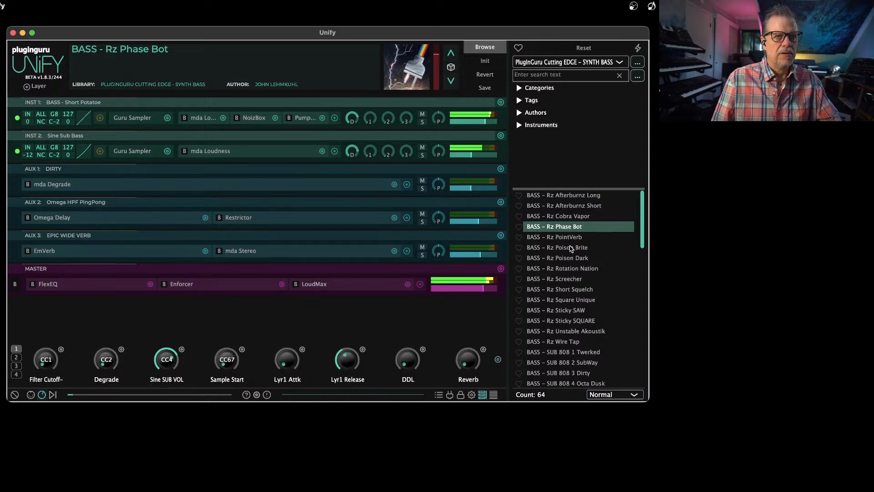
left_click(572, 249)
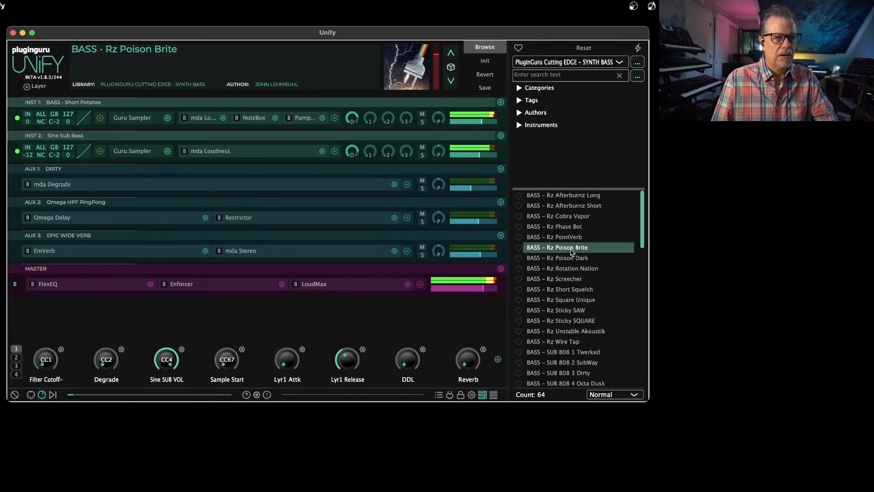
left_click(573, 290)
left_click(573, 300)
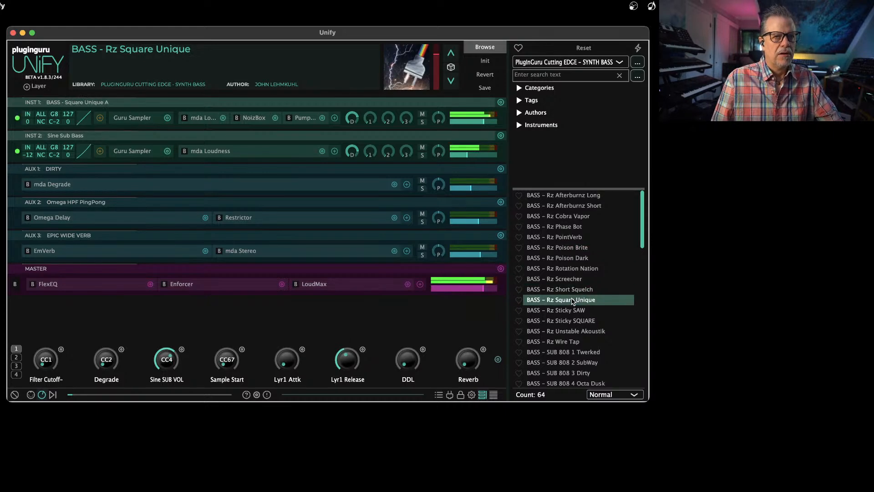
Step: Load and audition the BPM PAD - Black Sheep patch near the end of the patch list
scroll(572, 310, "down", 10)
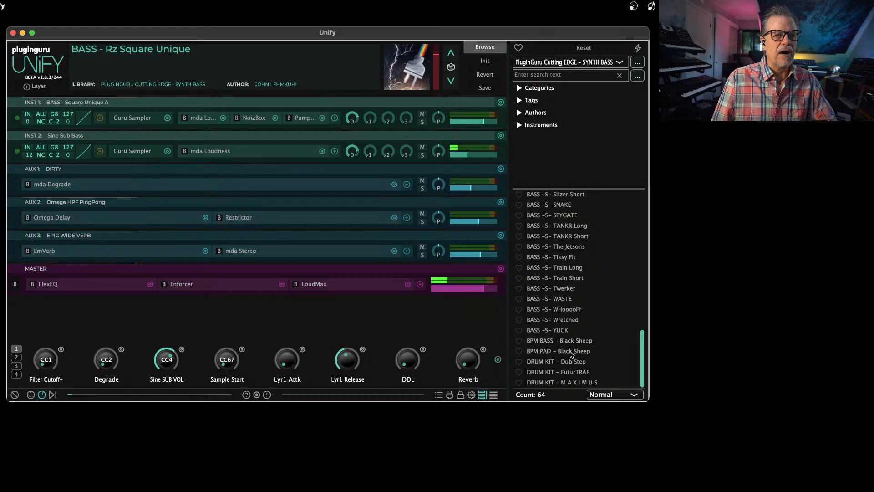
left_click(572, 353)
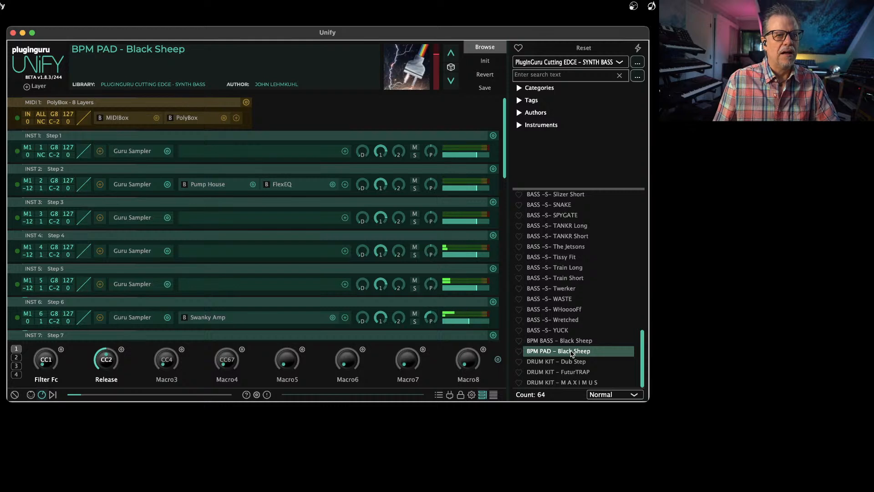
mouse_move(384, 254)
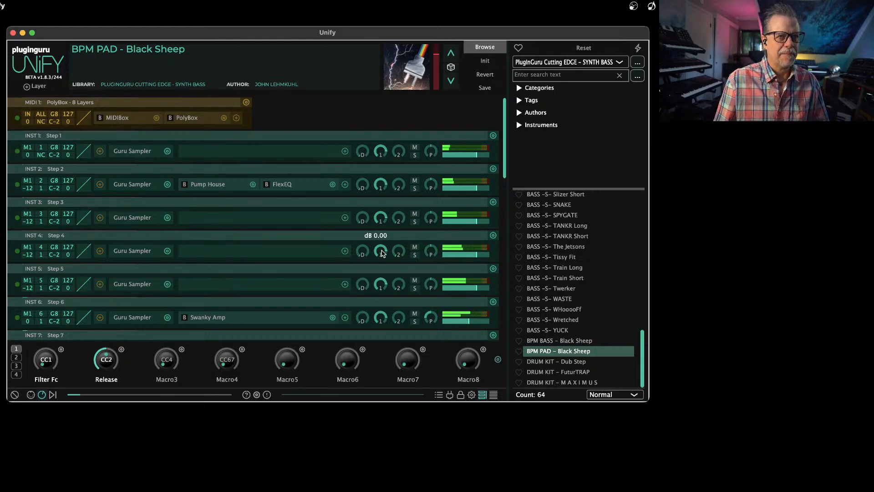
Step: Load BASS -S- TANKR Long and audition the preceding patches one by one up to BASS -S- PSY KoSIS
scroll(558, 260, "up", 3)
left_click(565, 255)
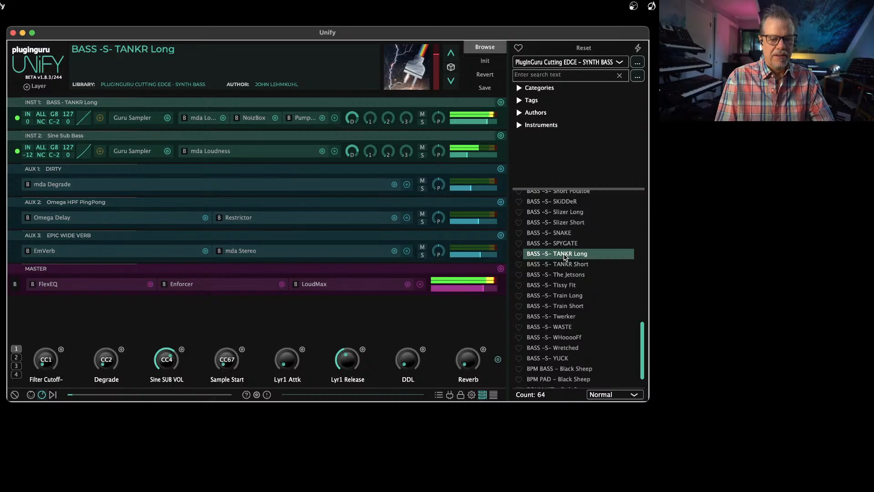
key("Up")
key("Up")
key("Up")
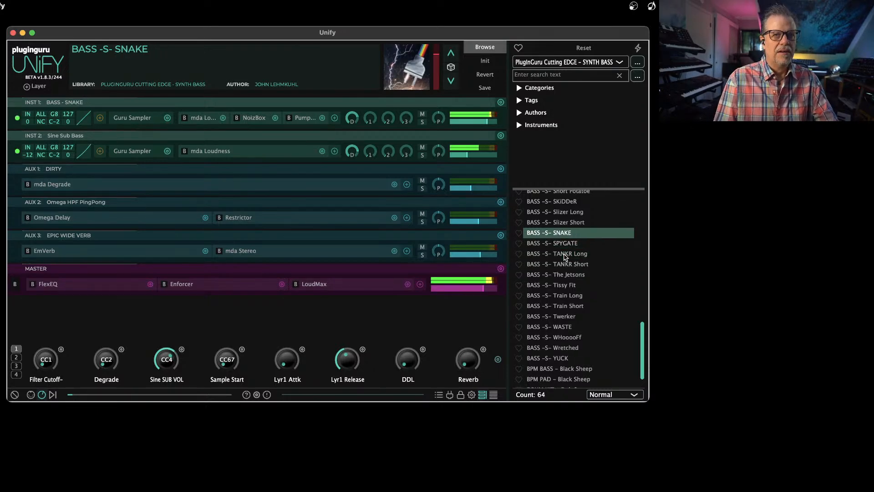
key("Up")
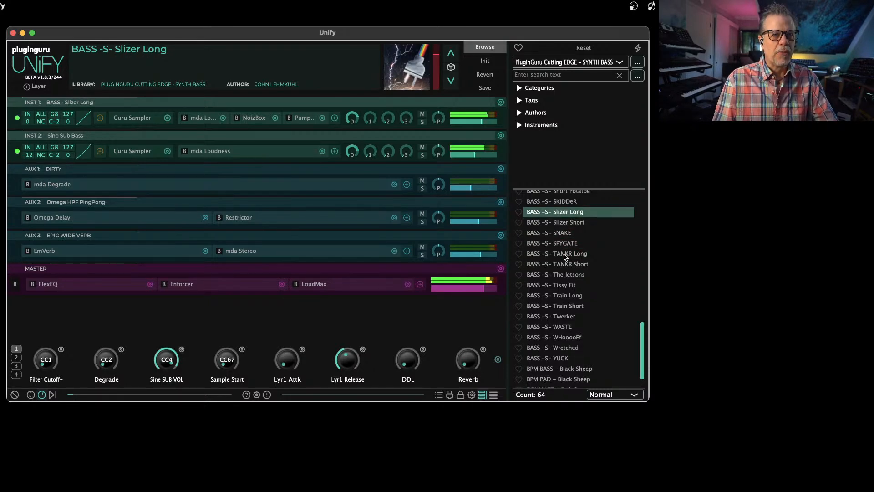
key("Up")
key("Up")
key("Up")
key("Up")
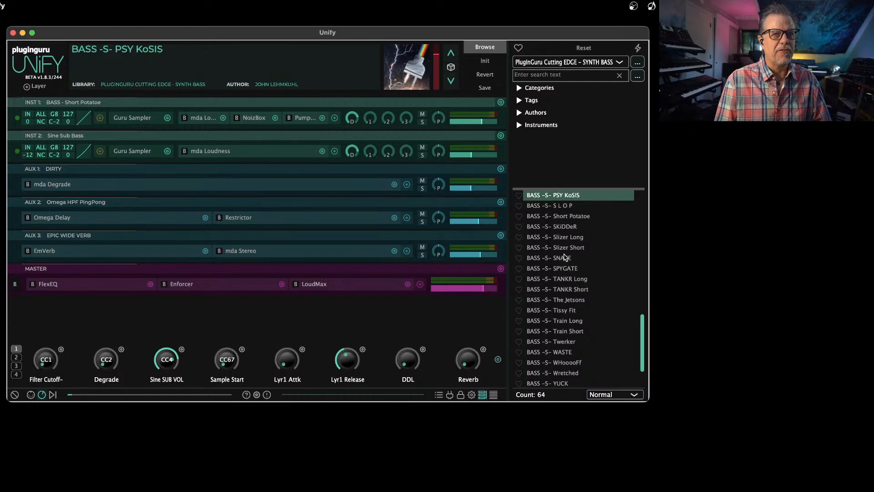
Step: Go back to the start of the patch list and load BASS - Rz Cobra Vapor, followed by BASS - Rz Phase Bot
scroll(611, 254, "up", 15)
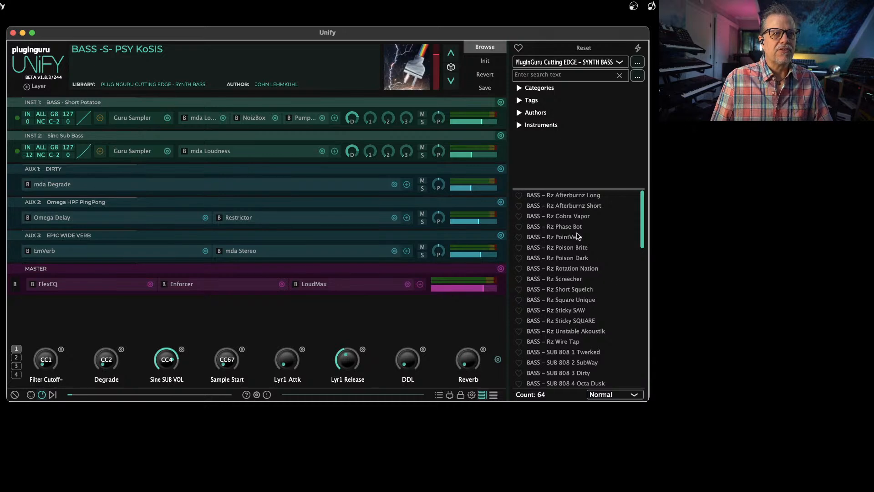
left_click(571, 216)
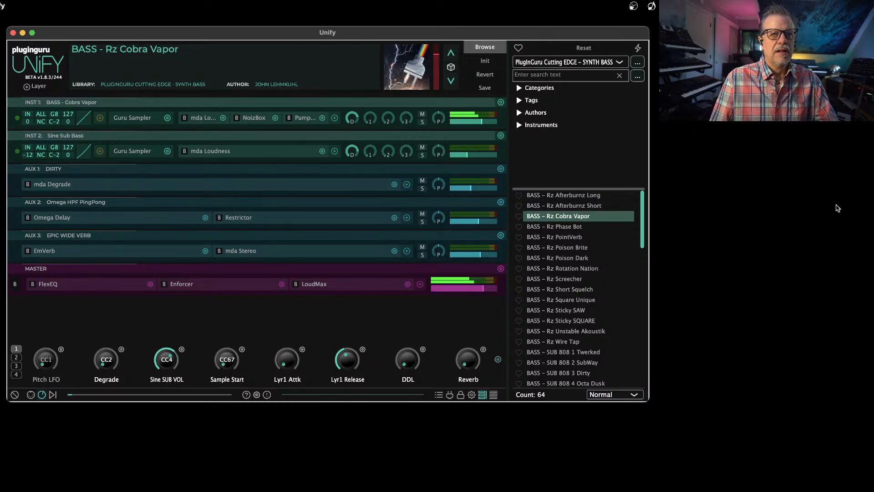
left_click(572, 227)
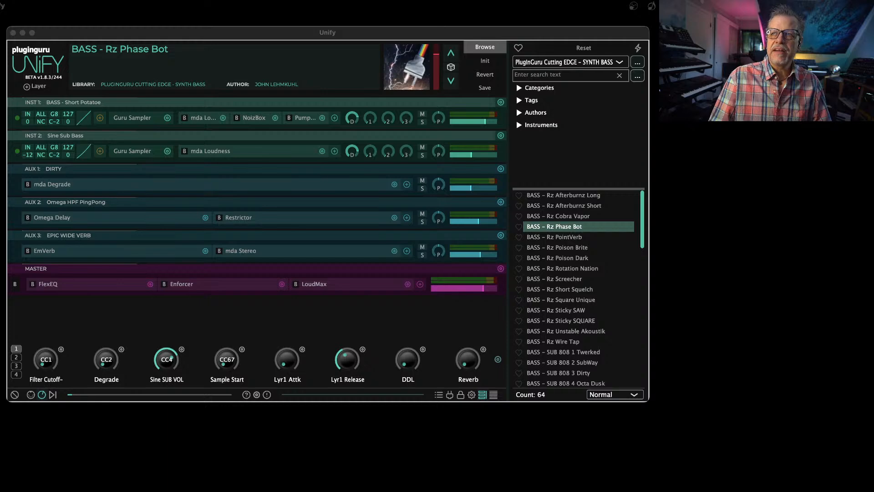
Step: Bring up the PlugInGuru Cutting EDGE - SYNTH BASS folder in Finder and open its Samples, BASS and Nu Razor Basses subfolders
left_click_drag(873, 120, 317, 130)
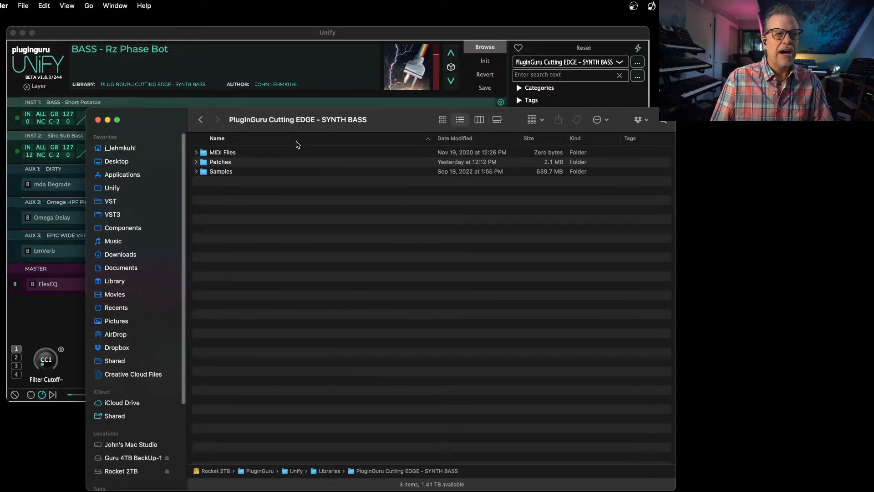
double_click(213, 173)
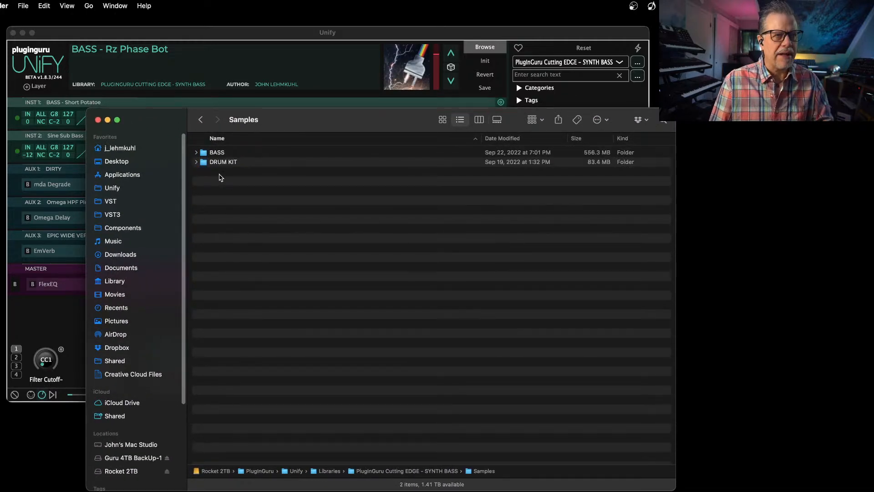
double_click(215, 153)
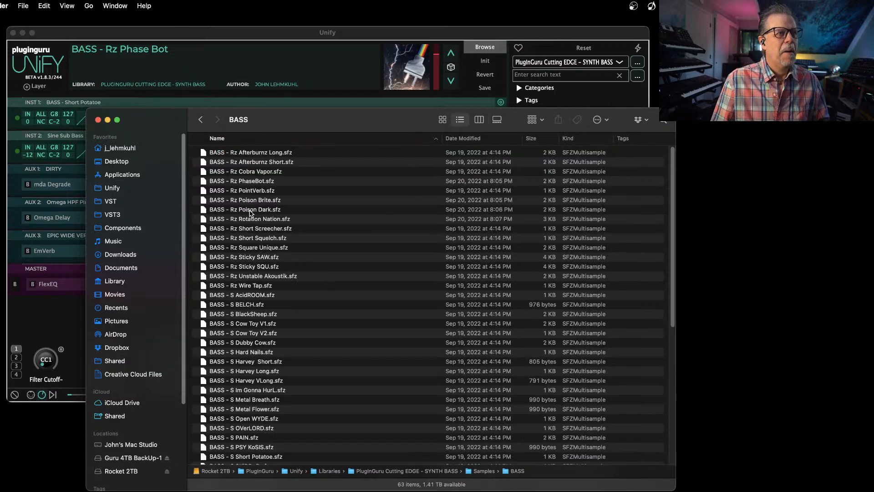
scroll(240, 267, "down", 10)
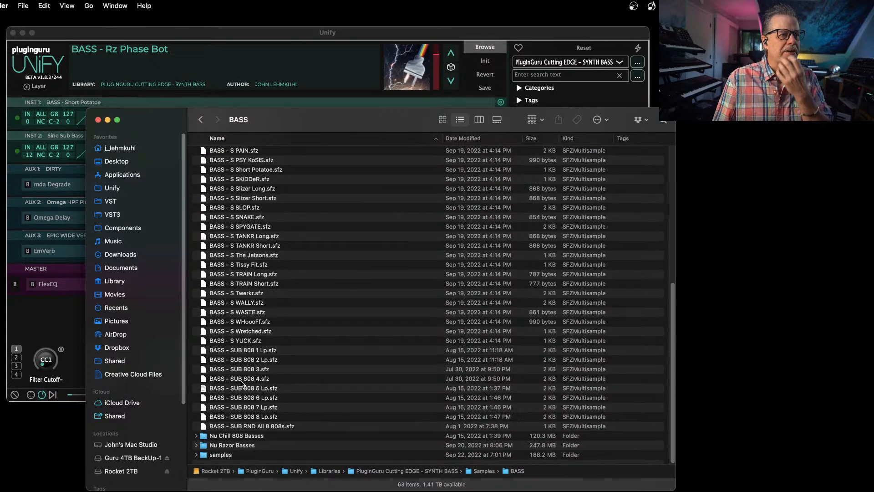
double_click(233, 445)
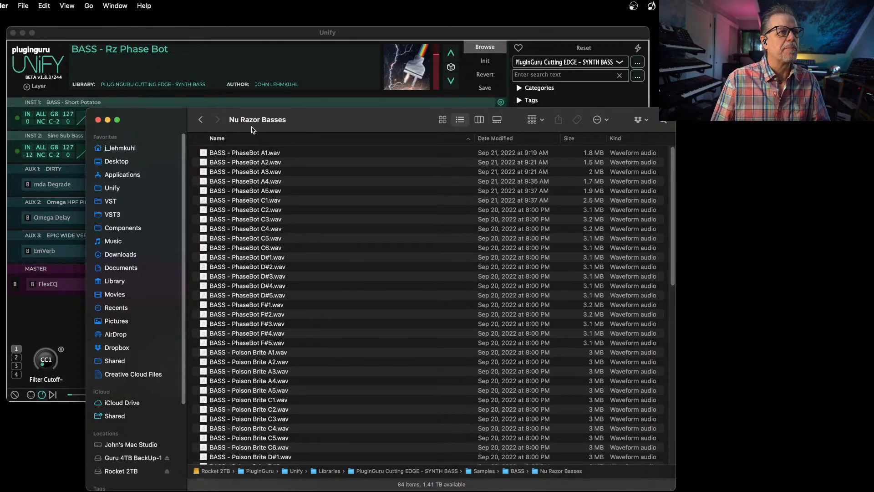
Step: Shrink and reposition the Nu Razor Basses Finder window to uncover part of Unify, and bring Endless WAV to the front
left_click_drag(161, 121, 167, 44)
left_click_drag(681, 407, 582, 364)
left_click_drag(352, 45, 560, 170)
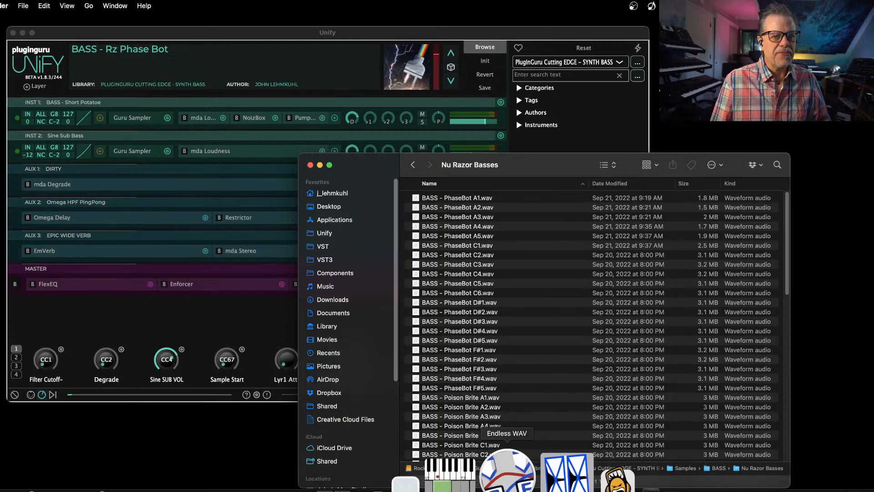
left_click(501, 473)
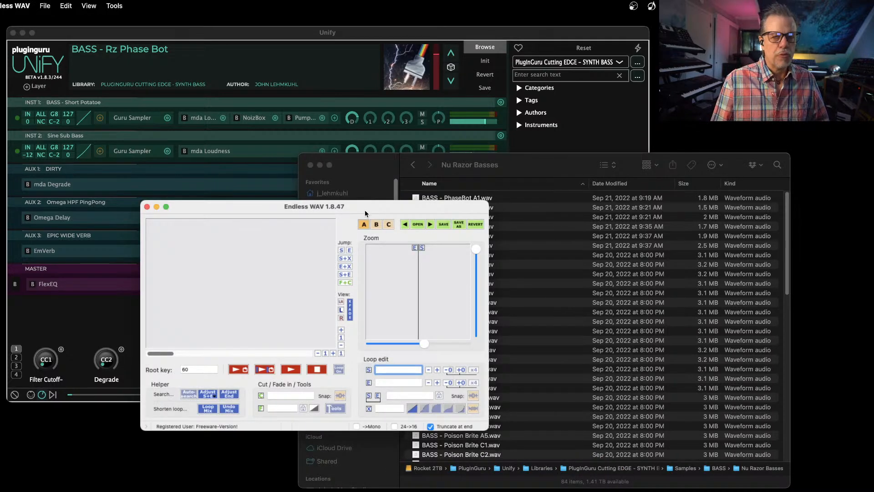
Step: Move the Endless WAV window clear of the Nu Razor Basses file list and load BASS - PhaseBot A1.wav into it
left_click_drag(365, 214, 255, 129)
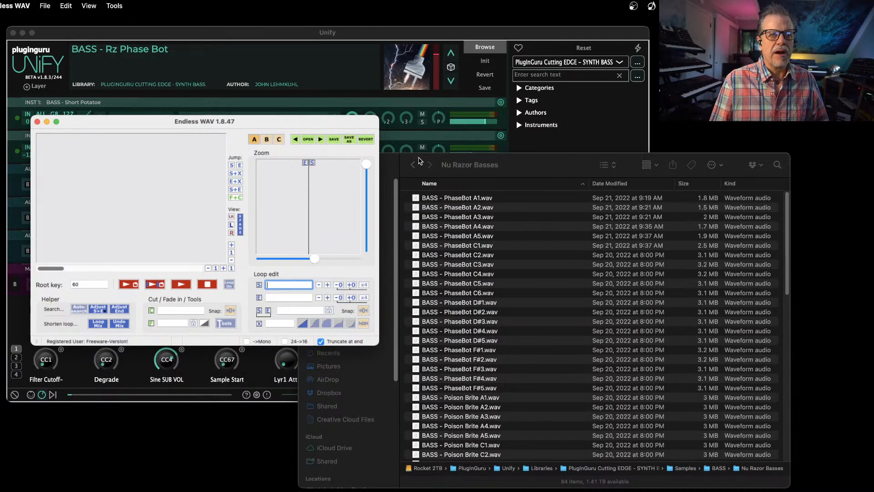
left_click(547, 165)
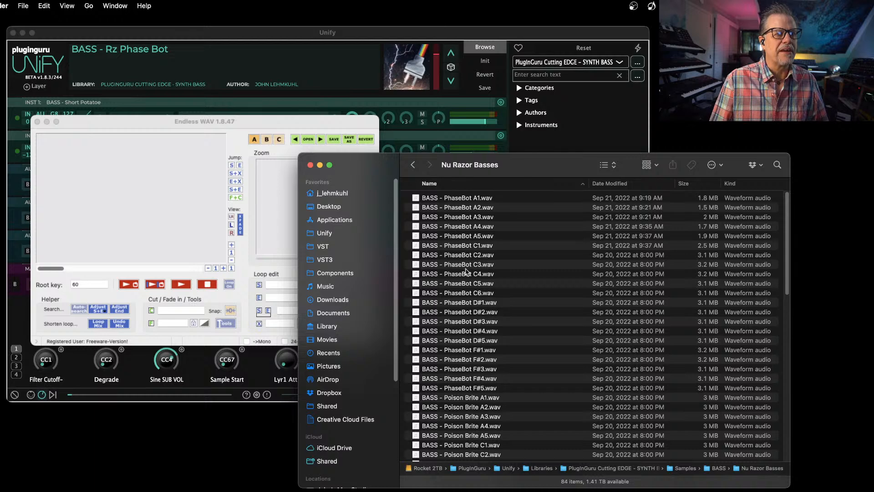
scroll(459, 363, "down", 2)
scroll(464, 282, "up", 2)
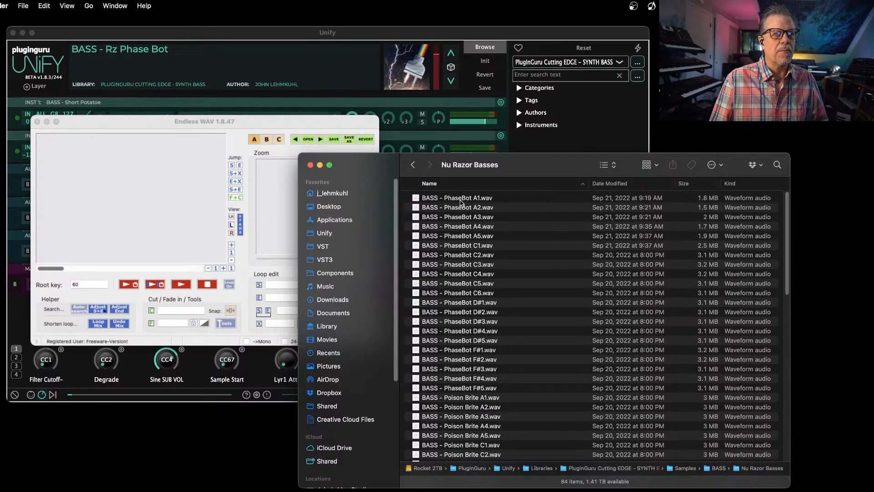
left_click_drag(461, 204, 118, 202)
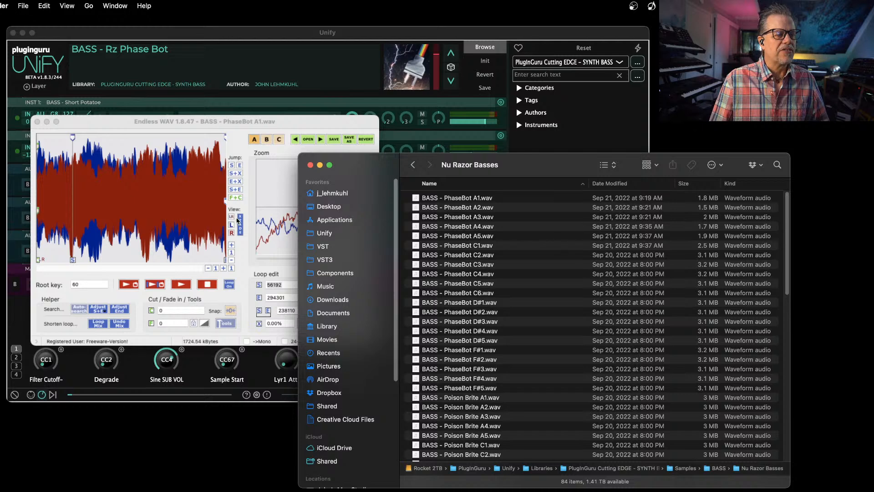
left_click(203, 217)
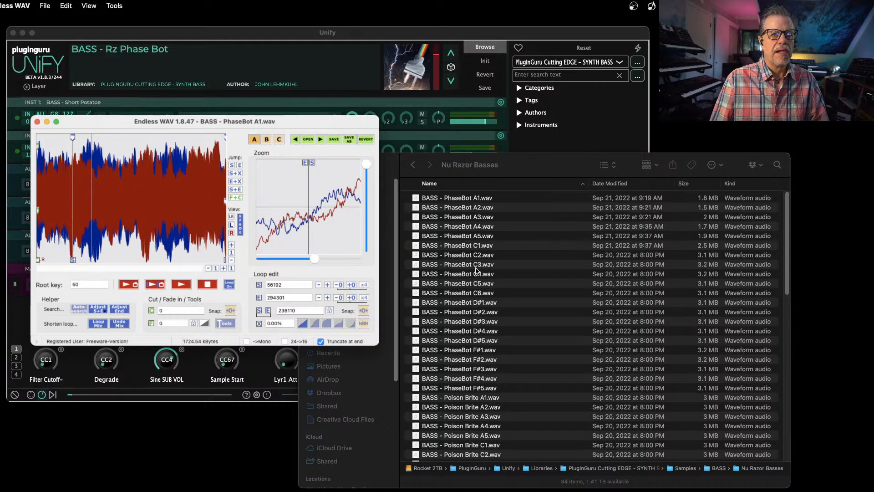
Step: Load BASS - PhaseBot C2.wav into Endless WAV, saving the A1 sample, and enlarge the editor window for a bigger waveform
left_click_drag(470, 258, 184, 223)
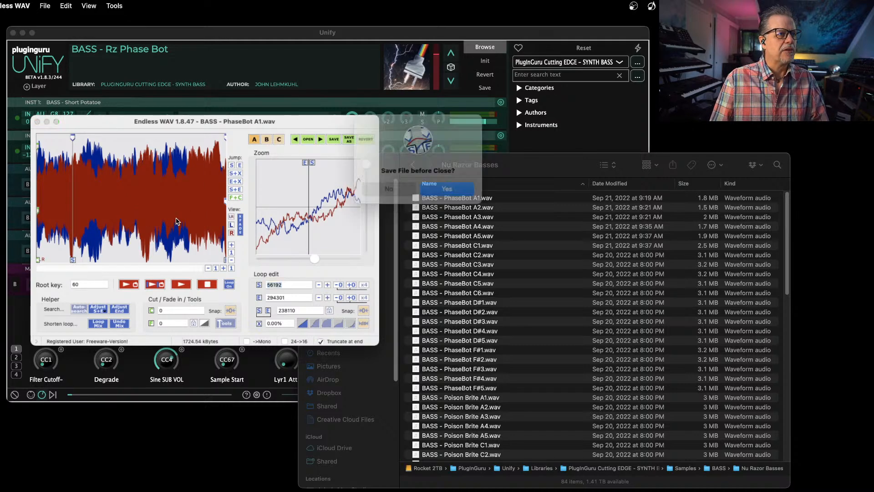
left_click(465, 192)
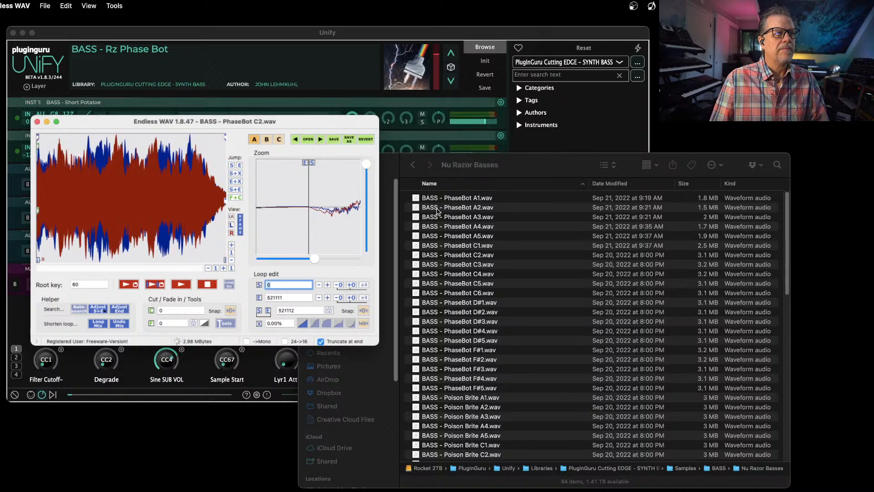
left_click_drag(377, 341, 633, 491)
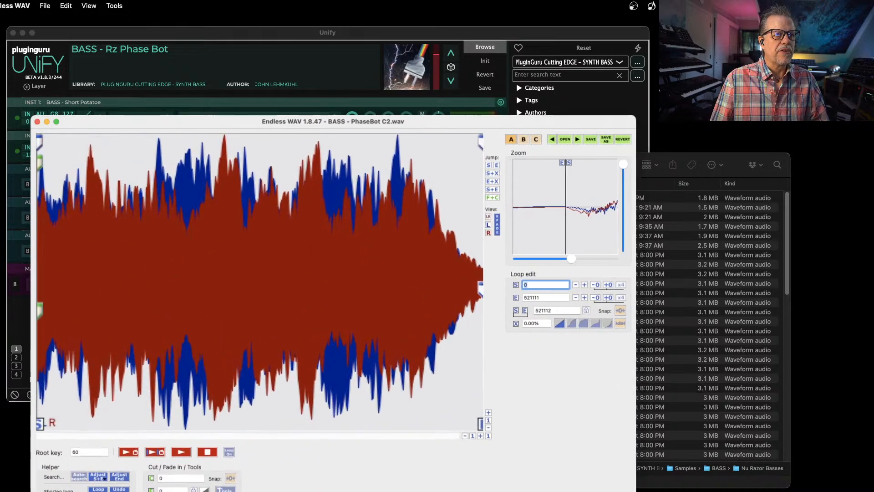
left_click(439, 277)
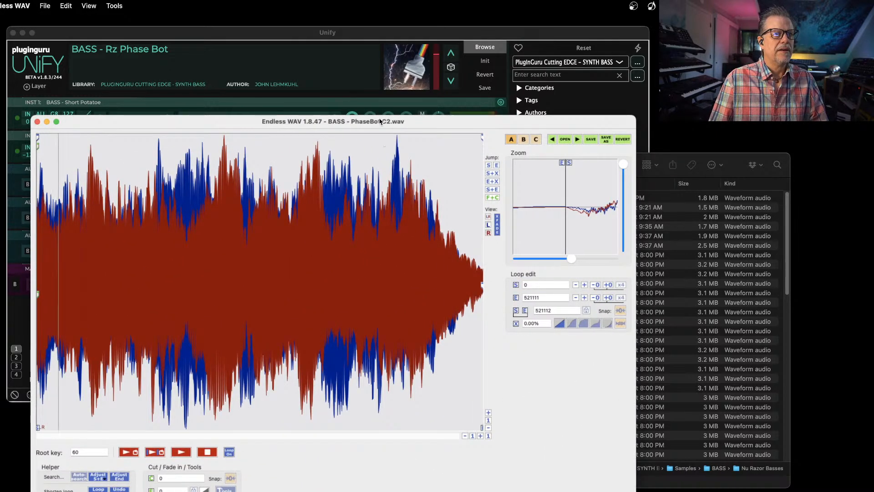
left_click_drag(380, 126, 358, 126)
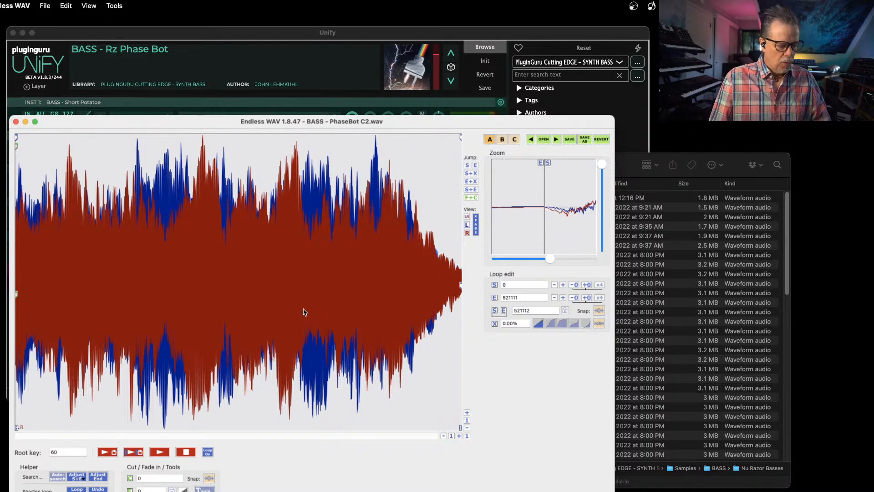
Step: Loop PhaseBot C2 from about 127924 to 359959 with a 25.30% crossfade using the fourth curve, and save it while advancing to PhaseBot C3
mouse_move(124, 285)
left_mouse_down()
mouse_move(347, 287)
mouse_move(317, 285)
mouse_move(324, 285)
left_mouse_up()
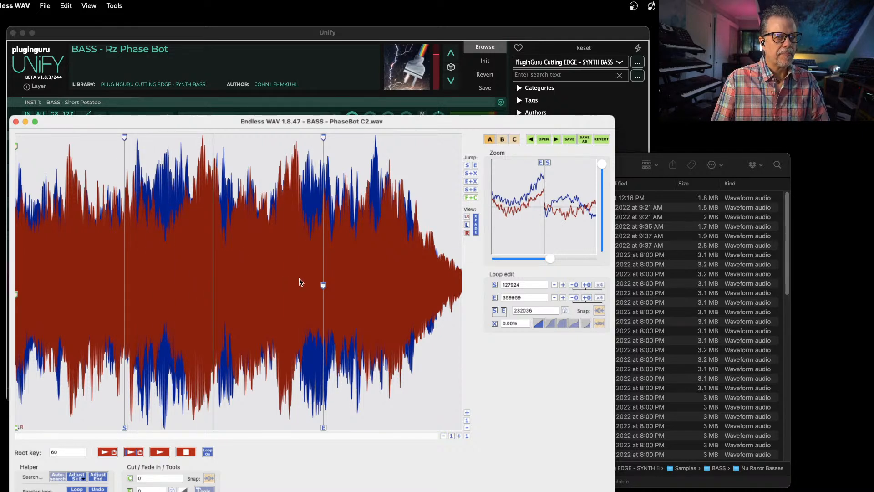
left_click_drag(324, 285, 274, 286)
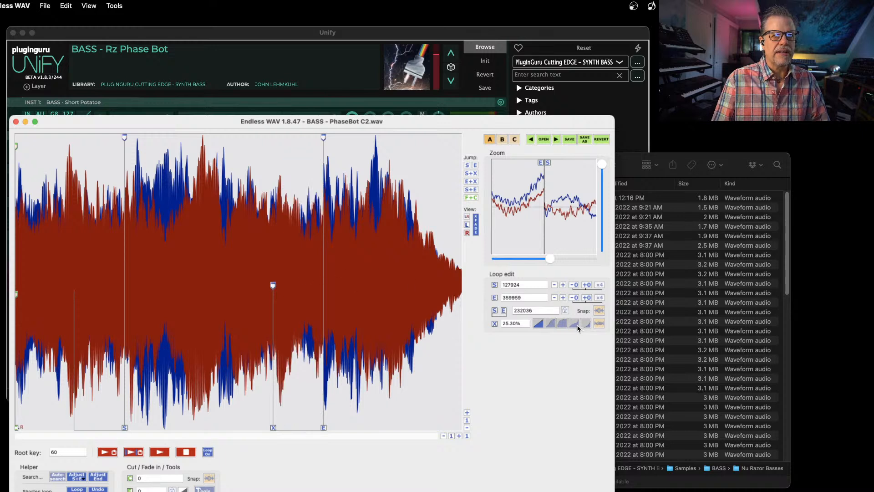
left_click(576, 325)
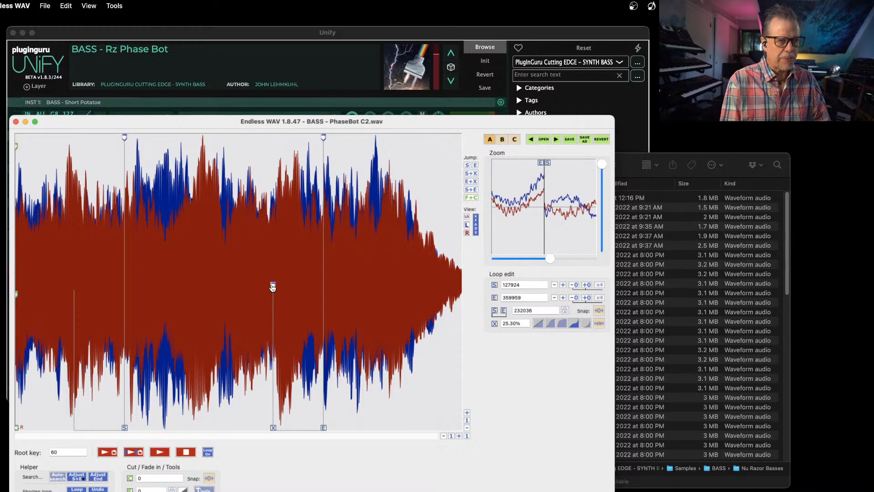
key("super+w")
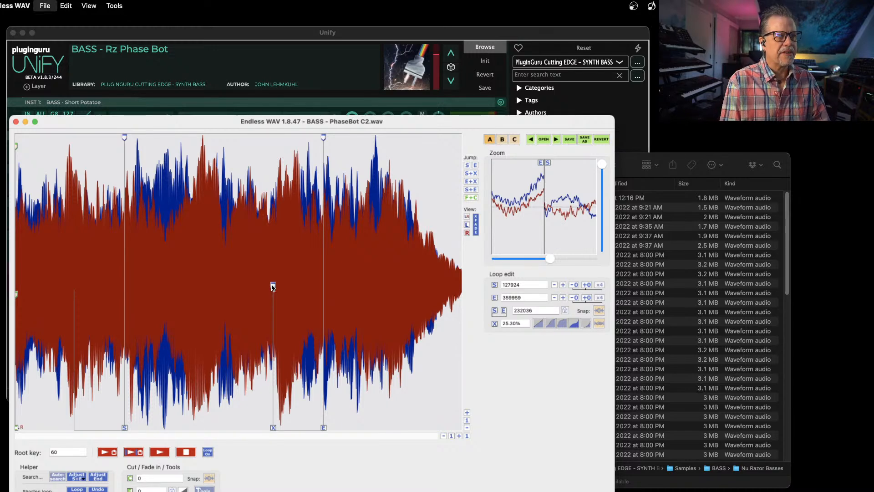
key("Return")
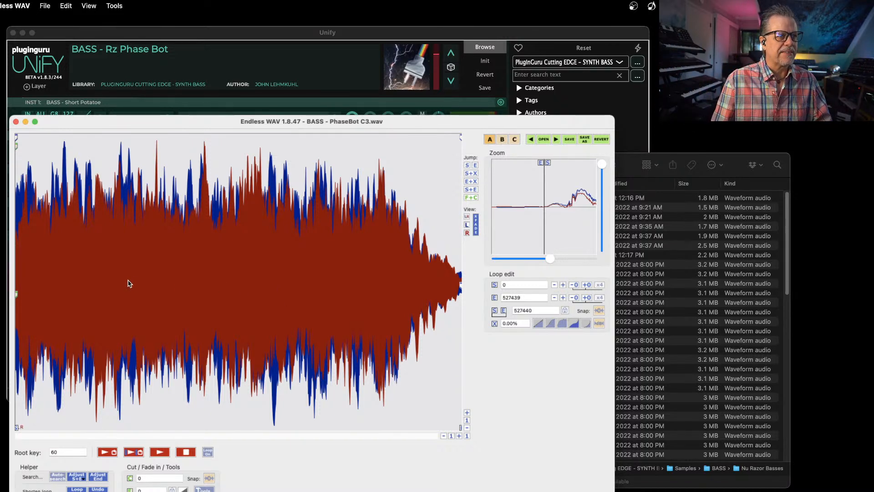
Step: Loop PhaseBot C3 from about 123312 to 332381 with a 21.98% crossfade, and save it while advancing to PhaseBot C4
left_click_drag(119, 286, 297, 284)
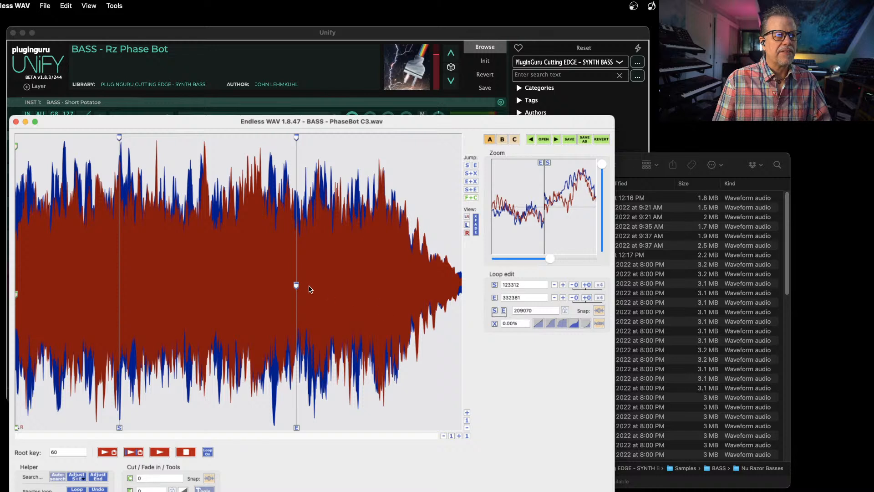
left_click_drag(296, 286, 258, 287)
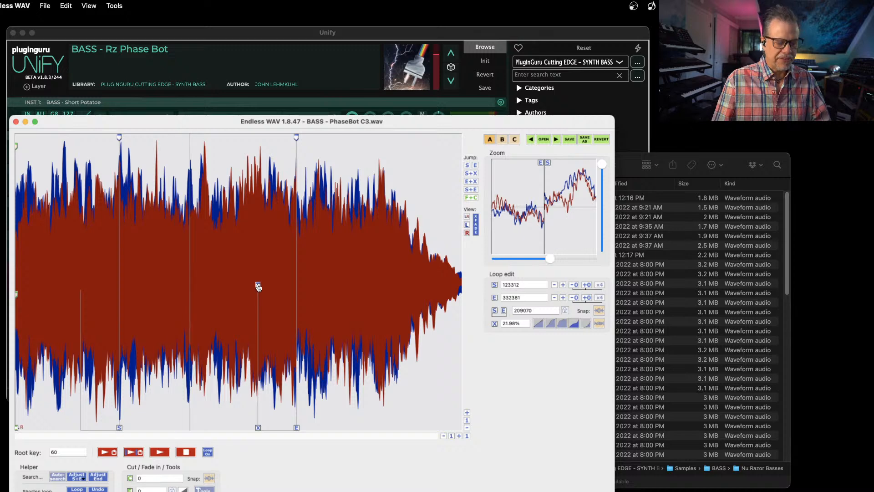
key("space")
key("super+s")
key("Return")
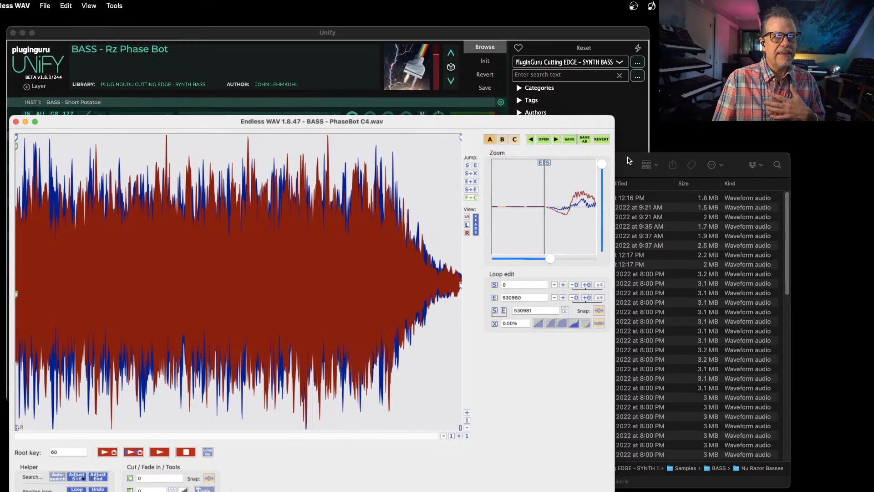
Step: Check the saved samples in Finder, return to Endless WAV and set an auto-adjusted loop from 119654 to 363593 on PhaseBot C4
left_click(629, 175)
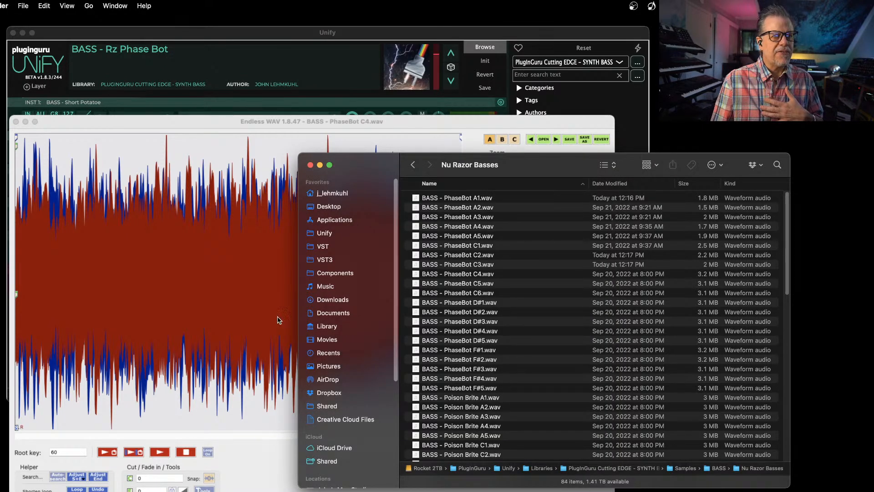
left_click(207, 128)
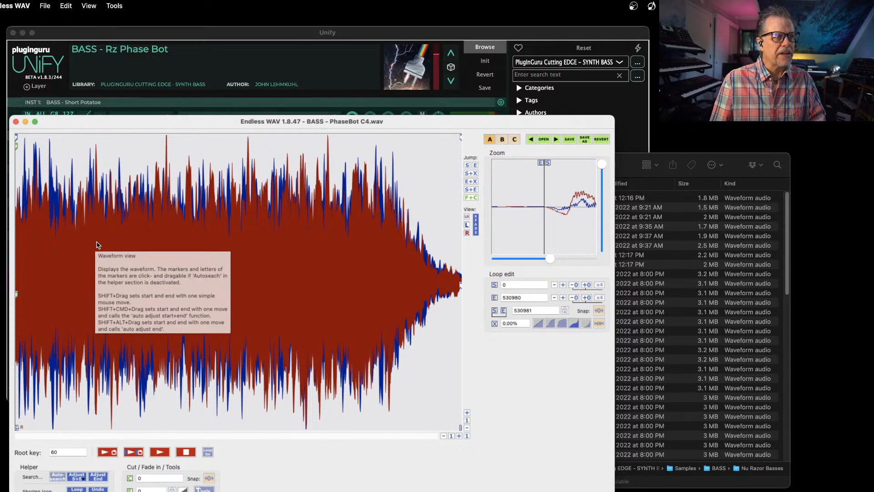
mouse_move(97, 245)
left_mouse_down()
mouse_move(310, 260)
mouse_move(329, 272)
mouse_move(288, 271)
mouse_move(300, 273)
left_mouse_up()
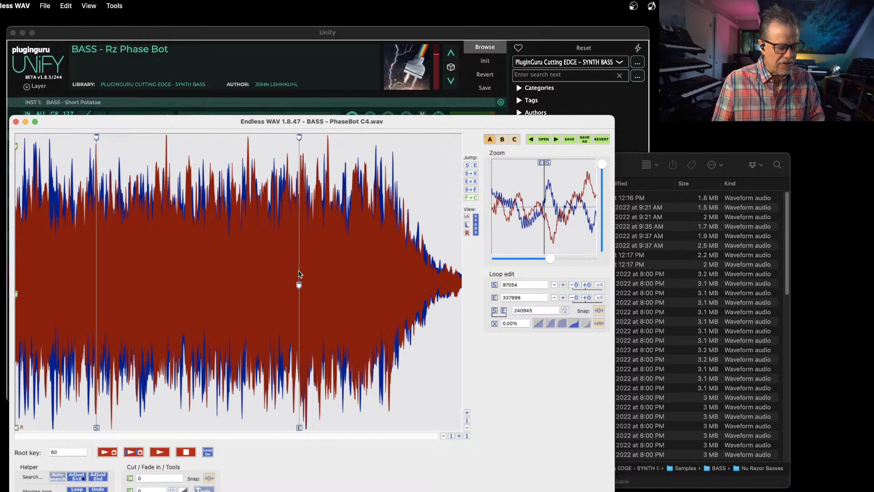
key("super+f")
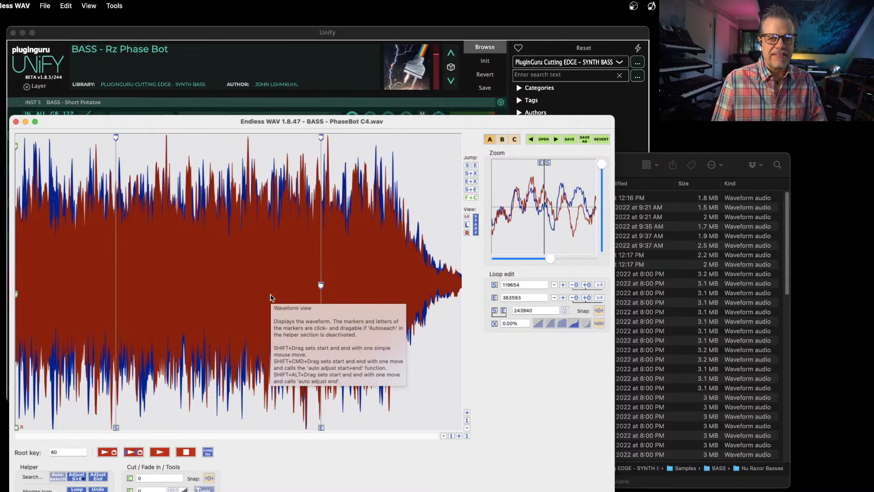
Step: Audition the PhaseBot C4 loop, add a 17.12% crossfade, and save it while advancing to PhaseBot C5
key("space")
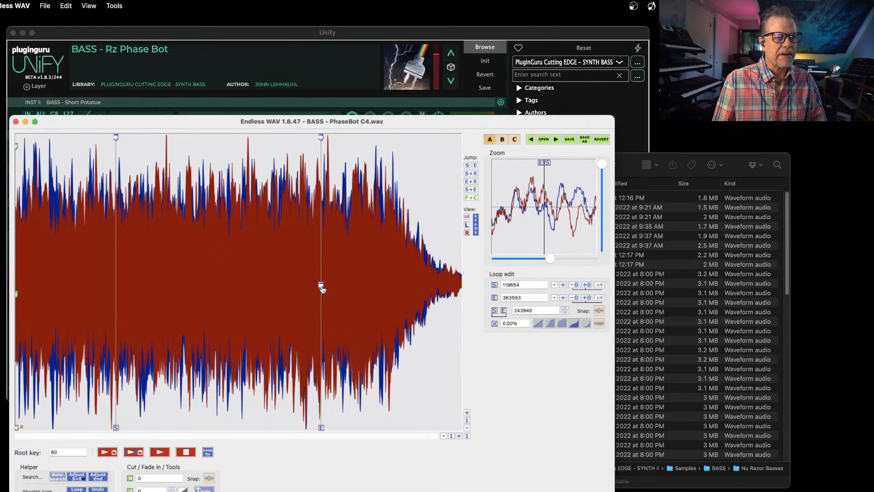
left_click_drag(321, 286, 286, 293)
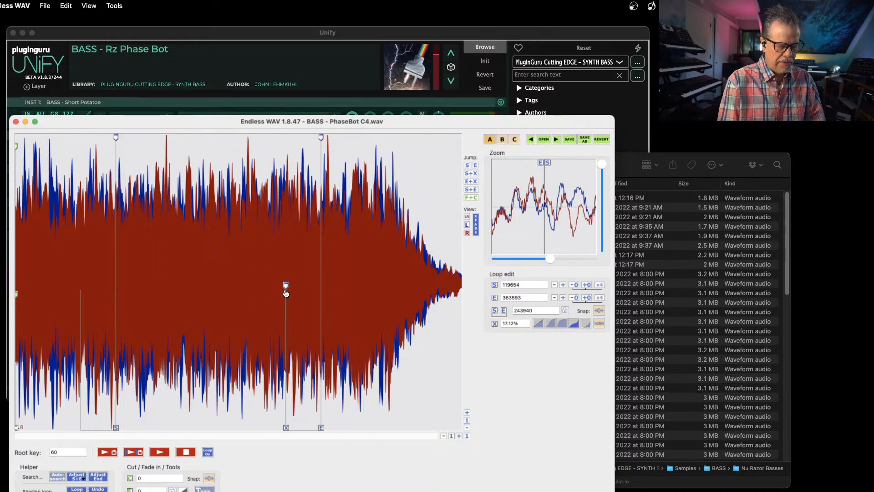
key("super+w")
key("Return")
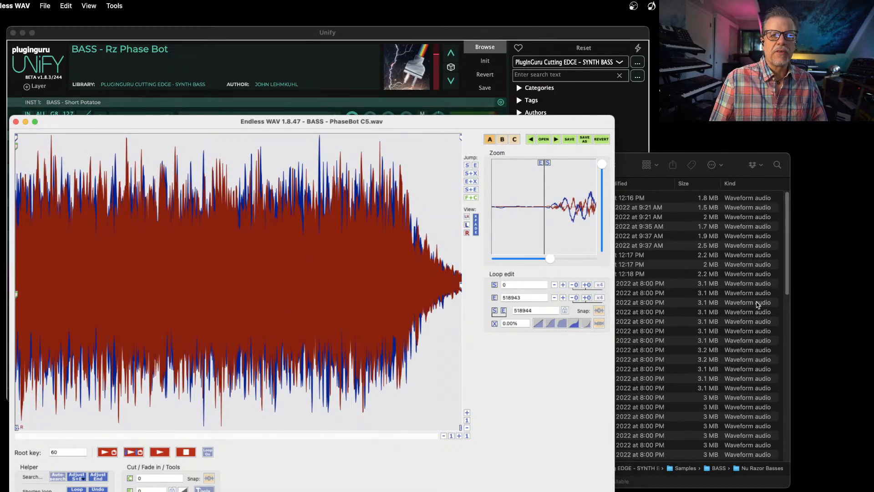
Step: Look through the Nu Razor Basses samples in Finder down to Rotation Nation and preview BASS - Poison Dark C1.wav
scroll(654, 322, "down", 5)
left_click(663, 323)
scroll(474, 350, "down", 8)
scroll(474, 351, "down", 8)
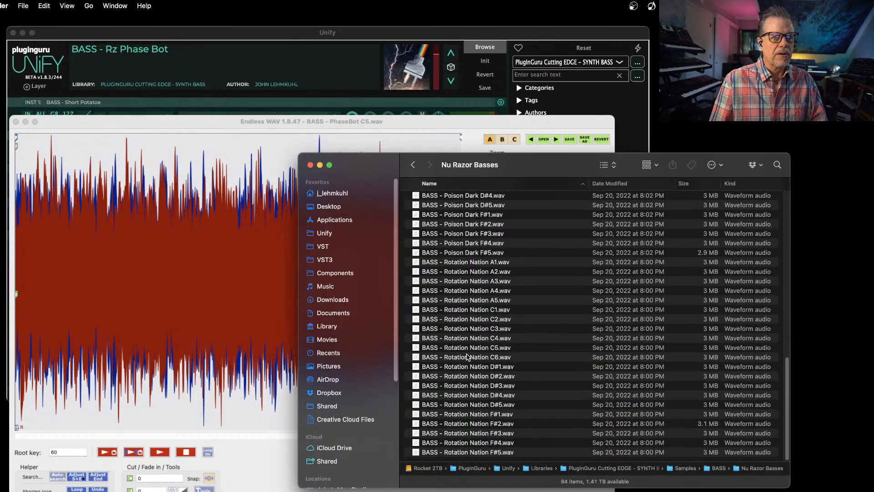
left_click(466, 339)
scroll(465, 344, "up", 8)
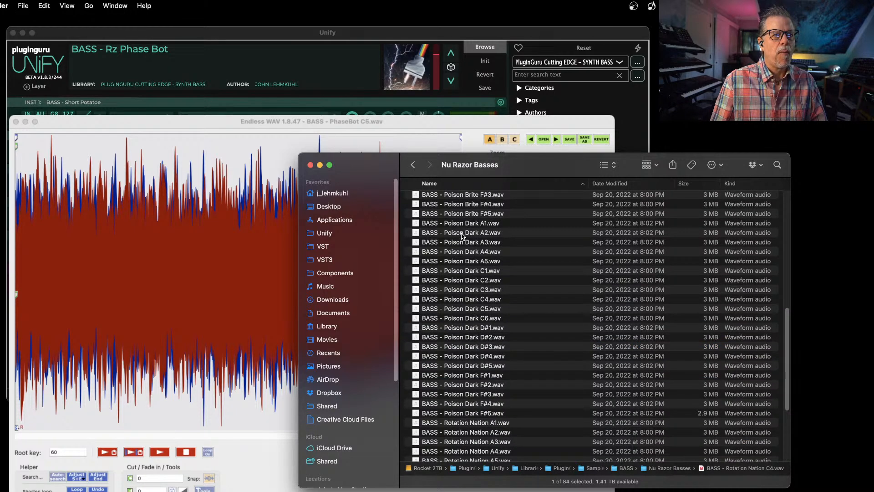
left_click(460, 272)
key("space")
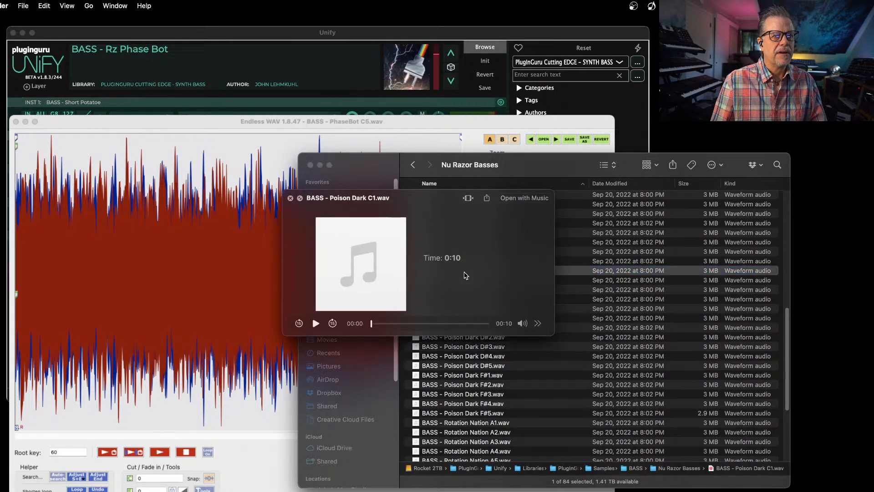
key("space")
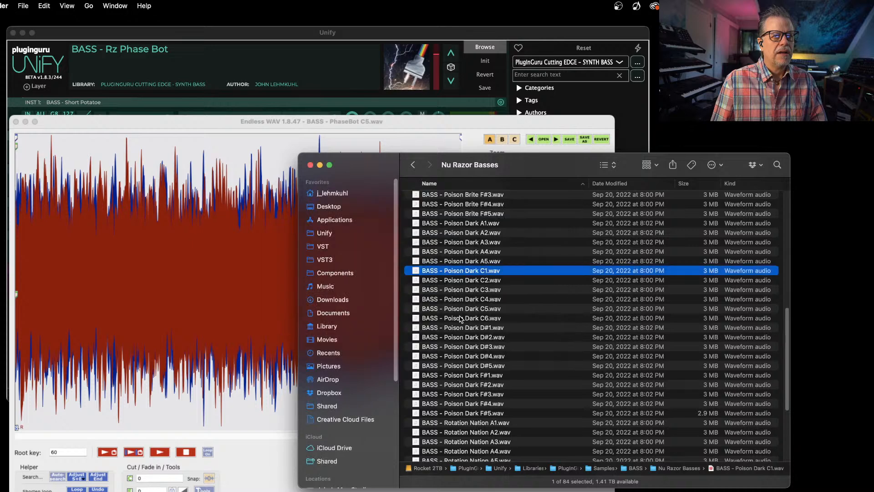
Step: Load BASS - Poison Dark C4.wav into Endless WAV and set an auto-adjusted loop from 122372 to 380509
left_click_drag(461, 300, 191, 251)
left_click(205, 264)
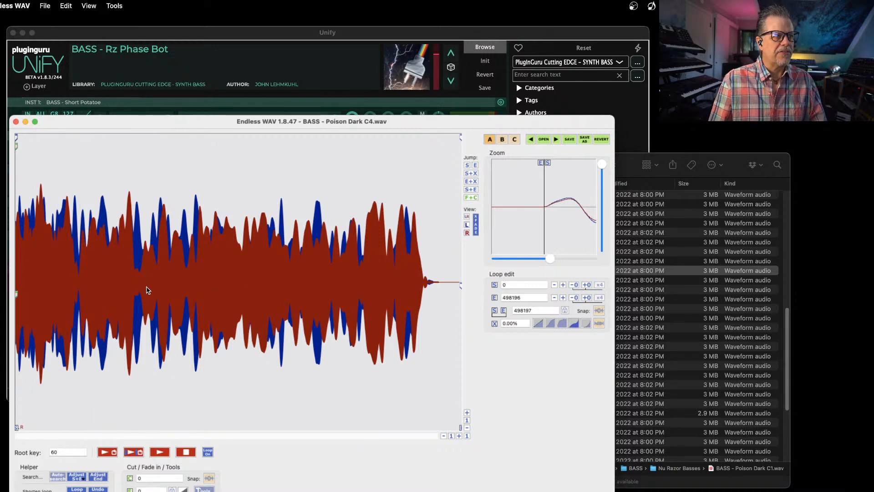
left_click_drag(122, 286, 322, 287)
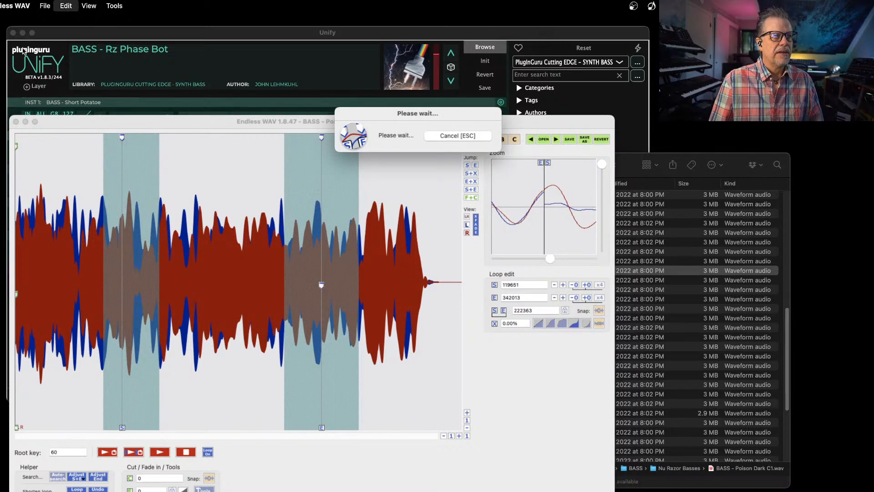
left_click(48, 6)
mouse_move(65, 6)
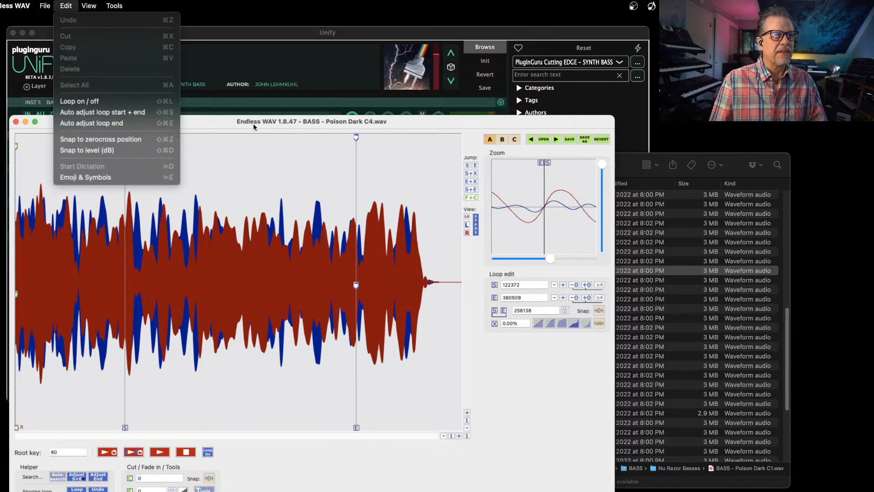
left_click(212, 121)
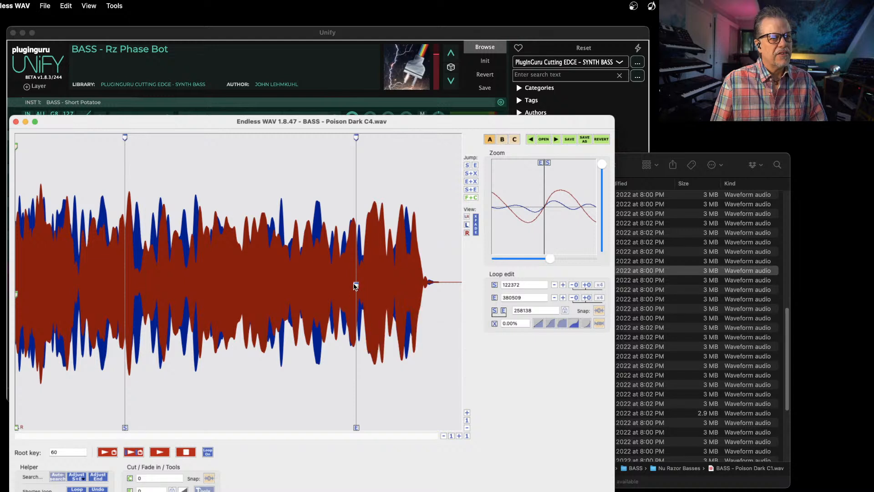
Step: Add a 9.84% crossfade to BASS - Poison Dark C4.wav, save it while advancing to Poison Dark C5, and quit Endless WAV
left_click_drag(357, 286, 334, 290)
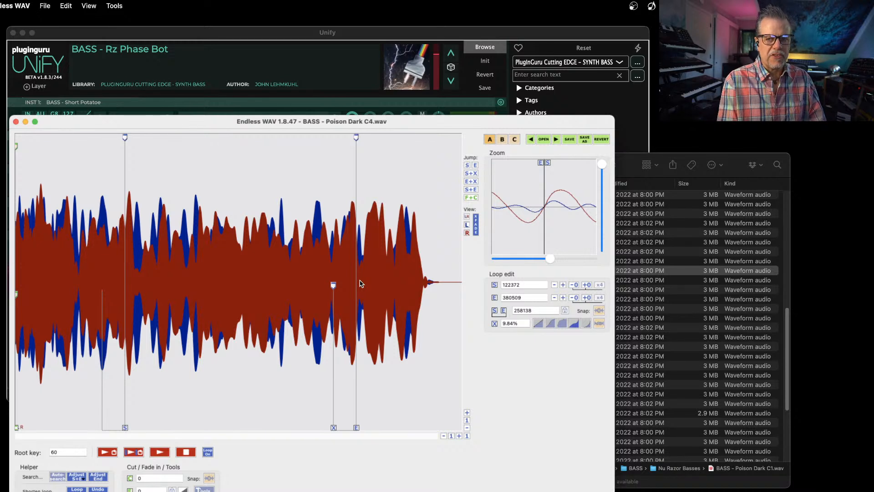
key("super+Right")
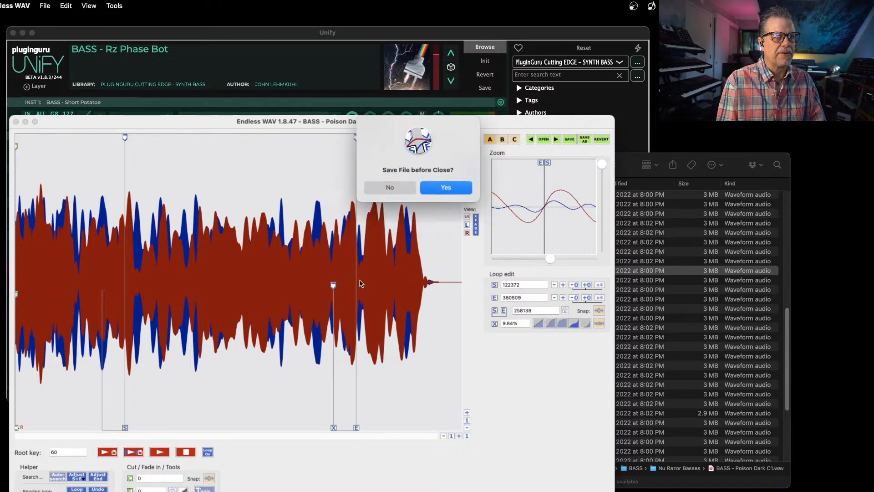
key("Return")
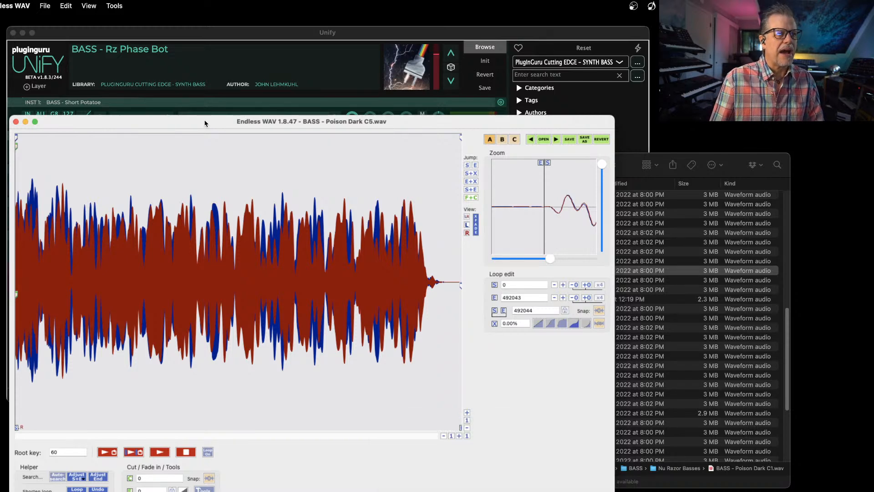
key("super+q")
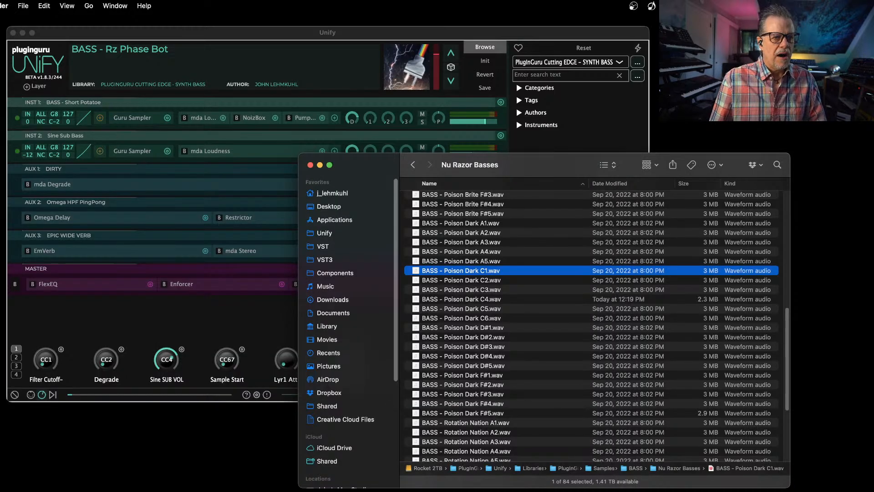
Step: Launch Bjoerns Sample Mapper and import the Nu Razor Basses samples from BASS - PhaseBot A1.wav through BASS - PhaseBot F#5.wav
mouse_move(437, 490)
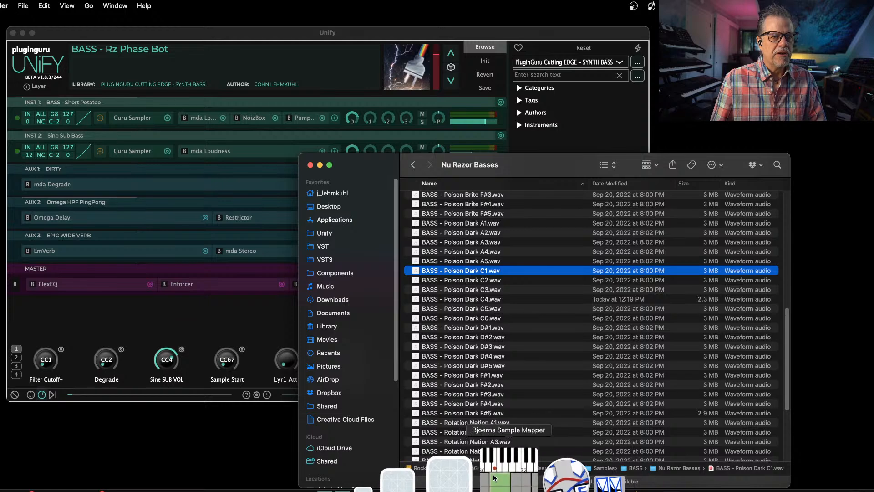
left_click(494, 478)
scroll(510, 248, "up", 10)
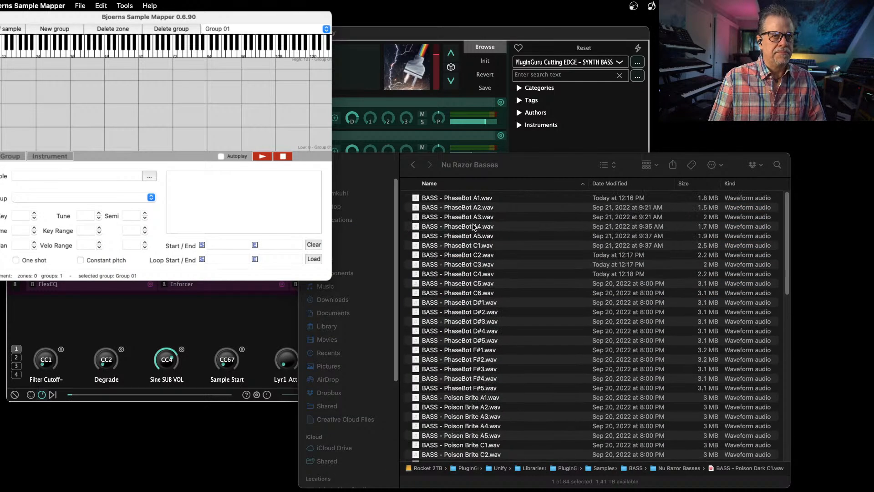
left_click(467, 199)
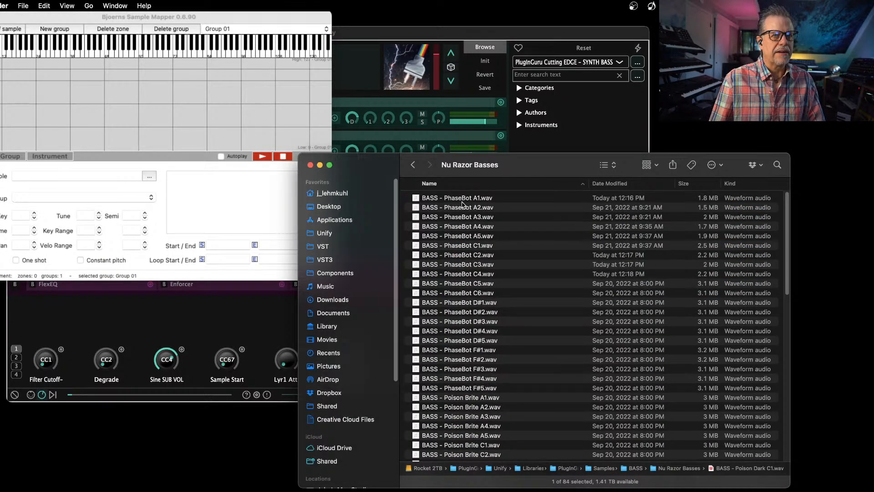
left_click(462, 200)
left_click(458, 389, "shift")
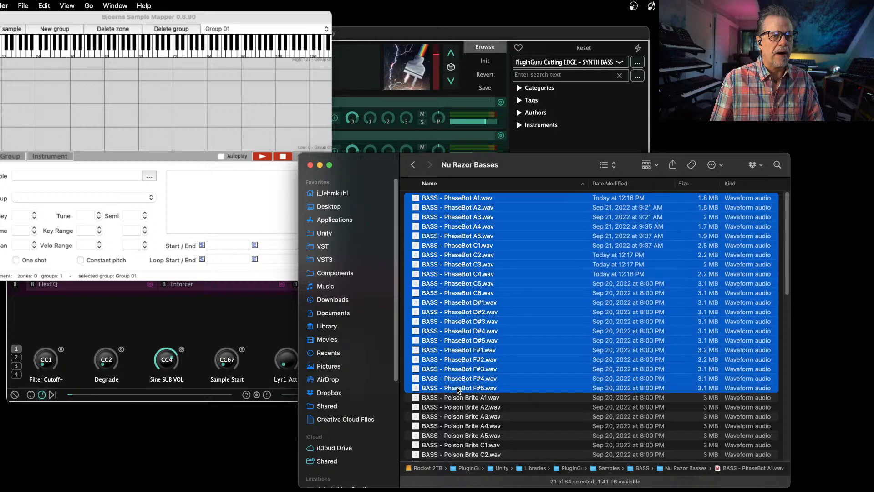
left_click_drag(460, 390, 138, 176)
left_click(145, 178)
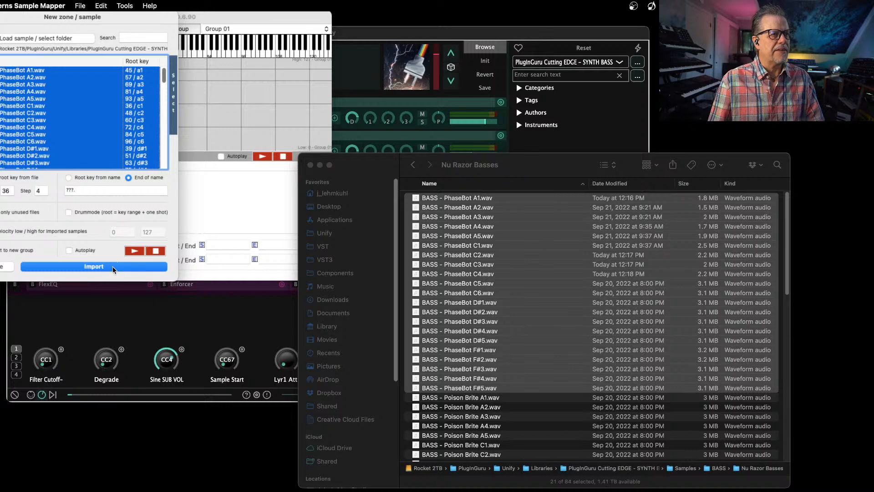
left_click(94, 267)
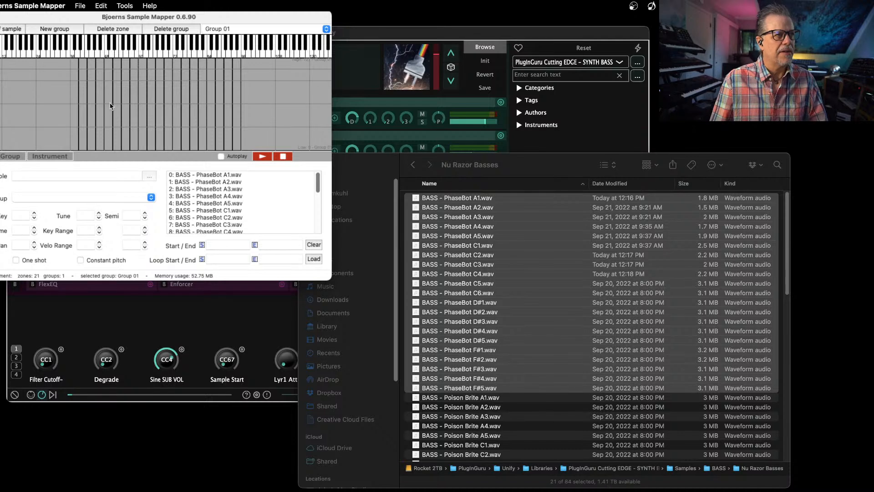
Step: Choose to save the mapped PhaseBot zones as an SFZ instrument, then quit the mapper and close the Finder window
left_click(80, 6)
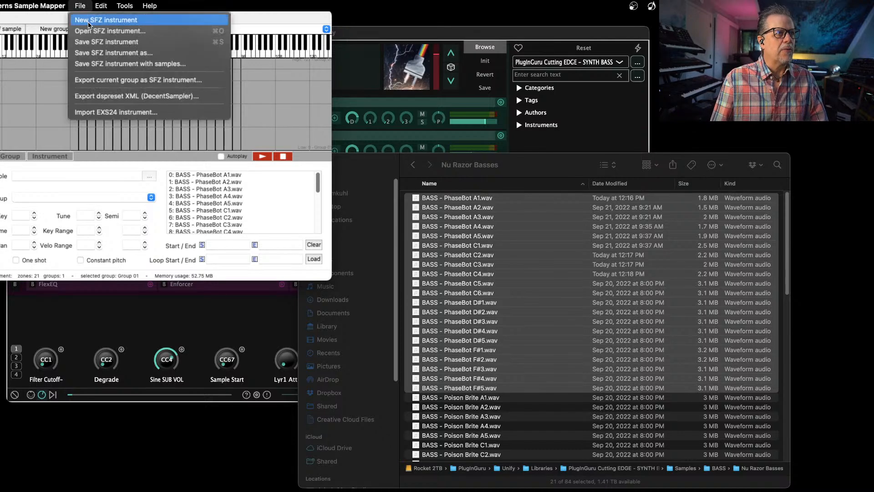
left_click(101, 52)
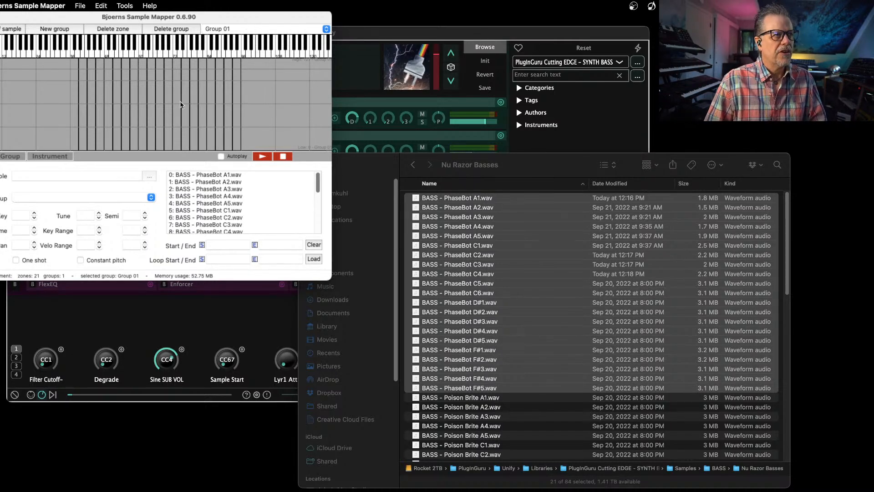
key("super+q")
left_click_drag(346, 165, 346, 164)
key("super+w")
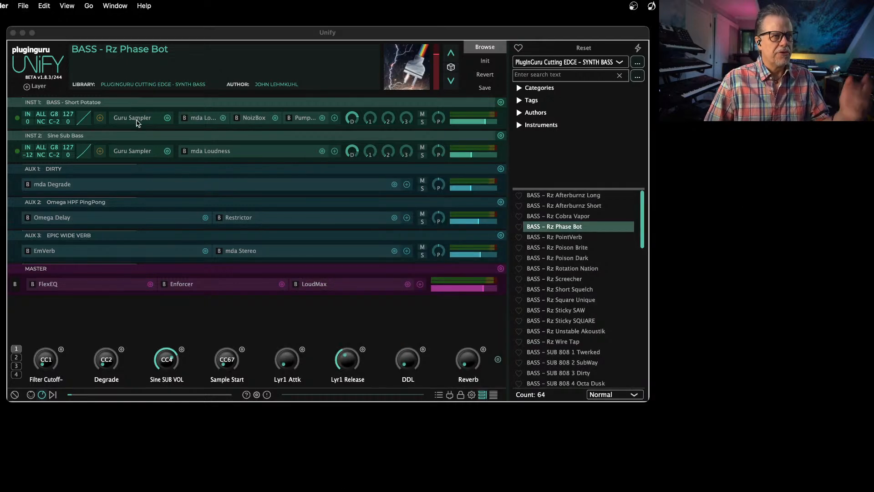
Step: Switch the Guru Sampler on INST 1 to the BASS - Rz Poison Dark instrument and close its editor
left_click(137, 122)
left_click(137, 119)
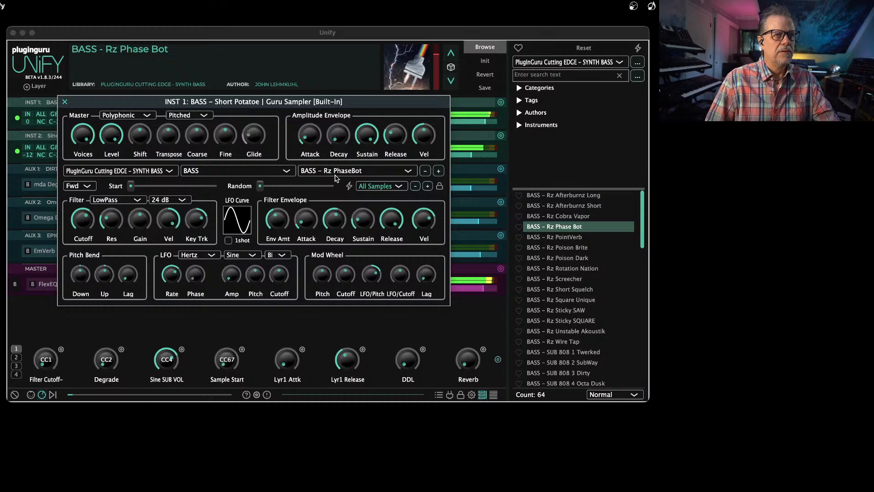
left_click(342, 172)
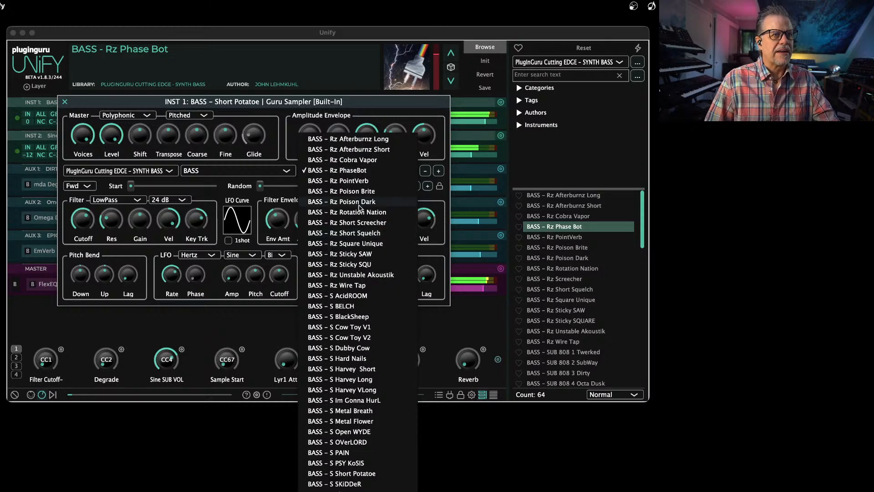
left_click(358, 202)
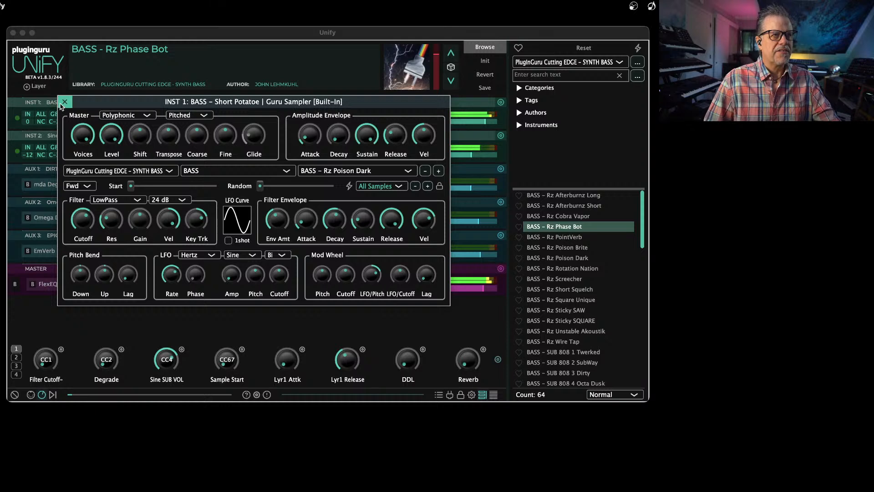
left_click(64, 101)
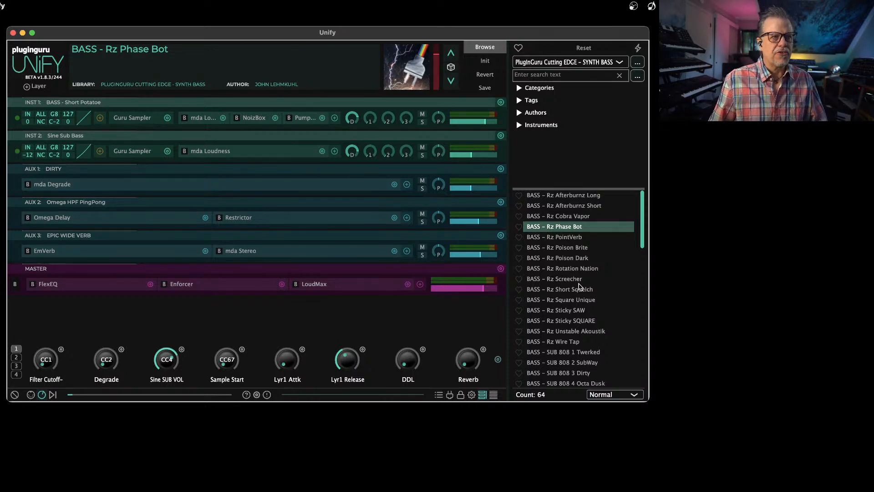
Step: Switch the Unify library to PlugInGuru MegaMagic Pads V1 and load the PAD - (B) SquareTropolis patch
left_click_drag(398, 36, 398, 62)
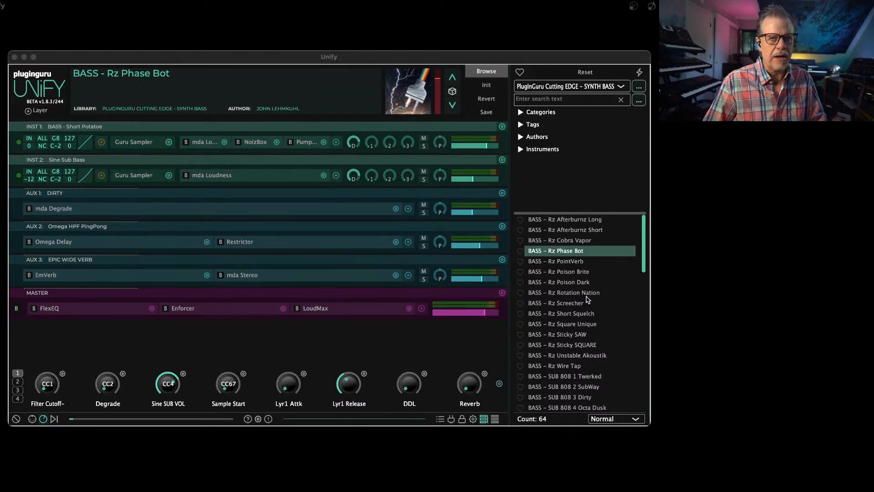
left_click(585, 85)
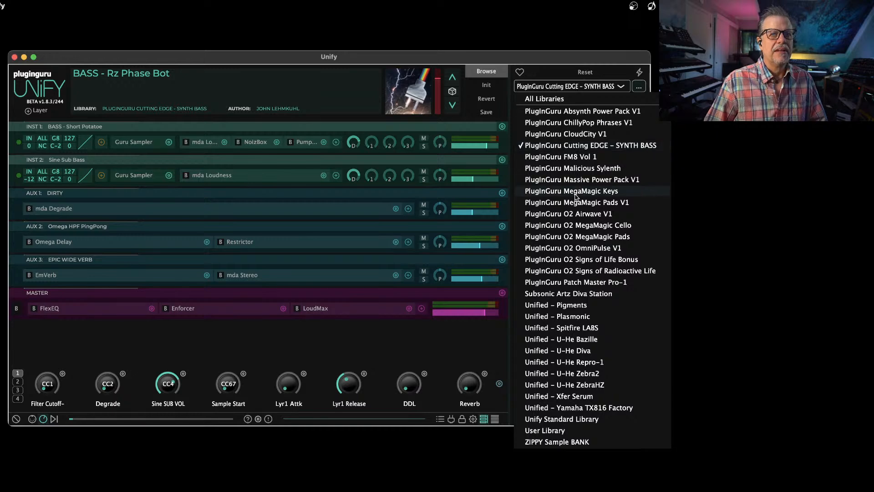
left_click(575, 203)
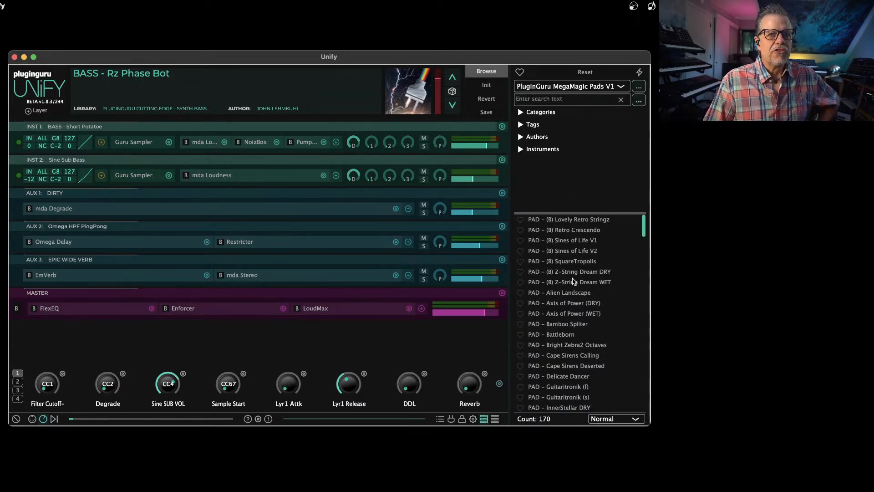
left_click(572, 262)
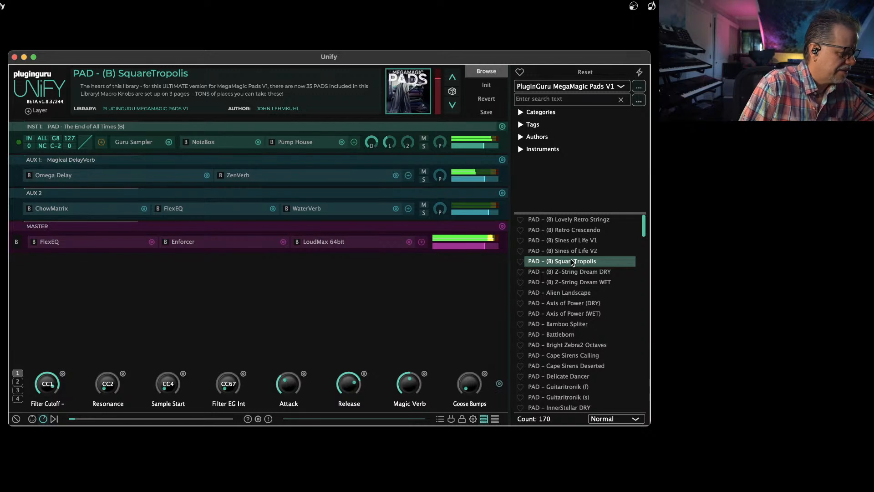
Step: Look through the MegaMagic Pads V1 PAD and SYNTH patches and load SYNTH - (B) SquareTropolis
scroll(551, 240, "down", 5)
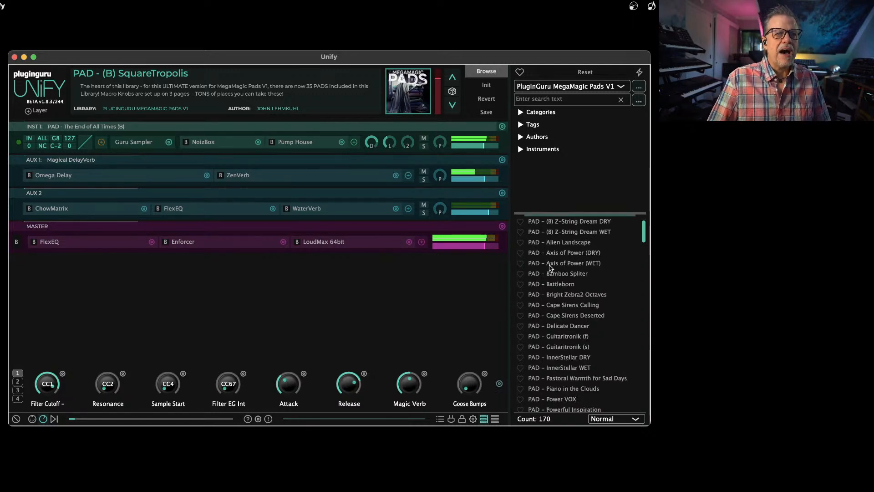
scroll(551, 270, "down", 3)
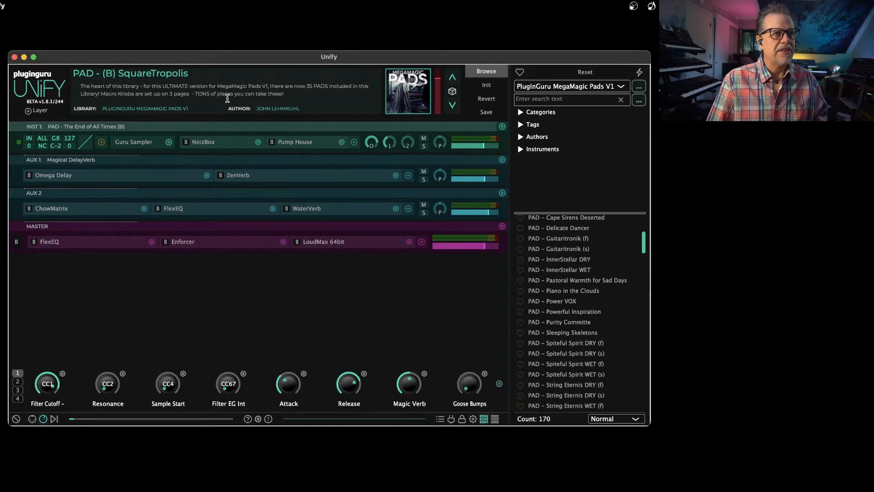
scroll(569, 351, "down", 8)
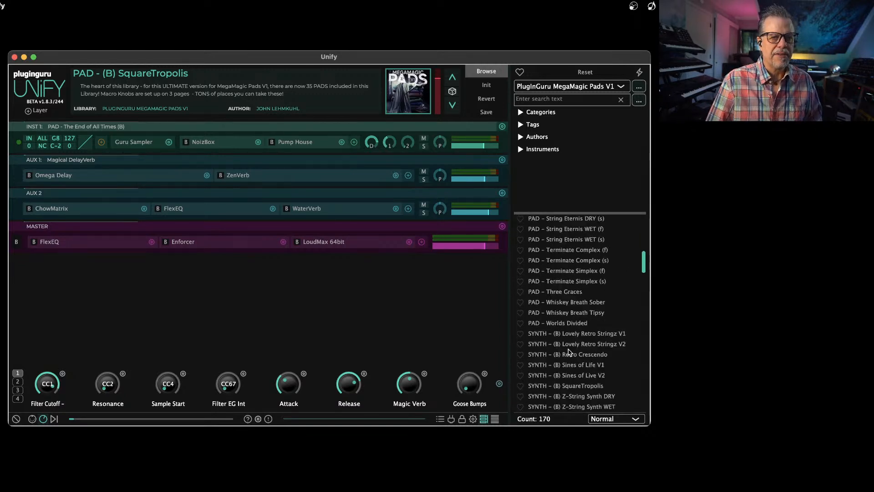
scroll(568, 350, "down", 2)
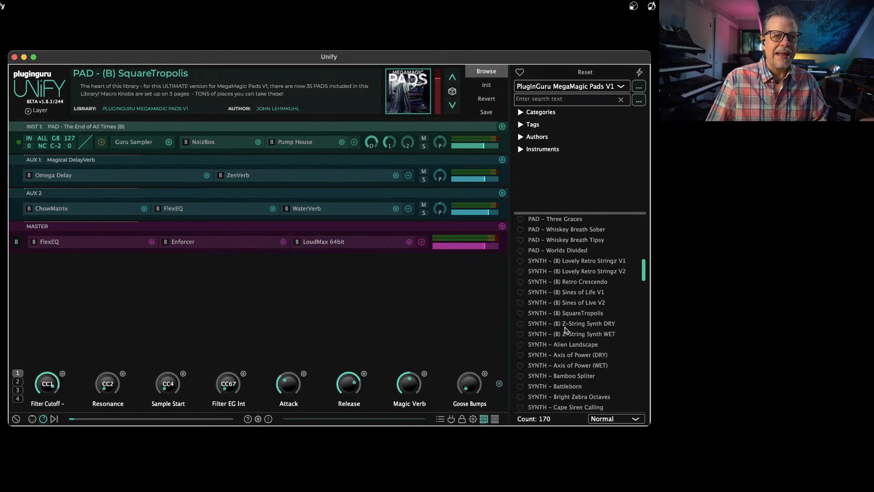
scroll(570, 283, "up", 6)
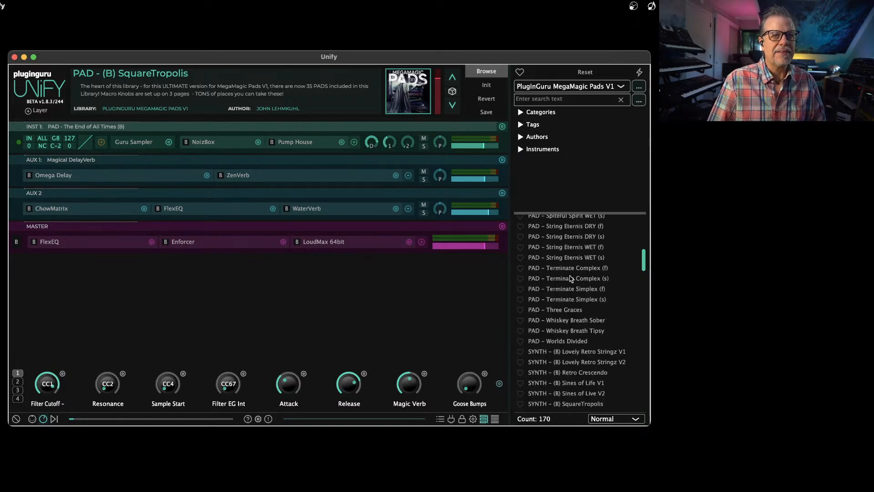
scroll(570, 283, "up", 12)
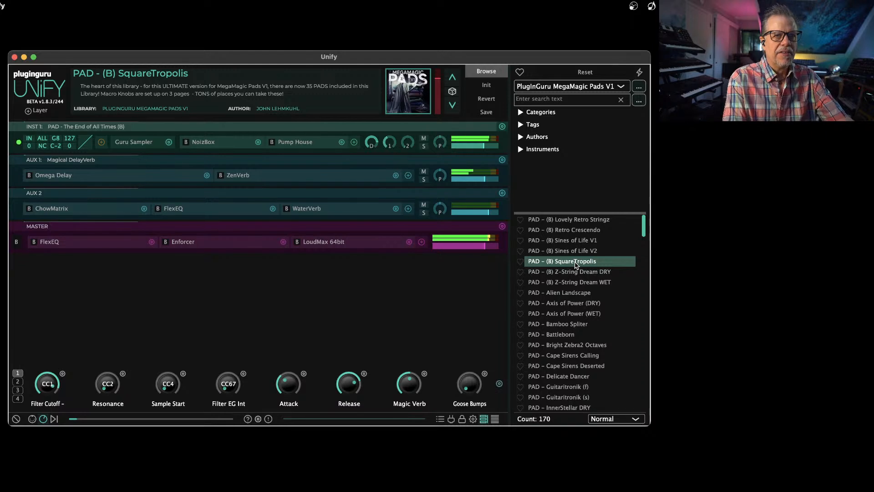
scroll(575, 301, "down", 13)
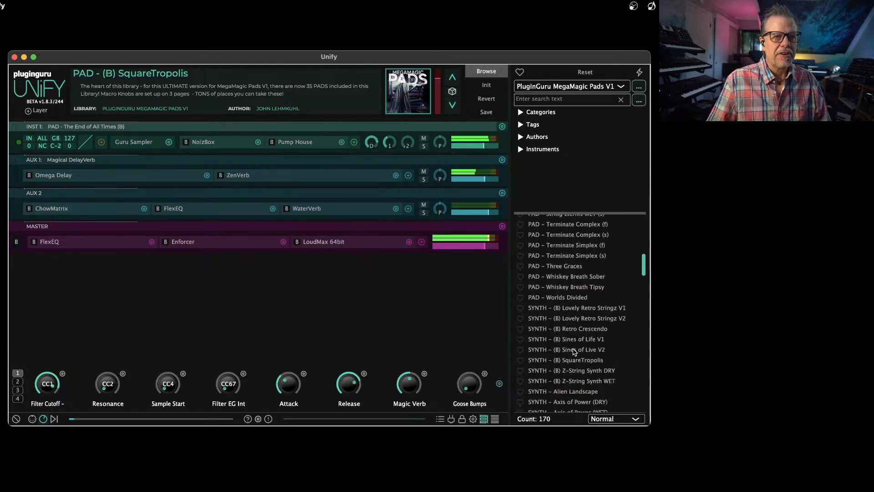
scroll(573, 298, "up", 1)
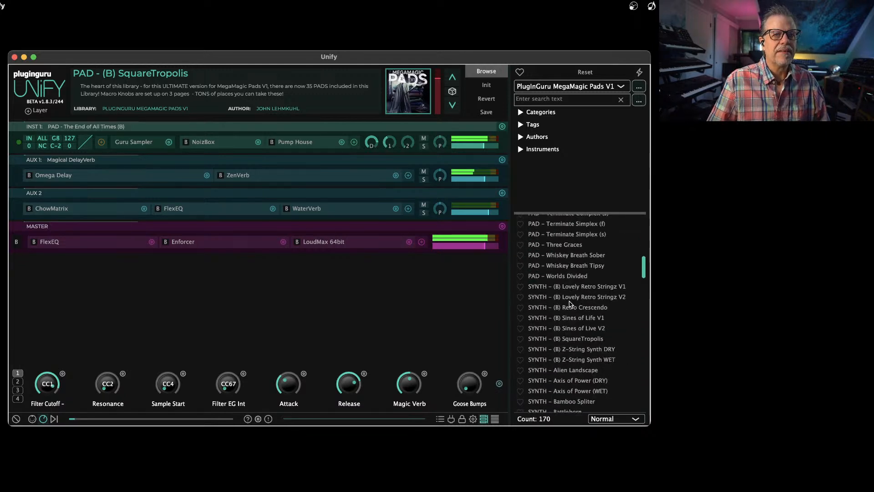
left_click(585, 342)
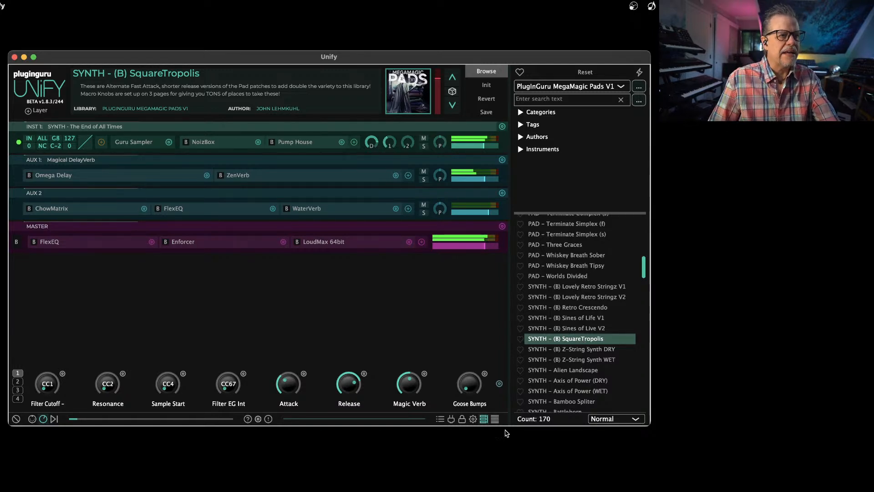
Step: Lower the Attack macro to its minimum and shorten the Release macro on SYNTH - (B) SquareTropolis
left_click_drag(289, 384, 287, 428)
left_click_drag(349, 384, 334, 453)
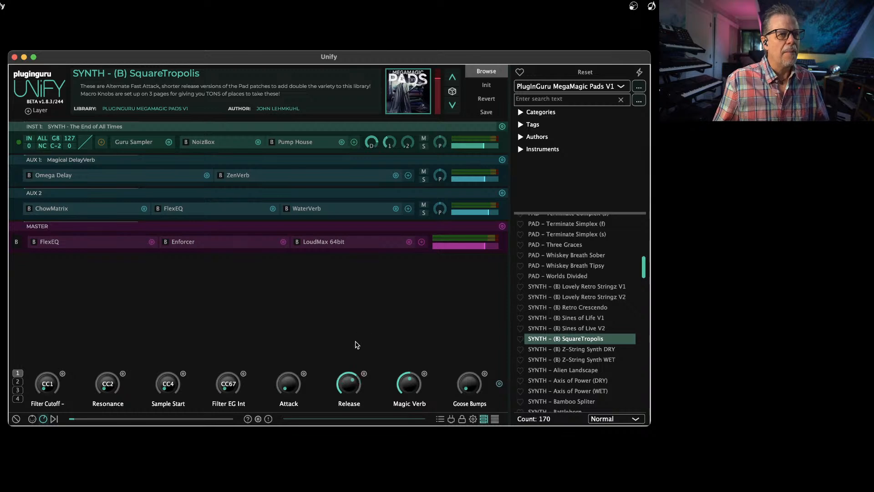
left_click_drag(341, 383, 340, 378)
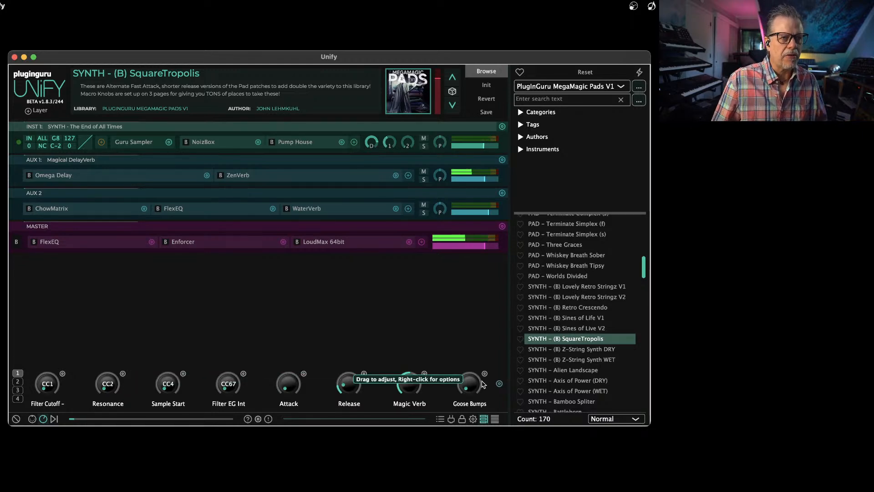
scroll(588, 257, "up", 10)
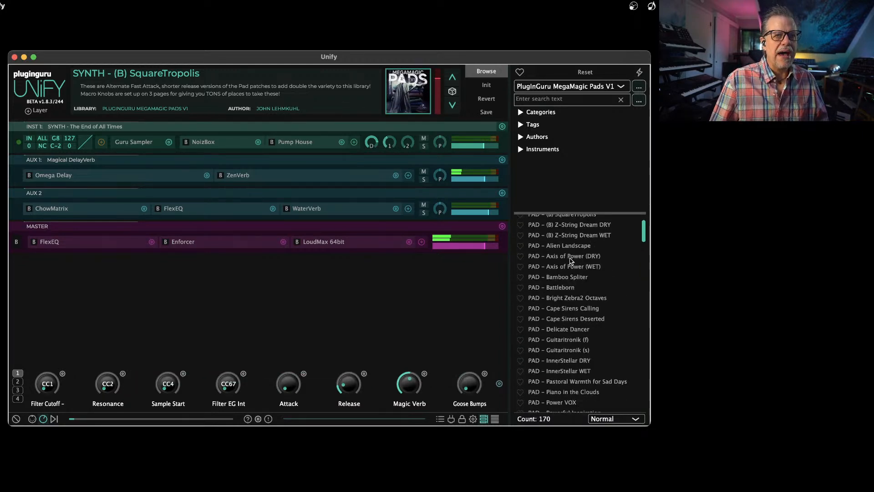
Step: Load the PAD - Axis of Power (WET) patch and view its library artwork full size, closing it again
left_click(573, 267)
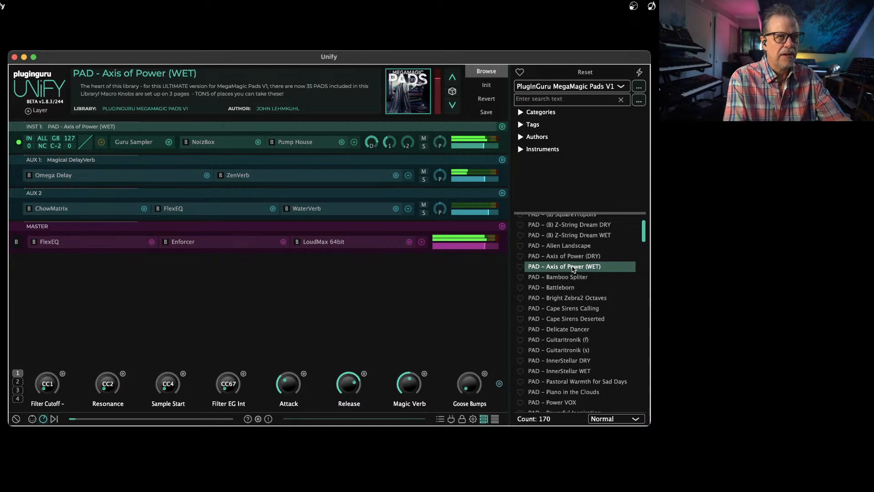
left_click(410, 100)
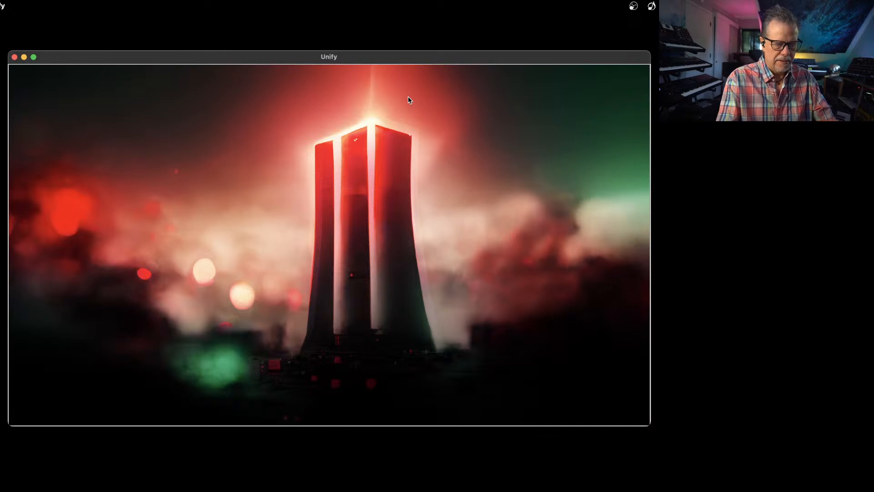
left_click(427, 198)
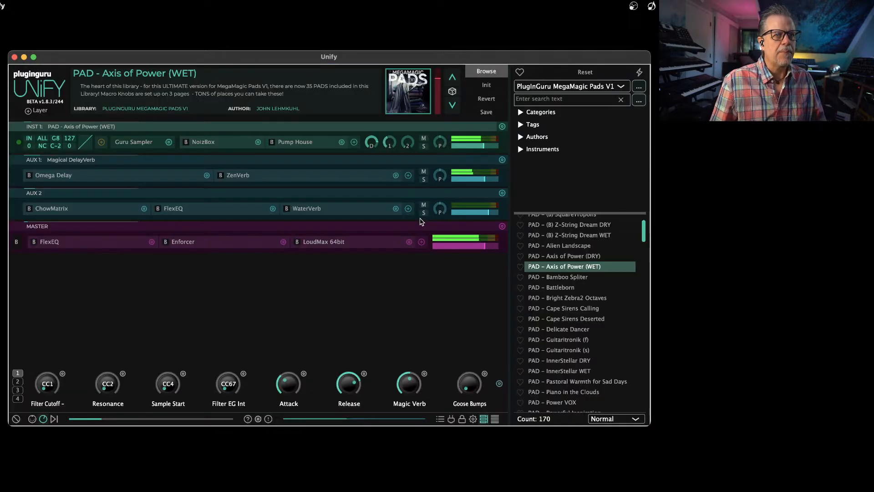
Step: Load the PAD - Cape Sirens Calling patch and view its artwork full size, closing it again
left_click(564, 309)
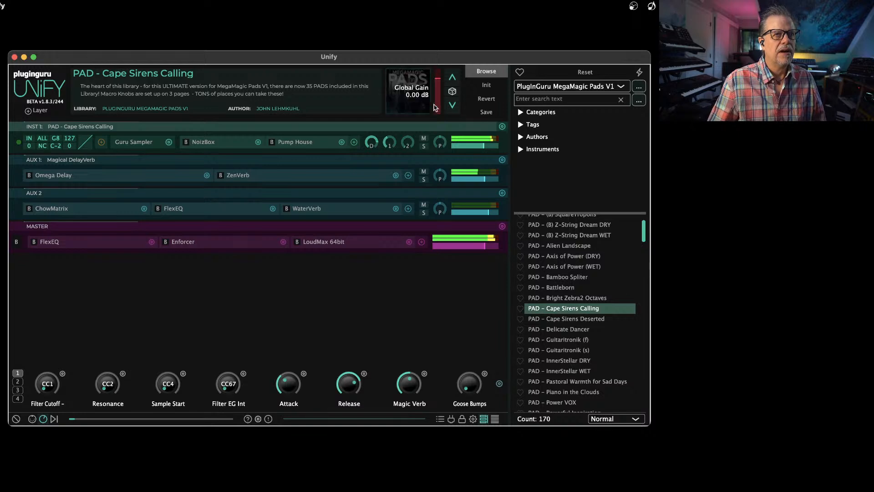
left_click(414, 103)
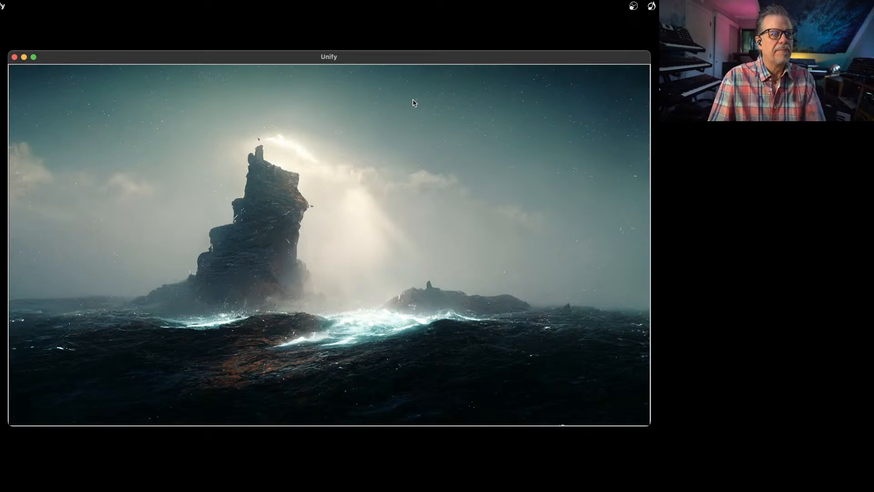
left_click(383, 205)
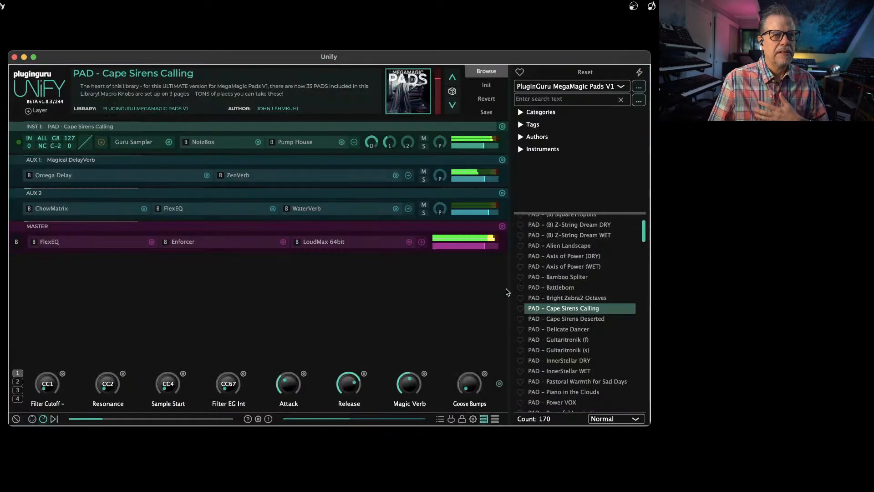
Step: Load the PAD - Guitaritronik (f) patch and view its artwork full size, closing it again
left_click(566, 342)
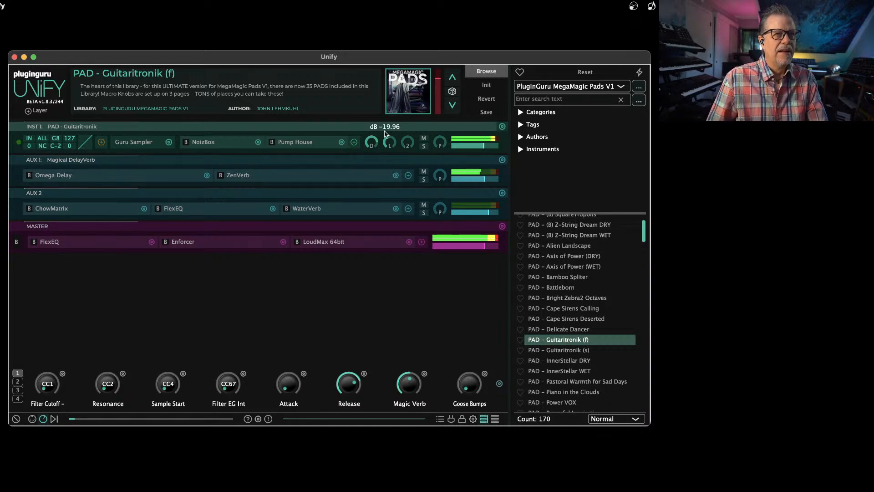
left_click(408, 91)
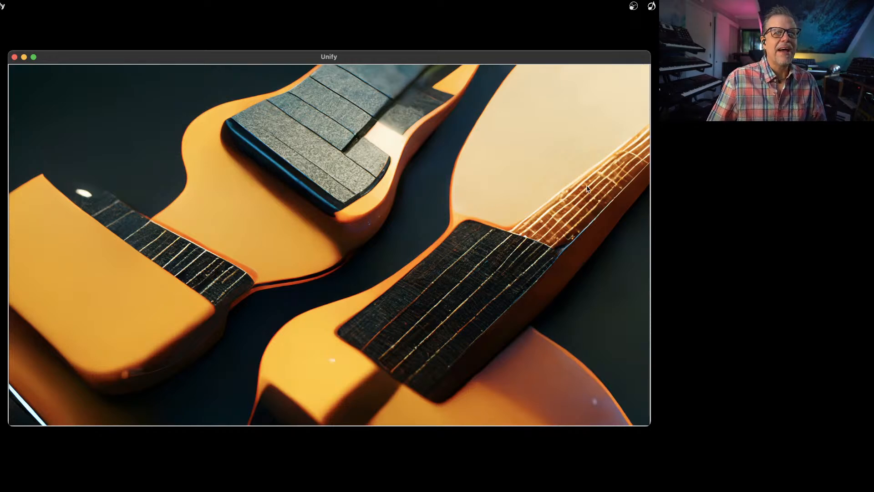
left_click(381, 249)
Step: Find the zBPM patches in the MegaMagic Pads V1 list and load zBPM CHORD - American Beauty
scroll(592, 323, "down", 3)
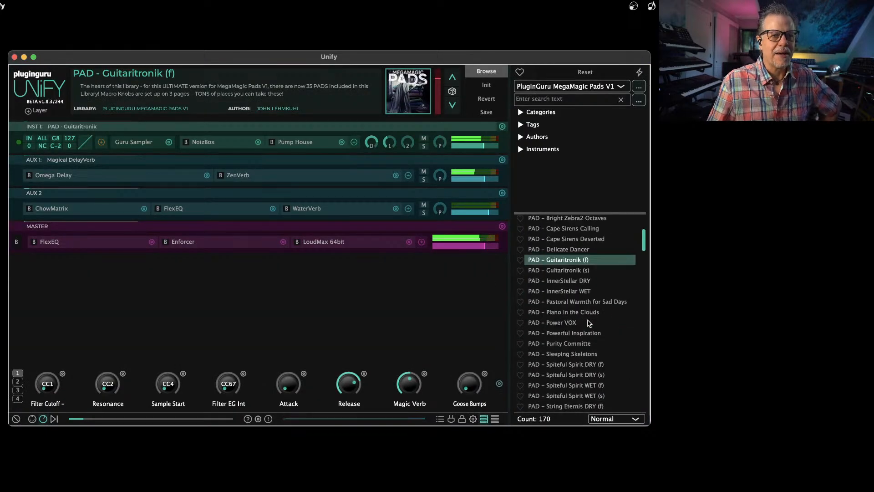
scroll(590, 322, "down", 10)
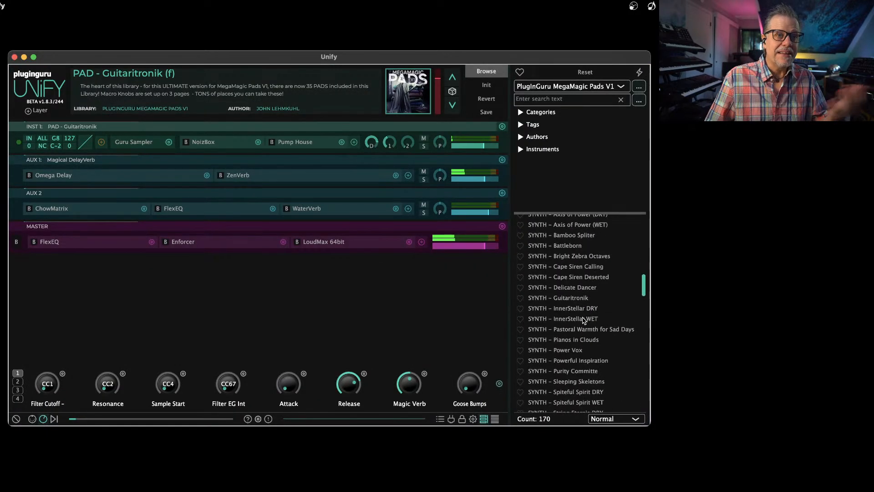
scroll(584, 320, "down", 10)
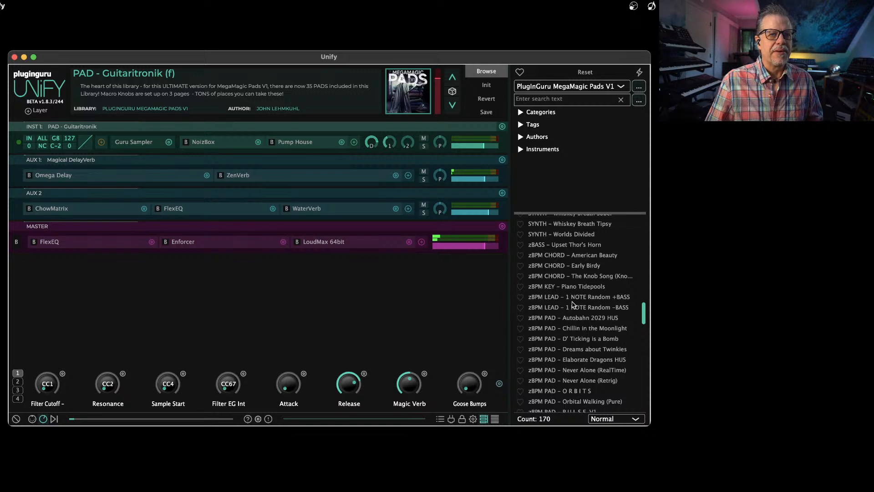
left_click(568, 257)
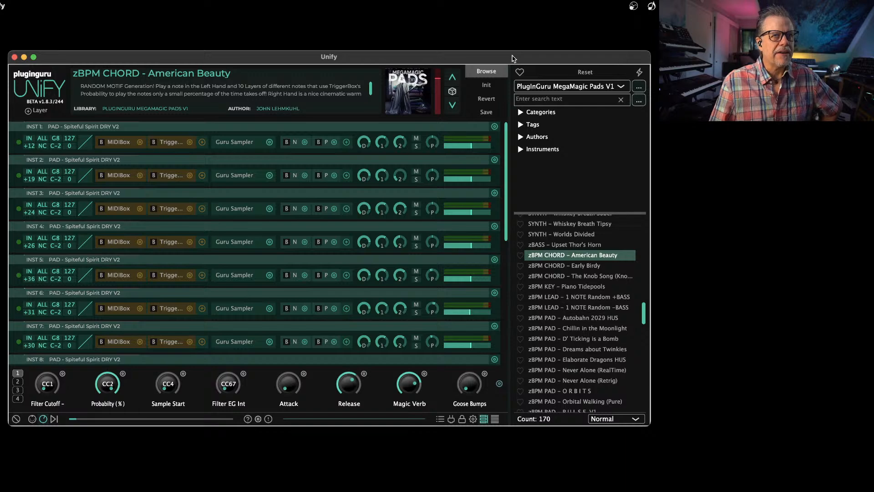
Step: Bring up Logic Pro's ShowMIDI keyboard and move the Unify window up so both are visible
left_click_drag(513, 59, 513, 59)
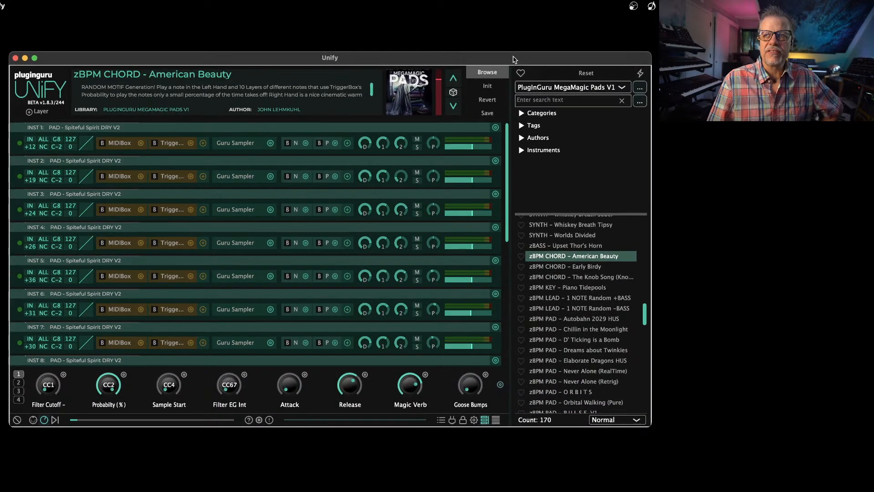
key("super+Tab")
key("super+Tab")
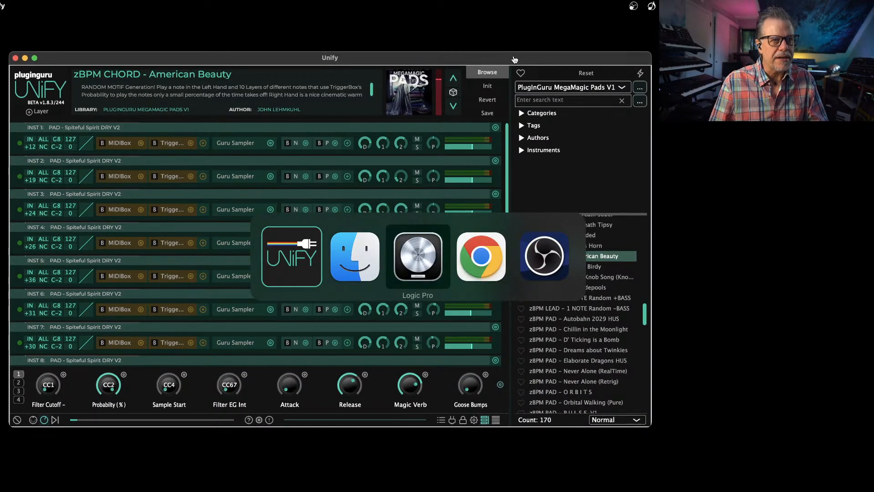
left_click(475, 58)
left_click_drag(474, 59, 473, 31)
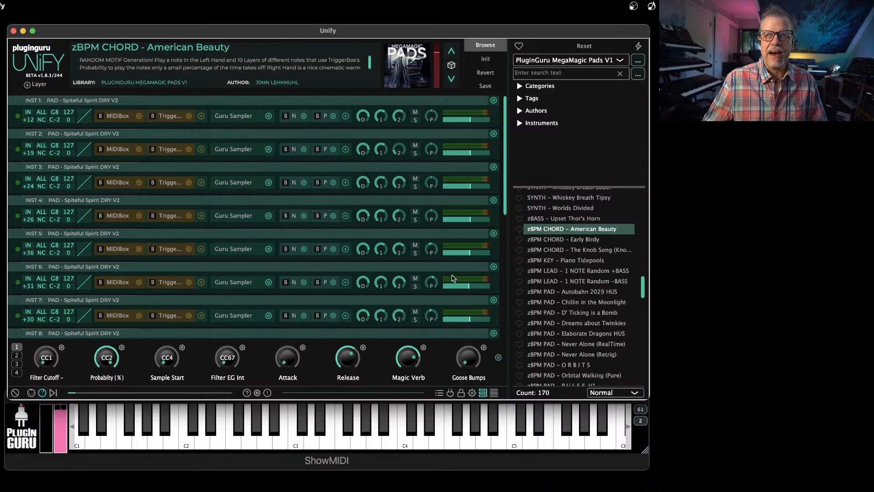
Step: Switch to Finder and copy the San Miguel Sessions 2021 folder from the Desktop to the Rocket 2TB drive
key("super+Tab")
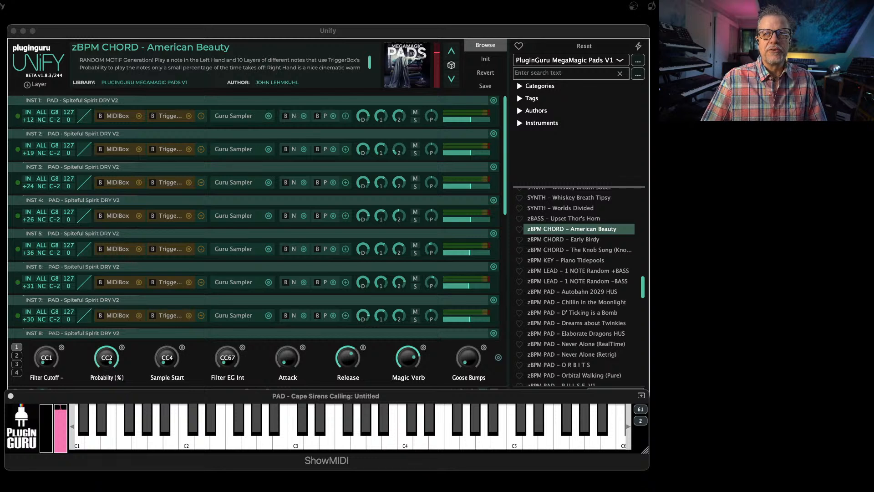
left_click(737, 203)
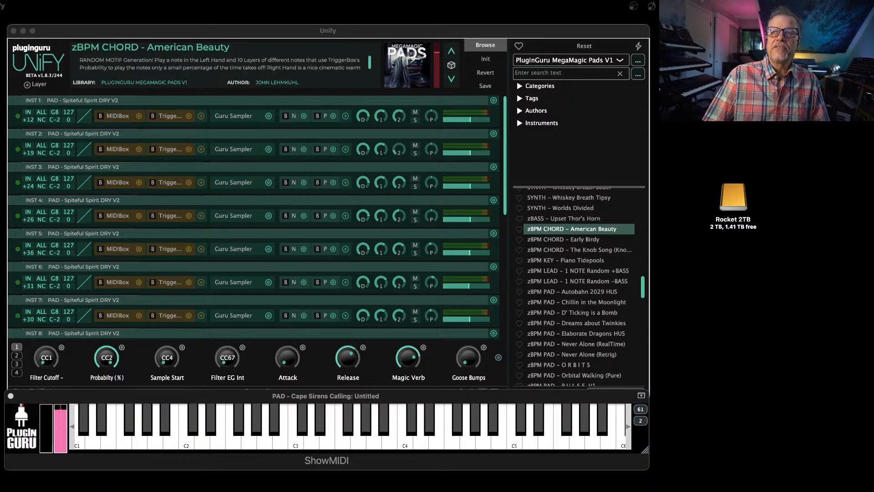
left_click_drag(873, 173, 569, 278)
left_click_drag(483, 306, 733, 196)
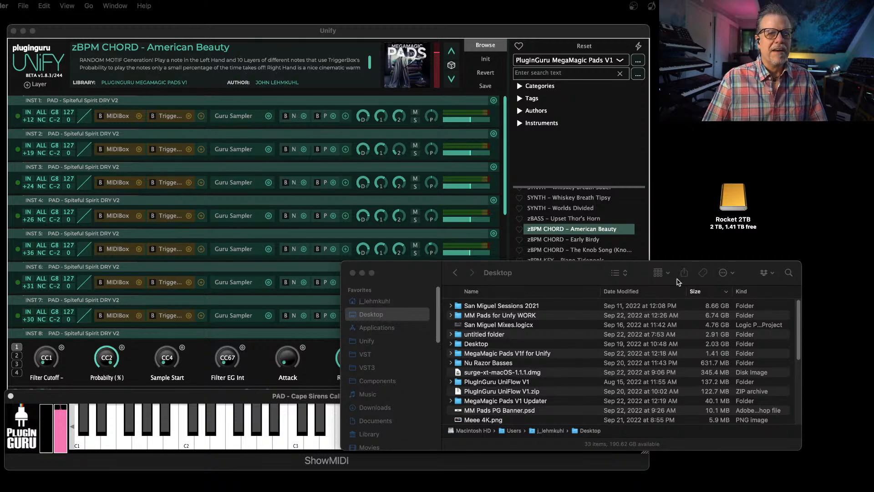
left_click_drag(585, 271, 873, 236)
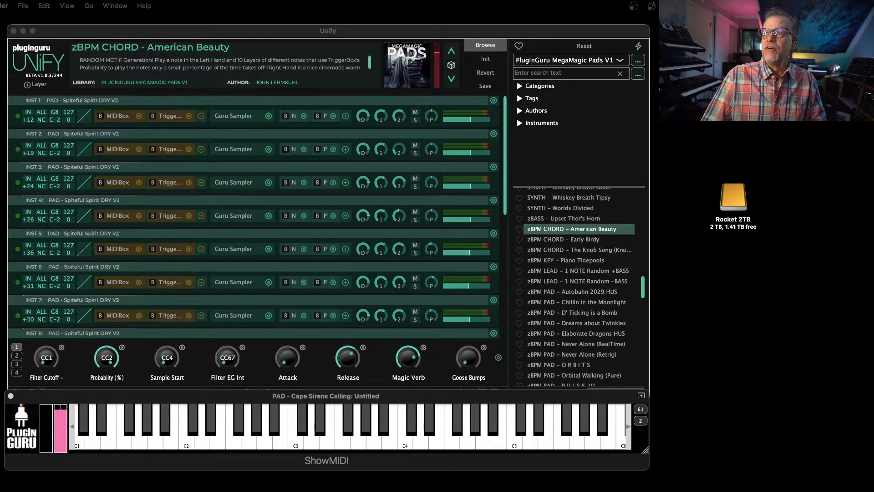
Step: Copy San Miguel Sessions 2021 to the Rocket 2TB drive again from a new Finder window, replacing the existing folder
key("super+n")
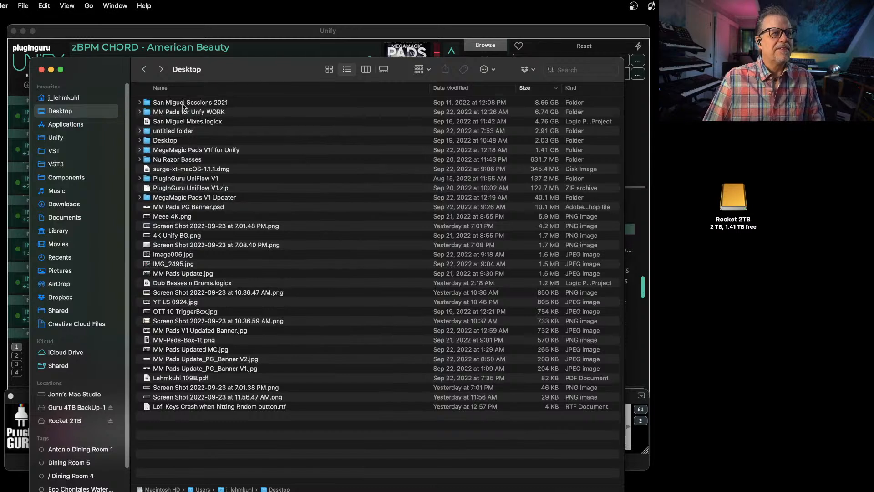
left_click_drag(181, 105, 732, 201)
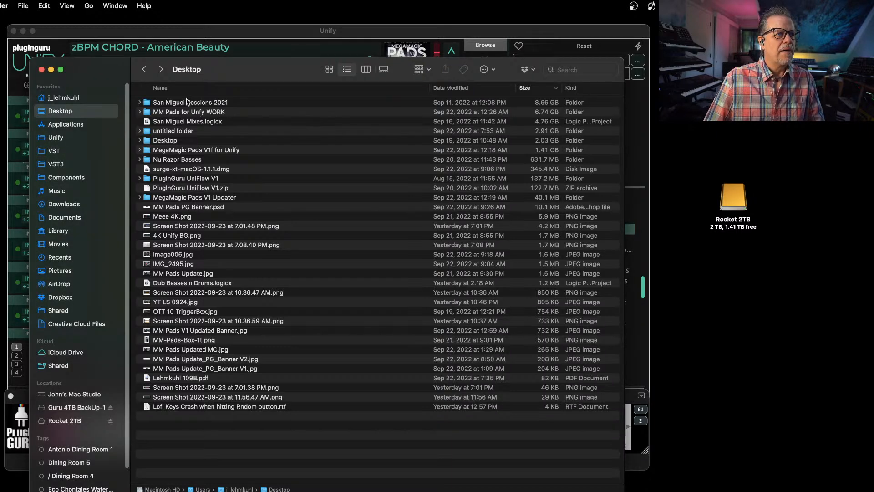
left_click_drag(188, 102, 730, 196)
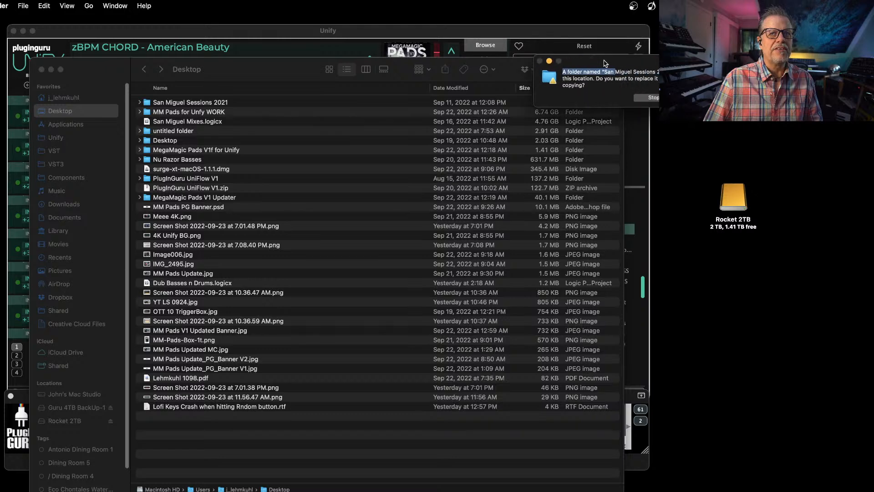
left_click_drag(222, 72, 873, 90)
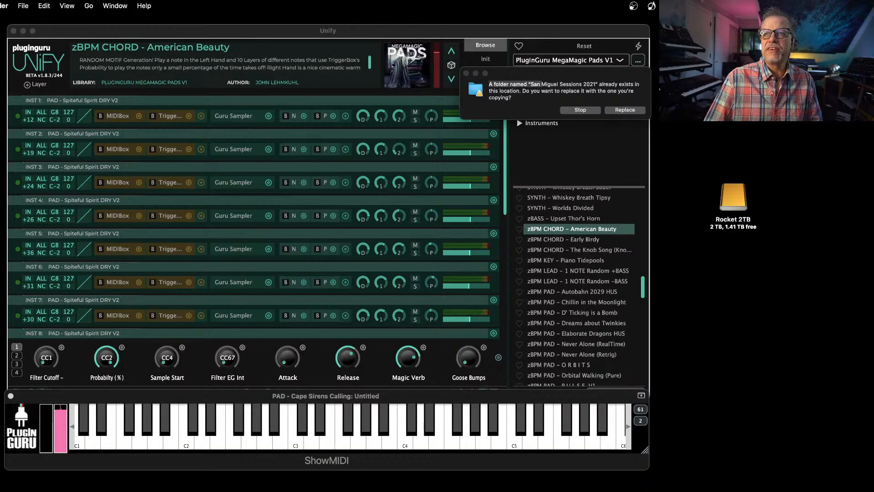
left_click_drag(593, 75, 387, 227)
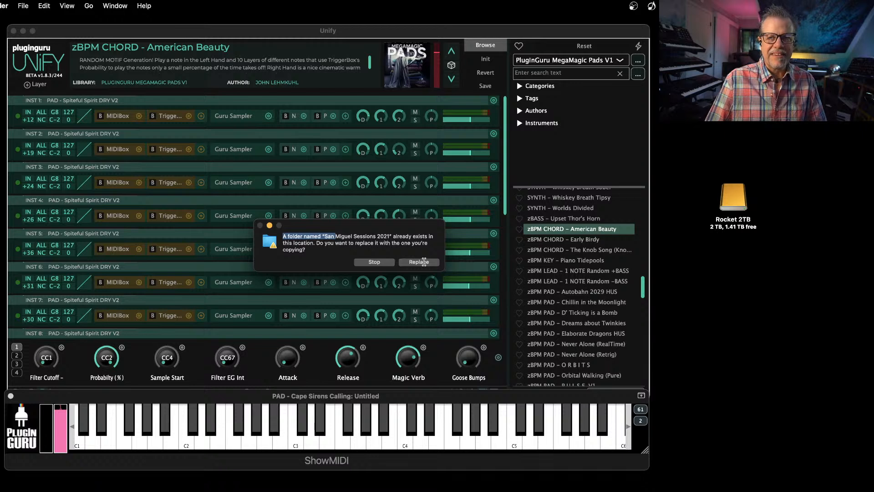
left_click(419, 262)
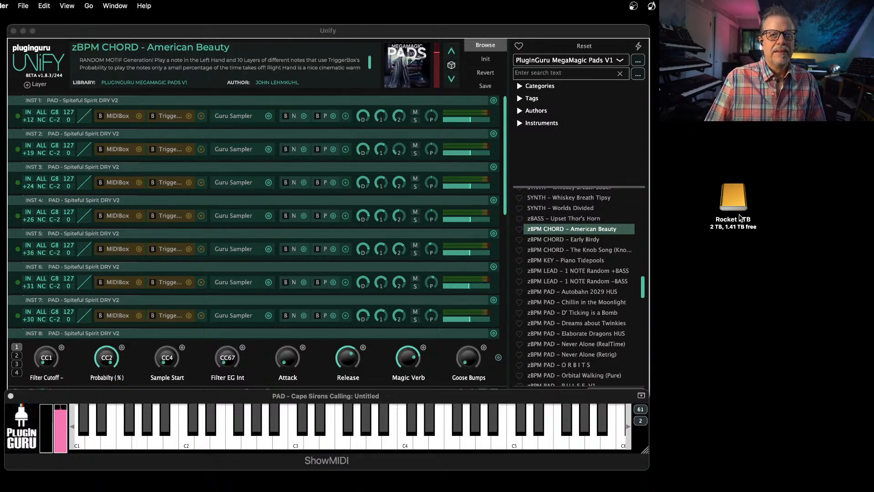
Step: Eject the Rocket 2TB drive and bring the Unify window back in front above the ShowMIDI keyboard
left_click(746, 205)
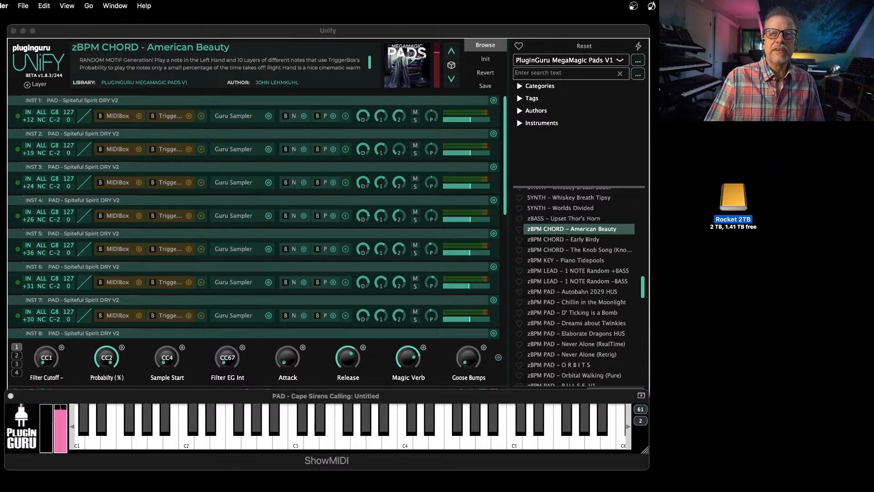
key("super+e")
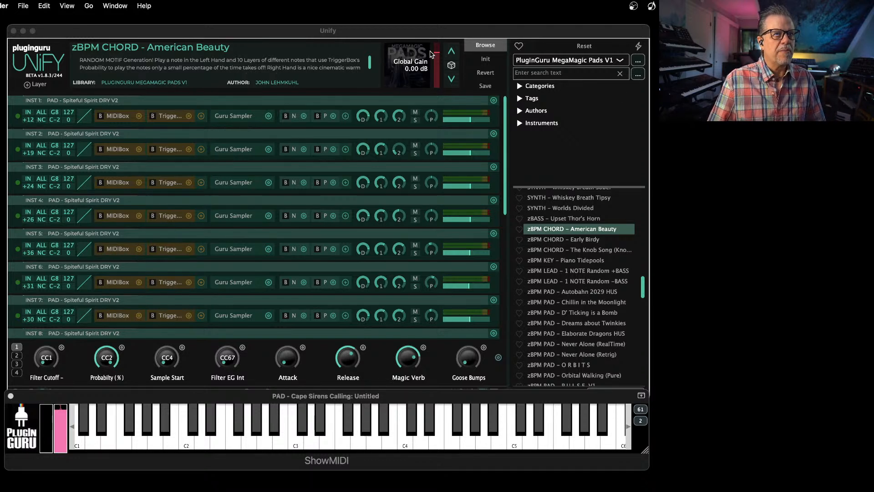
left_click(427, 37)
left_click_drag(428, 37, 425, 35)
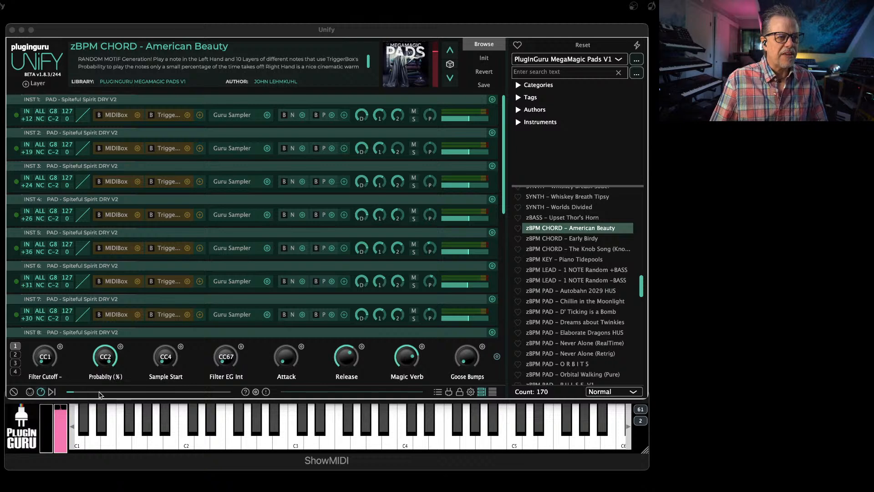
left_click(457, 31)
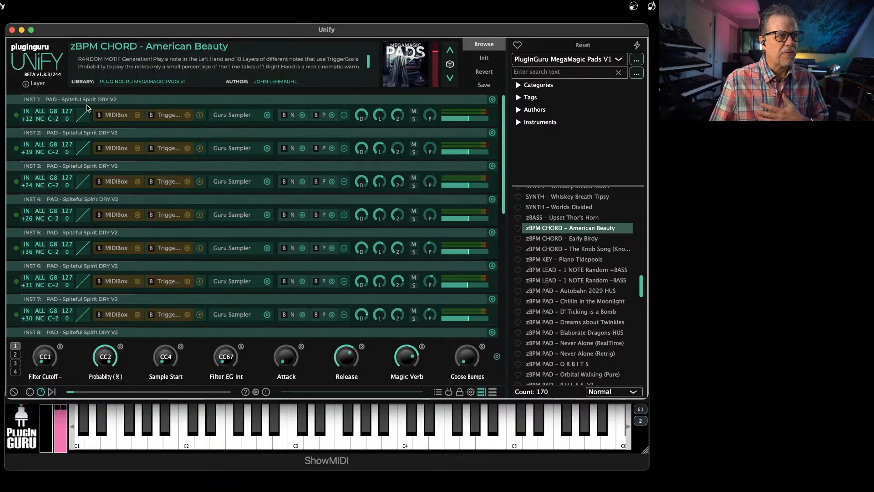
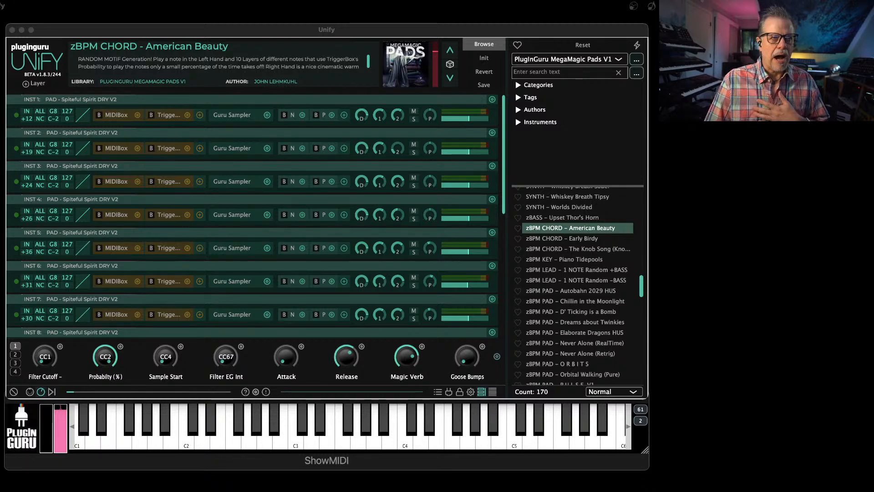
Step: Open Endless WAV, place its window over the Unify patch for viewing, and quit it
mouse_move(497, 490)
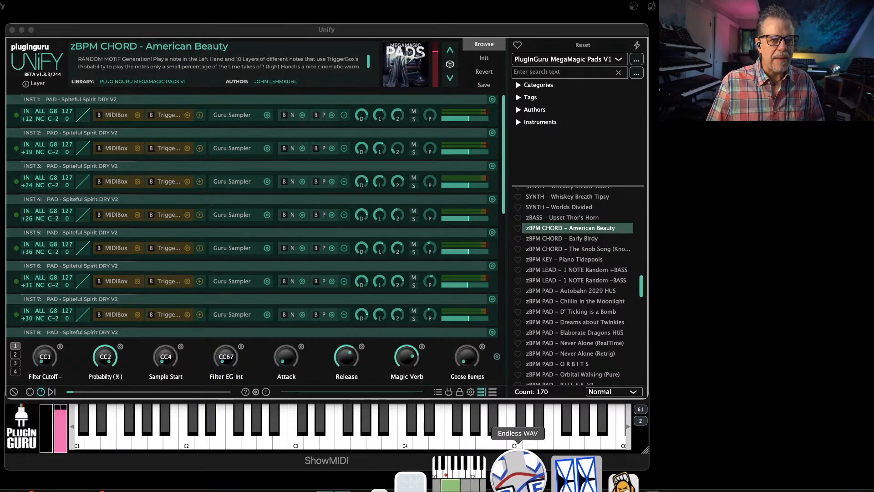
left_click(526, 474)
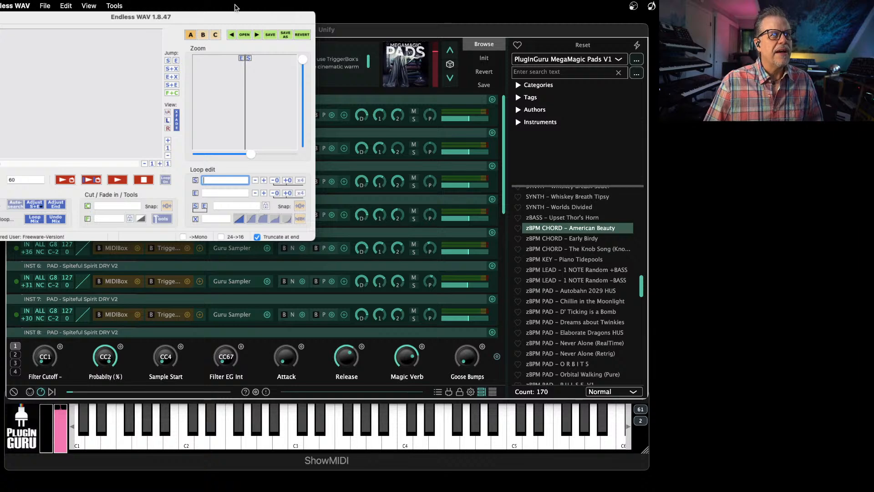
left_click_drag(269, 17, 359, 167)
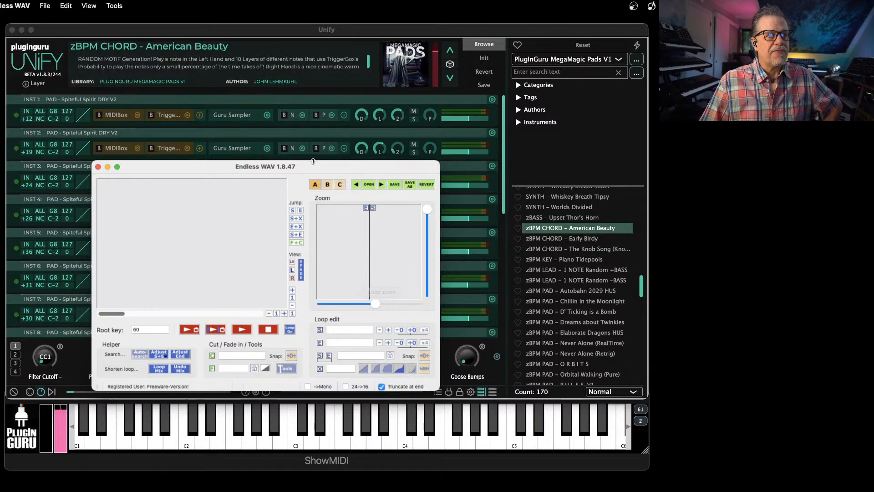
left_click_drag(315, 167, 351, 173)
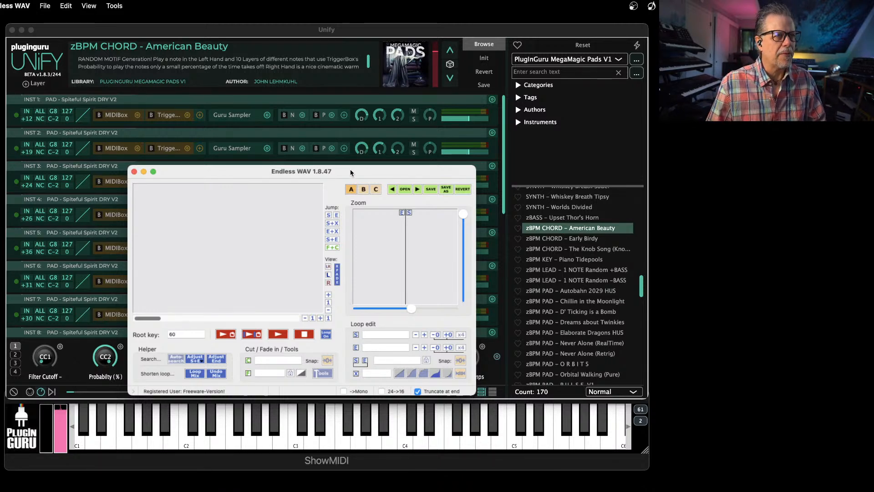
key("super+q")
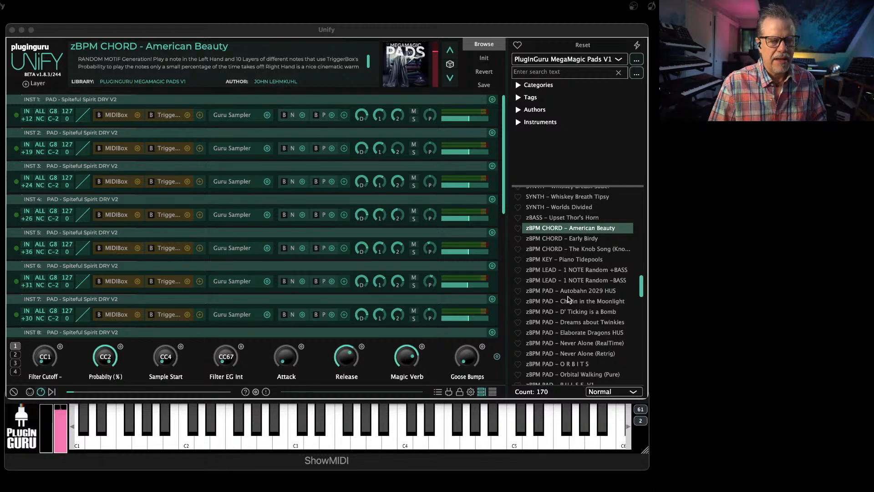
Step: Audition the zBPM KEY - Piano Tidepools patch and load its zKEY - Piano Tidepools counterpart from the same library
mouse_move(430, 490)
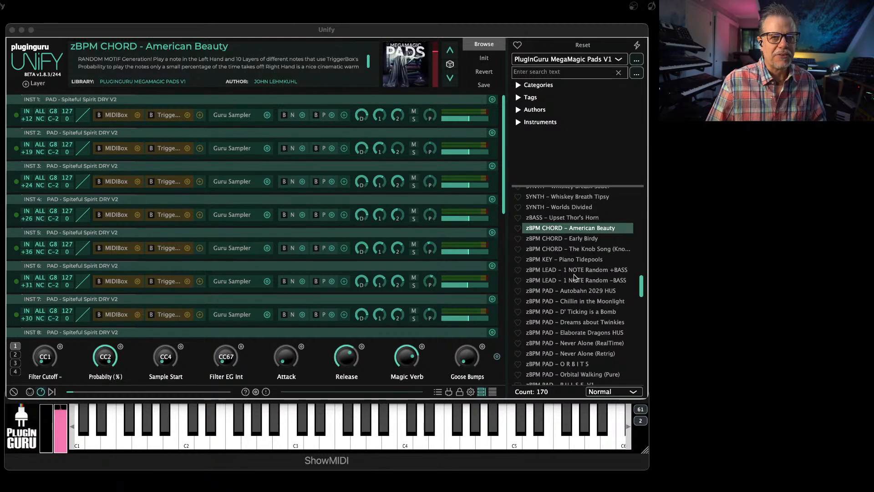
left_click(573, 260)
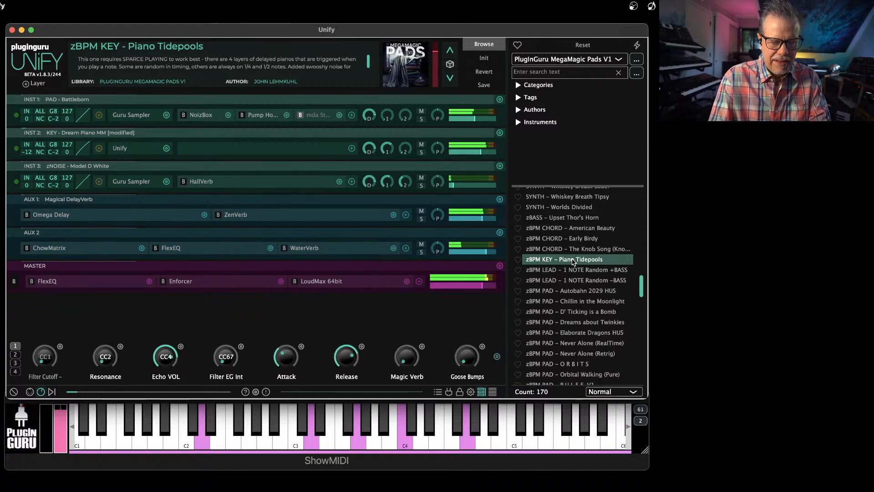
scroll(572, 296, "down", 6)
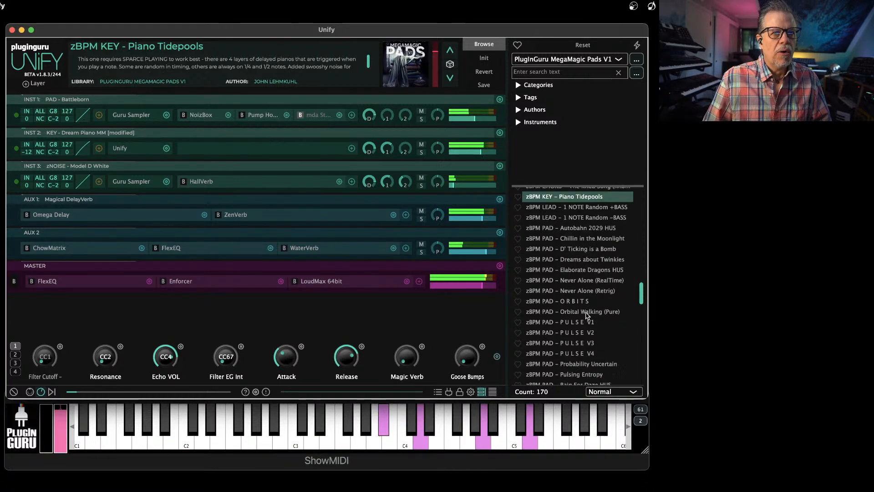
scroll(567, 339, "up", 6)
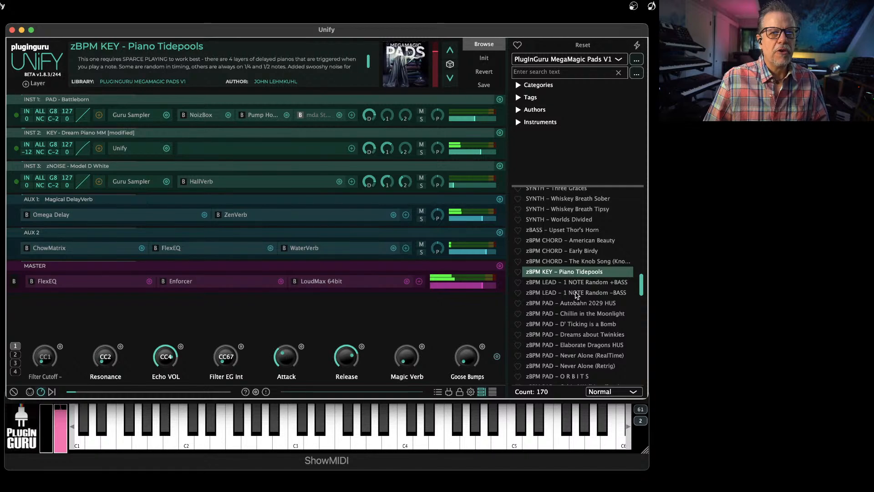
scroll(575, 302, "up", 3)
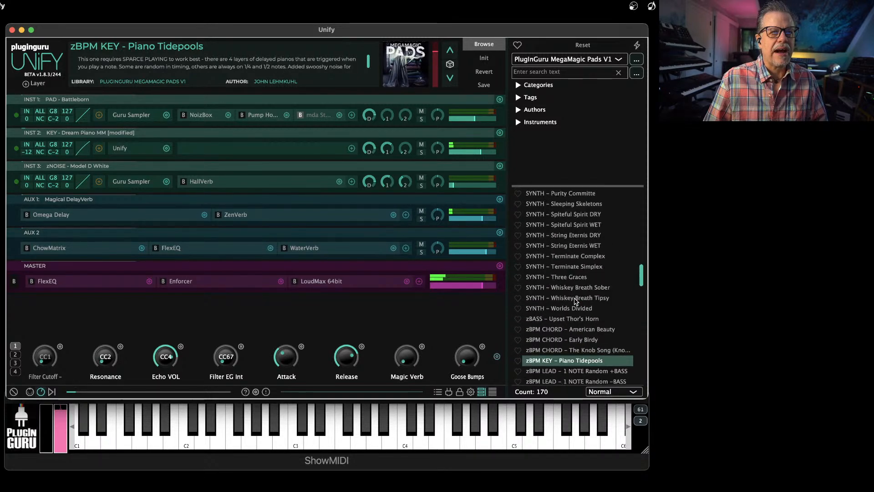
scroll(574, 303, "down", 8)
scroll(574, 305, "down", 4)
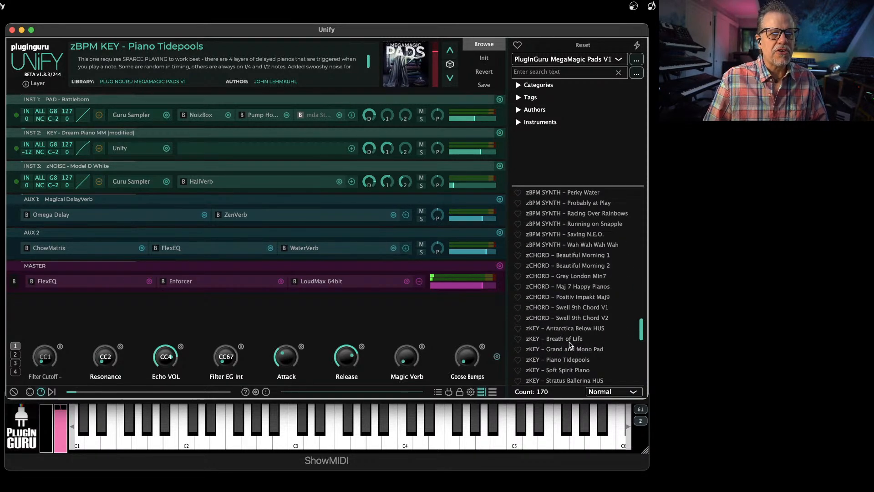
scroll(567, 355, "down", 2)
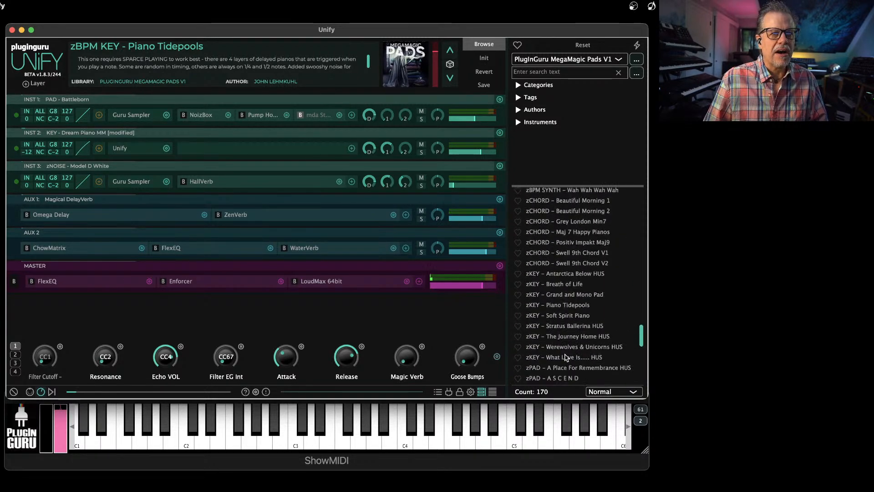
left_click(566, 306)
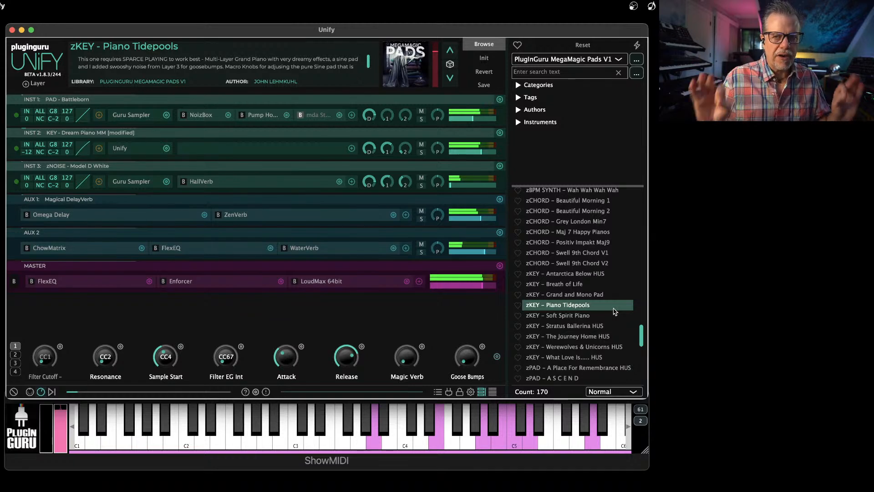
Step: Open the nested KEY - Dream Piano MM patch of instrument 2 and solo its layers 4 and 5 to hear them
left_click(120, 149)
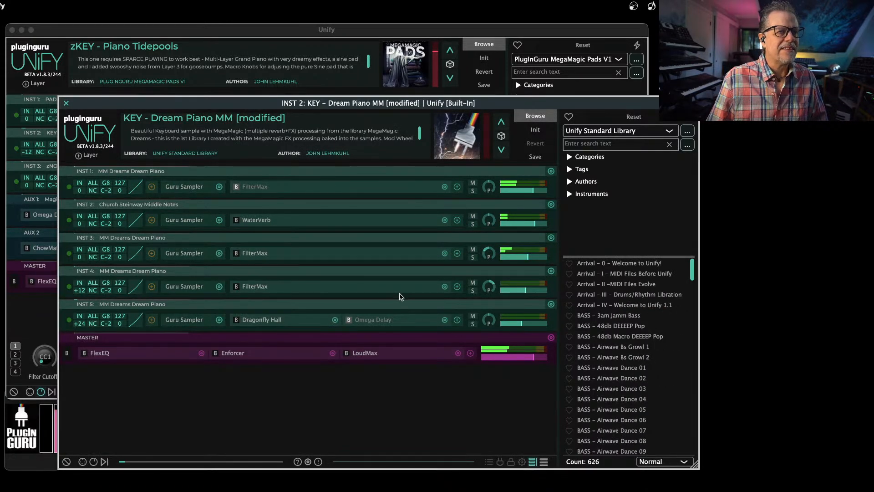
left_click(472, 290)
left_click(473, 324)
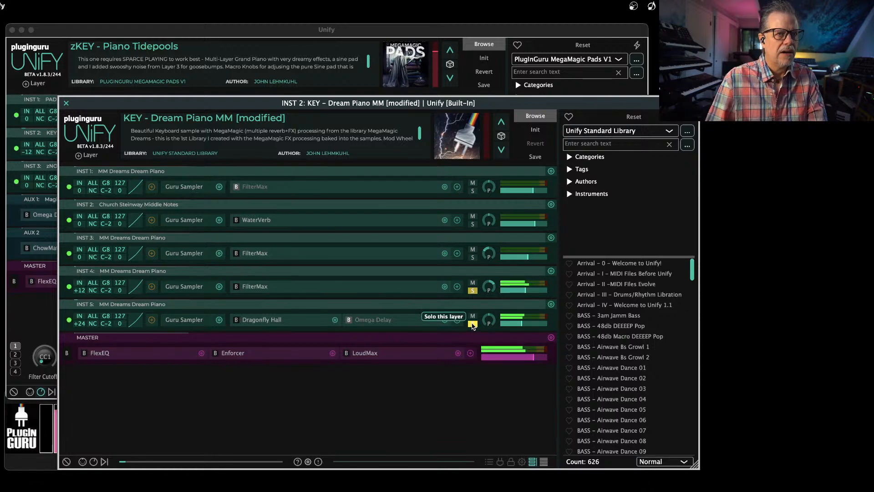
left_click(473, 290)
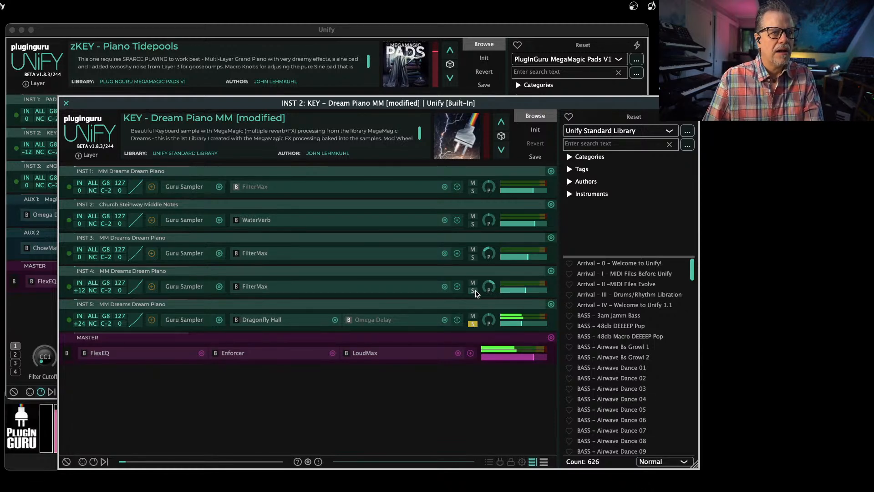
left_click(472, 290)
left_click(473, 324)
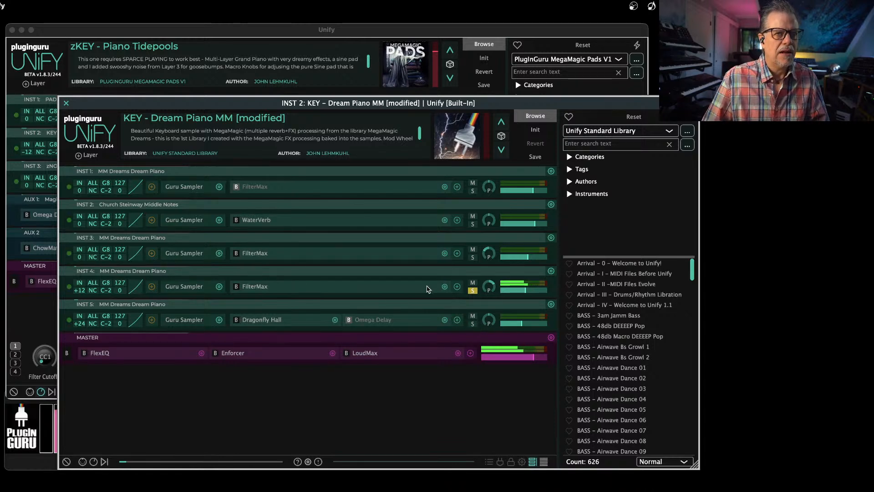
Step: Solo layer 3 with layer 4 and layer 5 alone, clear every solo, and close the nested Dream Piano patch
left_click(473, 257)
left_click(473, 257)
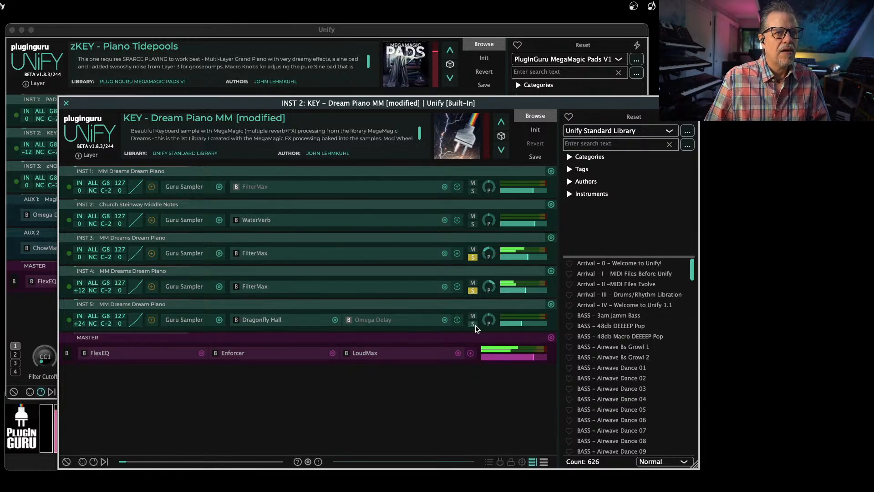
left_click(472, 290)
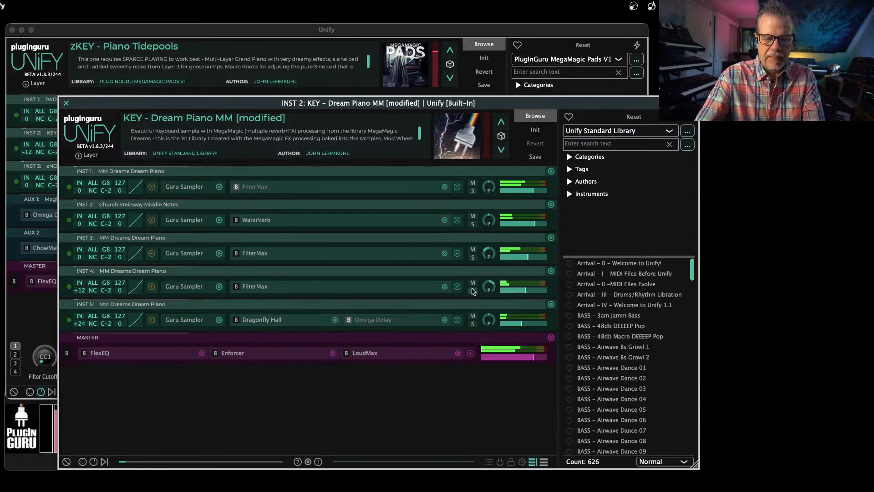
left_click(473, 324)
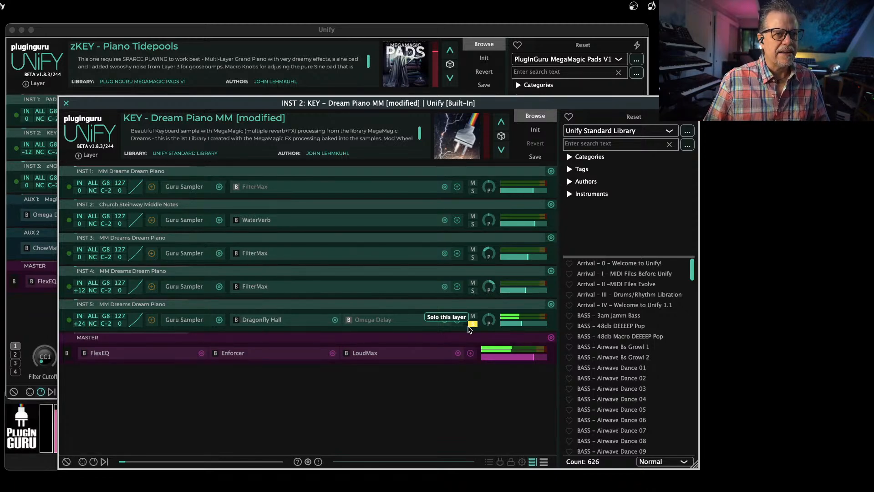
left_click(472, 324)
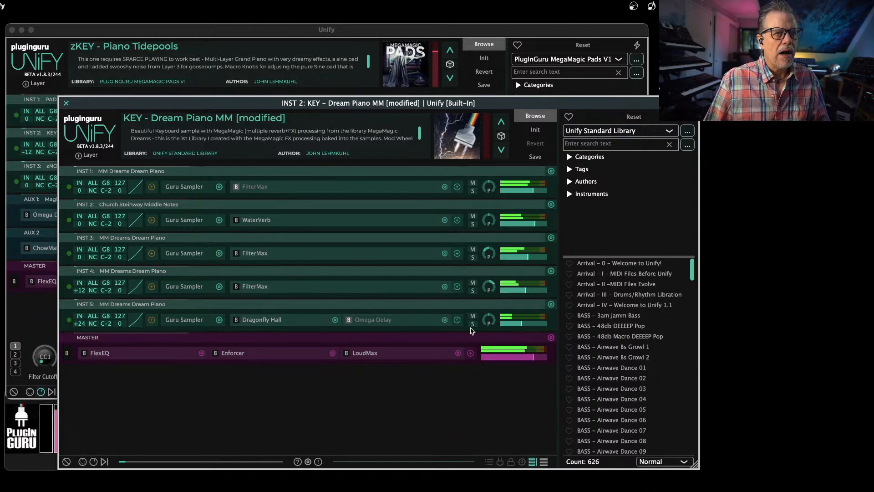
left_click(66, 103)
Step: Load the zBPM KEY - Piano Tidepools patch again to play it
scroll(584, 255, "up", 10)
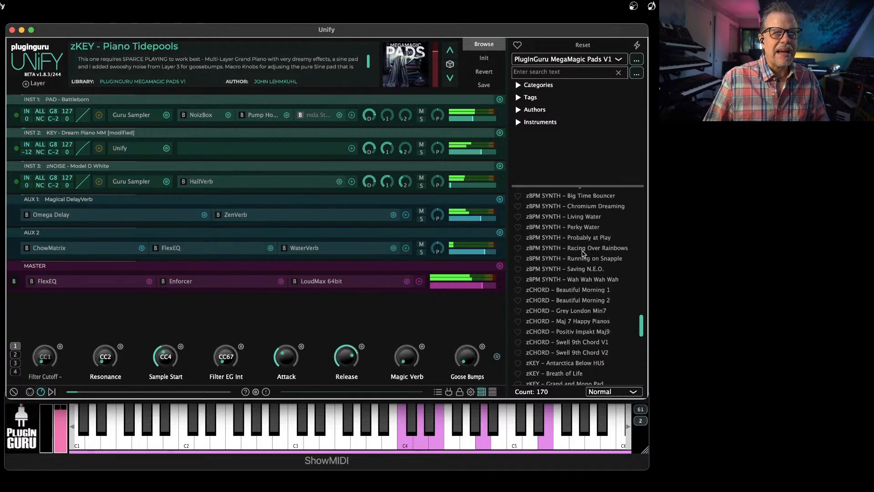
scroll(584, 252, "up", 8)
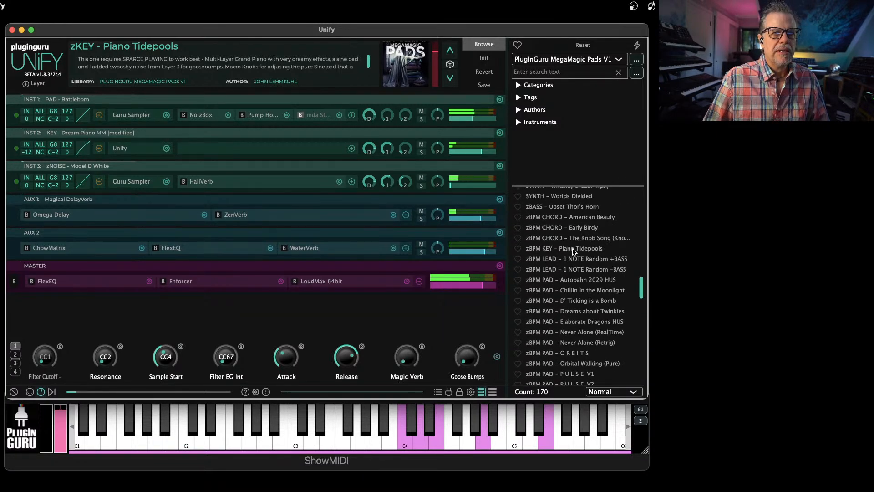
left_click(573, 250)
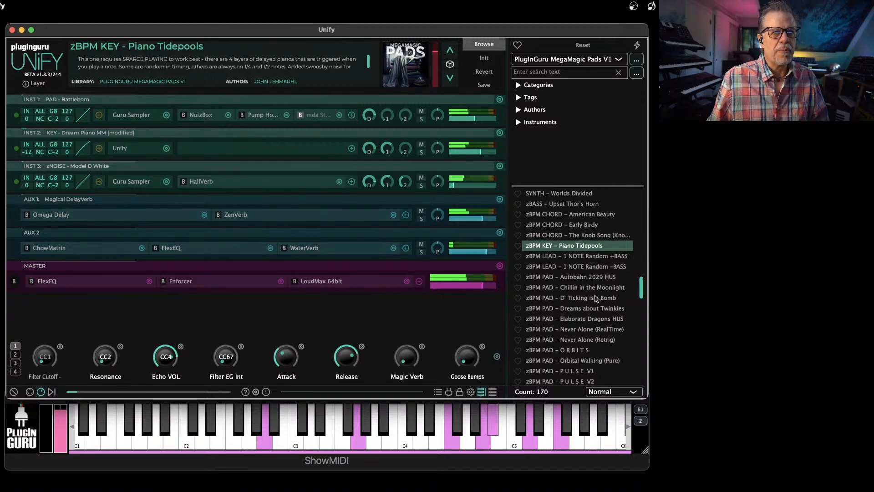
Step: Search the MegaMagic Pads V1 library for "triggerbox" and load the zBPM PAD - O R B I T S patch
scroll(594, 302, "down", 2)
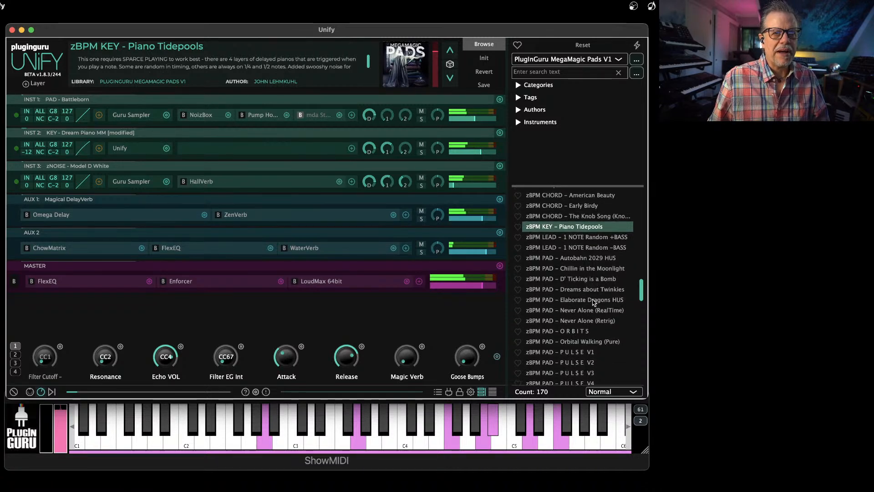
left_click(553, 72)
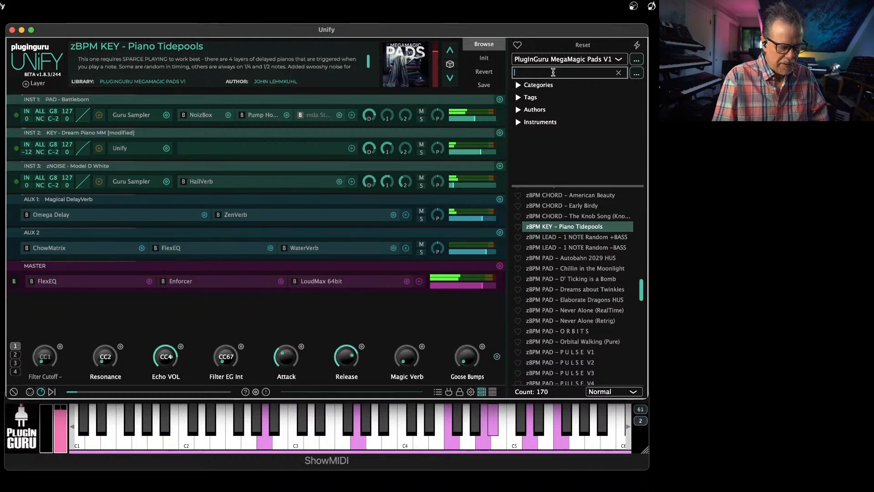
type("tri")
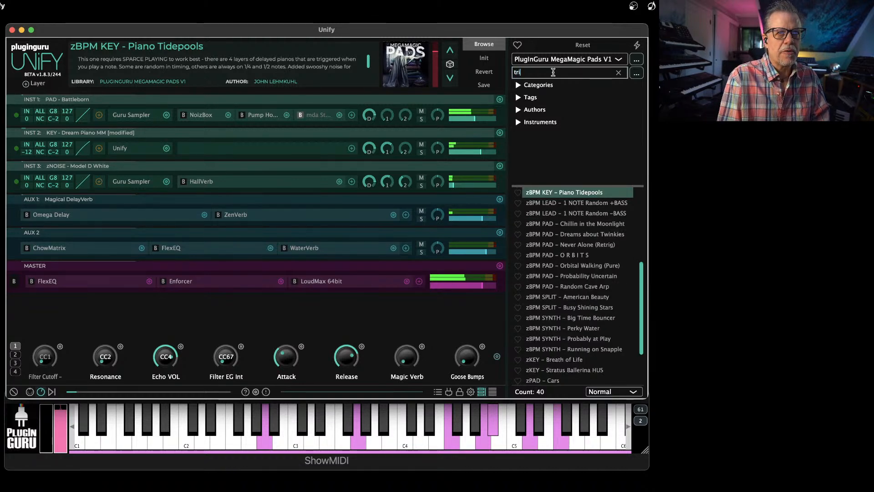
type("ggerbox")
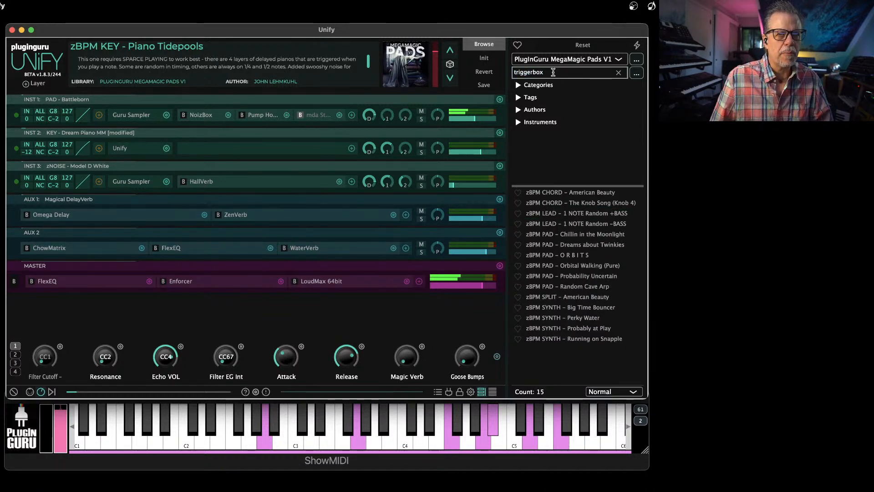
left_click(579, 257)
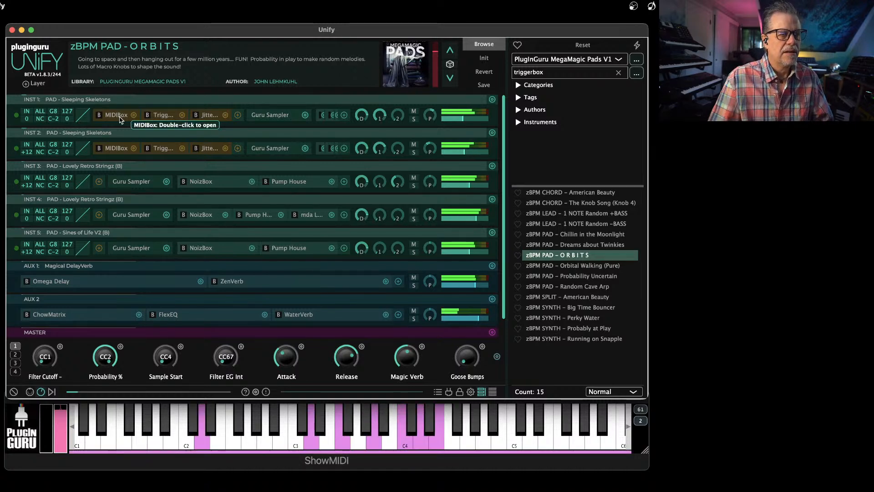
Step: Bypass JitterBox on the Sleeping Skeletons layers and inspect the first layer's MIDIBox settings
left_click(197, 116)
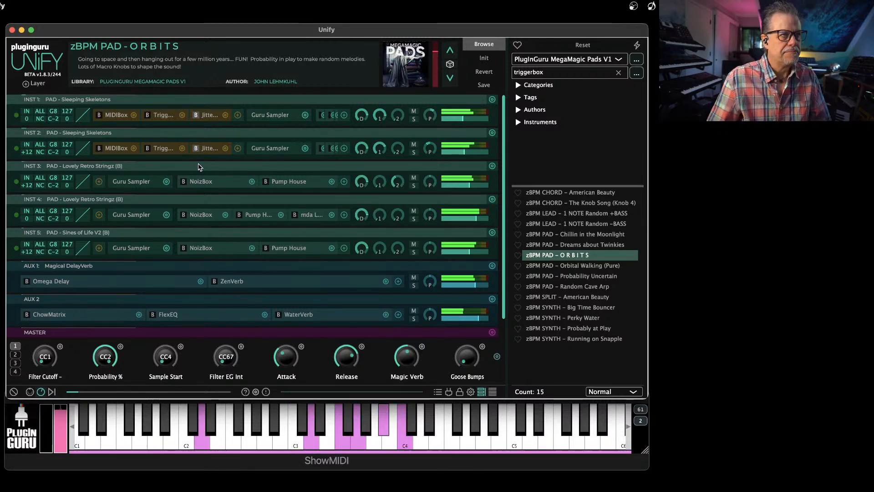
left_click(117, 117)
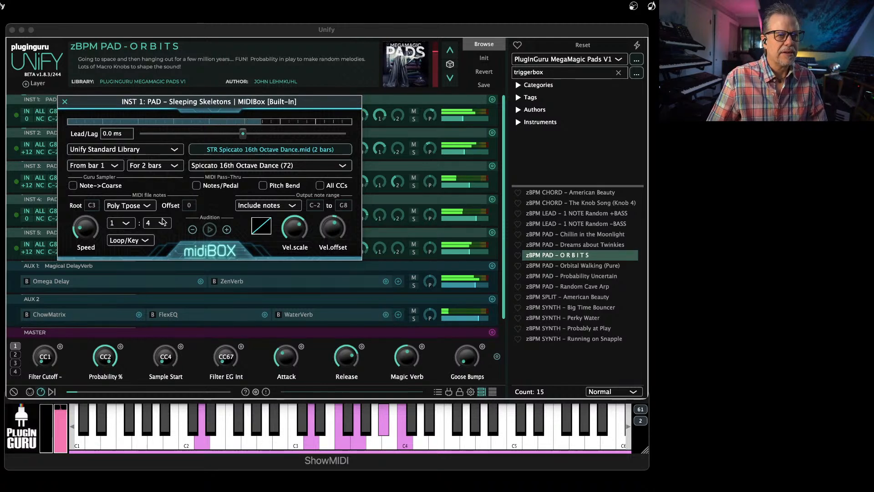
key("Escape")
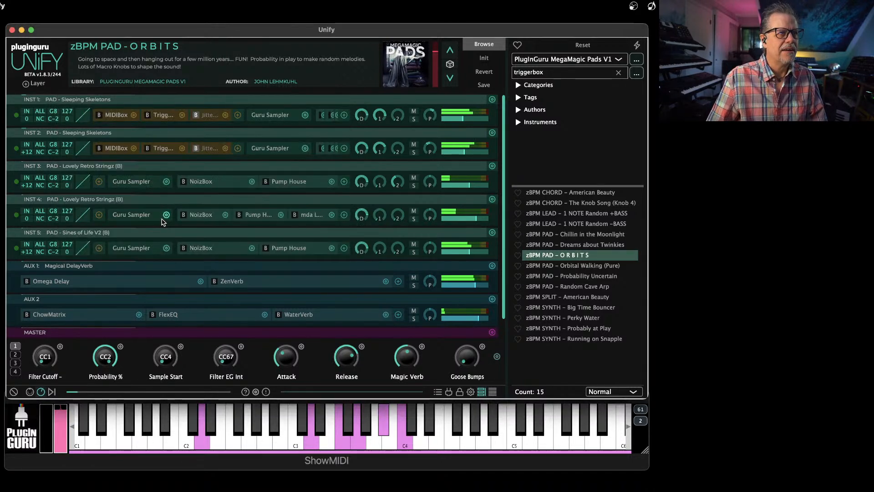
Step: Inspect the first Sleeping Skeletons layer's JitterBox settings and raise the second layer's level slightly
left_click(206, 116)
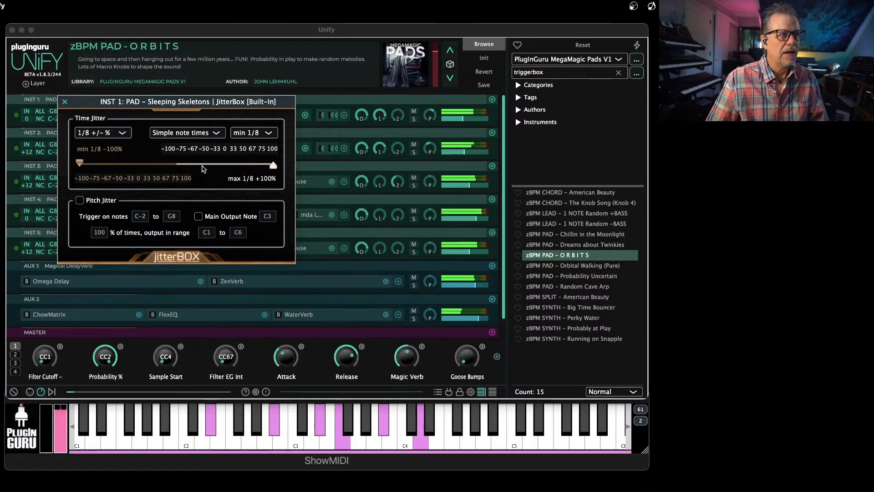
left_click(65, 101)
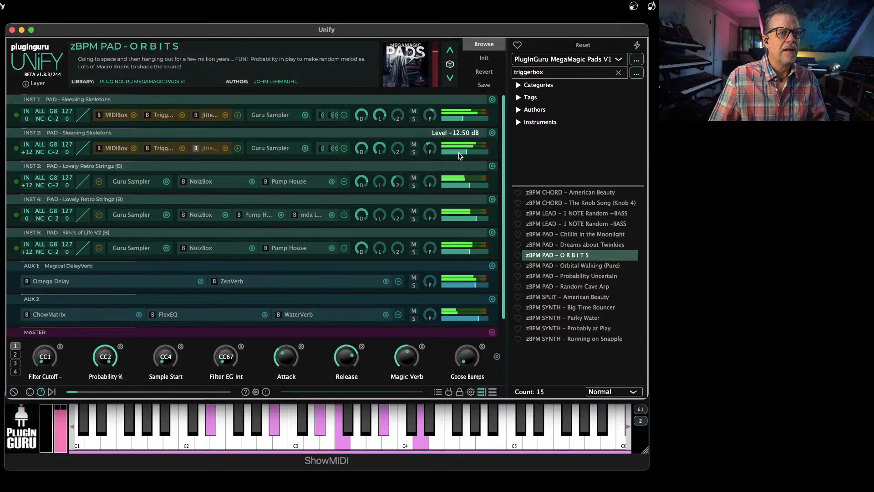
left_click_drag(456, 152, 465, 156)
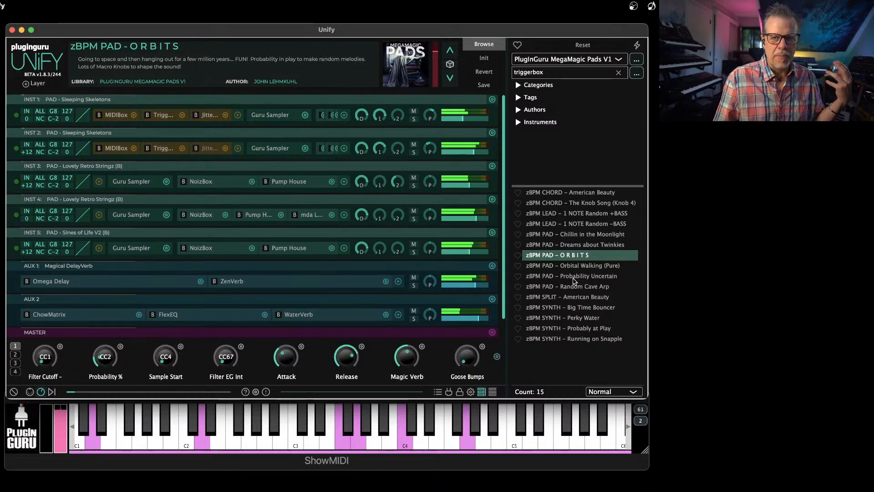
Step: Load the zBPM SYNTH - Big Time Bouncer patch and open the BlueARP arpeggiator on its first layer
left_click(584, 308)
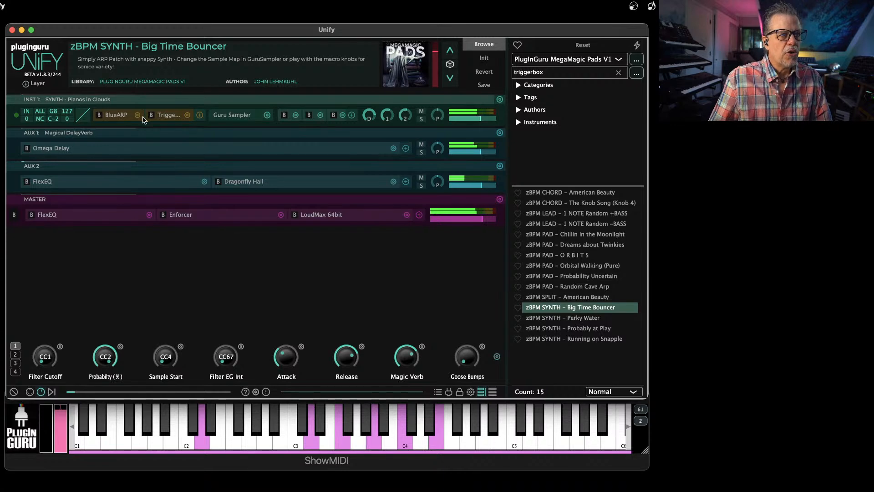
double_click(114, 118)
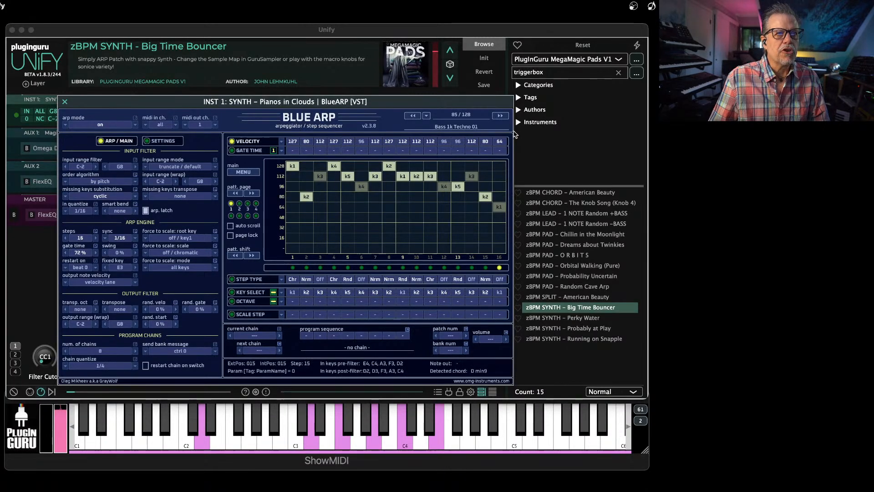
Step: Switch BlueARP to the Bass 1k Machinegun program and set all 16 steps to the random step type
left_click(504, 115)
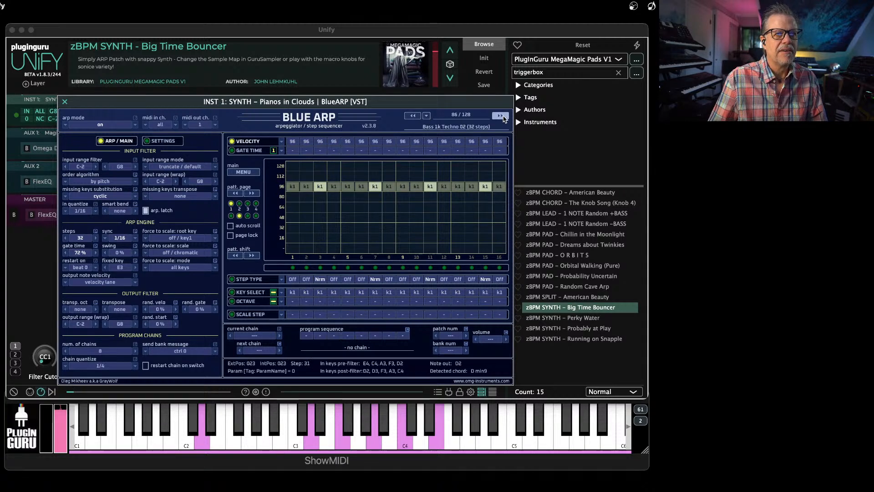
left_click(502, 117)
left_click(503, 117)
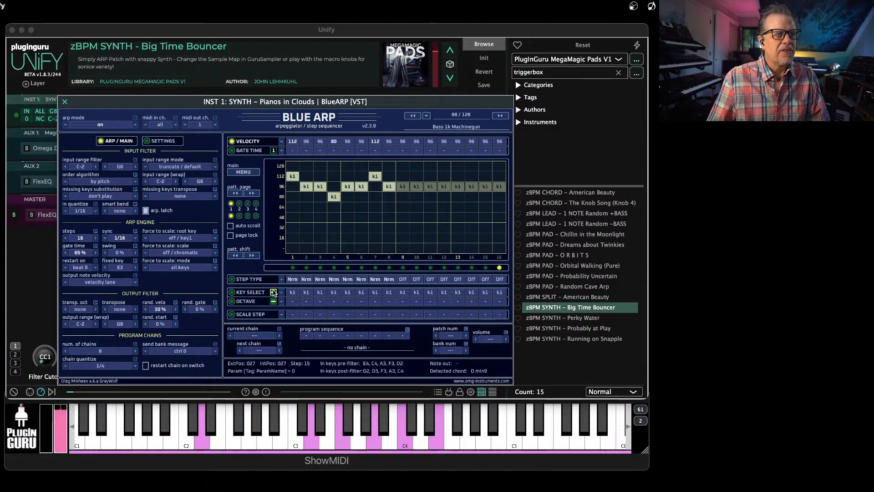
left_click(252, 280)
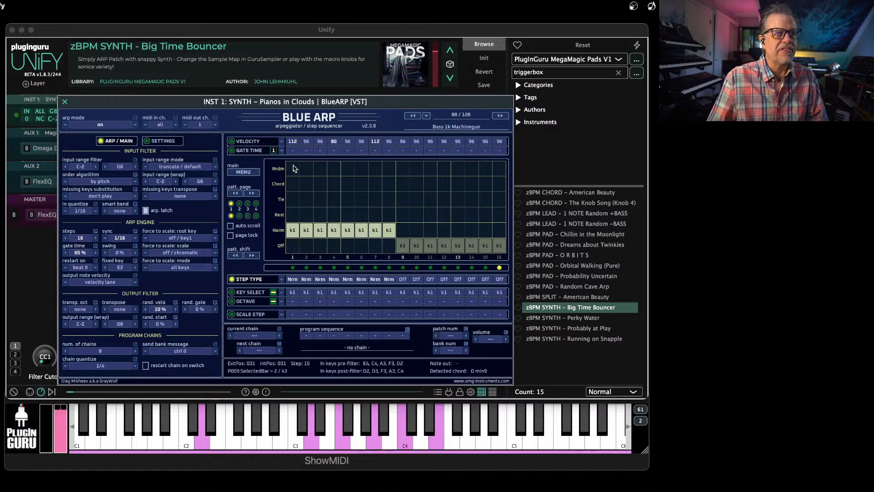
mouse_move(294, 168)
left_mouse_down()
mouse_move(498, 178)
mouse_move(400, 175)
left_mouse_up()
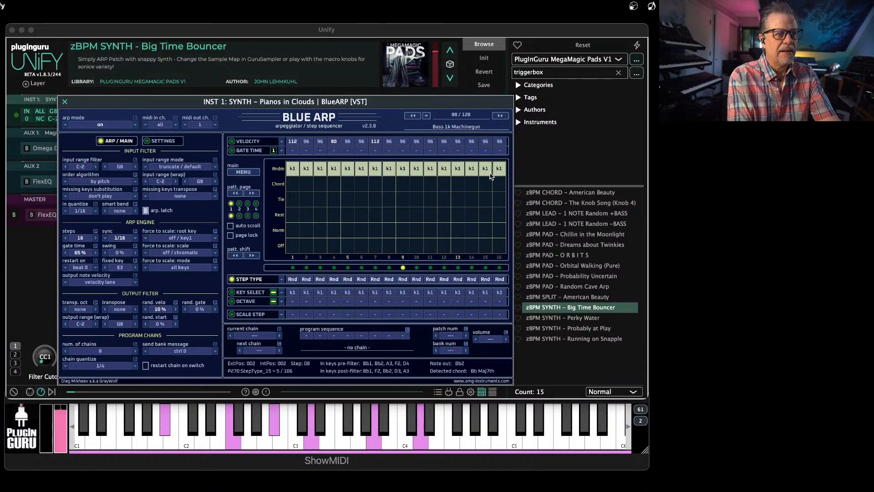
left_click(249, 294)
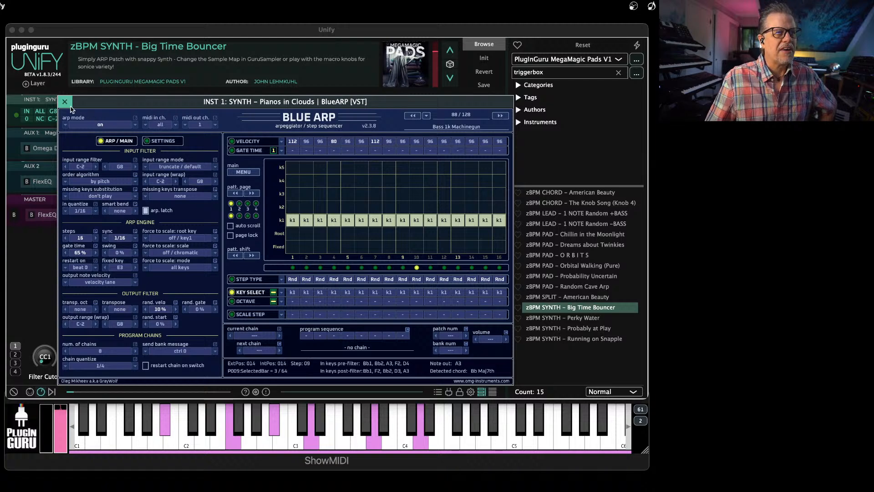
left_click(65, 102)
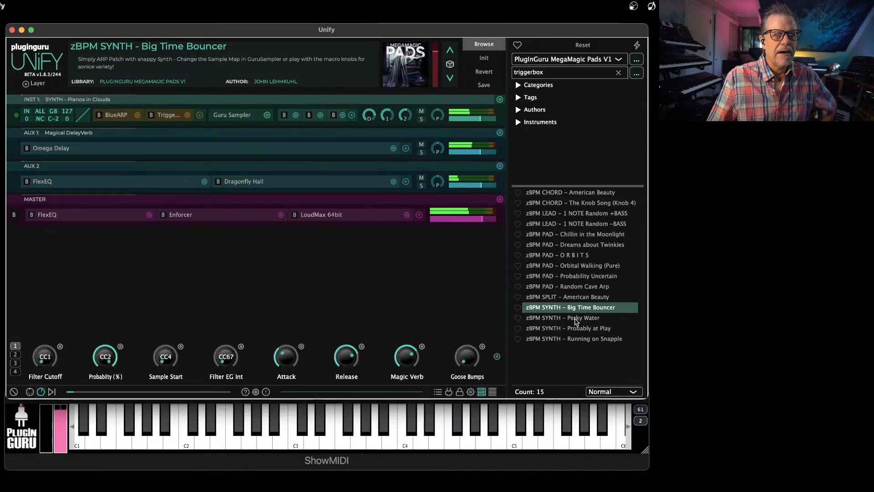
Step: Swap the first layer's BlueARP for the standard MIDIBox arpeggiator
left_click(137, 115)
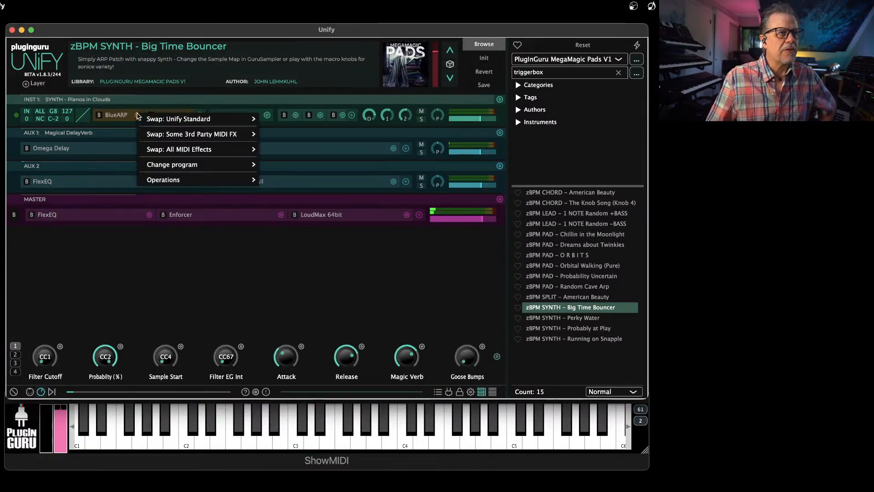
mouse_move(189, 123)
mouse_move(292, 119)
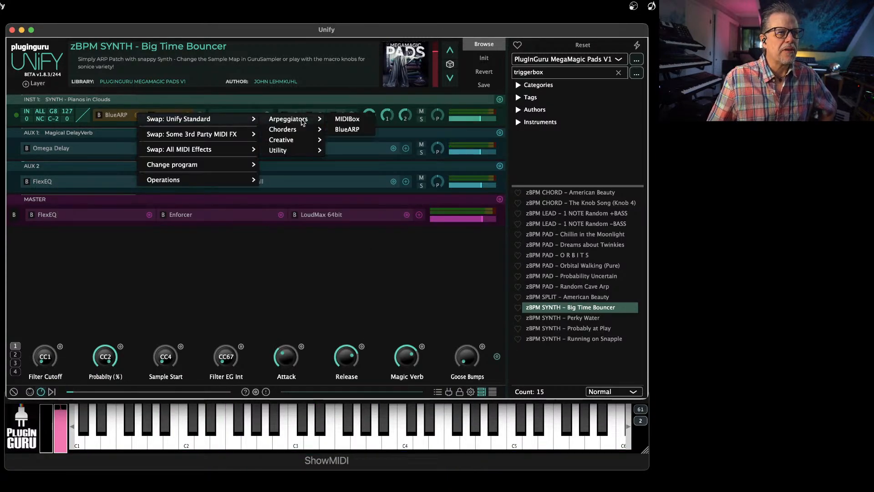
left_click(348, 119)
Step: Load HiHat Upbeats.mid into MIDIBox from the Unify Standard Library's folder of single-part drum MIDI grooves
left_click(127, 150)
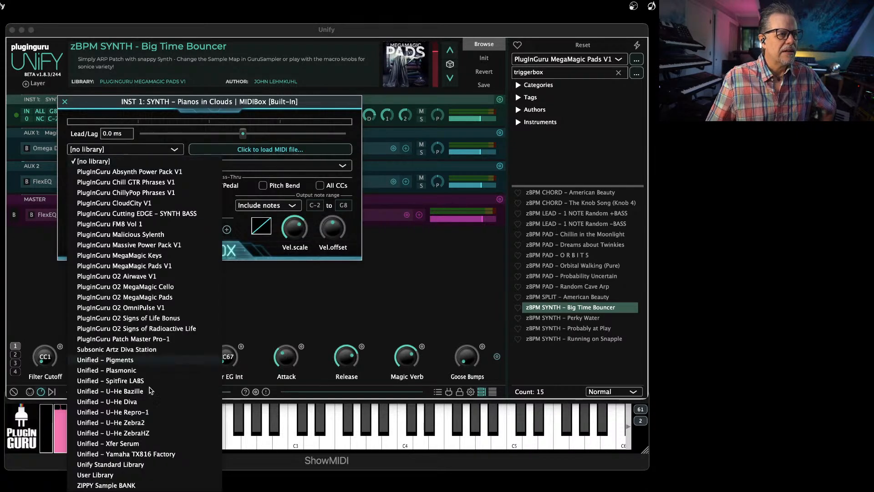
left_click(128, 464)
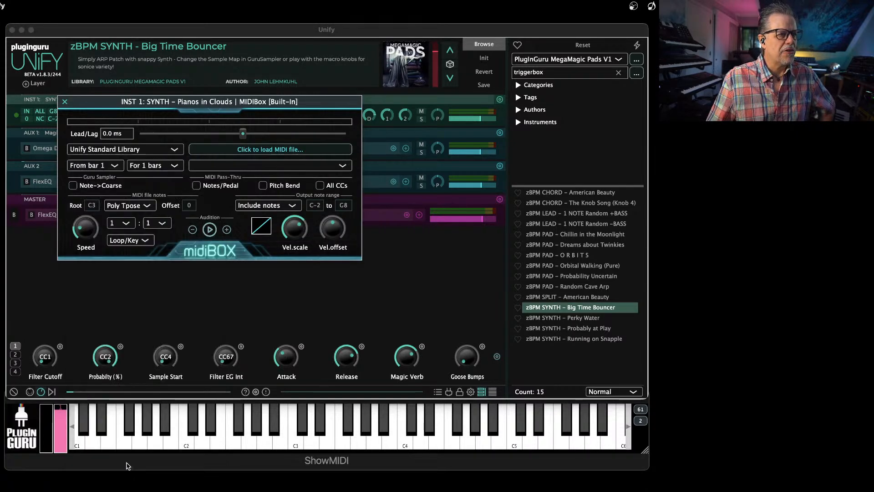
left_click(244, 151)
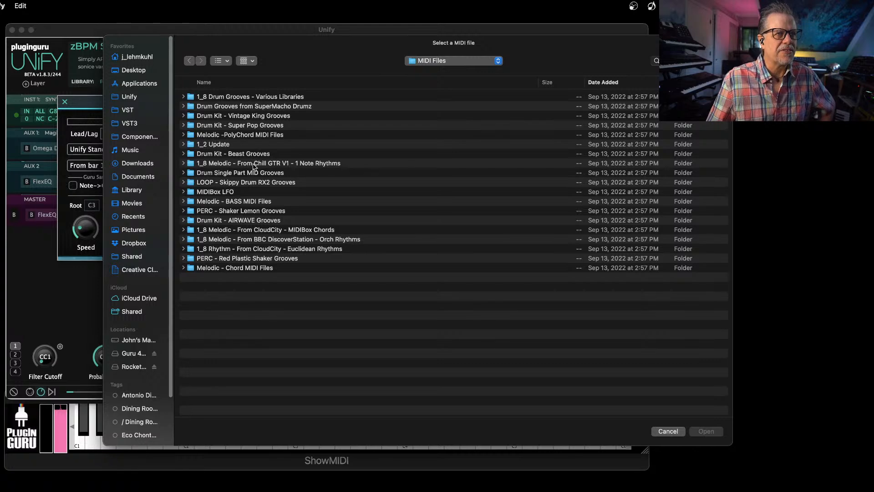
double_click(243, 173)
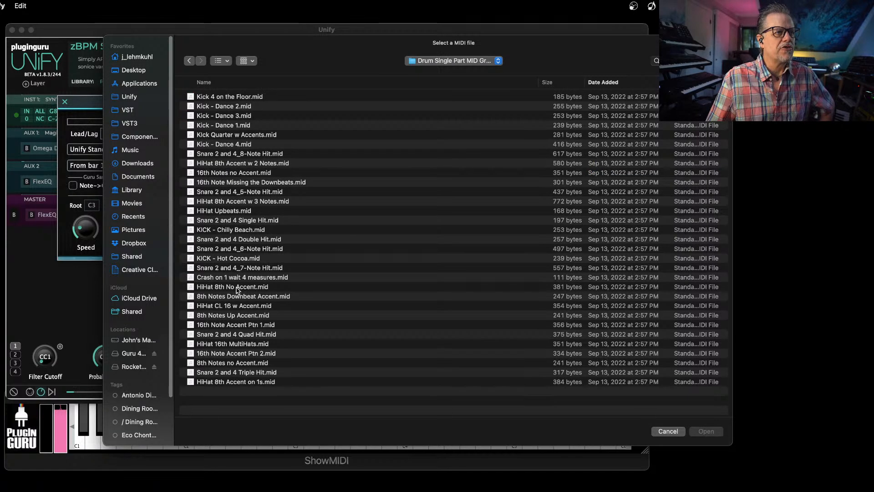
double_click(226, 211)
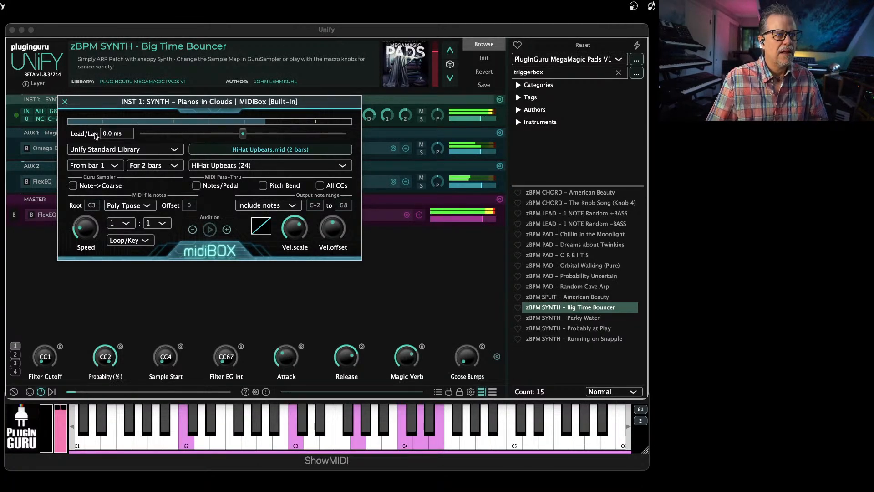
Step: Move the MIDIBox window aside and add an empty instrument layer to the patch
left_click_drag(89, 101, 451, 149)
left_click(50, 86)
mouse_move(86, 90)
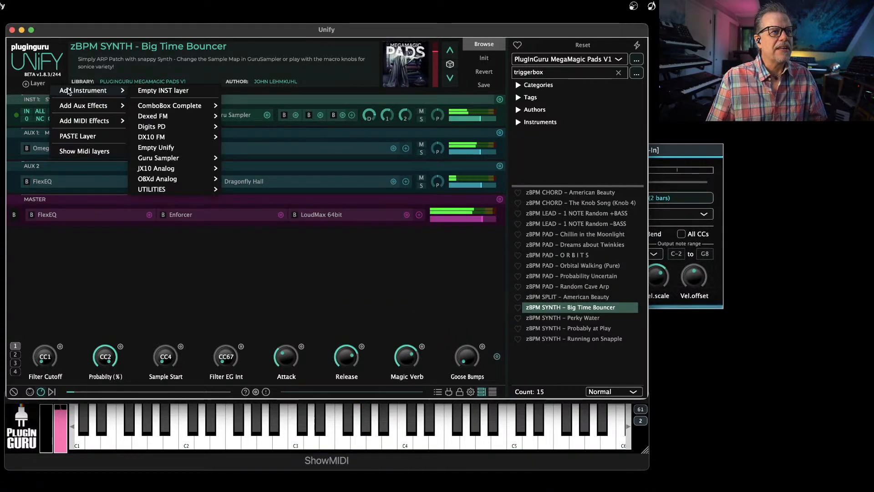
left_click(160, 91)
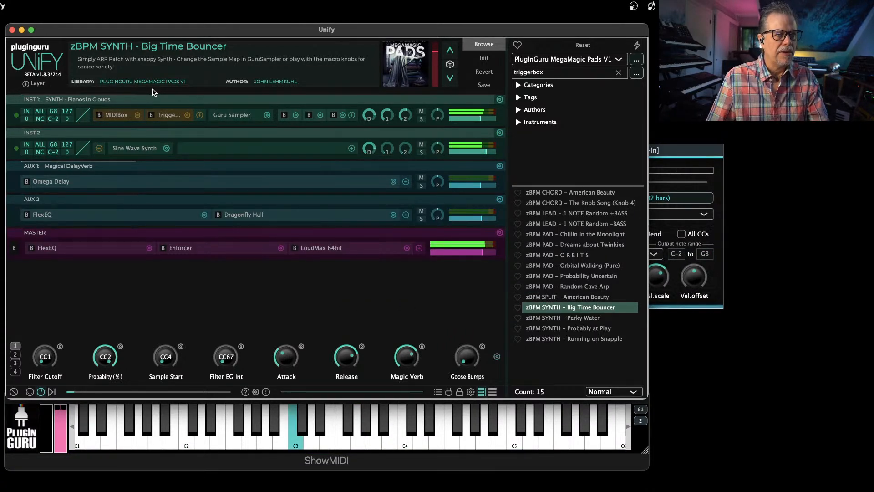
Step: Set the MIDIBox note offset to +4 and delete the Sine Wave Synth layer
left_click_drag(693, 150, 374, 197)
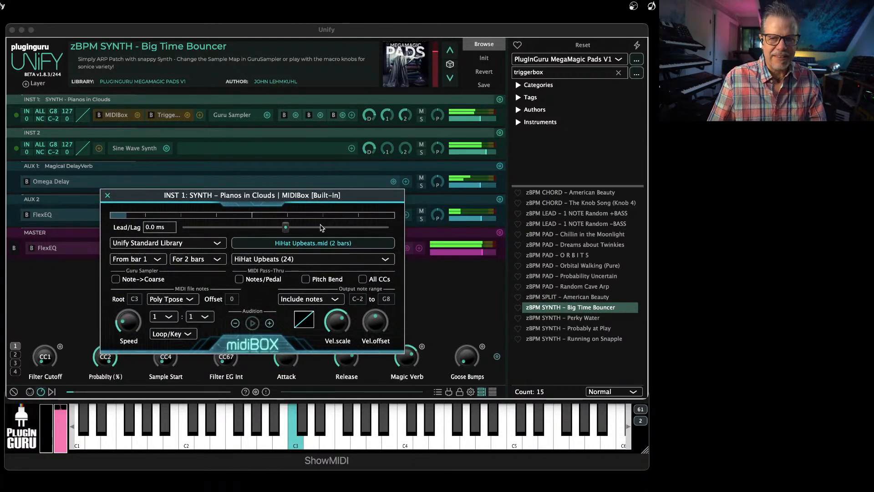
left_click_drag(235, 299, 239, 280)
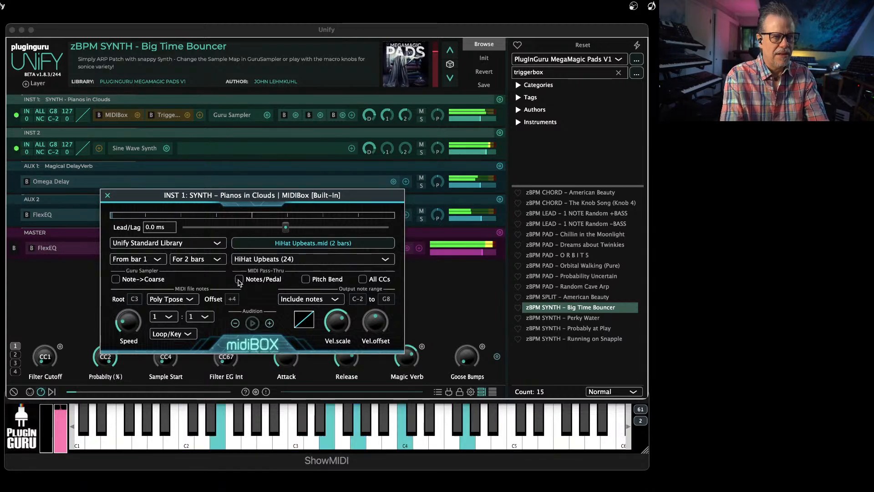
left_click(108, 195)
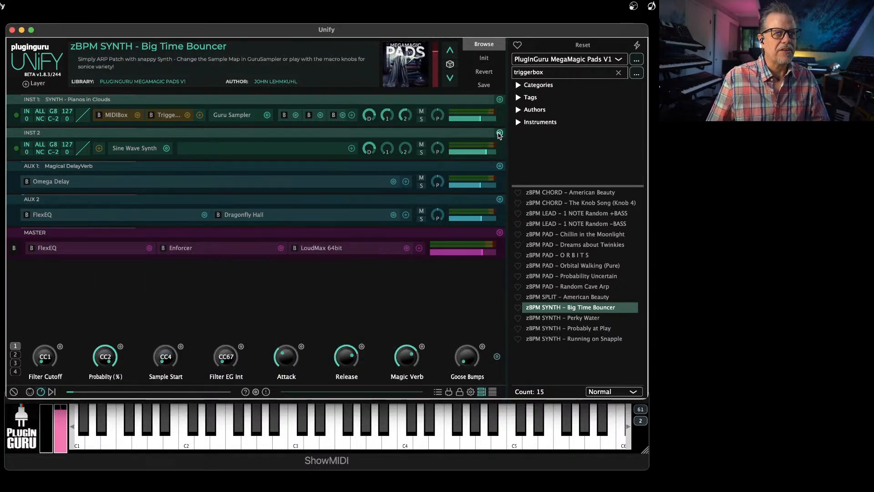
left_click(500, 134, "alt")
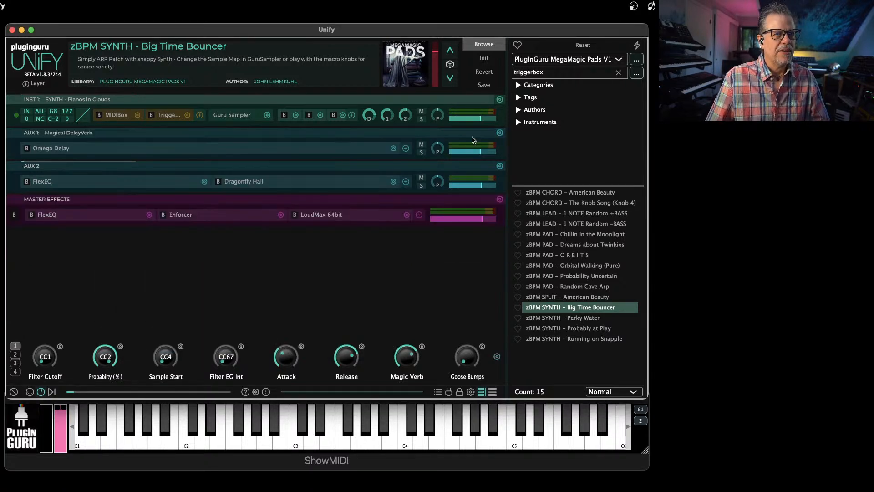
Step: Reopen the first layer's MIDIBox and audition the next MIDI files up to Kick Quarter w Accents.mid
double_click(115, 116)
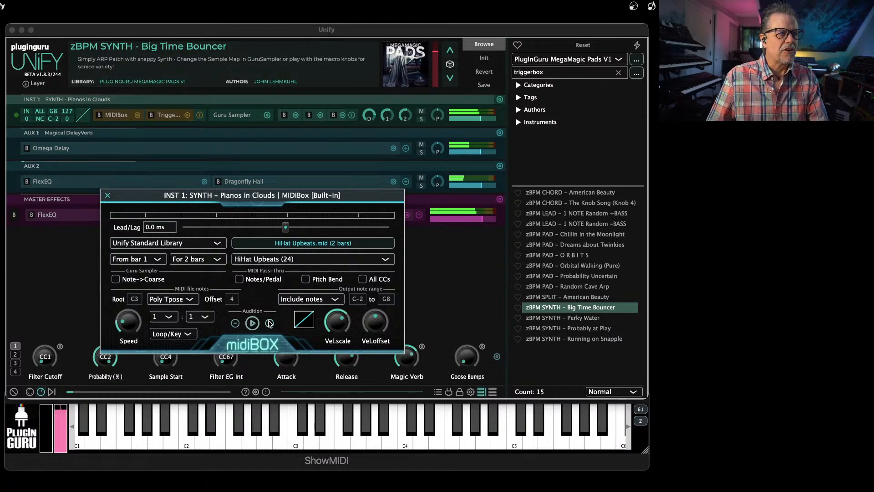
left_click(270, 323)
left_click(269, 323)
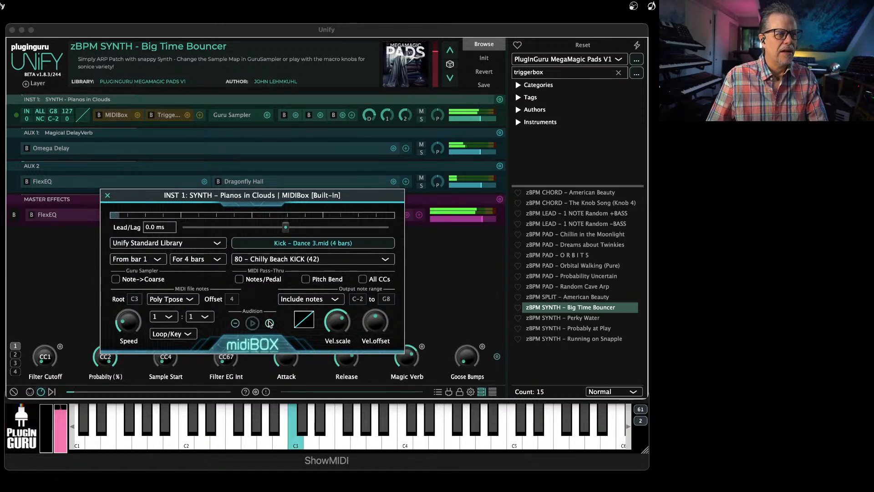
left_click(270, 323)
left_click(270, 323)
left_click(270, 323)
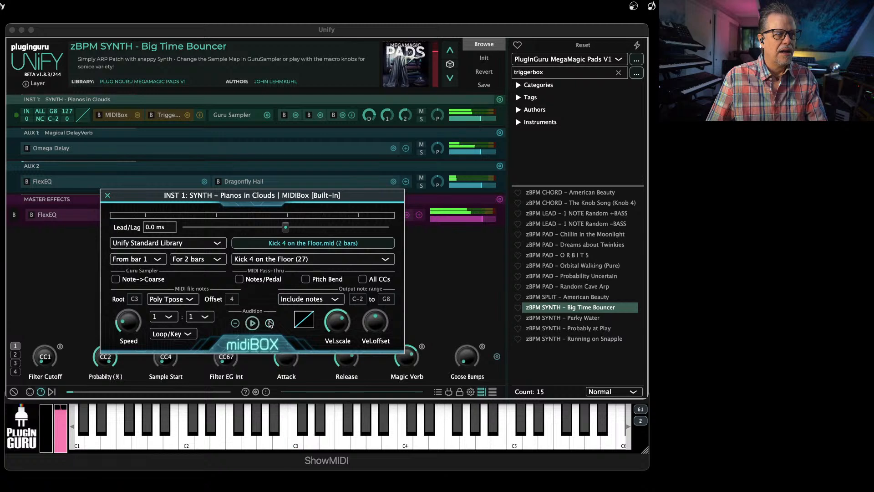
left_click(270, 323)
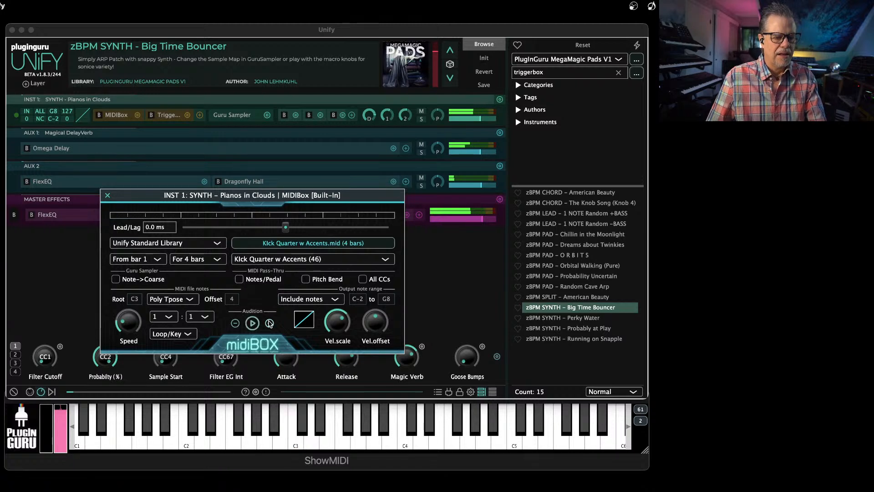
Step: Set the MIDIBox note offset to +20 and its playback ratio to 2:1
left_click_drag(231, 299, 243, 225)
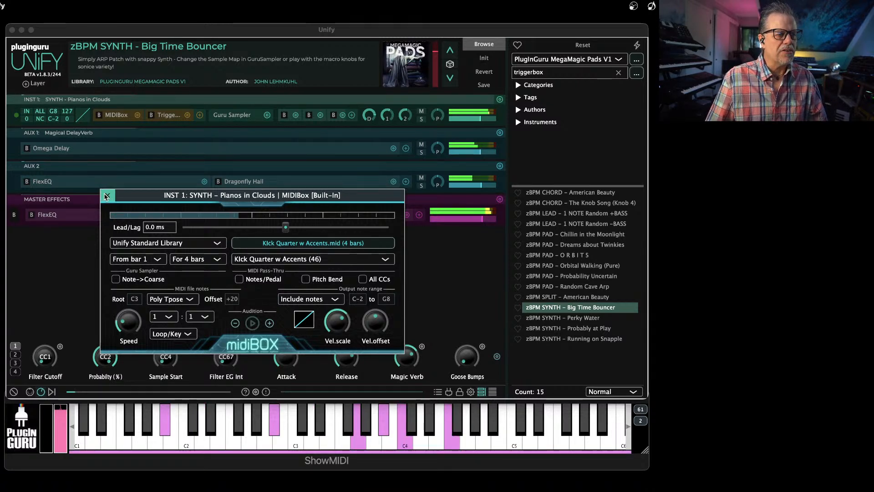
left_click(163, 317)
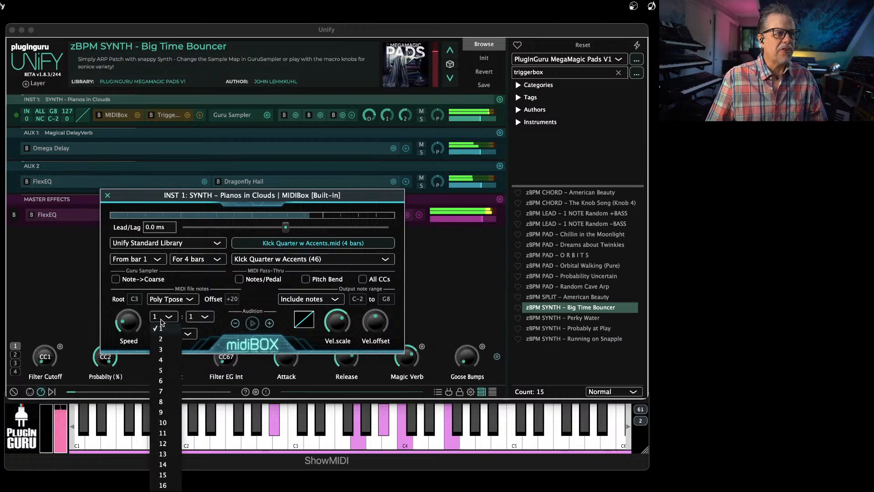
left_click(163, 340)
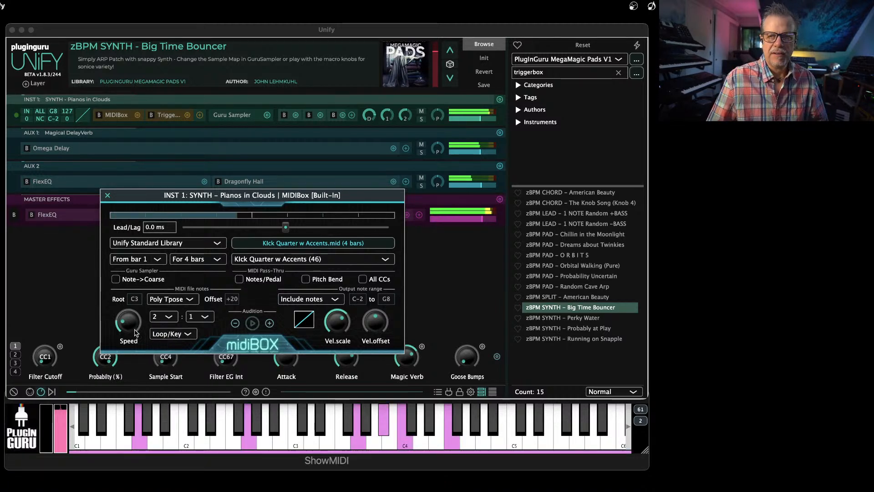
left_click(107, 196)
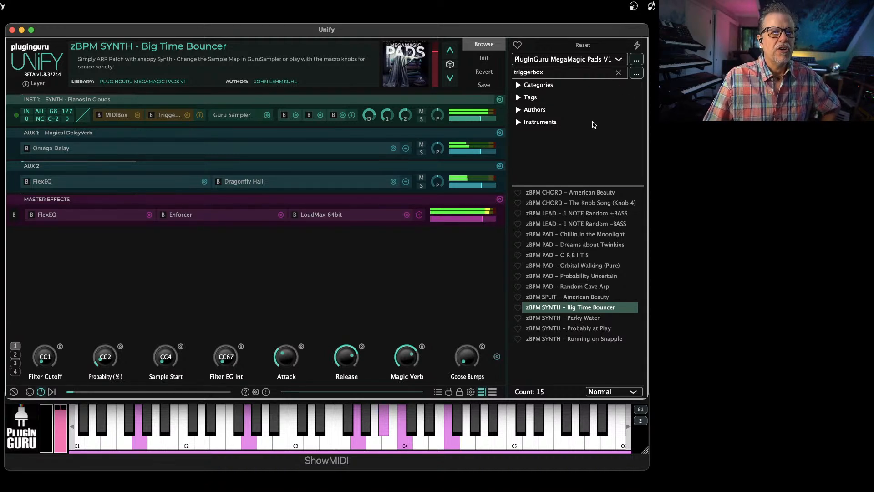
Step: Clear the patch search and add zBPM PAD - Dreams about Twinkies to the current patch as a Unify layer
left_click(619, 73)
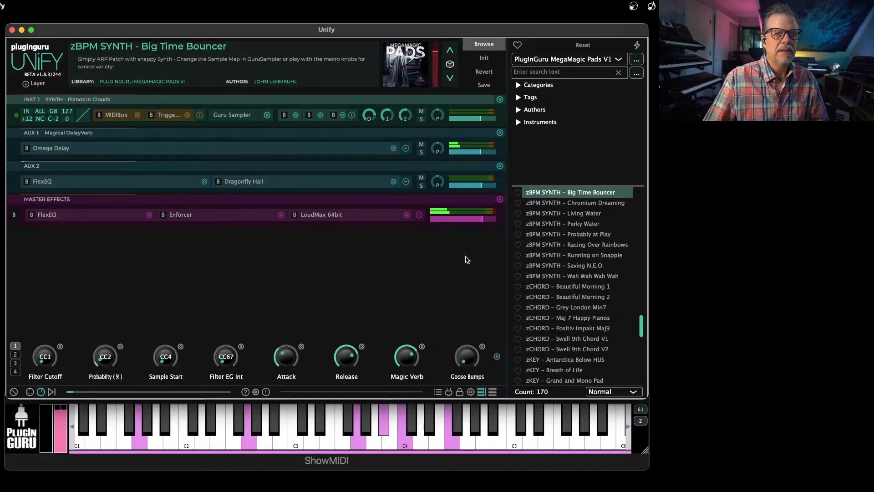
scroll(565, 269, "up", 5)
scroll(565, 268, "up", 3)
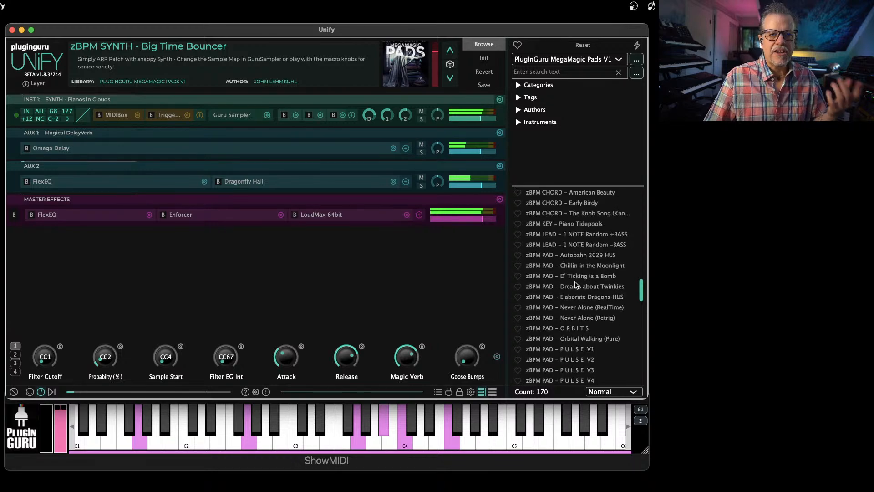
left_click(602, 393)
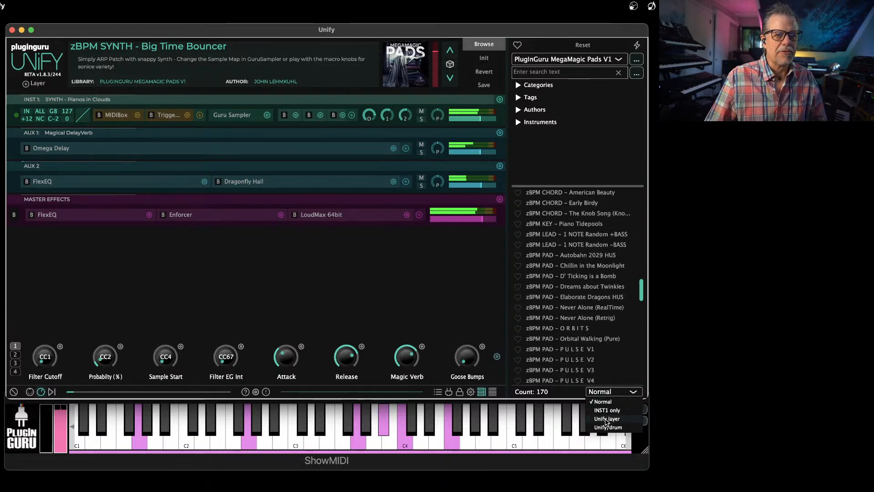
left_click(607, 420)
scroll(570, 305, "up", 5)
scroll(569, 307, "down", 5)
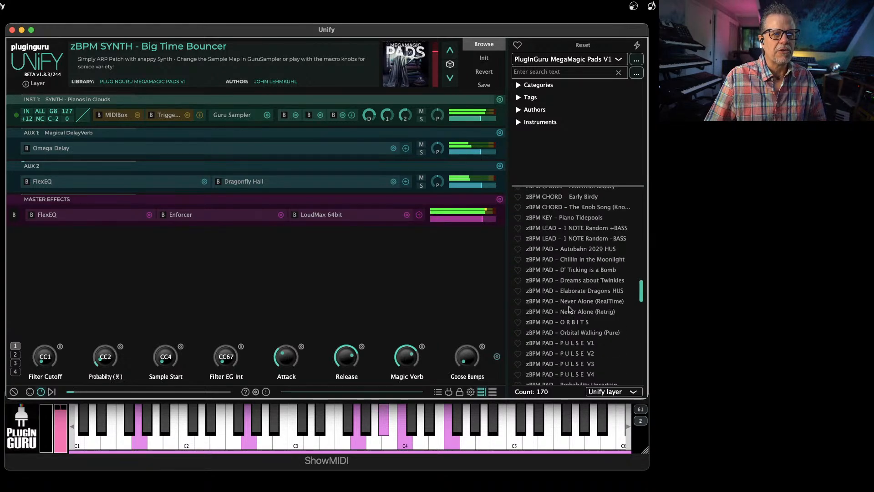
double_click(574, 283)
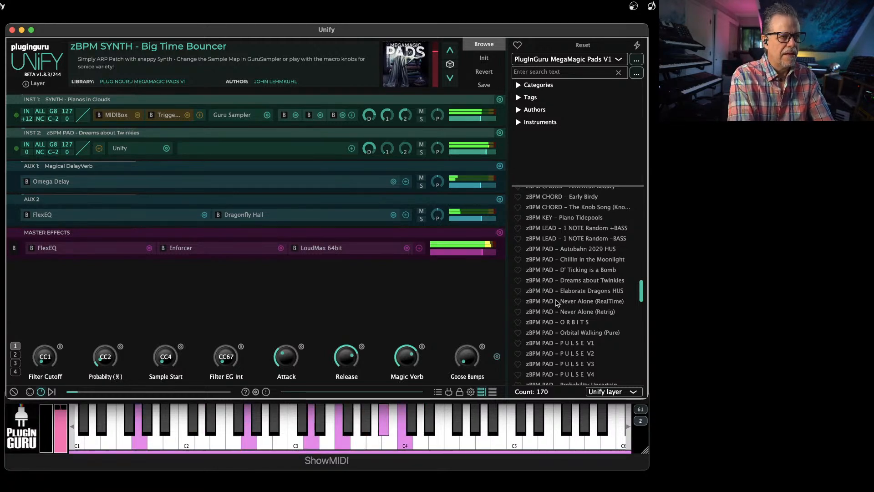
Step: Raise the Probability macro and switch the first layer's Guru Sampler to the InnerStellar WET sample
left_click_drag(100, 356, 110, 328)
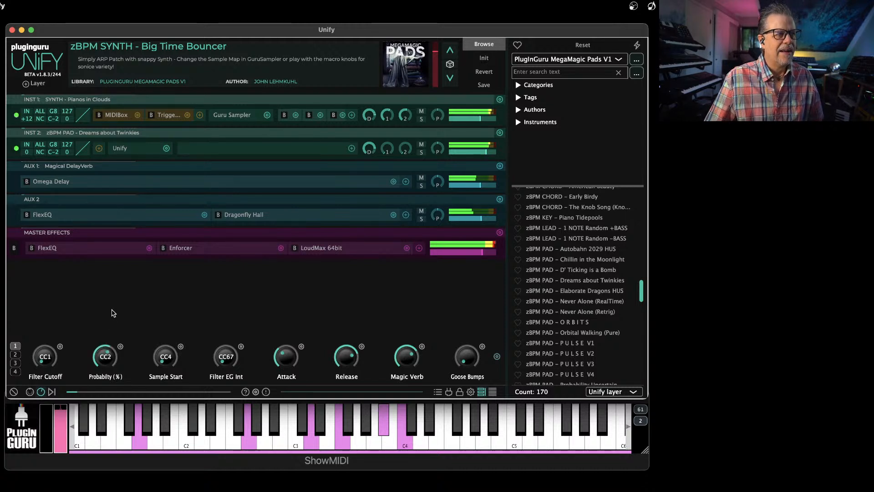
left_click(231, 116)
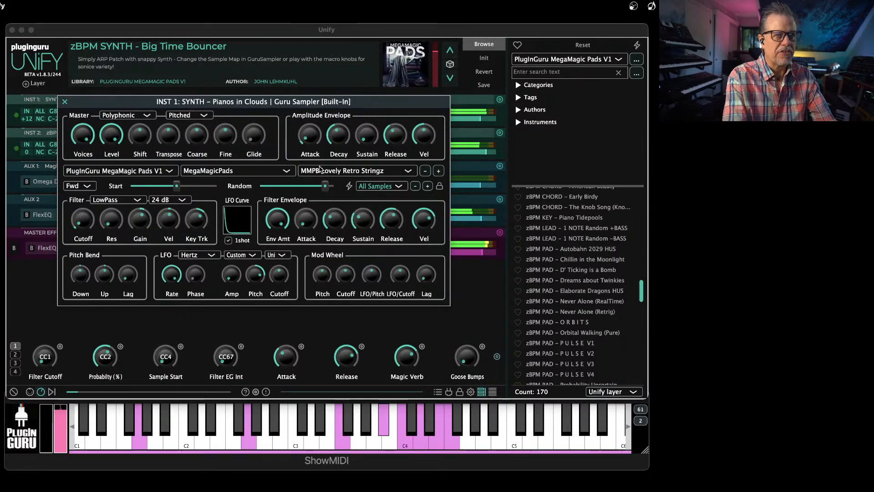
left_click(425, 171)
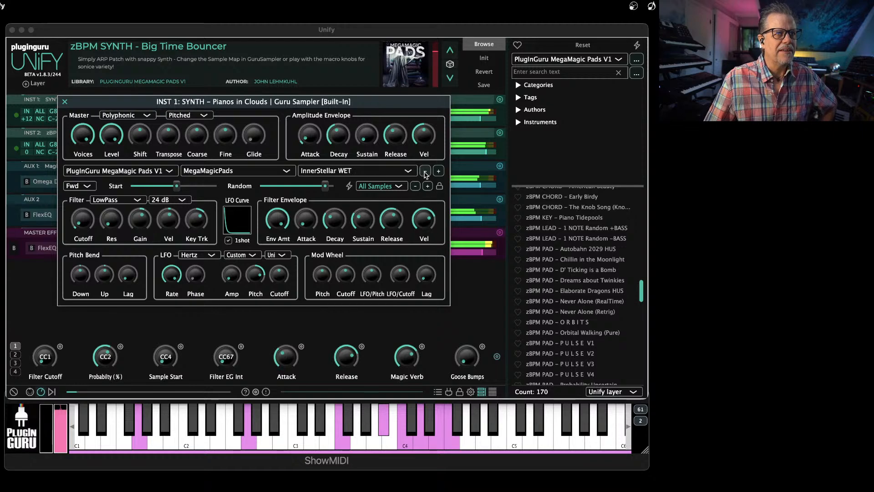
Step: Audition earlier samples in the first layer's Guru Sampler, then load the Powerful Inspiration sample
left_click(424, 171)
left_click(425, 171)
left_click(425, 171)
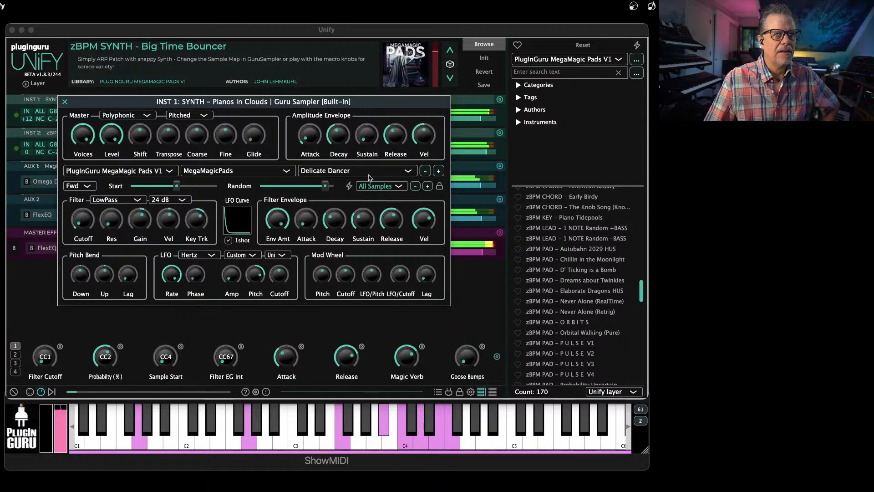
left_click(368, 177)
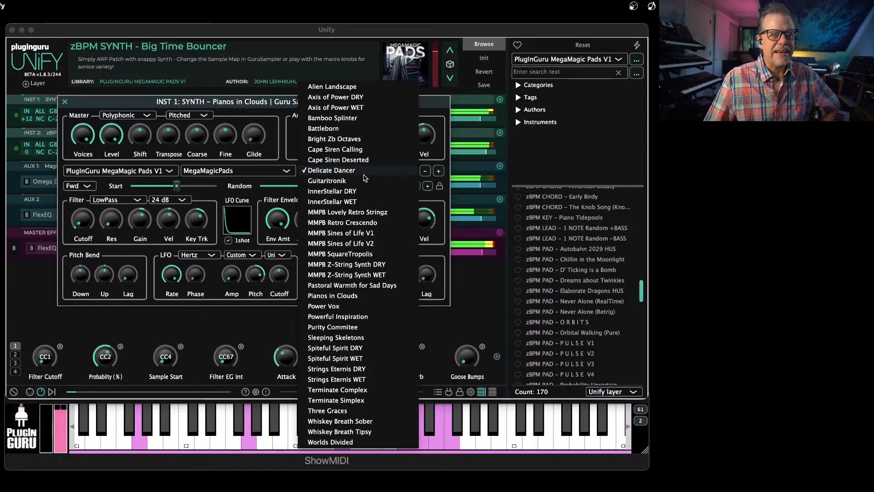
left_click(326, 316)
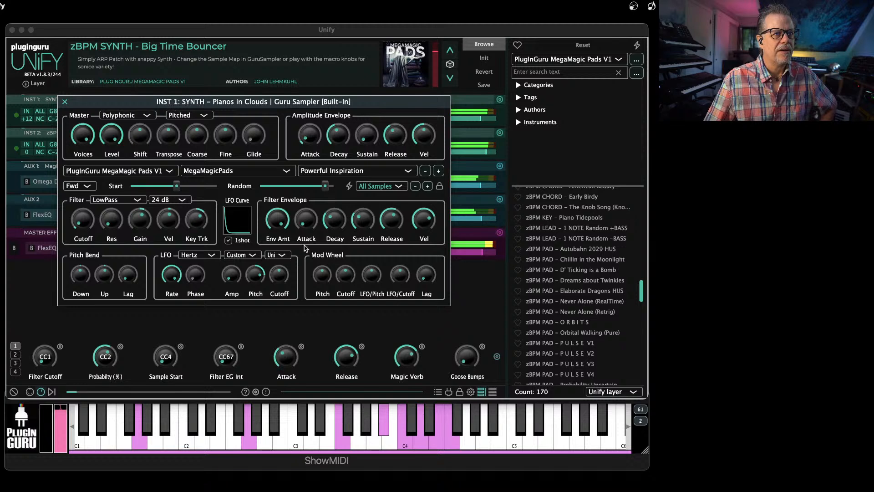
Step: Adjust the filter envelope's amount and decay in the Guru Sampler and close its window
left_click_drag(273, 218, 271, 260)
left_click_drag(337, 223, 363, 203)
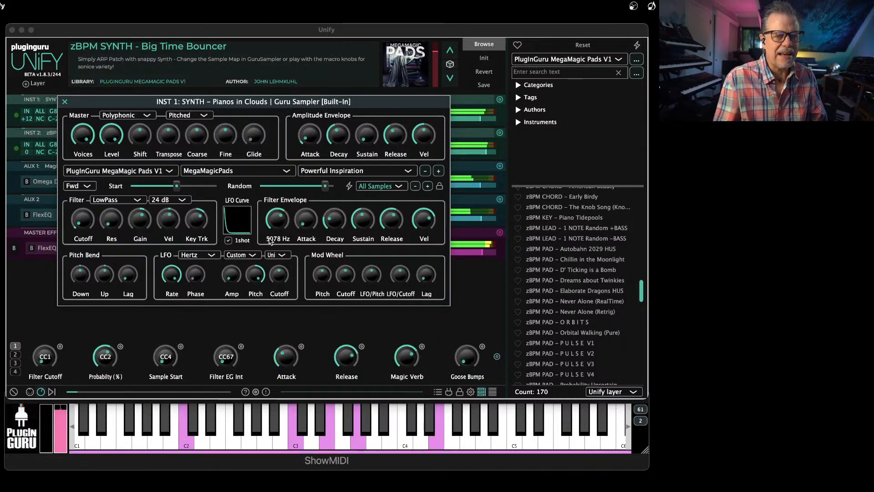
left_click(64, 102)
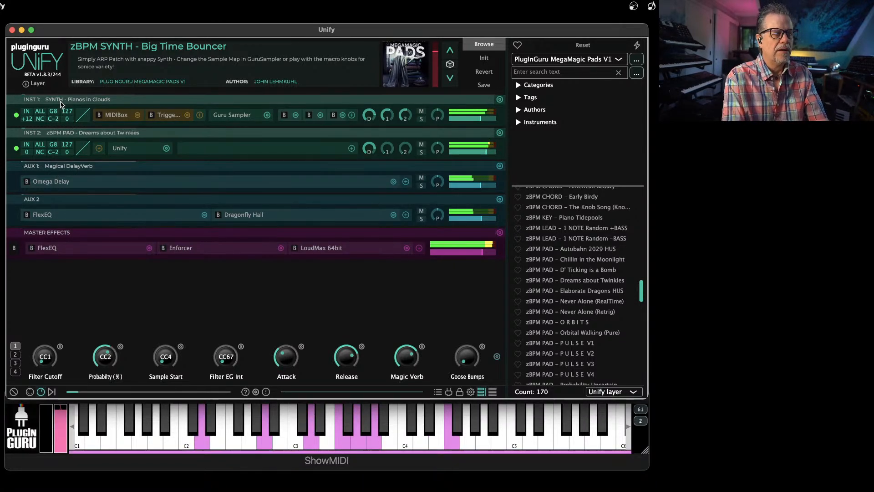
Step: Browse the Unify Standard Library, set patch loading to Unify/drum, and add BPM CLAP - Airwave Clapish as a layer
left_click(565, 63)
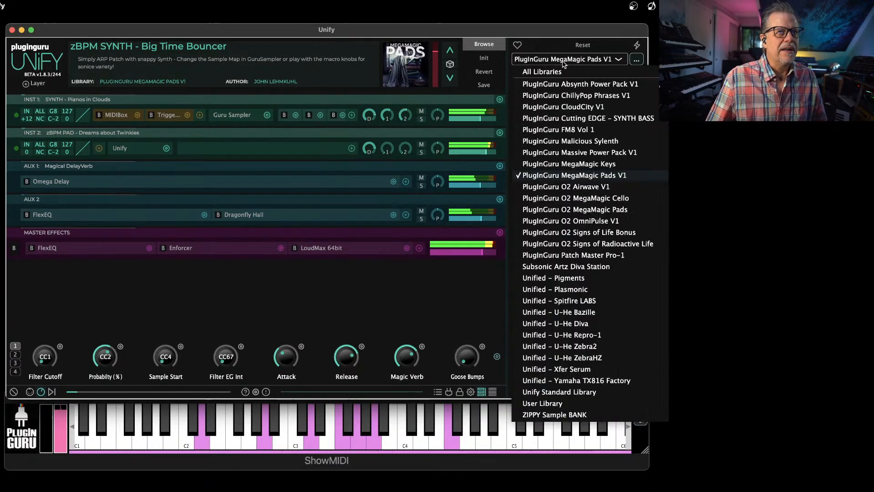
left_click(557, 395)
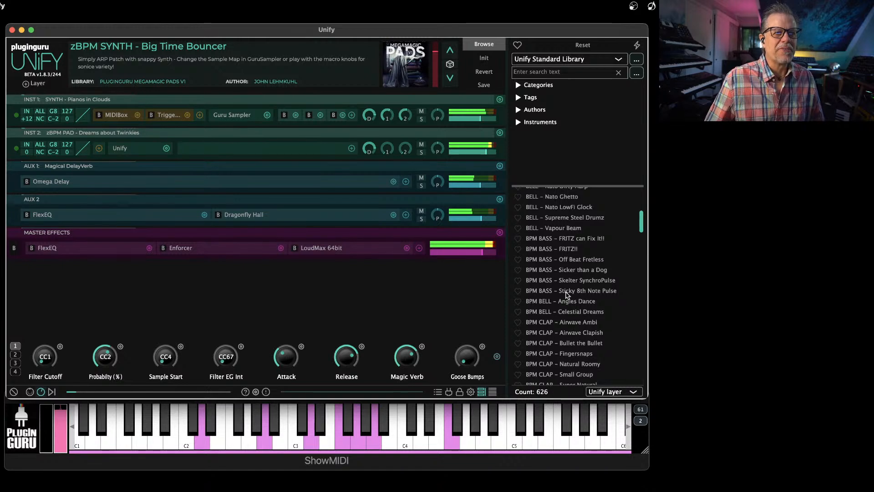
left_click(604, 394)
left_click(611, 428)
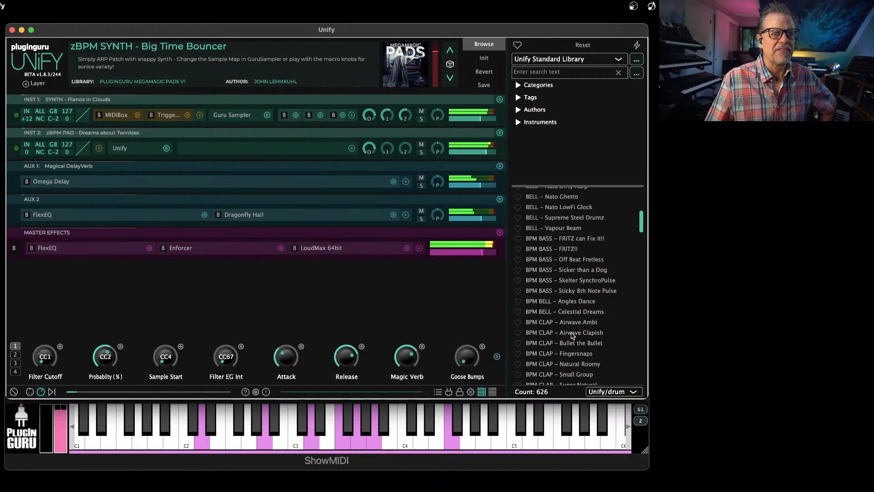
left_click(573, 333)
Step: Add BPM HAT - Cl Hat UpBeat 1, BPM HAT - Cl Hat 16ths and BPM KICK - 4 on the Floor 2 as drum layers
scroll(570, 343, "up", 5)
scroll(567, 337, "down", 8)
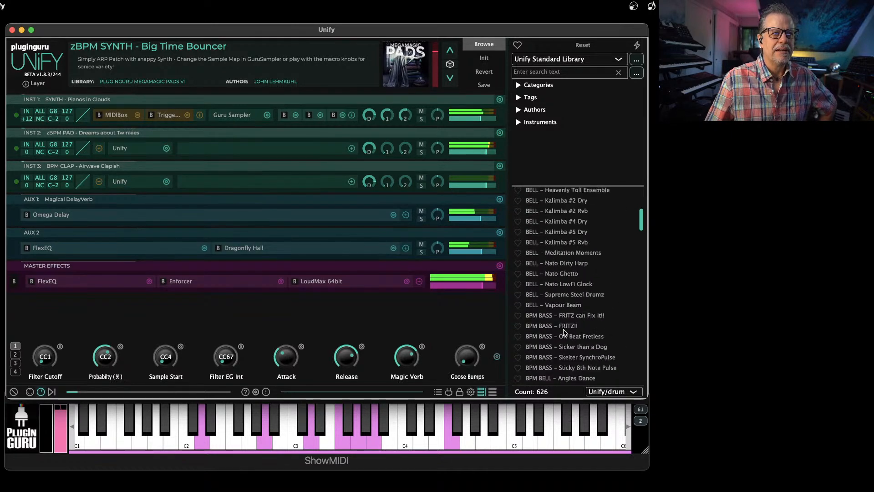
scroll(565, 333, "down", 10)
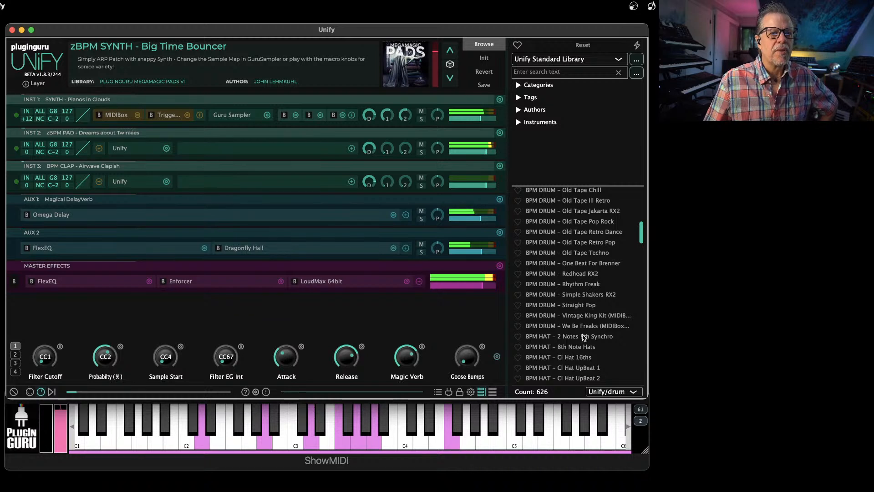
scroll(583, 338, "down", 4)
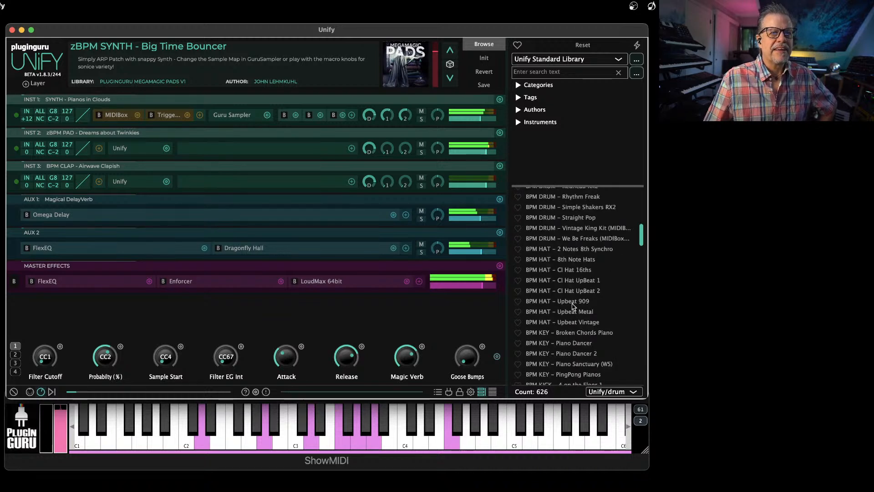
left_click(575, 280)
left_click(575, 269)
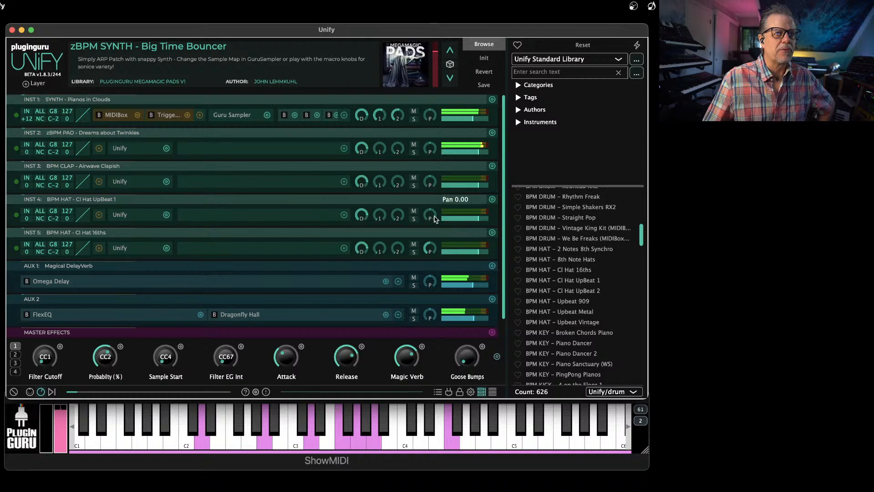
scroll(564, 348, "down", 4)
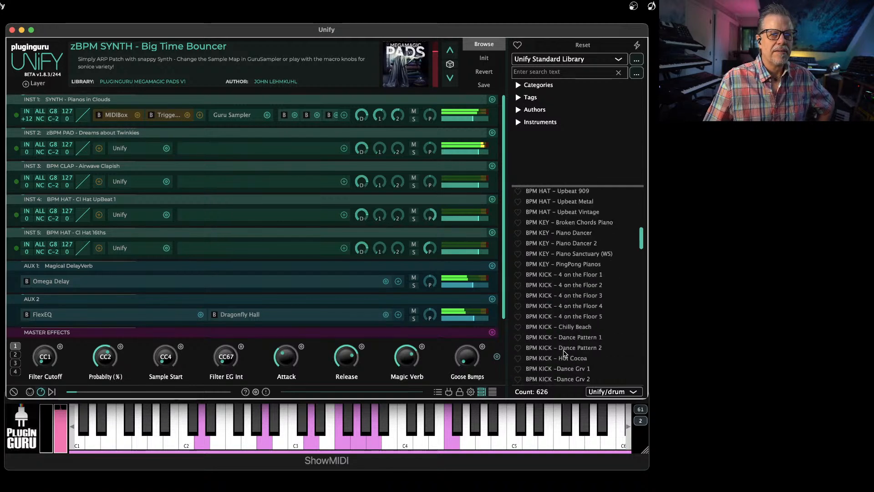
left_click(575, 286)
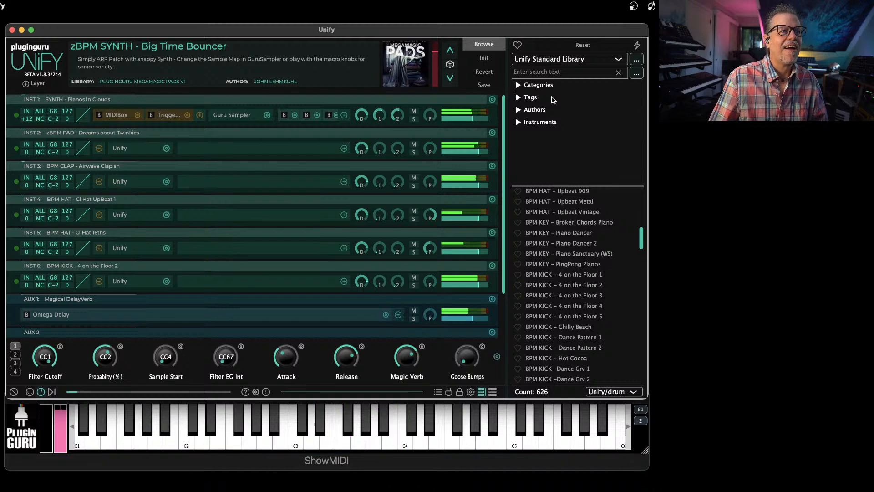
Step: Open the patch's save metadata and rename the patch zBPM SYNTH - Livestream HiJinx
left_click(490, 89)
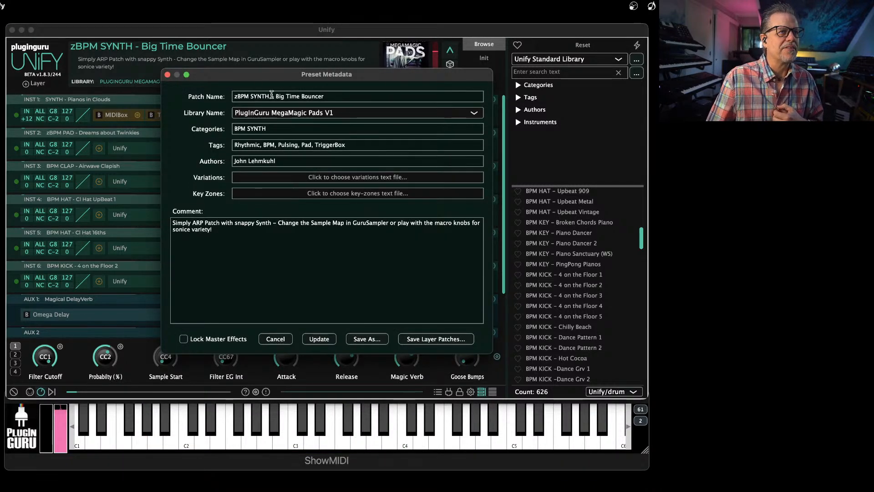
left_click_drag(275, 96, 386, 95)
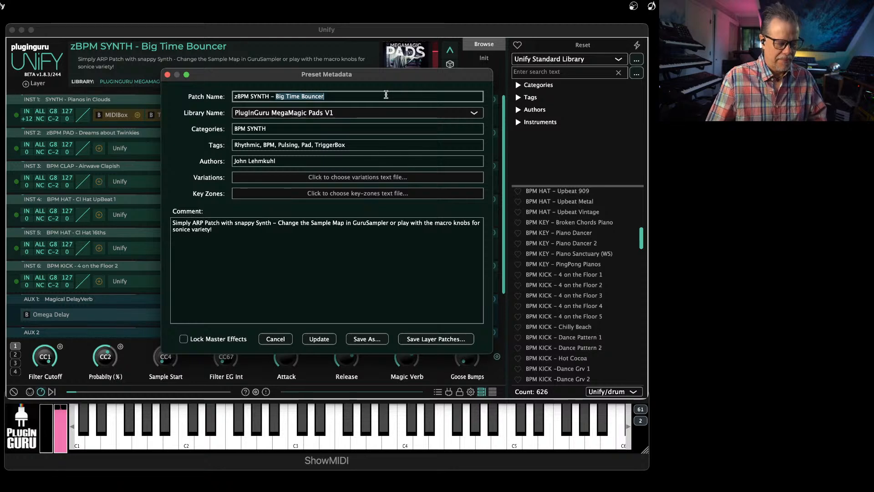
type("Livestream")
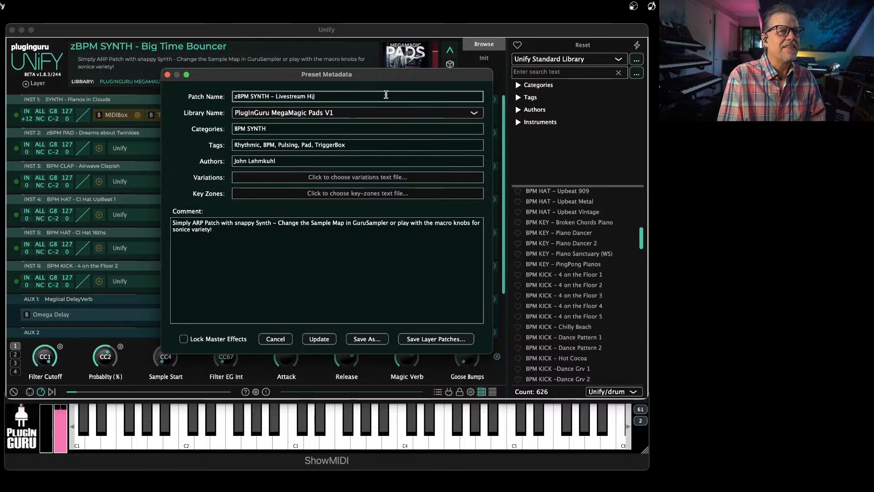
type(" HiJixnx")
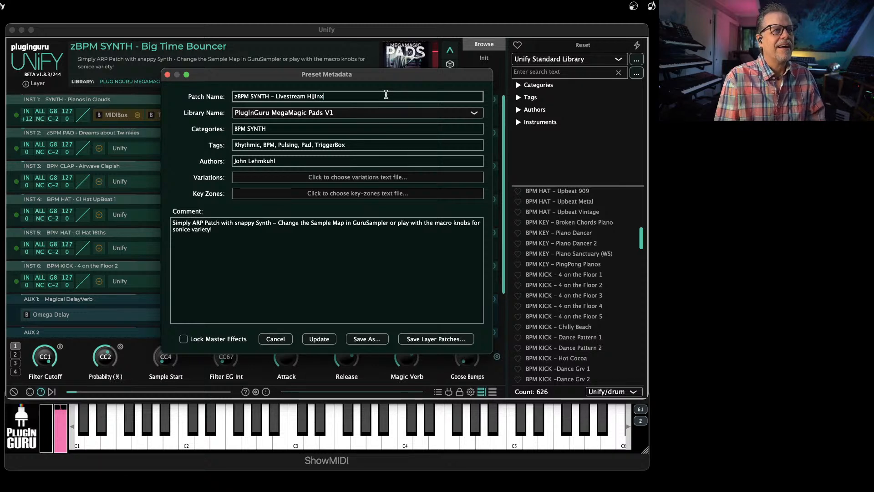
Step: Append "Made during the 9/24 Livestream!" to the patch comment and save it as a new preset file in the Patches folder
left_click(324, 232)
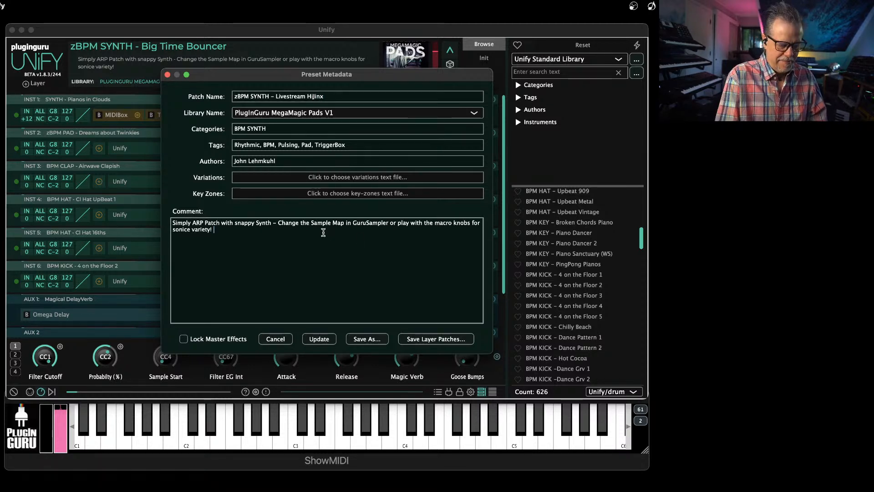
type("Made during the")
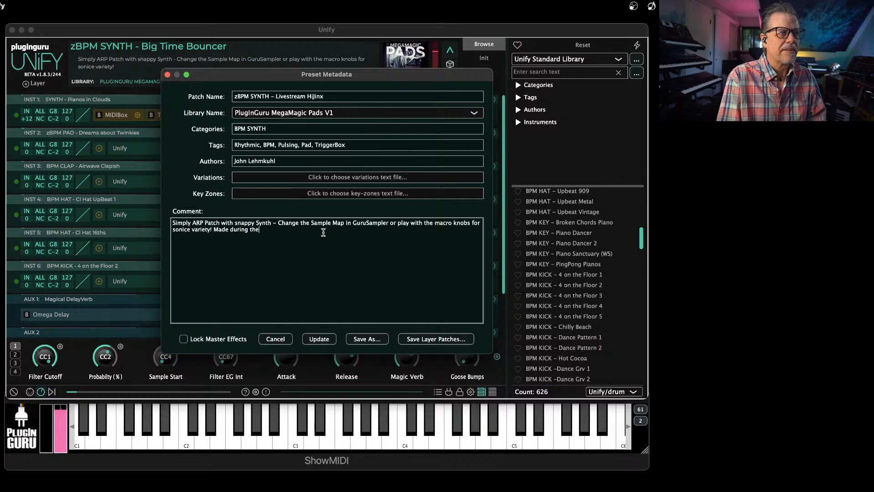
type(" 9/24 Livestream!")
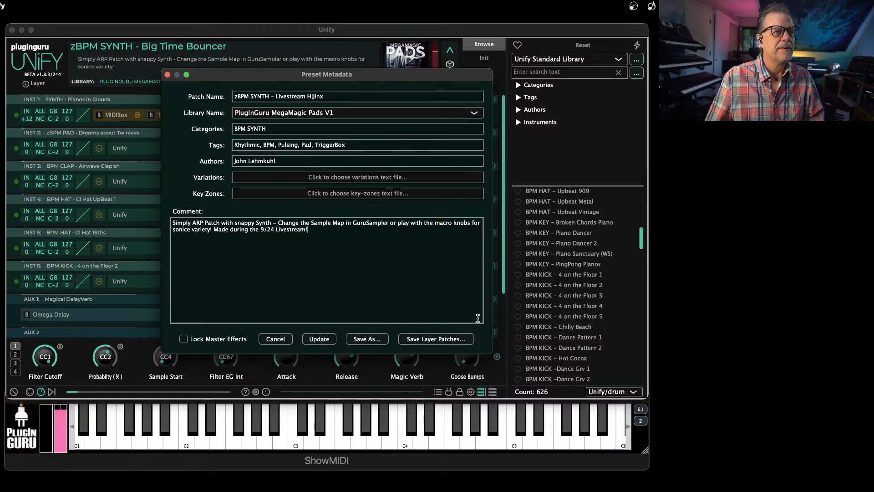
left_click(367, 339)
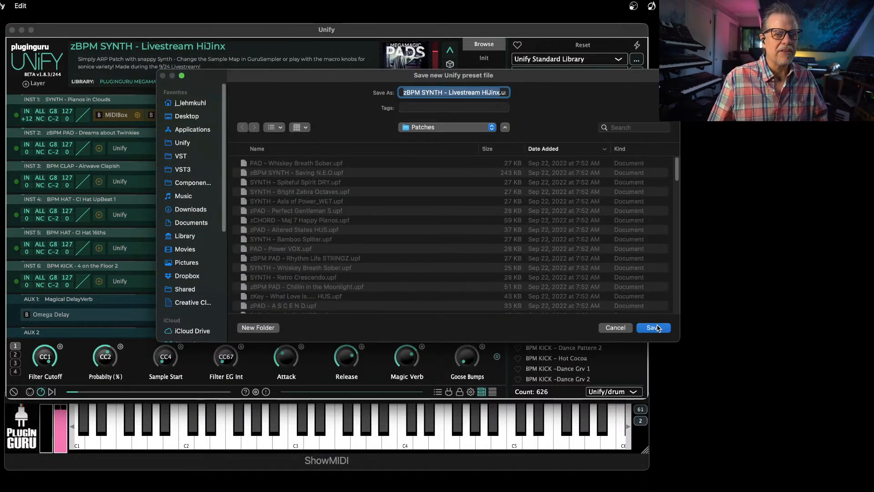
left_click(656, 328)
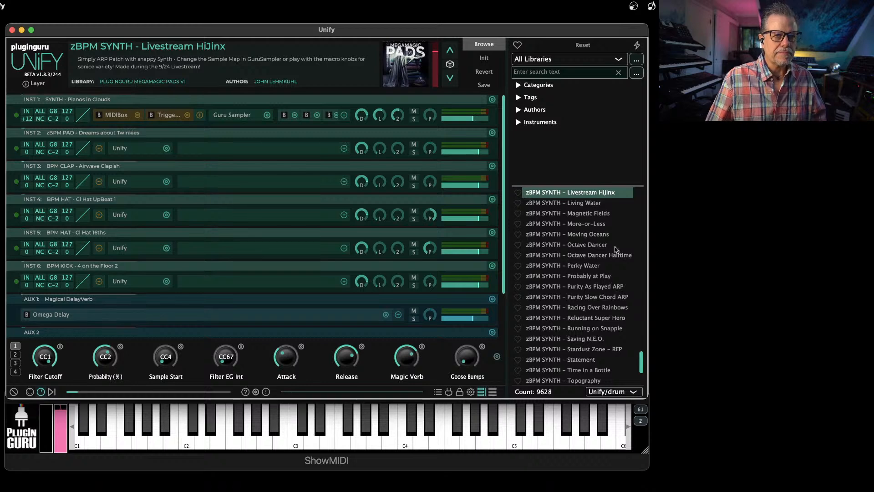
Step: Reveal the zBPM SYNTH - Livestream HiJinx patch in Finder, copy its file to the desktop, and close the Finder window
right_click(555, 193)
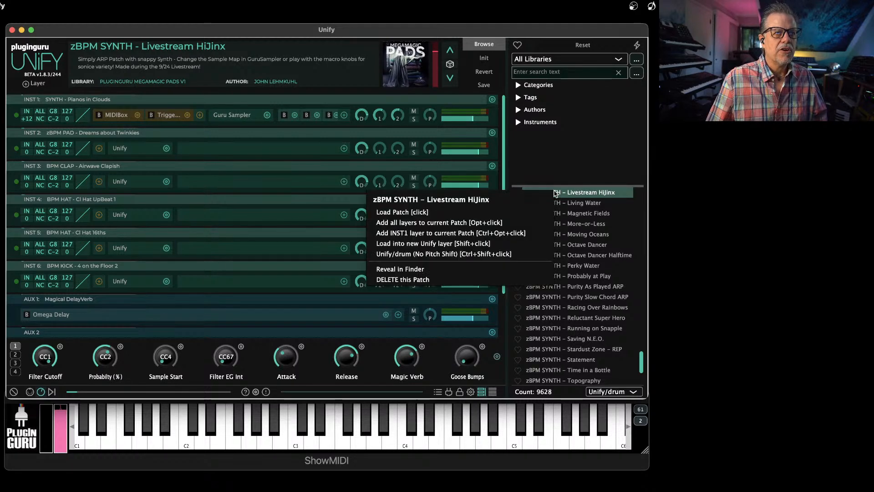
left_click(398, 269)
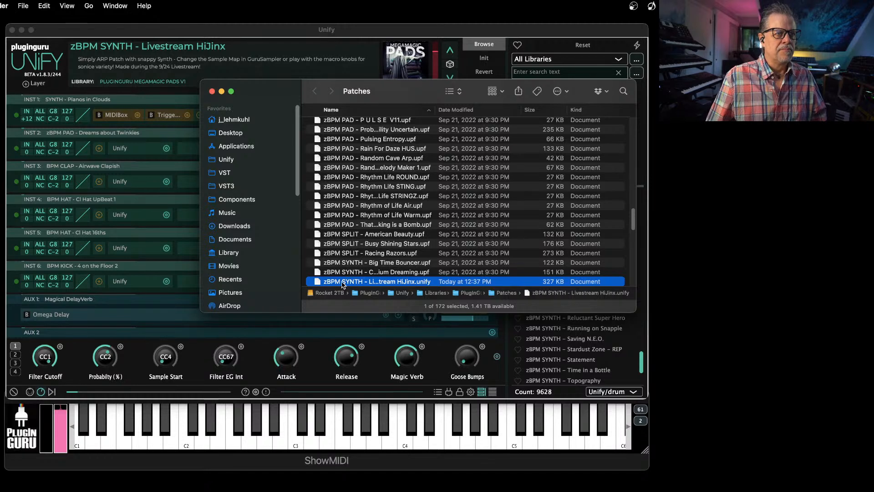
left_click_drag(348, 278, 775, 188)
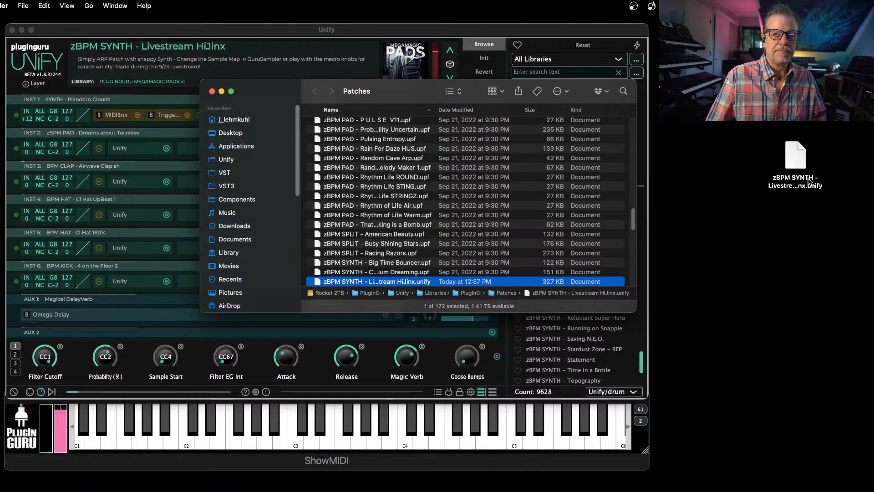
left_click(795, 164)
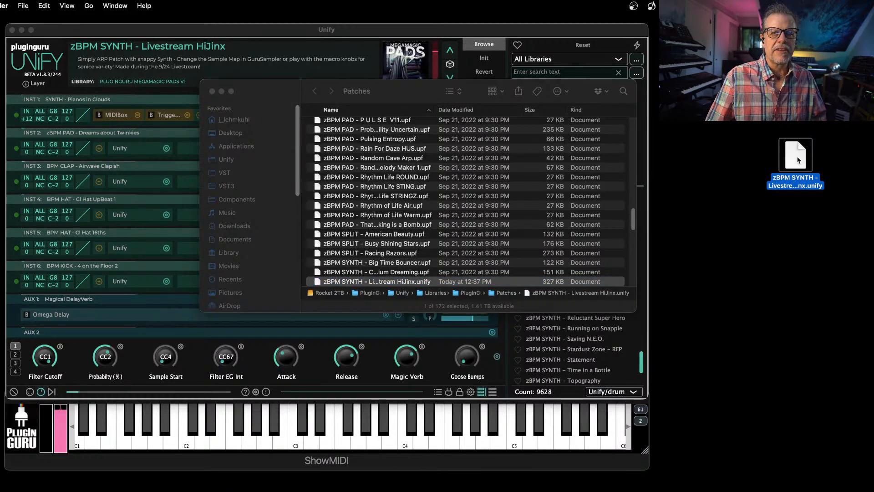
left_click_drag(795, 165, 743, 196)
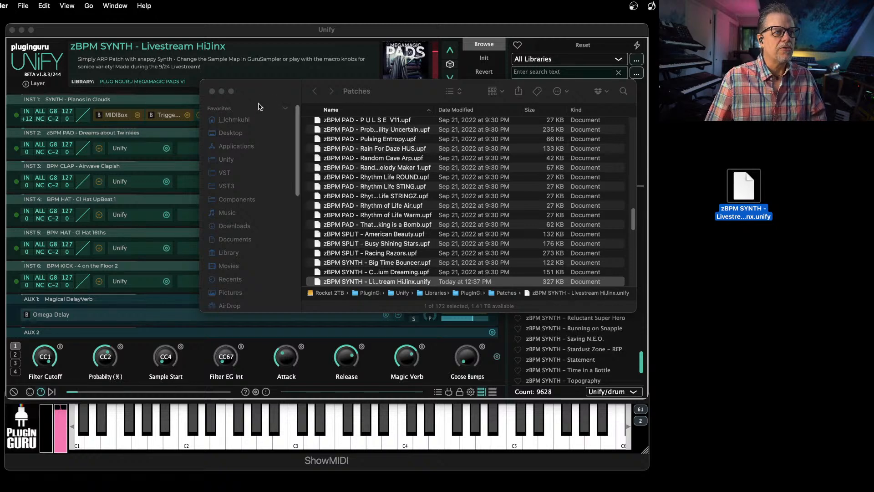
left_click(212, 91)
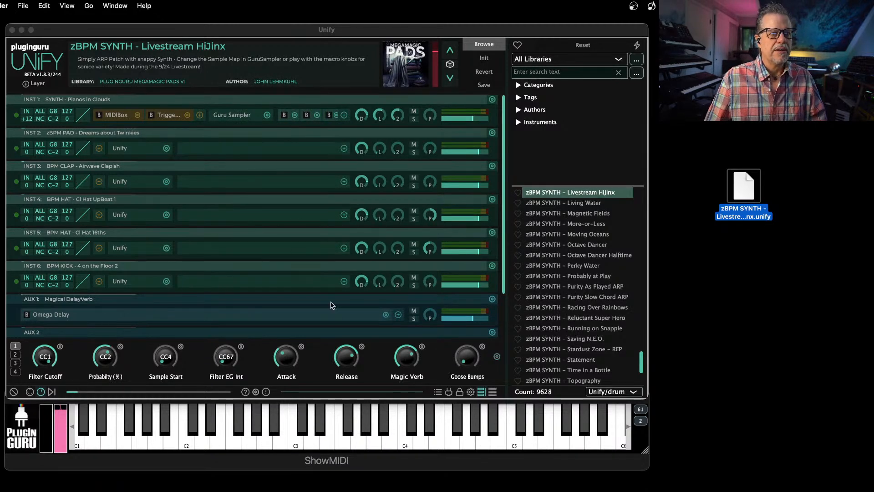
Step: Open Unify's data folder from its settings and copy the desktop patch file into PlugInGuru MegaMagic Pads V1's Patches folder, replacing the existing file
left_click(470, 391)
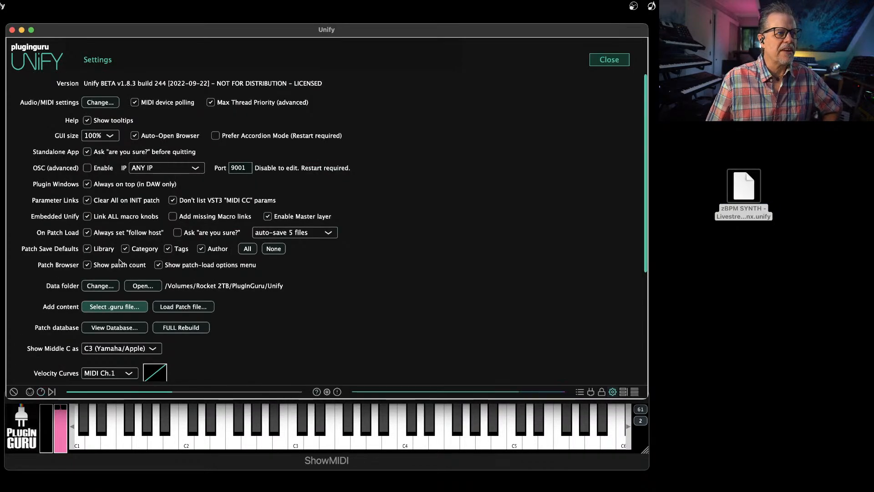
left_click(154, 288)
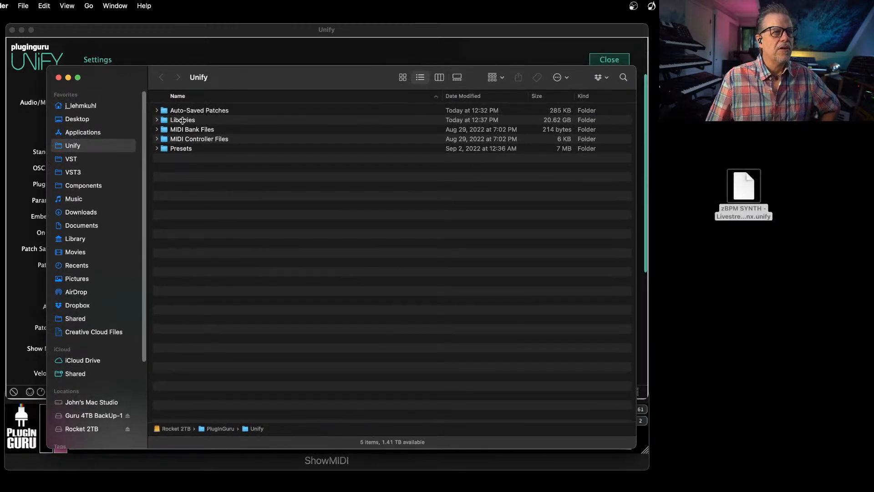
double_click(183, 120)
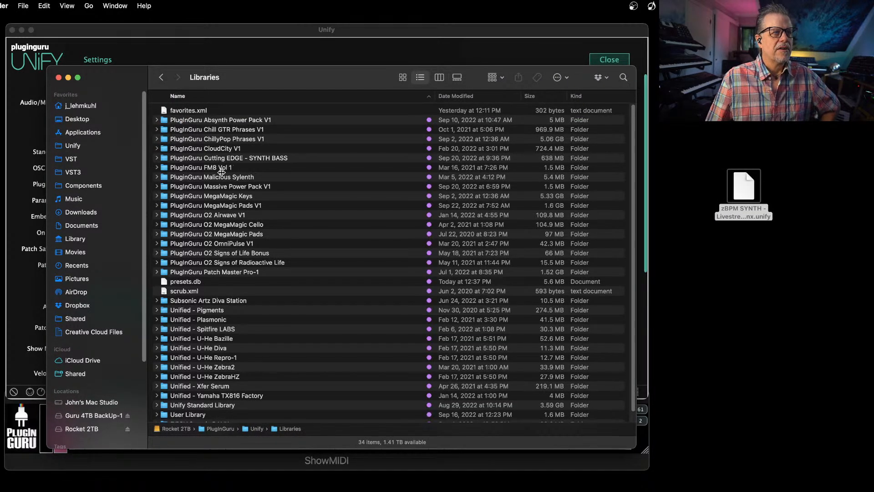
double_click(236, 205)
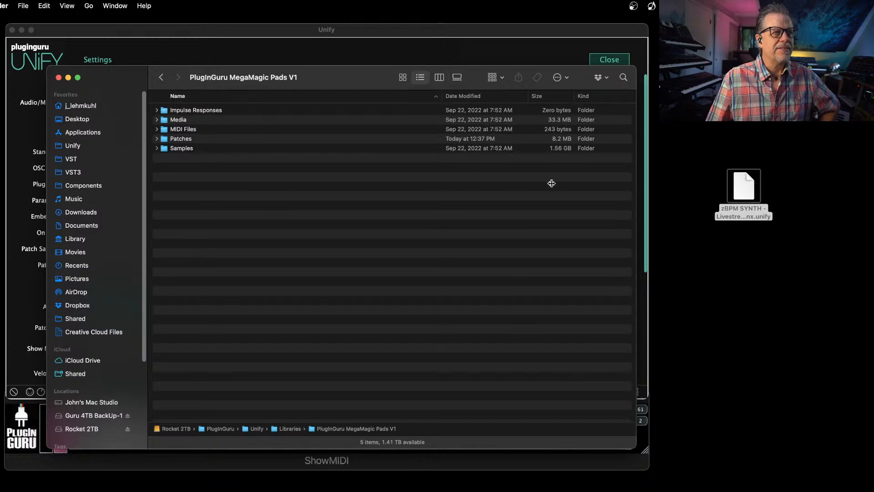
left_click_drag(755, 188, 191, 139)
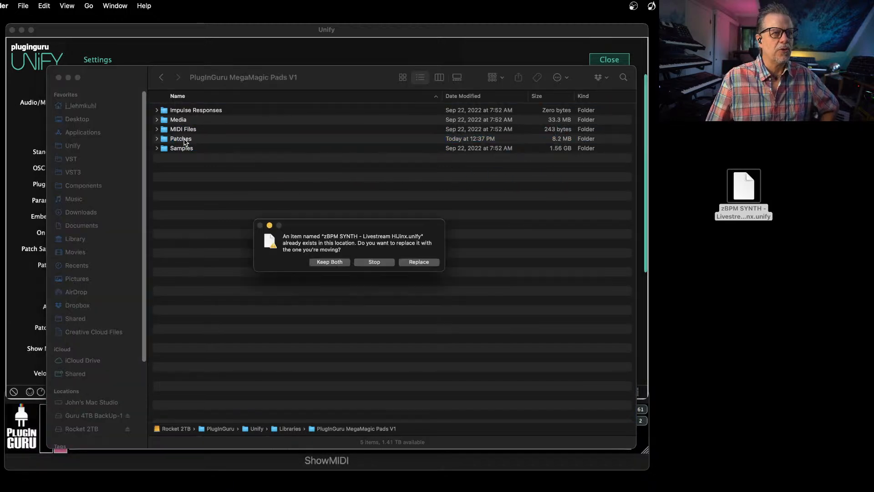
left_click(423, 263)
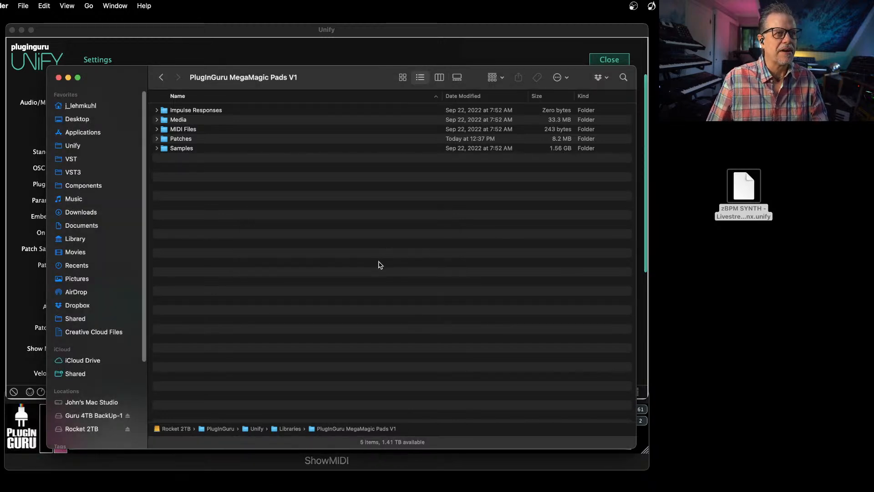
Step: Close the Finder window and Unify's settings, and compress the zBPM SYNTH - Livestream HiJinx patch file on the desktop into a zip
key("super+w")
left_click(608, 59)
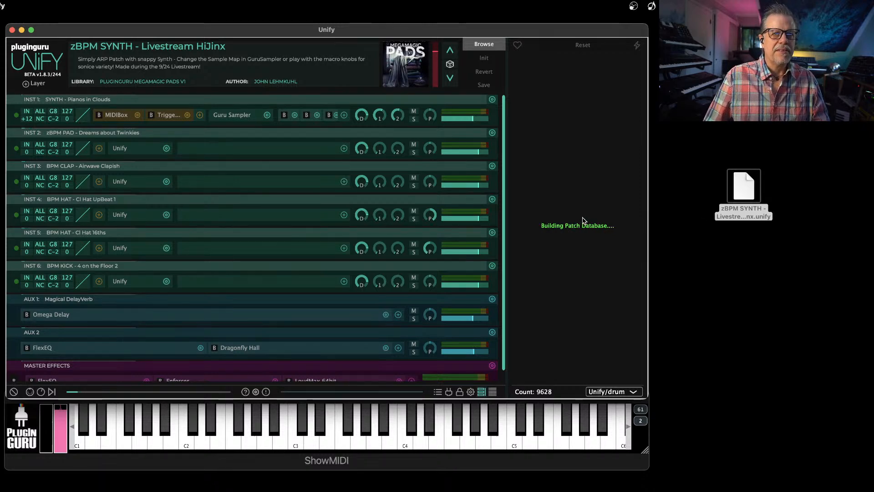
right_click(748, 193)
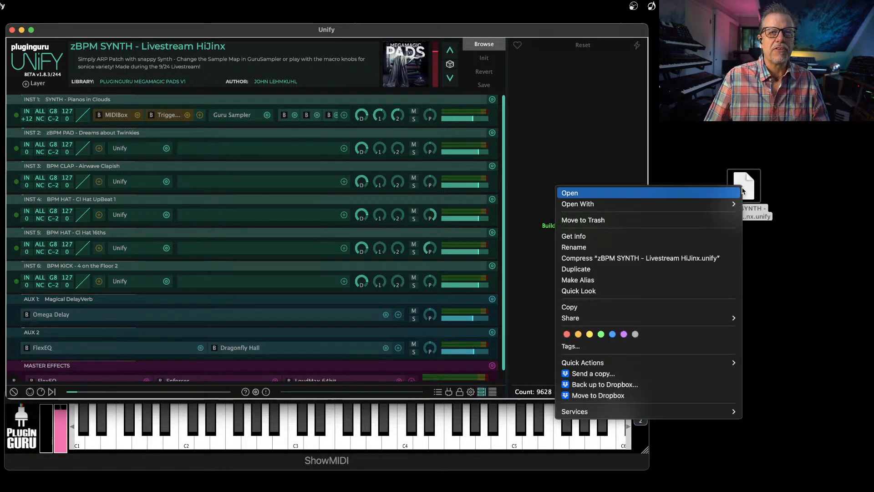
left_click(653, 263)
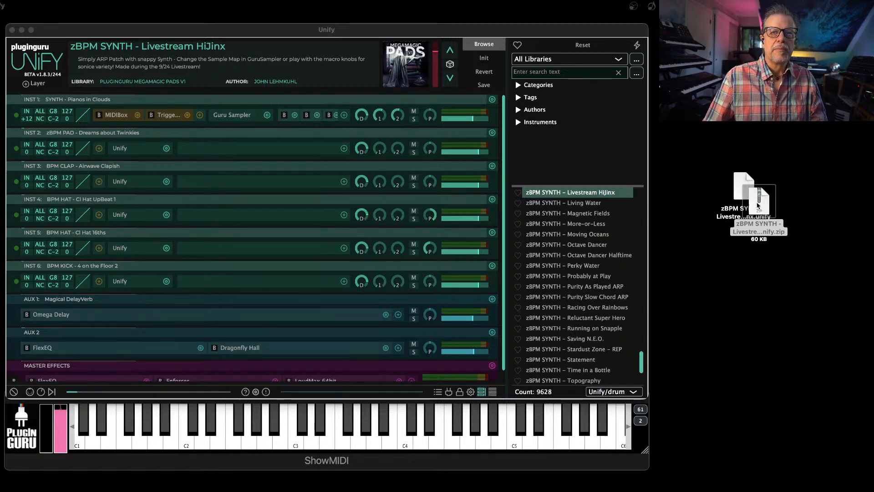
Step: Move the zipped patch and the original zBPM SYNTH - Livestream HiJinx file from the desktop to the trash
key("super+BackSpace")
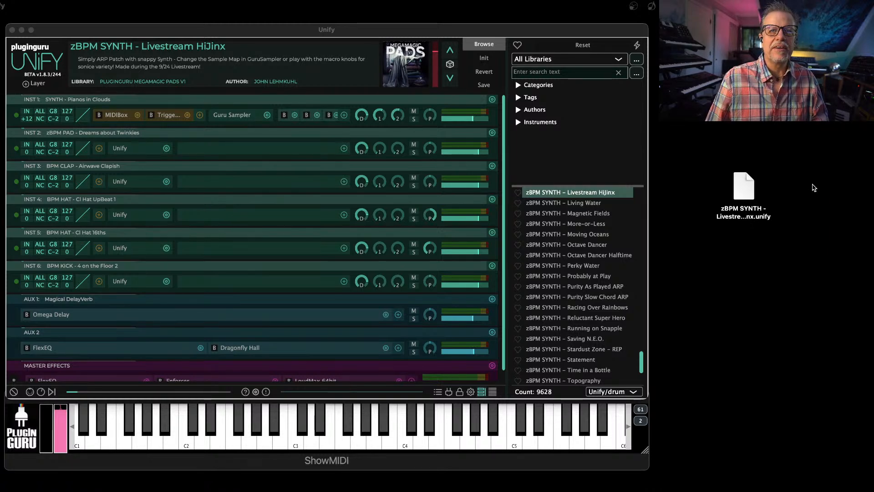
left_click(746, 190)
key("super+BackSpace")
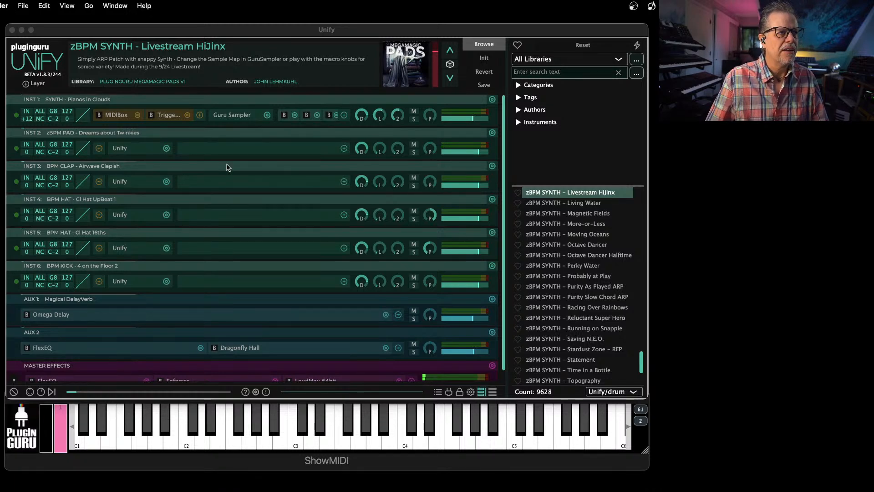
Step: Inspect the nested BPM CLAP - Airwave Clapish patch in INST 3 and replace that layer with its embedded INST1
left_click(129, 183)
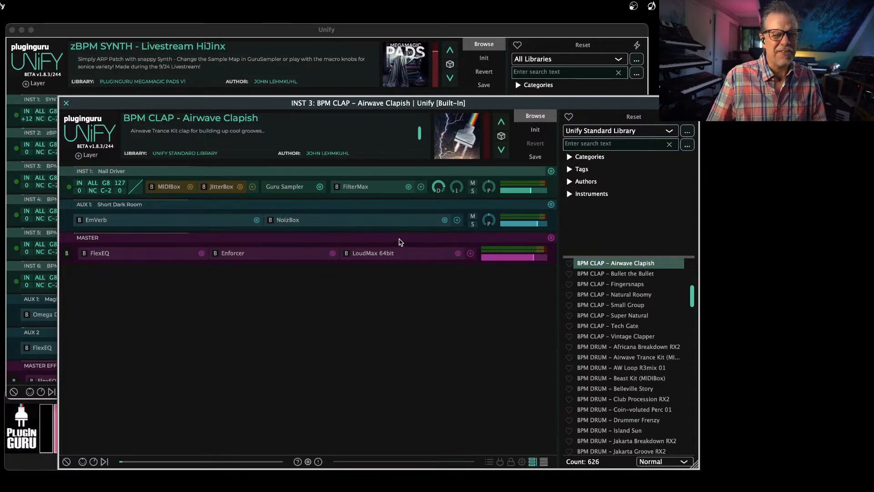
key("super+w")
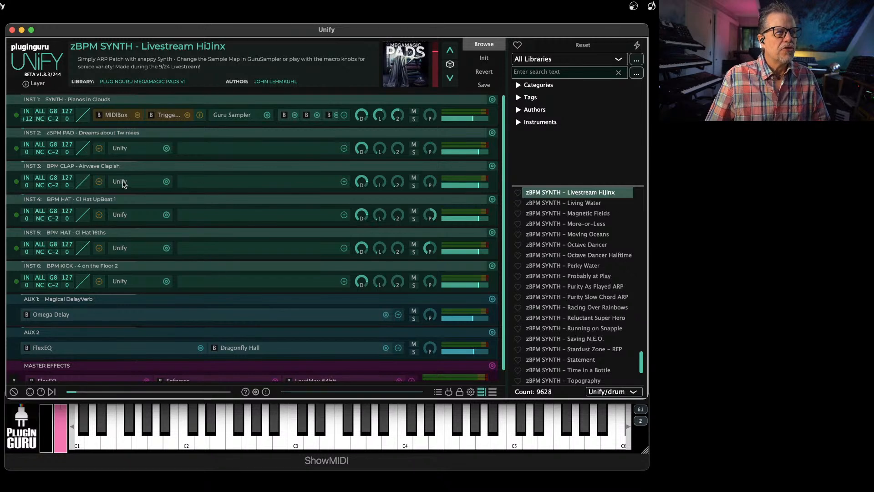
left_click(492, 166)
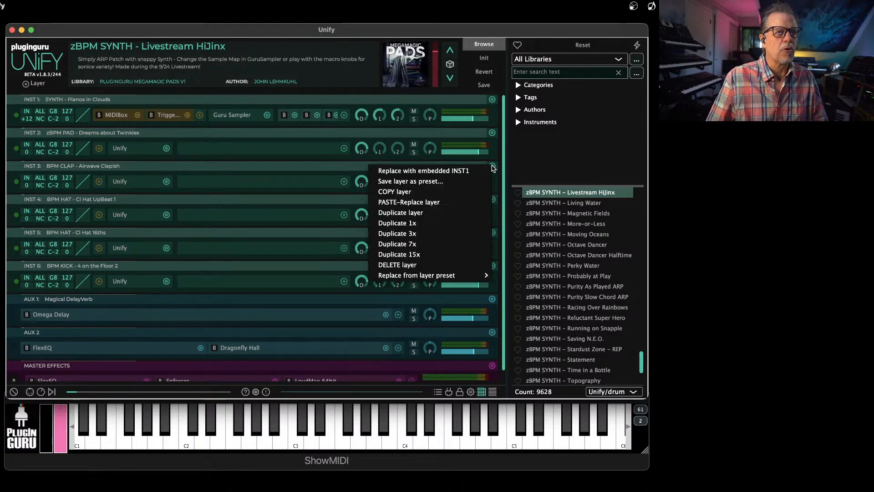
left_click(428, 171)
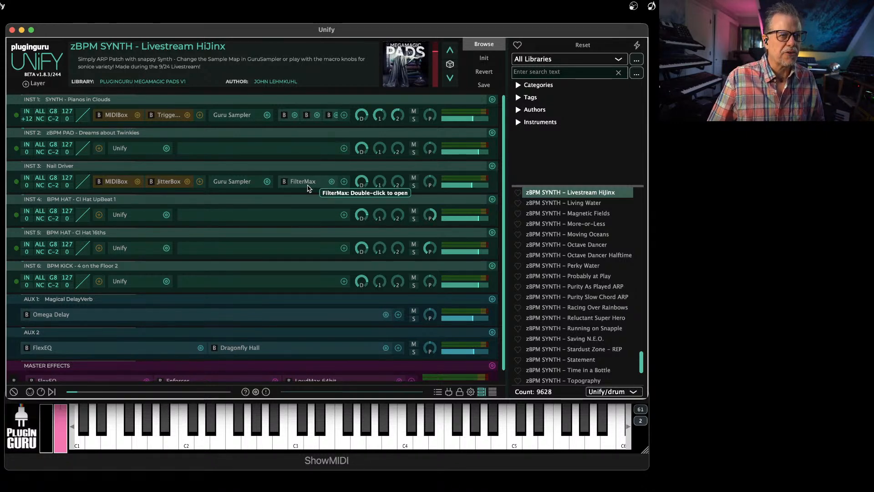
Step: Open the Guru Sampler of the INST 3 Nail Driver layer and check its amplitude envelope and filter settings
double_click(230, 183)
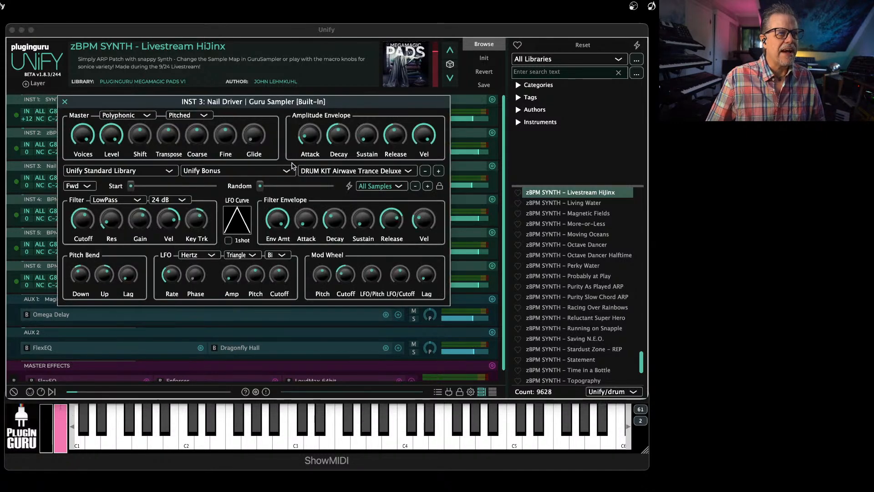
mouse_move(309, 158)
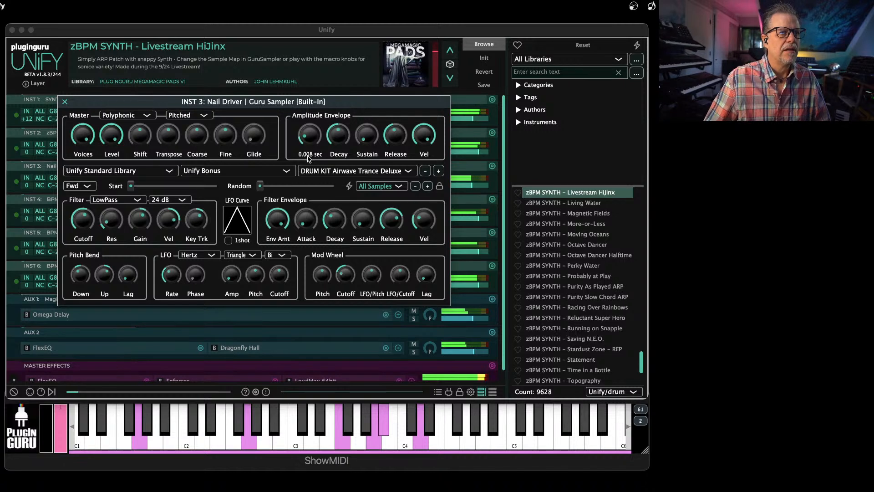
mouse_move(335, 137)
mouse_move(81, 246)
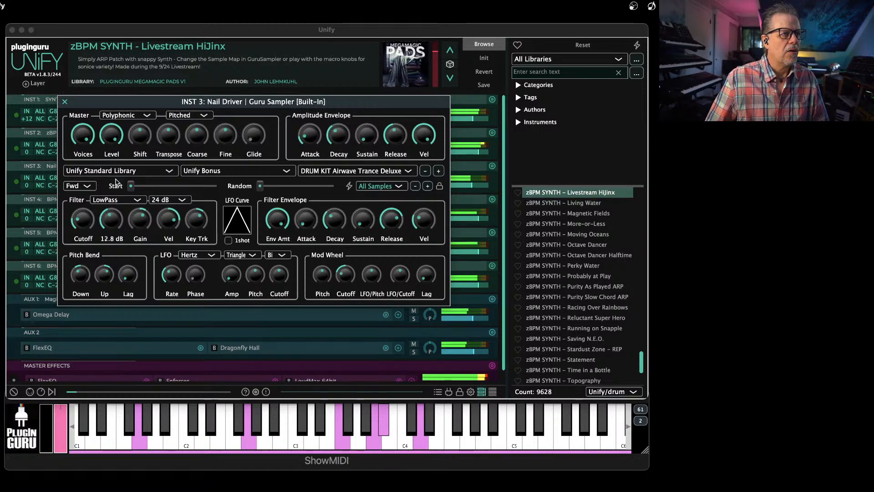
Step: Reduce the filter envelope amount and adjust the filter's velocity response in the Nail Driver layer's Guru Sampler
mouse_move(286, 220)
left_click_drag(285, 220, 268, 284)
mouse_move(78, 221)
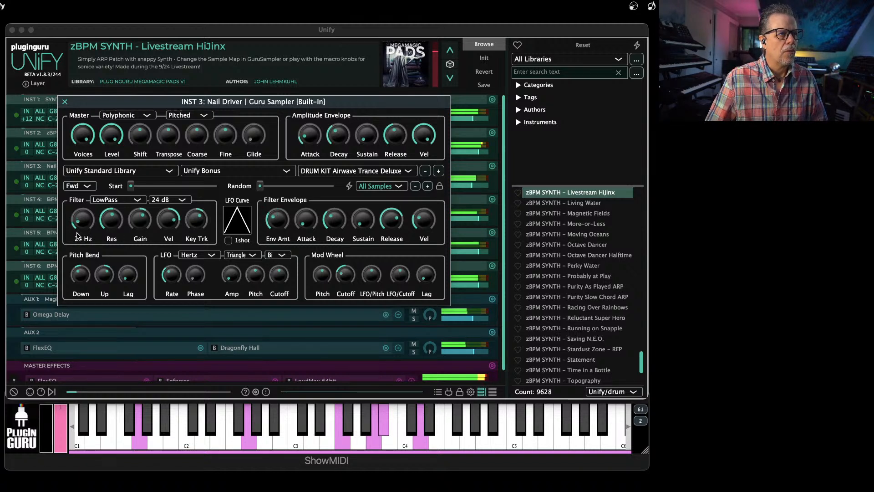
left_click_drag(169, 213, 167, 226)
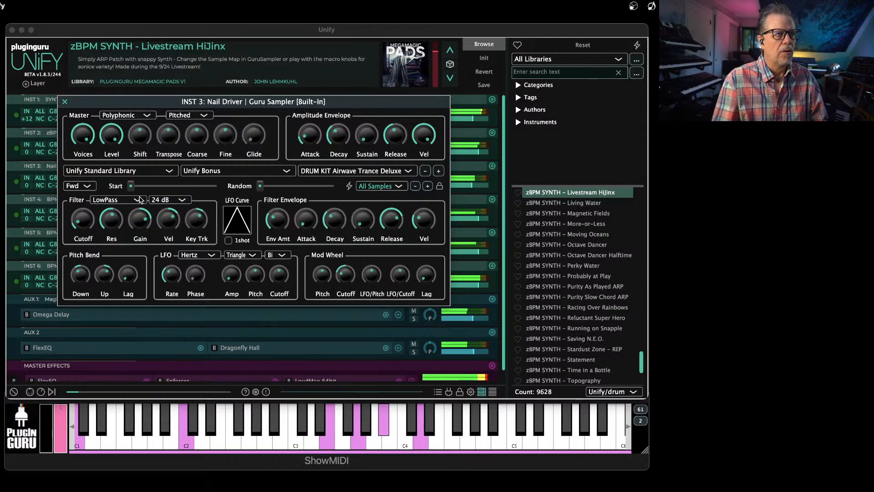
key("Escape")
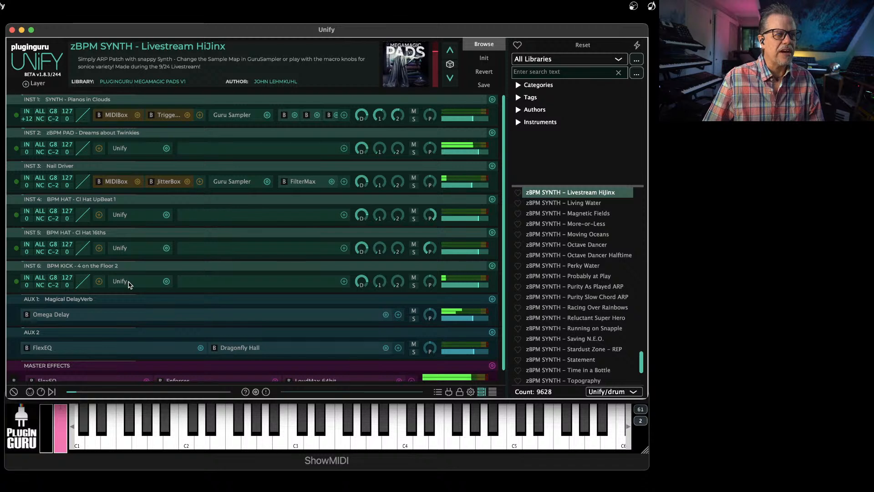
Step: Replace the INST 6 layer, BPM KICK - 4 on the Floor 2, with its embedded INST1
left_click(492, 266)
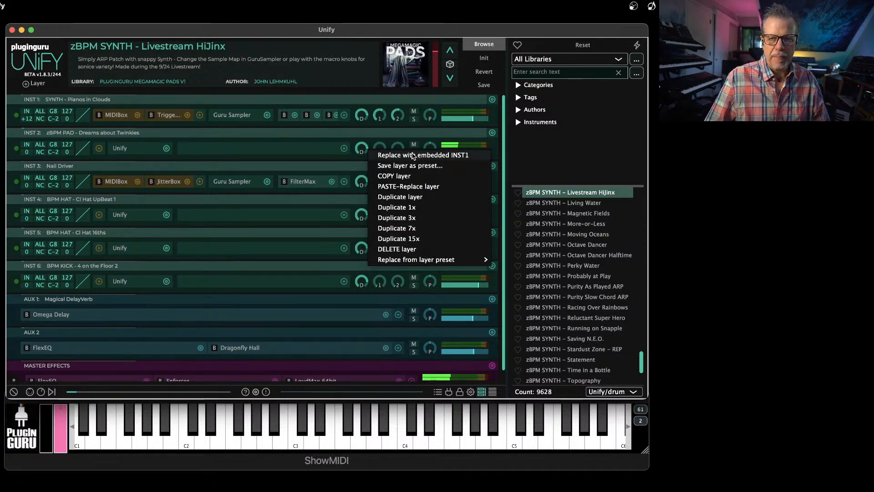
left_click(265, 269)
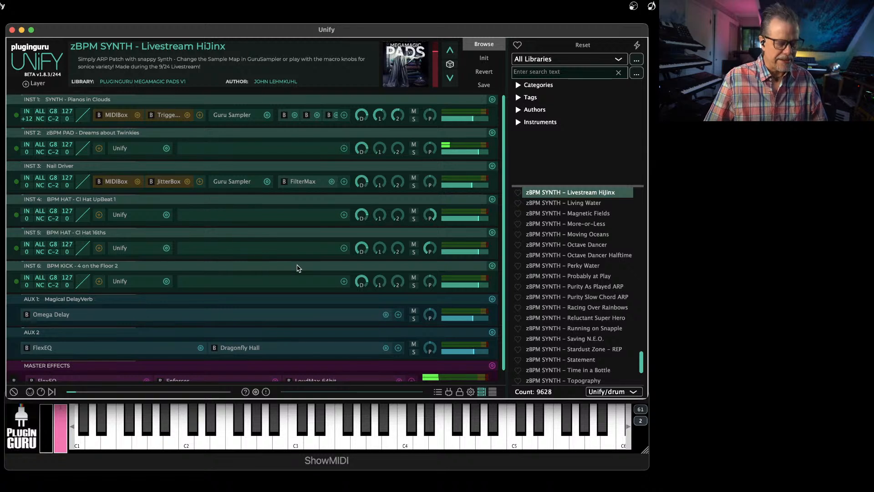
left_click(492, 266)
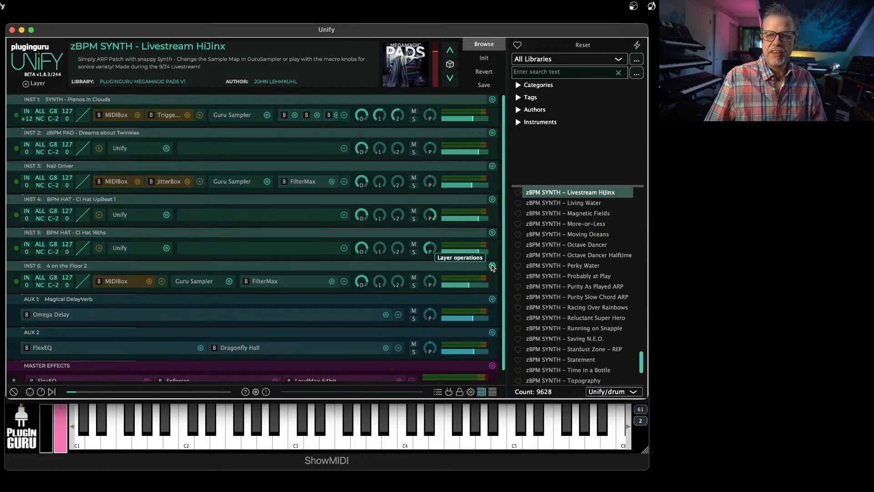
Step: Check the patch nested in INST 5, BPM HAT - Cl Hat 16ths, and replace the layer with its embedded INST1
left_click(493, 233)
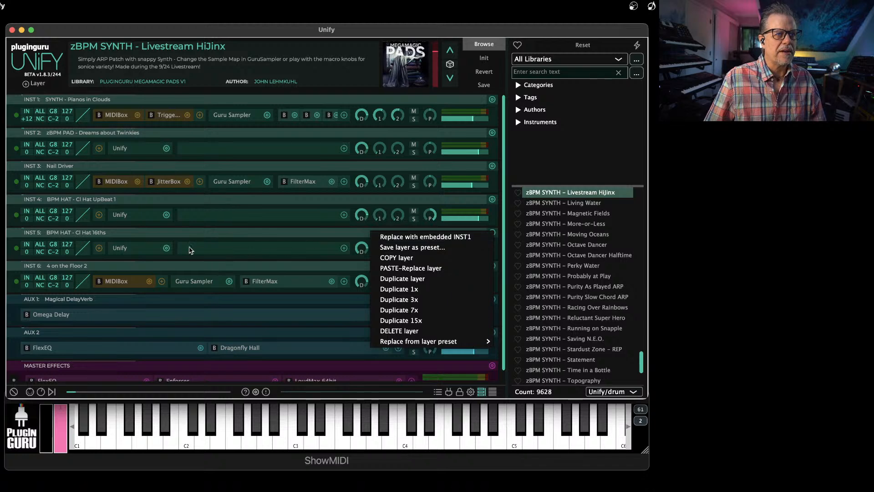
left_click(119, 248)
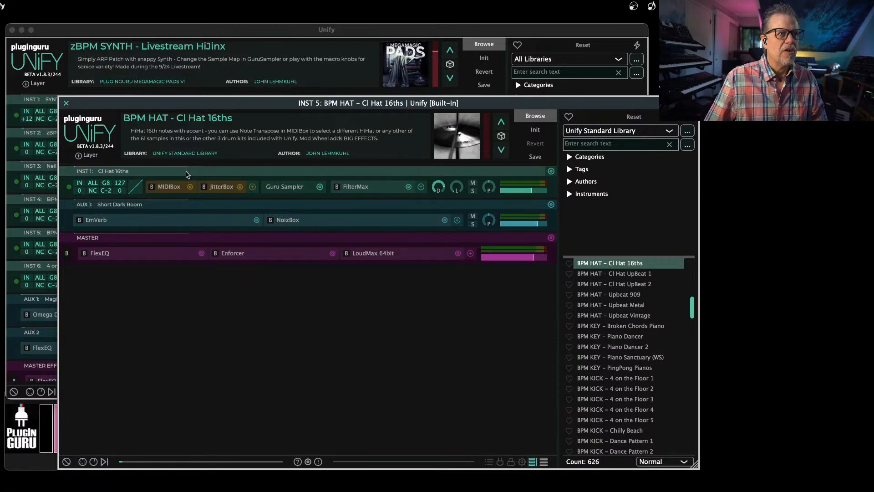
key("Escape")
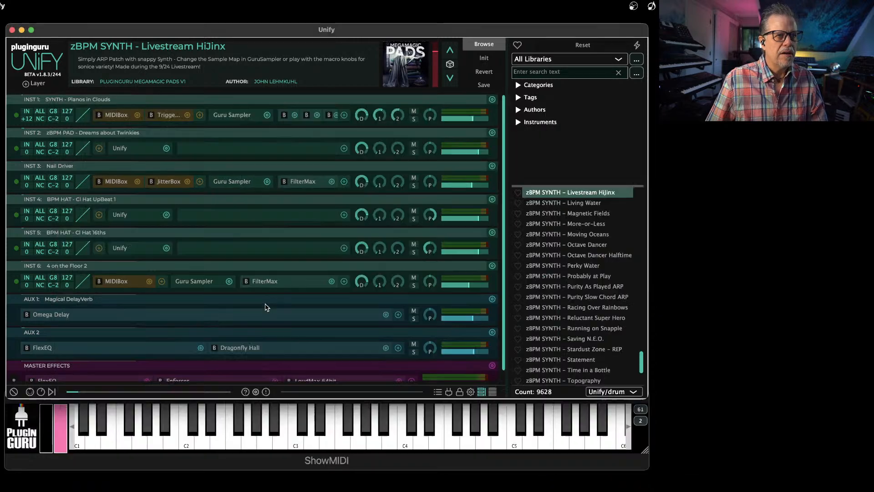
left_click(493, 232)
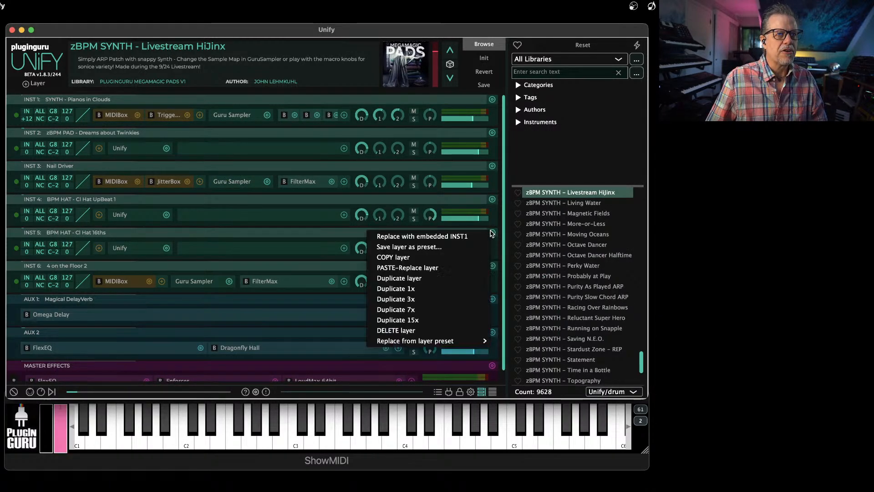
left_click(444, 237)
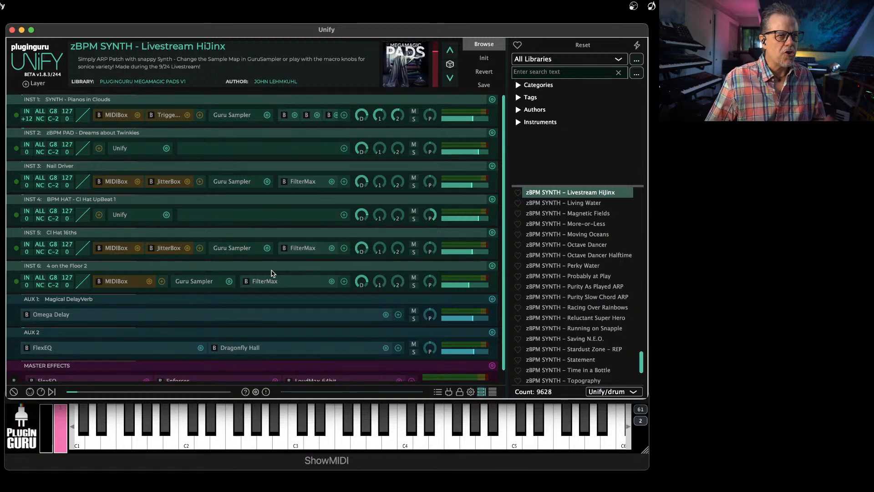
Step: Set the LFO in the 4 on the Floor 2 layer's Guru Sampler to one-shot, Uni polarity and the Custom waveform
left_click(196, 280)
left_click(228, 240)
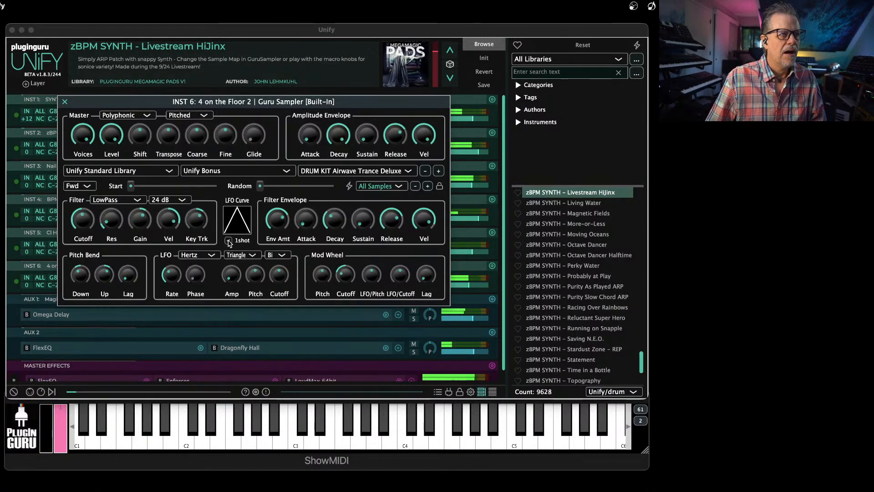
left_click(278, 257)
left_click(275, 271)
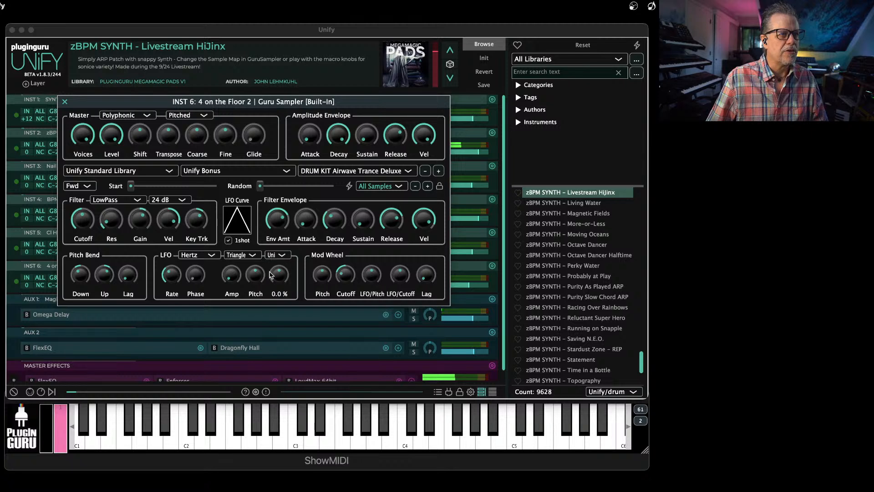
left_click(240, 255)
left_click(240, 317)
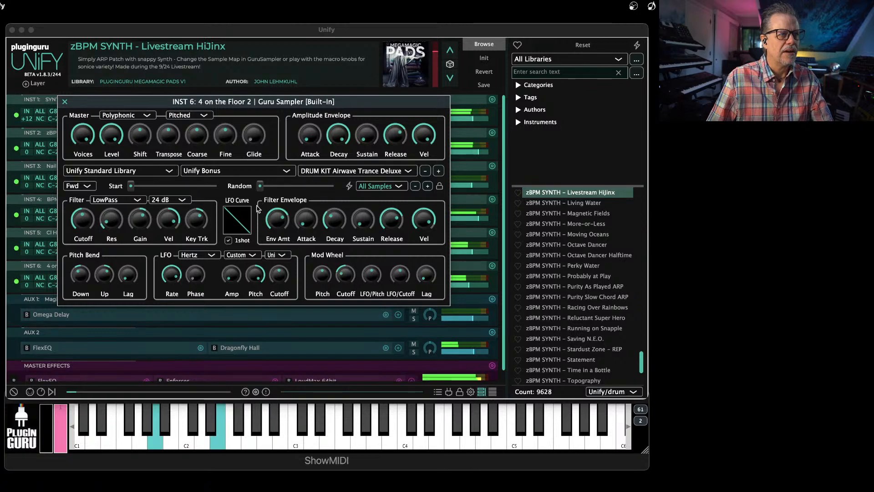
Step: Bend the custom LFO curve into a steep decay, add a point near its start, and close the kick's sampler
left_click(241, 228)
left_click_drag(223, 345, 185, 459)
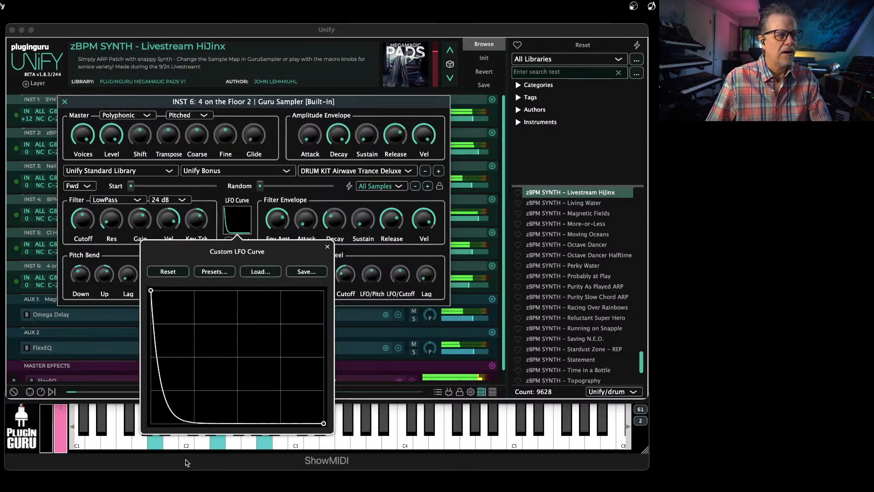
left_click(248, 216)
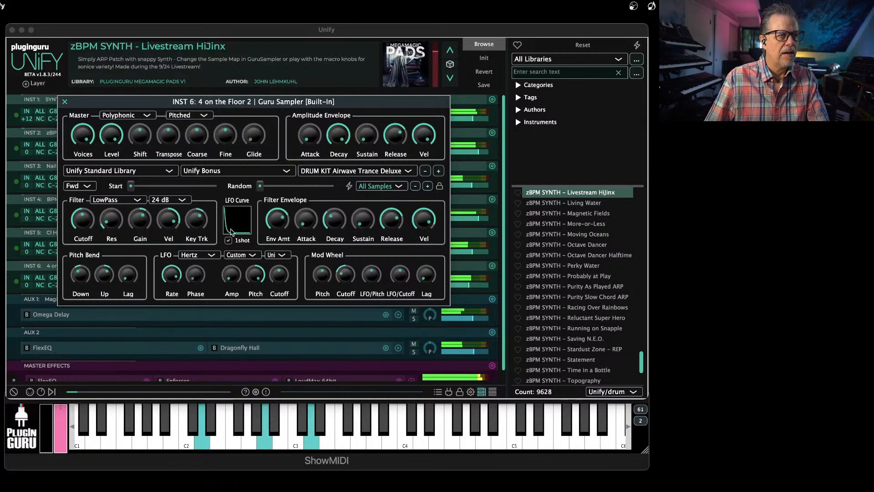
left_click(234, 221)
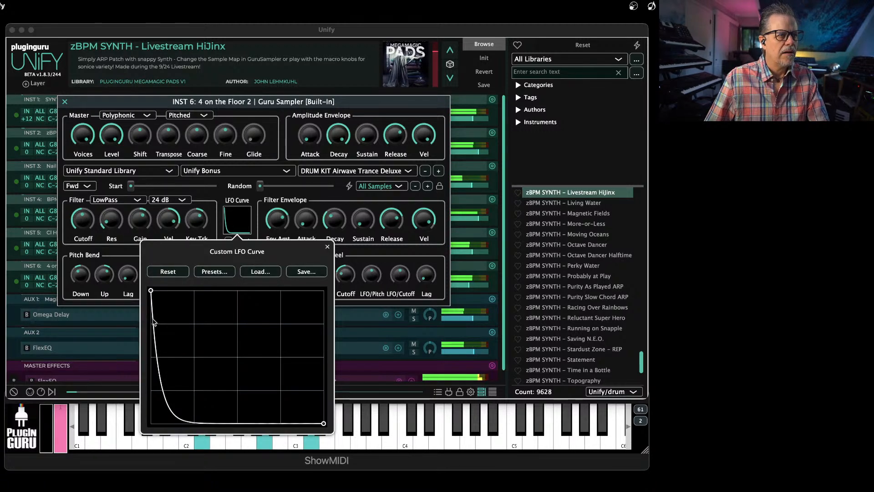
mouse_move(153, 321)
left_mouse_down()
mouse_move(156, 294)
mouse_move(155, 311)
left_mouse_up()
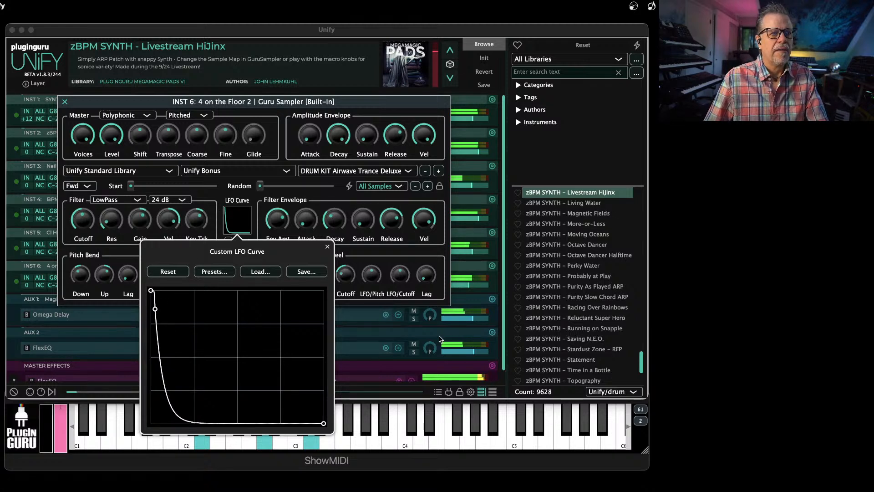
left_click(65, 102)
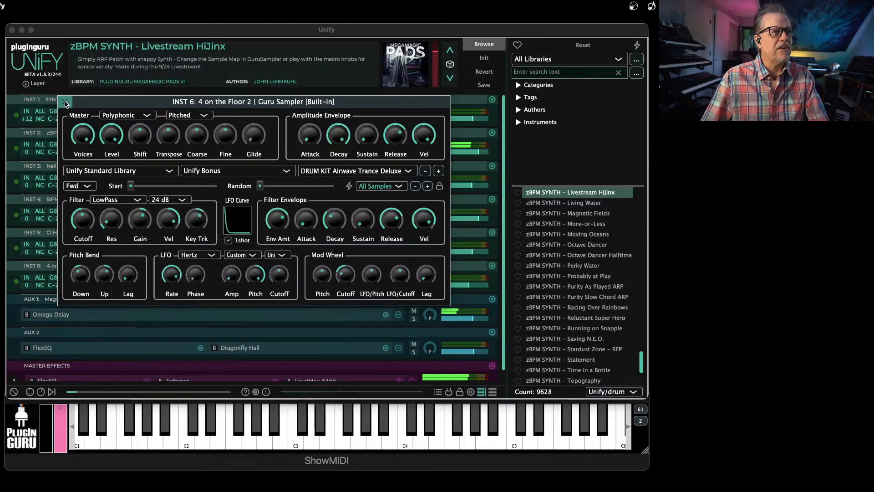
left_click(65, 102)
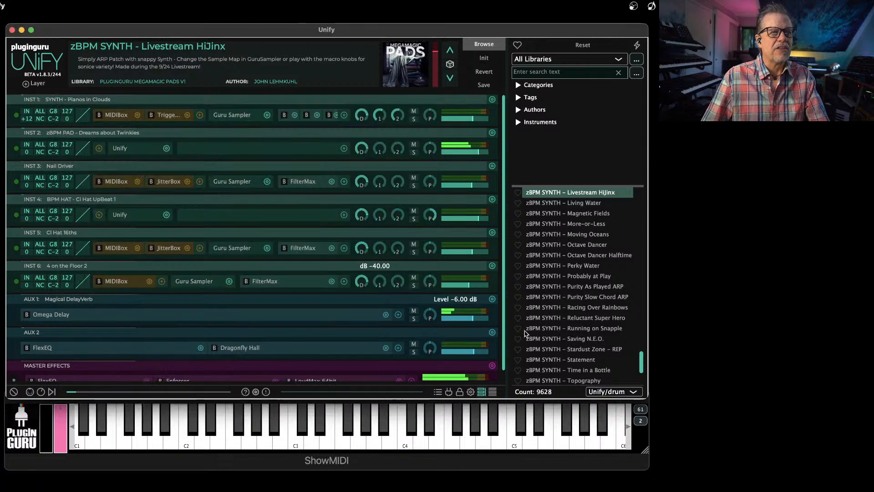
Step: Solo the 4 on the Floor 2 layer, raise its sampler's LFO pitch amount, and turn solo off again
left_click(414, 286)
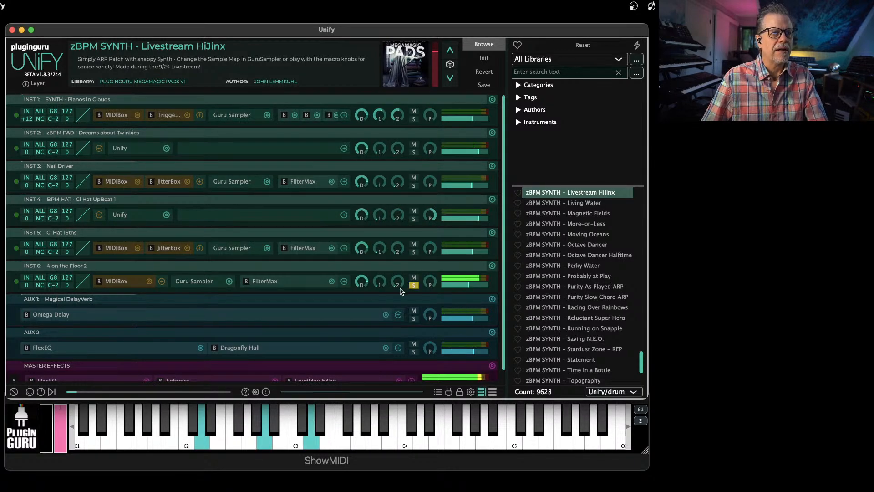
left_click(193, 282)
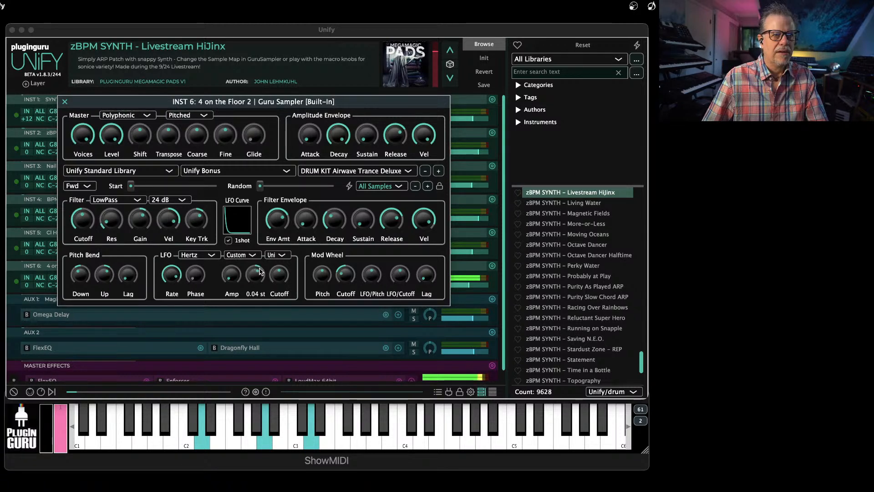
left_click_drag(261, 265, 261, 228)
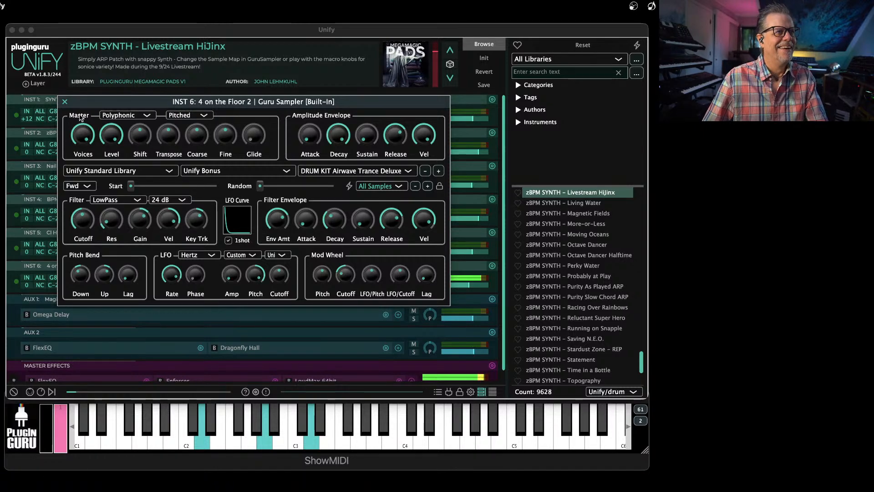
left_click(65, 101)
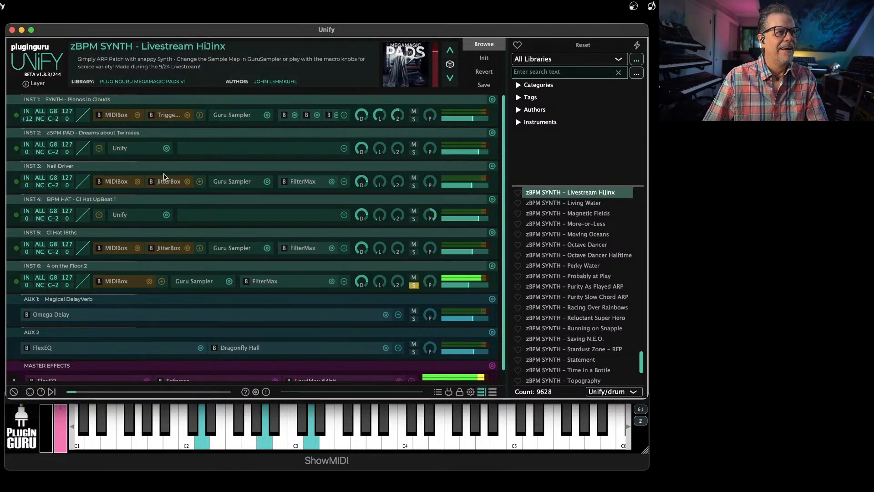
left_click(413, 285)
mouse_move(458, 287)
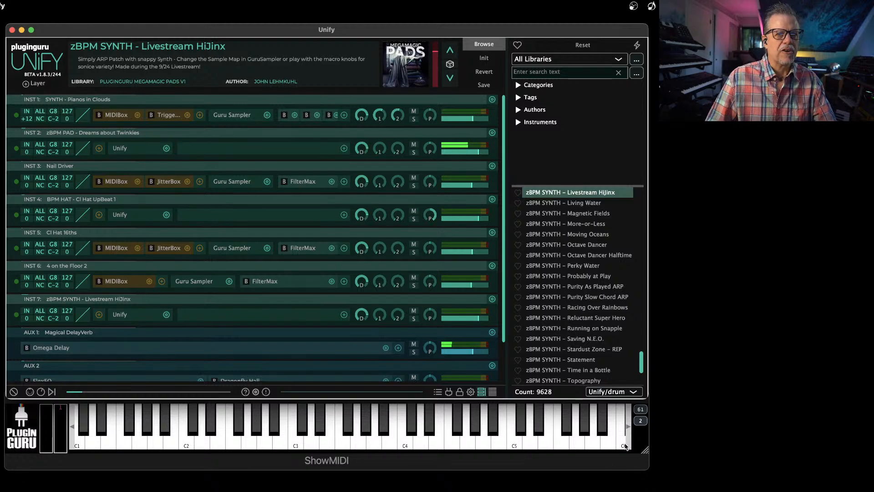
Step: Switch the patch browser's loading mode to Normal and reload the zBPM SYNTH - Livestream HiJinx patch
left_click(613, 391)
left_click(607, 402)
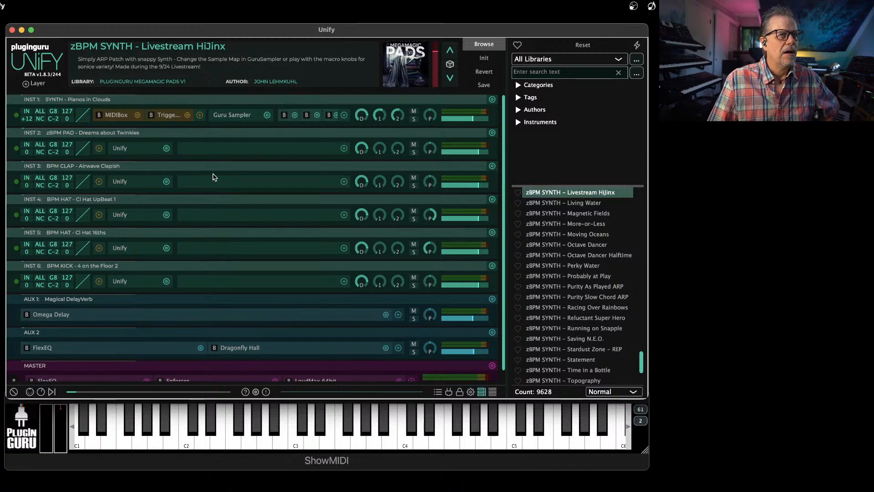
mouse_move(447, 158)
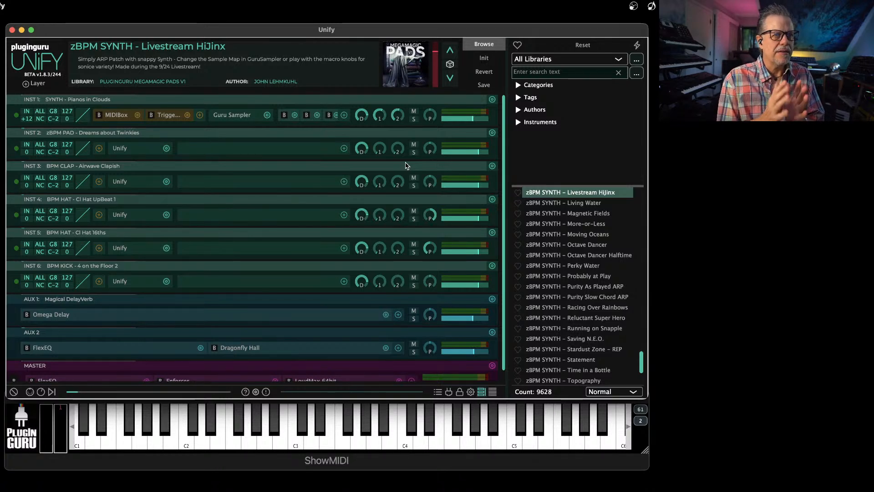
Step: Limit the patch browser to the Unify Standard Library and load LATCH SPLIT - Piano Rain
left_click(560, 60)
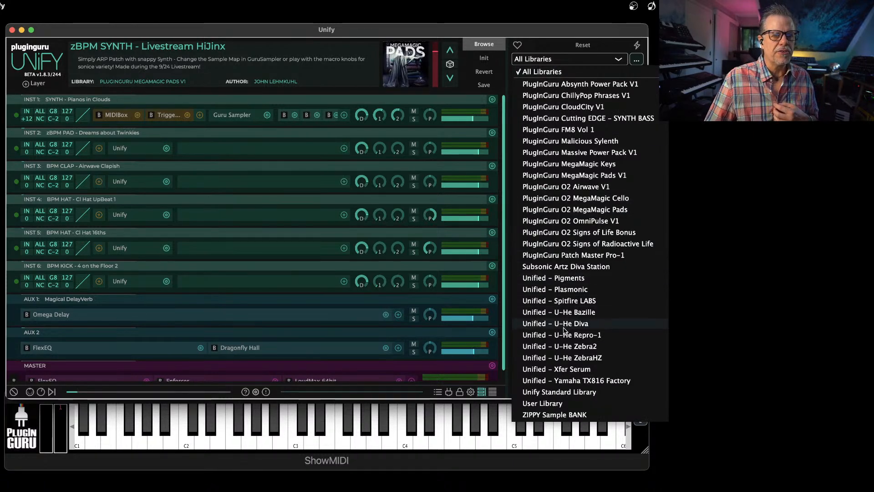
left_click(565, 393)
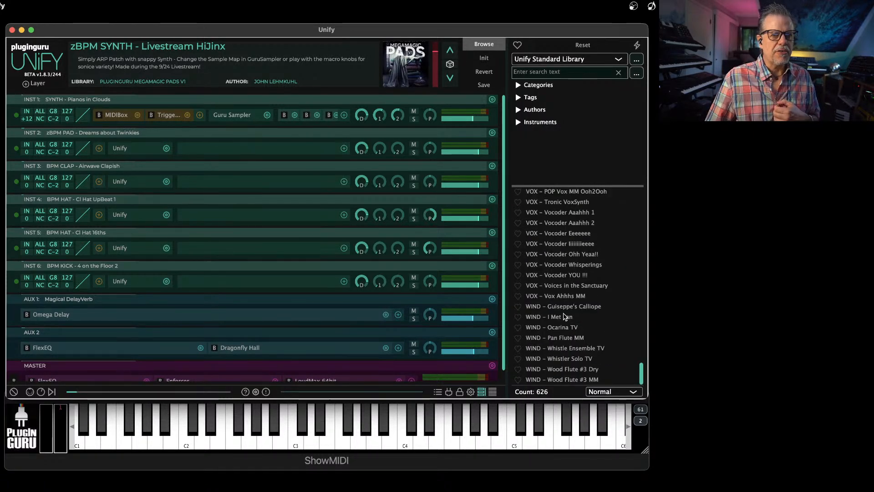
scroll(565, 319, "up", 10)
scroll(561, 304, "up", 15)
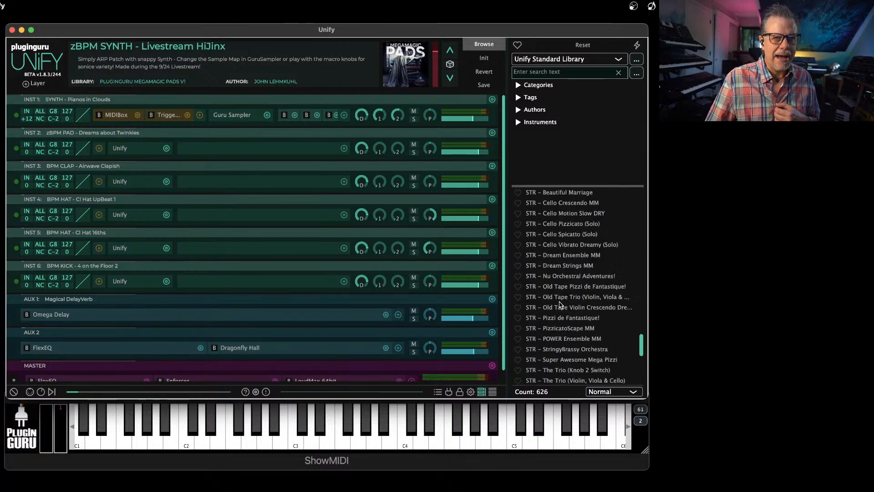
scroll(560, 301, "up", 15)
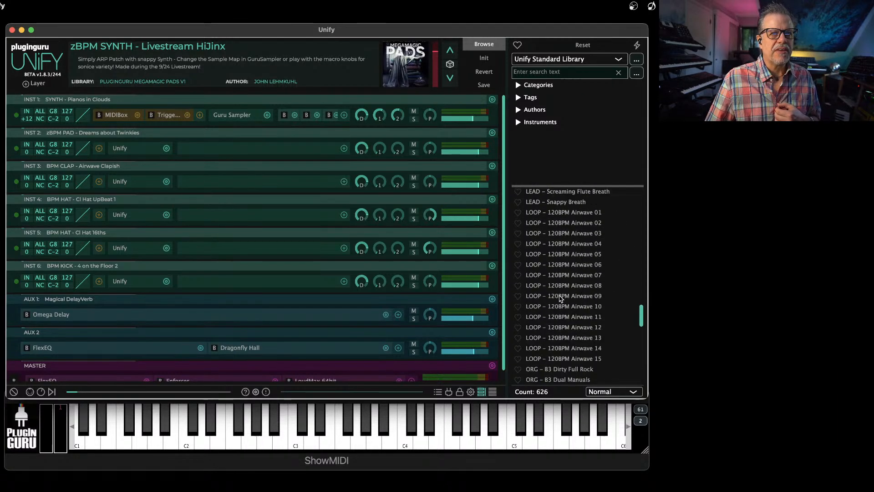
scroll(561, 299, "up", 5)
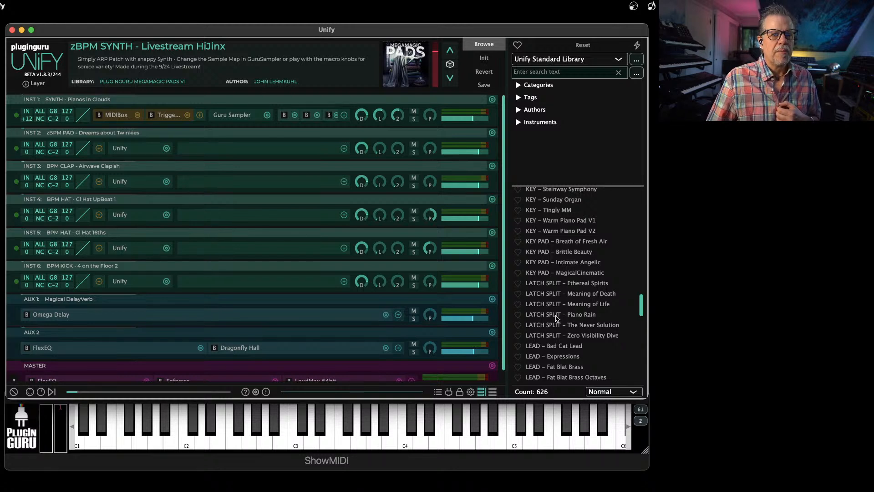
left_click(551, 315)
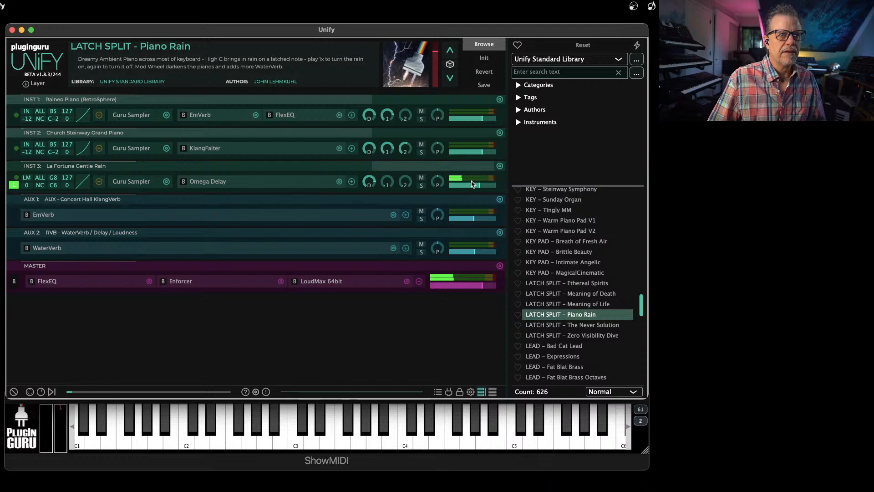
Step: Raise the La Fortuna Gentle Rain layer's level, and replace that layer with the Guru Sampler preset Plucky Klamth
mouse_move(461, 187)
left_click_drag(464, 187, 468, 187)
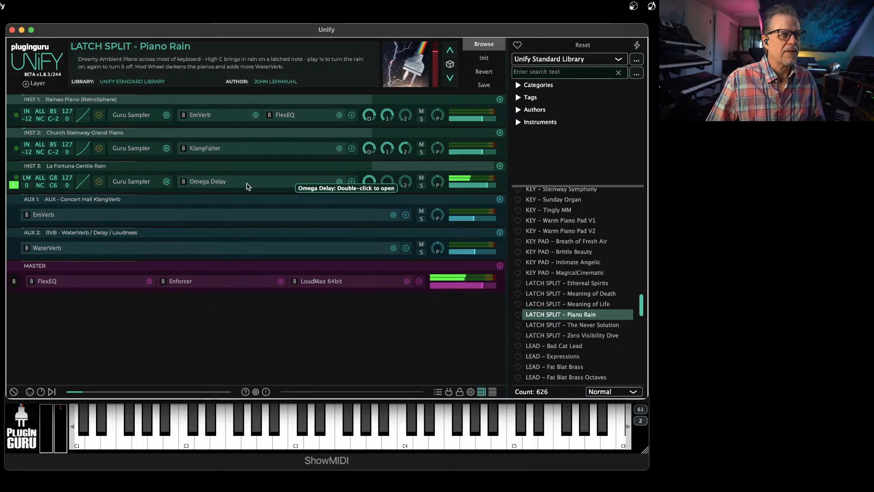
left_click(500, 167)
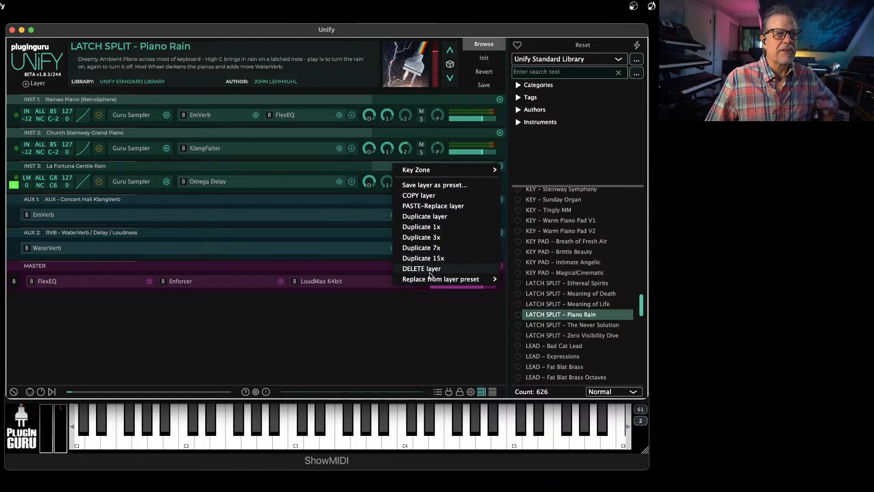
mouse_move(433, 278)
mouse_move(549, 257)
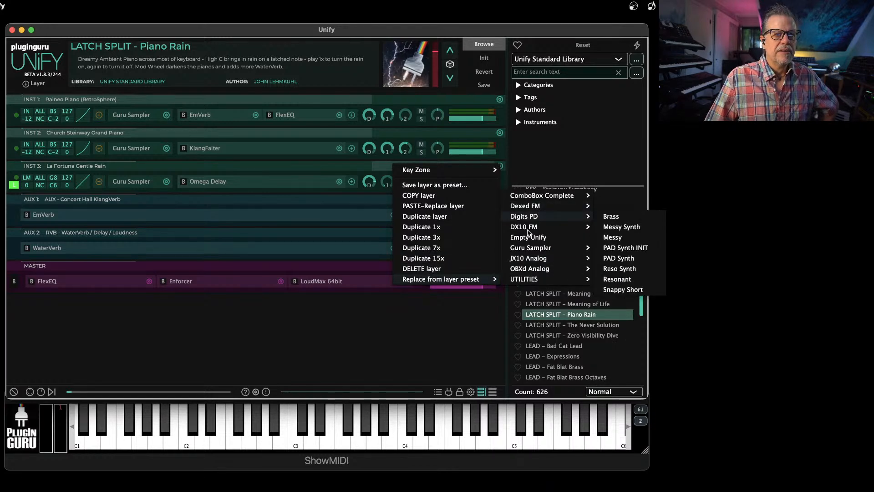
mouse_move(523, 248)
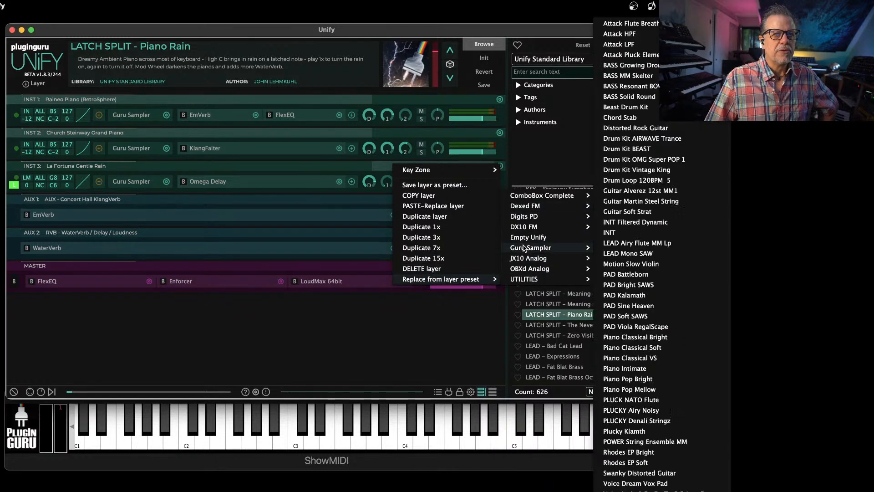
left_click(632, 432)
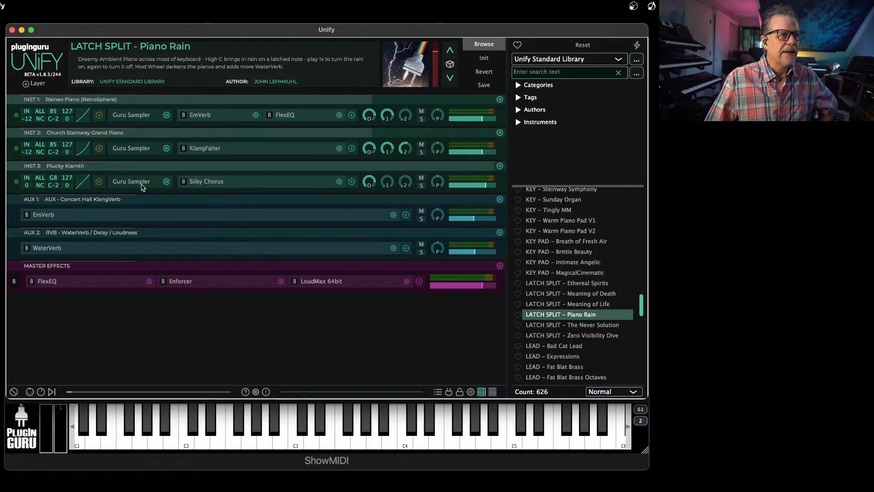
Step: Add the MIDIBox arpeggiator as a MIDI effect on the Plucky Klamth layer
left_click(100, 182)
mouse_move(150, 185)
mouse_move(255, 185)
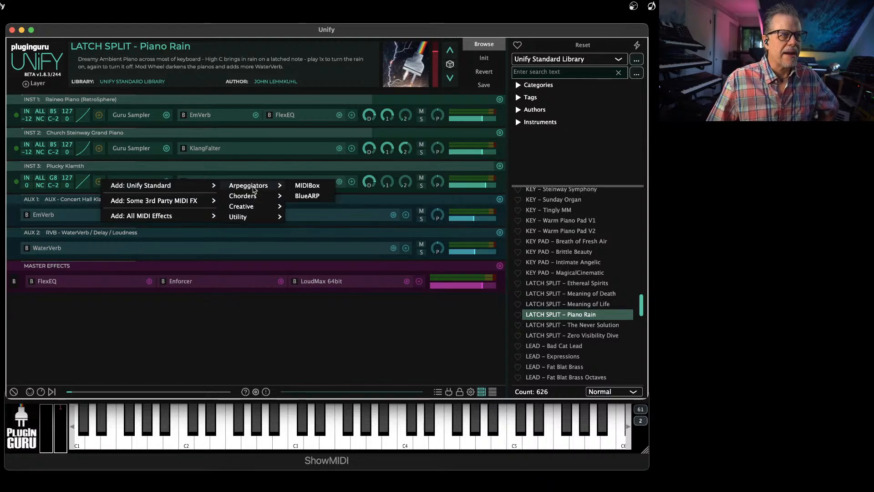
left_click(315, 186)
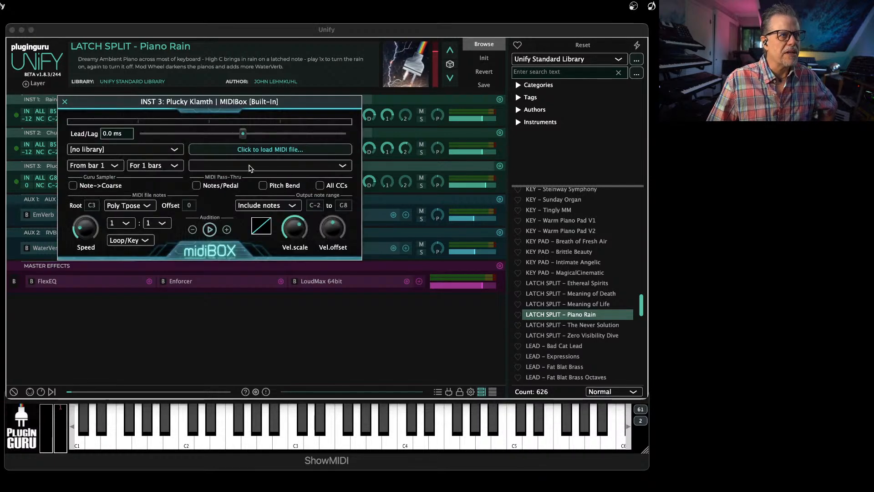
Step: Load 090-Impeccible Warrior Bottom.mid into MIDIBox from the Unify Standard Library's BBC DiscoverStation Orch Rhythms folder
left_click(97, 150)
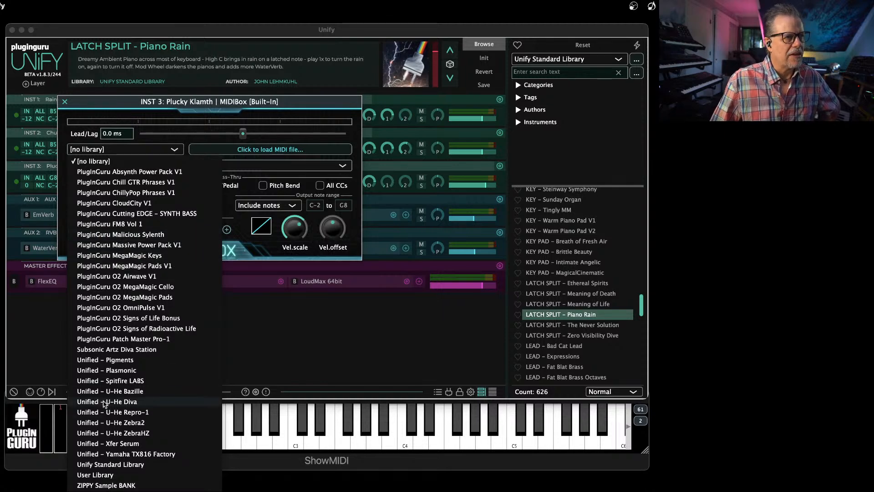
left_click(106, 464)
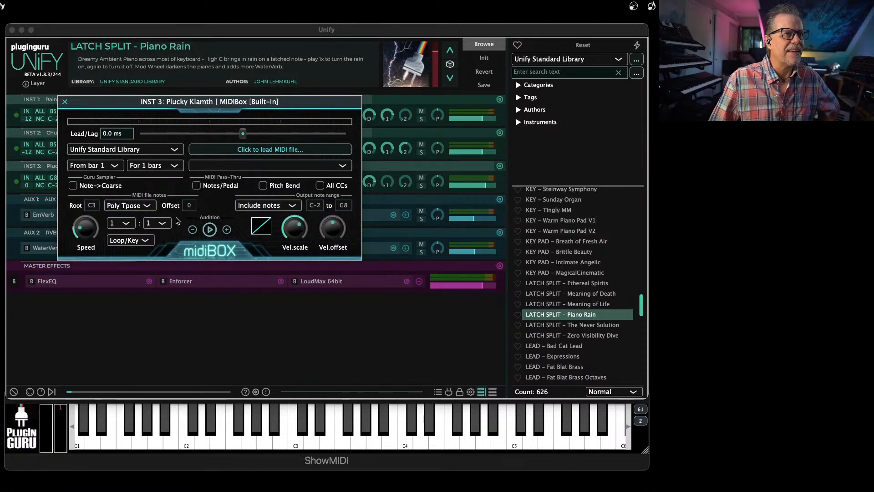
left_click(234, 149)
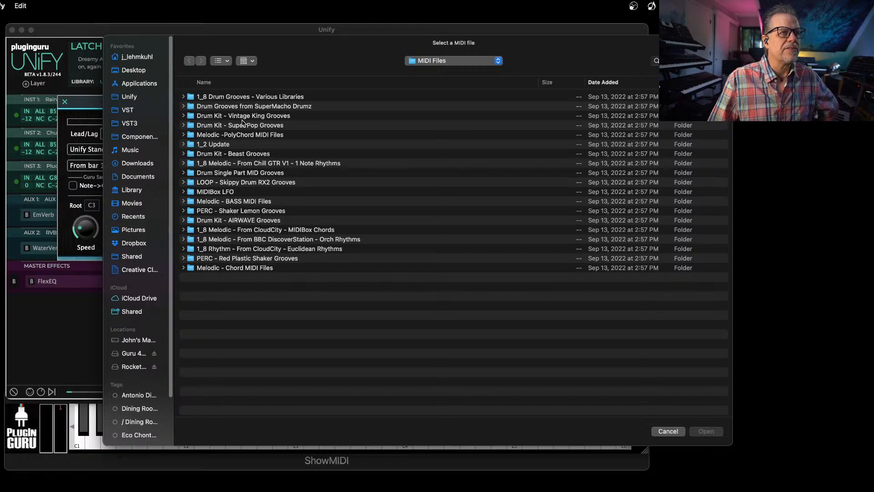
left_click(236, 83)
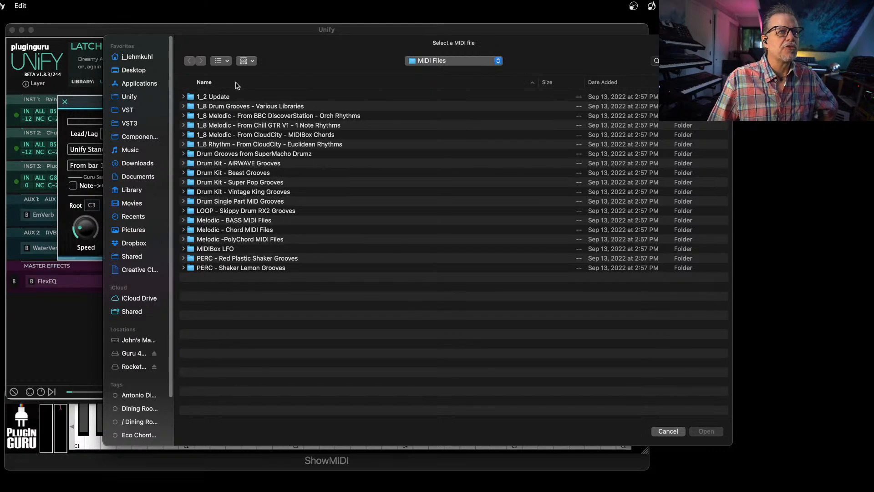
double_click(284, 116)
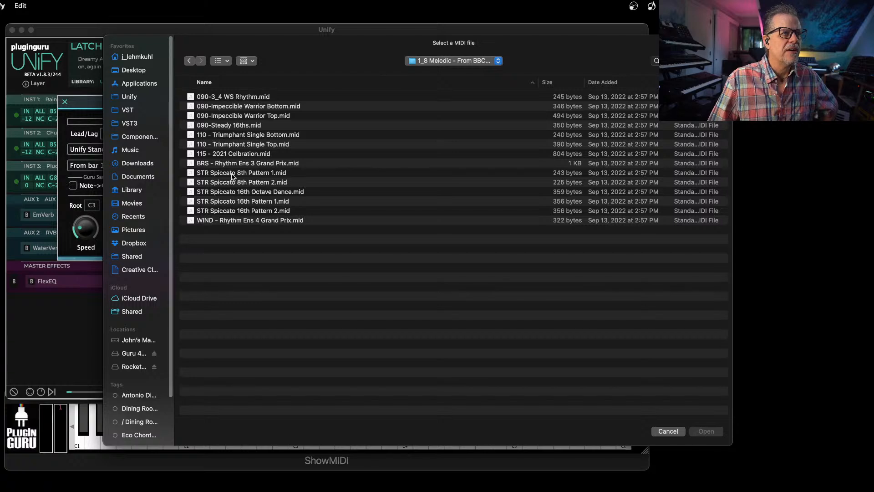
double_click(229, 109)
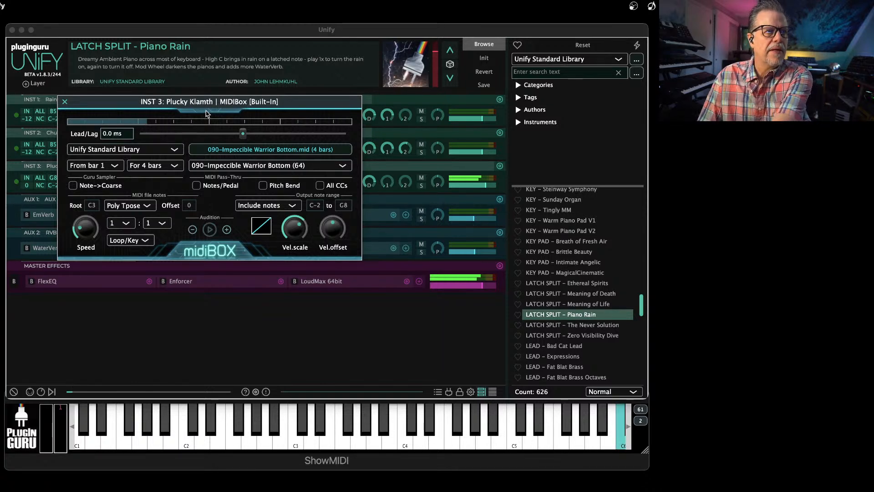
Step: Step MIDIBox forward through the MIDI files to 115 - 2021 Clebration.mid, lowering the note offset to -24 and finally -36
left_click(227, 230)
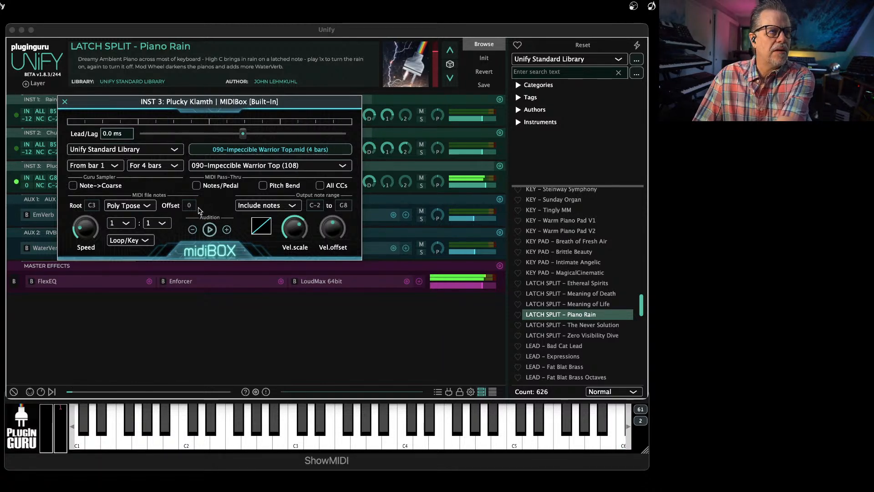
left_click_drag(188, 206, 185, 253)
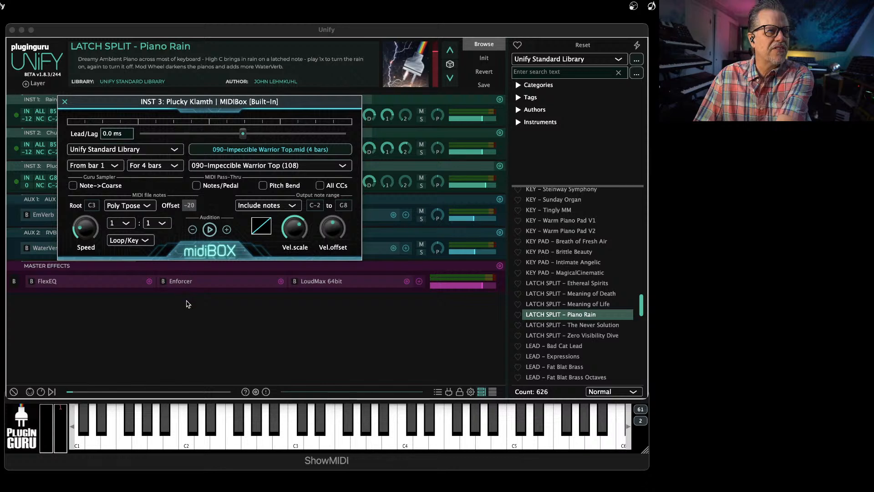
left_click(227, 230)
left_click(227, 230)
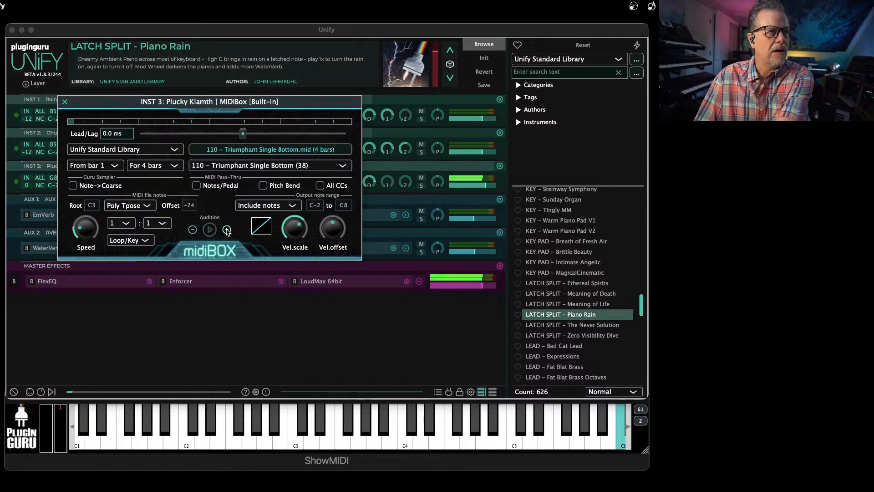
left_click(226, 230)
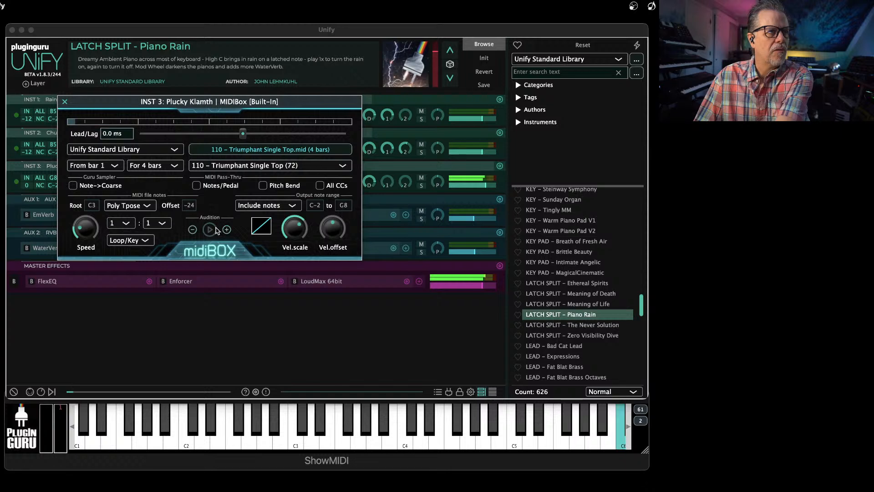
left_click(226, 230)
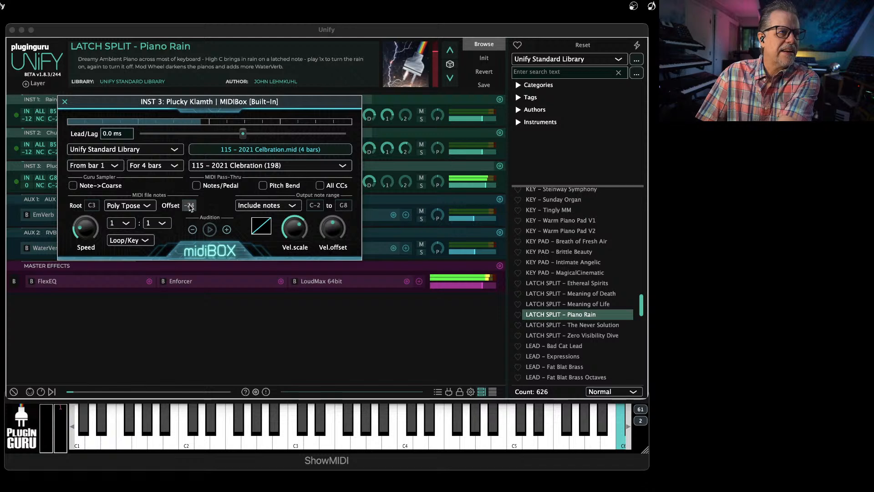
left_click_drag(189, 205, 192, 267)
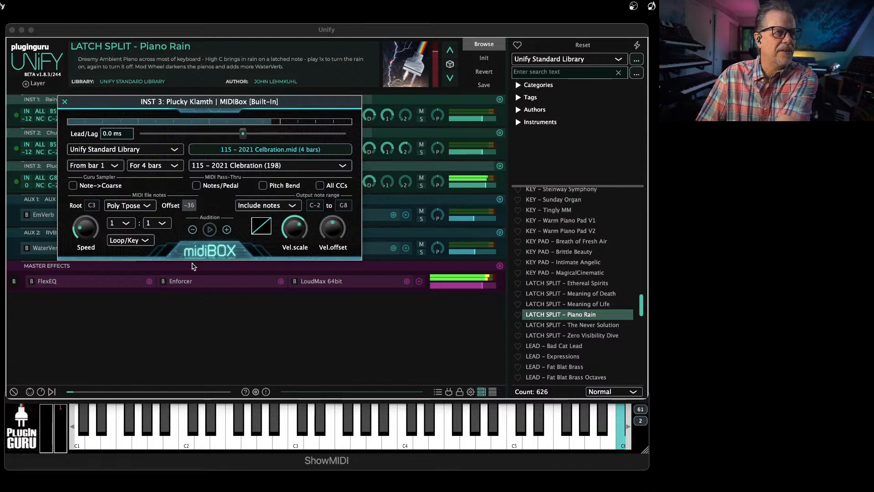
Step: Close MIDIBox and set the Plucky Klamth layer's MIDI source to MIDI IN, Mono Latch
left_click(65, 102)
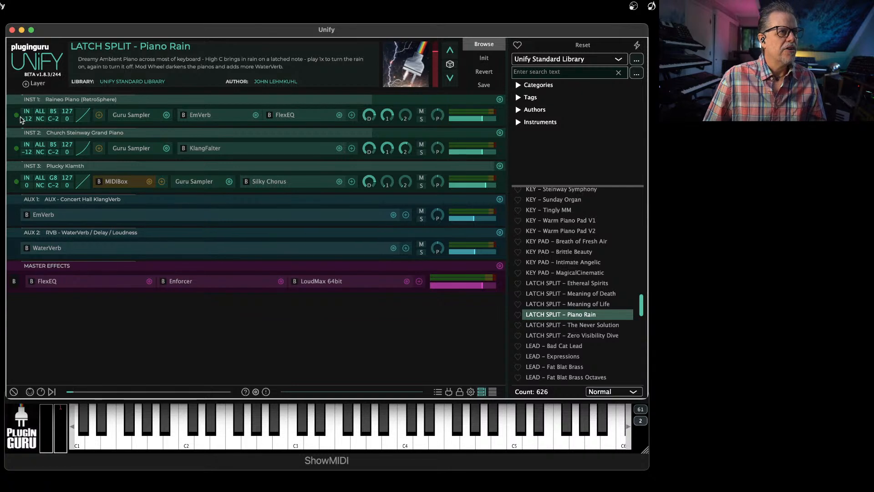
left_click(26, 182)
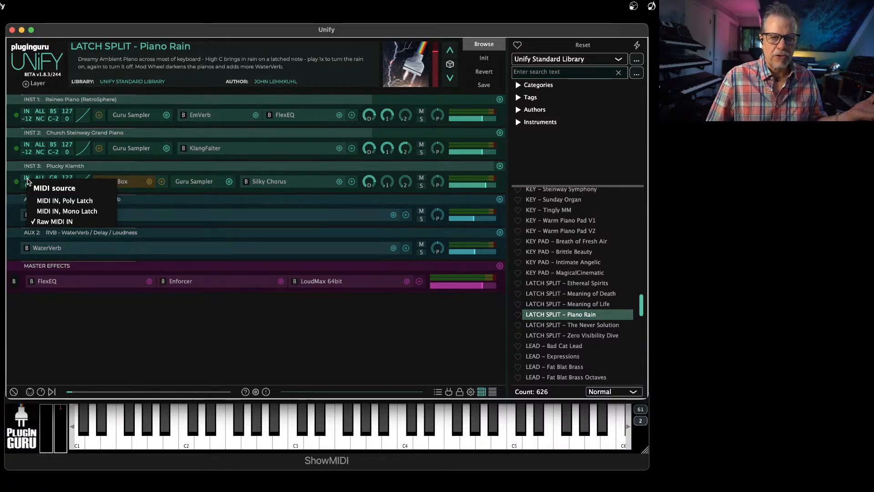
left_click(79, 212)
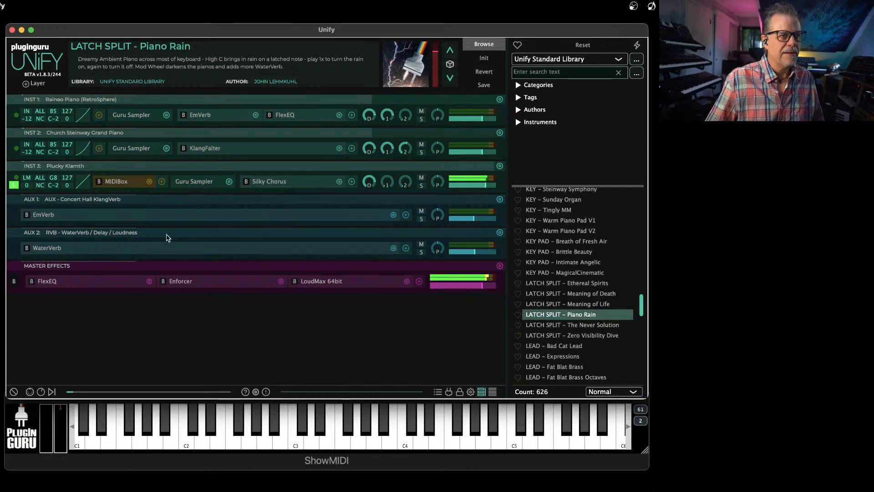
Step: Add a TriggerBox after MIDIBox on the Plucky Klamth layer and lower its trigger probability to 12 %
left_click(161, 182)
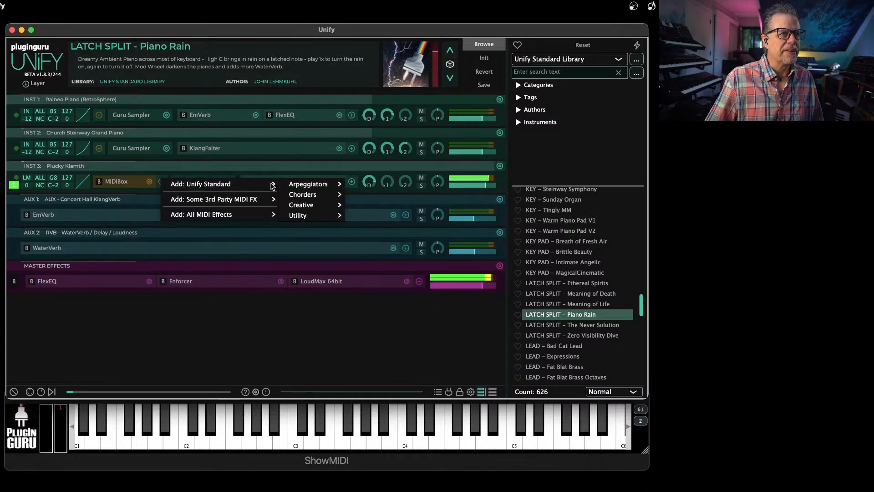
mouse_move(322, 186)
mouse_move(302, 206)
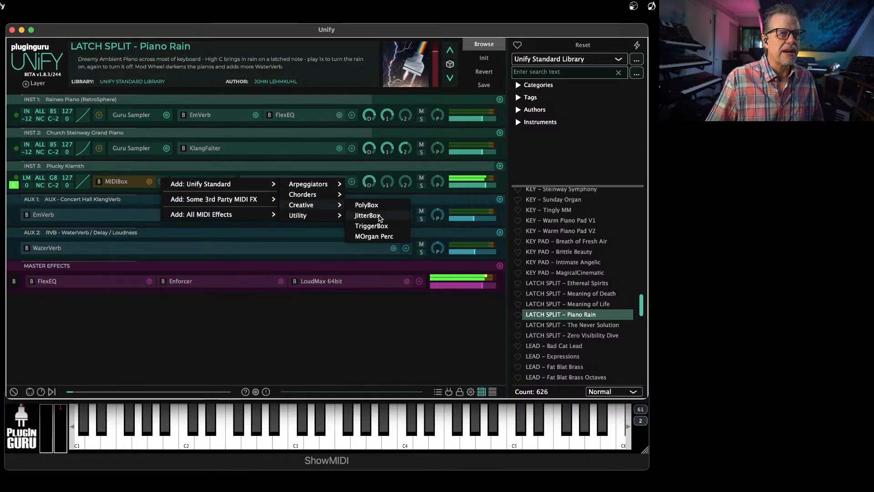
left_click(372, 226)
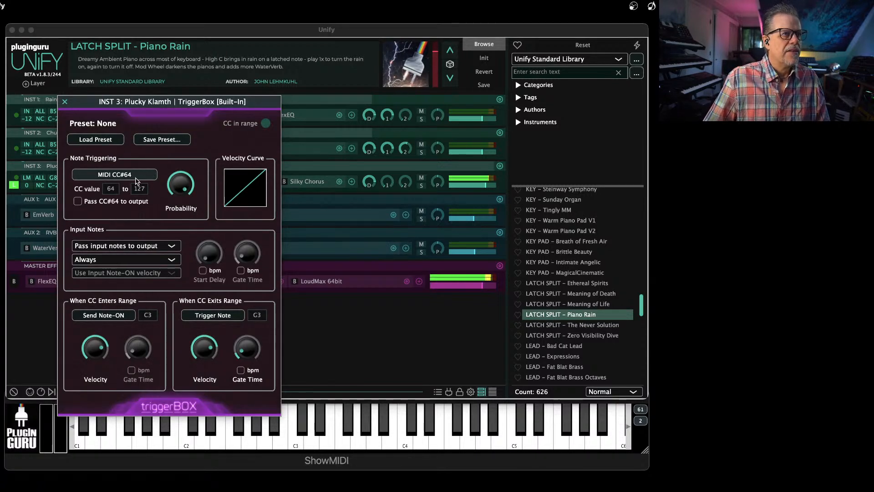
left_click_drag(181, 185, 168, 274)
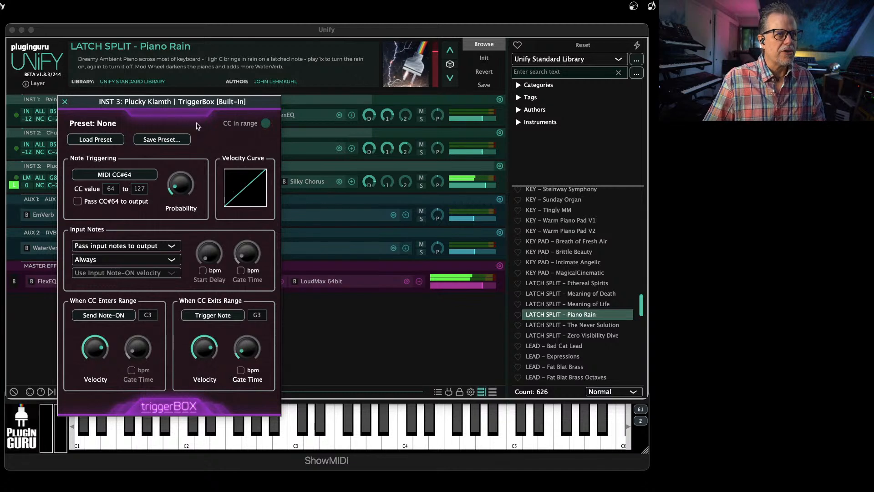
Step: Uncover the Plucky Klamth layer's MIDI effects by moving the TriggerBox window, and check its trigger probability
left_click(90, 142)
left_click(187, 122)
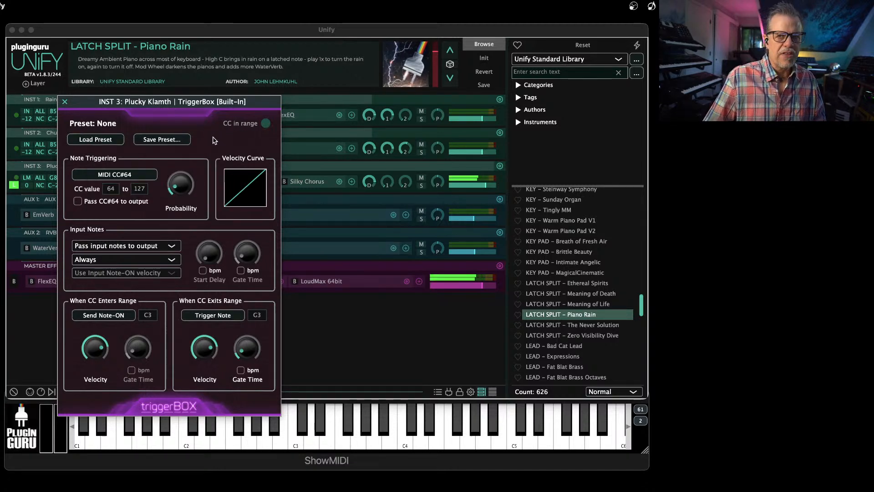
left_click_drag(241, 103, 320, 70)
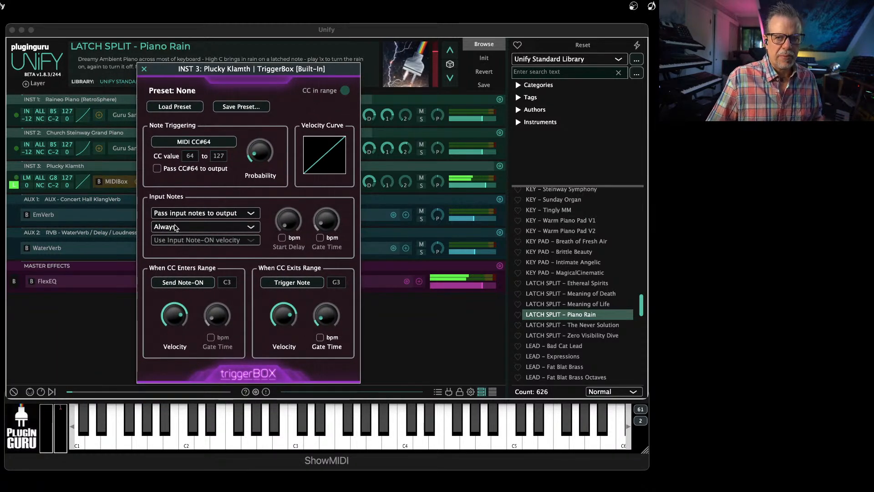
mouse_move(259, 155)
left_click_drag(260, 155, 261, 153)
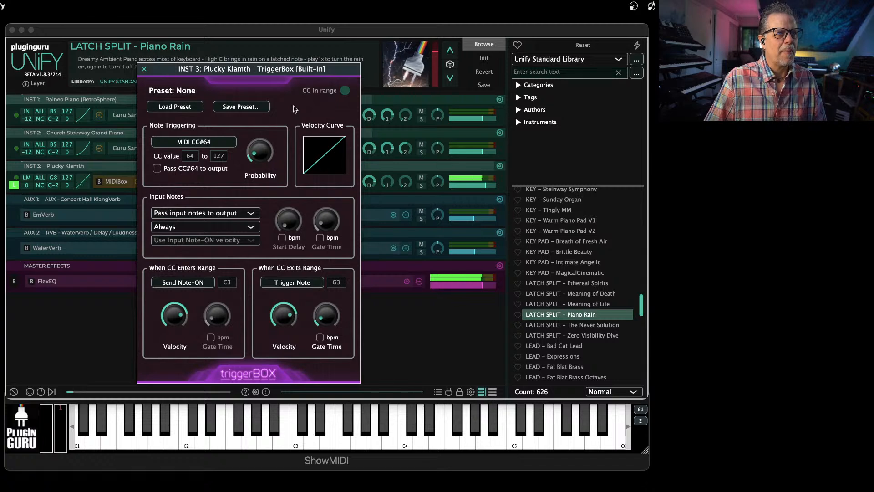
Step: Try passing TriggerBox's input notes only when the CC is in range, and restore the condition to Always
left_click(174, 227)
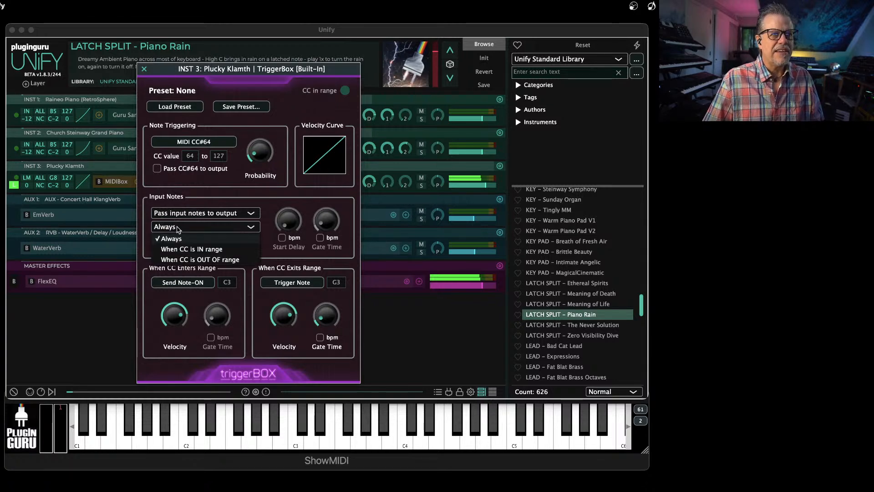
left_click(177, 249)
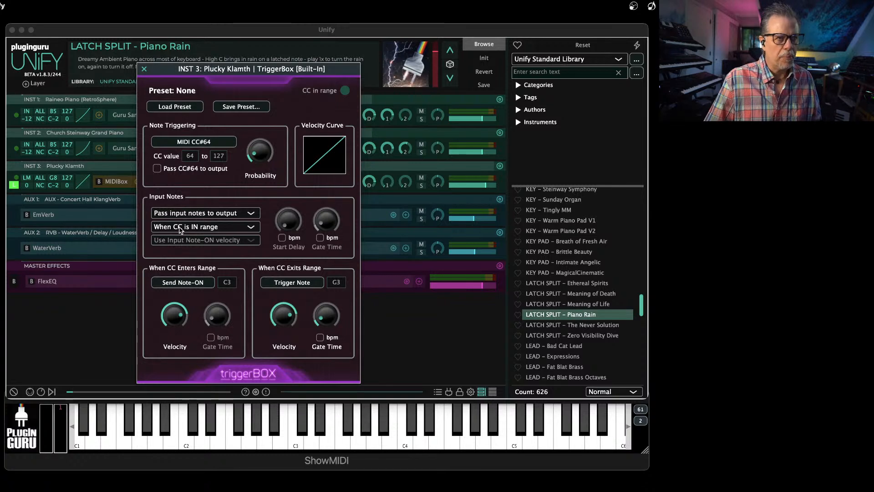
left_click(179, 227)
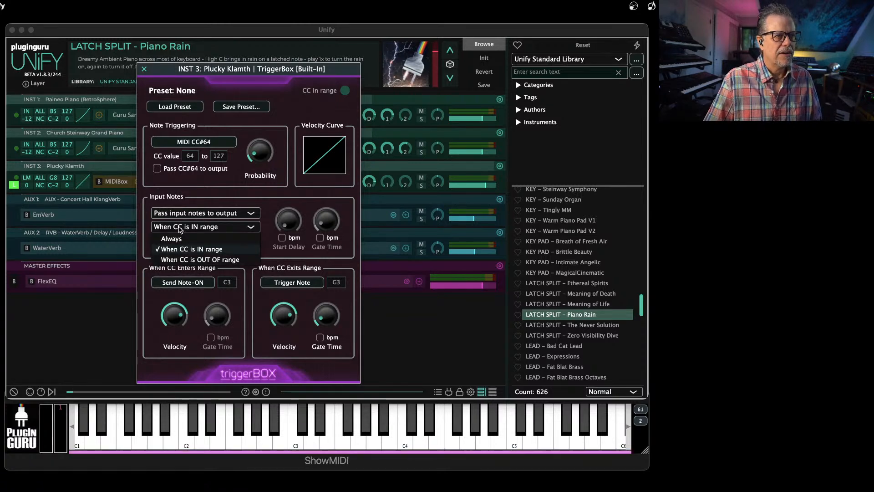
left_click(178, 239)
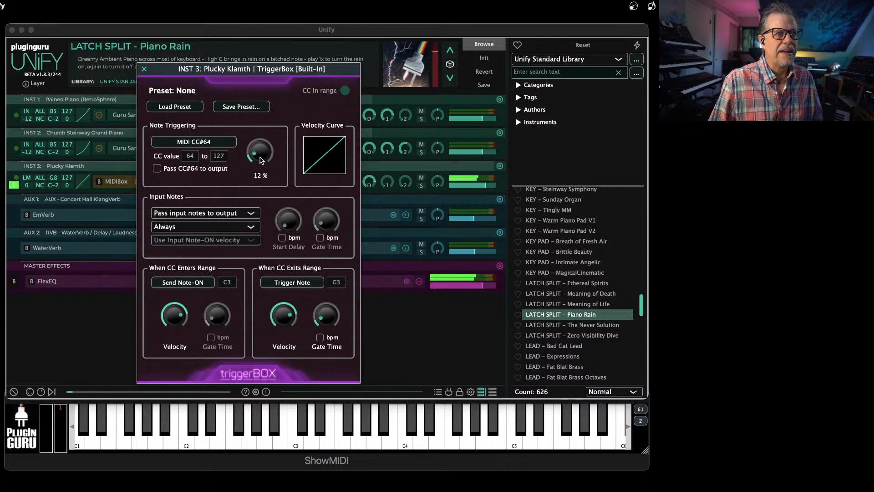
Step: Close the TriggerBox editor and add a second TriggerBox after it on the Plucky Klamth layer
left_click(144, 69)
left_click(200, 181)
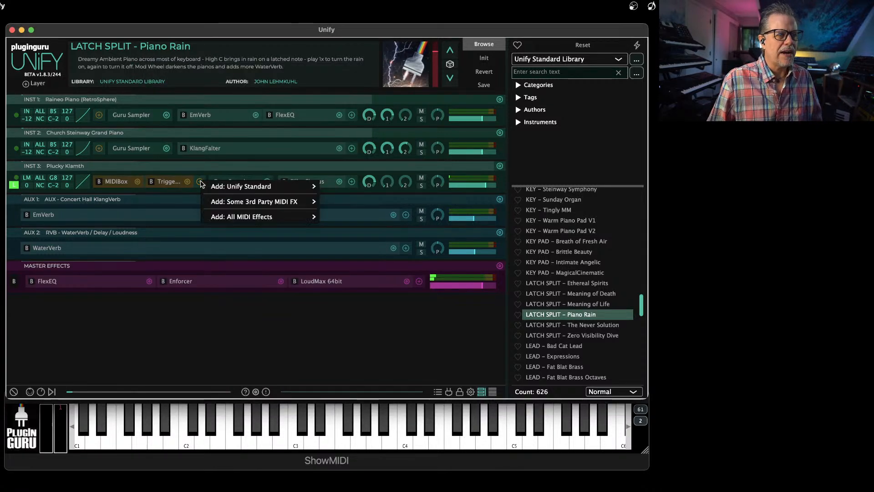
mouse_move(248, 187)
mouse_move(343, 208)
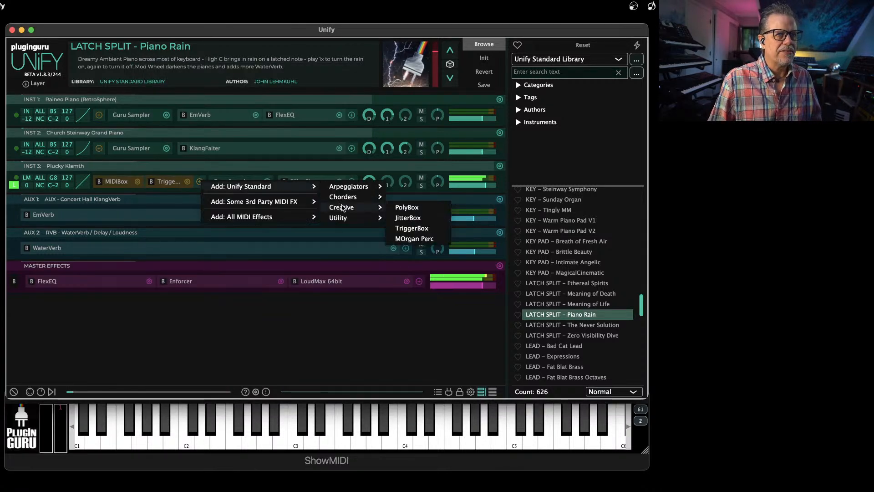
left_click(411, 230)
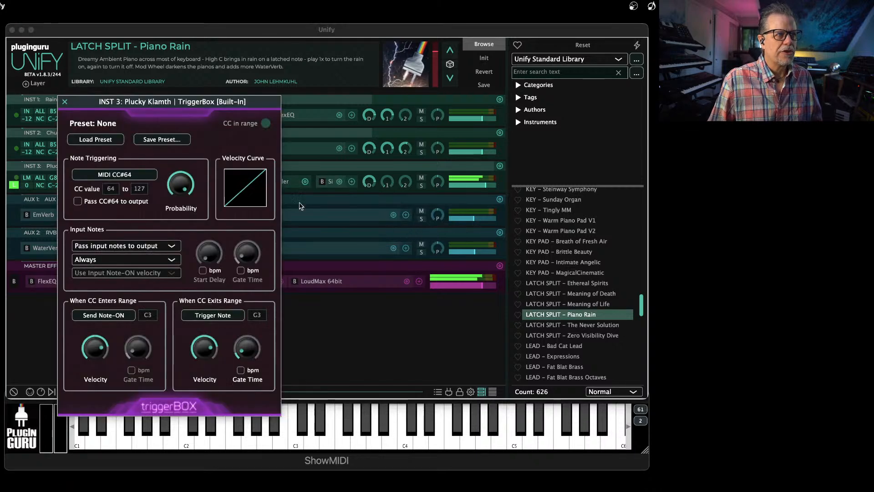
left_click(67, 102)
Step: Swap the second TriggerBox on the Plucky Klamth layer for a JitterBox
left_click(225, 182)
mouse_move(285, 190)
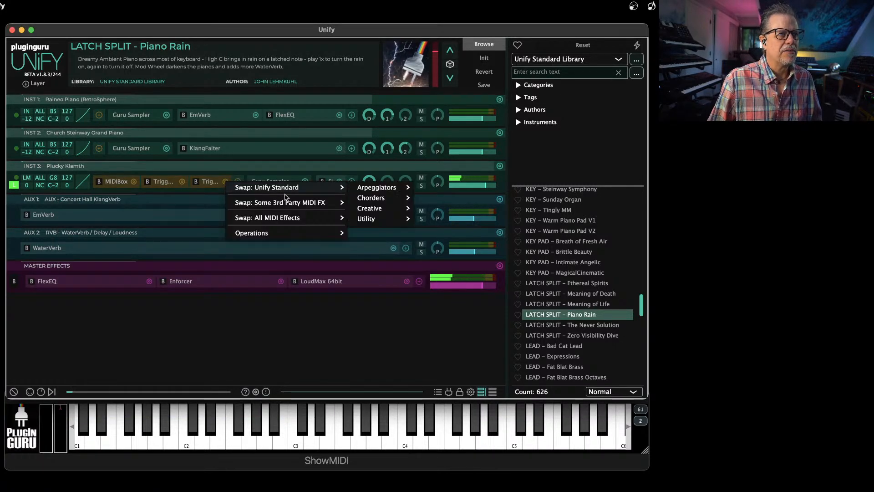
mouse_move(378, 208)
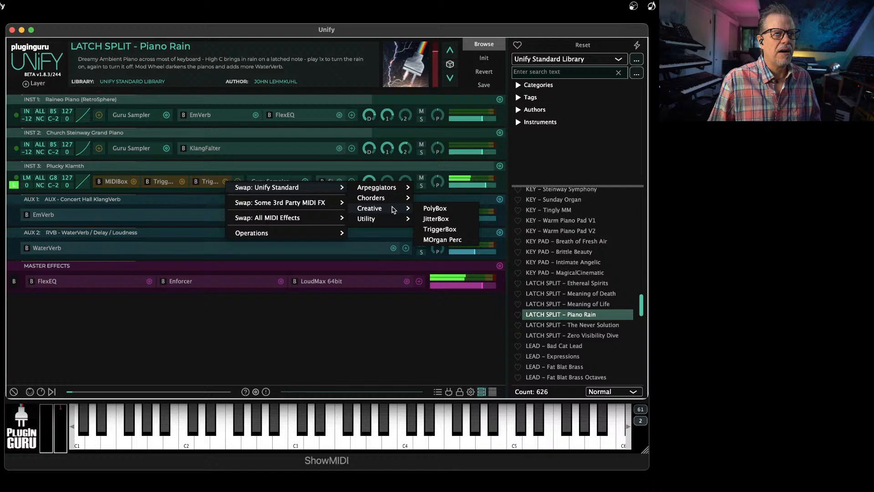
left_click(433, 219)
Step: Set JitterBox's time jitter to 1/4 +/- % with a range from -100% to +100%
left_click(114, 132)
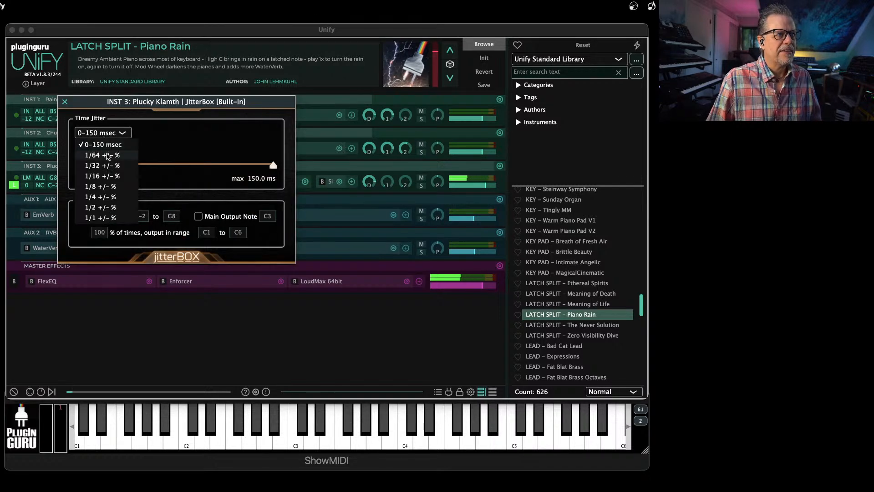
left_click(98, 196)
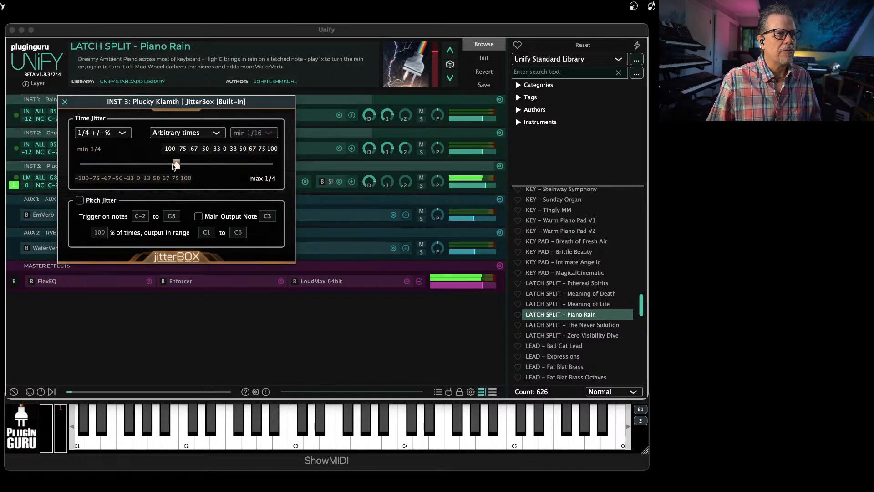
left_click_drag(175, 164, 79, 164)
left_click_drag(176, 164, 369, 169)
Step: Restrict JitterBox's time jitter to simple note times with a minimum of 1/8, and close its editor
left_click(197, 135)
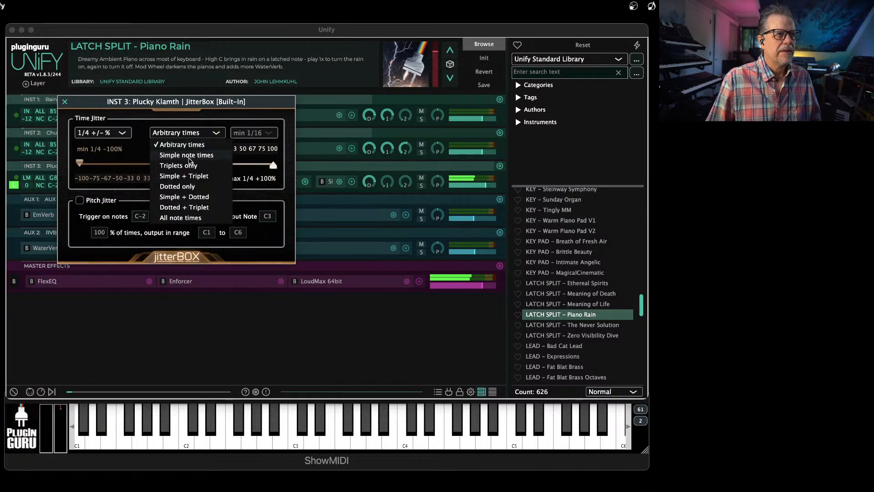
left_click(186, 155)
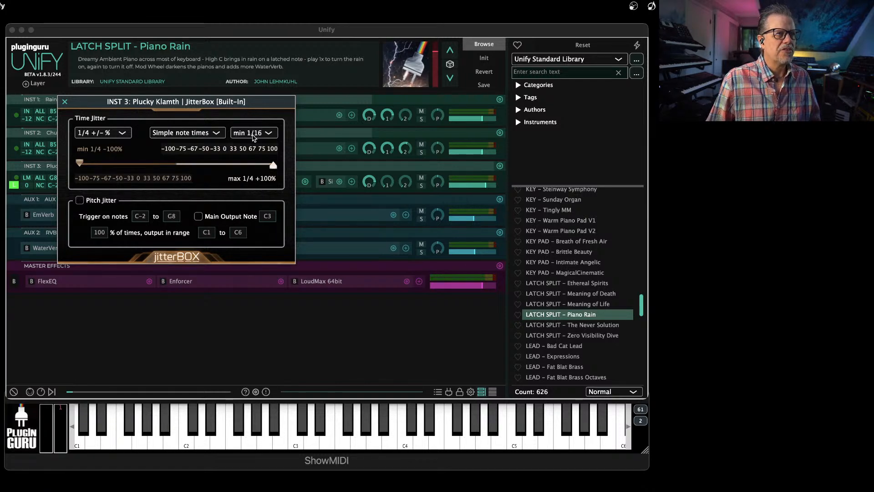
left_click(254, 135)
left_click(266, 177)
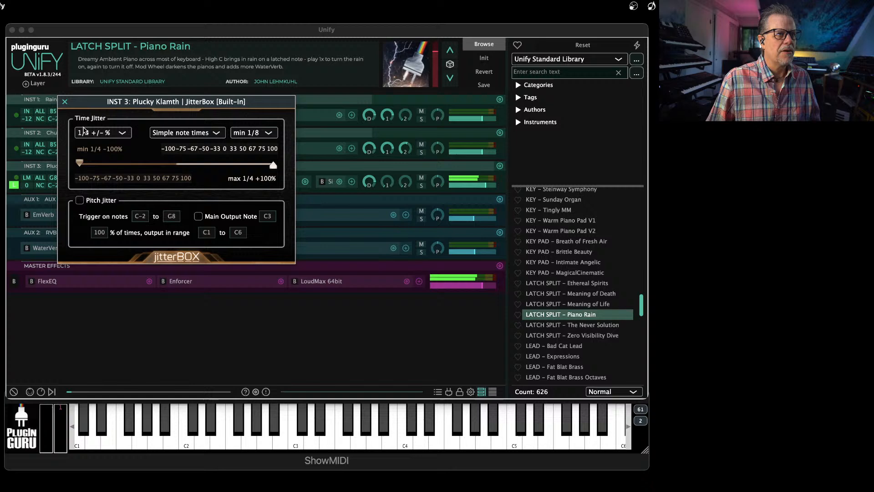
left_click(65, 102)
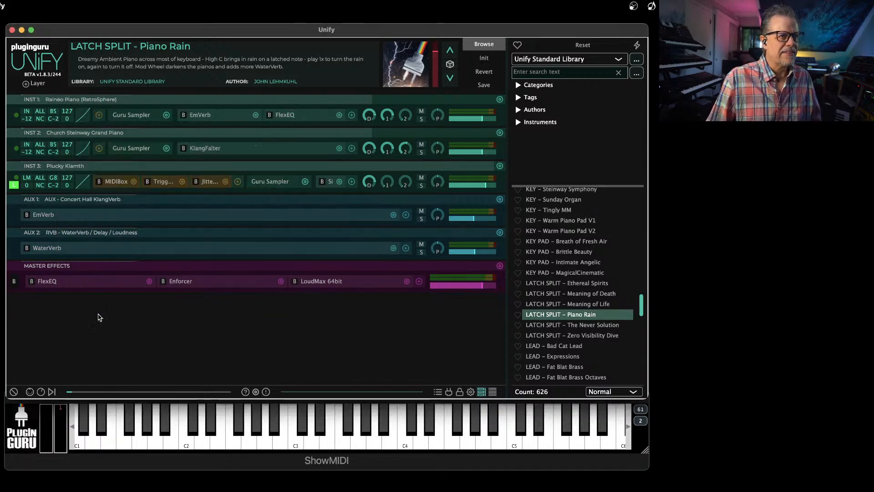
Step: Show the macro knobs and raise the trigger probability of Plucky Klamth's TriggerBox to 100 %
left_click(40, 391)
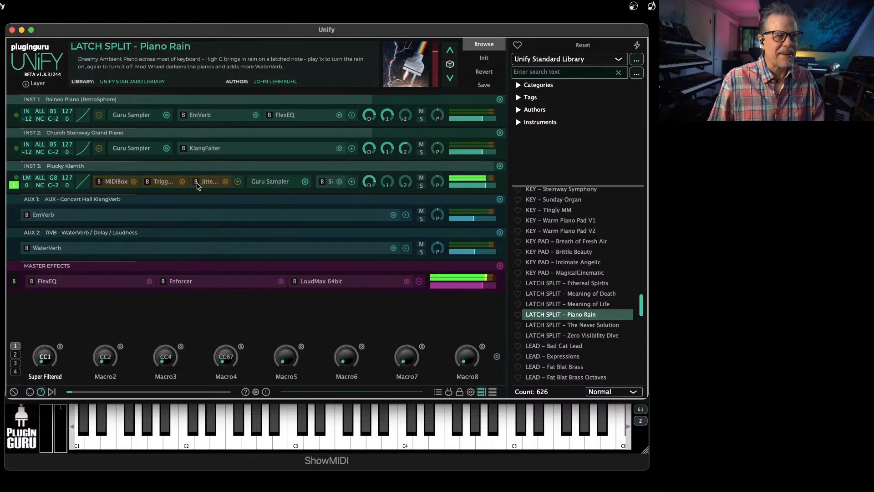
left_click(160, 182)
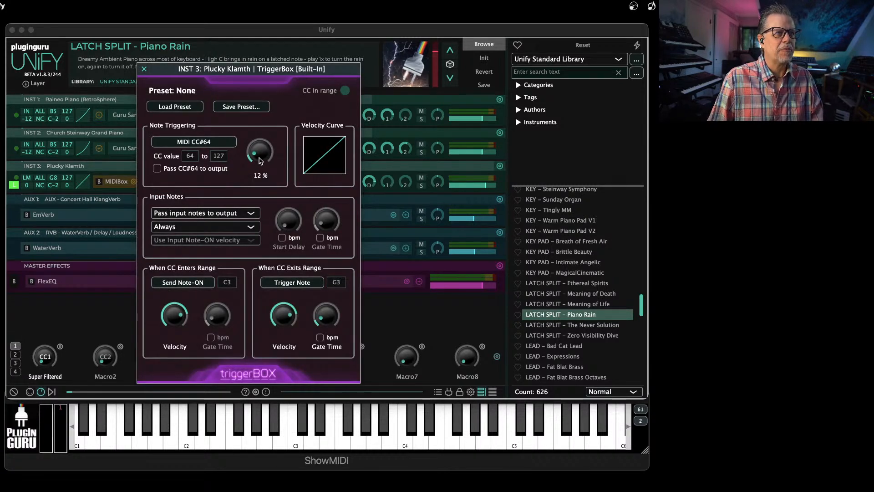
mouse_move(250, 158)
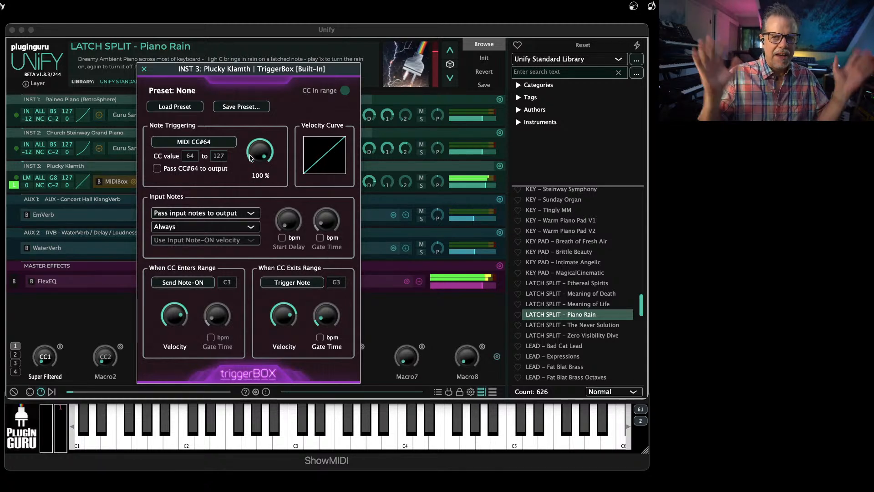
left_click(144, 69)
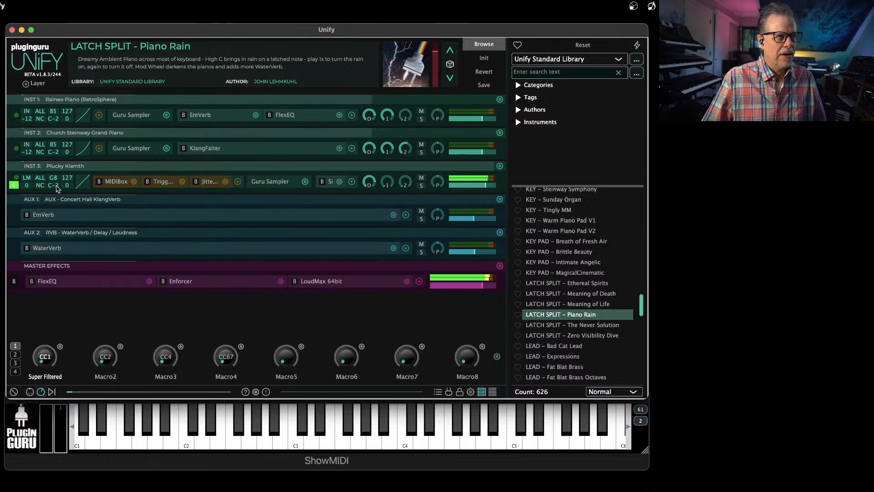
Step: Switch the Plucky Klamth layer's latch off and on again, and silence all sounding notes
left_click(15, 185)
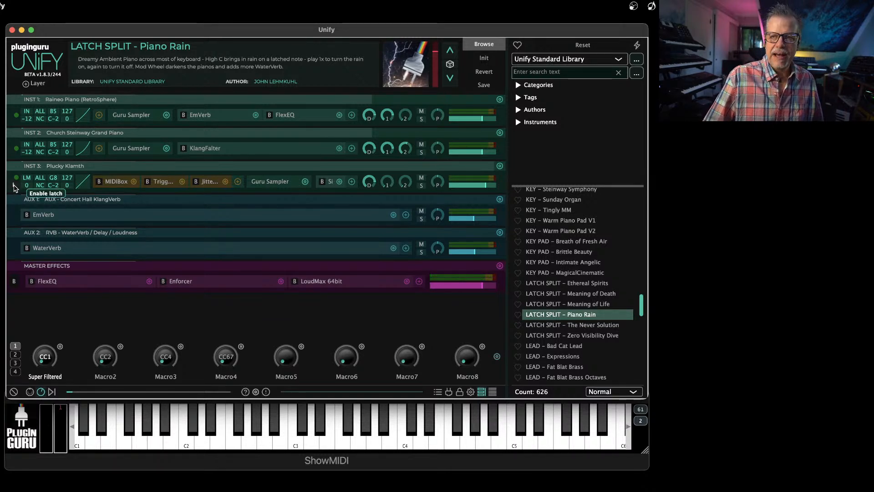
left_click(14, 185)
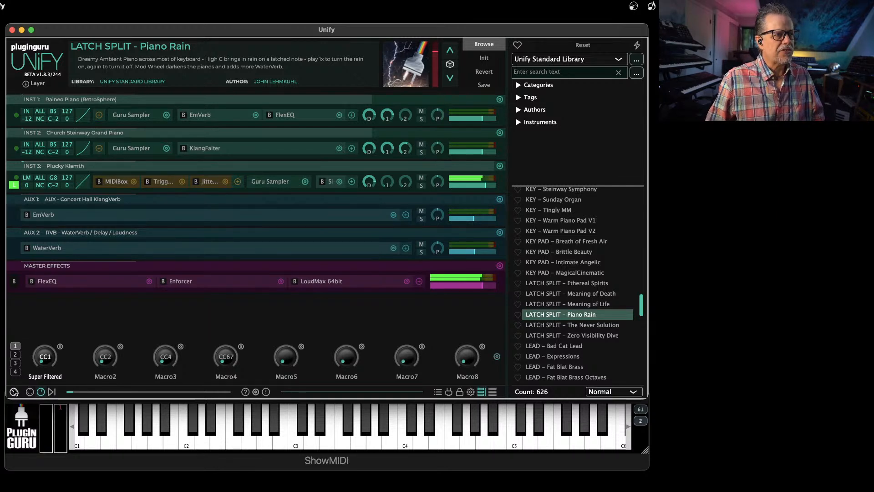
left_click(12, 391)
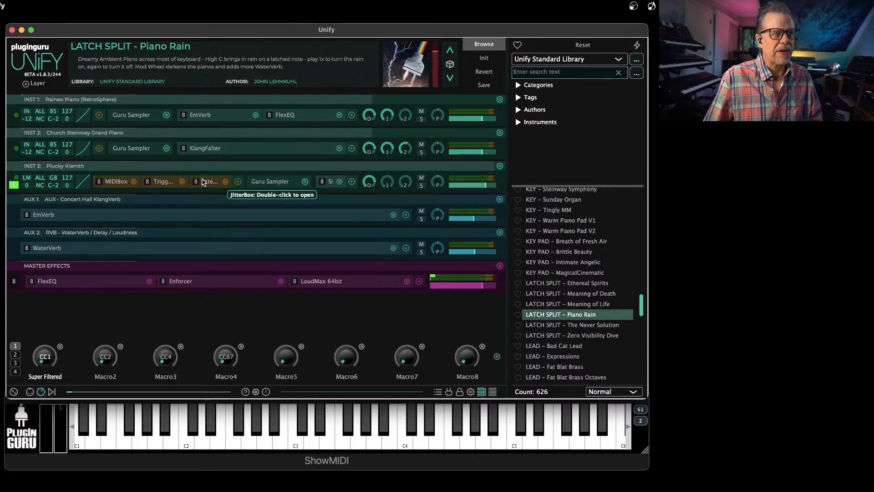
Step: Load the patches LATCH SPLIT - Meaning of Life and LATCH SPLIT - The Never Solution one after the other
left_click(576, 305)
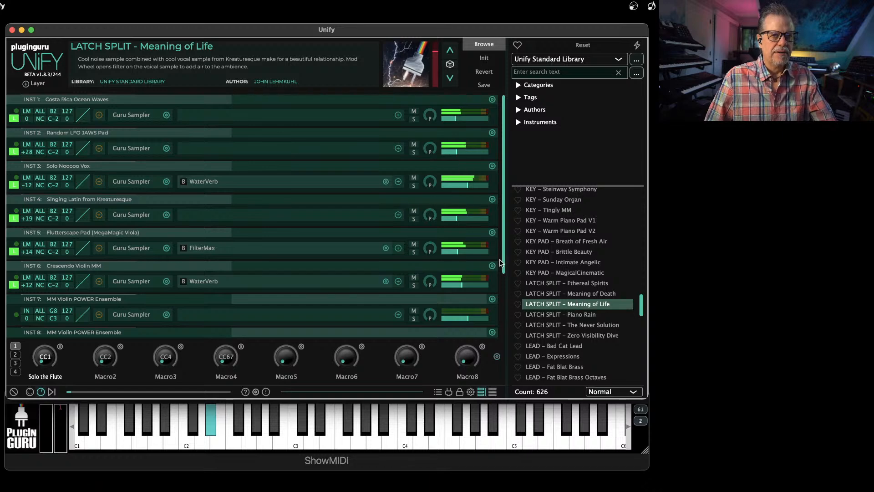
left_click(592, 326)
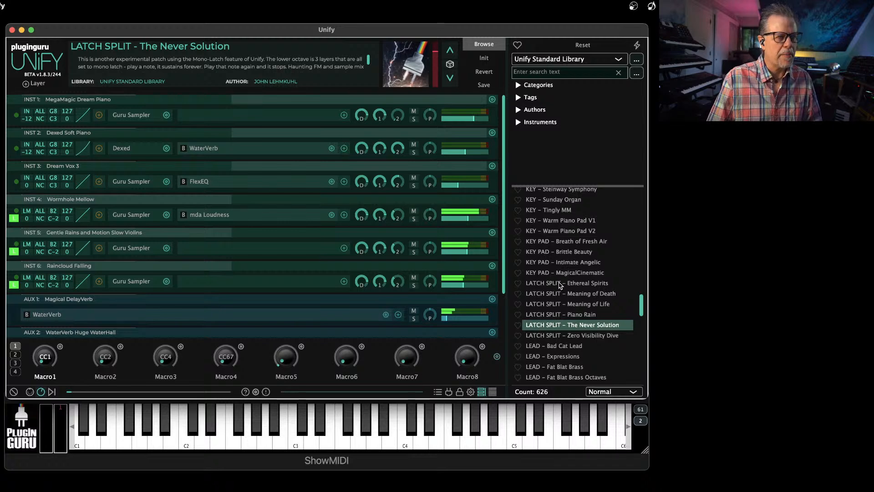
Step: Switch the patch browser to the PlugInGuru MegaMagic Pads V1 library and browse its key and pad patches
left_click(560, 62)
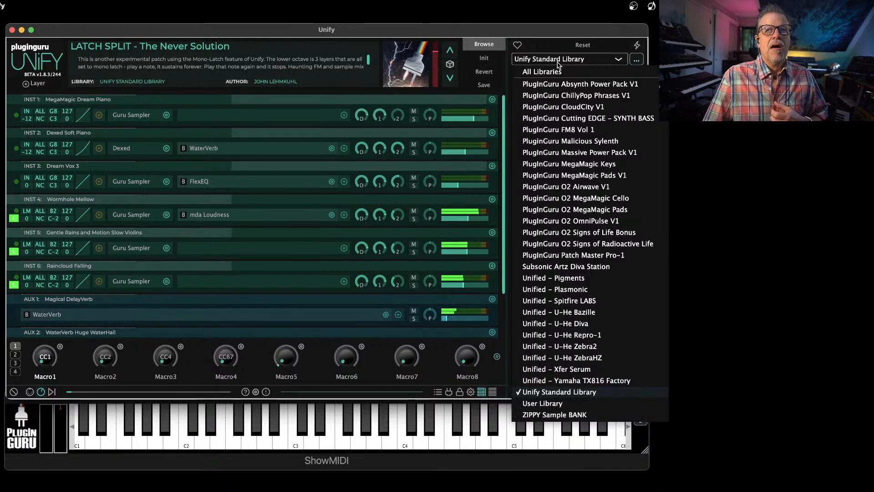
left_click(587, 175)
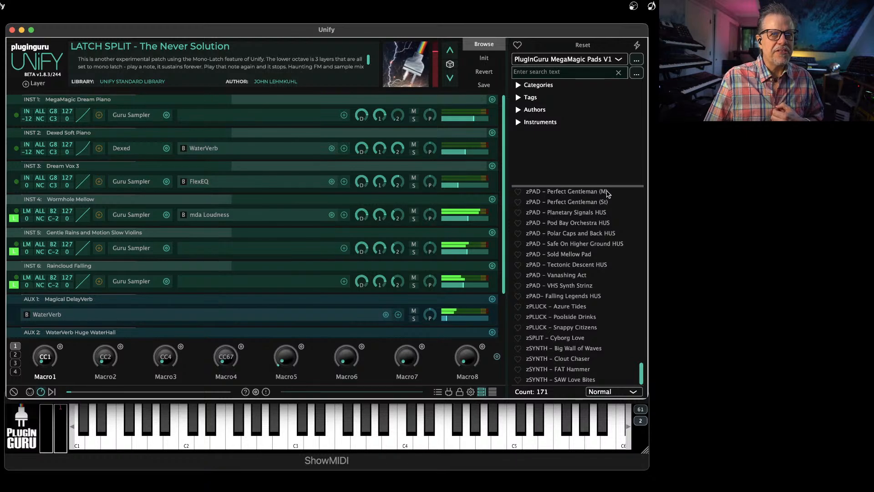
scroll(592, 287, "up", 10)
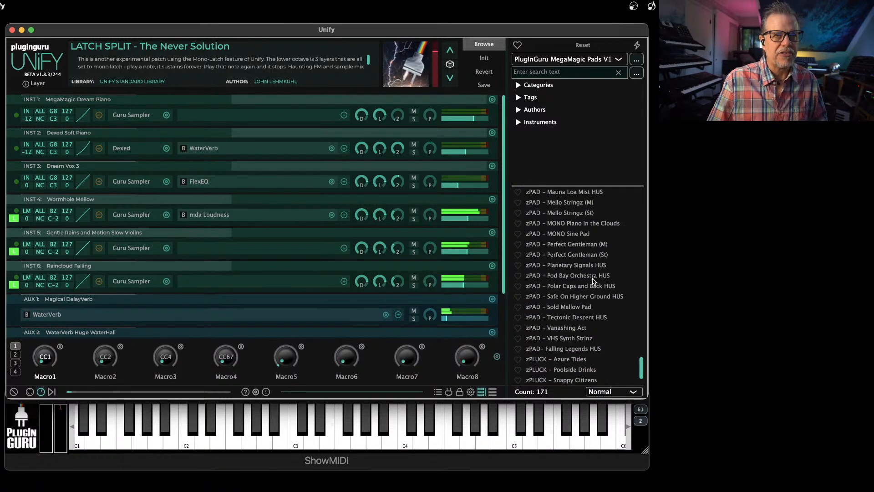
scroll(587, 283, "up", 5)
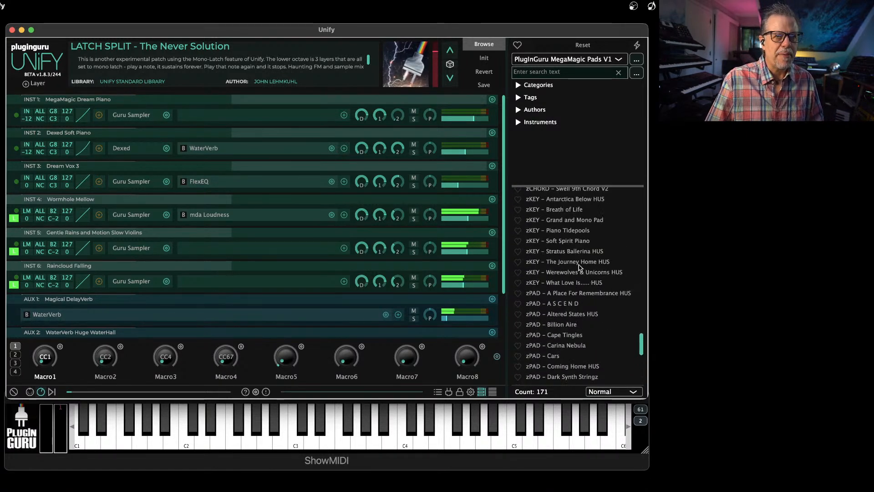
scroll(586, 278, "down", 3)
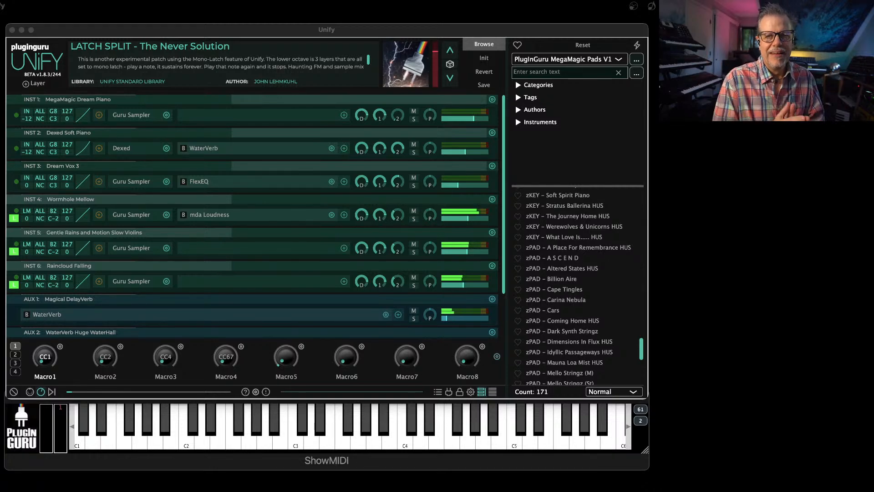
key("super+Tab")
key("super+Tab")
key("super+Tab")
key("super+Tab")
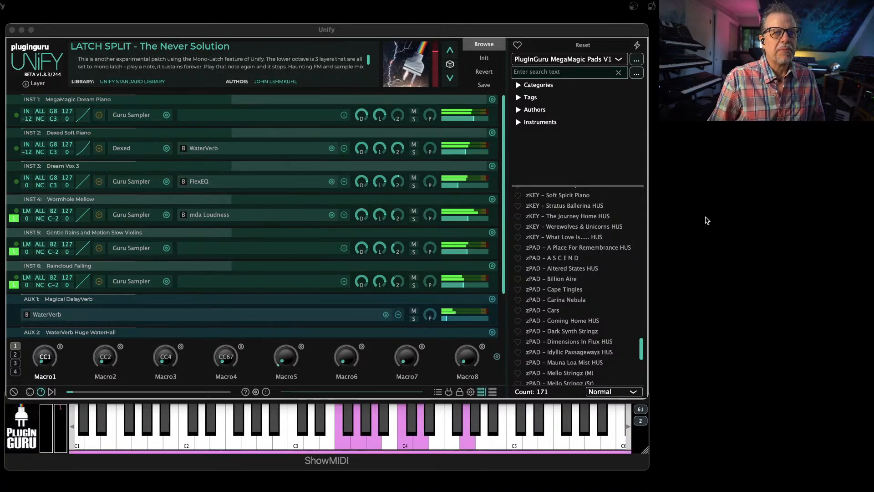
Step: Load the patch zPAD - A S C E N D and view its library artwork enlarged before returning to the layers
left_click(567, 258)
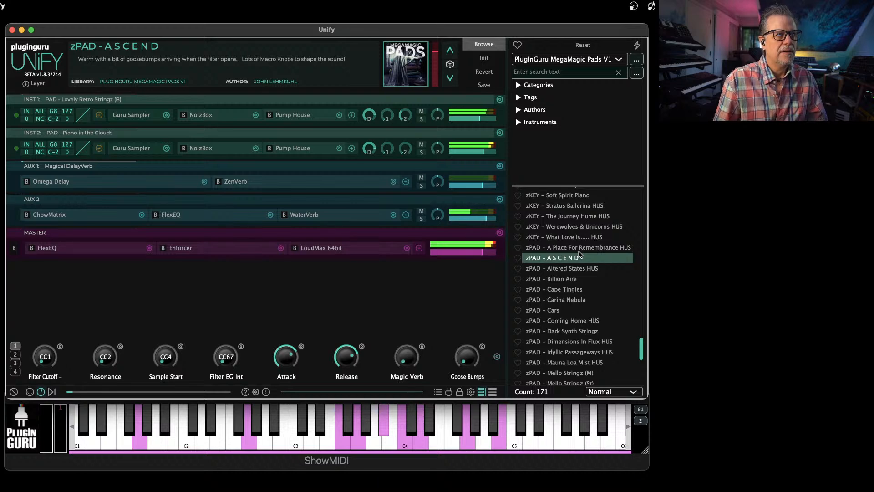
left_click(402, 81)
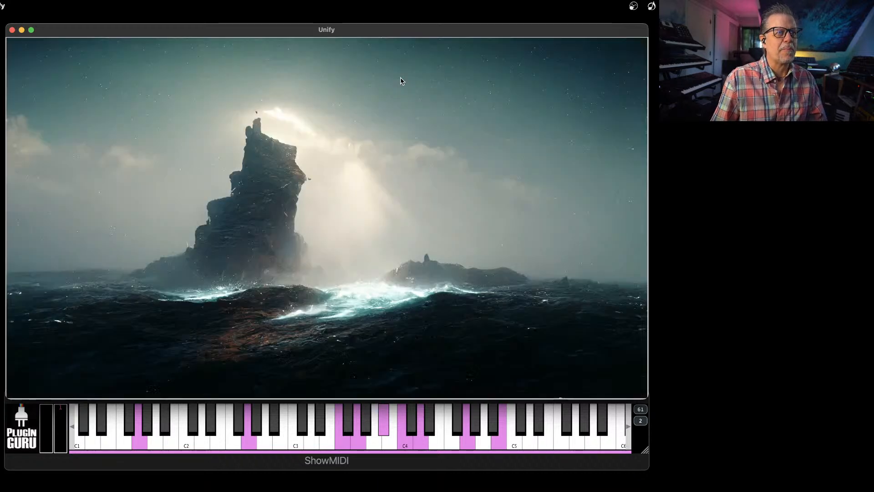
left_click(413, 150)
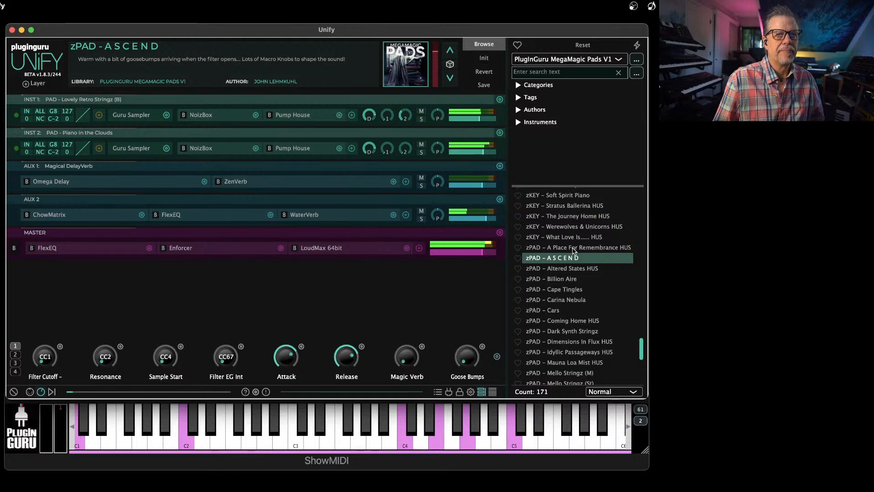
Step: Load zKEY - Werewolves & Unicorns HUS, followed by zBPM SYNTH - Livestream HiJinx, from the MegaMagic Pads library
left_click(557, 227)
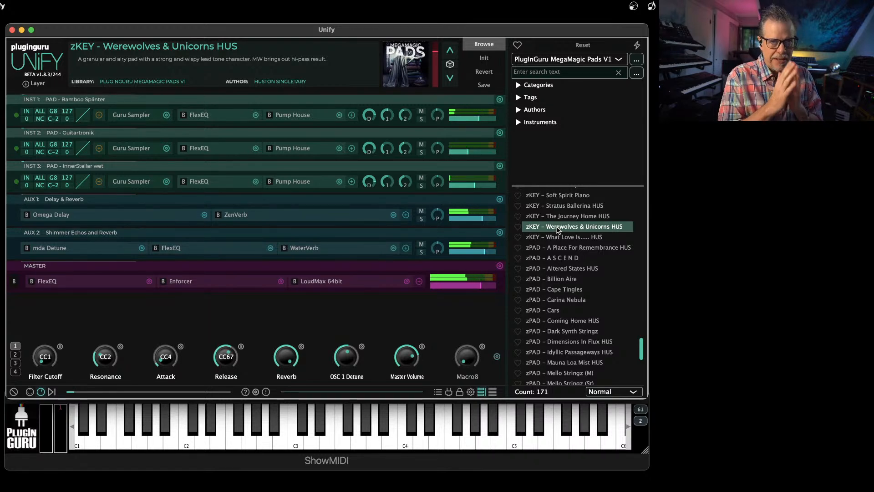
scroll(569, 230, "up", 3)
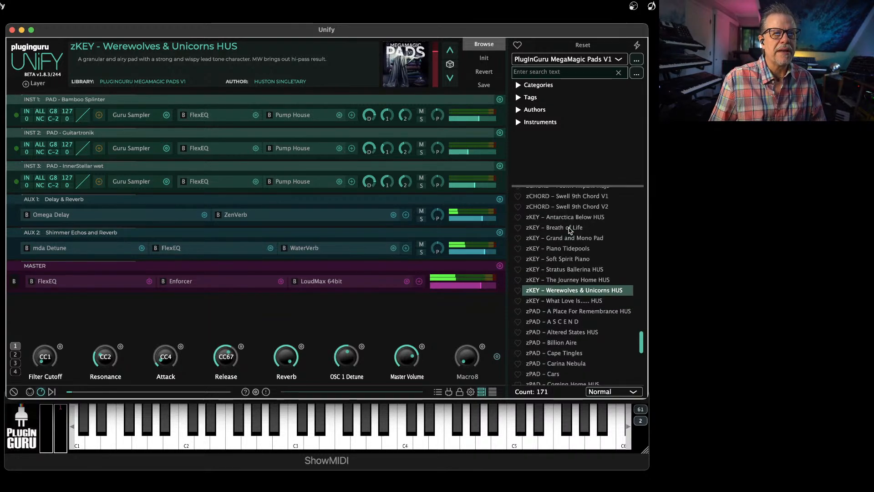
scroll(569, 230, "down", 2)
scroll(570, 232, "up", 10)
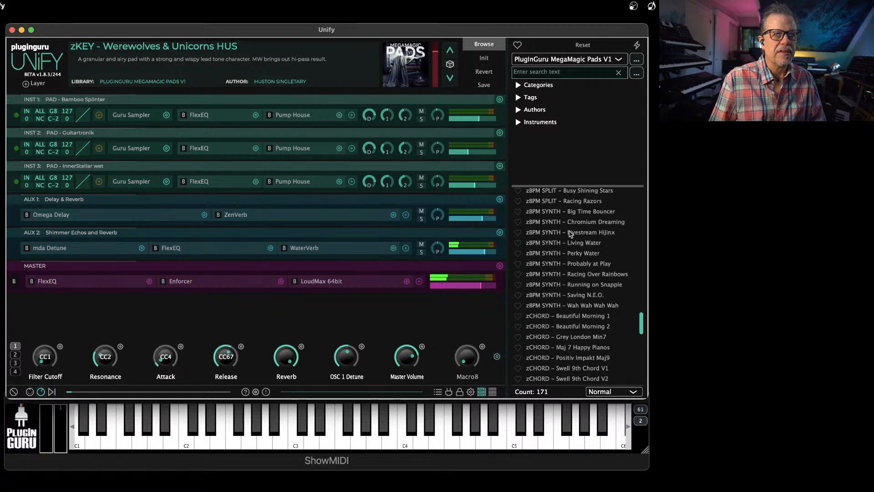
scroll(570, 233, "down", 2)
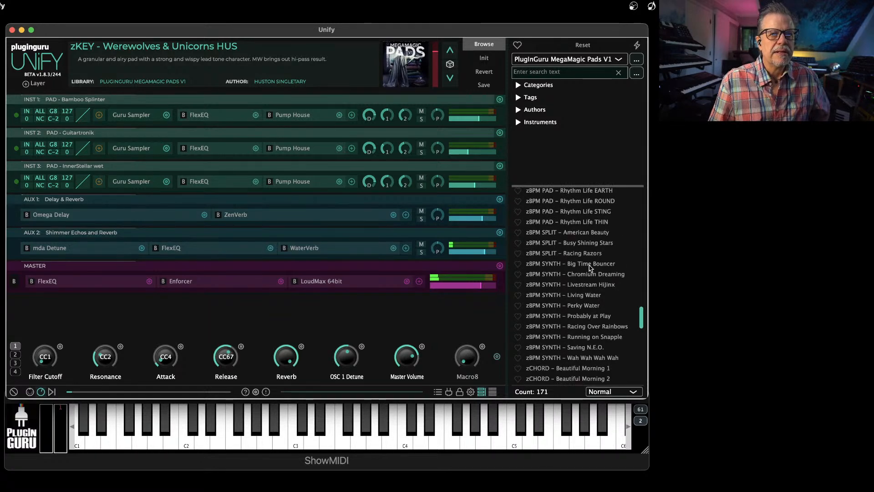
left_click(589, 285)
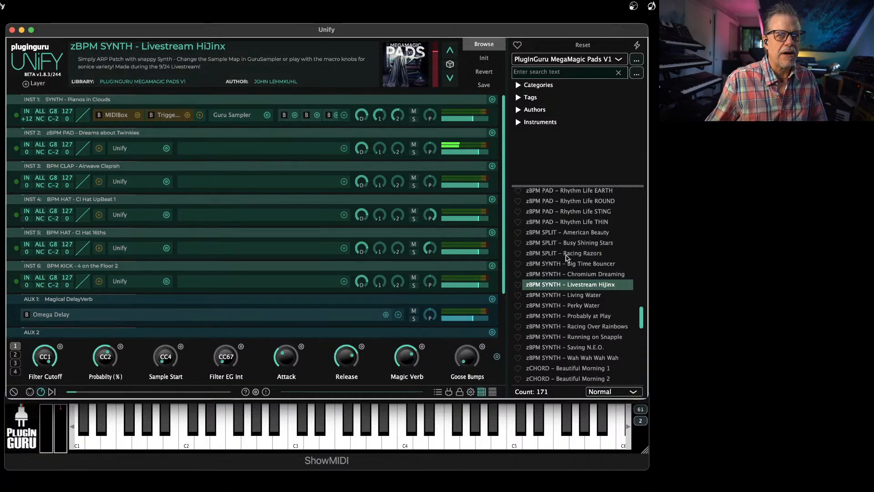
Step: Open Unify's data folder from the settings, look inside the PlugInGuru MegaMagic Pads V1 library at its Patches folder, and return to the patch
left_click(470, 391)
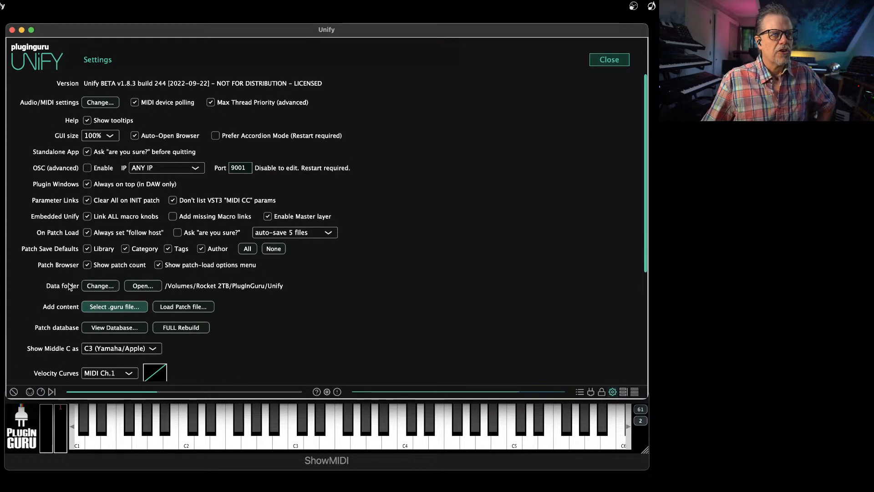
left_click(143, 286)
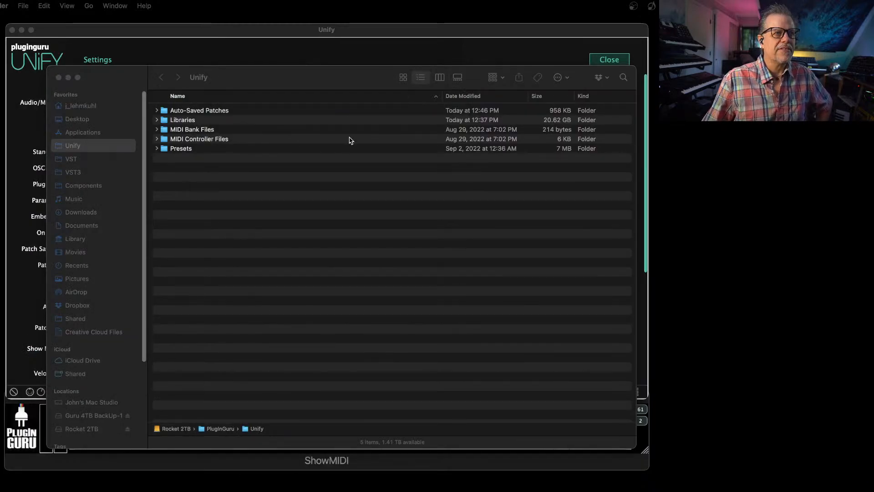
double_click(179, 121)
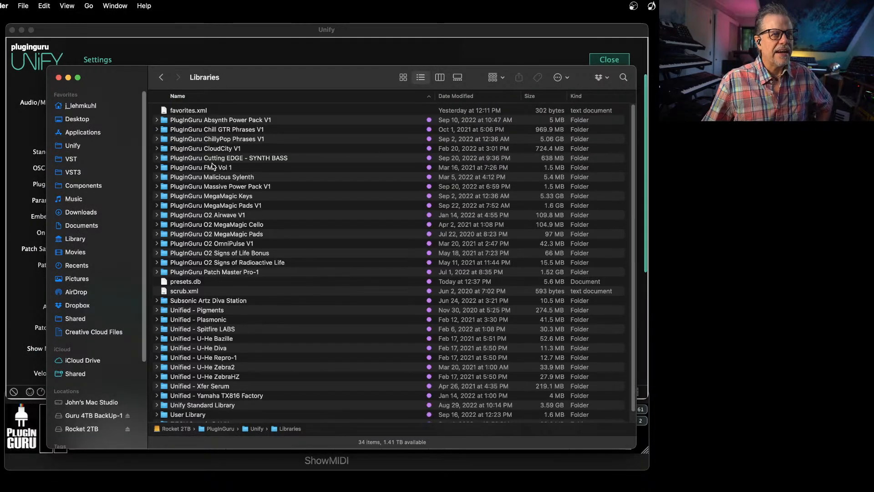
double_click(224, 206)
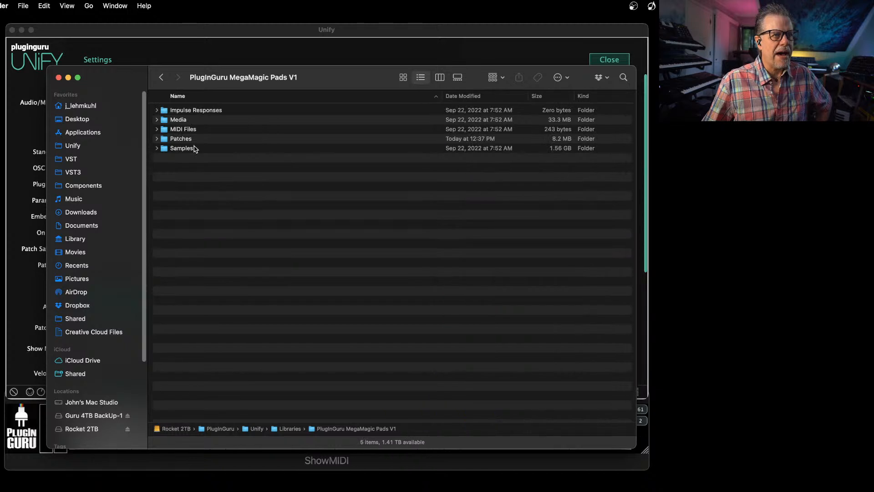
left_click(183, 141)
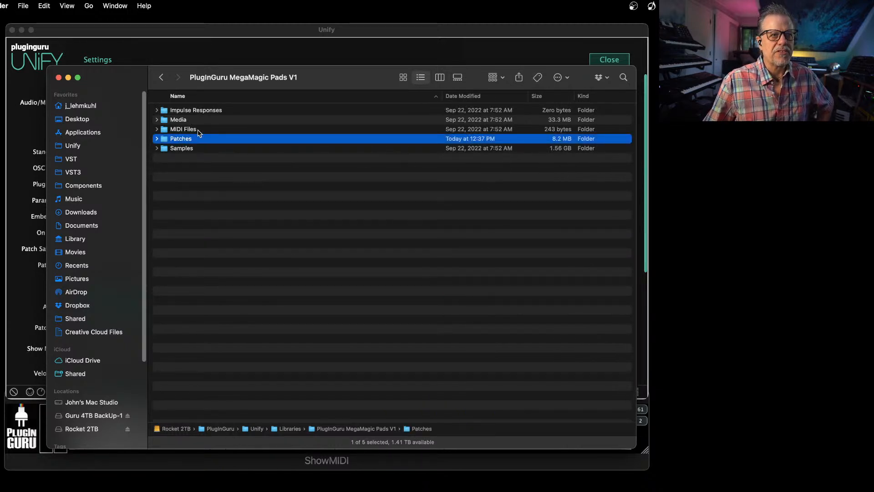
left_click(58, 77)
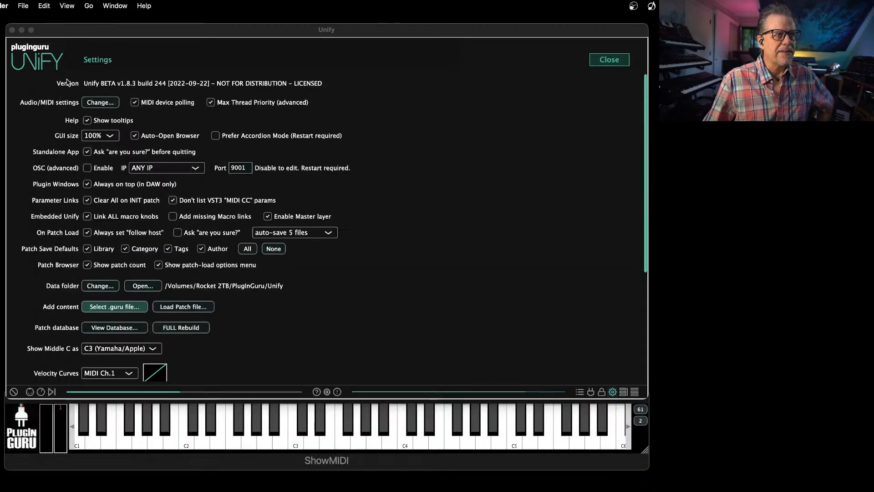
left_click(615, 68)
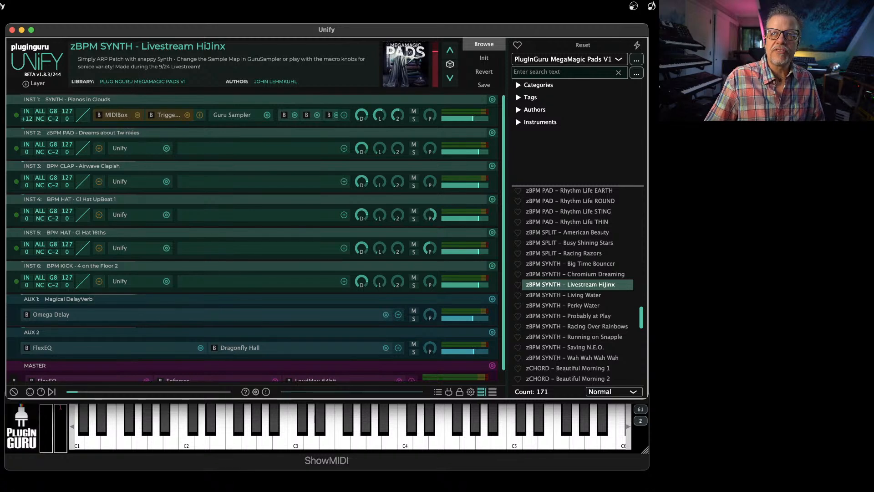
Step: Switch to the PlugInGuru account page in Chrome, examine the MegaMagic Pads V1 downloads under Libraries You Own, and return to Unify
key("super+Tab")
key("super+Tab")
key("super+Tab")
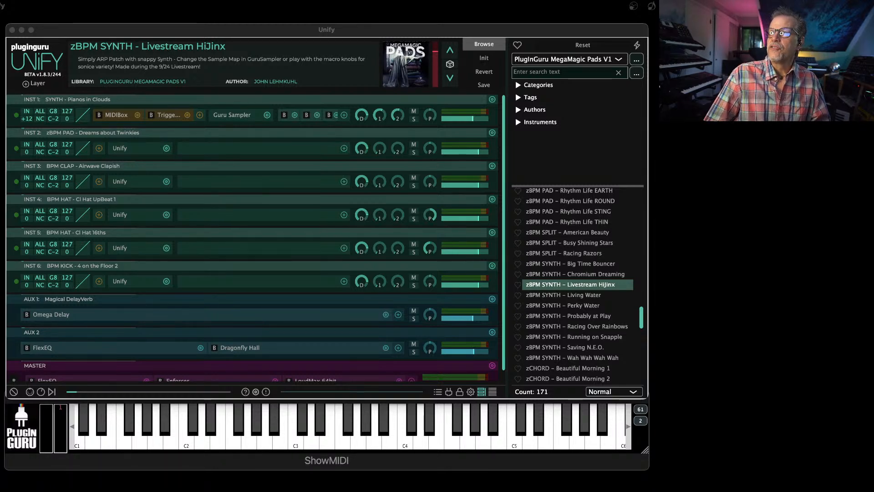
left_click_drag(873, 34, 515, 4)
key("super+Tab")
key("super+Tab")
key("super+Tab")
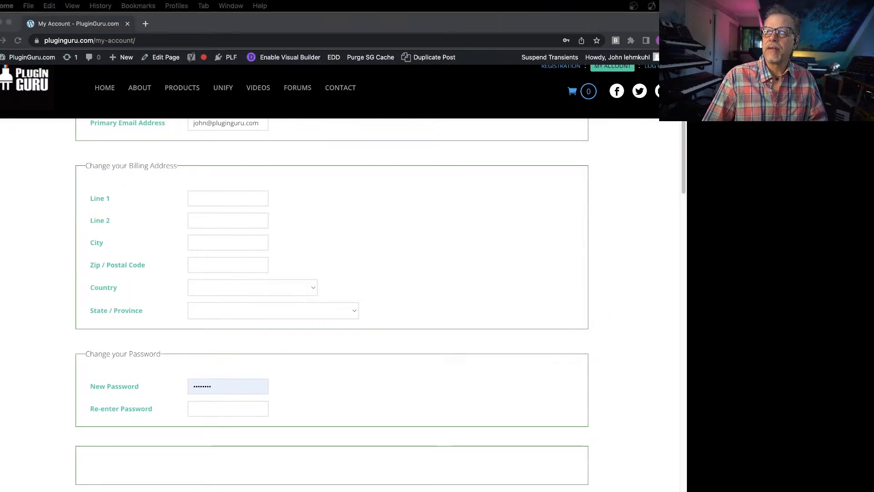
scroll(390, 295, "down", 15)
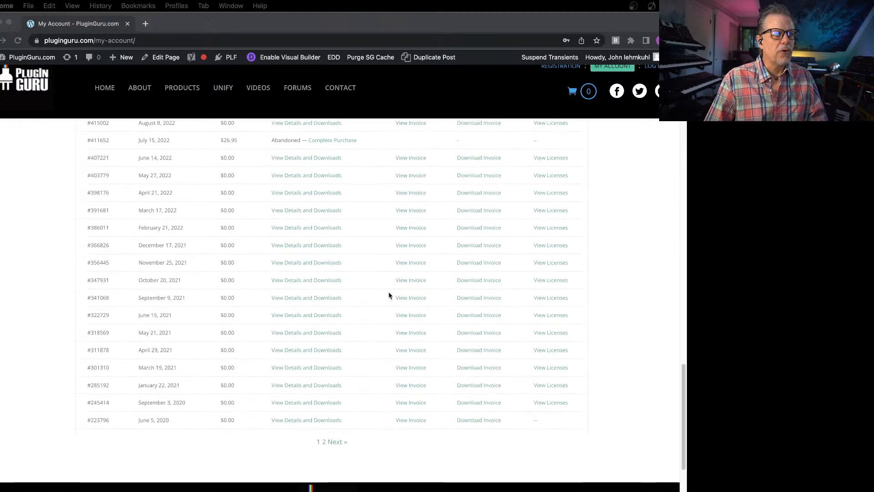
scroll(389, 295, "up", 15)
scroll(390, 295, "down", 10)
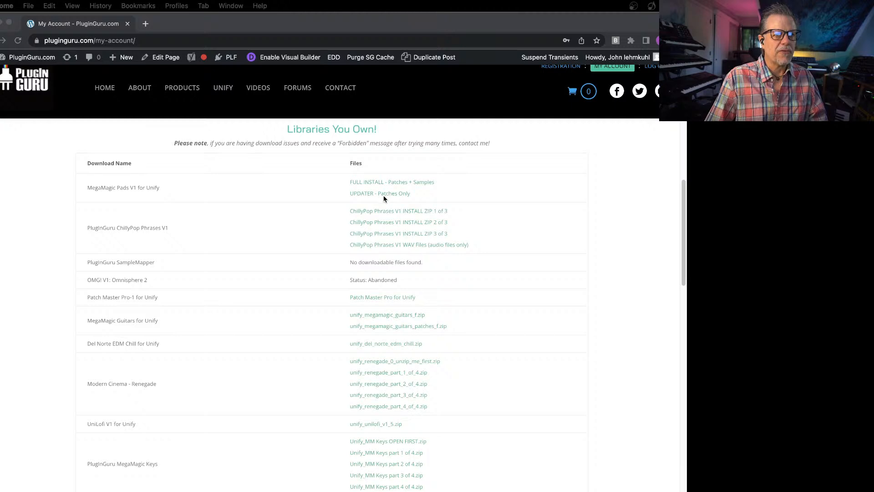
left_click(293, 218)
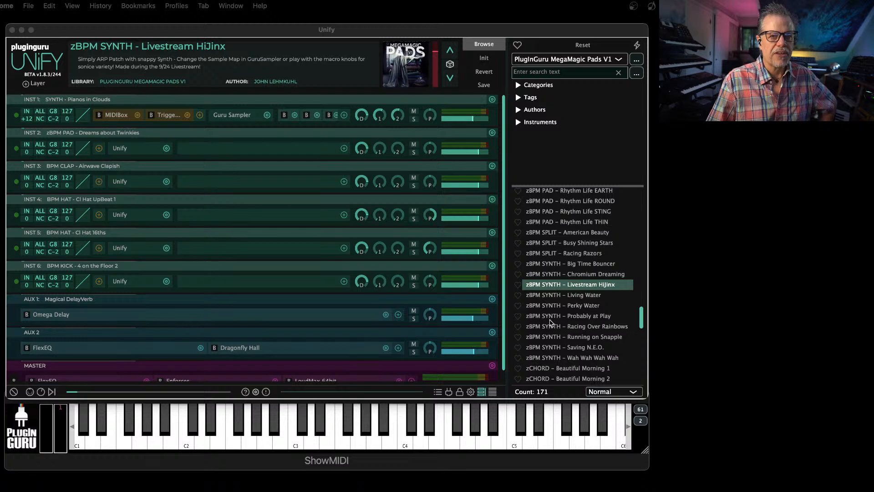
left_click(543, 395)
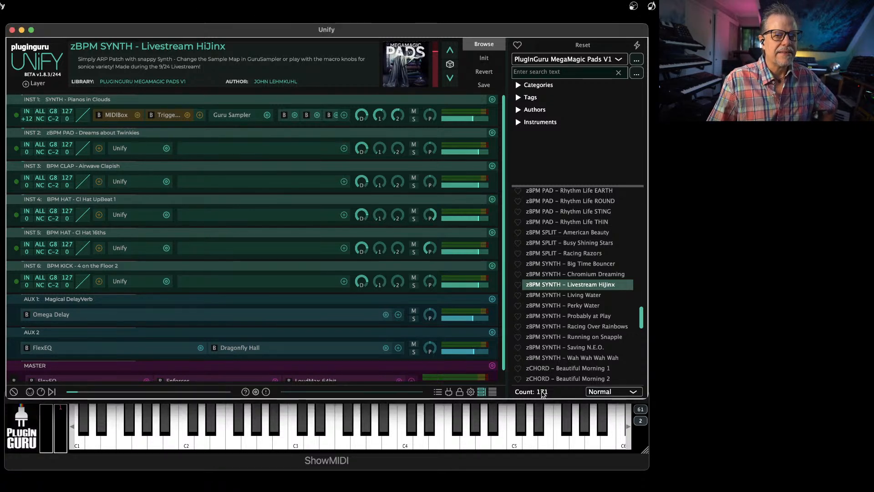
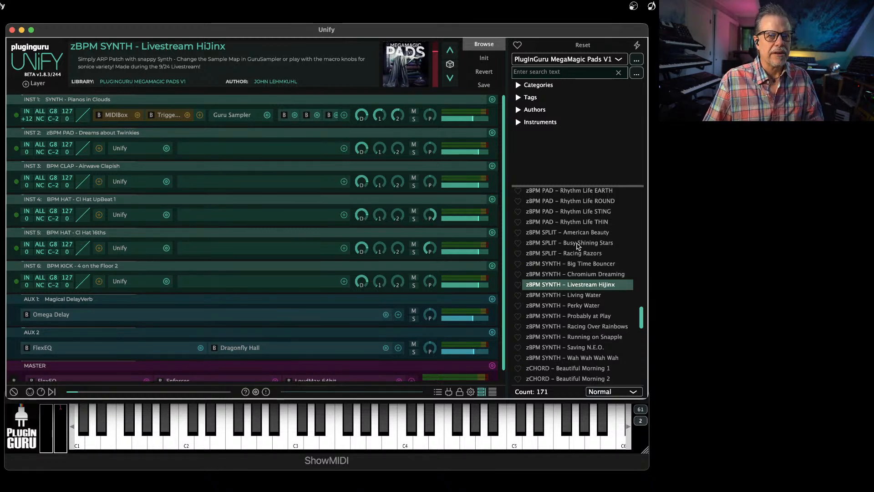
Step: Reset Unify to an initialized patch and quit the application
scroll(563, 254, "up", 5)
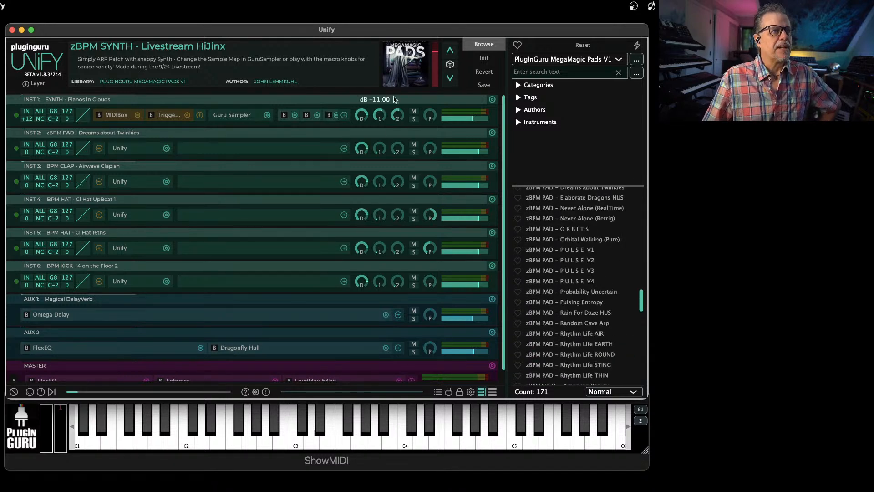
left_click(488, 61)
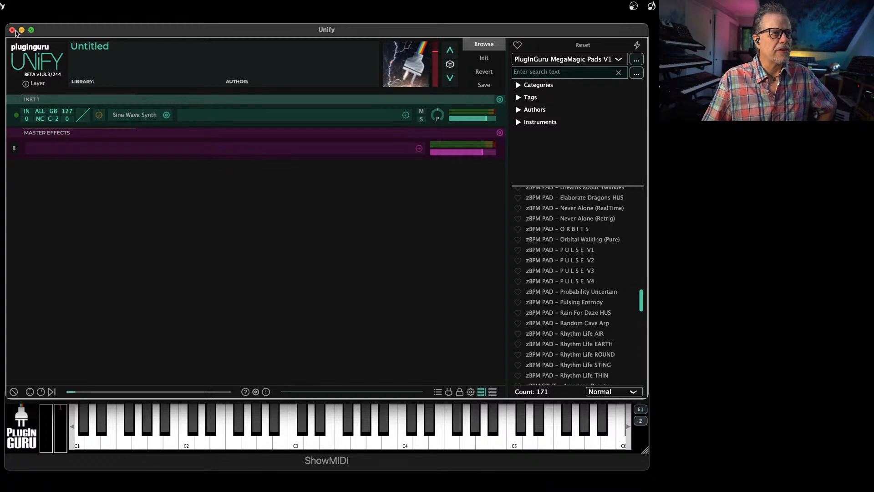
left_click(12, 30)
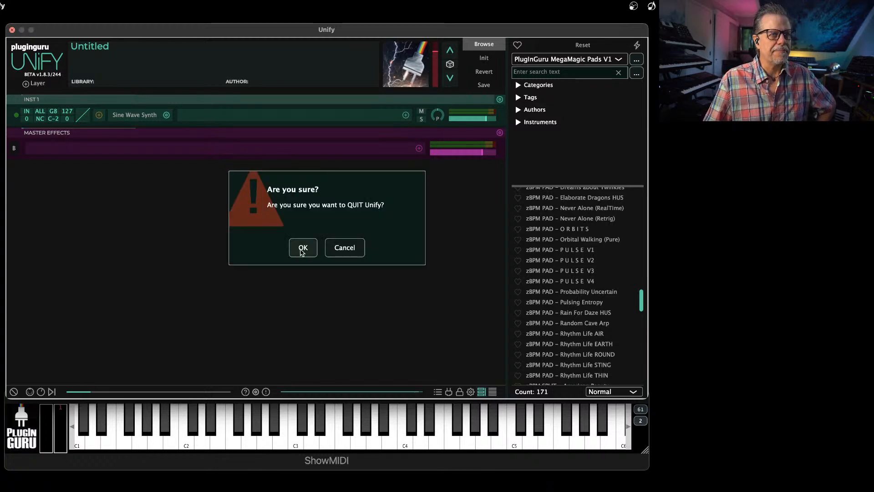
left_click(300, 248)
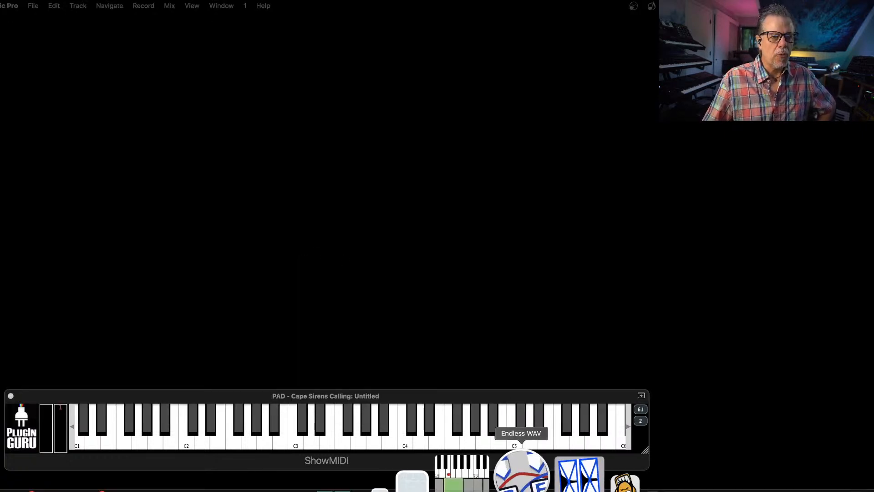
Step: Find and launch Omnisphere with a system-wide search
left_click(571, 288)
key("super+space")
type("omnis")
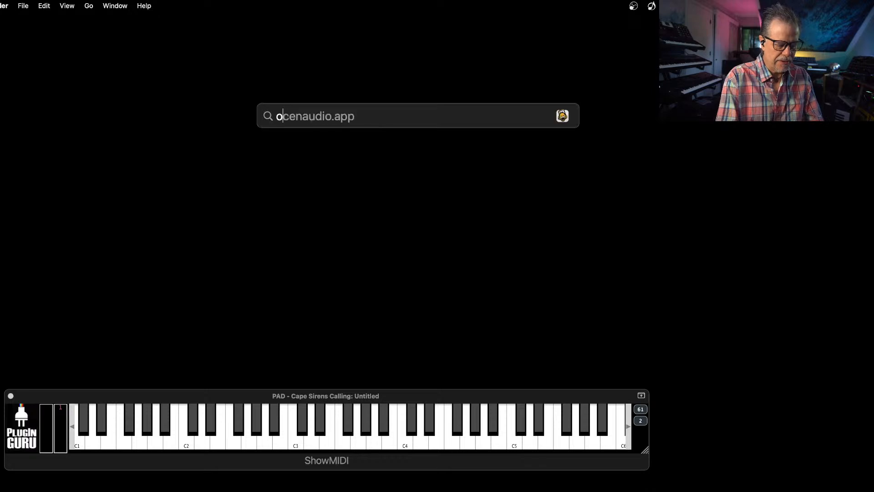
key("Return")
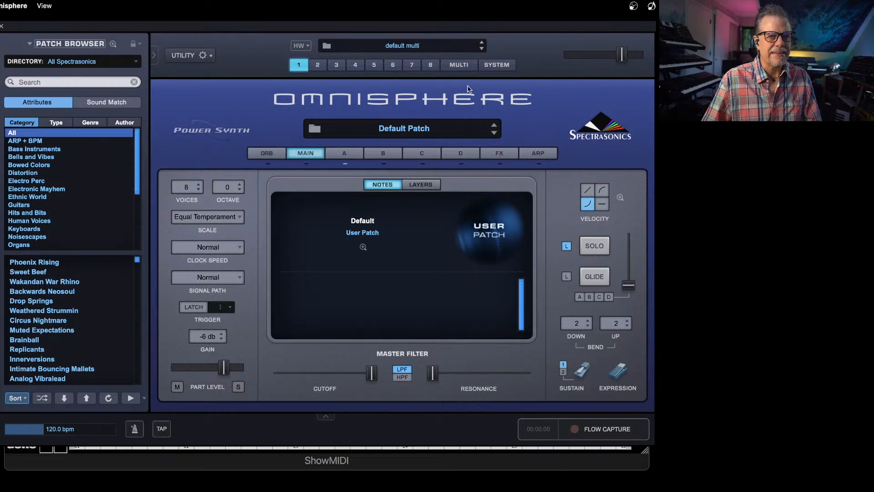
Step: Shift the Omnisphere window up and move the ShowMIDI keyboard down so it sits beneath the synth
mouse_move(488, 28)
left_mouse_down()
mouse_move(486, 9)
mouse_move(484, 35)
mouse_move(481, 22)
left_mouse_up()
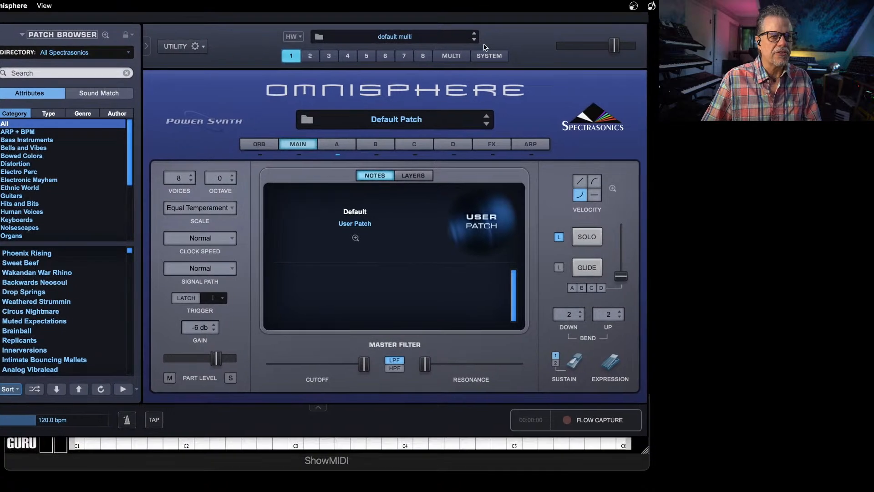
left_click(469, 462)
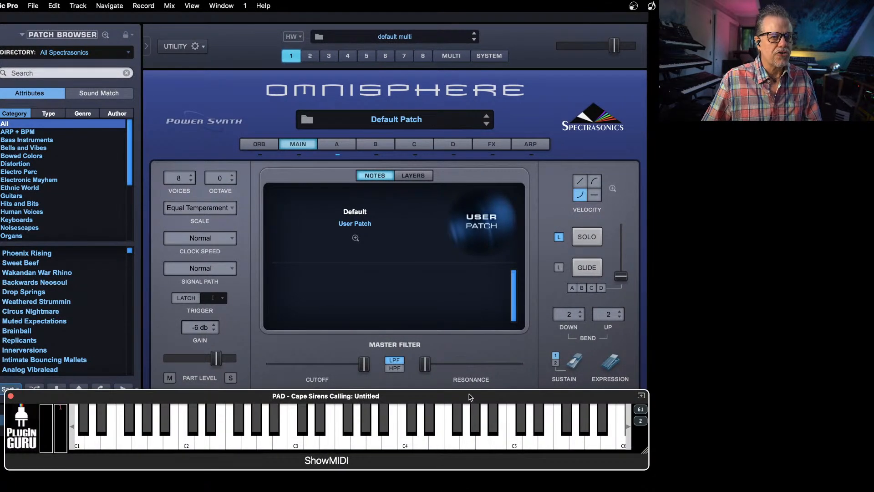
left_click_drag(471, 397, 461, 436)
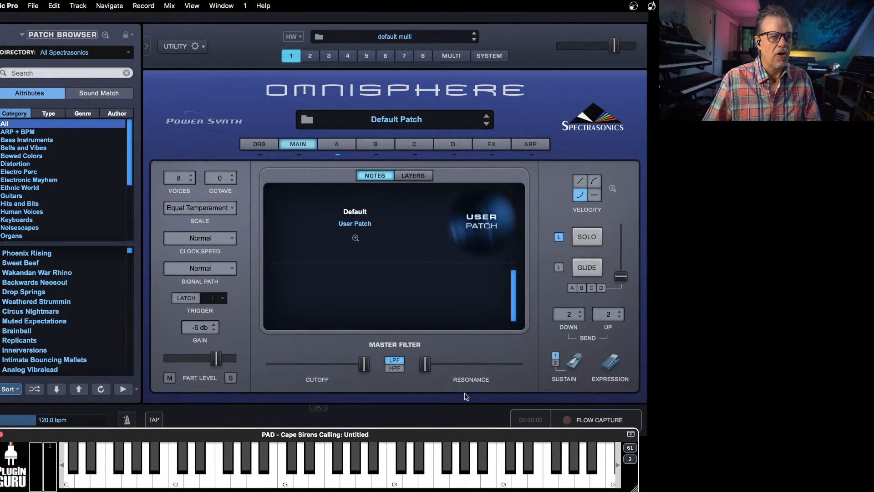
left_click(524, 22)
key("super+Tab")
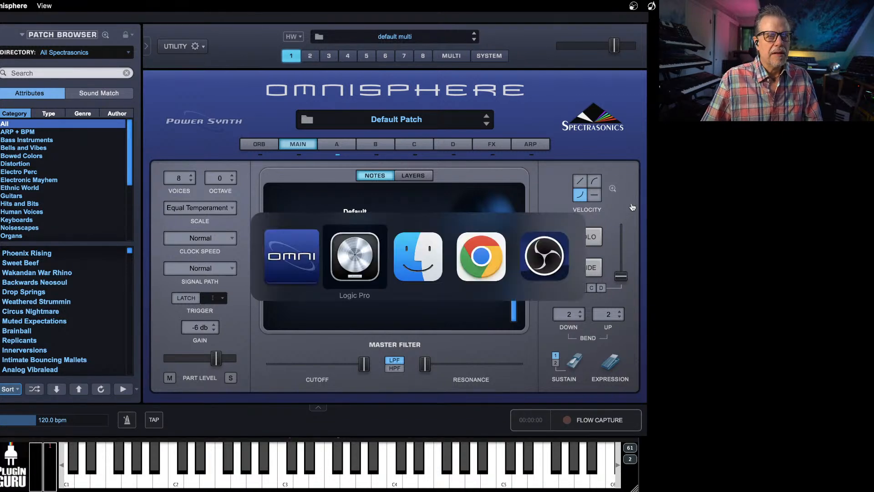
key("super+Tab")
key("super+Tab")
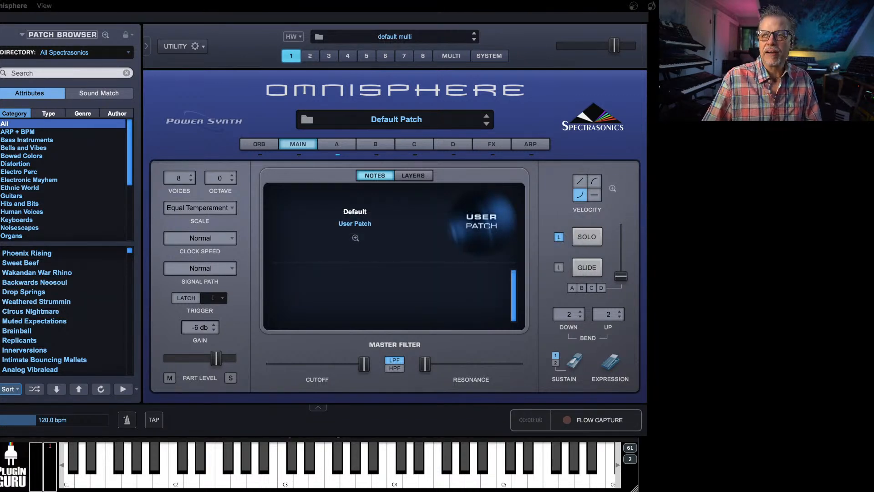
key("super+Tab")
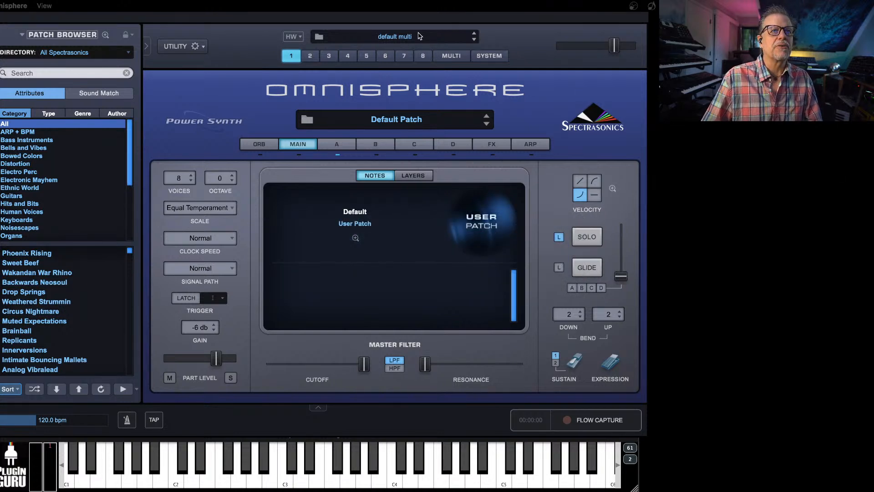
Step: Move the Omnisphere window sideways to bring its whole patch browser into view and align the ShowMIDI keyboard beneath it
left_click(487, 23)
left_click_drag(489, 20, 508, 24)
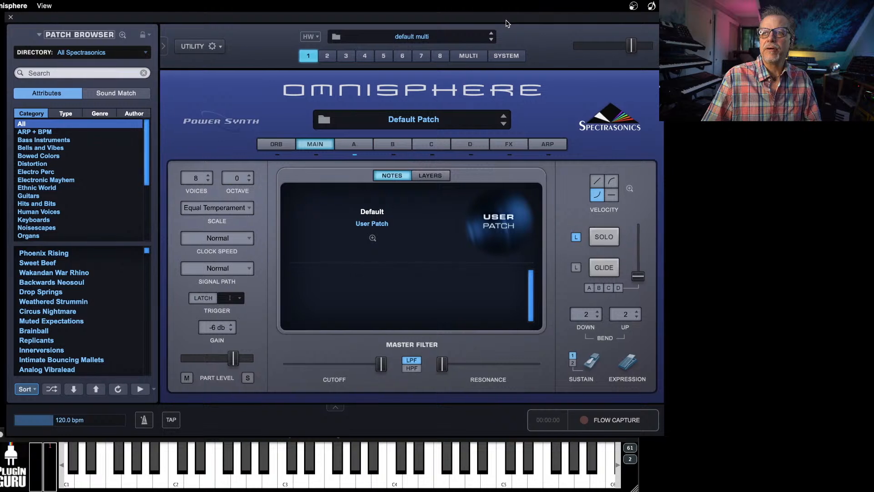
left_click(376, 447)
left_click_drag(381, 435, 400, 434)
left_click(322, 380)
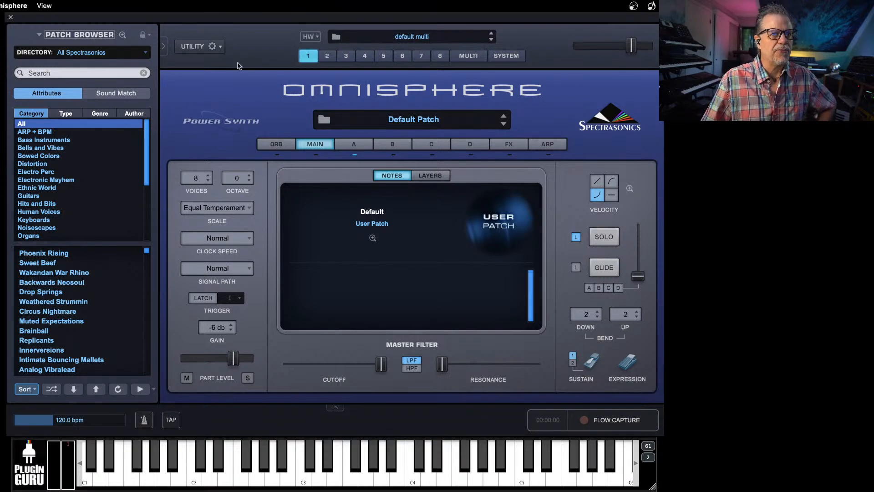
Step: Set the patch browser's directory to the user directory PlugInGuru MegaMagic PADS and browse down to its zBPM patches
left_click(80, 54)
mouse_move(86, 217)
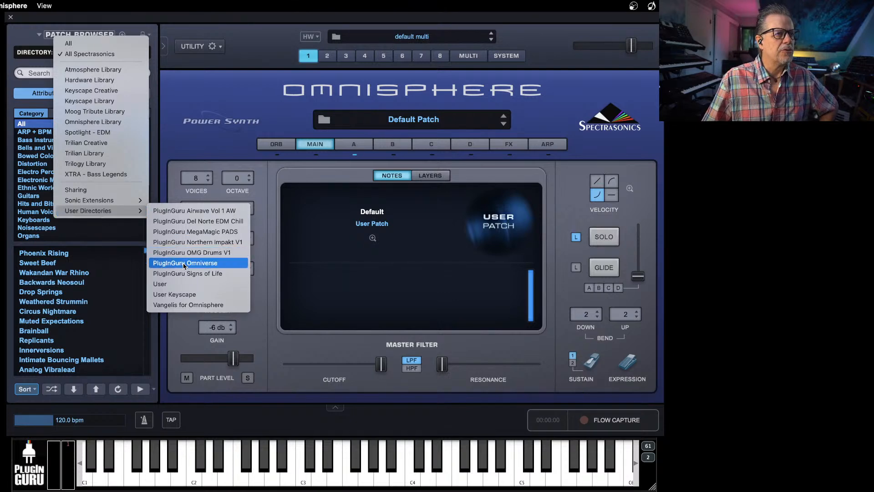
left_click(188, 232)
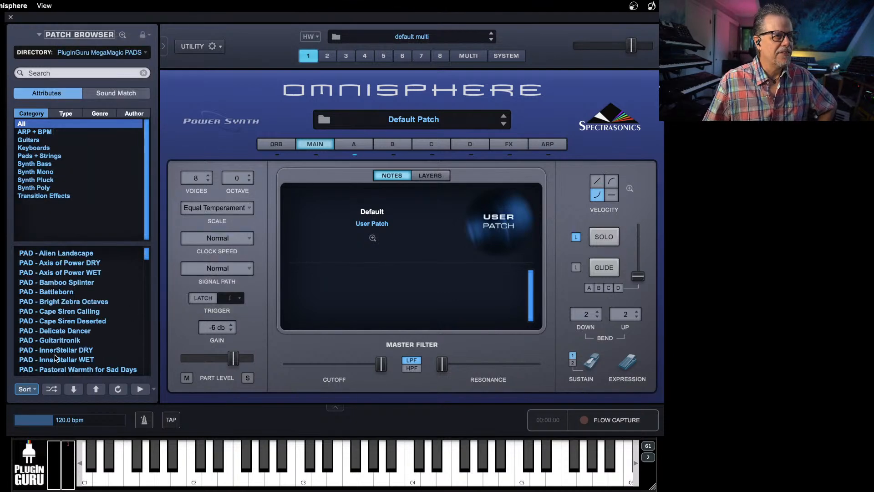
scroll(60, 350, "down", 15)
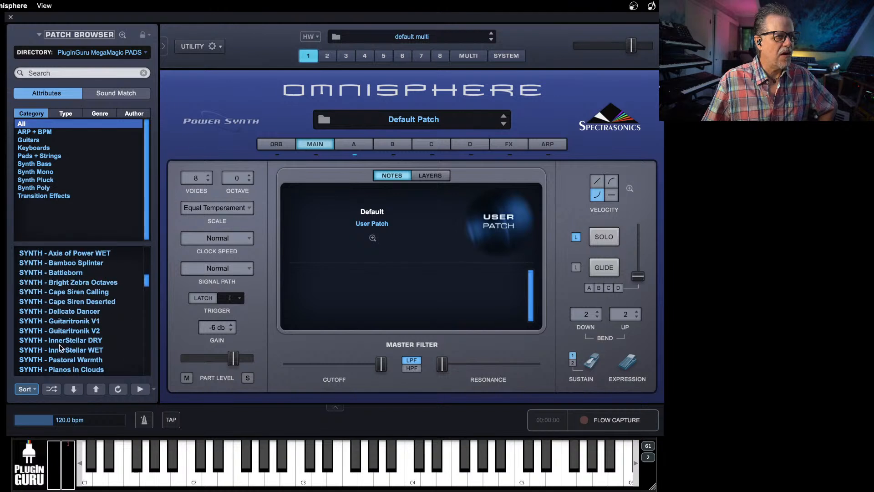
scroll(61, 347, "down", 15)
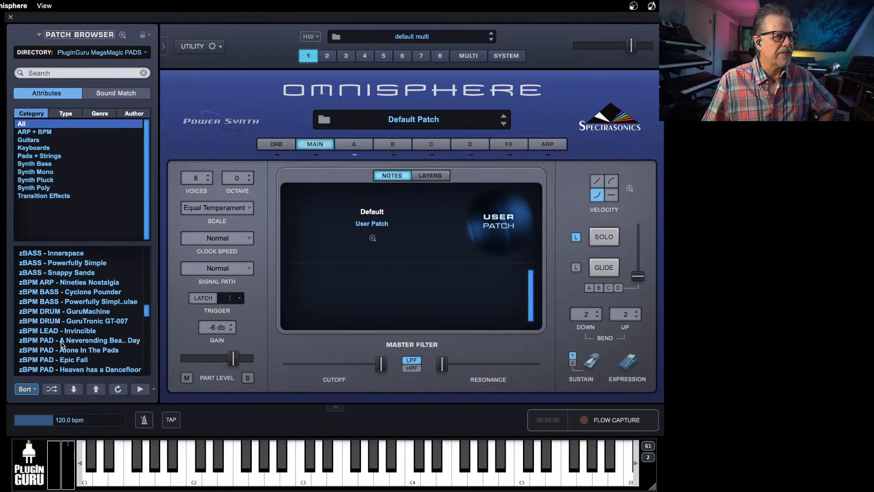
Step: Load the patches zBPM DRUM - GuruMachine, zBPM DRUM - GuruTronic GT-007 and zBPM BASS - Powerfully Simple Pulse one after the other
left_click(82, 263)
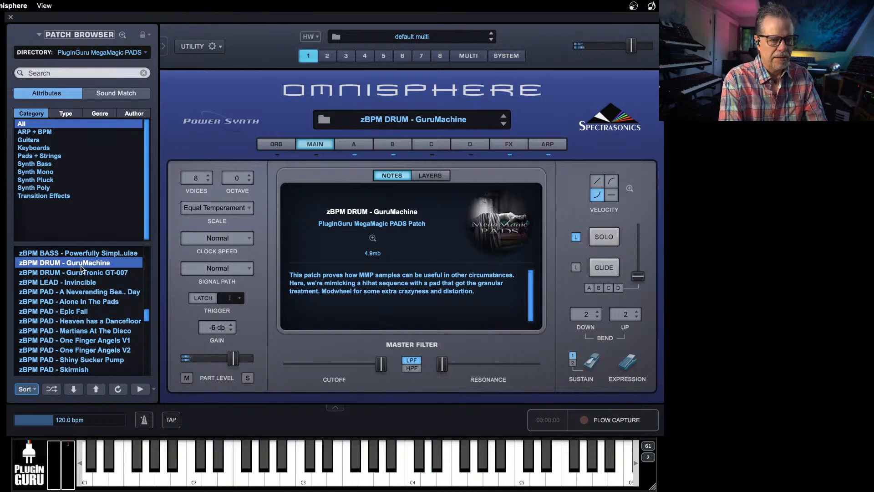
left_click(71, 270)
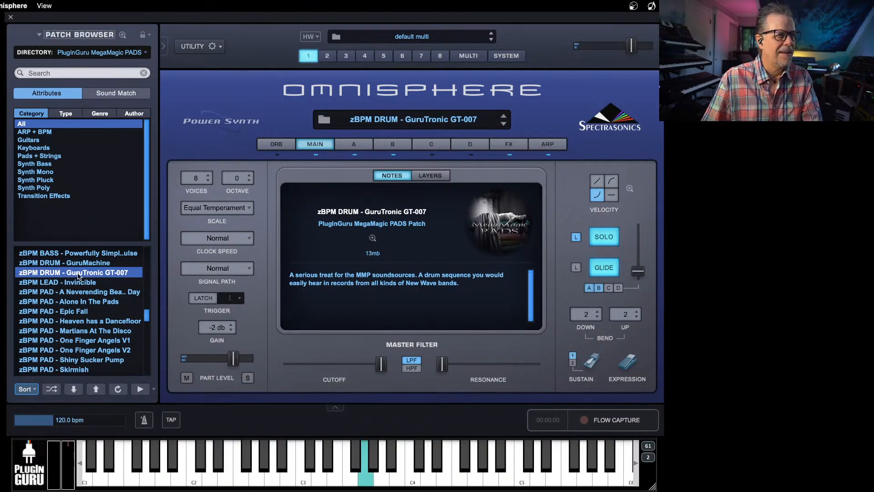
scroll(85, 276, "up", 2)
left_click(85, 283)
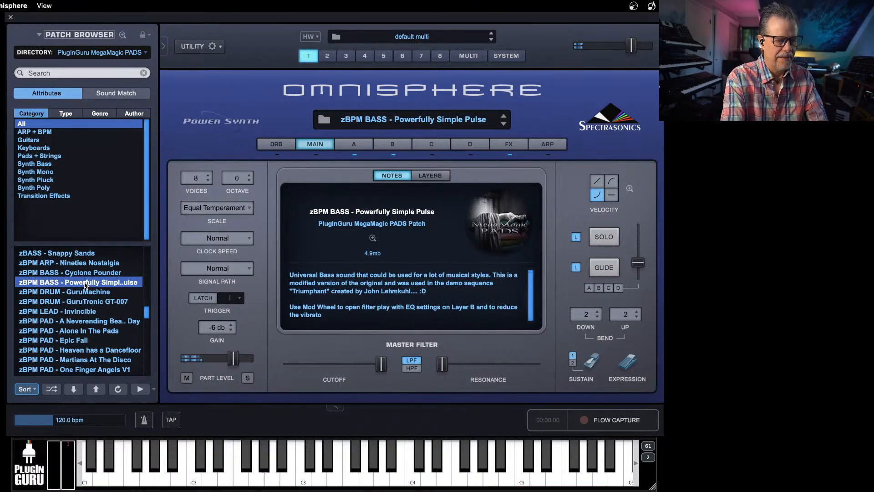
Step: Load the zBPM PAD patches Epic Fall, Heaven has a Dancefloor and Martians At The Disco, and the patch zKEYS - Pluck and Play
scroll(63, 326, "down", 2)
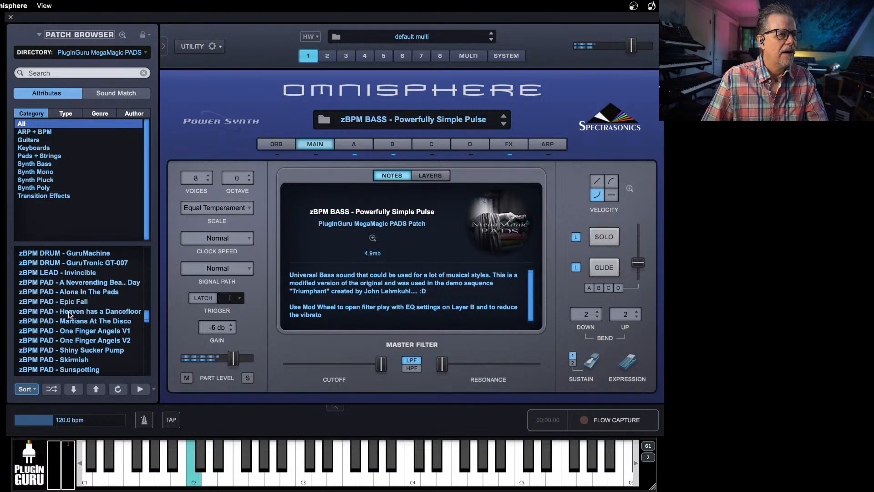
left_click(70, 302)
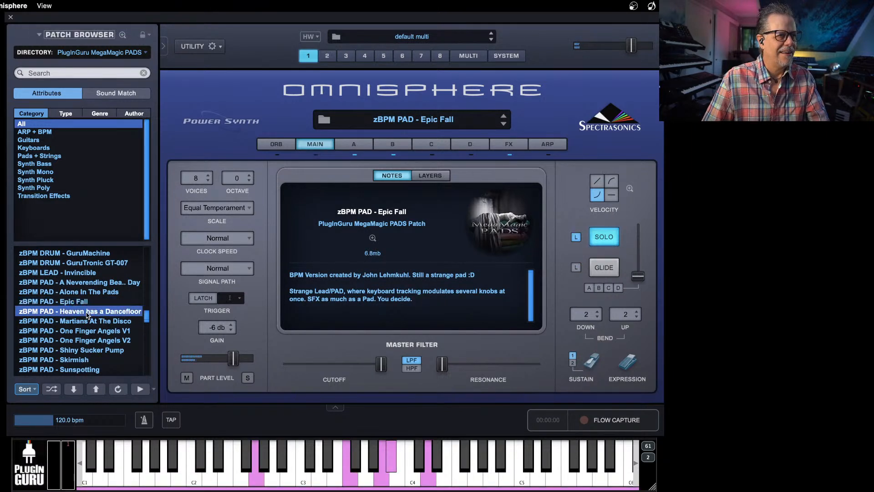
left_click(88, 312)
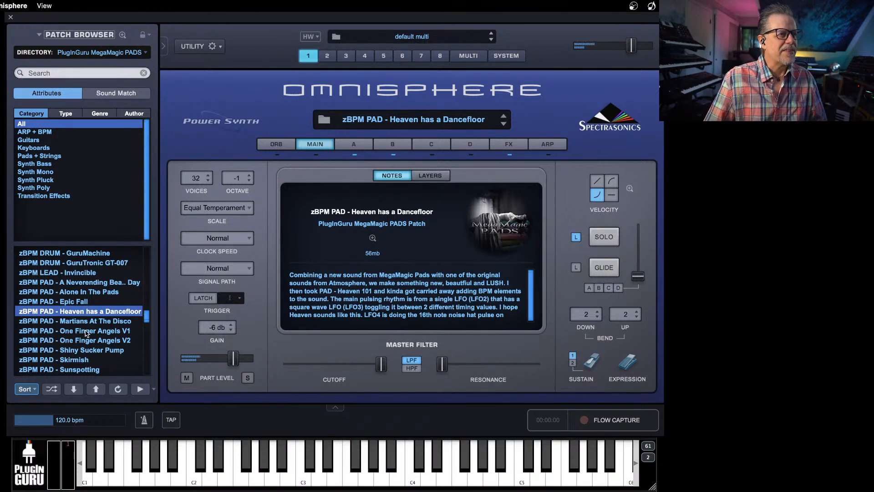
left_click(86, 322)
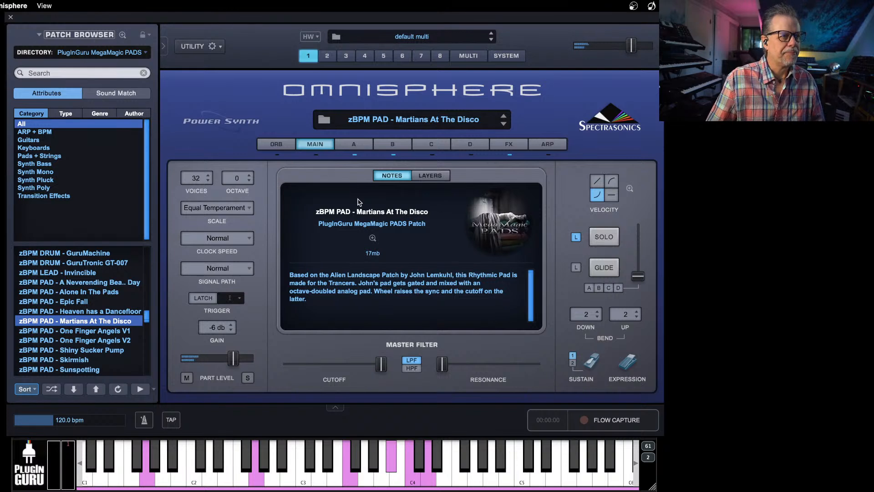
scroll(108, 310, "down", 15)
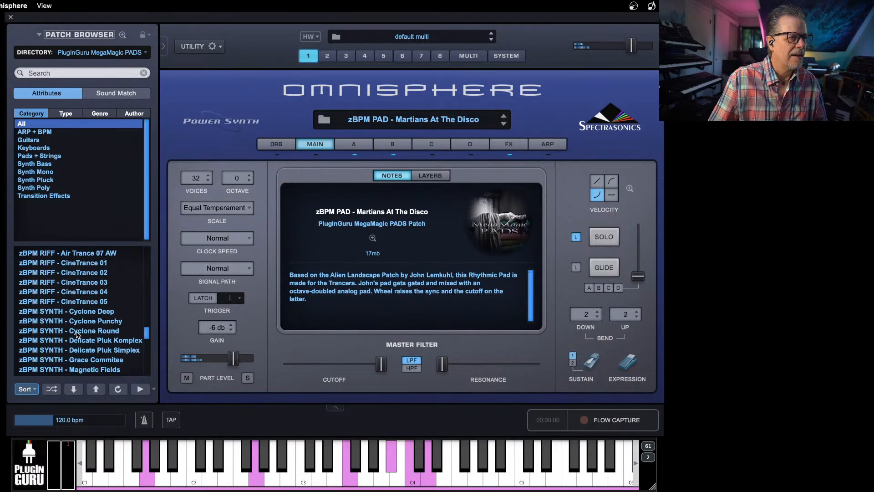
left_click(77, 315)
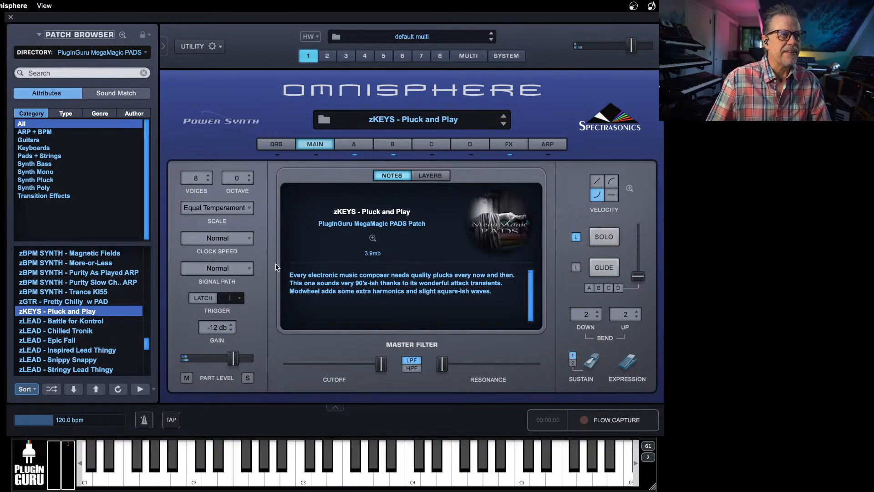
Step: Try the next soundsources in layer A's oscillator and reload zKEYS - Pluck and Play to discard the change
left_click(354, 144)
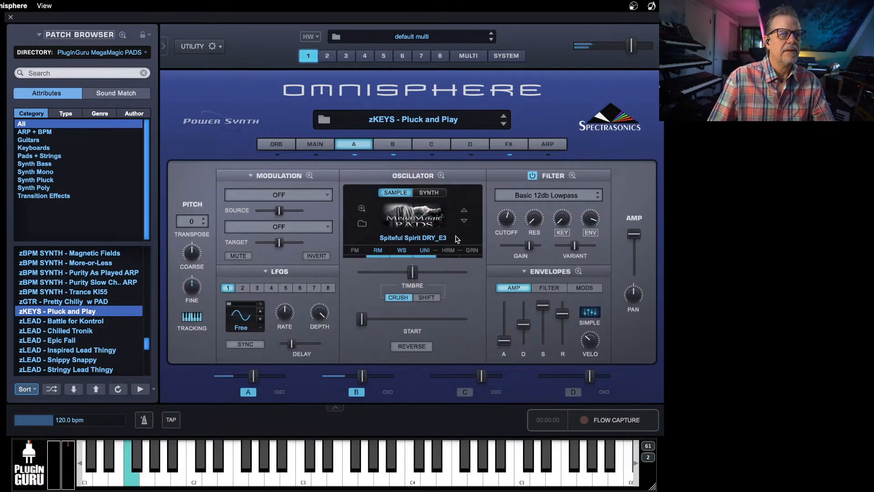
left_click(464, 222)
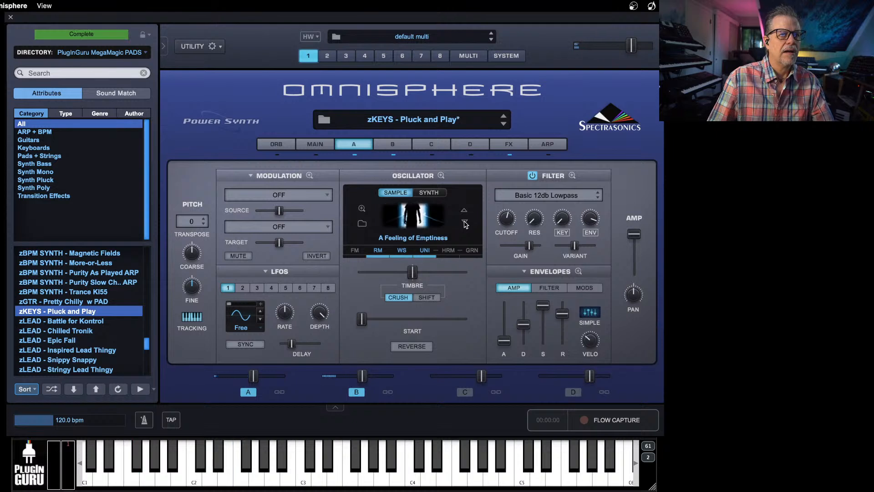
left_click(465, 222)
left_click(464, 222)
left_click(464, 221)
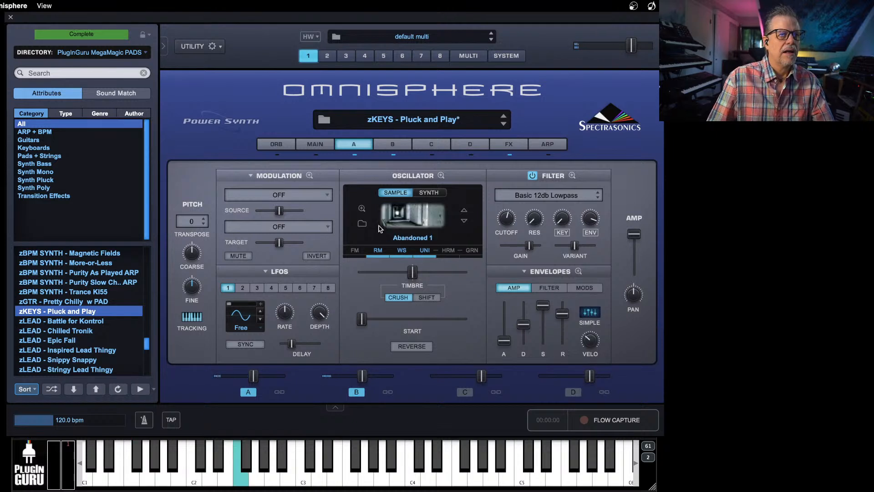
left_click(62, 313)
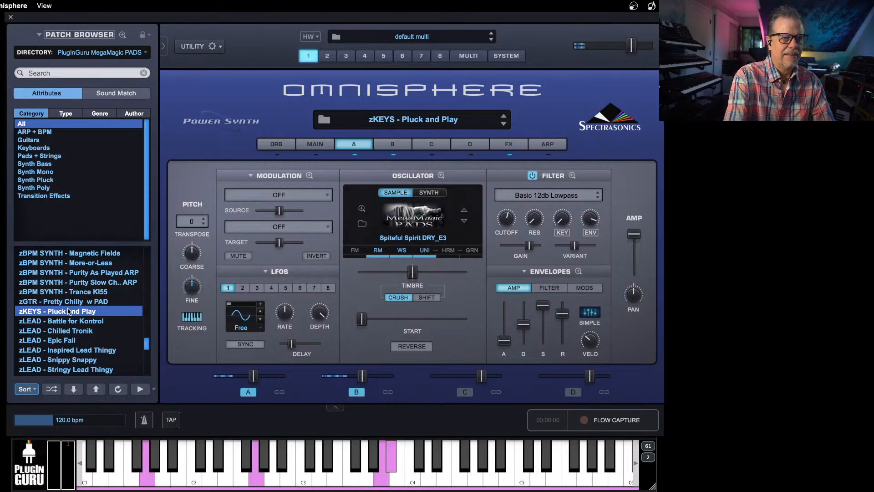
Step: Open the soundsource browser for layer B and limit it to the User directory's PlugInGuru MegaMagic PADS category
left_click(402, 147)
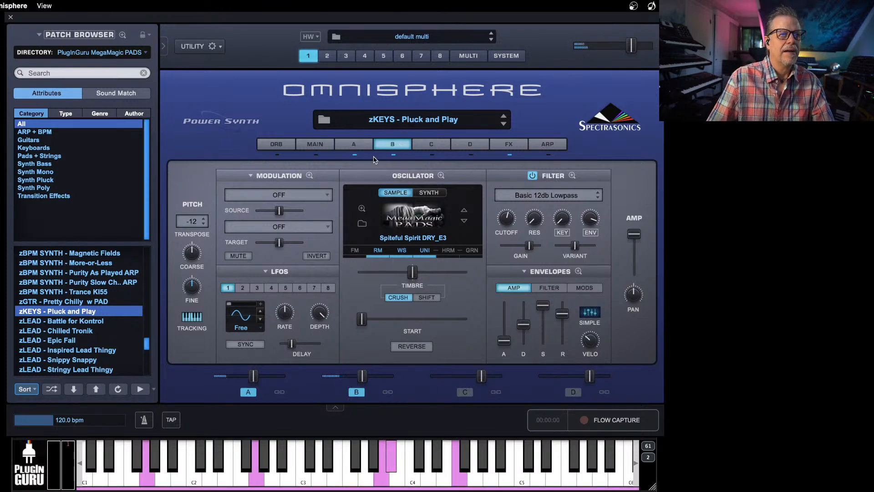
left_click(362, 224)
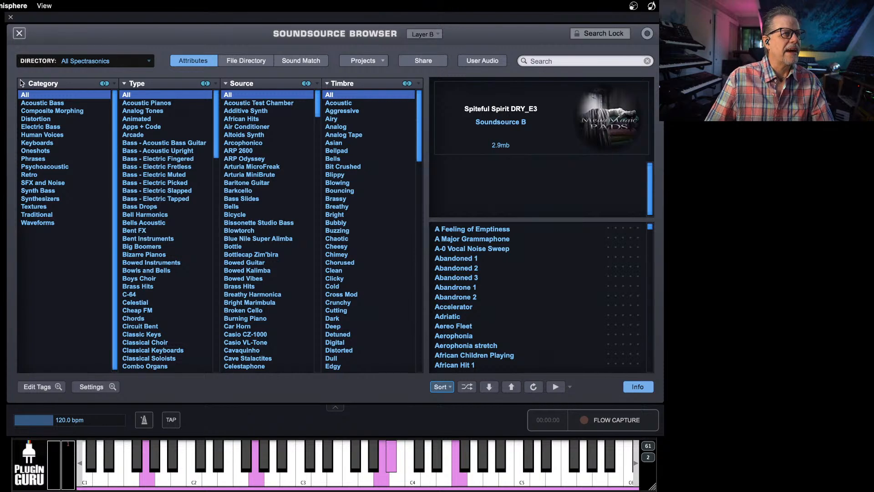
left_click(86, 60)
mouse_move(97, 167)
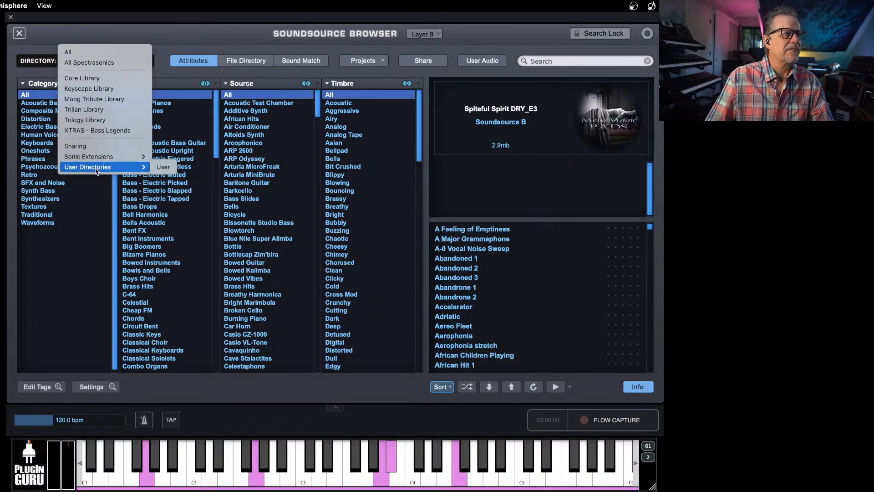
left_click(164, 167)
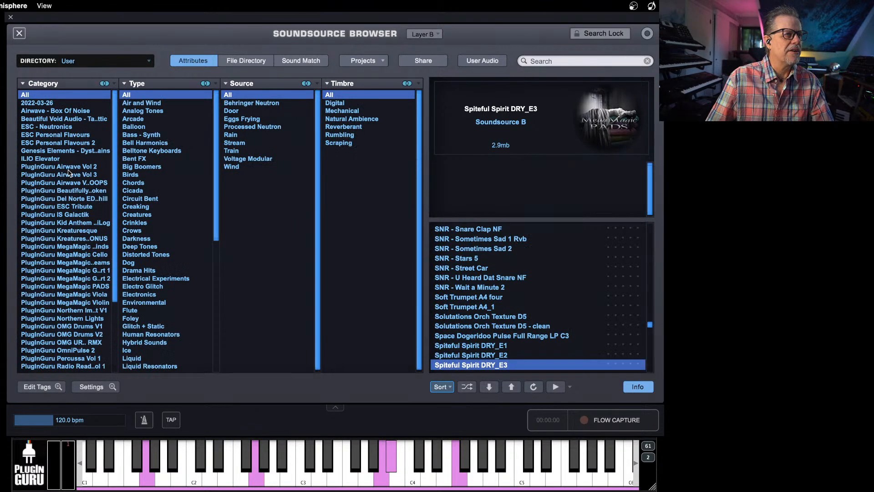
left_click(76, 285)
scroll(497, 297, "down", 3)
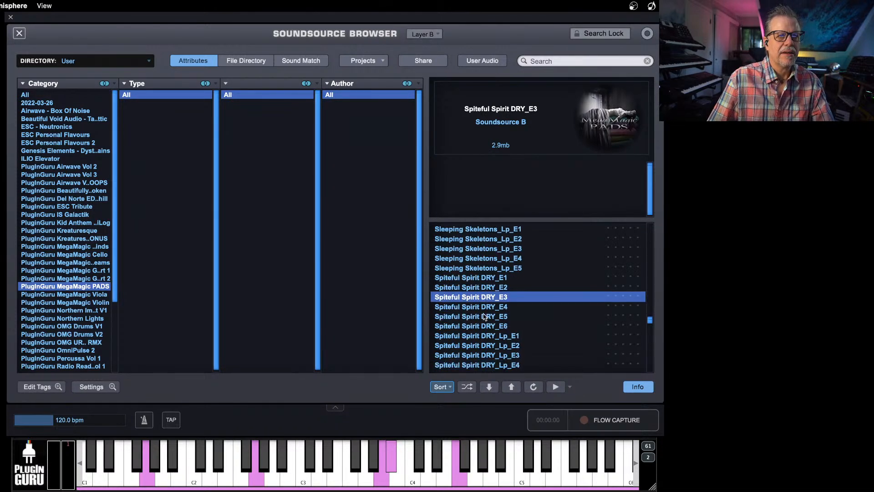
Step: Load Spiteful Spirit DRY_Lp_E2 and then Spiteful Spirit WET_E1 as layer B's soundsource, and close the soundsource browser
left_click(484, 346)
scroll(480, 328, "down", 2)
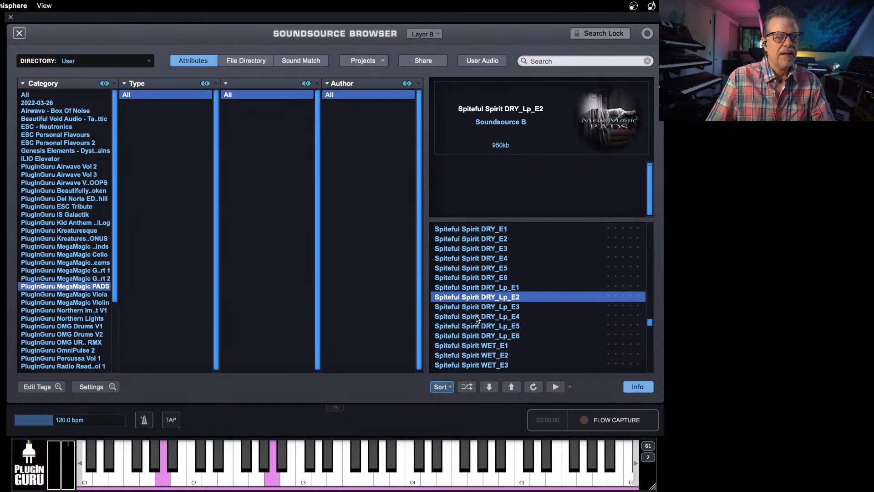
left_click(481, 346)
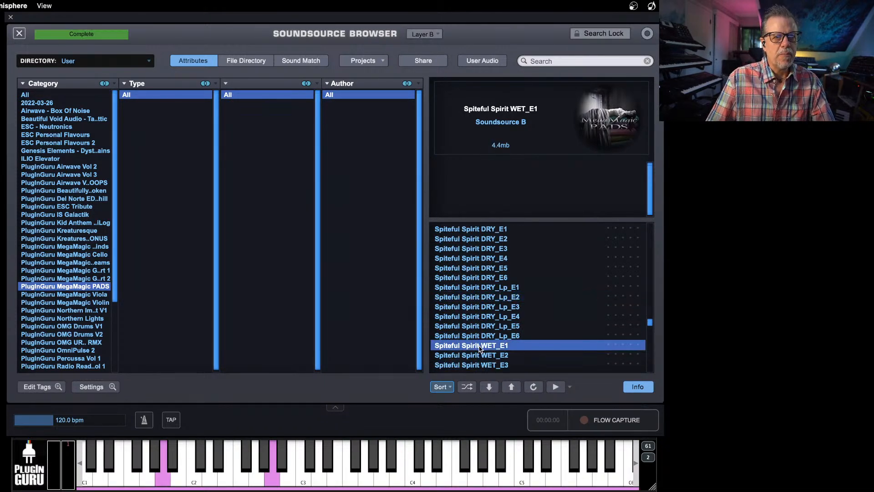
left_click(20, 34)
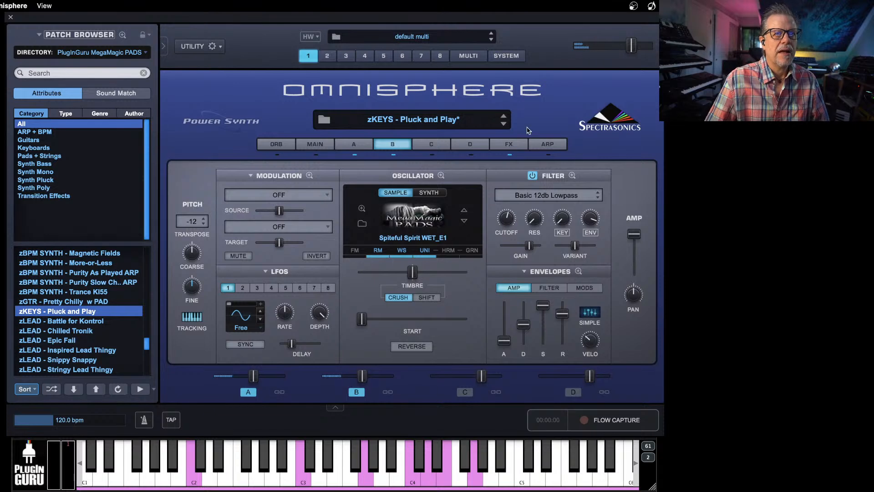
Step: Set the common Chorus Echo effect's mode to Echo and adjust its delay time
left_click(511, 145)
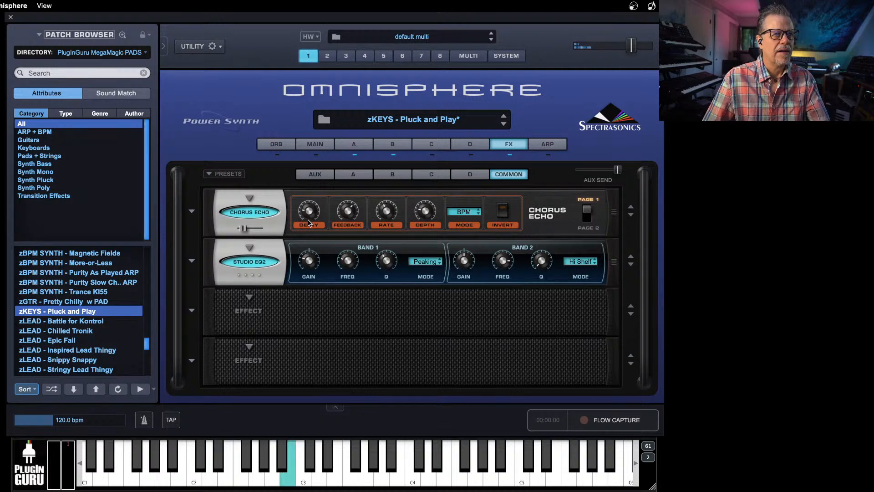
left_click(476, 213)
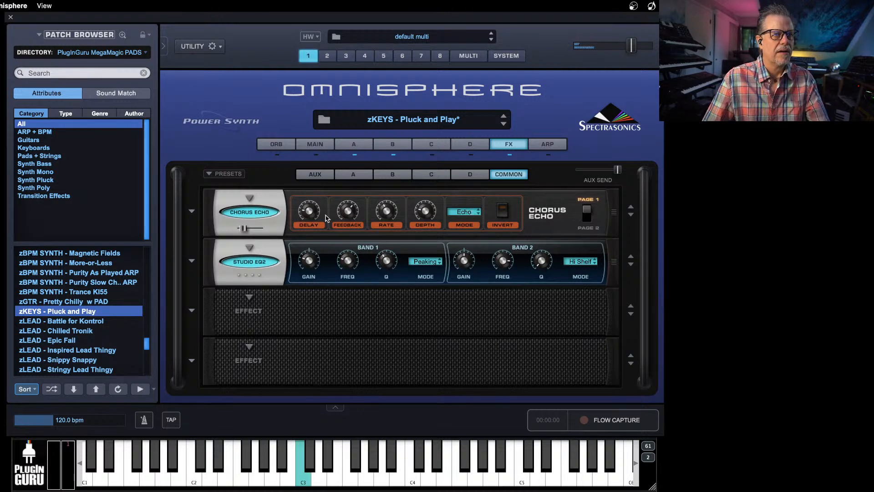
mouse_move(314, 217)
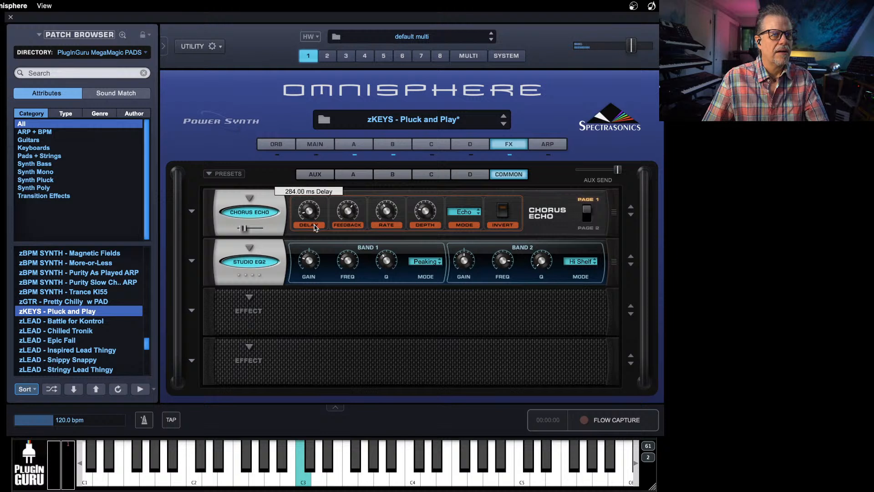
left_click_drag(315, 225, 316, 240)
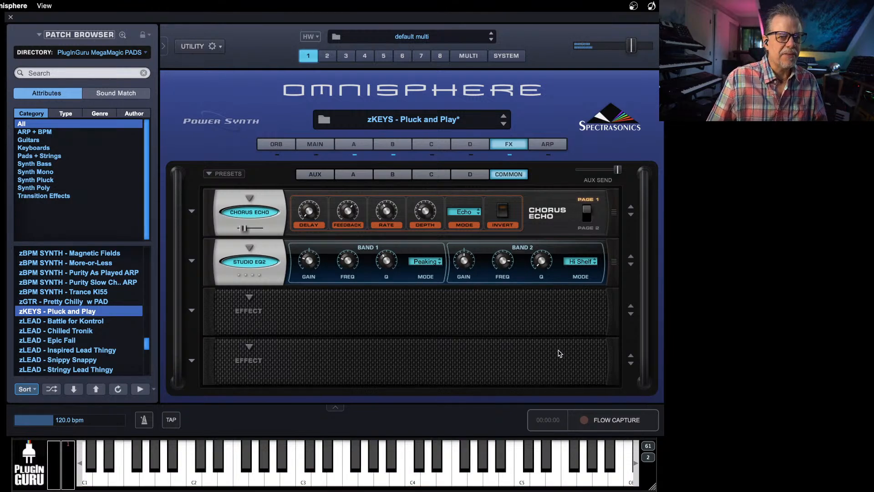
Step: Record a performance with Flow Capture and save it to the Desktop as Pluck and Play Starter.wav
left_click(613, 422)
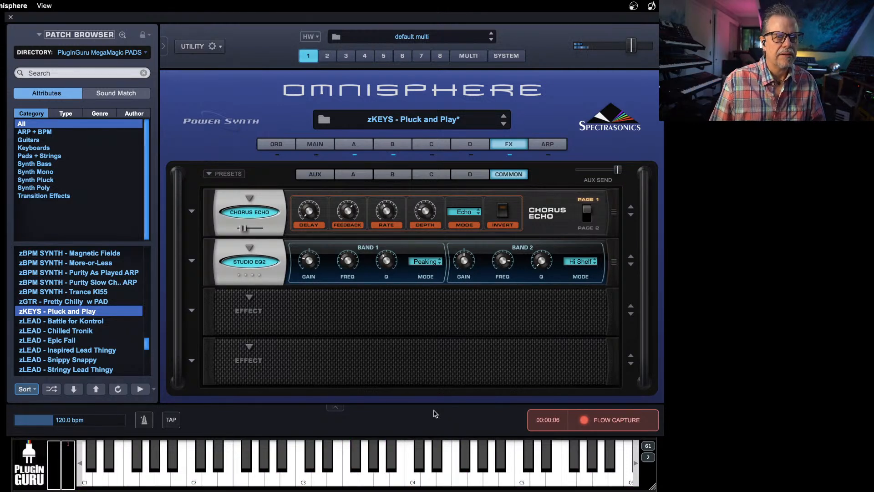
left_click(602, 426)
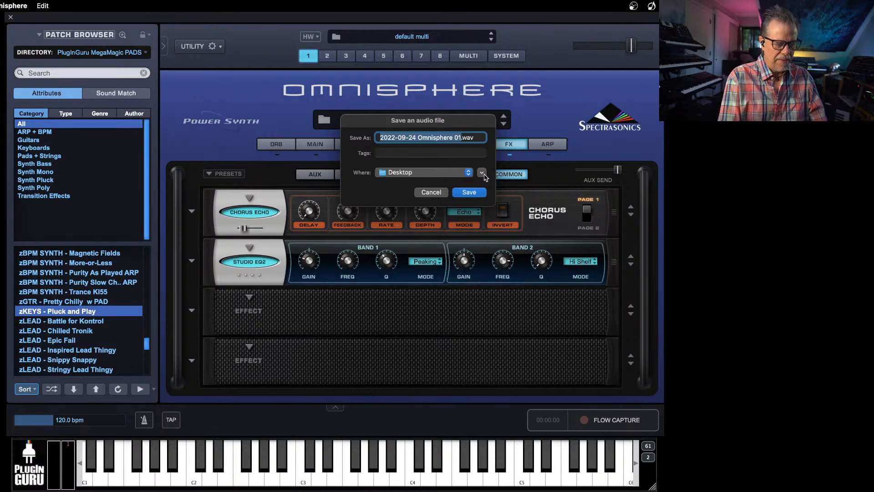
type("Pluc")
type("k and Play")
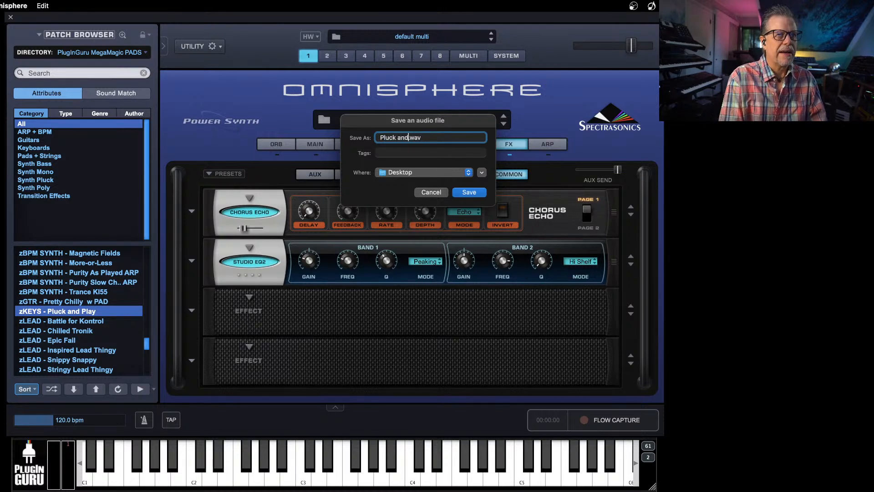
type("Simple")
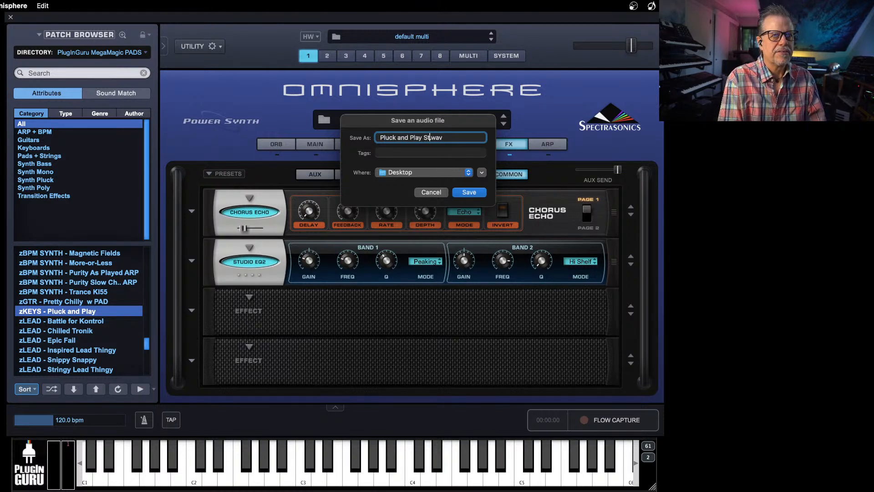
key("Return")
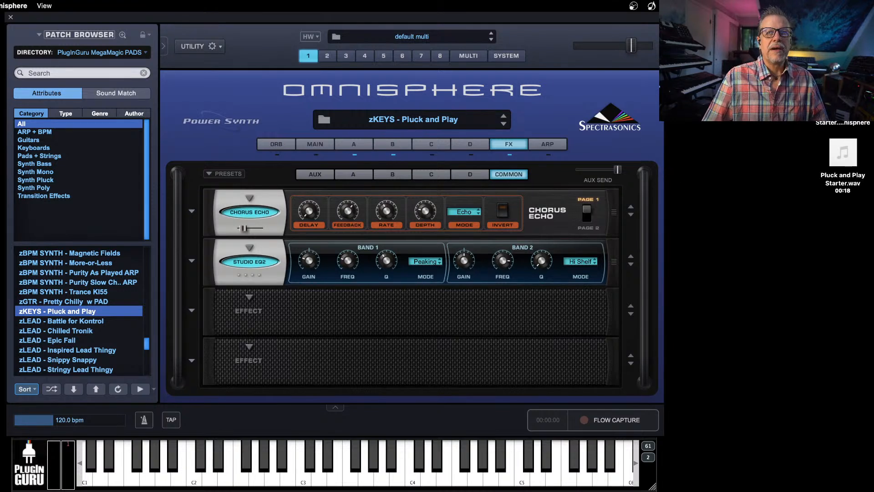
Step: Bring the three Pluck and Play Starter files into clear desktop space beside the synth and delete all of them
left_click_drag(800, 23, 709, 470)
left_click(706, 377)
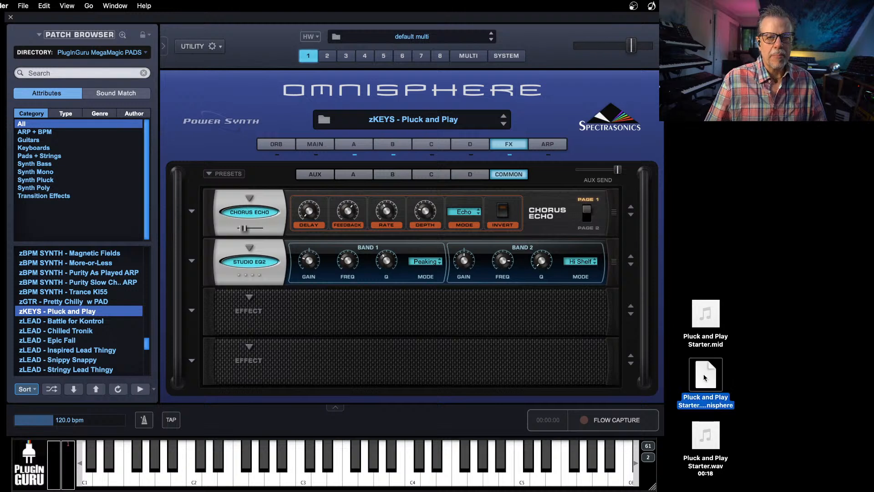
left_click(707, 345)
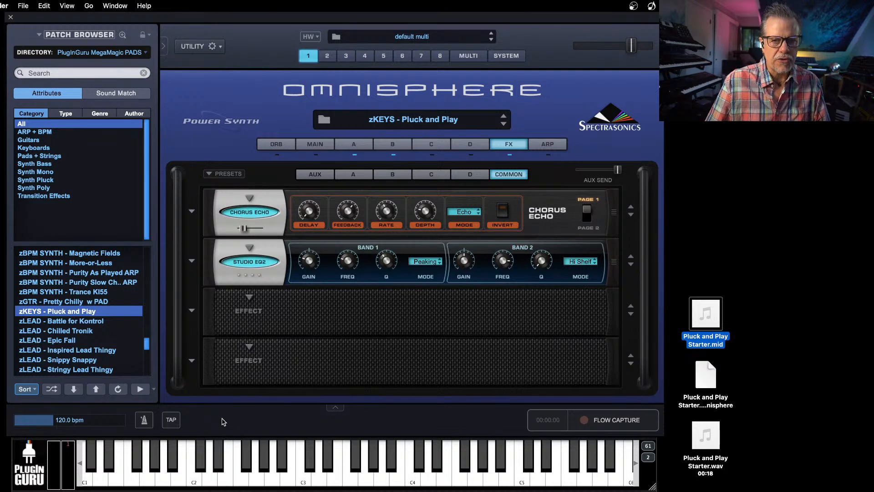
left_click_drag(737, 306, 713, 461)
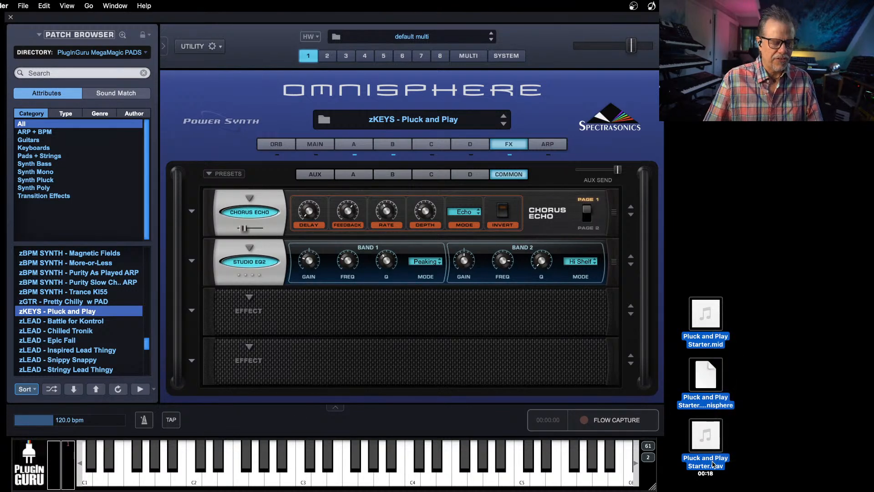
key("super+BackSpace")
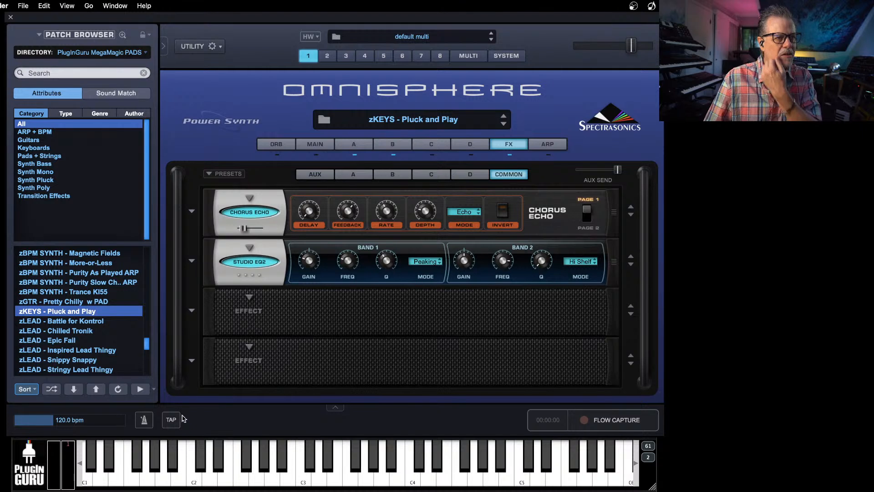
Step: Record a performance to the metronome with Flow Capture, save it to the Desktop as Pluck 2.wav and place its three files beside the synth
left_click(172, 424)
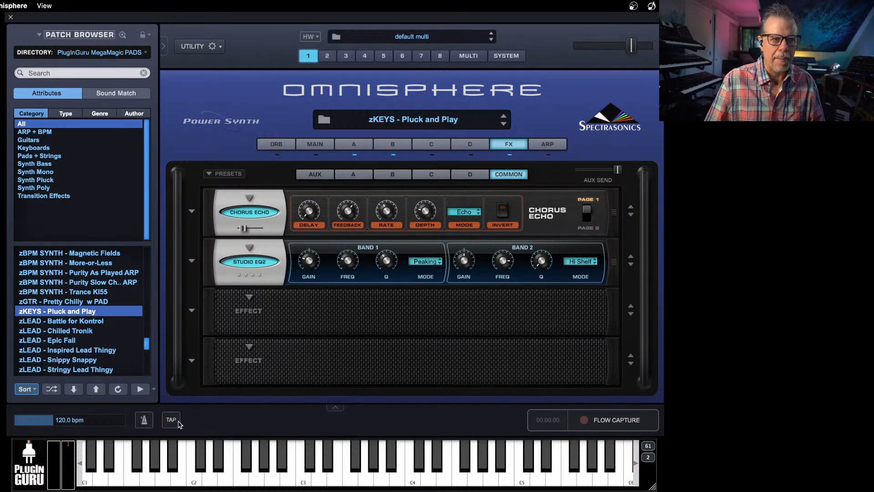
left_click(146, 421)
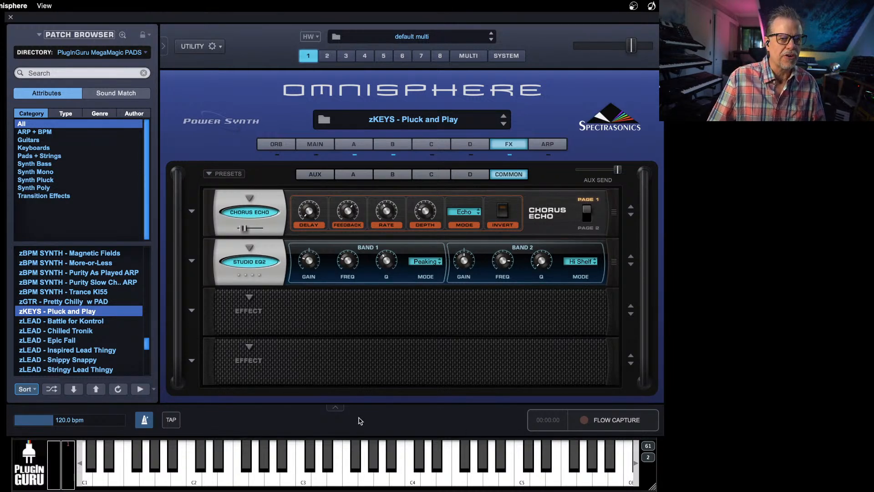
left_click(618, 422)
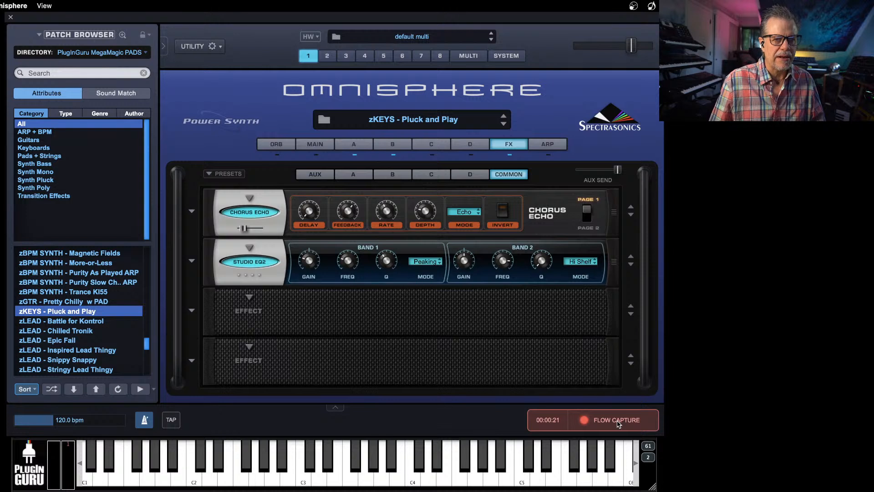
left_click(619, 422)
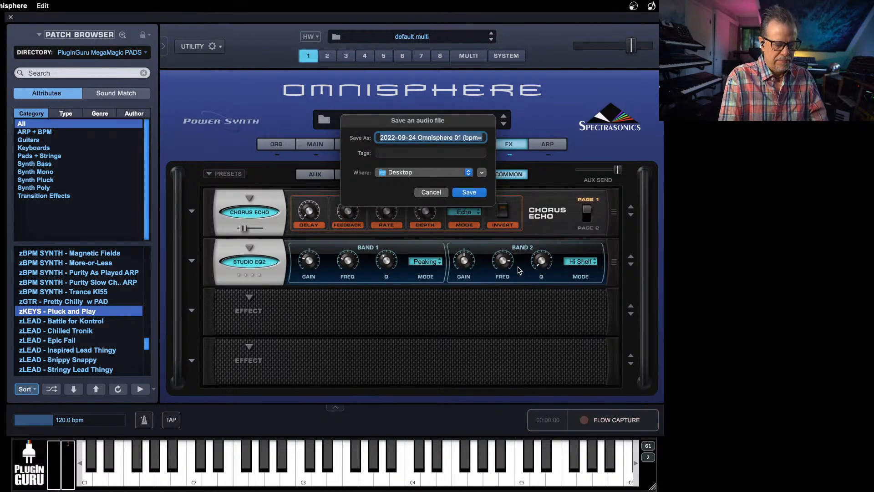
type("Pluck Zone")
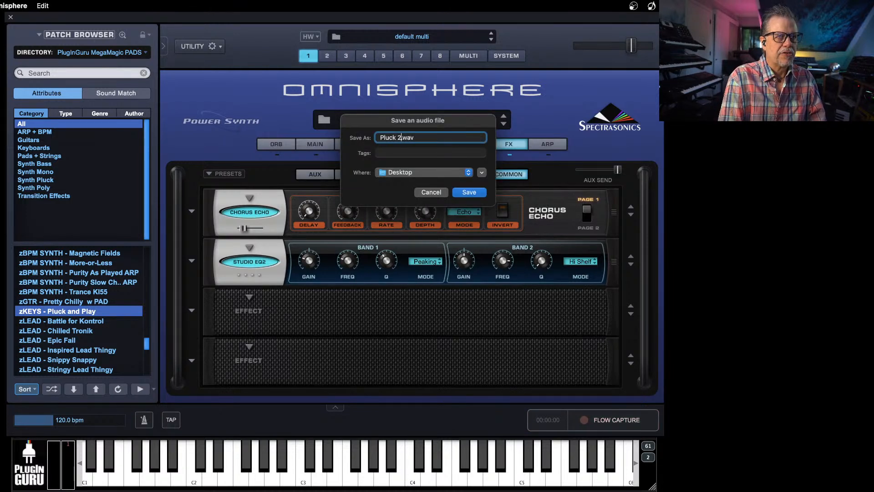
key("Return")
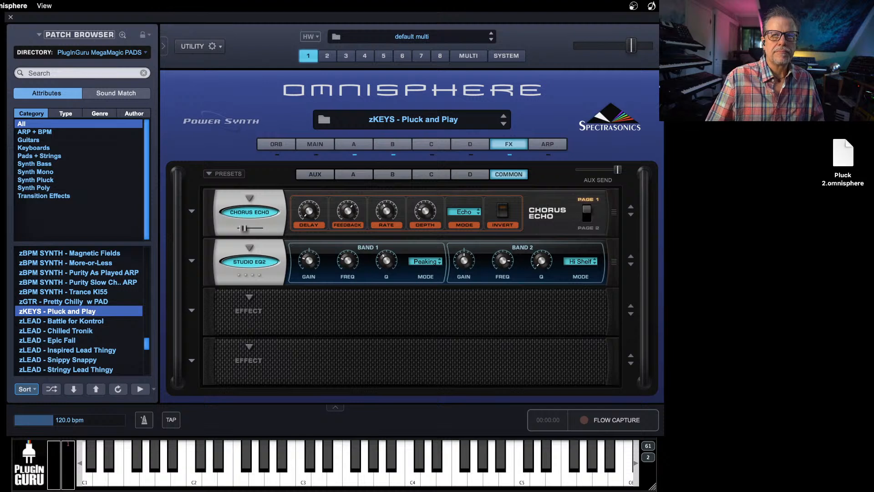
left_click_drag(798, 37, 691, 454)
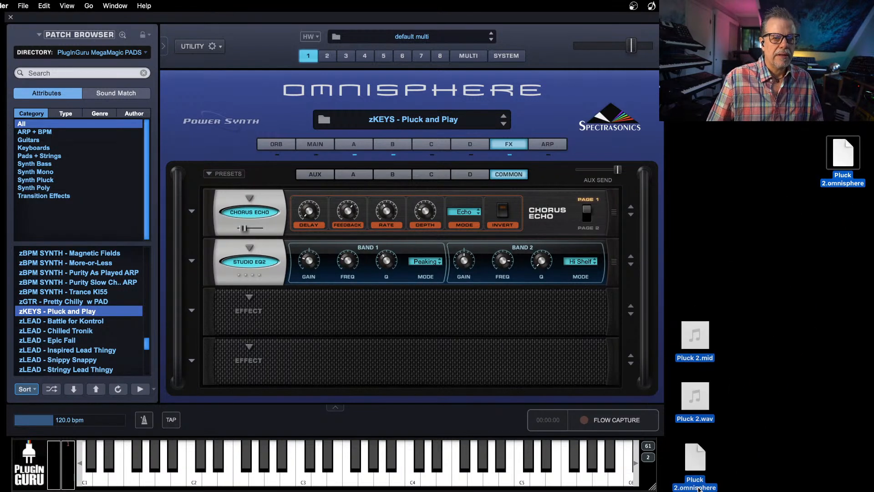
left_click(755, 423)
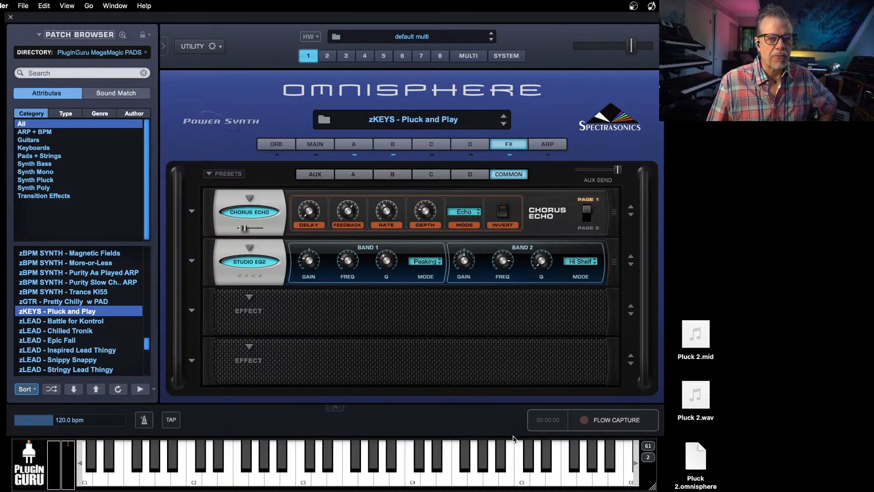
Step: Record a short Flow Capture take, save it to the Desktop as Weird Idea.wav and line its three files up beside the Pluck 2 files
left_click(617, 419)
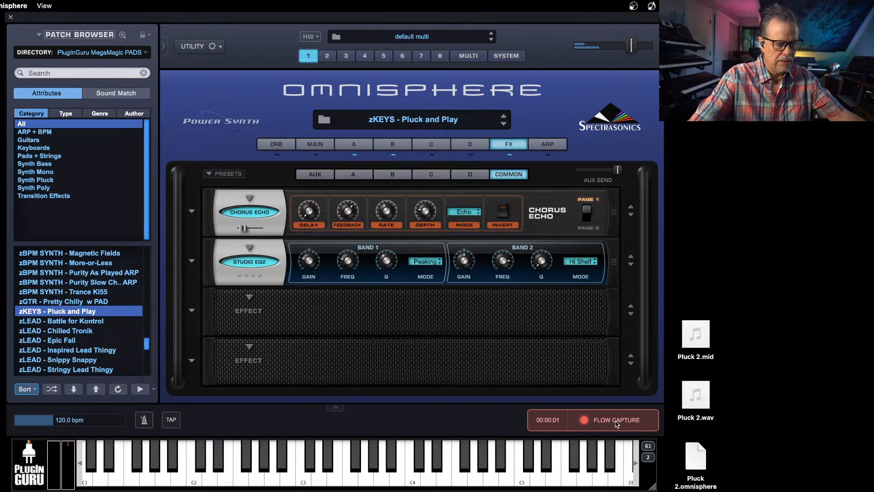
left_click(618, 423)
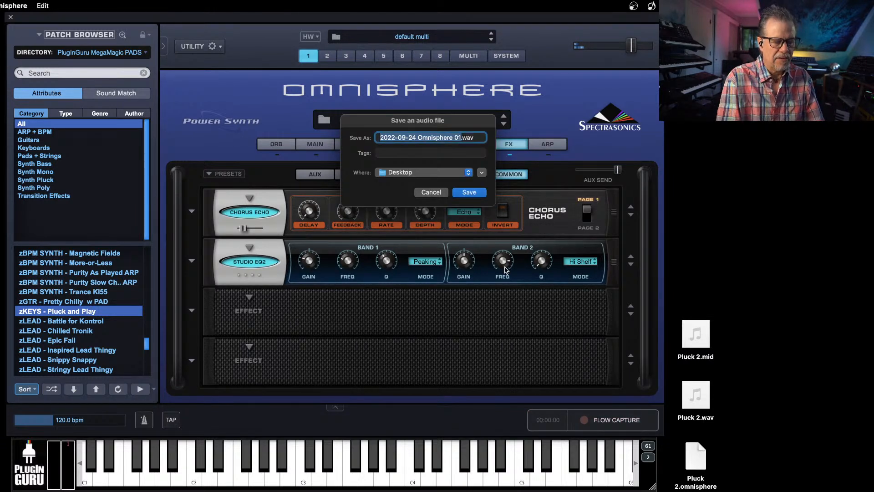
type("Weird Ide")
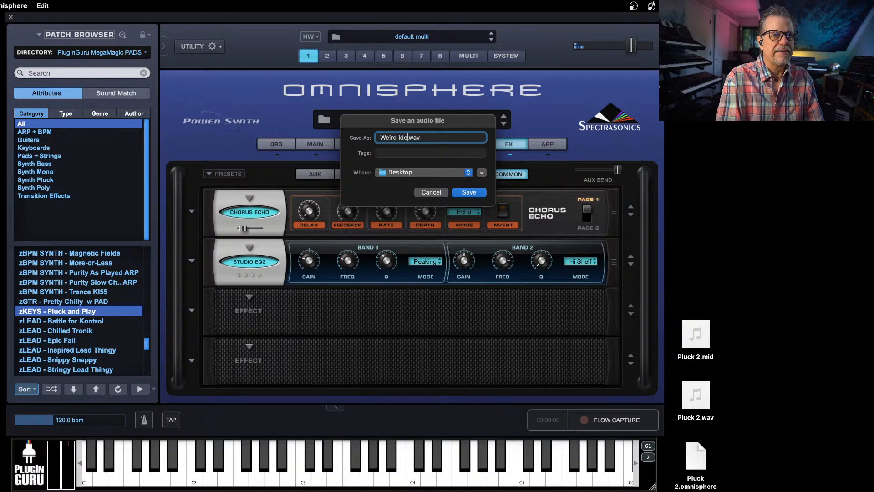
type("a")
key("Return")
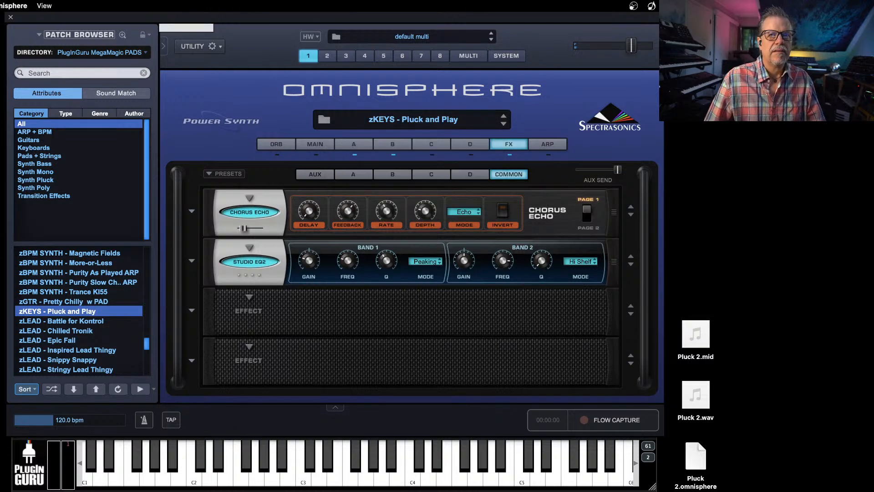
left_click_drag(811, 28, 838, 164)
left_click_drag(841, 175, 744, 477)
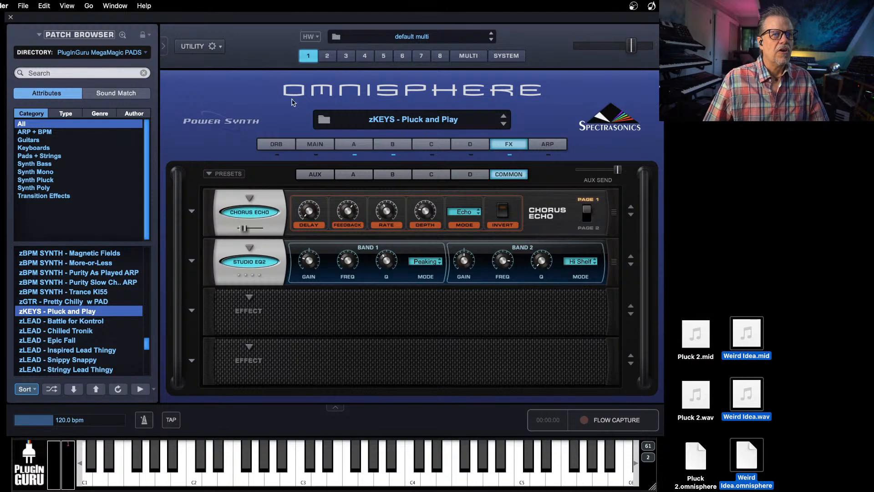
Step: Initialize the multi and enable granular synthesis on layer A's oscillator
left_click(194, 45)
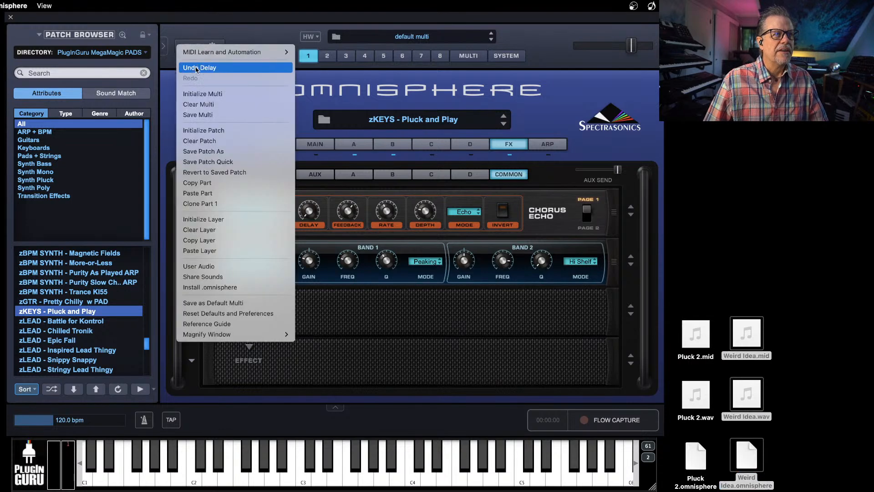
left_click(203, 93)
left_click(448, 197)
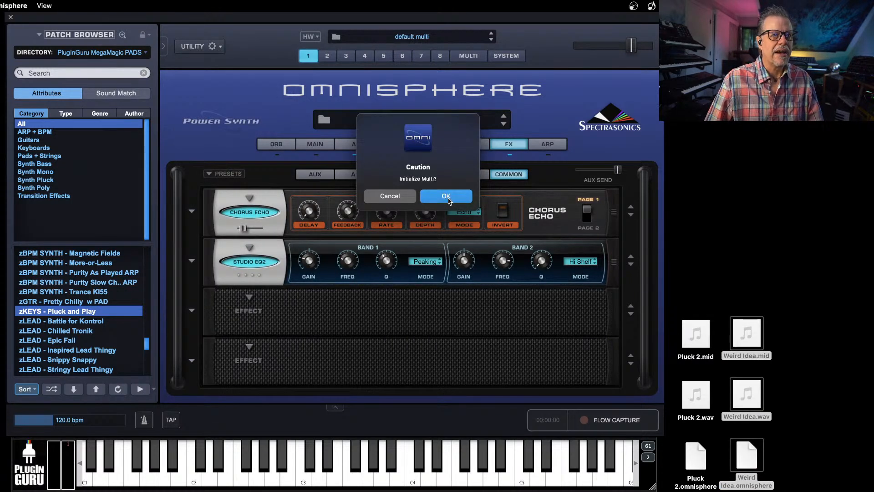
left_click(363, 146)
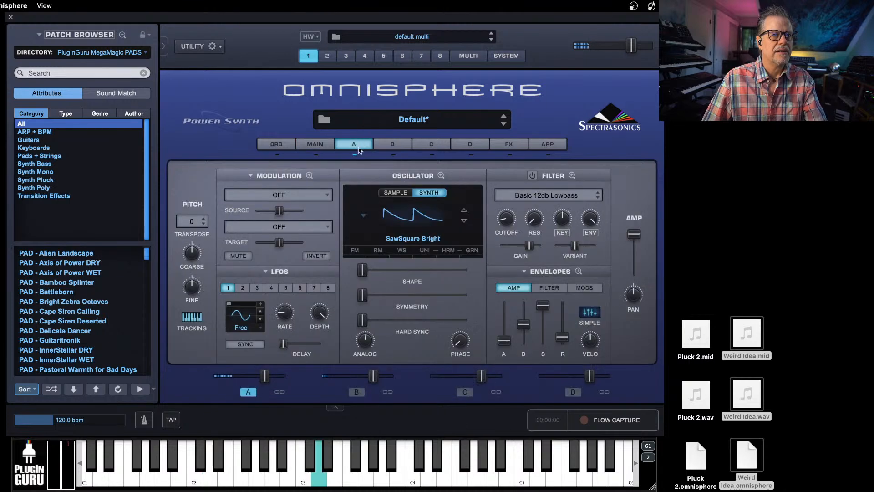
left_click(473, 253)
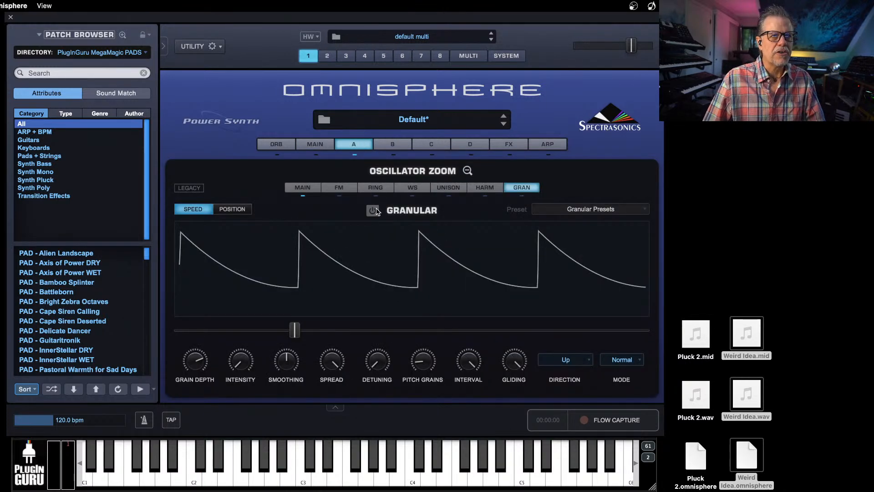
left_click(376, 211)
Step: Import Weird Idea.wav from the desktop as layer A's soundsource and dismiss the import notice
left_click(798, 323)
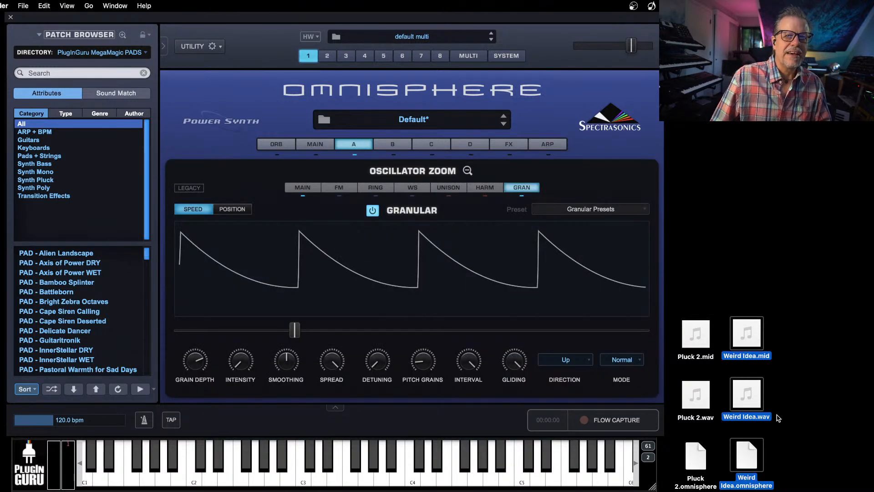
left_click_drag(748, 415, 429, 294)
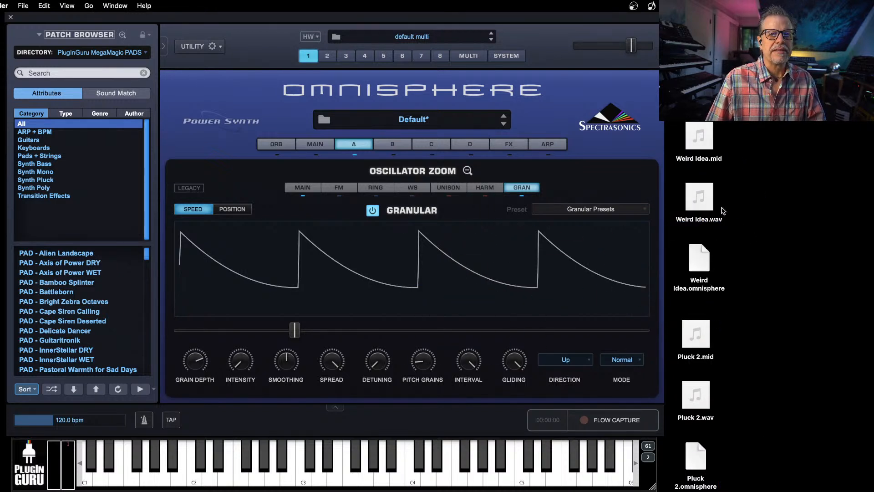
left_click_drag(709, 222, 377, 269)
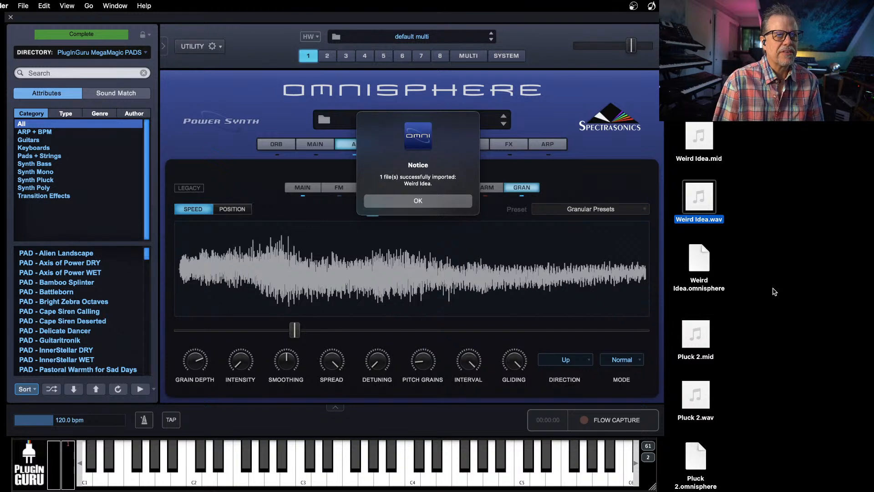
left_click(412, 202)
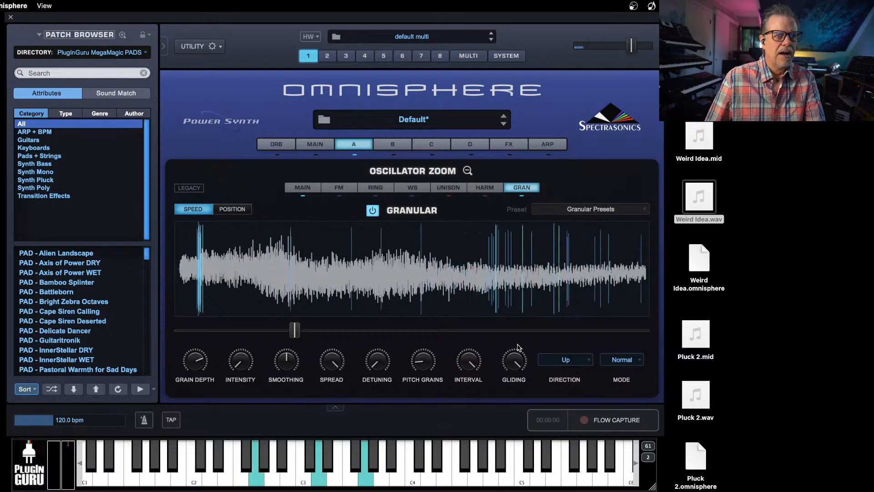
Step: Load the Mono Freeze granular preset from PluginGuru Granular 2019 and move the grain position about a quarter of the way through the waveform
left_click(581, 217)
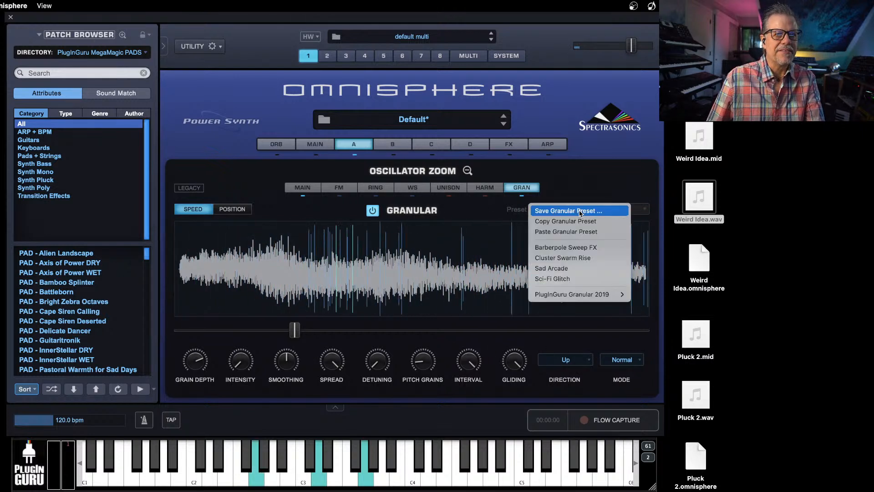
mouse_move(574, 295)
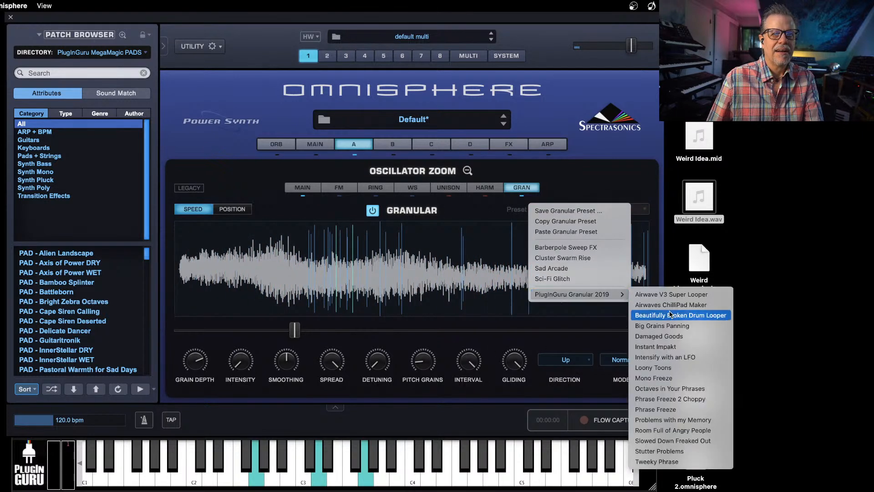
left_click(679, 378)
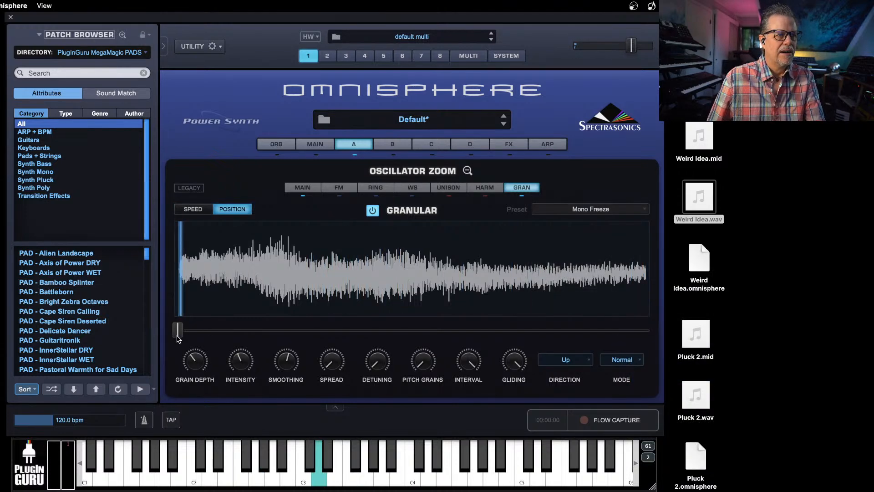
left_click_drag(178, 330, 297, 347)
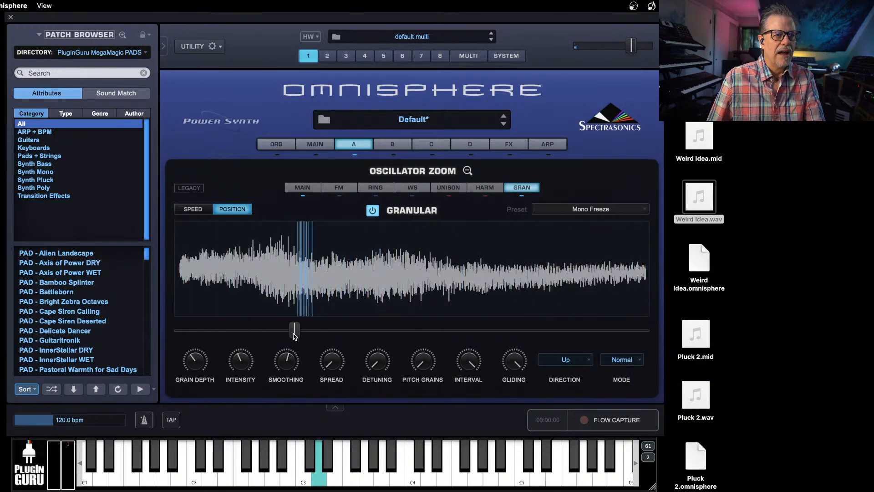
Step: Modulate the granular position with an LFO, change its waveform to a stepped shape and raise its rate
right_click(295, 329)
mouse_move(316, 359)
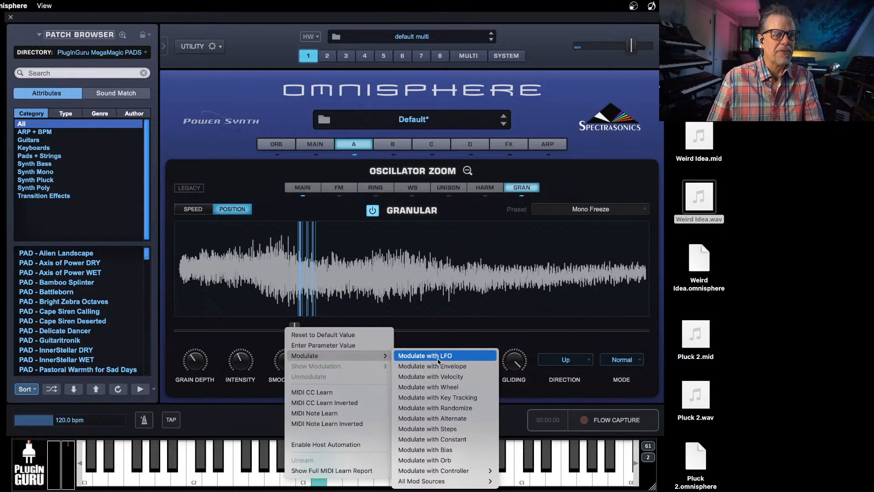
left_click(425, 356)
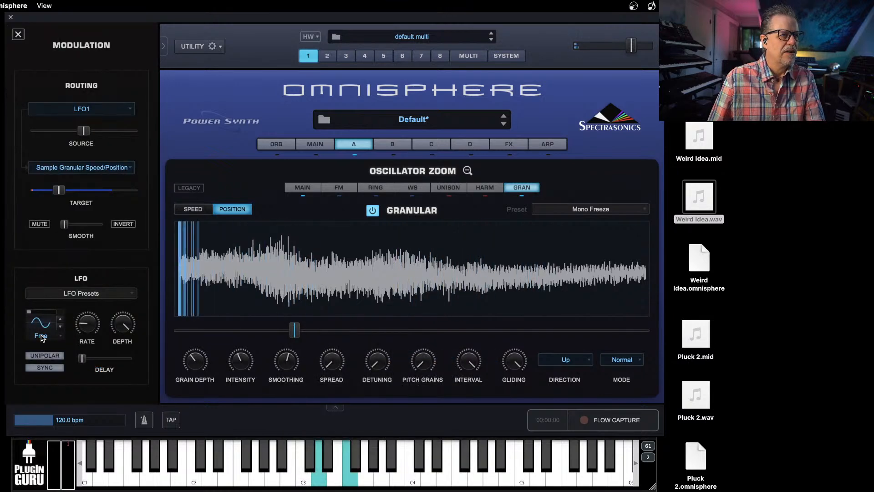
left_click(61, 326)
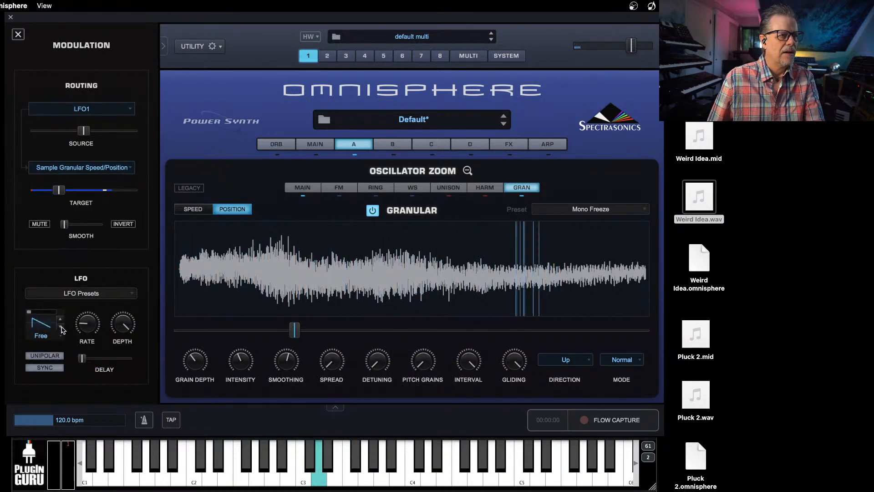
left_click(62, 322)
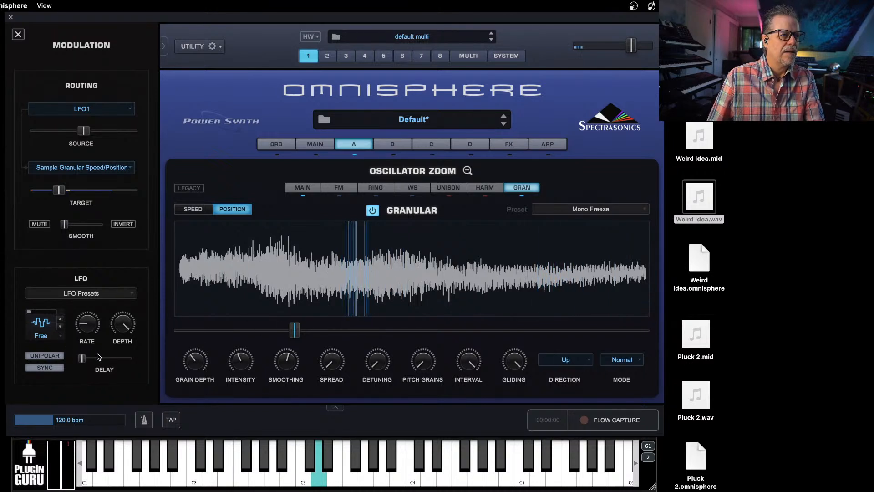
left_click_drag(95, 334, 99, 292)
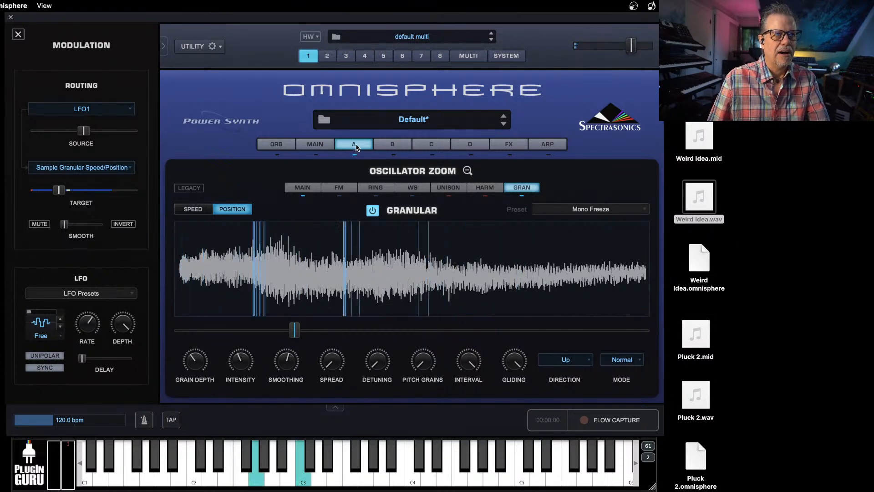
Step: Lengthen the attack and release of layer A's amp envelope
left_click(356, 146)
mouse_move(509, 327)
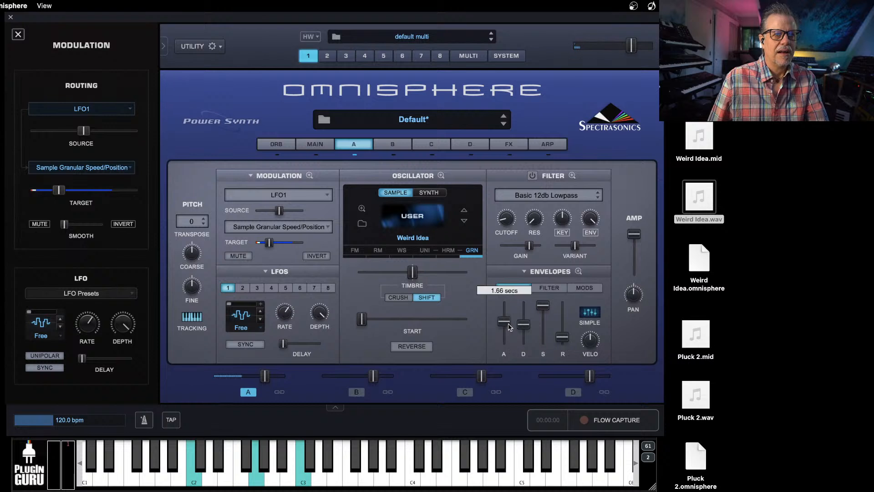
mouse_move(509, 327)
left_mouse_down()
mouse_move(506, 308)
mouse_move(504, 329)
left_mouse_up()
mouse_move(562, 337)
left_mouse_down()
mouse_move(568, 328)
mouse_move(564, 334)
left_mouse_up()
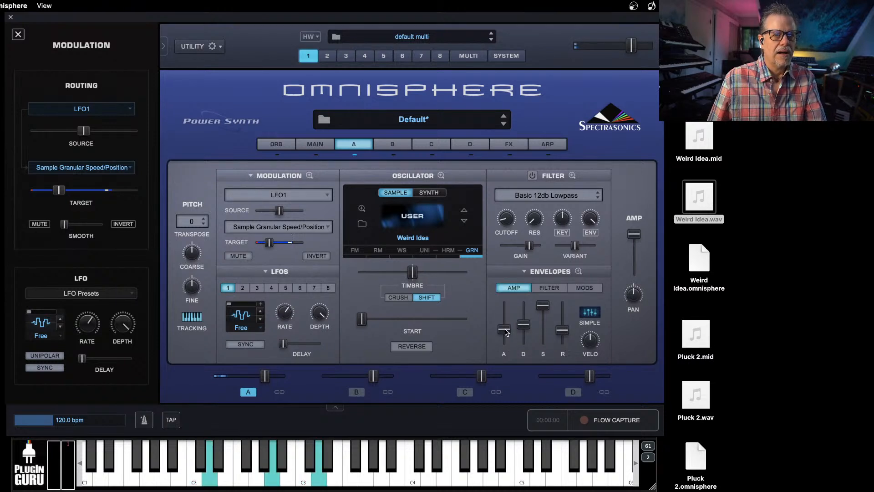
Step: Load the COMBO - Pheonix Fall Common rack preset from PluginGuru FX Racks 2019 into the common effects rack
left_click(510, 144)
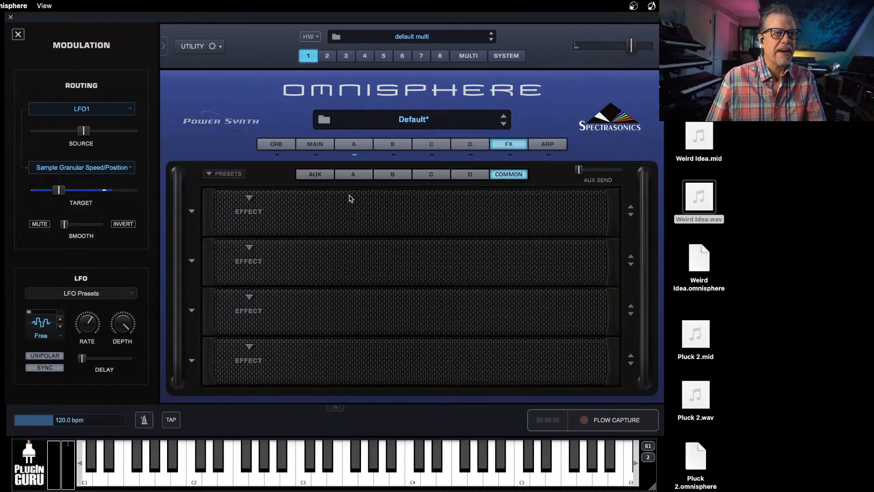
left_click(209, 174)
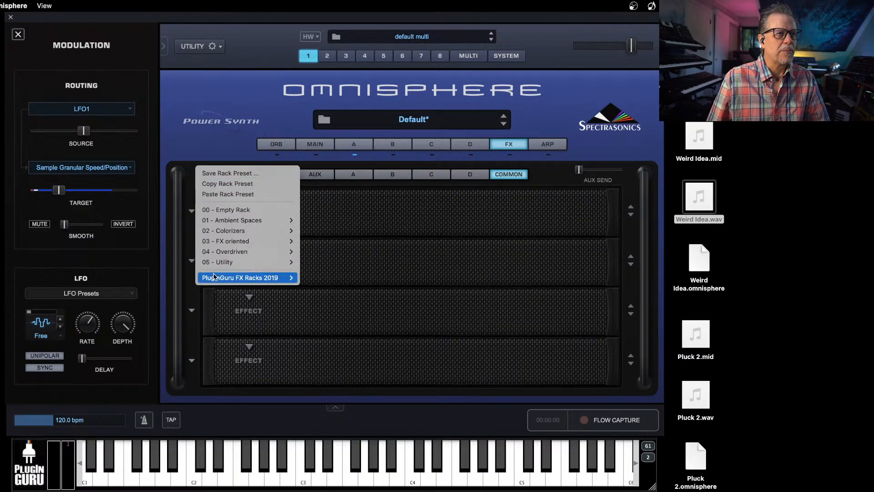
mouse_move(225, 281)
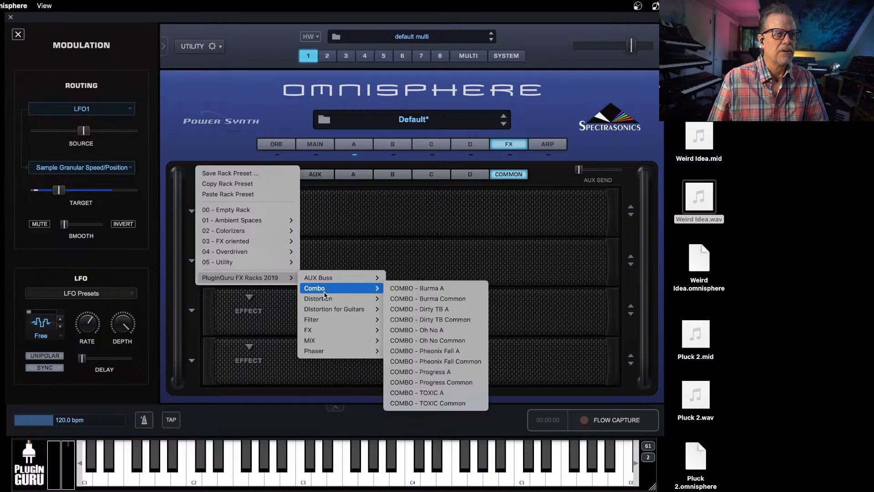
mouse_move(321, 324)
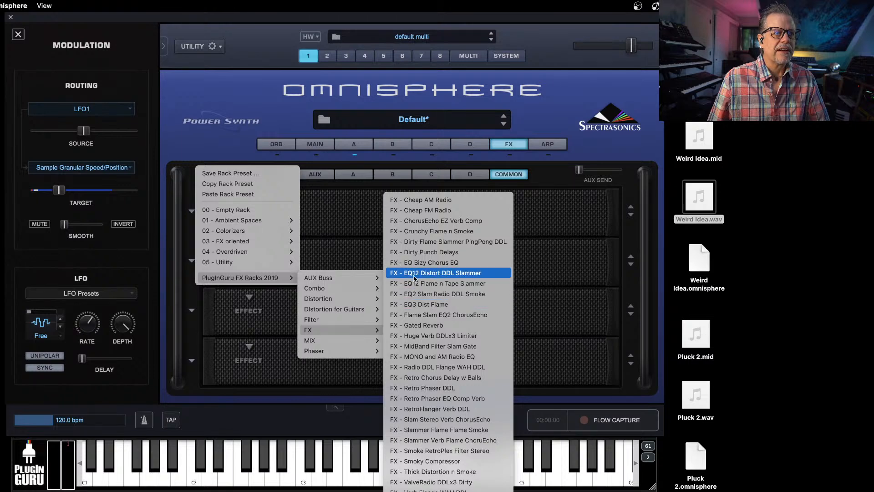
mouse_move(321, 288)
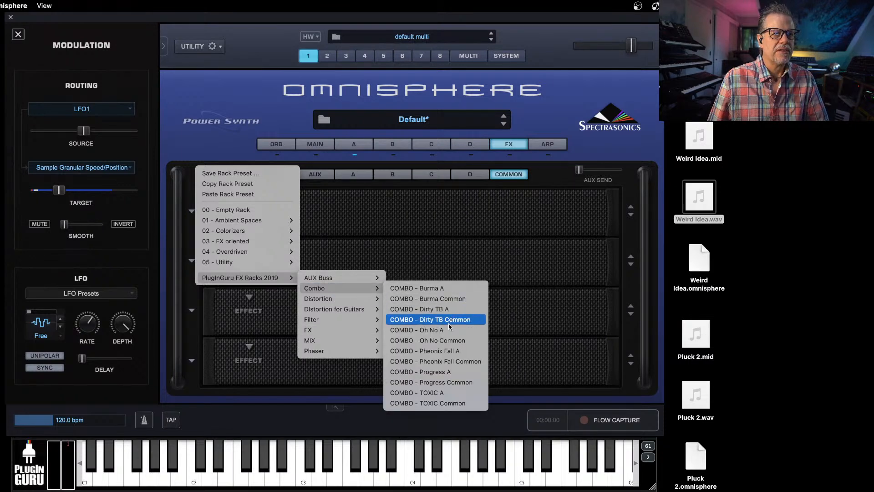
left_click(447, 361)
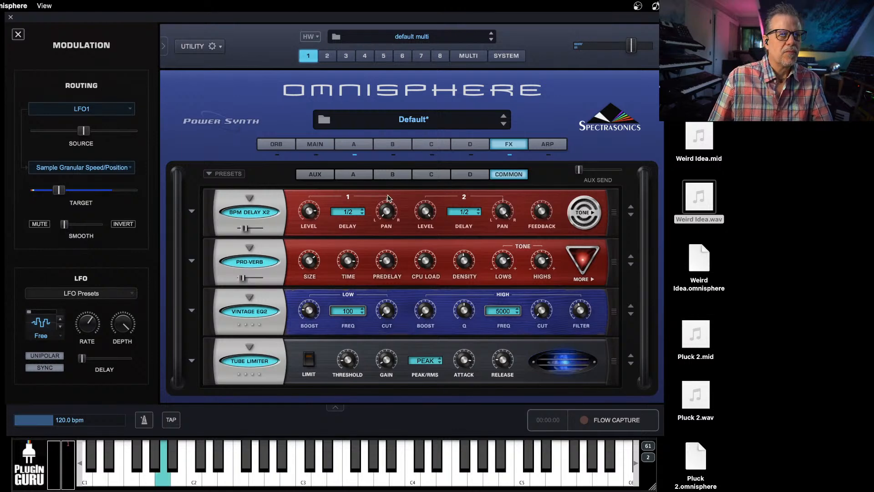
Step: Move layer A's grain position further along the waveform and load the Problems with my Memory preset from PluginGuru Granular 2019
left_click(362, 146)
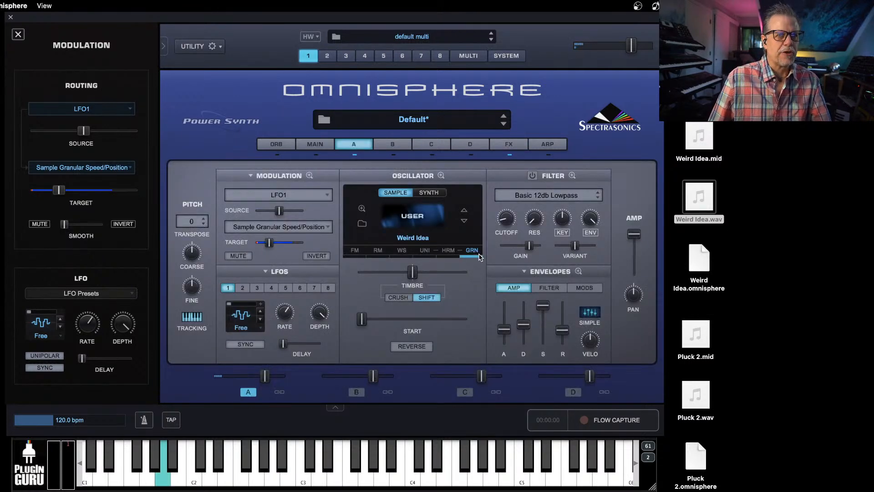
left_click(473, 251)
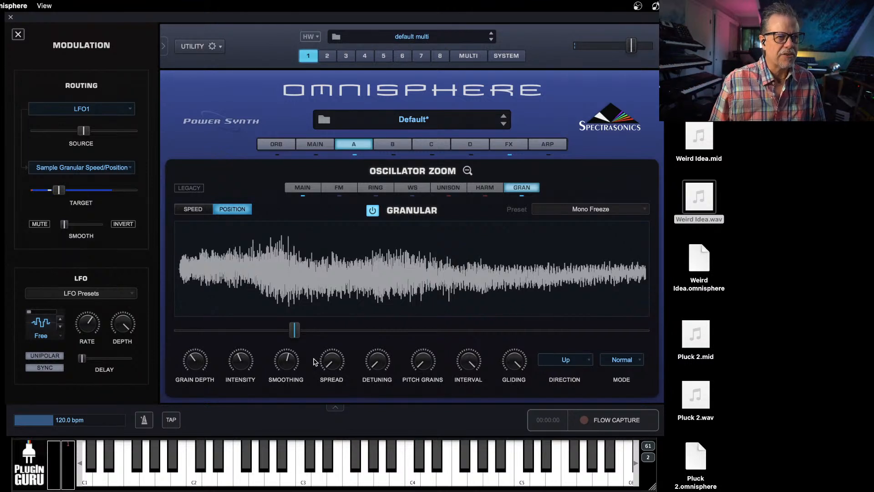
left_click_drag(299, 329, 306, 326)
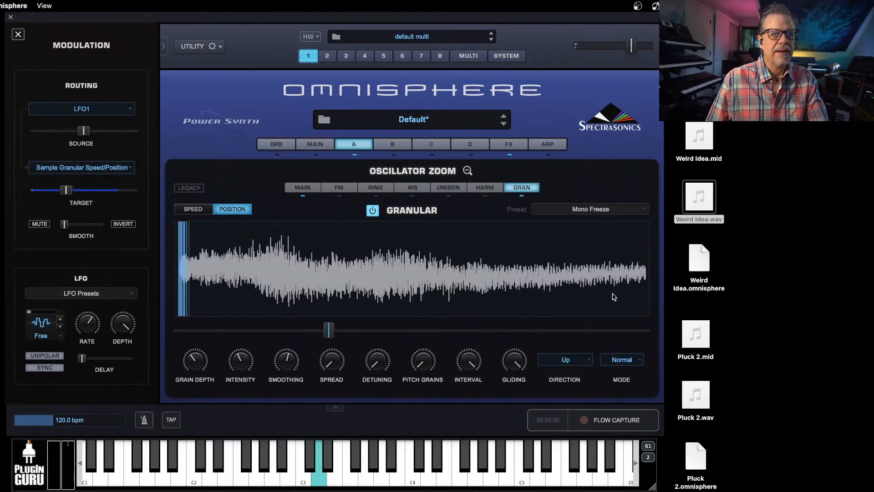
left_click(597, 209)
mouse_move(610, 212)
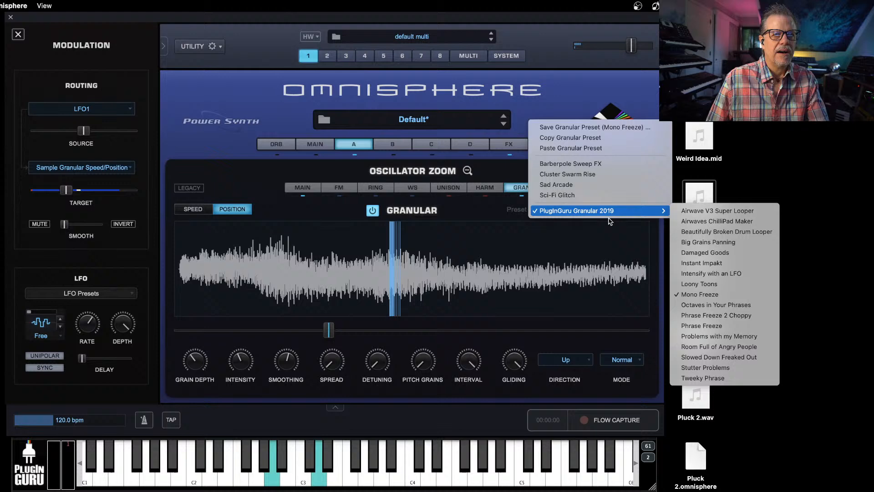
left_click(719, 336)
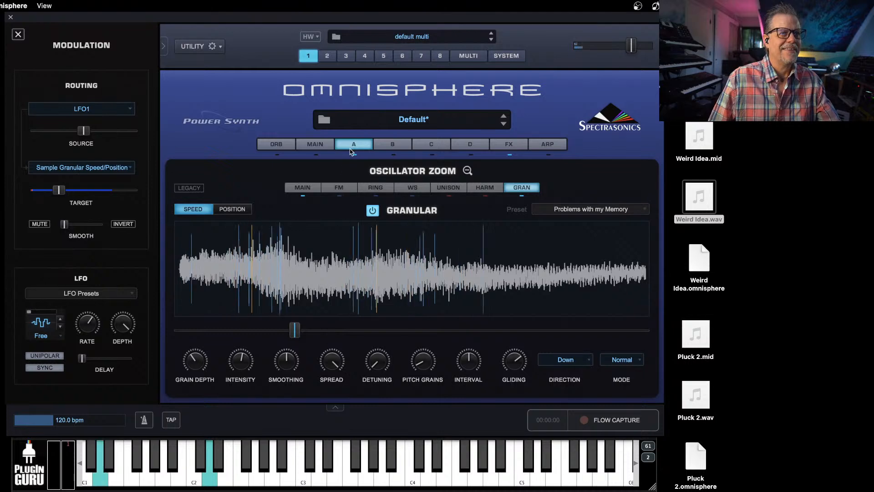
Step: Apply the Bandpass Juicy 36db filter to layer A and sweep its cutoff and resonance
left_click(356, 144)
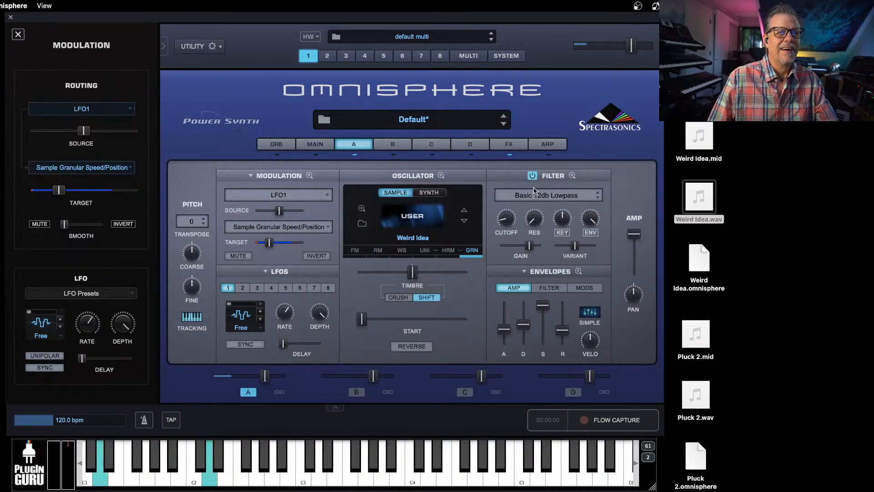
left_click(531, 196)
mouse_move(606, 218)
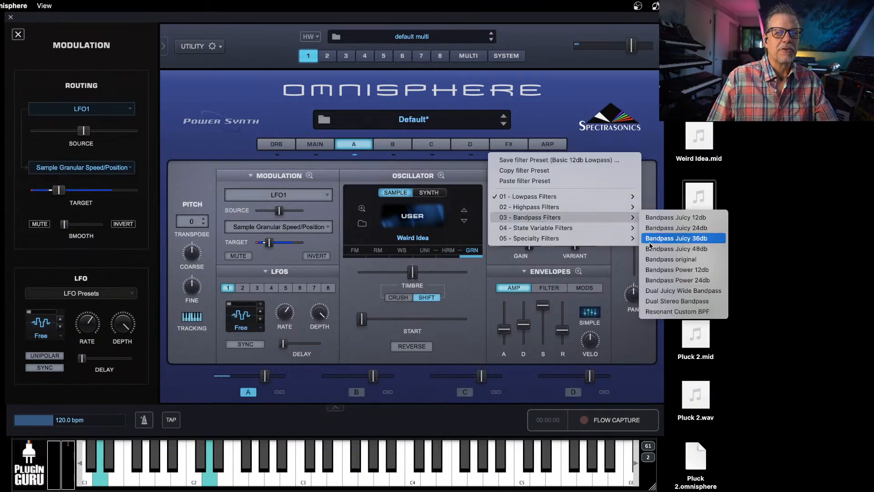
left_click(670, 238)
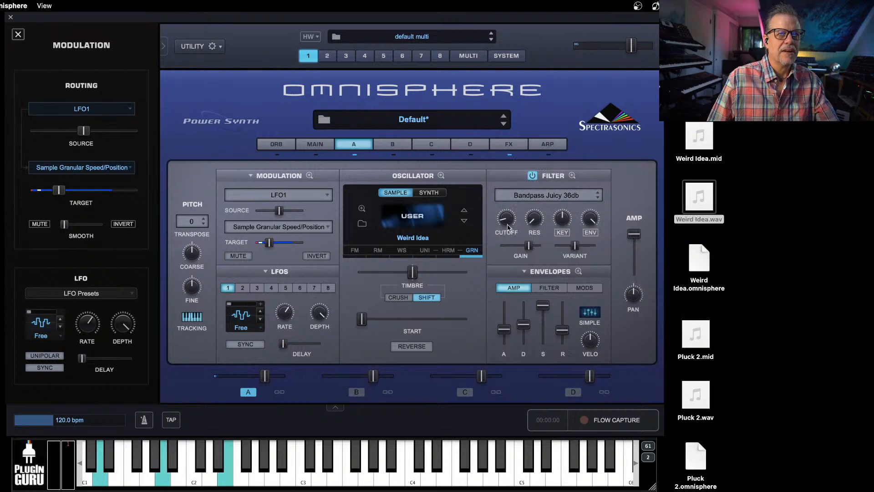
left_click_drag(508, 225, 521, 184)
left_click_drag(539, 219, 506, 220)
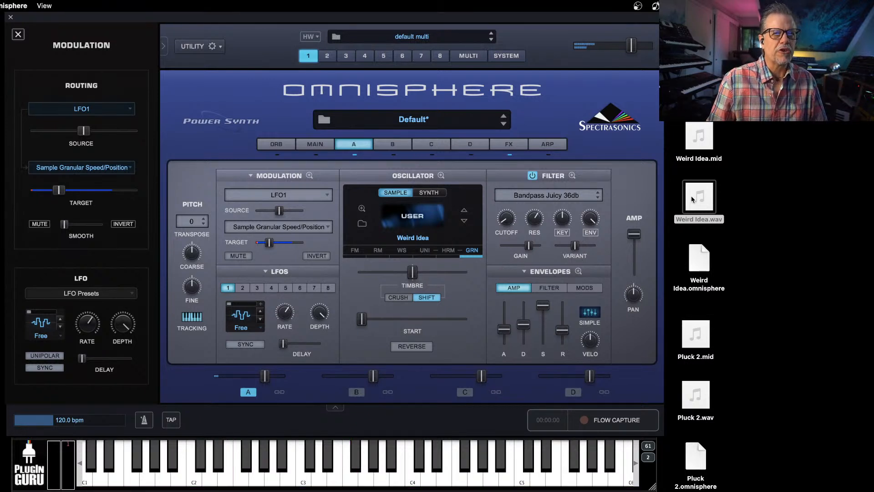
Step: Move the three Weird Idea files on the desktop down beside the Pluck 2 files and deselect them
left_click_drag(735, 138, 745, 491)
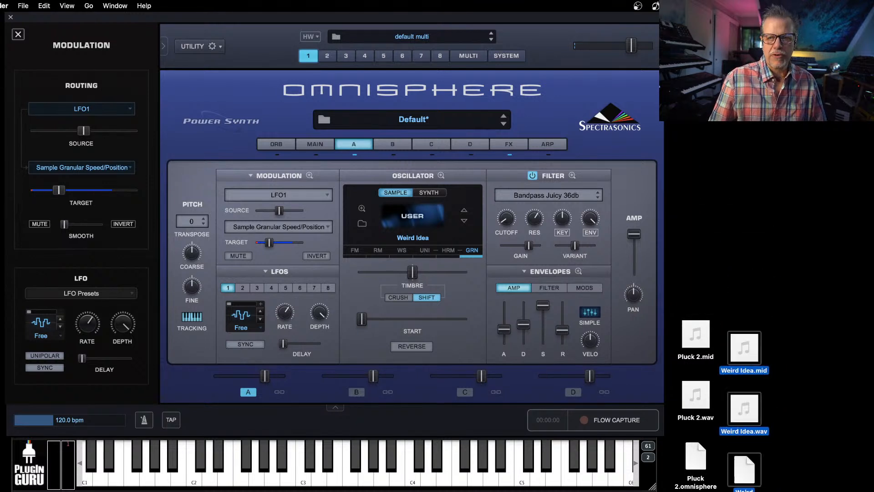
left_click(717, 270)
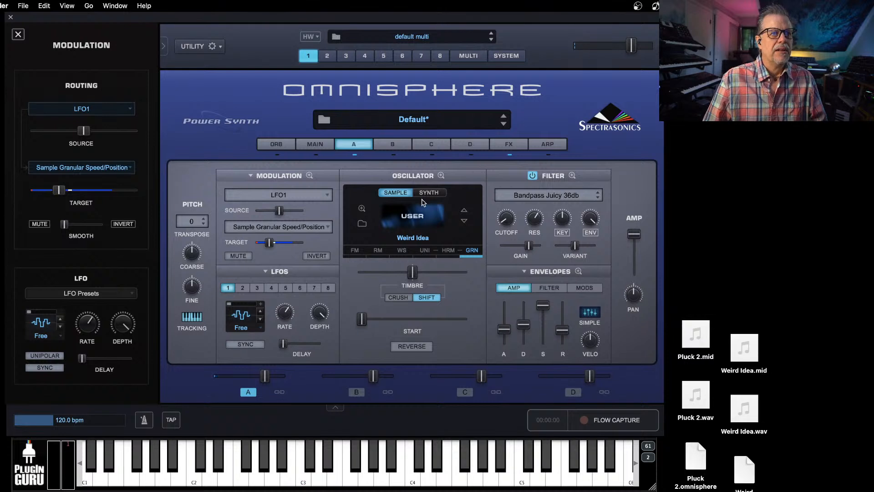
Step: Set the patch browser to the Undercurrent Sonic Extension directory and filter it to the Pads + Strings category
left_click(19, 35)
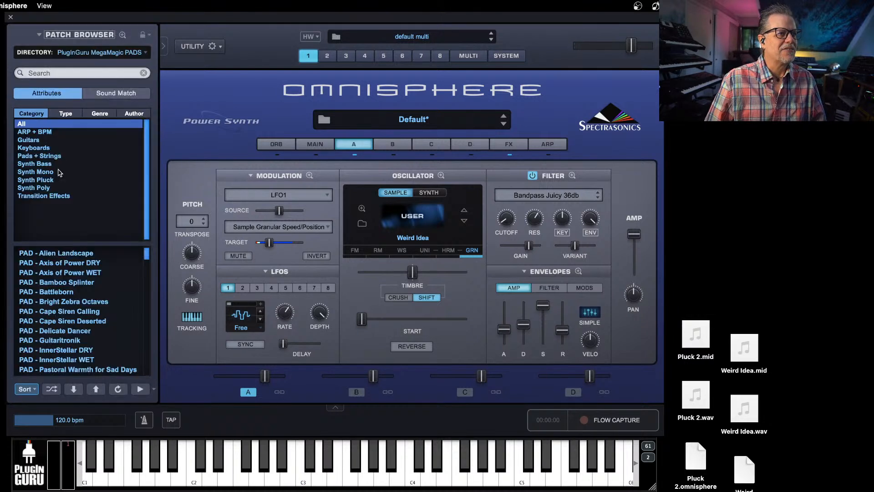
left_click(88, 54)
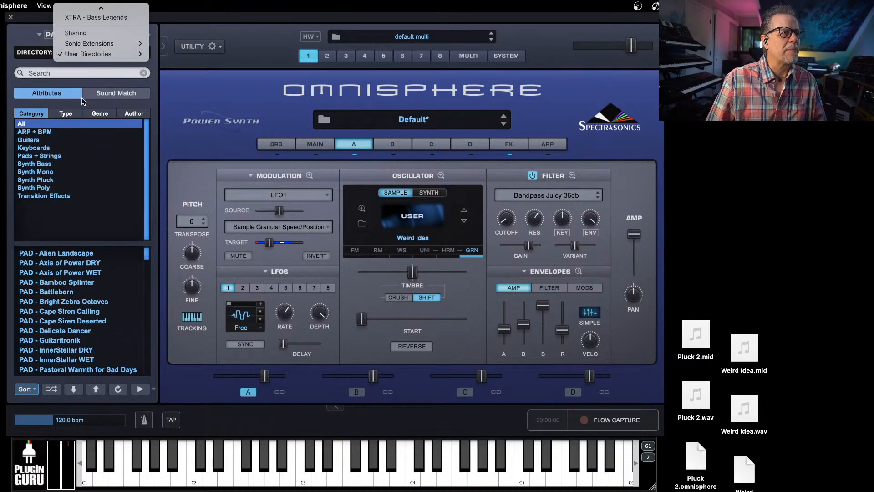
mouse_move(108, 46)
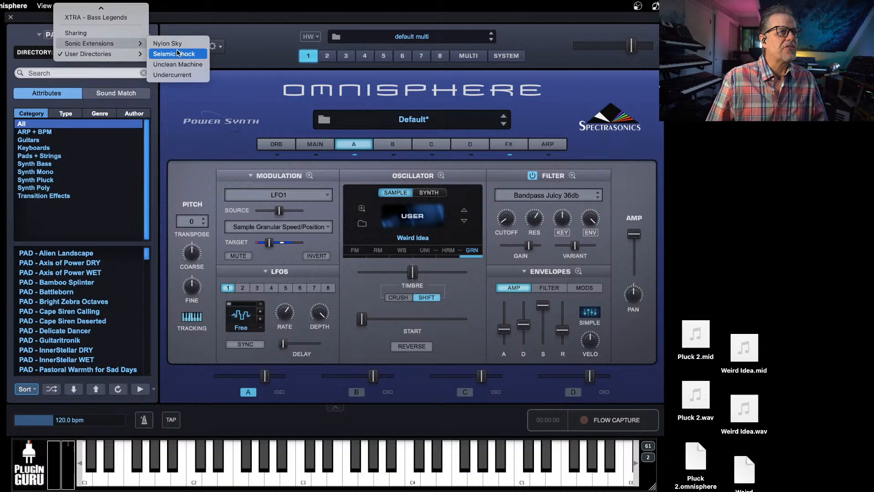
left_click(171, 75)
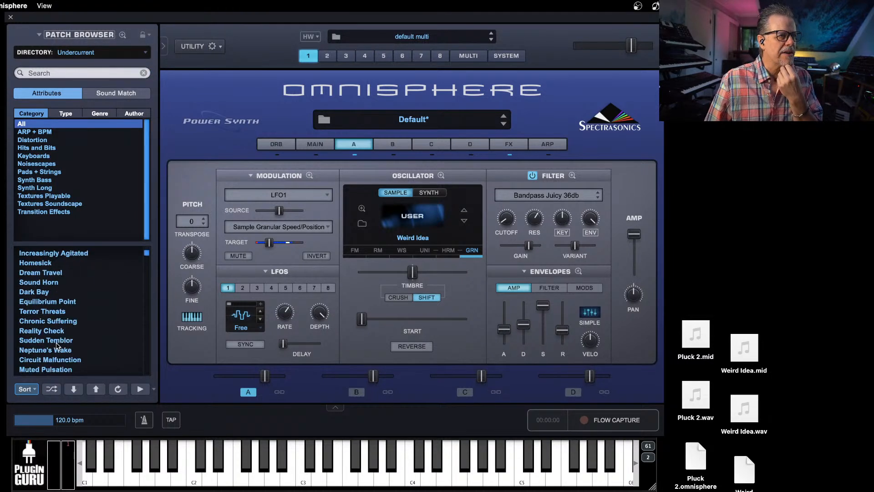
scroll(54, 340, "down", 3)
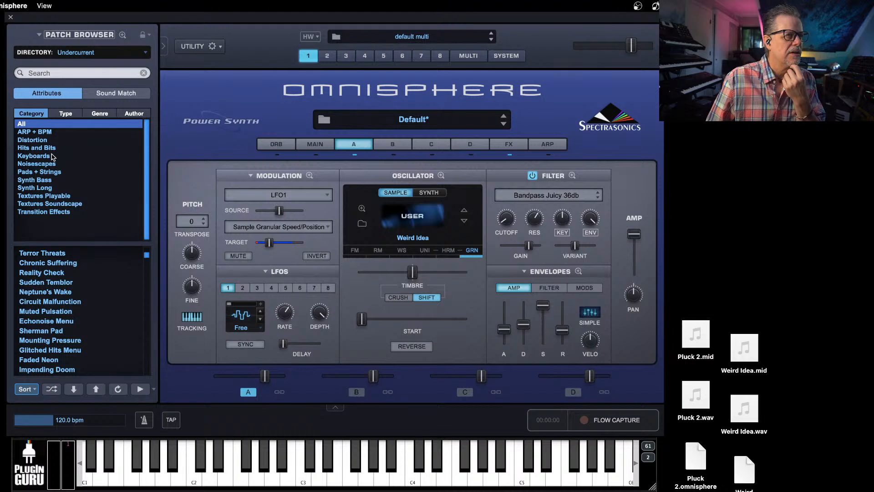
left_click(41, 173)
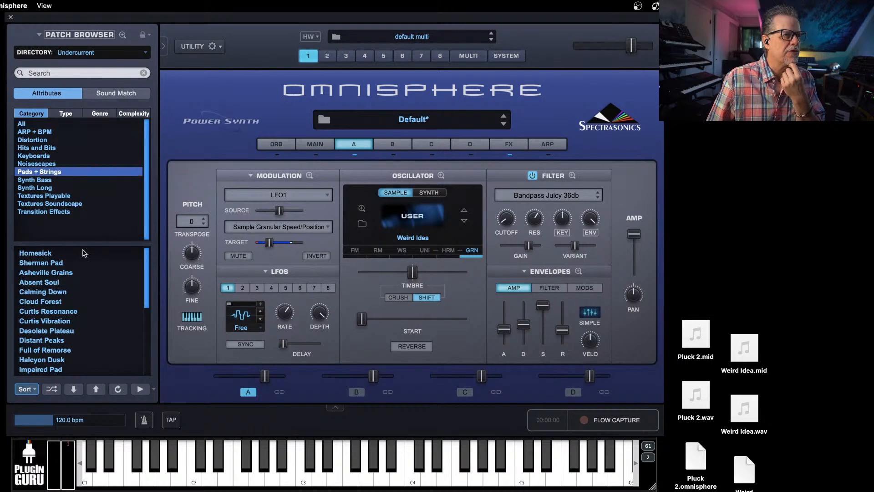
Step: Audition Distant Peaks and the following pads up to Halcyon Dusk, and lower Halcyon Dusk's envelope attack and release to the minimum
left_click(45, 342)
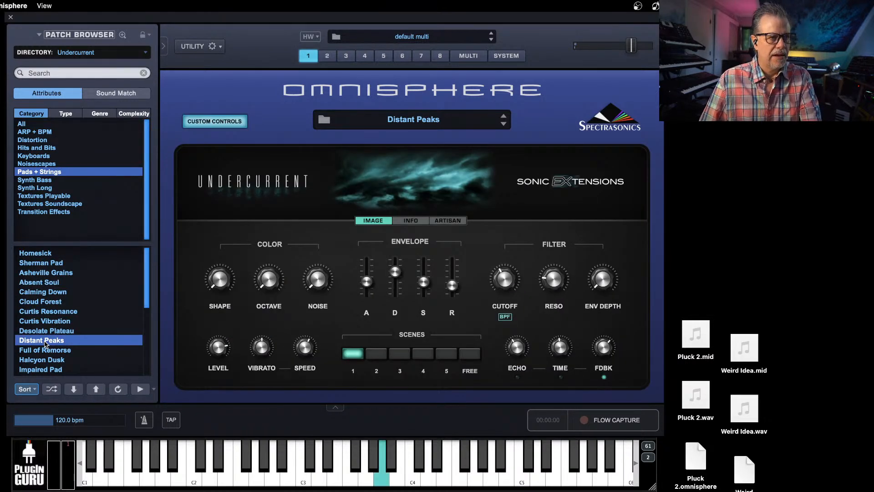
scroll(46, 341, "down", 3)
left_click(47, 303)
key("Down")
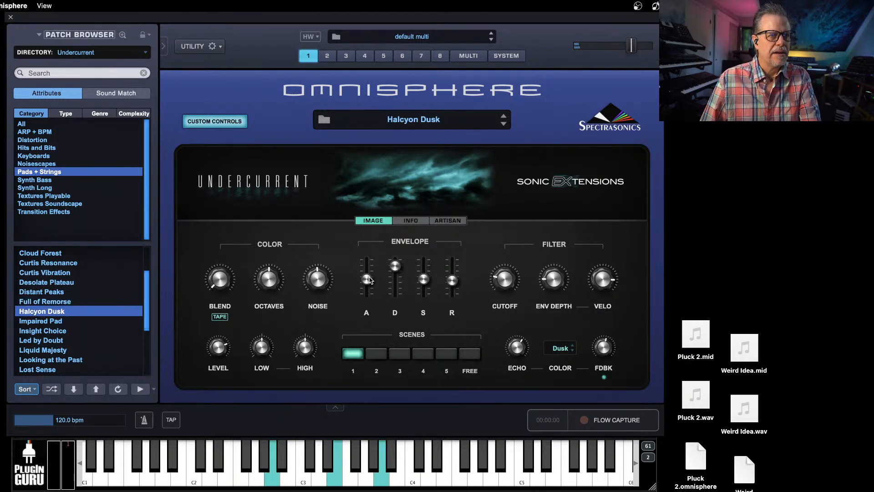
left_click_drag(369, 280, 367, 298)
left_click_drag(450, 287, 451, 303)
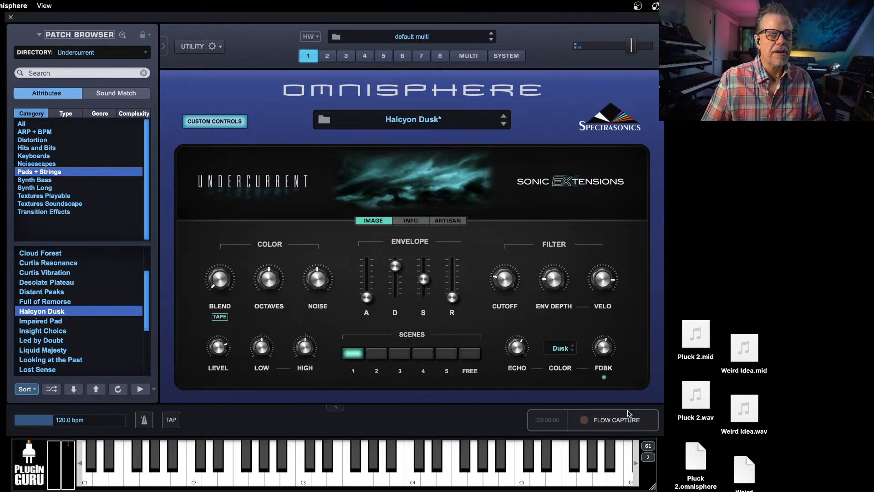
Step: Record a chord with Flow Capture, save it to the desktop as Undercurrent Chord, and move its files above the Pluck 2 files
left_click(616, 422)
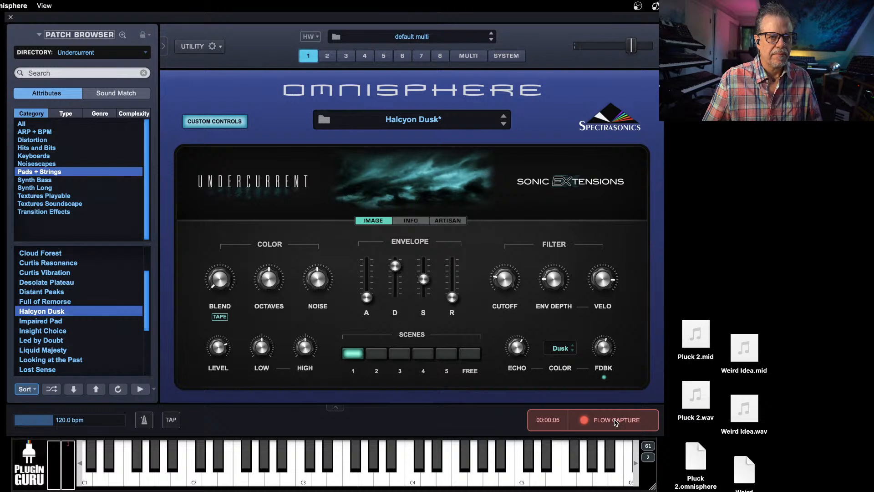
left_click(616, 421)
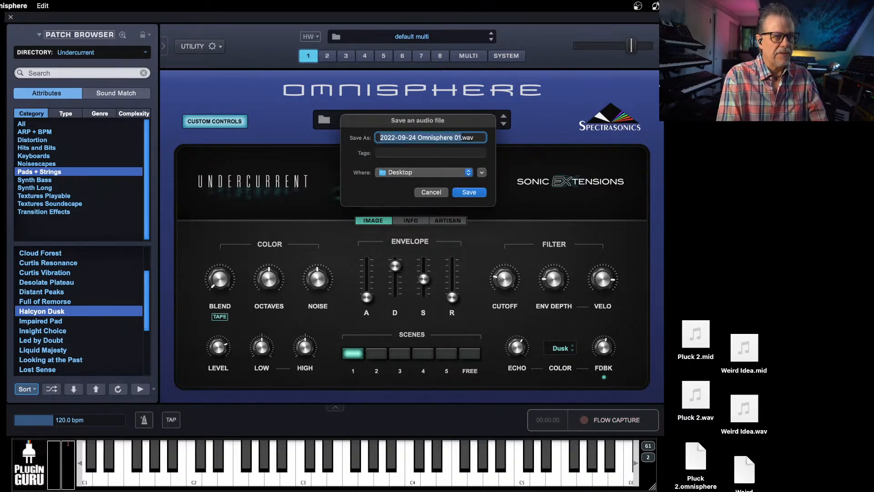
type("Und")
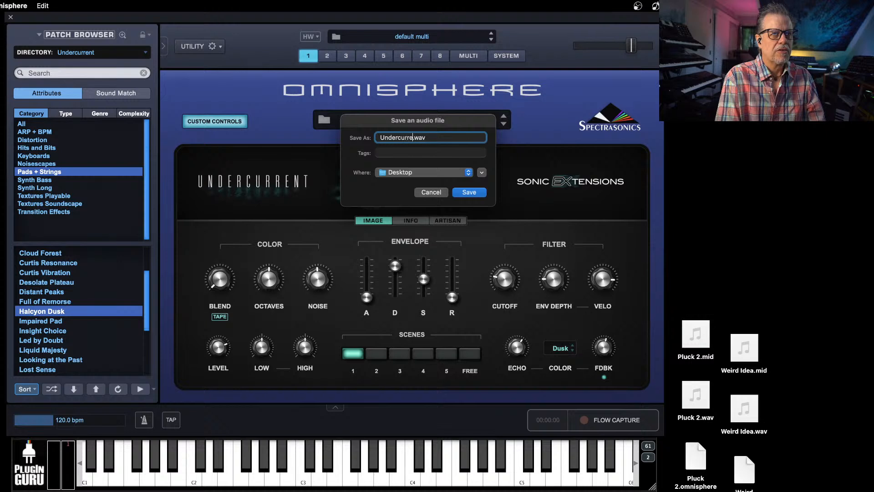
type("ercurrent Chord")
key("Return")
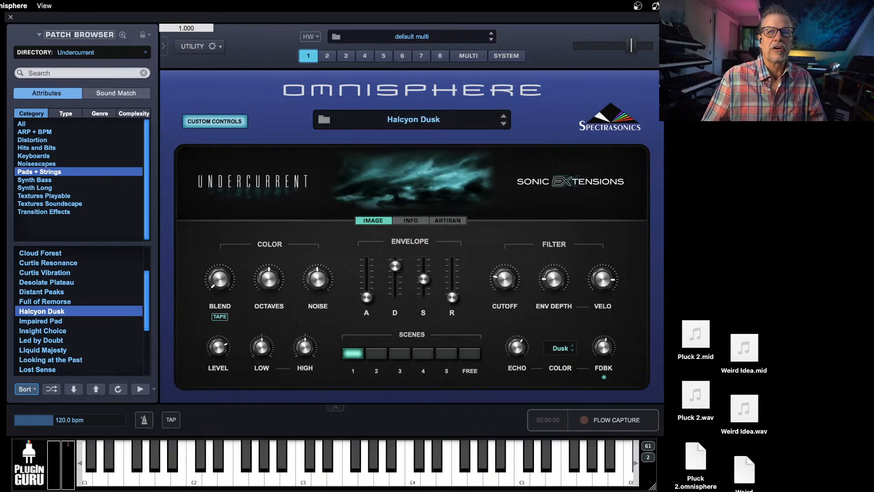
left_click_drag(795, 23, 713, 333)
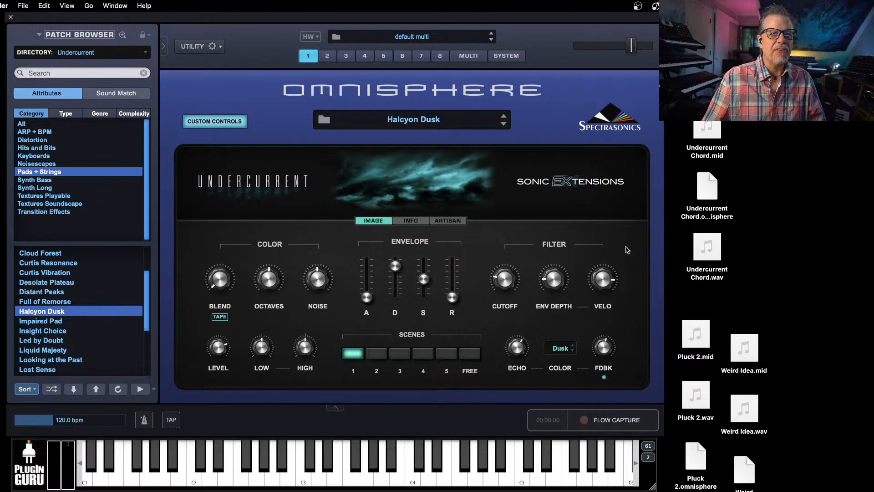
Step: Initialize the multi and enable granular synthesis on layer A's oscillator
left_click(201, 46)
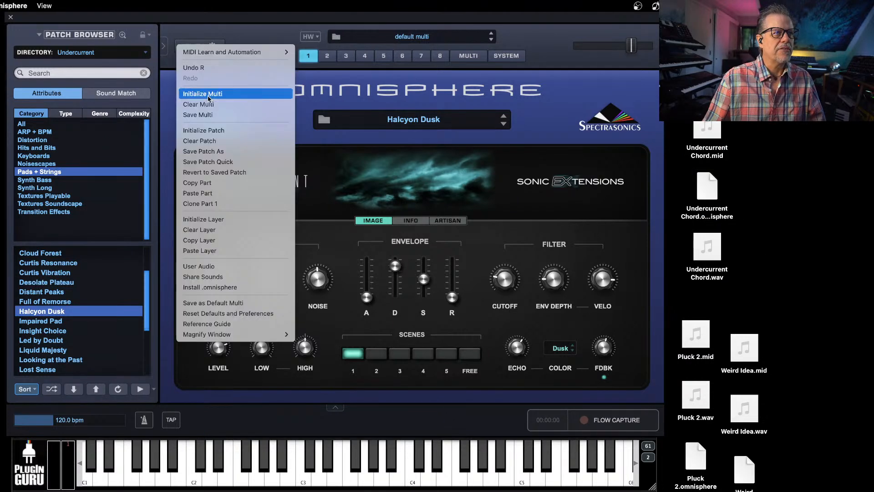
left_click(196, 91)
left_click(443, 198)
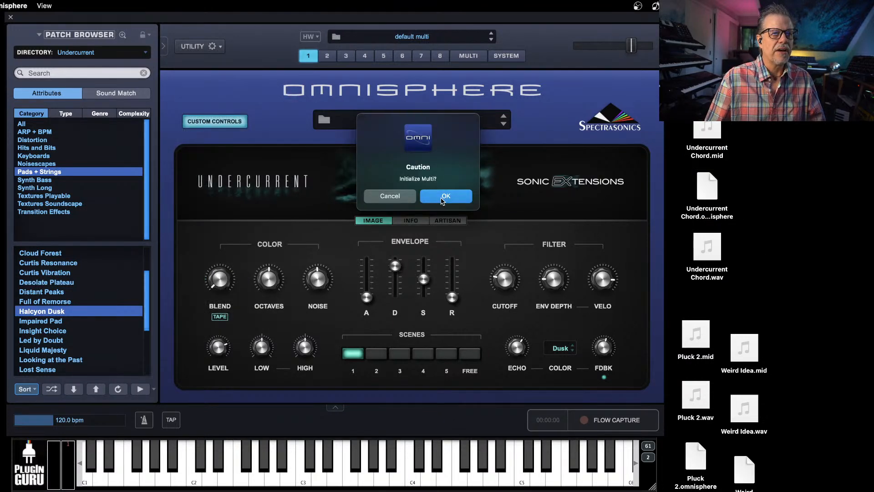
left_click(349, 148)
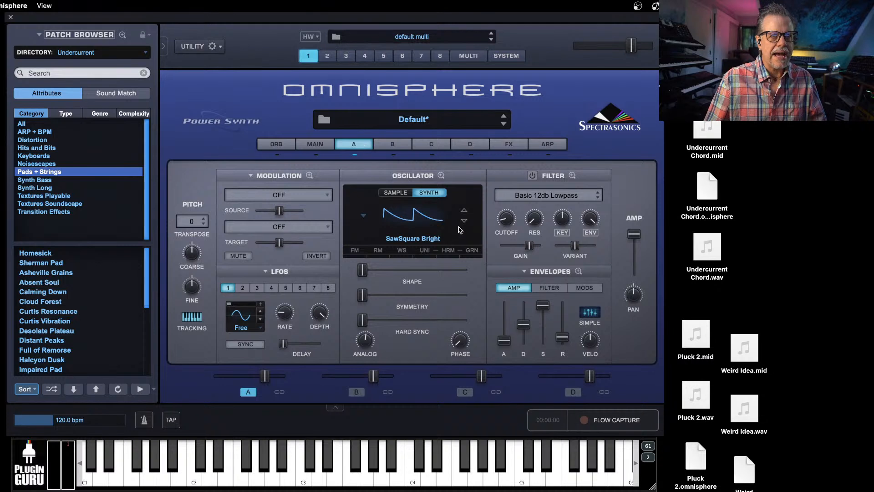
left_click(474, 251)
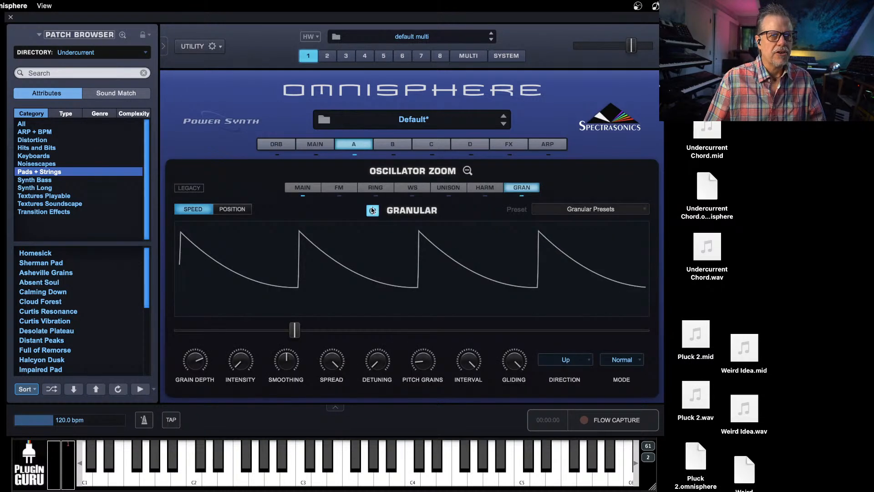
Step: Import Undercurrent Chord.wav from the desktop into layer A's oscillator, set the granular speed to minimum and raise the grain intensity
left_click_drag(703, 278, 338, 284)
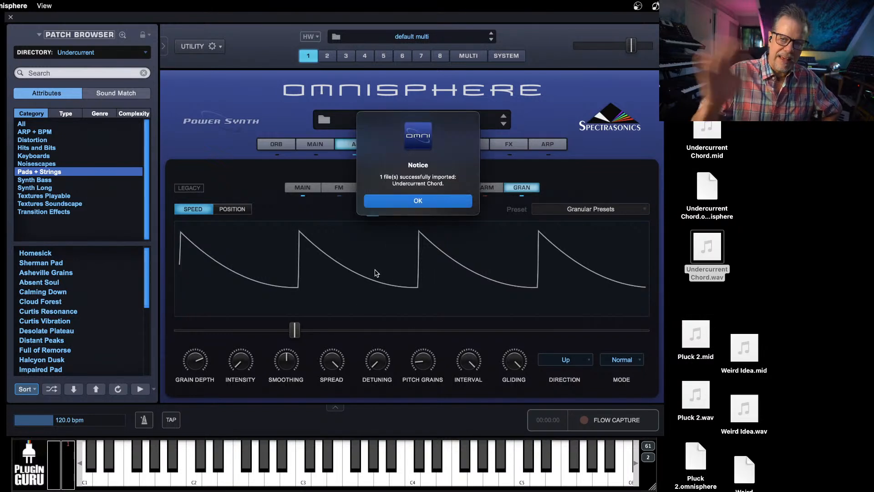
left_click(423, 203)
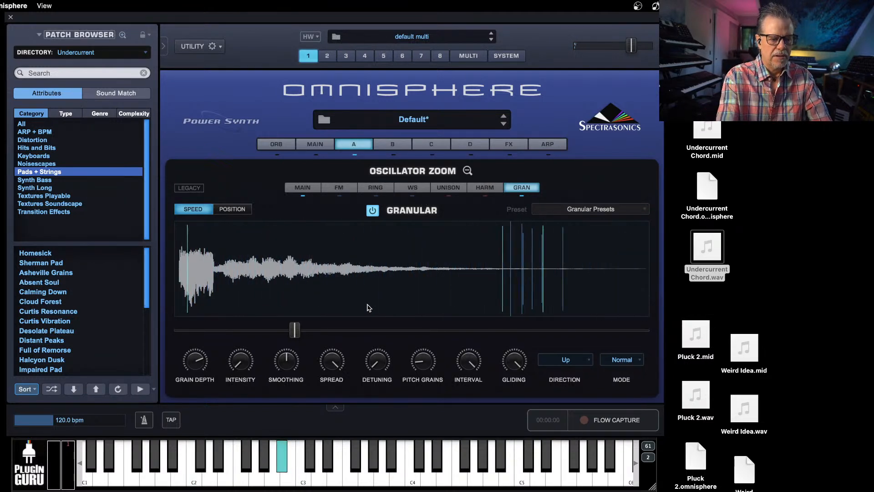
mouse_move(295, 335)
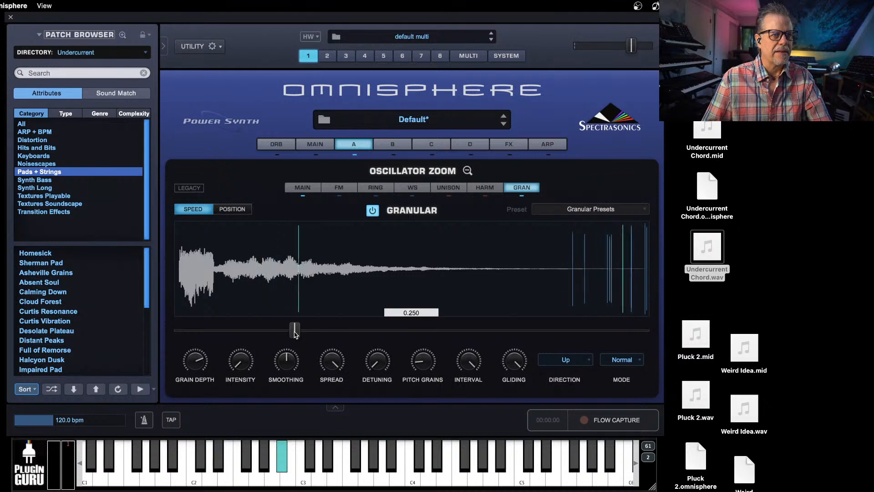
left_click_drag(295, 335, 178, 331)
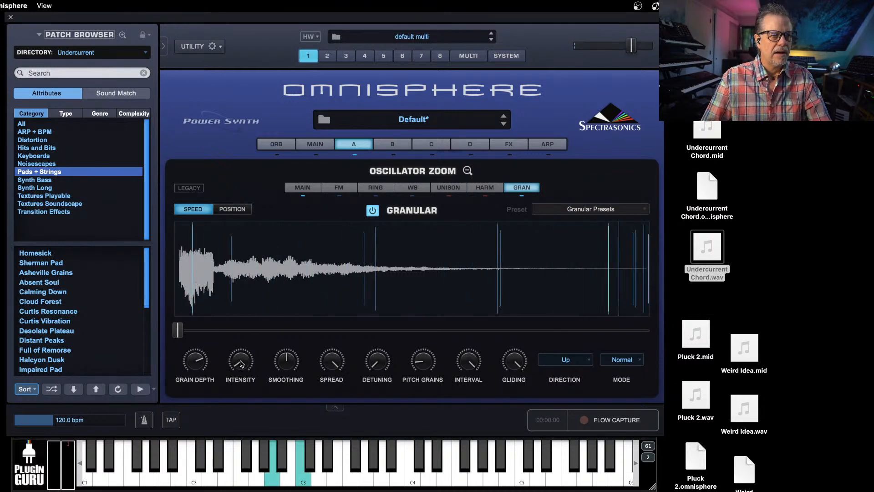
left_click_drag(240, 363, 248, 312)
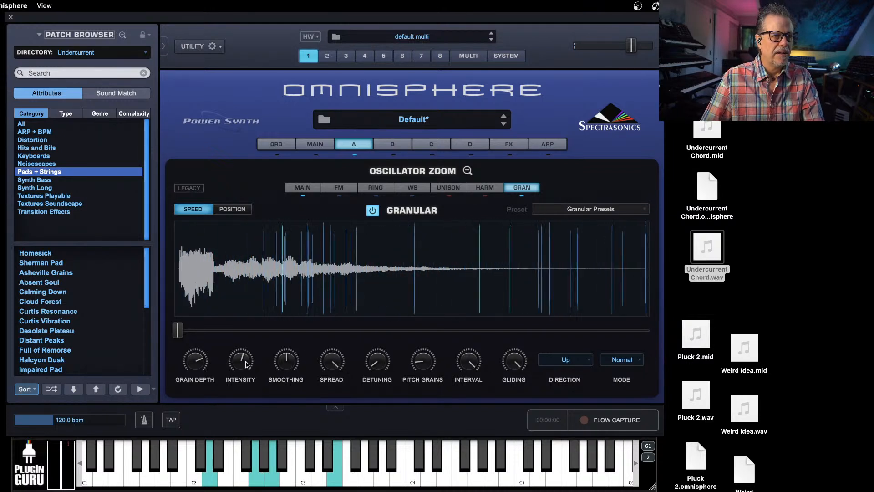
left_click_drag(246, 364, 257, 344)
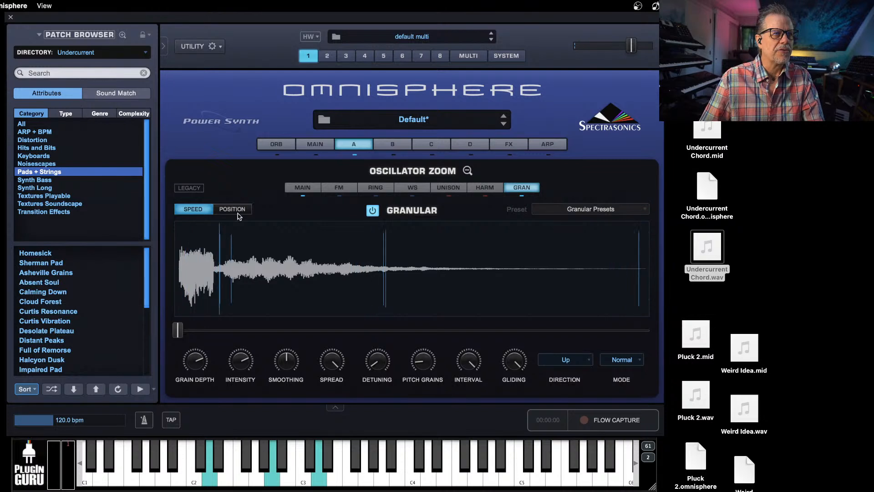
Step: Switch the granular engine to Position mode, modulate the position with LFO1, move the position slightly further in and lower the LFO depth
left_click(232, 209)
mouse_move(178, 330)
left_mouse_down()
mouse_move(328, 331)
mouse_move(189, 327)
left_mouse_up()
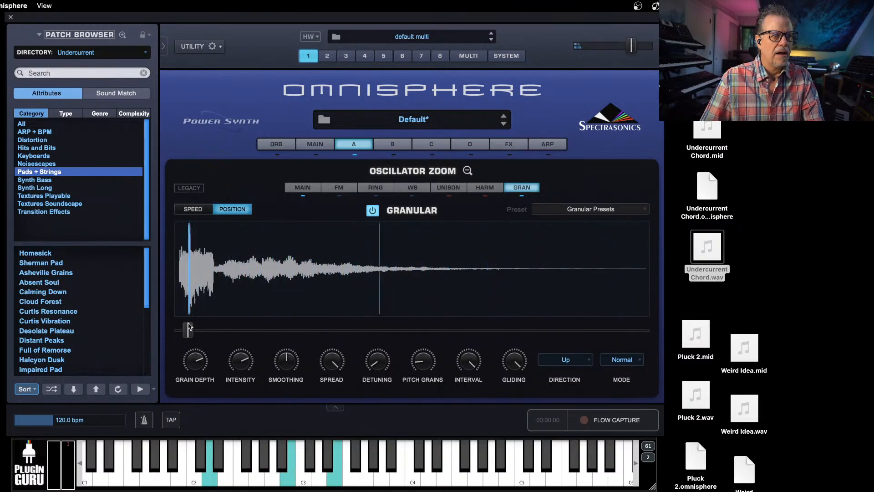
right_click(189, 327)
mouse_move(228, 352)
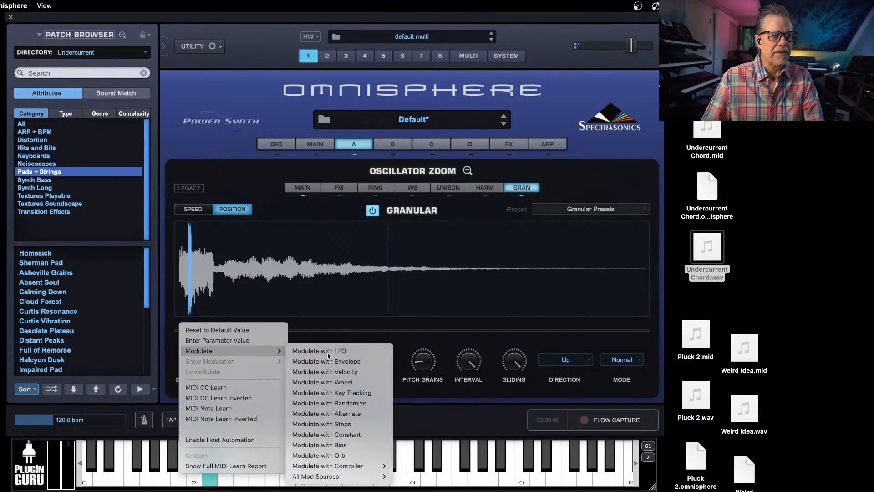
left_click(328, 353)
left_click_drag(190, 330, 224, 333)
left_click_drag(119, 326, 112, 398)
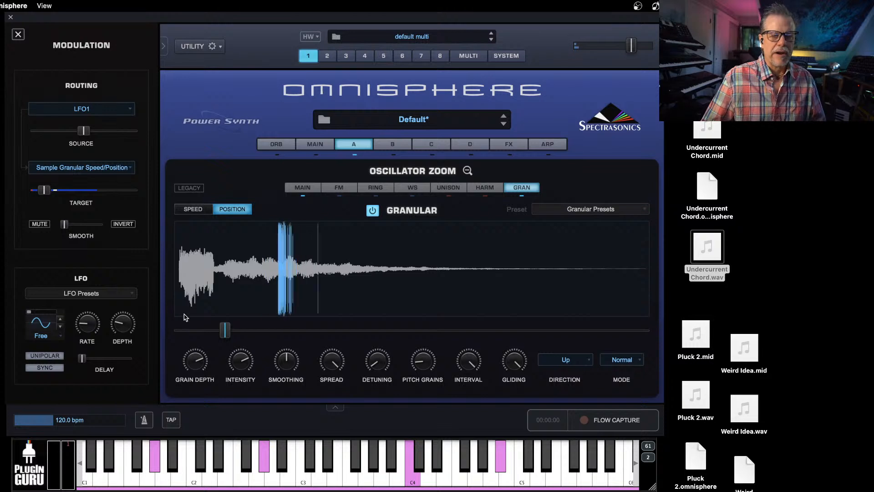
Step: Set pitch grains and grain depth to maximum, choose the Wild granular mode and bring smoothing to about its midpoint
left_click_drag(286, 360, 287, 451)
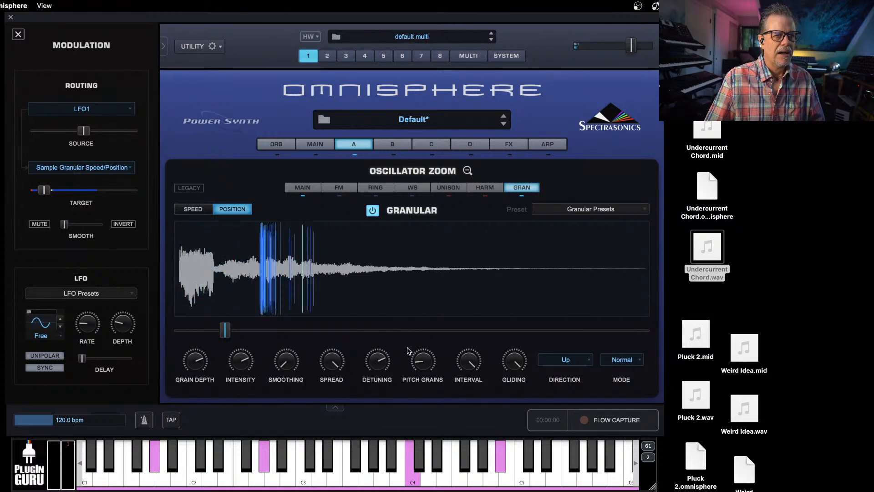
left_click_drag(421, 359, 444, 273)
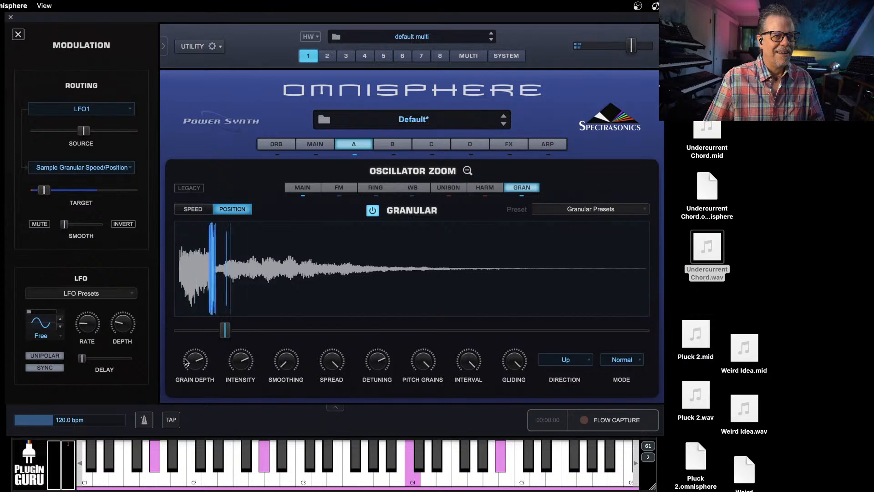
left_click_drag(186, 362, 187, 319)
left_click(626, 361)
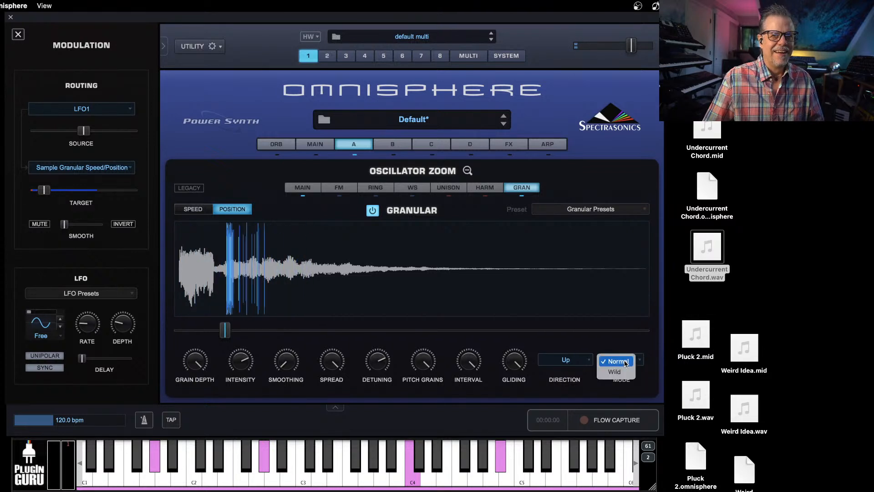
left_click(616, 372)
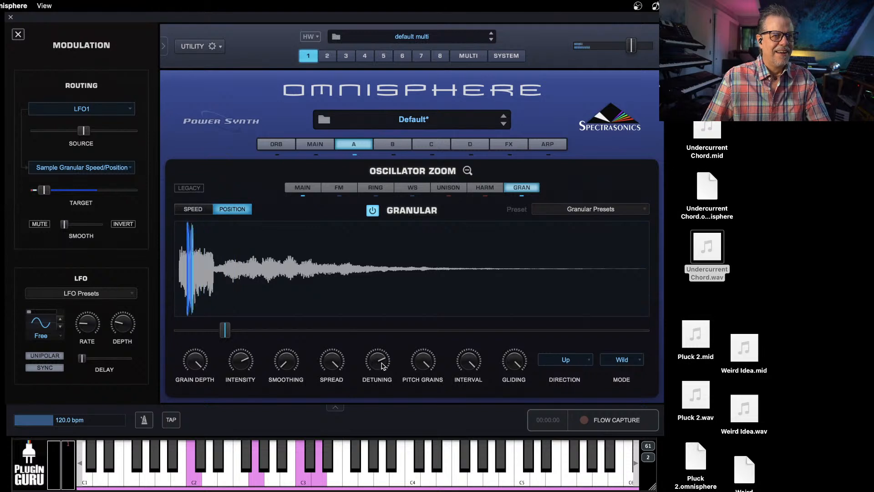
left_click_drag(288, 363, 293, 321)
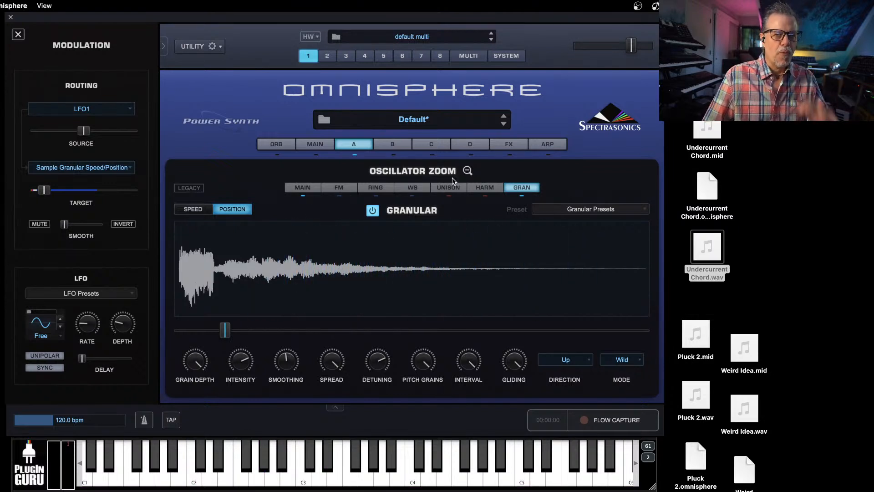
Step: Delete all the captured files from the desktop
left_click_drag(690, 107, 738, 491)
key("super+BackSpace")
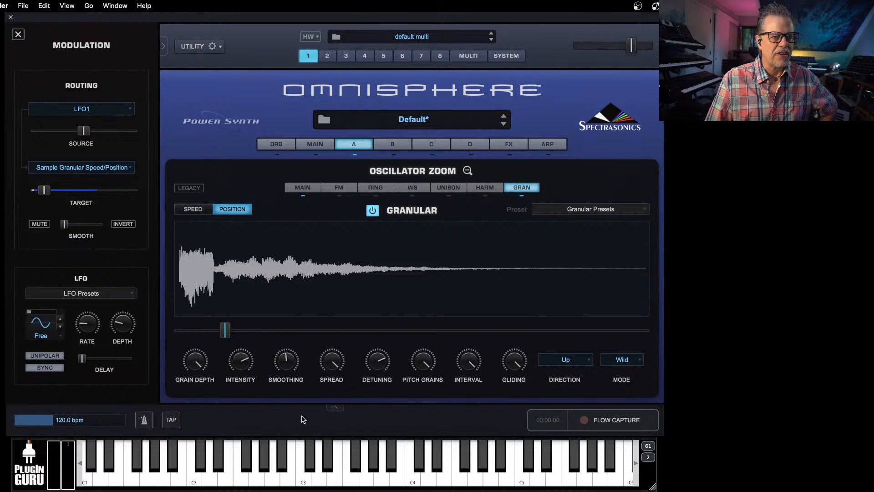
Step: Try faster tempos, turn on the metronome and tap in a tempo of 64.8 bpm
left_click(339, 410)
left_click(339, 410)
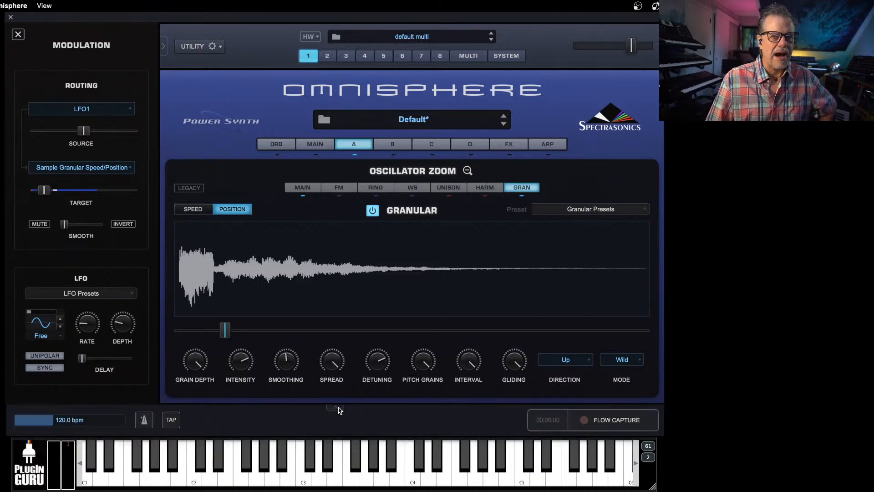
left_click(339, 410)
left_click(338, 408)
left_click_drag(48, 425, 111, 421)
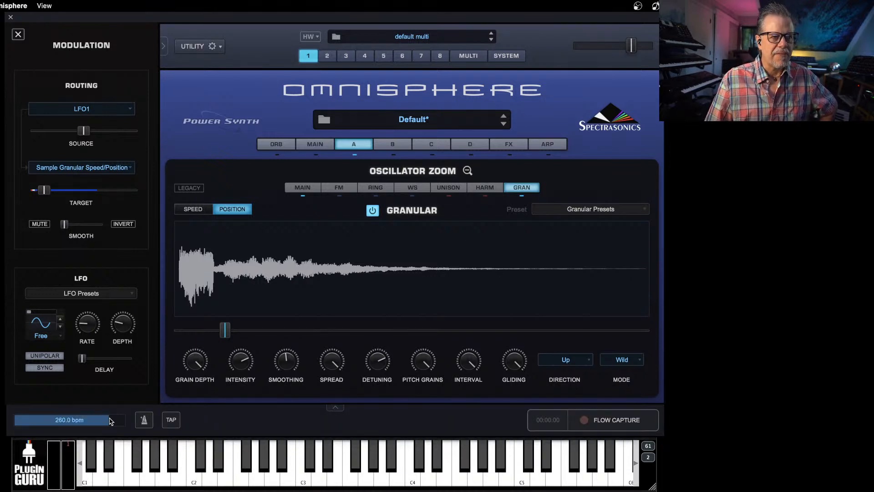
left_click_drag(100, 425, 59, 423)
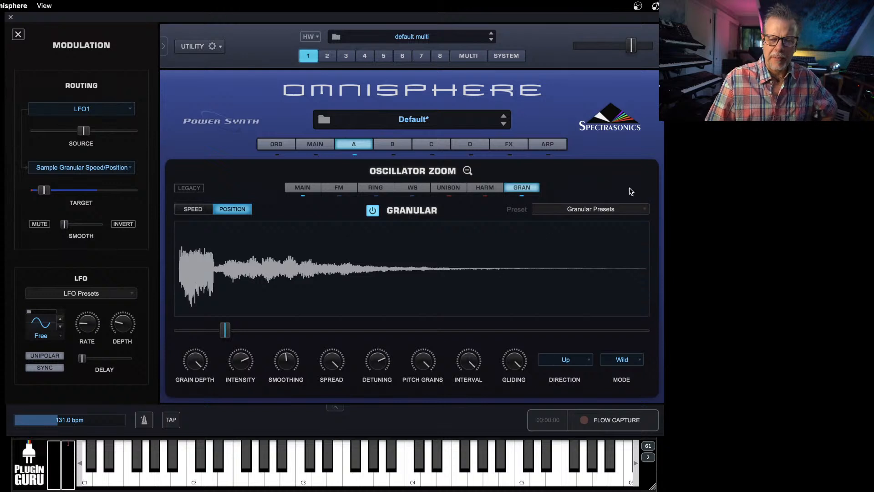
left_click(150, 422)
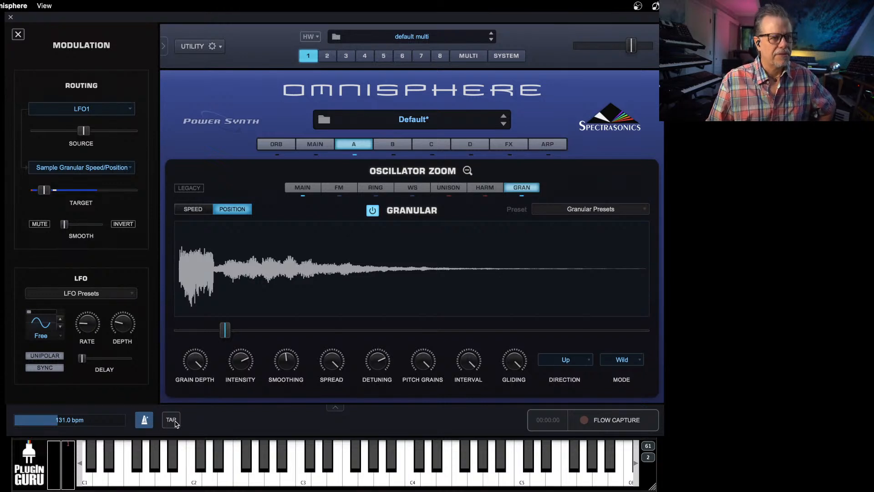
left_click(175, 423)
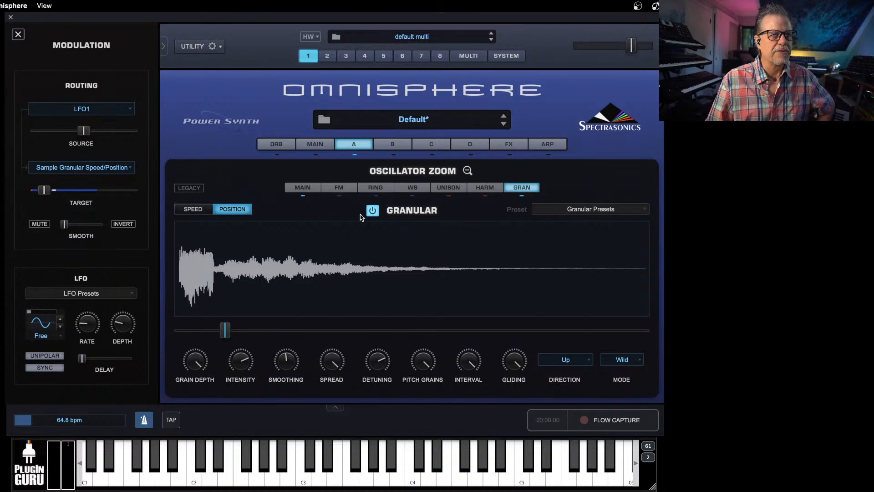
Step: Return to the patch browser, set its directory to Keyscape Library and search the patches for dream
left_click(18, 34)
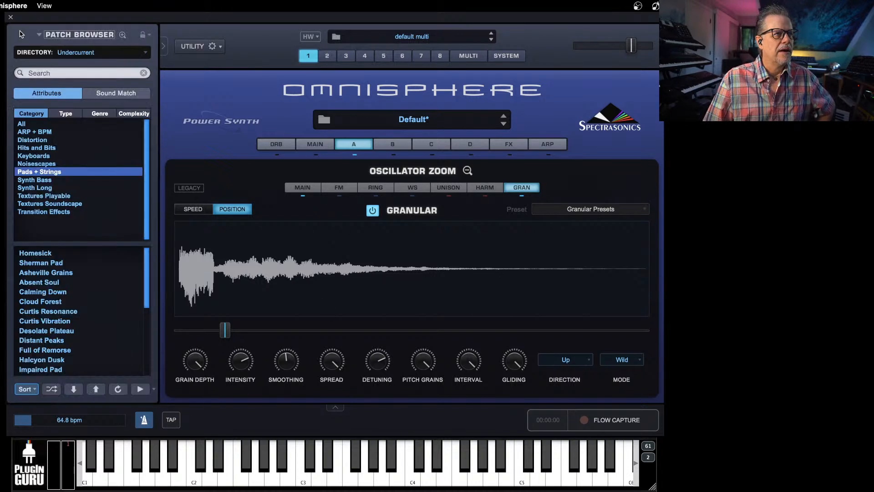
left_click(91, 52)
scroll(107, 17, "up", 5)
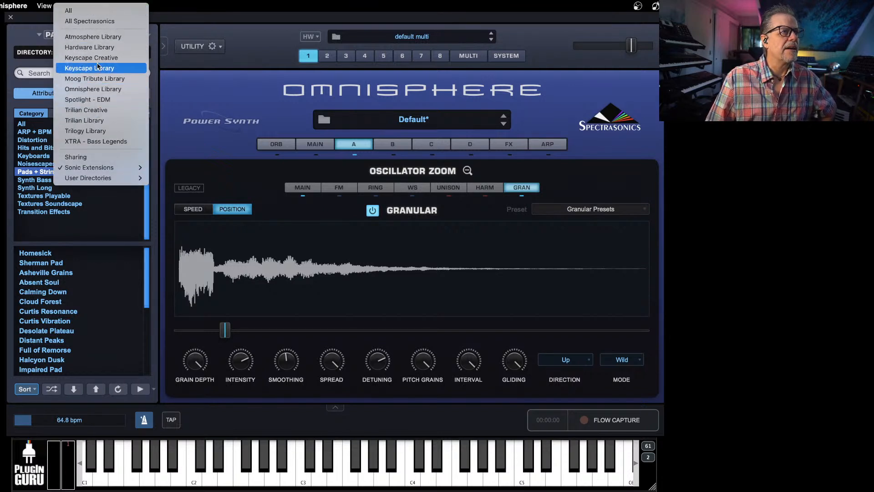
left_click(95, 69)
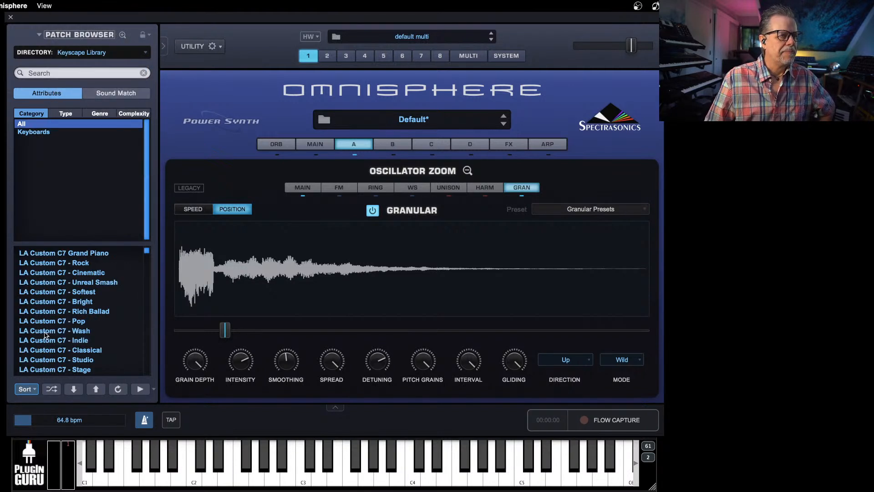
scroll(45, 336, "down", 10)
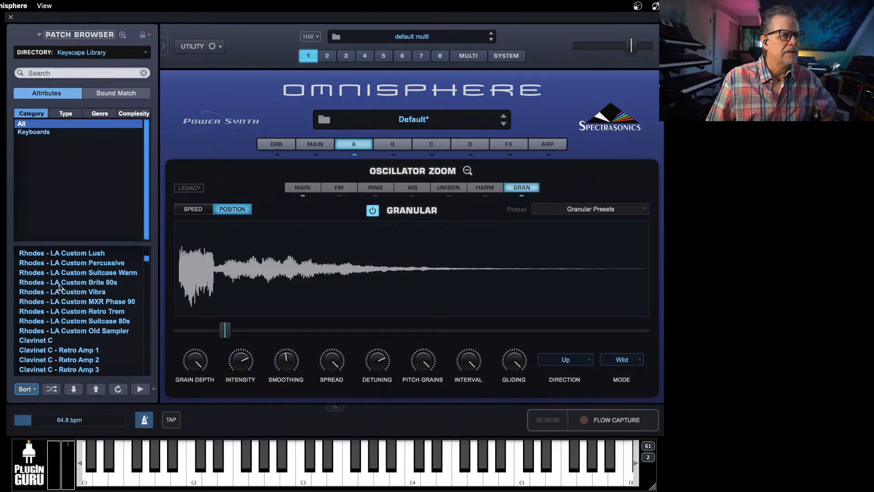
scroll(60, 288, "up", 3)
scroll(61, 288, "up", 1)
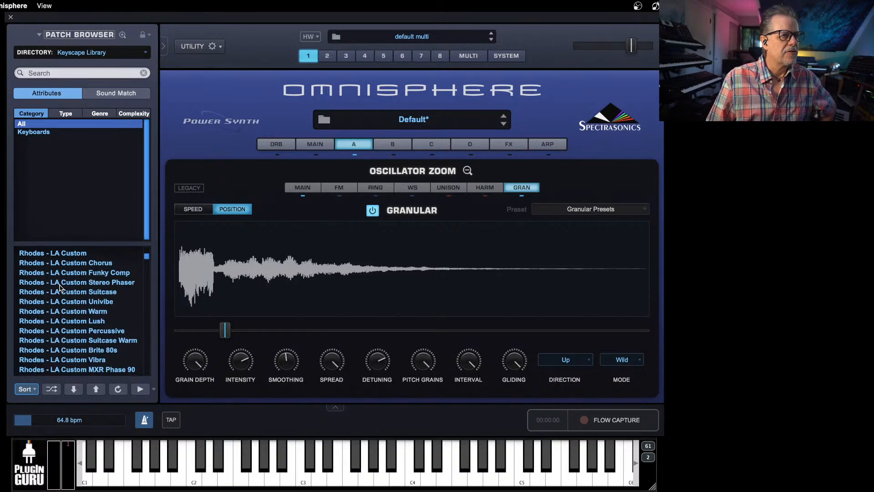
scroll(61, 290, "down", 2)
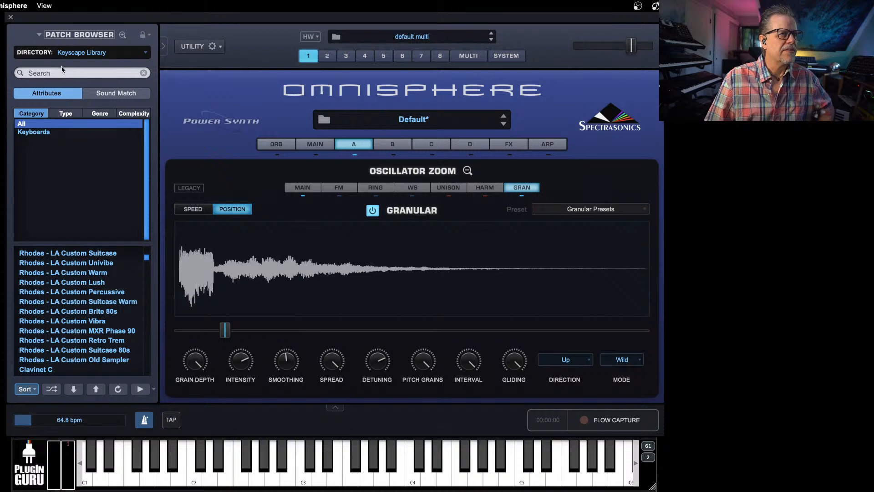
left_click(58, 73)
type("dre")
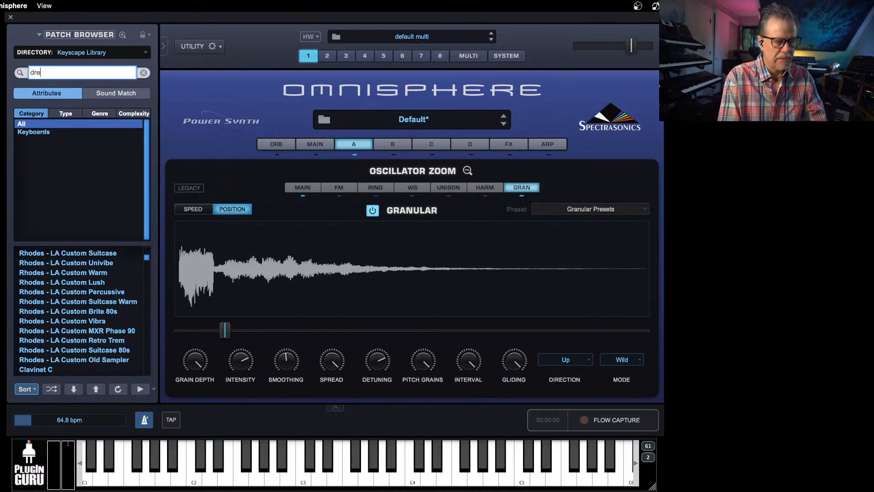
type("am")
key("Return")
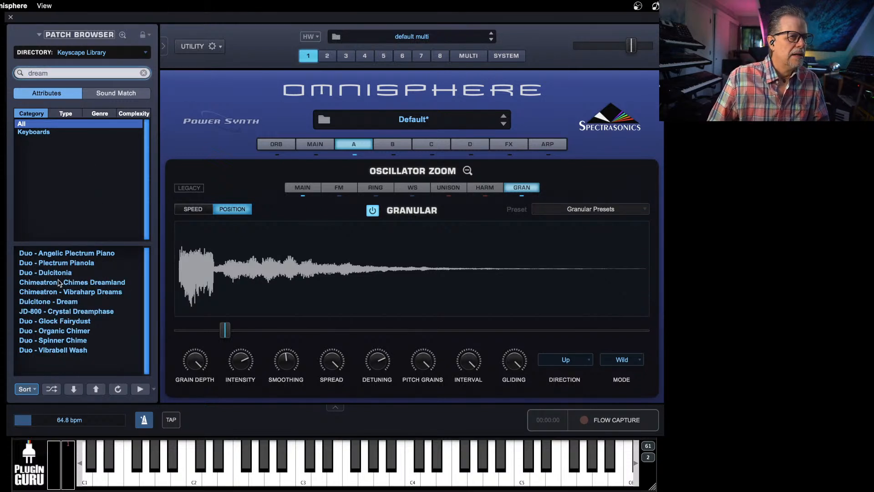
Step: Audition Duo - Organic Chimer, Duo - Spinner Chime and Dulcitone - Dream, load Chimeatron - Vibraharp Dreams and clear the search
left_click(60, 331)
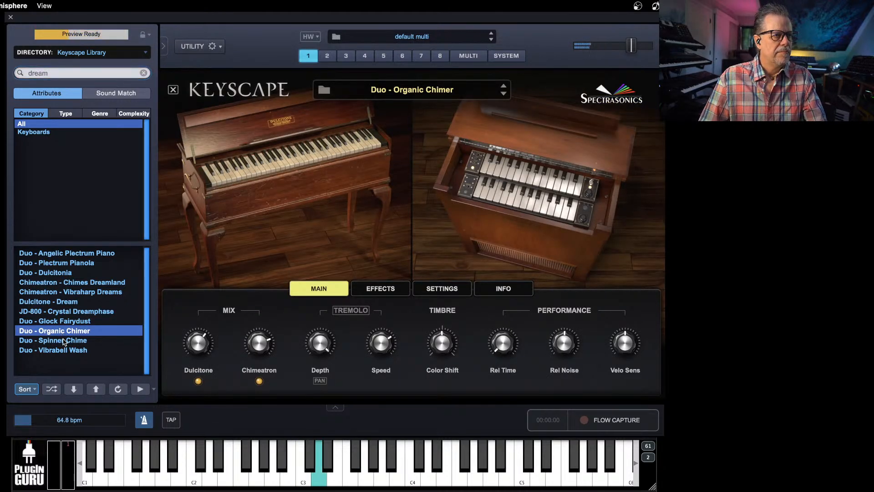
left_click(64, 341)
left_click(63, 302)
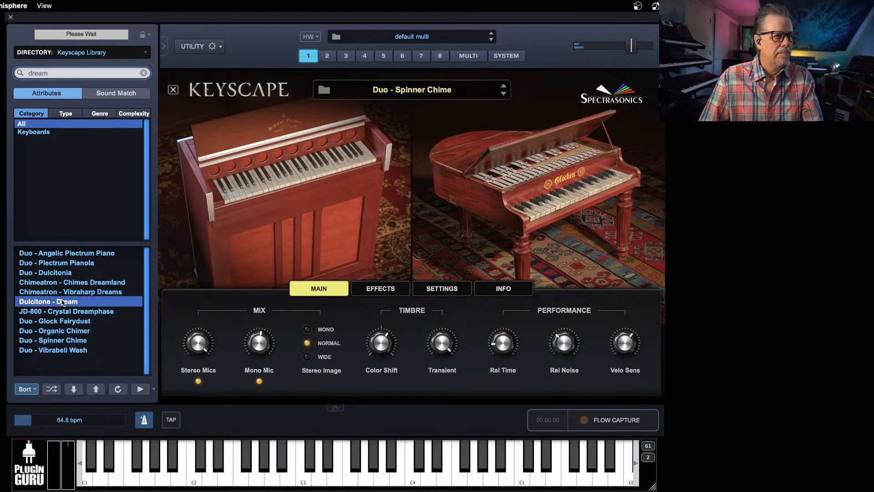
left_click(72, 292)
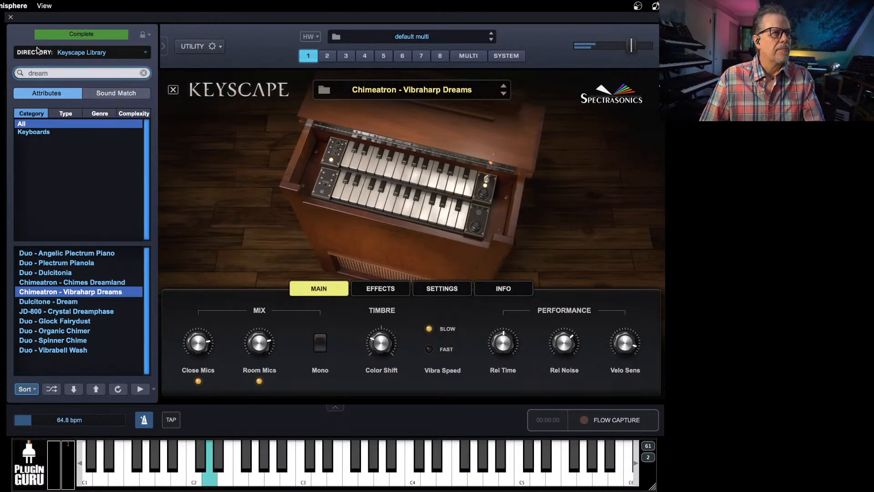
left_click(144, 73)
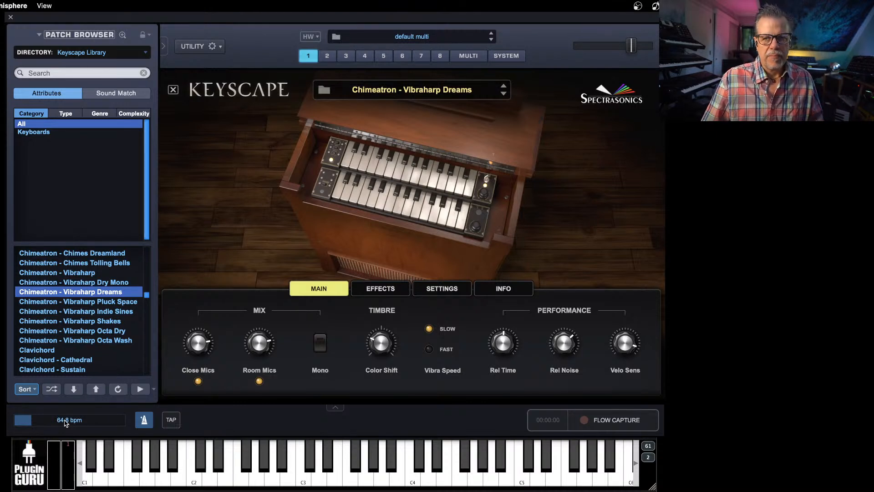
Step: Record a performance of the vibraharp patch with Flow Capture and save it to the desktop as Idea 1
left_click(602, 424)
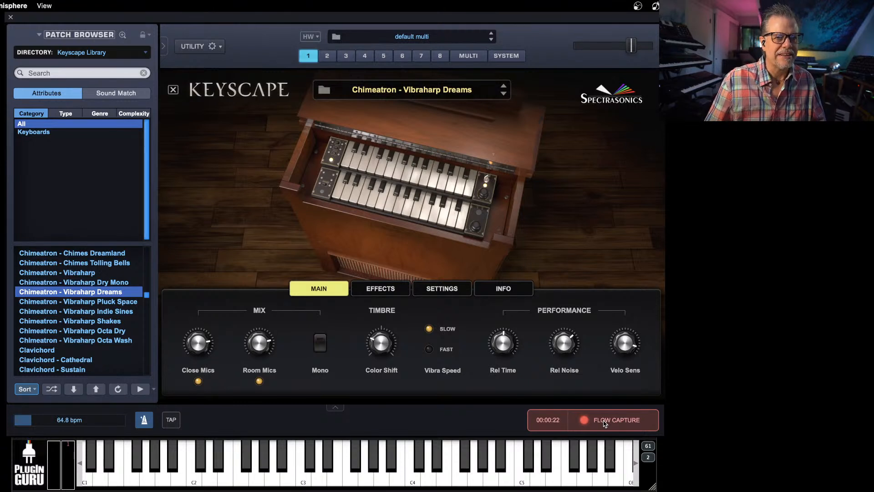
left_click(606, 424)
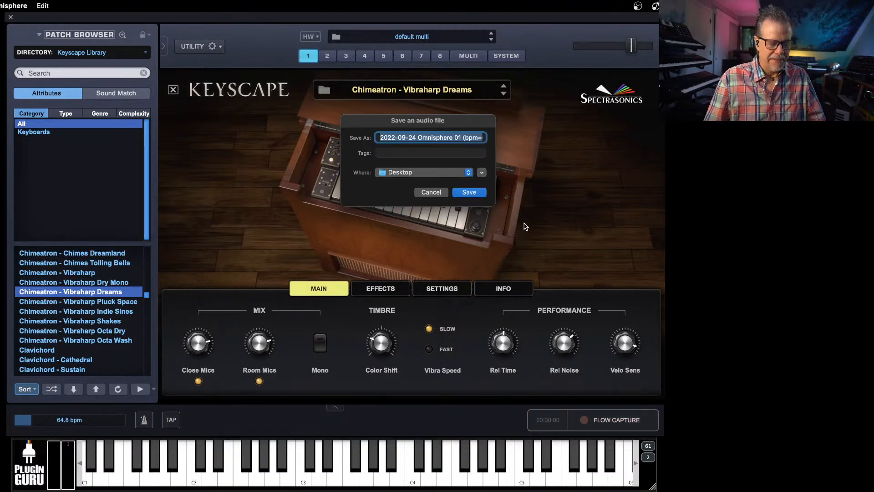
type("Vibraharp")
key("Return")
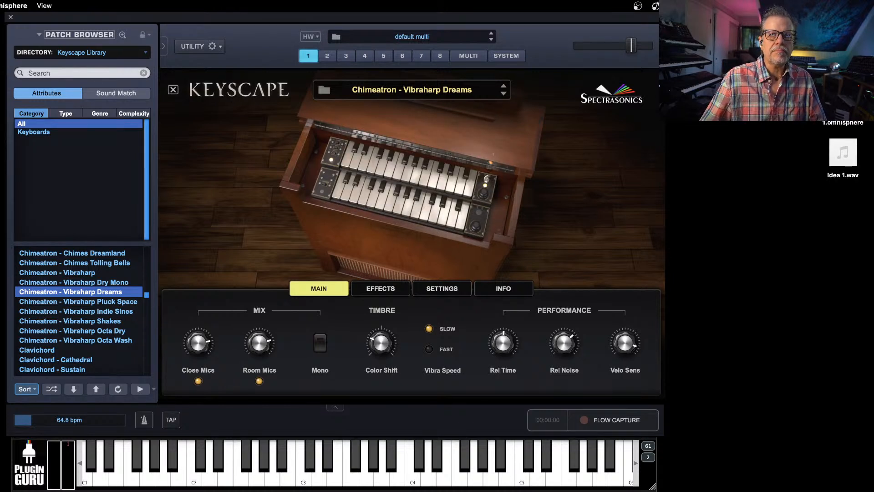
Step: Move the Idea 1 files lower on the desktop and quit the standalone Omnisphere
left_click_drag(860, 20, 716, 491)
left_click(770, 425)
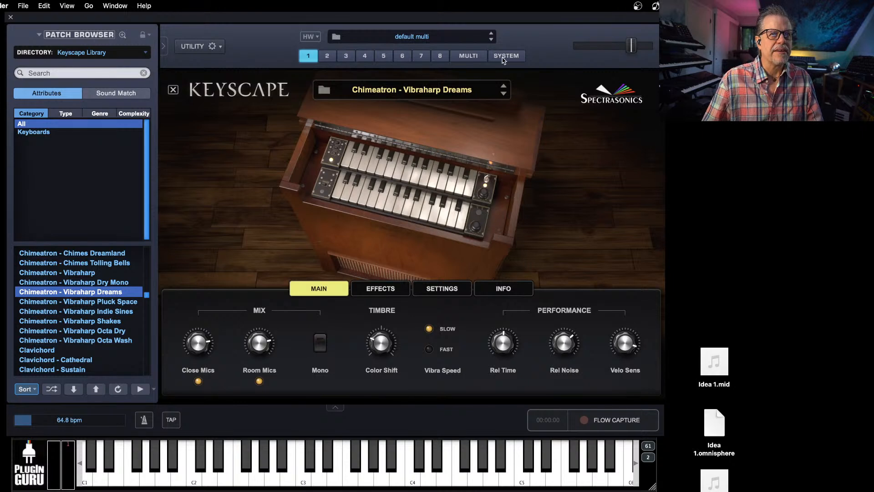
left_click(555, 35)
key("super+q")
Step: Switch to Logic Pro, bring up Omnisphere on a new instrument track and dismiss its splash screen
key("super+Tab")
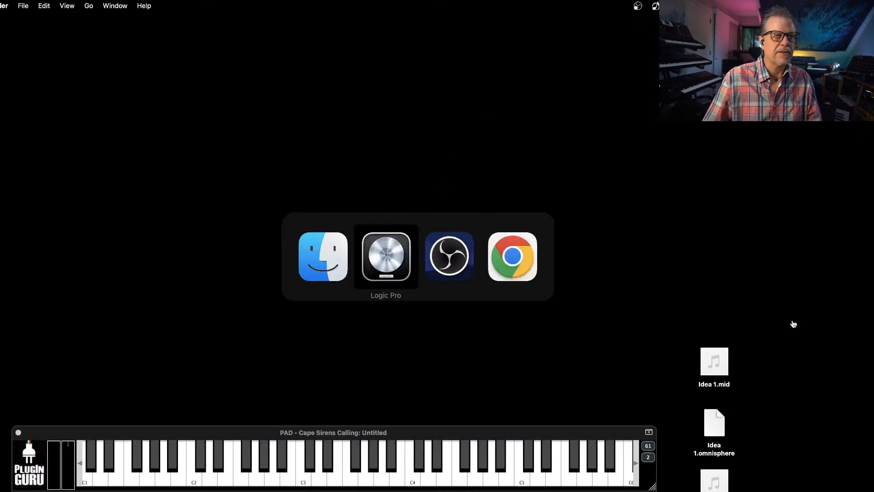
key("super+Tab")
key("super+Tab")
key("super+Tab")
key("super+Tab")
key("super+Tab")
key("super+Tab")
key("super+Tab")
key("super+Tab")
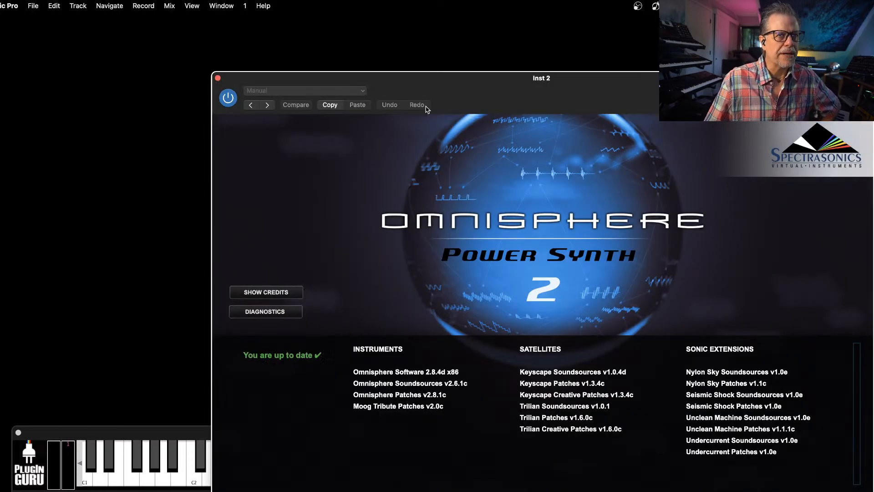
left_click_drag(394, 75, 237, 46)
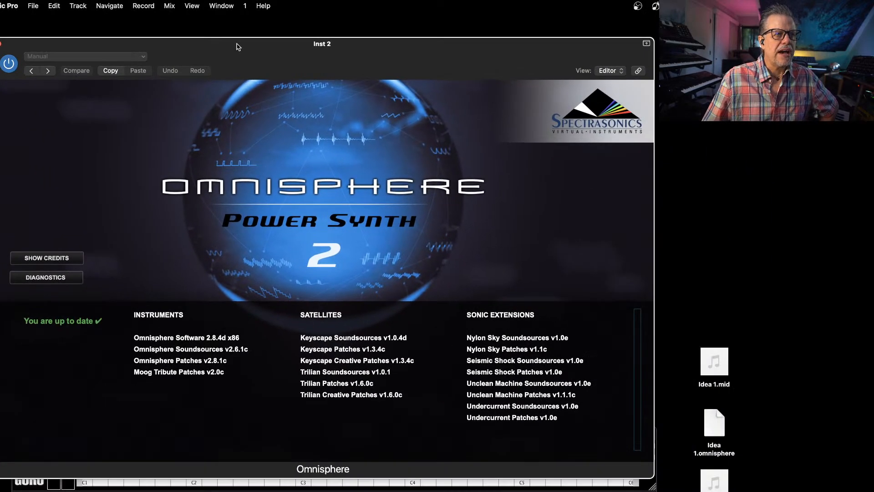
left_click(359, 186)
Step: Load Idea 1.omnisphere from the desktop into the Omnisphere instance and make its plug-in window more compact
left_click(758, 431)
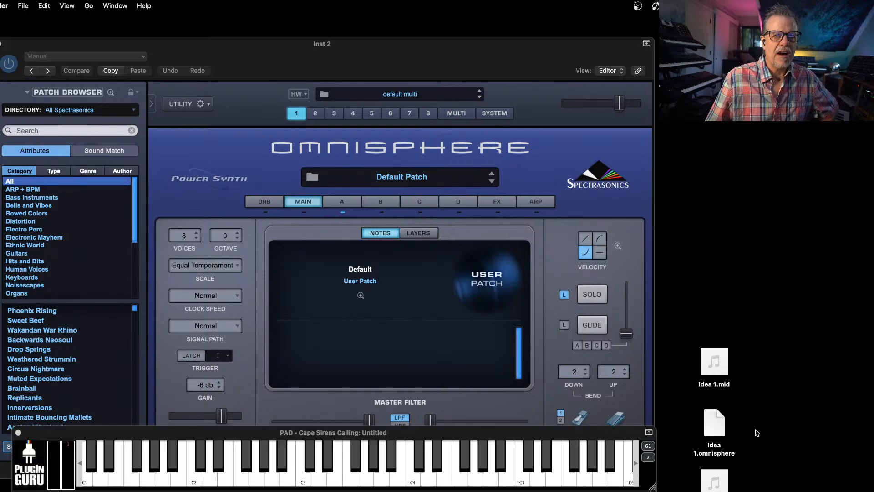
left_click_drag(724, 429, 356, 266)
left_click(455, 221)
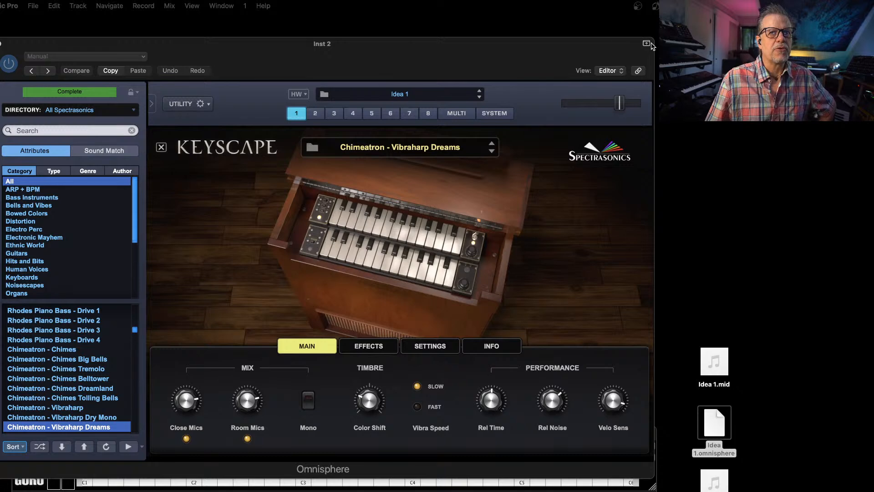
left_click(647, 44)
left_click_drag(566, 44, 566, 36)
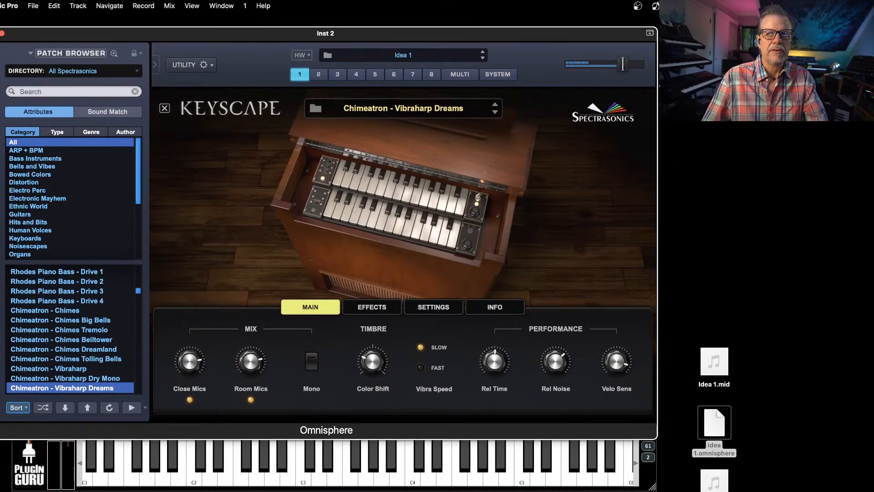
Step: Close the Omnisphere window and import Idea 1.mid with its tempo information onto a new track below Inst 2
left_click_drag(873, 137, 114, 66)
left_click(3, 34)
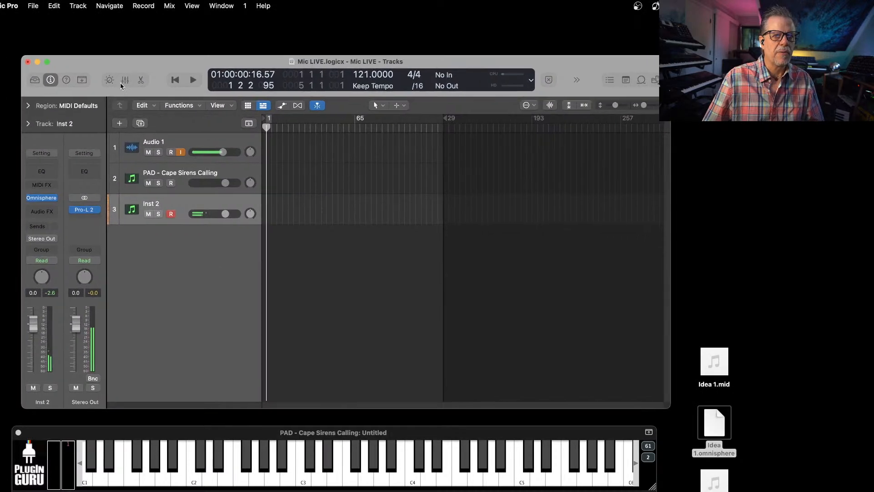
left_click(759, 393)
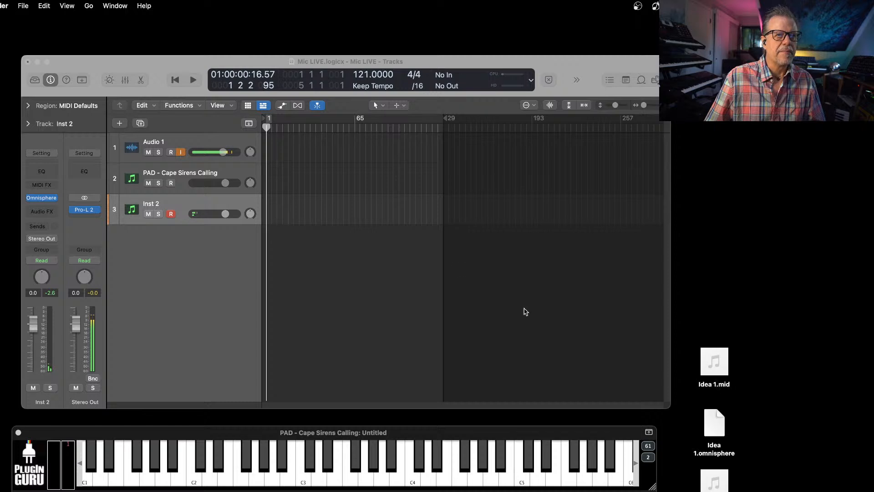
left_click(362, 59)
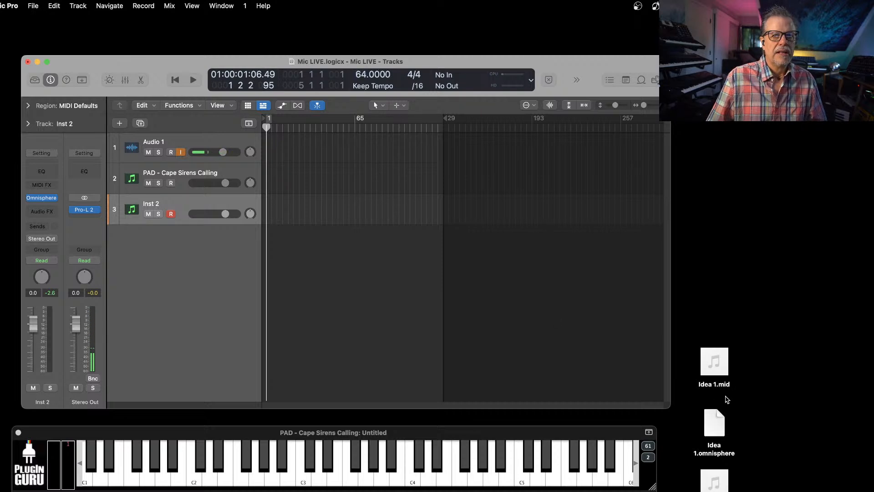
left_click_drag(721, 386, 261, 248)
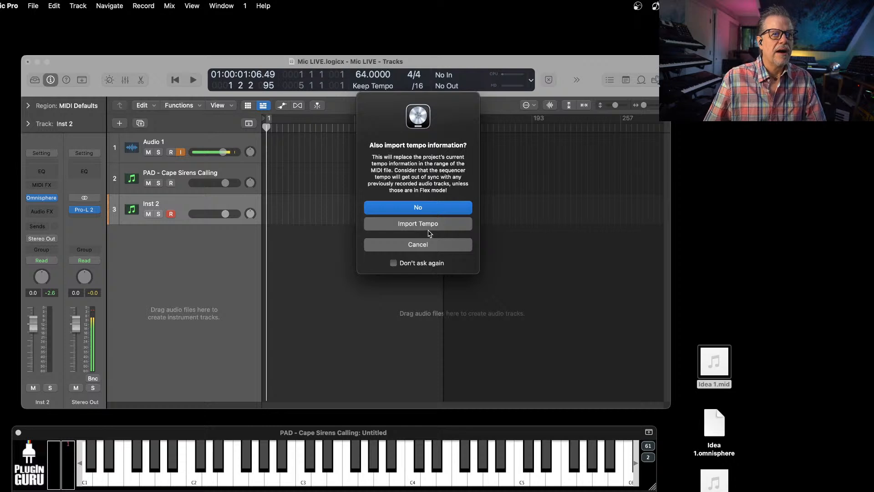
left_click(418, 225)
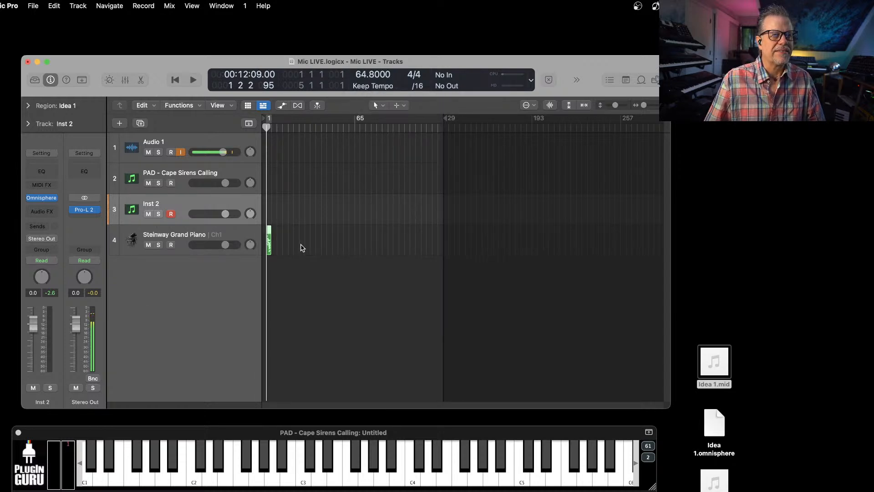
Step: Listen to the beginning of the imported Idea 1 region on the Steinway Grand Piano track
key("super+Right")
key("super+Right")
key("super+Right")
key("super+Right")
key("super+Right")
key("super+Right")
key("super+Right")
key("super+Right")
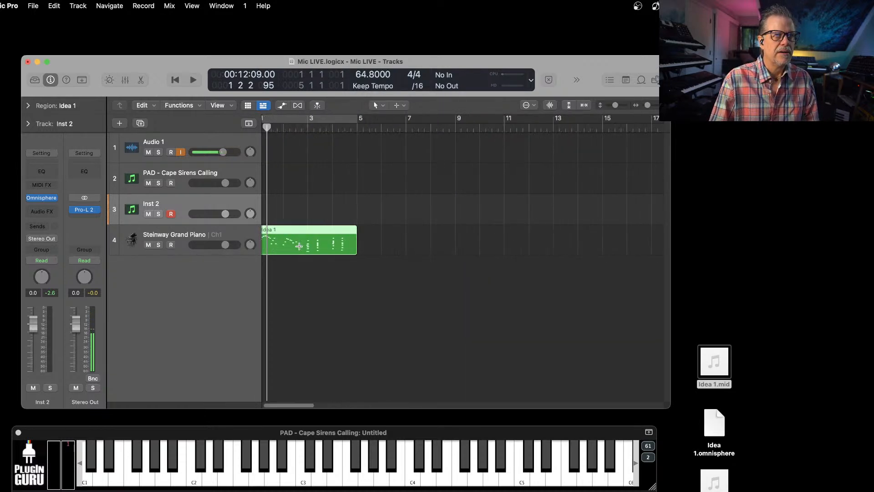
key("Return")
key("space")
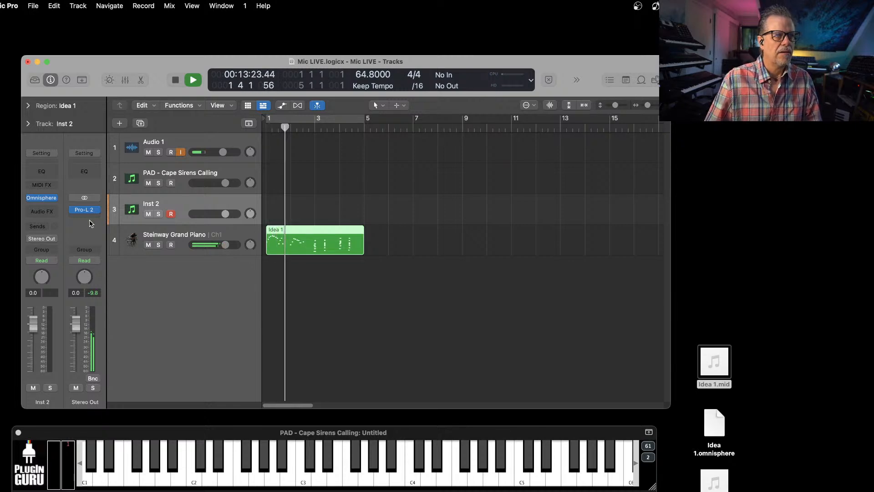
key("space")
Step: Reopen Omnisphere beside the tracks, move the Idea 1 region to the Inst 2 track and play it
left_click(42, 200)
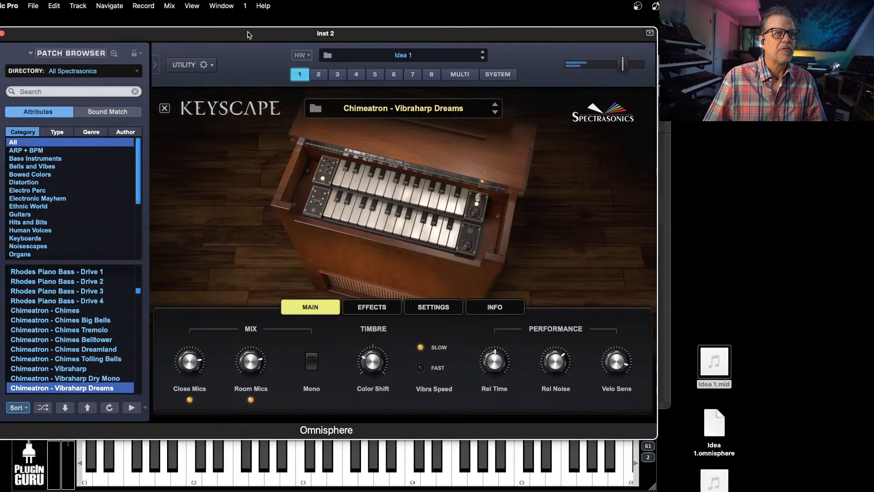
left_click_drag(252, 34, 722, 124)
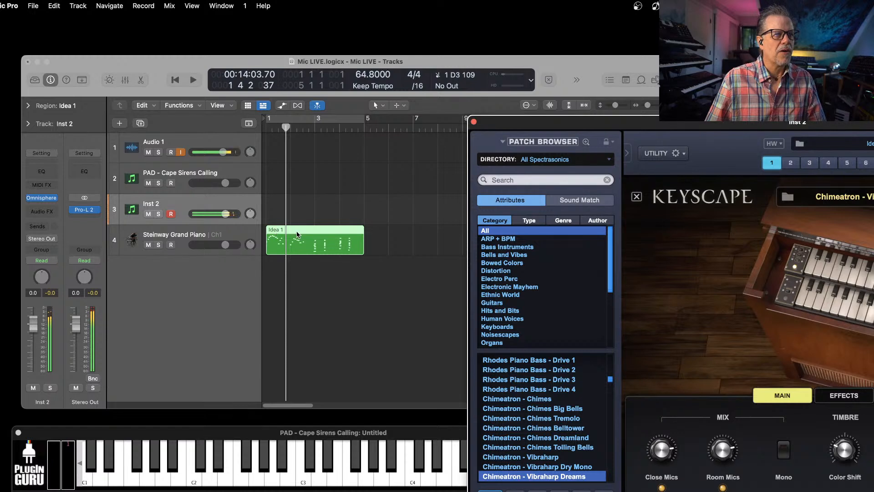
left_click_drag(275, 231, 295, 217)
key("space")
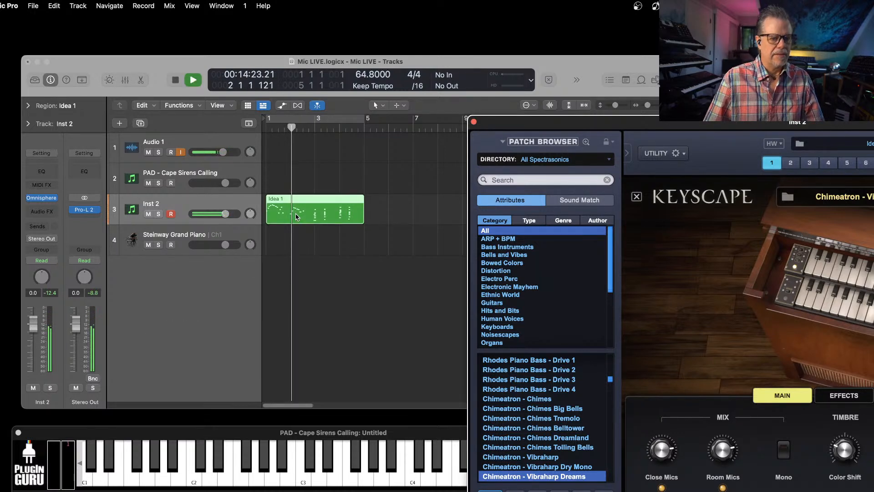
key("space")
key("space")
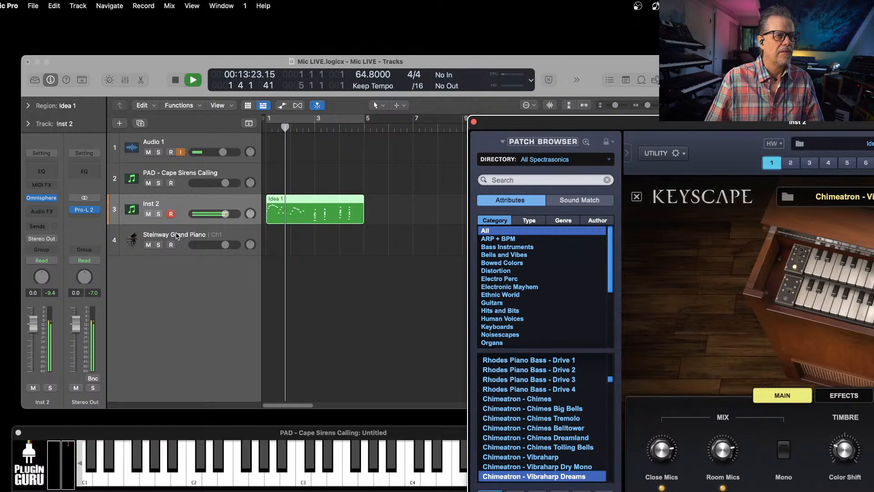
Step: Replace the Steinway Grand Piano track's instrument with stereo Unify and close its plug-in window
left_click(178, 236)
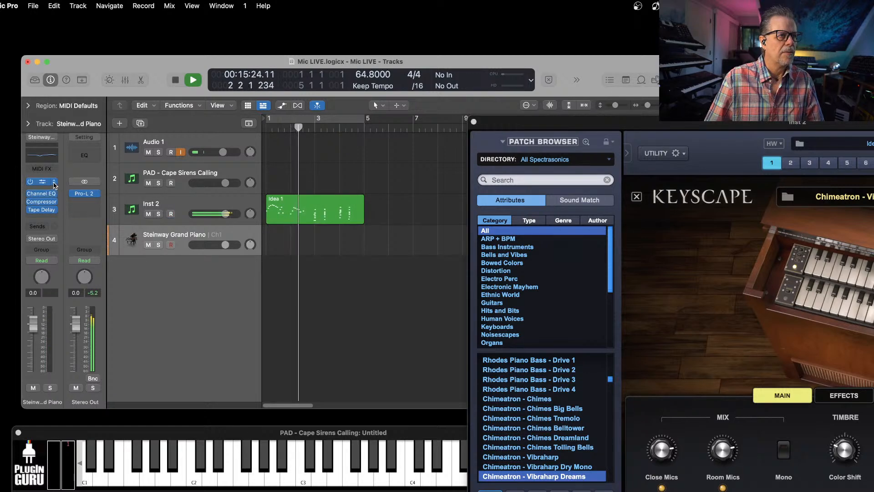
left_click(51, 182)
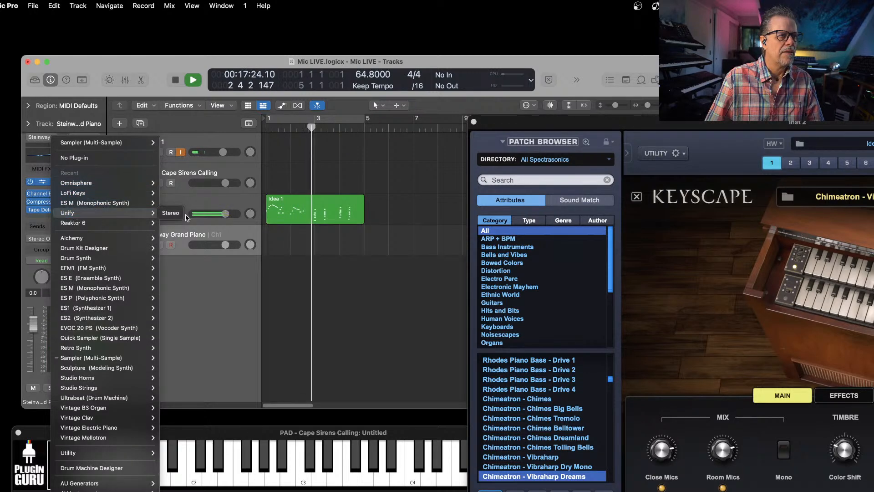
left_click(47, 182)
left_click(51, 182)
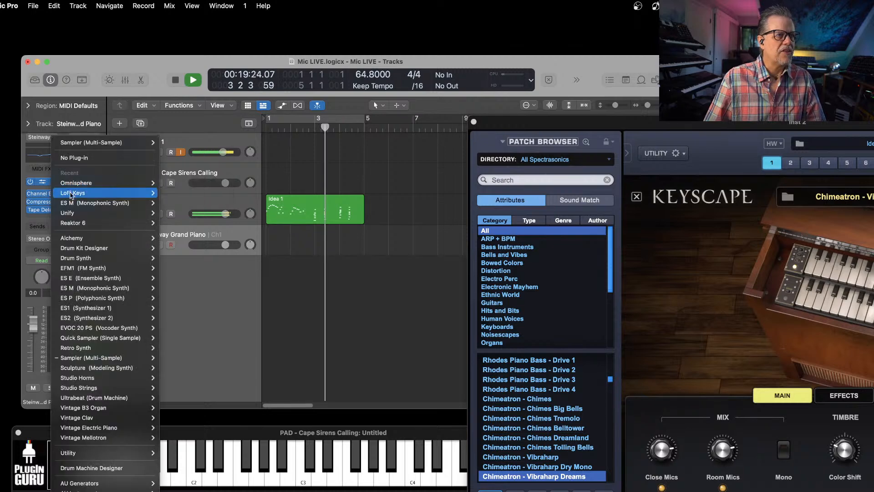
mouse_move(144, 214)
left_click(167, 214)
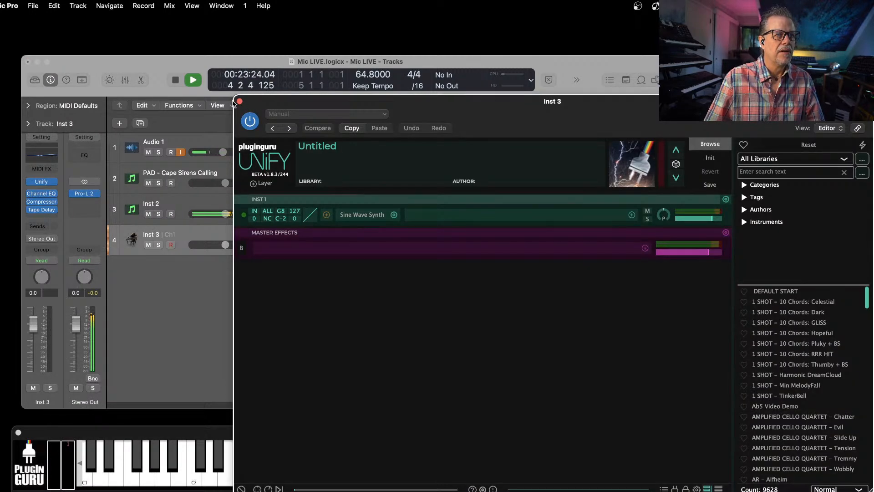
left_click(239, 102)
Step: Stop playback, copy the Idea 1 region from Inst 2 to the Unify track and enable cycling over it
key("space")
left_click_drag(301, 214, 296, 241)
left_click(351, 118)
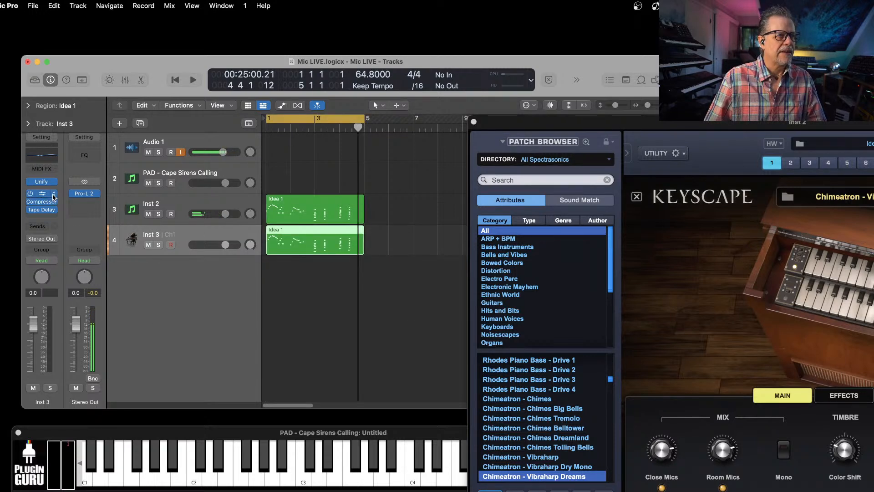
Step: Remove the Channel EQ, Compressor and Tape Delay effects from the Unify track
left_click(53, 197)
left_click(67, 210)
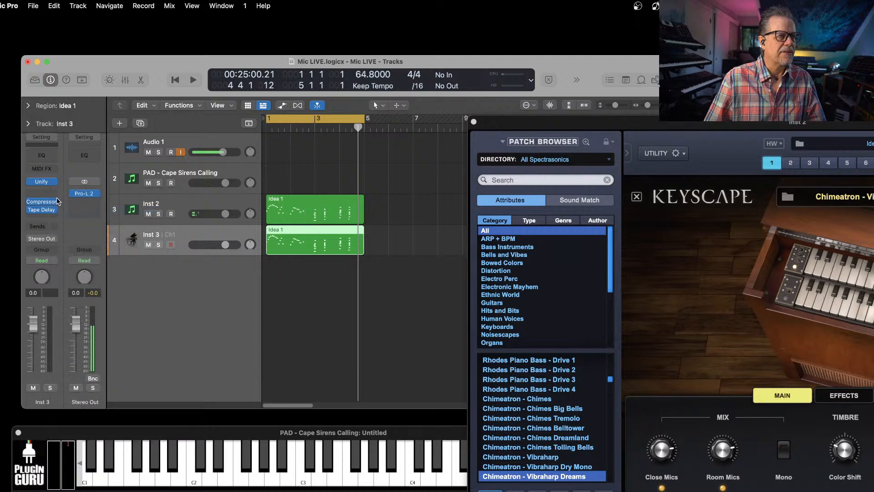
left_click(51, 202)
left_click(66, 219)
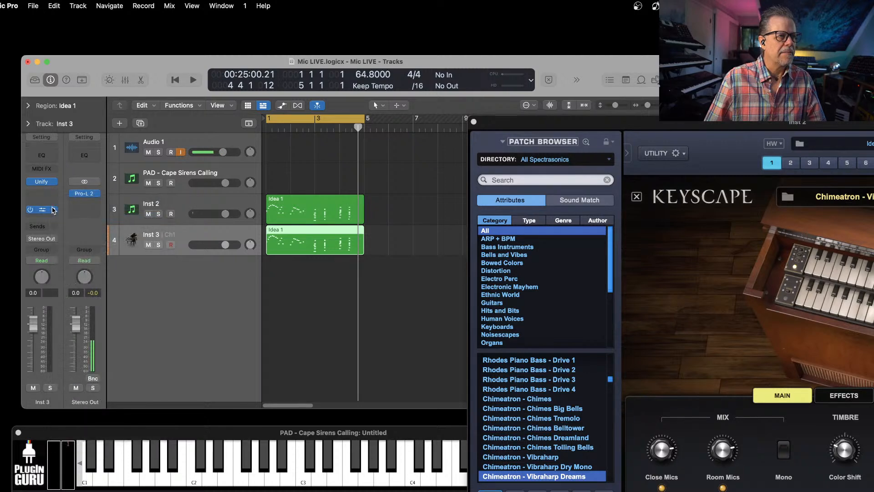
left_click(51, 206)
left_click(64, 223)
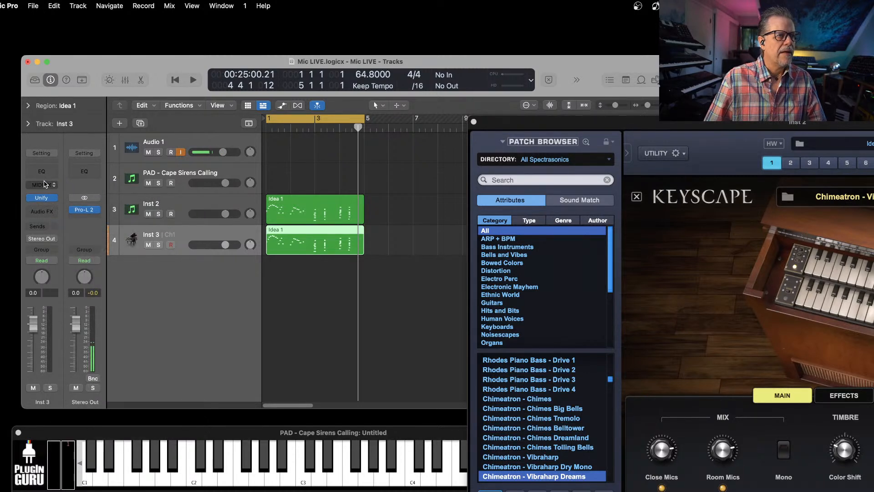
Step: Open Unify on the fourth track and limit its browser to the PlugInGuru MegaMagic Pads V1 library
left_click(47, 183)
left_click(60, 185)
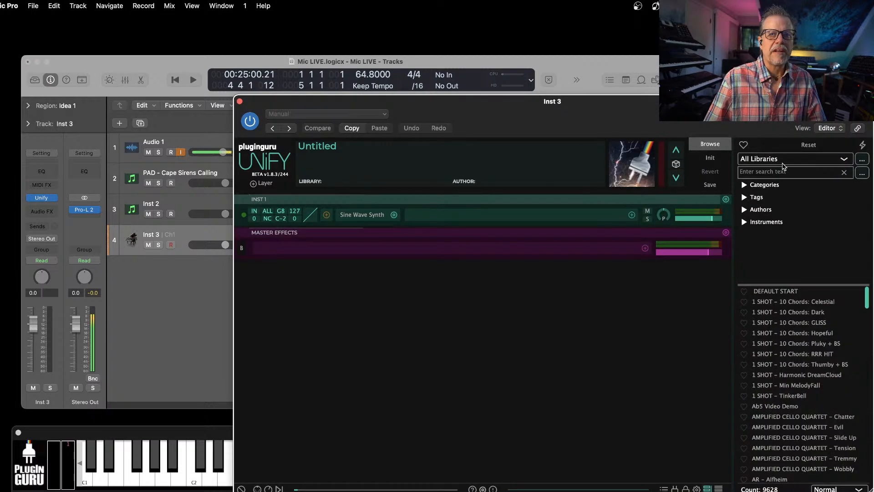
left_click(783, 160)
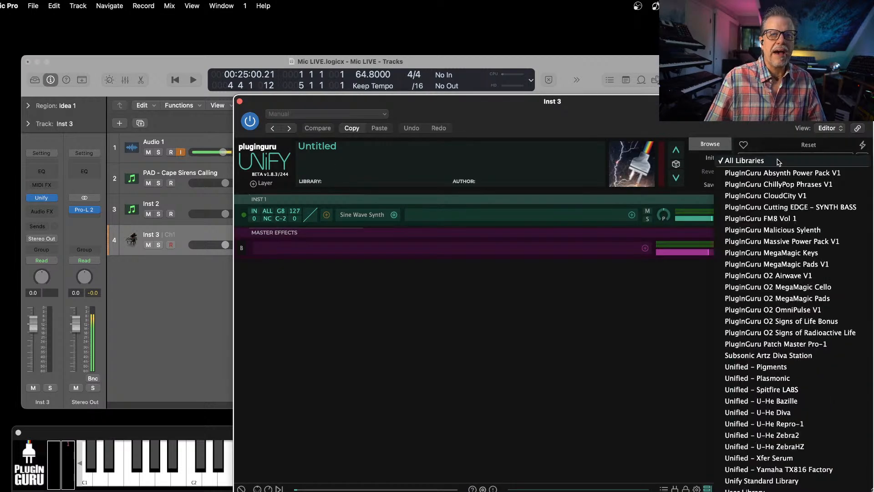
left_click(784, 266)
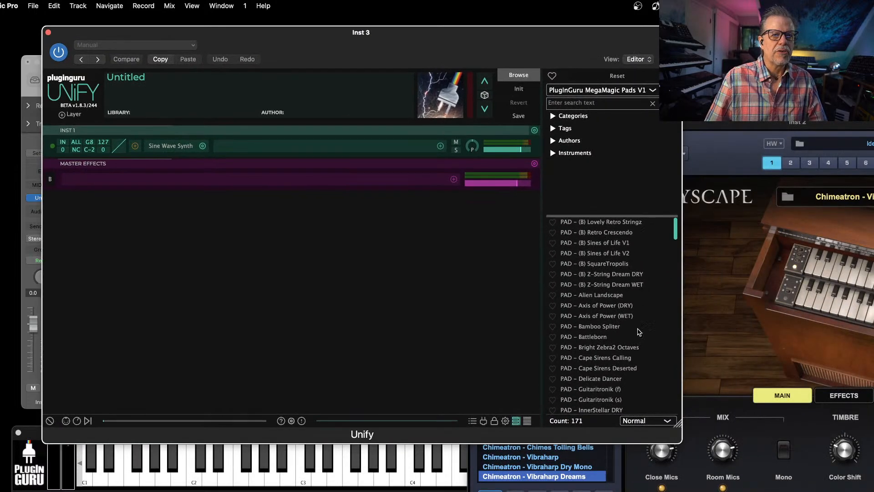
Step: Load the zKEY - Stratus Ballerina HUS patch from the MegaMagic Pads V1 library
scroll(592, 328, "down", 15)
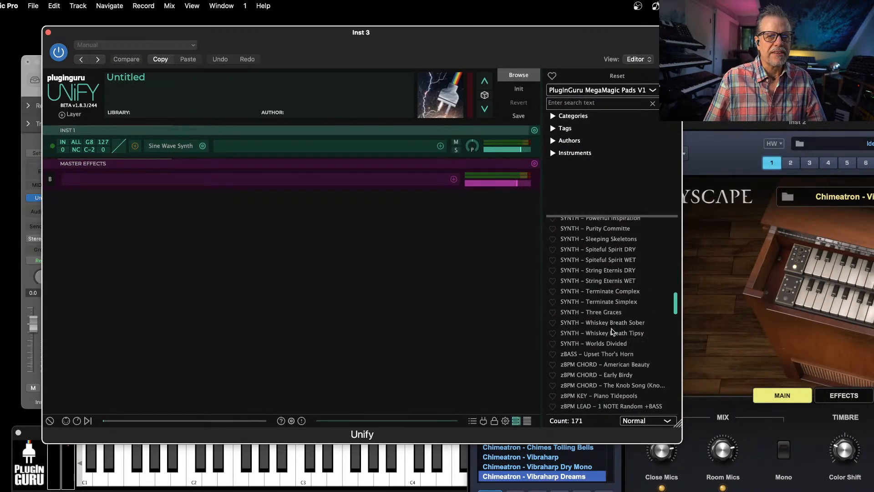
scroll(610, 331, "down", 10)
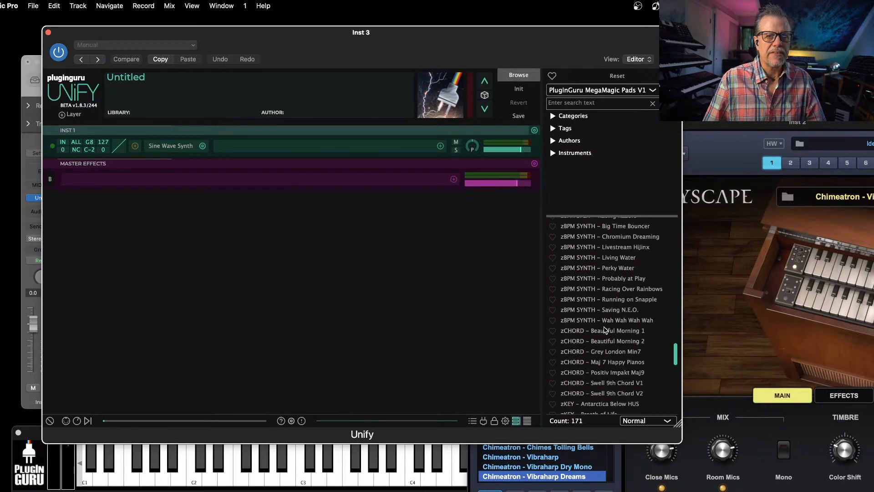
scroll(606, 329, "down", 10)
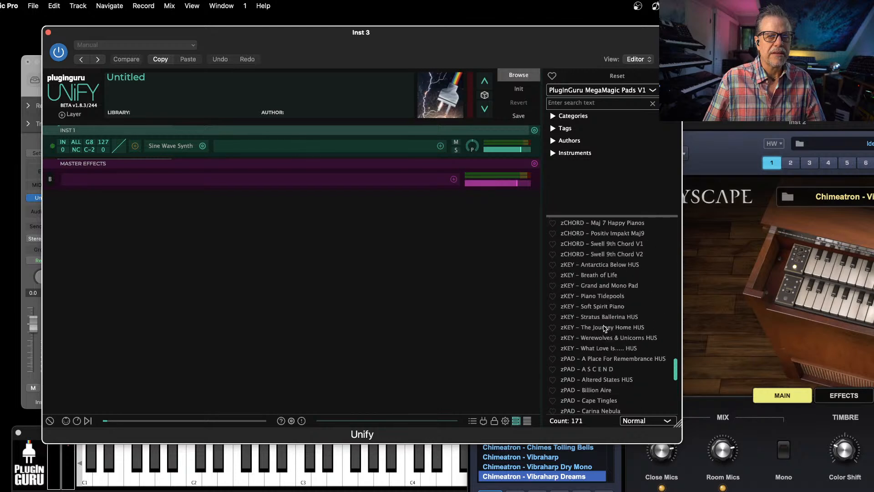
scroll(605, 329, "up", 1)
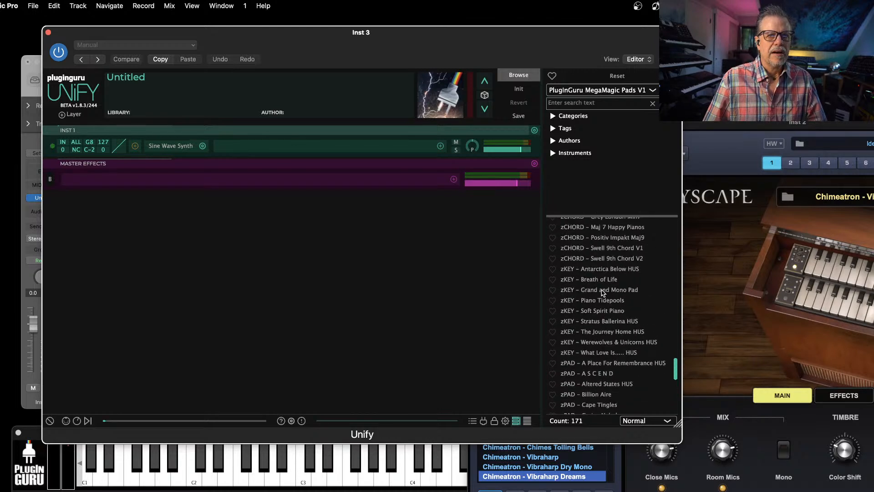
left_click(609, 321)
Step: Show Unify's on-screen keyboard and reposition the plug-in window so the whole patch fits in view
left_click_drag(361, 60, 567, 100)
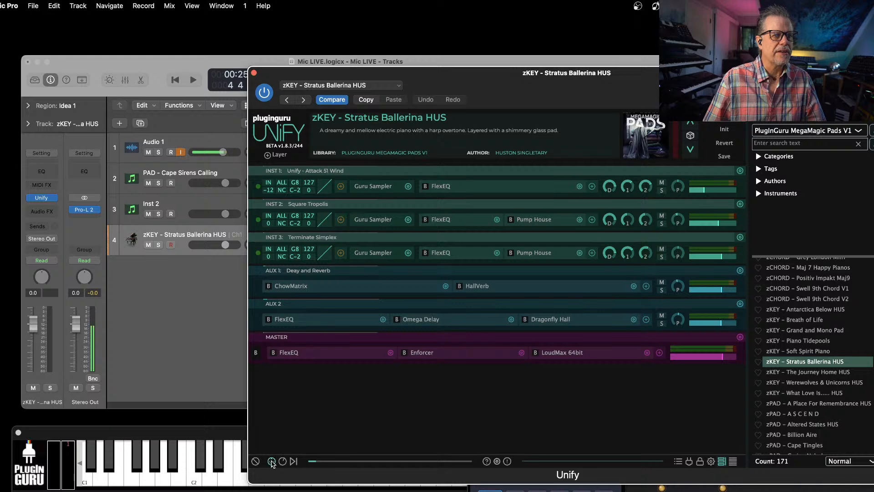
left_click(272, 462)
left_click_drag(448, 70, 207, 43)
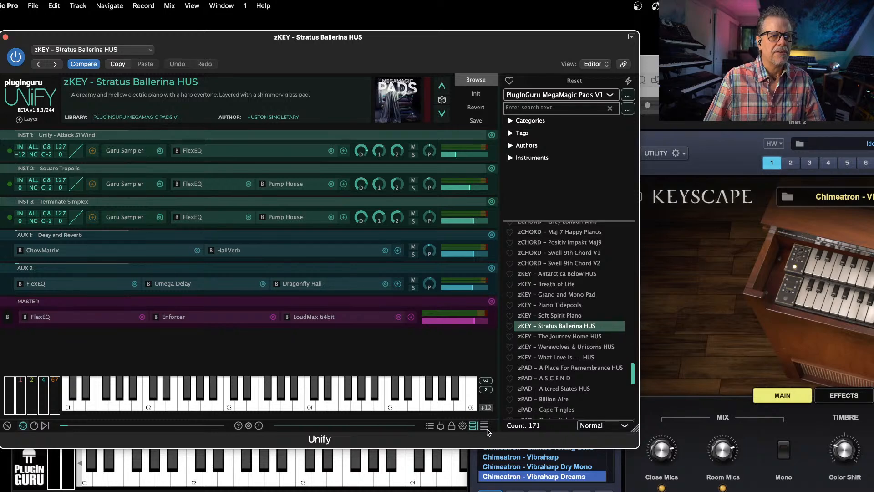
Step: Close the Unify window, play the project from the start and lower the zKEY - Stratus Ballerina HUS track's volume to -7.6 dB
left_click(6, 37)
left_click(330, 336)
key("Return")
key("space")
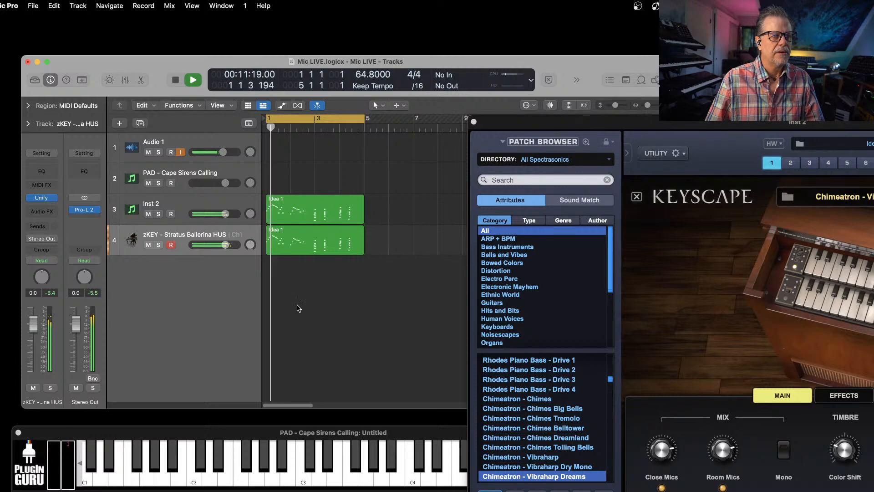
left_click_drag(225, 246, 212, 245)
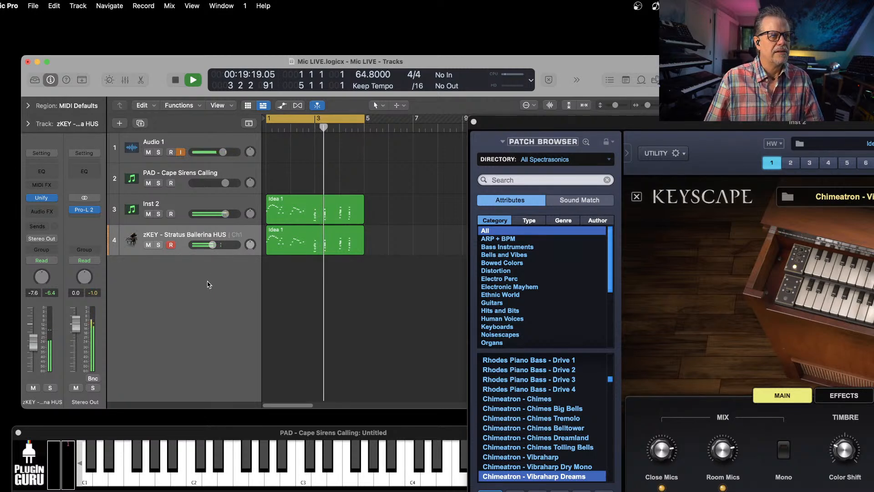
Step: Add a fifth instrument track and load LoFi Keys on it in stereo
double_click(209, 284)
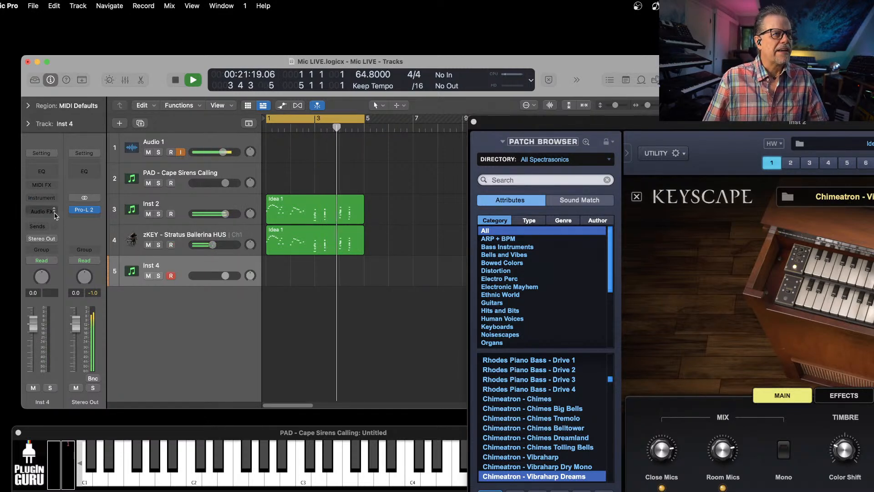
left_click(57, 200)
mouse_move(59, 248)
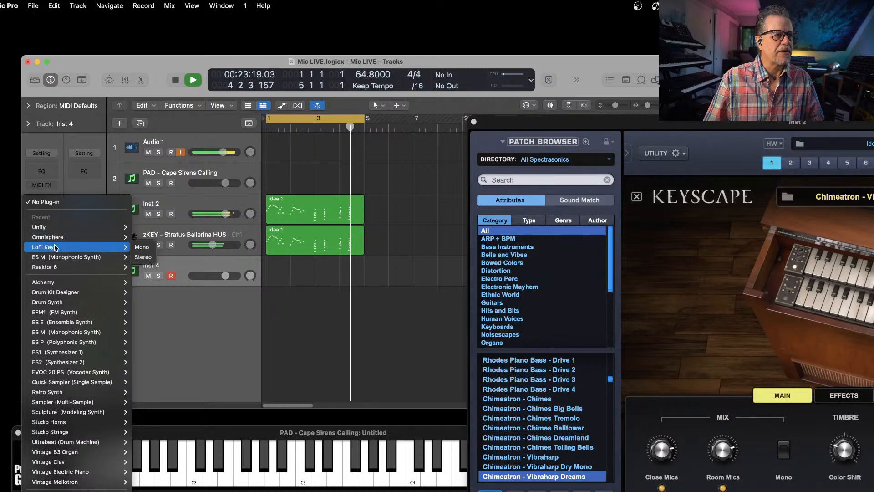
left_click(142, 257)
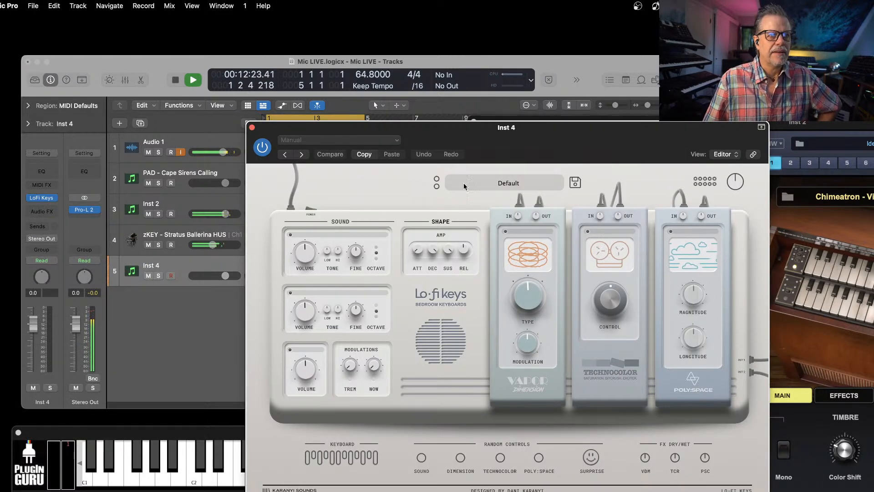
Step: Load the 01 LOFI DREAMIN_ PIANO preset in LoFi Keys and copy the Idea 1 region onto the LoFi Keys track
left_click_drag(497, 136, 304, 137)
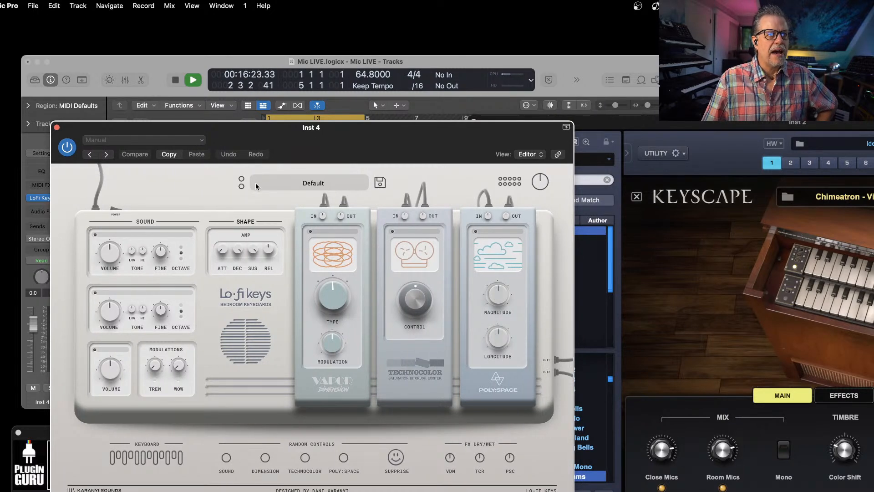
left_click(242, 186)
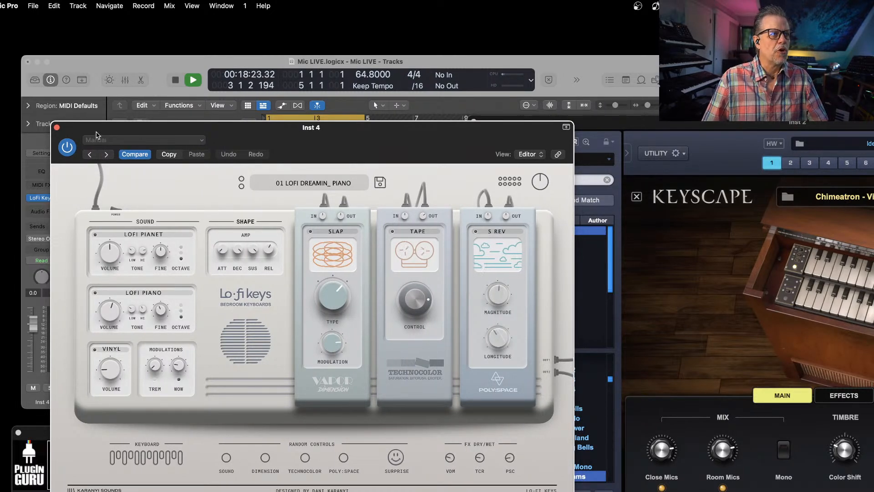
left_click(57, 127)
left_click_drag(293, 217, 293, 283)
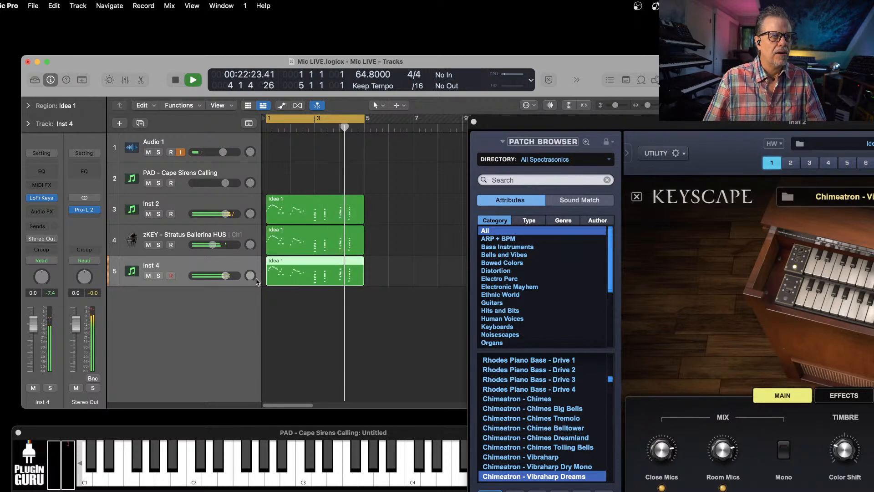
Step: Transpose the LoFi Keys track's Idea 1 region by +12 and raise that track's volume to 4.4 dB
mouse_move(42, 203)
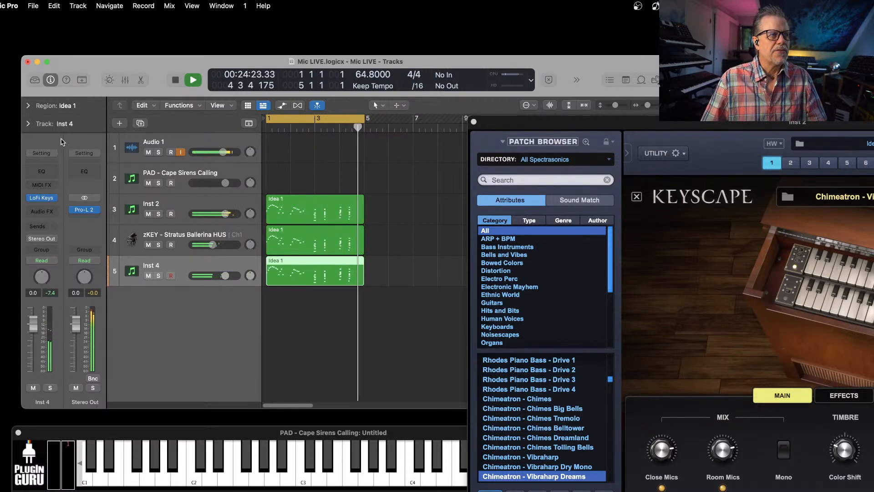
left_click(28, 105)
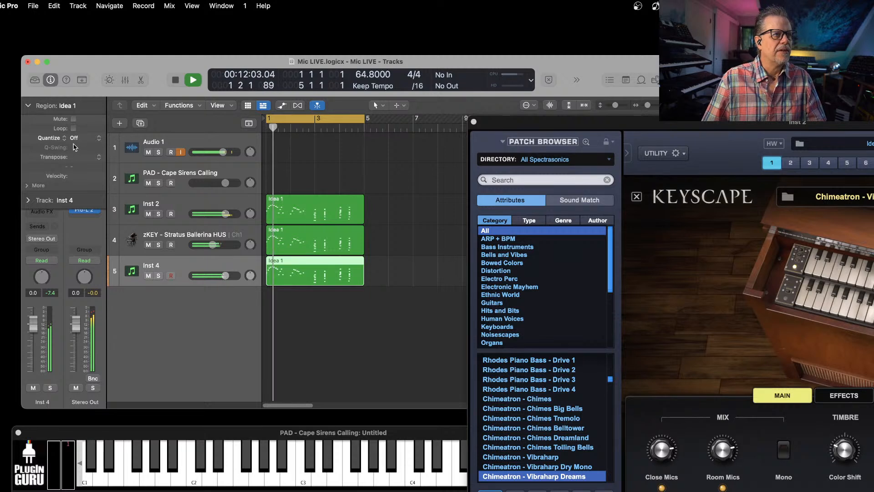
mouse_move(82, 160)
left_mouse_down()
mouse_move(84, 129)
mouse_move(82, 143)
left_mouse_up()
left_click_drag(225, 279, 234, 277)
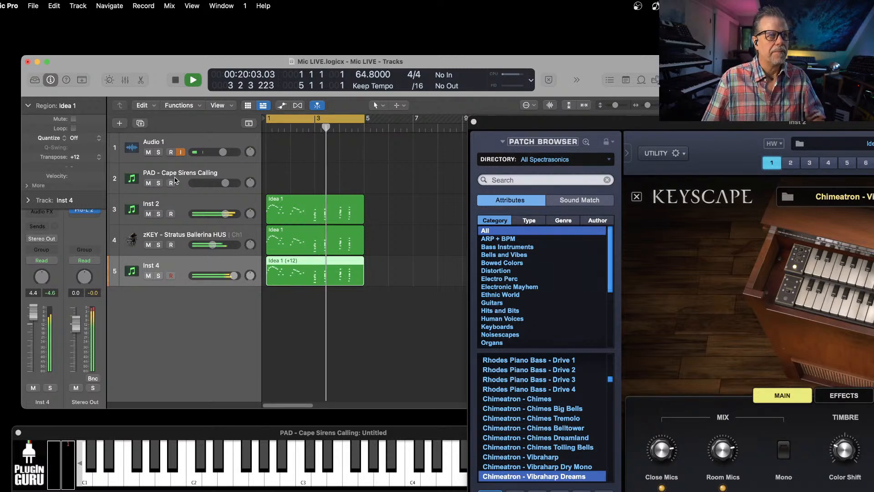
left_click(29, 105)
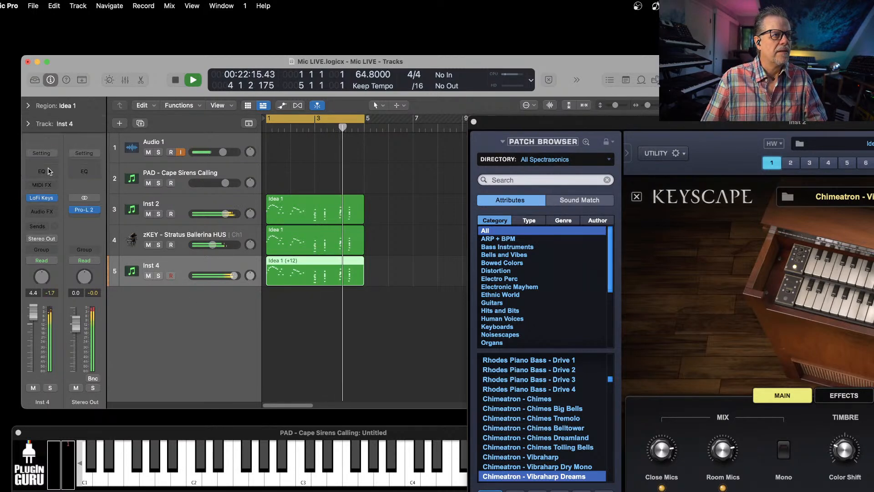
left_click(44, 201)
key("super+w")
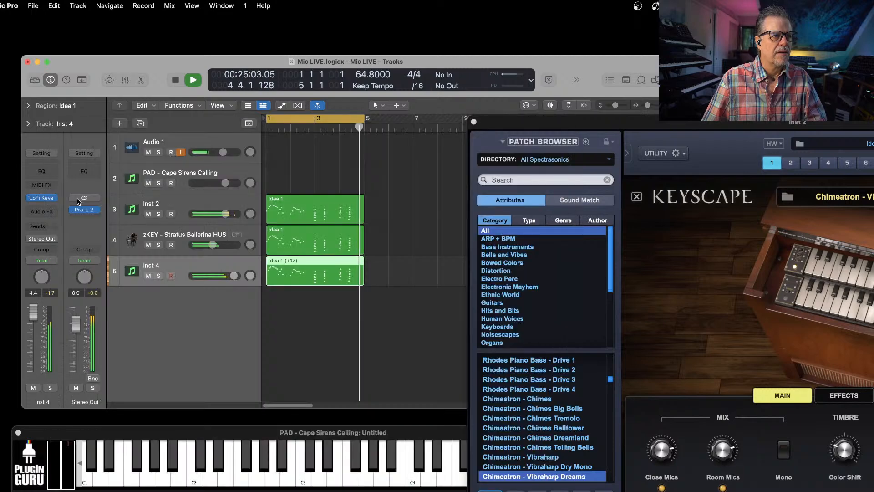
Step: Add a sixth instrument track and open the choice of instrument plug-ins for it
double_click(199, 314)
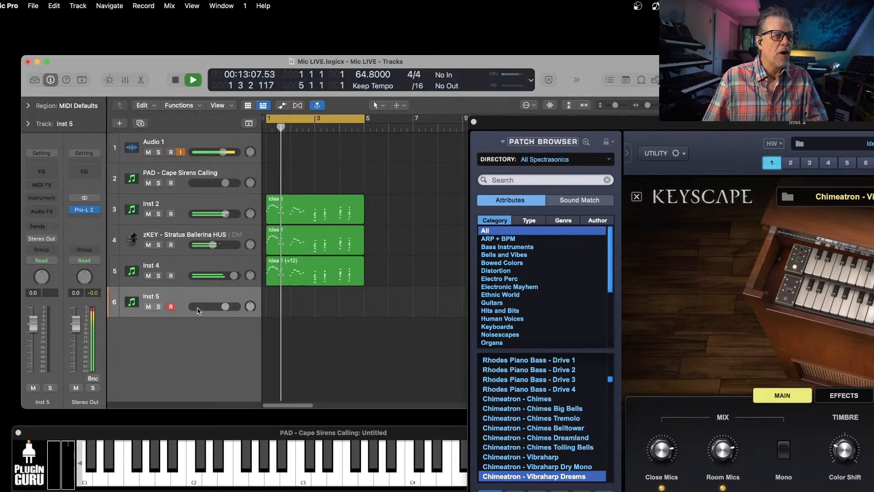
left_click(42, 185)
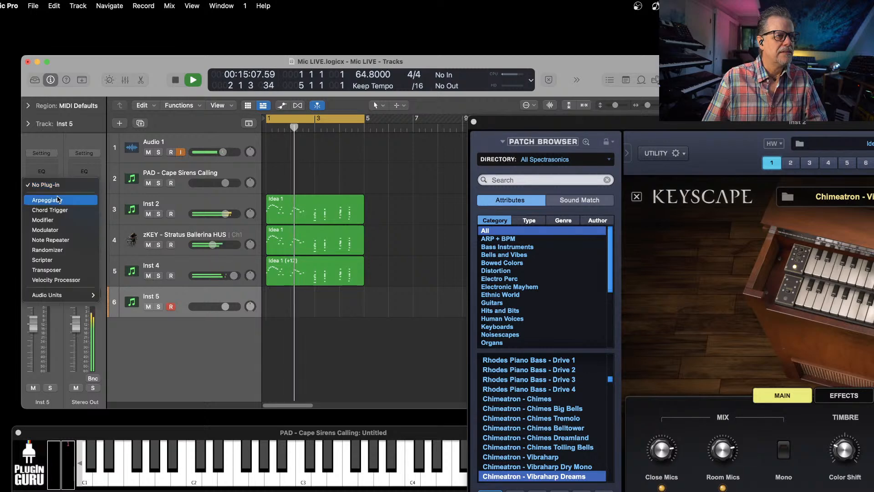
mouse_move(67, 299)
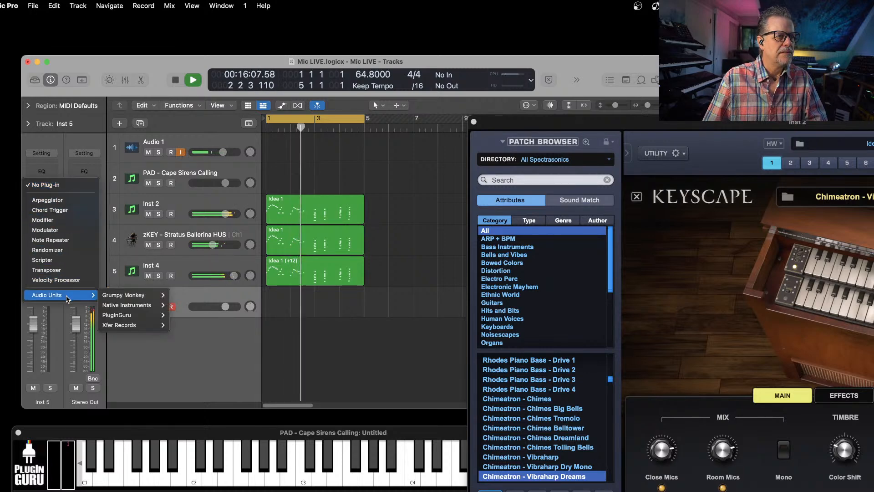
left_click(236, 380)
left_click(45, 198)
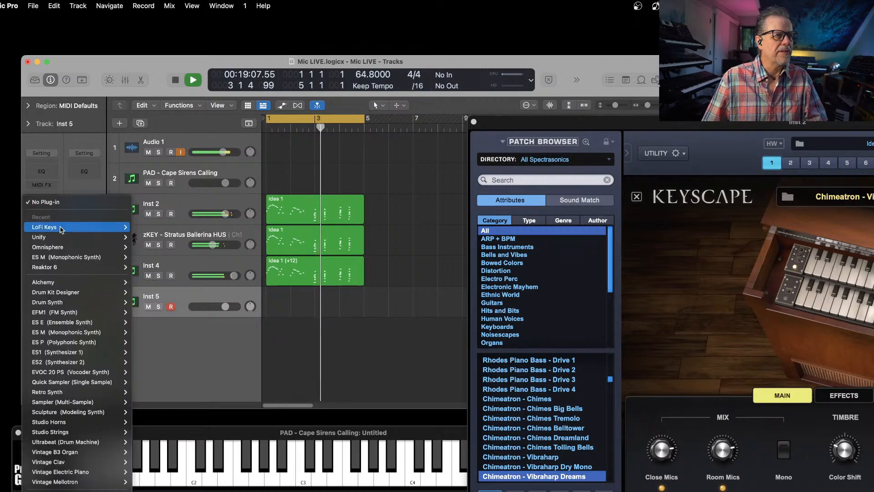
Step: Load Unify as the stereo instrument on the Inst 5 track and reposition its plug-in window
mouse_move(114, 238)
left_click(159, 240)
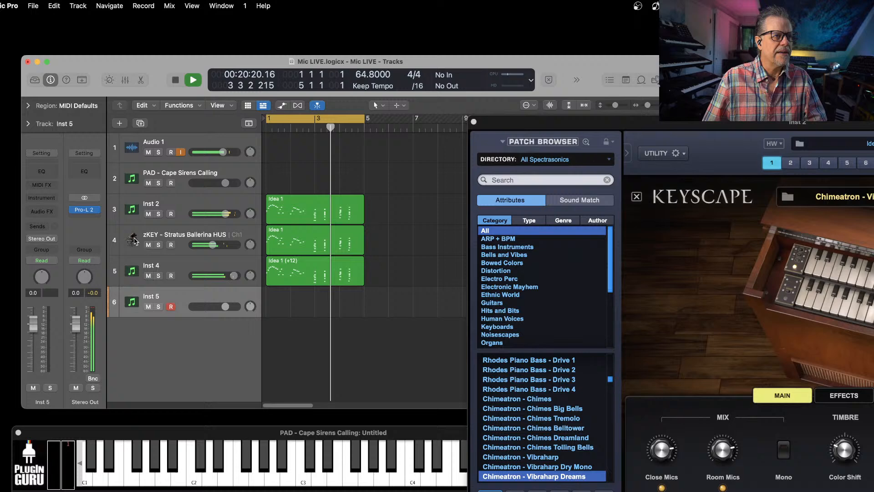
left_click(48, 199)
mouse_move(51, 238)
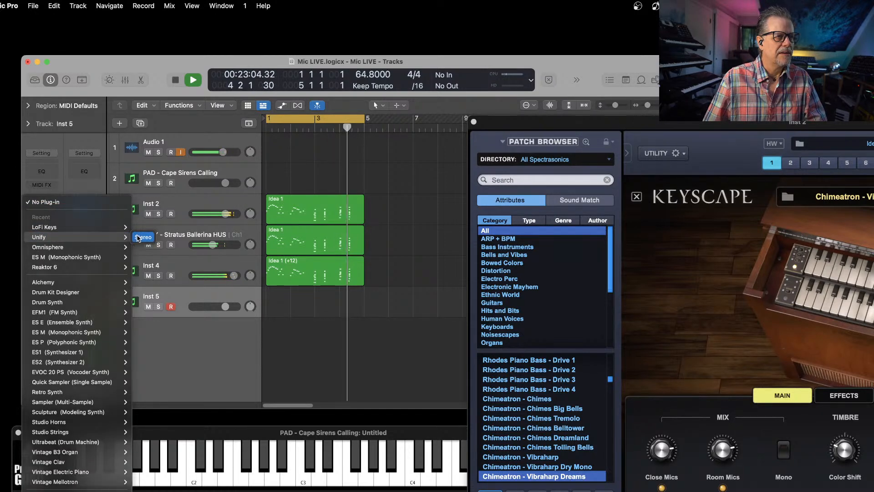
left_click(139, 238)
left_click_drag(462, 106, 288, 107)
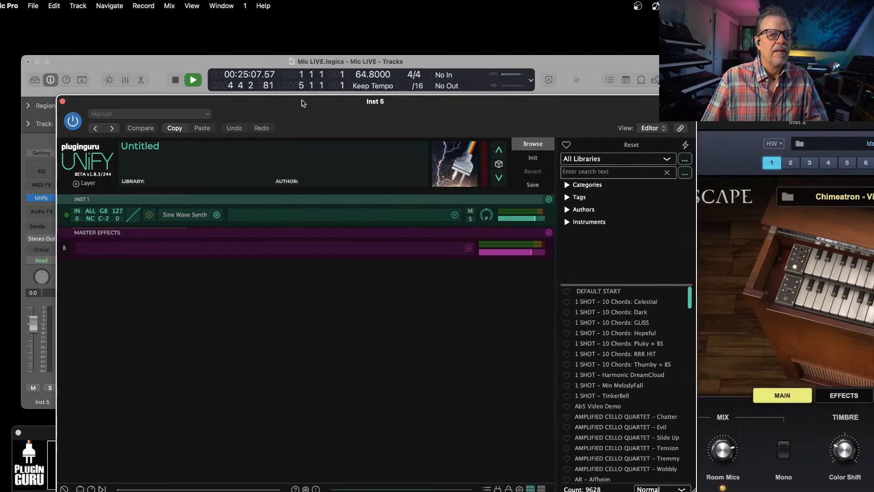
Step: Filter the Unify patch browser to PlugInGuru CloudCity V1 and load the patch BPM DRUM - RX2 Home Malone
left_click(619, 163)
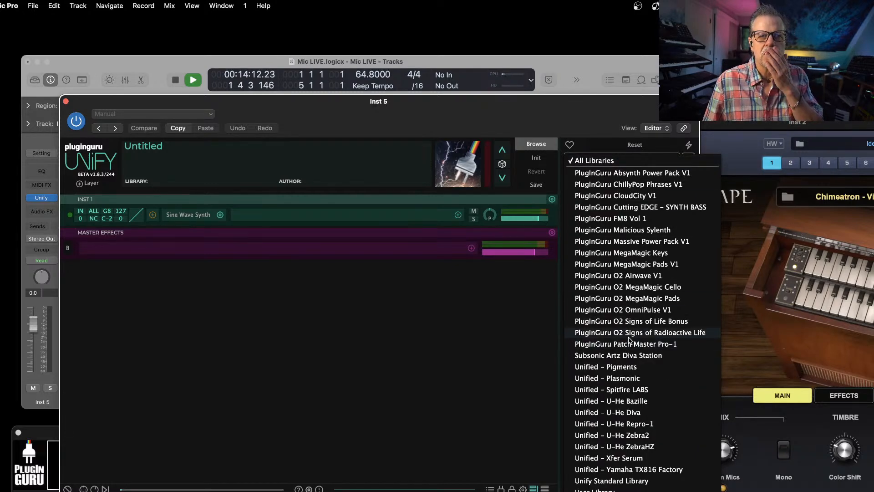
left_click(609, 197)
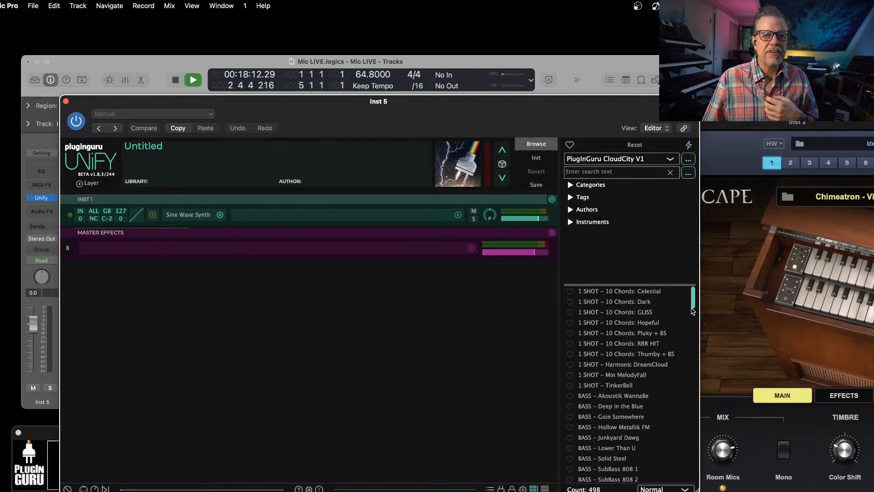
left_click_drag(694, 293, 689, 367)
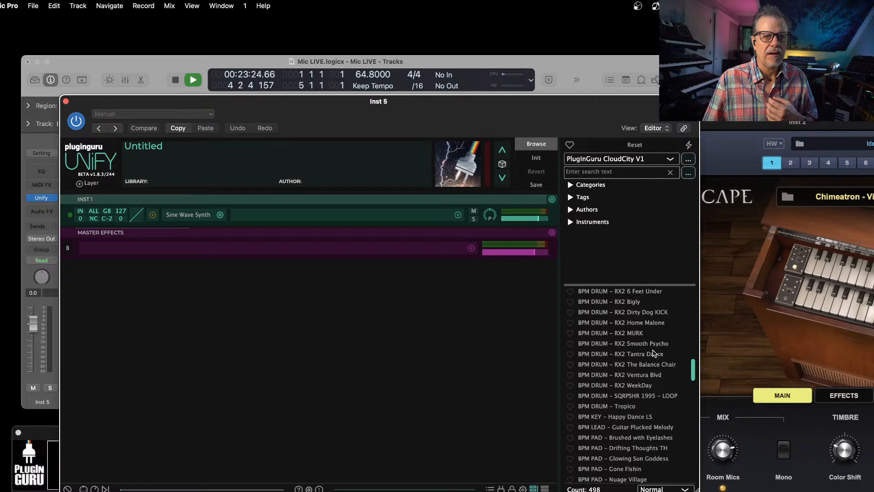
left_click(627, 322)
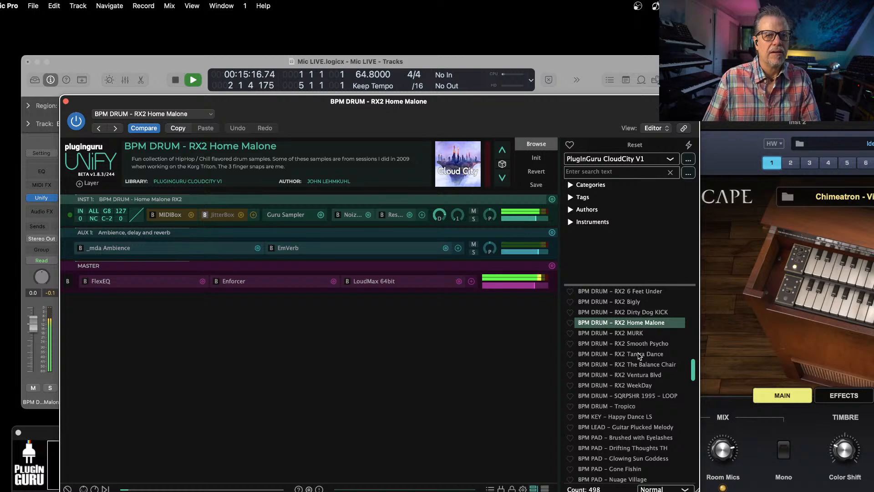
Step: Set the patch loading mode to Unify/drum, add BPM DRUM - Hip Skip Finding the Gap as a second layer, and lower its level
scroll(626, 405, "down", 5)
scroll(627, 407, "down", 2)
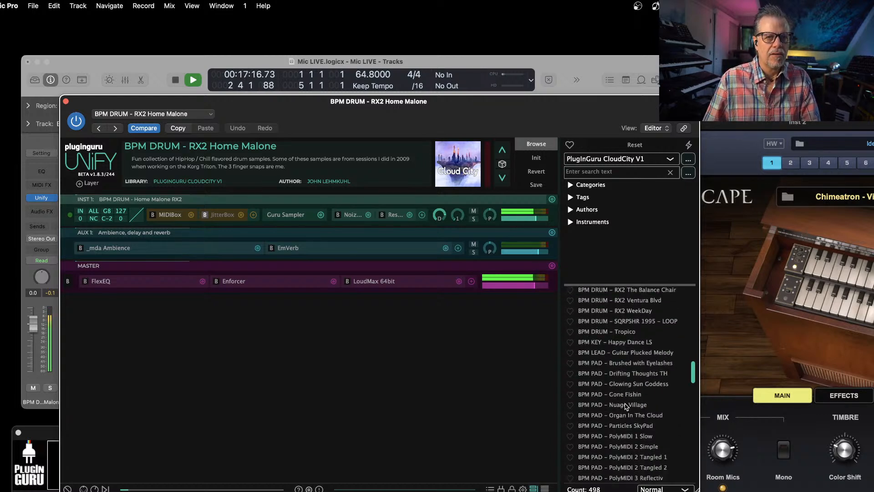
left_click(664, 489)
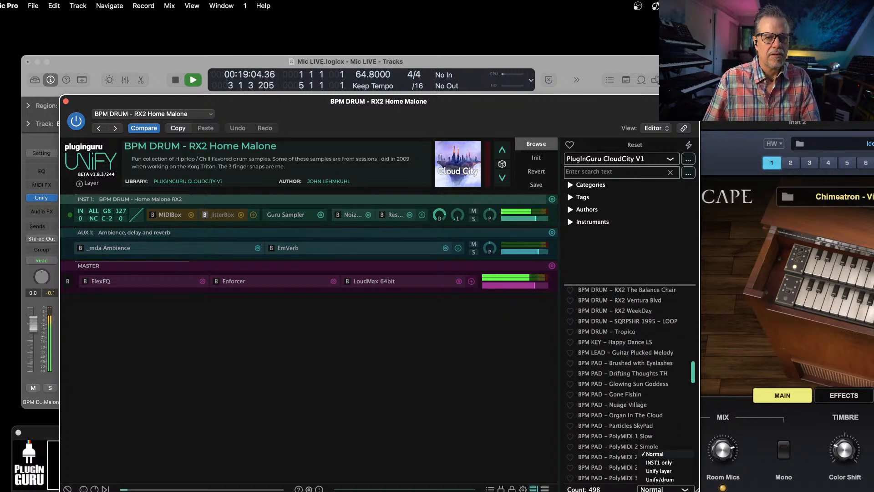
left_click(654, 480)
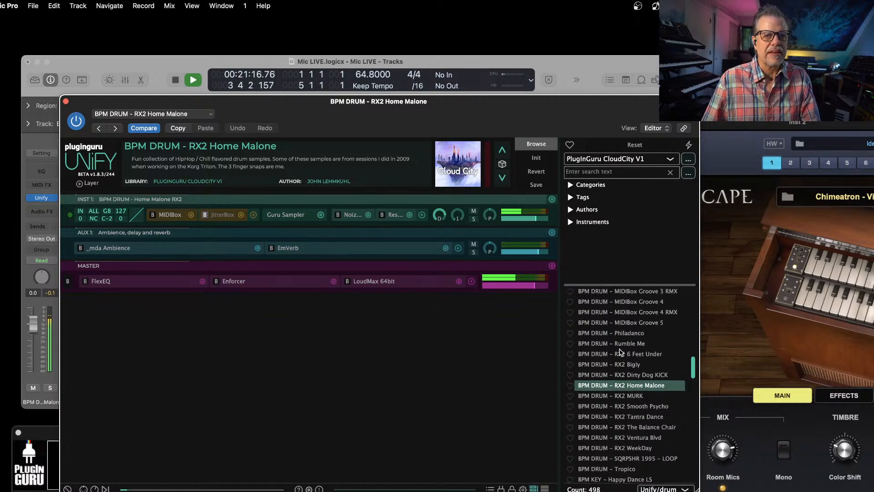
scroll(627, 323, "up", 7)
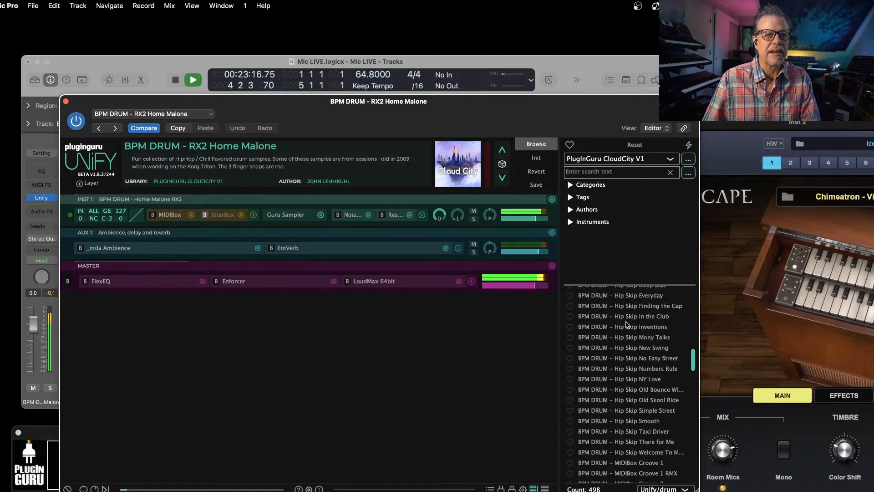
left_click(628, 307)
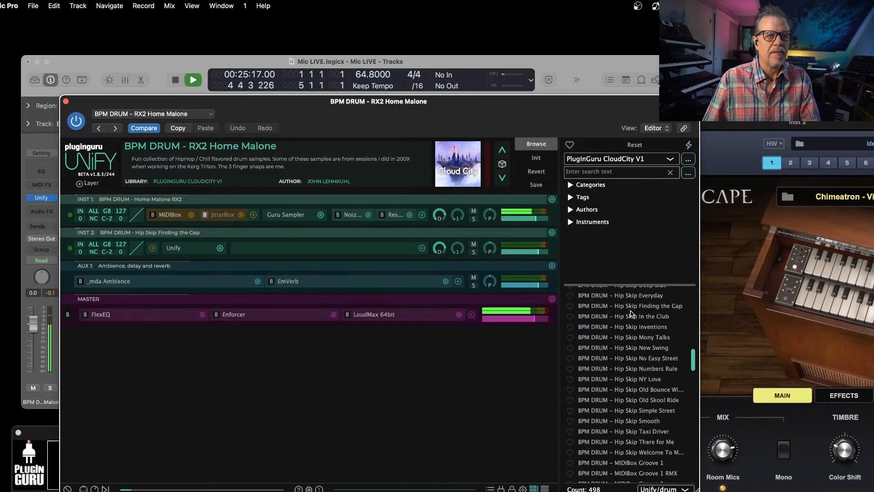
left_click_drag(538, 251, 526, 255)
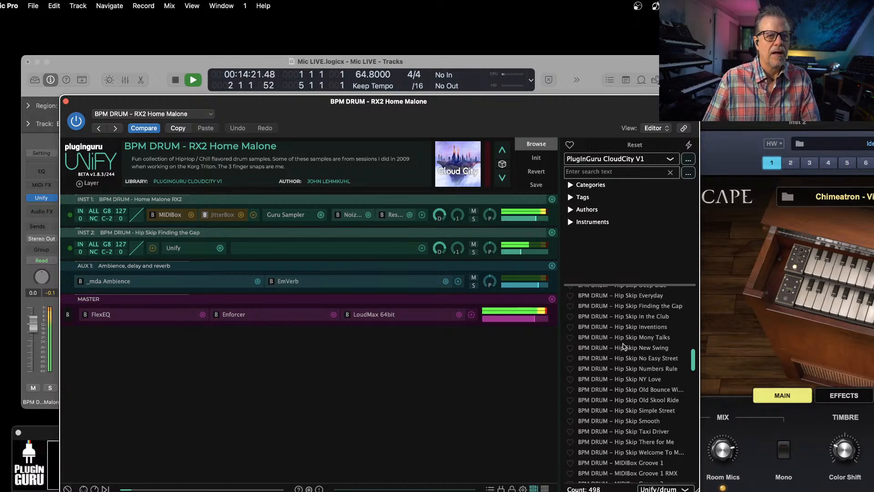
Step: Add BPM PERC - WP Kit: Gap Filler as a third layer and adjust its level
scroll(622, 386, "down", 10)
scroll(621, 386, "down", 8)
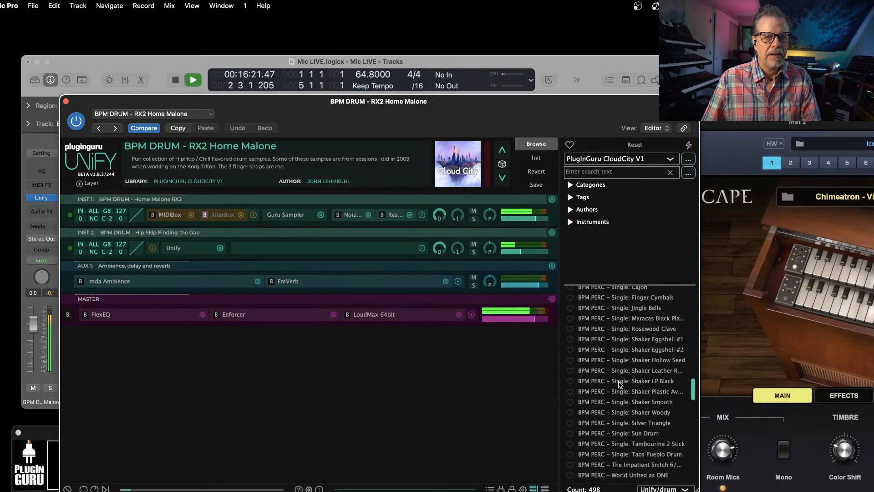
scroll(620, 384, "down", 3)
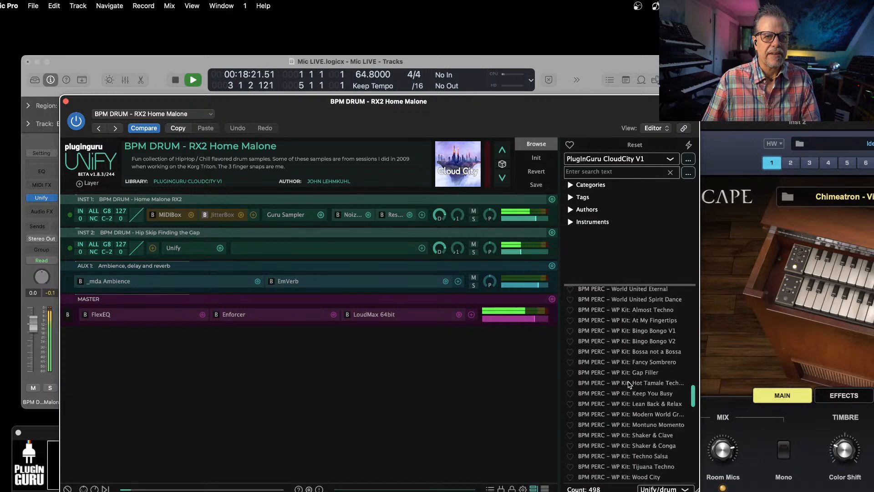
double_click(634, 377)
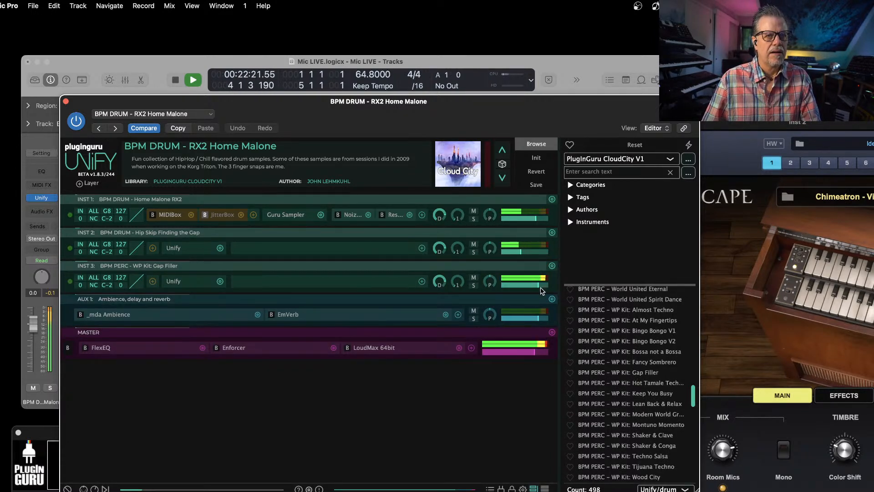
left_click_drag(535, 286, 517, 289)
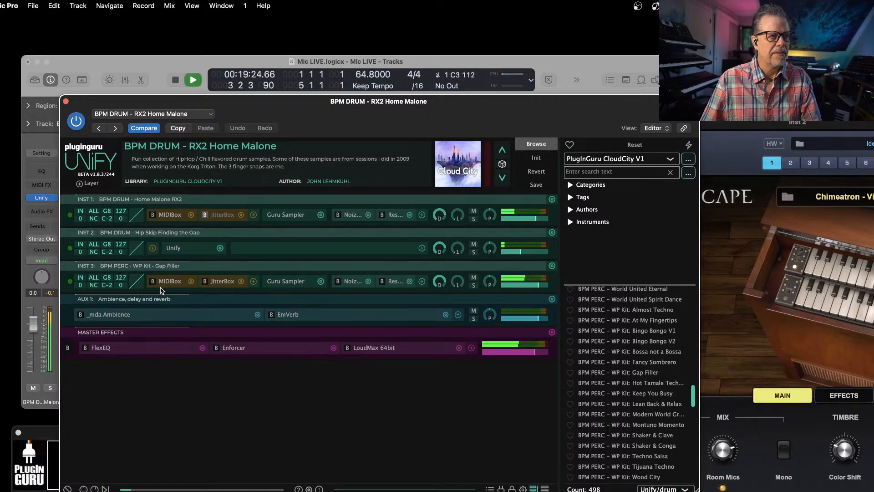
Step: Set the speed ratio to 2:1 in the Gap Filler layer's MIDIBox and close its window
left_click(170, 281)
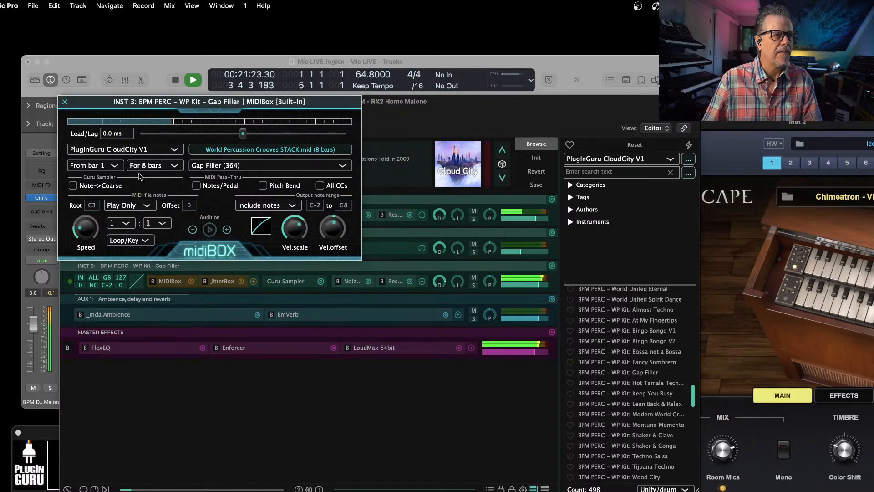
left_click(120, 223)
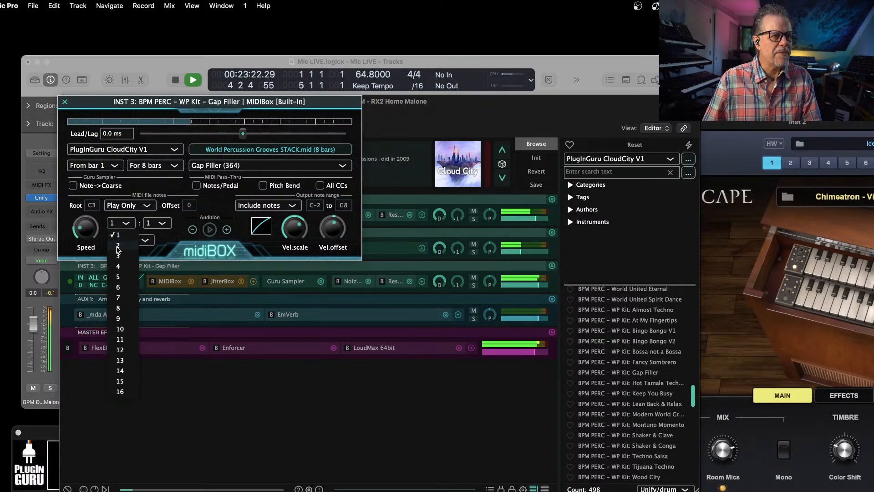
left_click(120, 240)
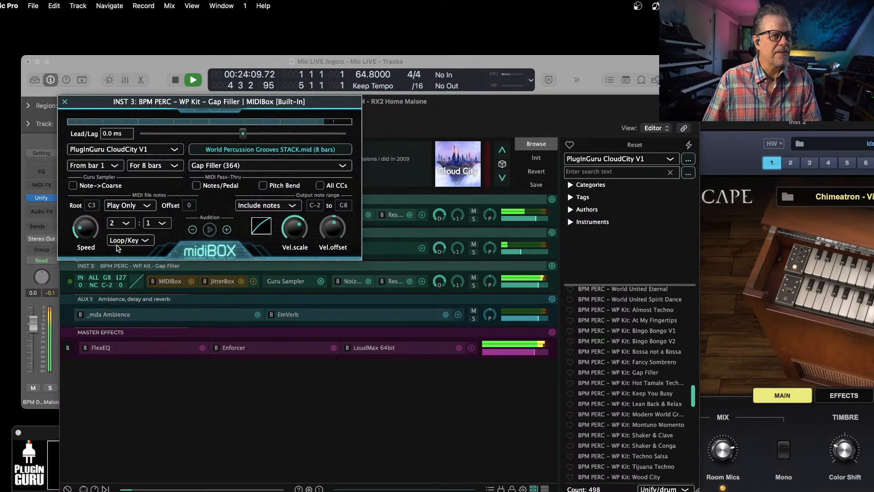
left_click(65, 101)
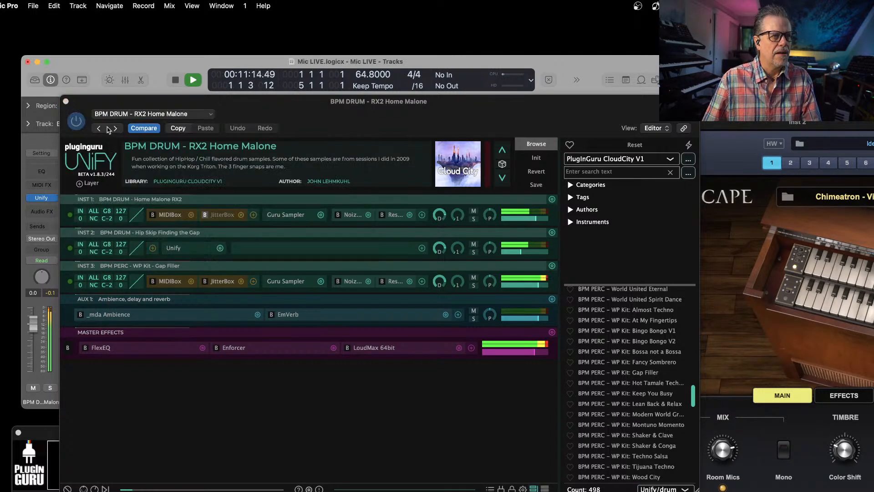
Step: Add a Pump House effect with reduced depth to the Gap Filler layer and set the layer's level to -1.50 dB
left_click(422, 282)
mouse_move(392, 223)
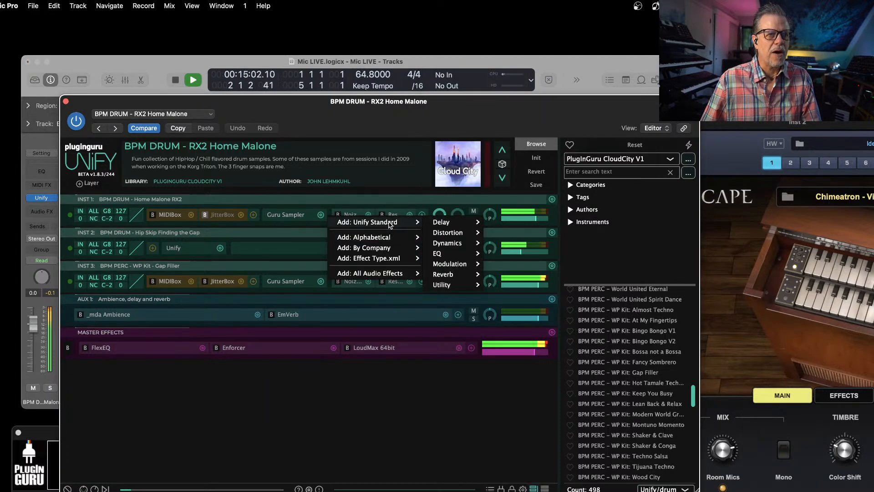
mouse_move(453, 233)
mouse_move(452, 248)
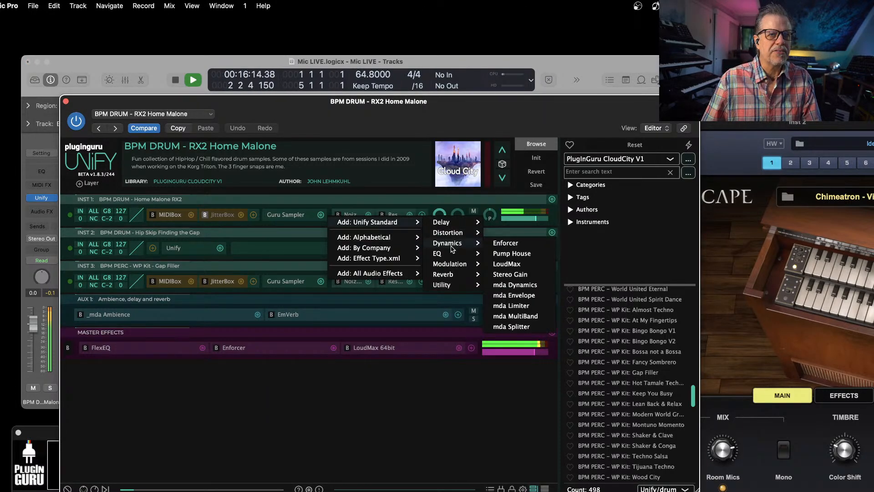
left_click(500, 253)
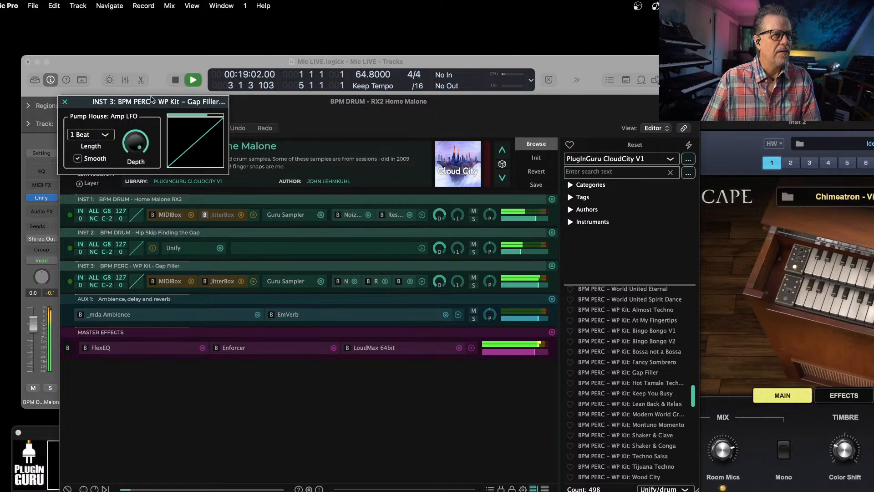
left_click_drag(134, 145, 133, 163)
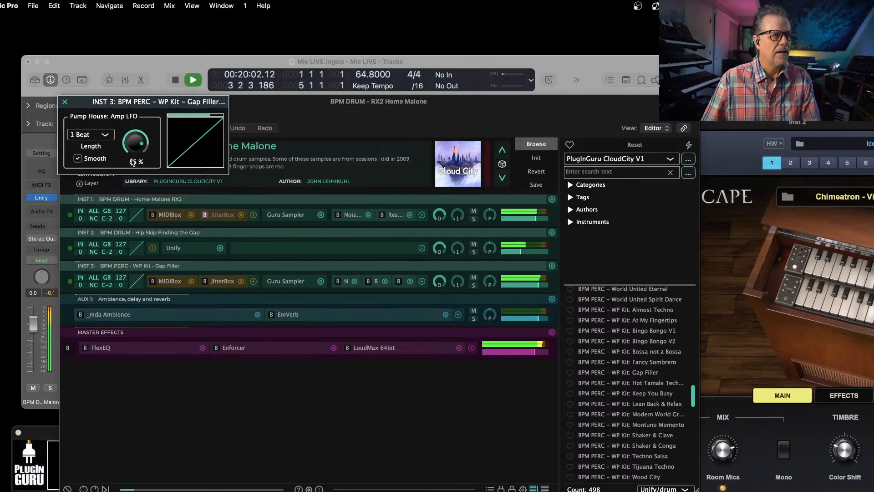
left_click(65, 102)
left_click_drag(538, 287, 535, 288)
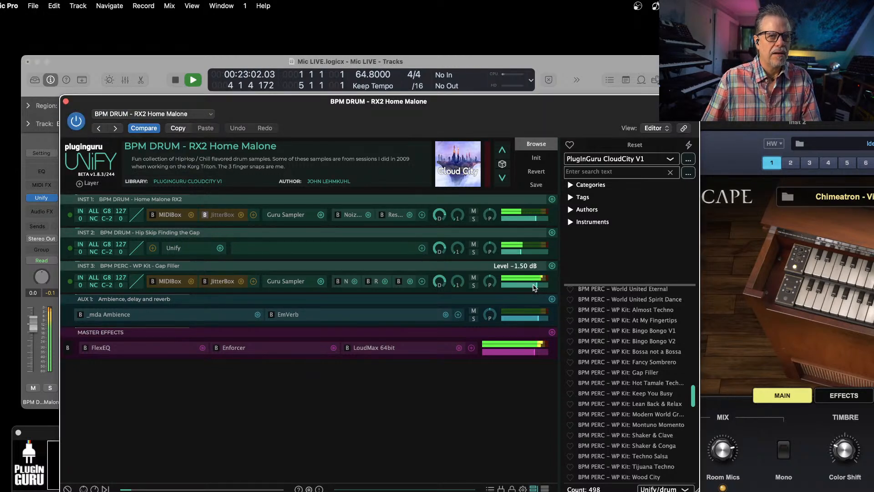
Step: Add an Omega Delay effect to the Gap Filler layer, lower its Dry/Wet mix, and close the effect window
left_click(422, 281)
mouse_move(391, 225)
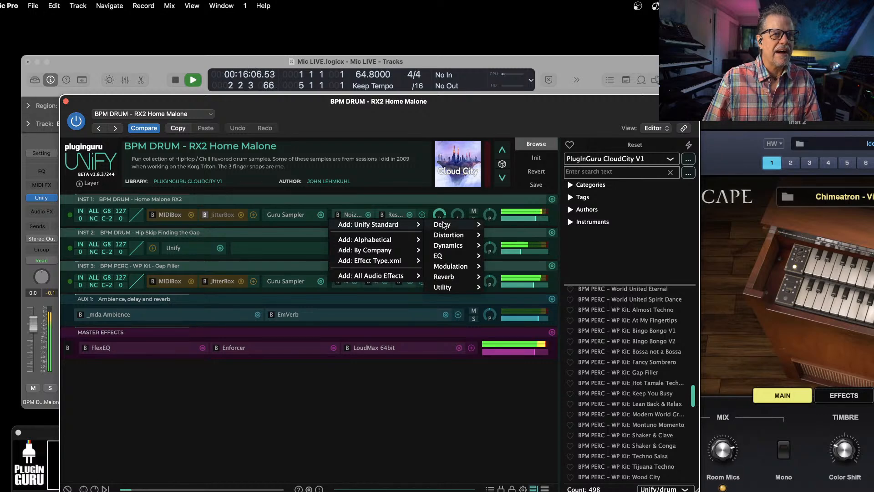
mouse_move(456, 225)
left_click(500, 225)
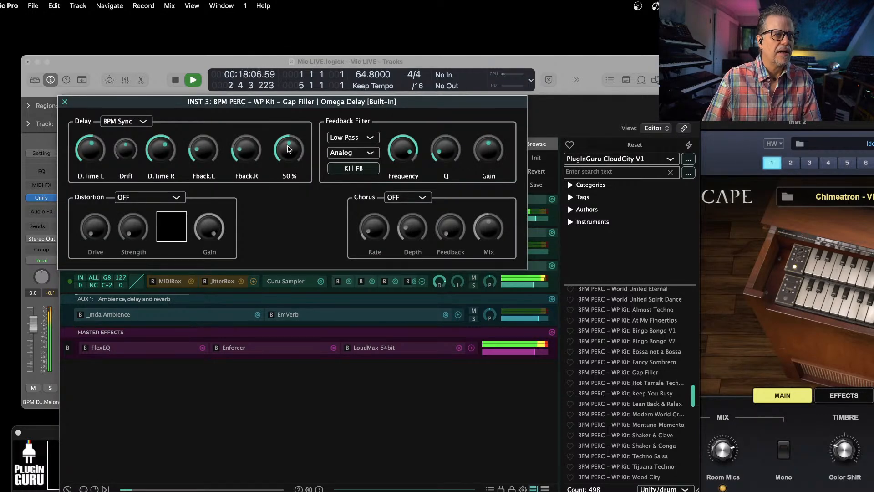
left_click_drag(288, 149, 287, 168)
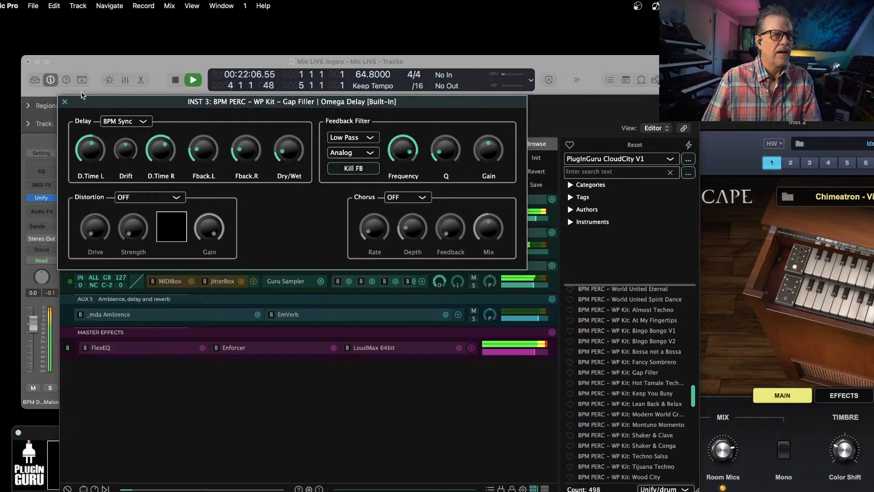
left_click(65, 100)
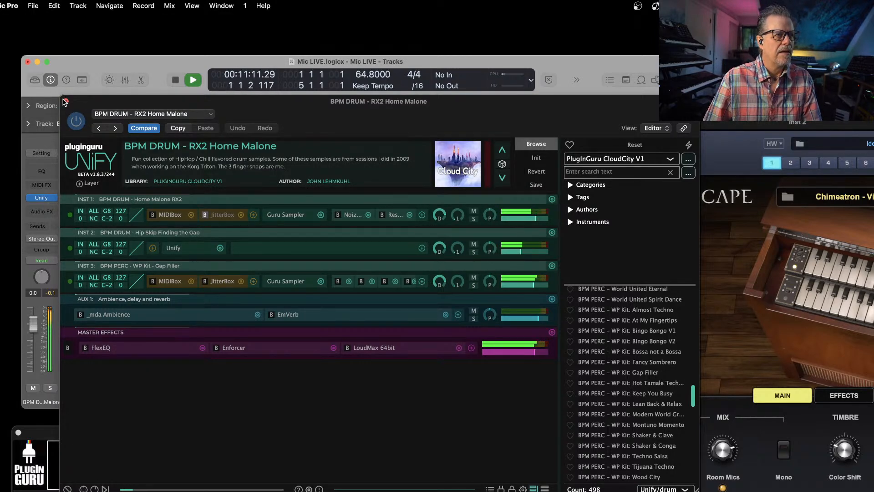
Step: Close the Unify window and record a drum part on track 6 across the four-bar cycle
left_click(64, 100)
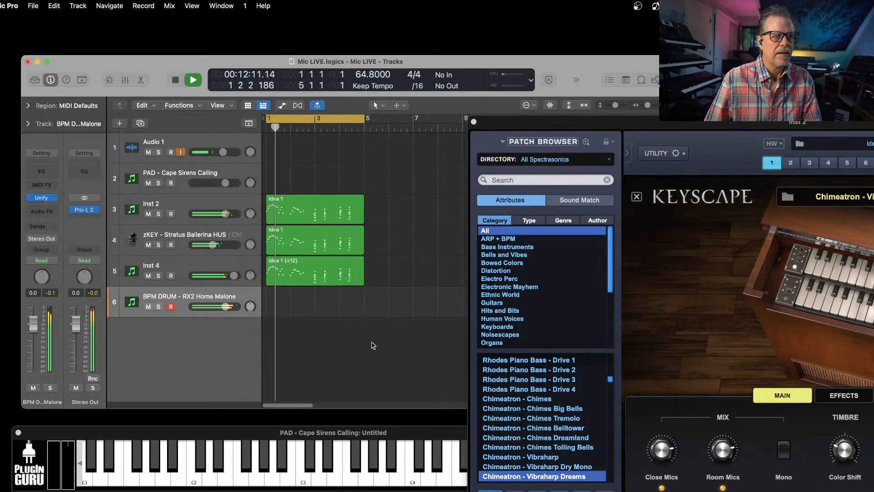
key("space")
key("space")
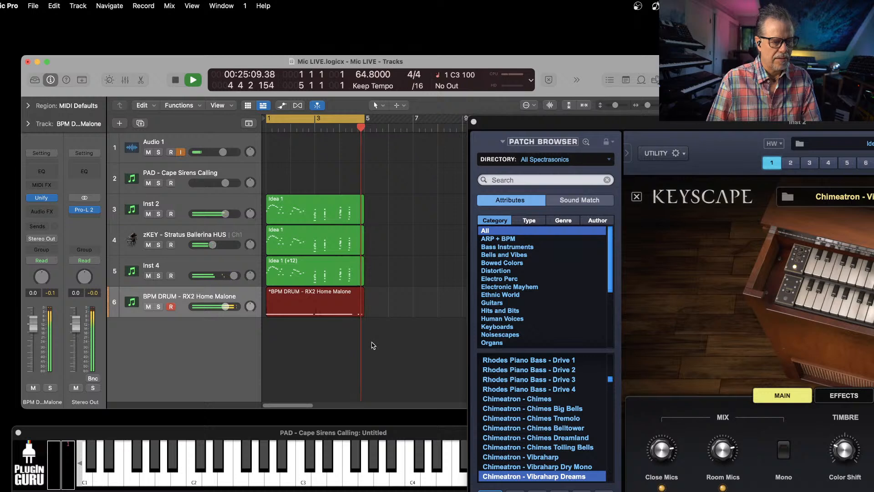
key("space")
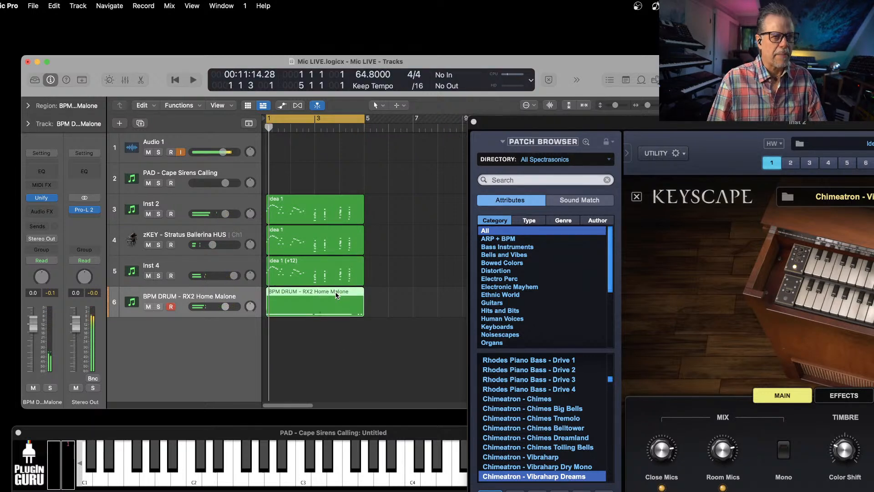
Step: Play back the cycle with the recorded drum part and close the Keyscape plug-in window
key("space")
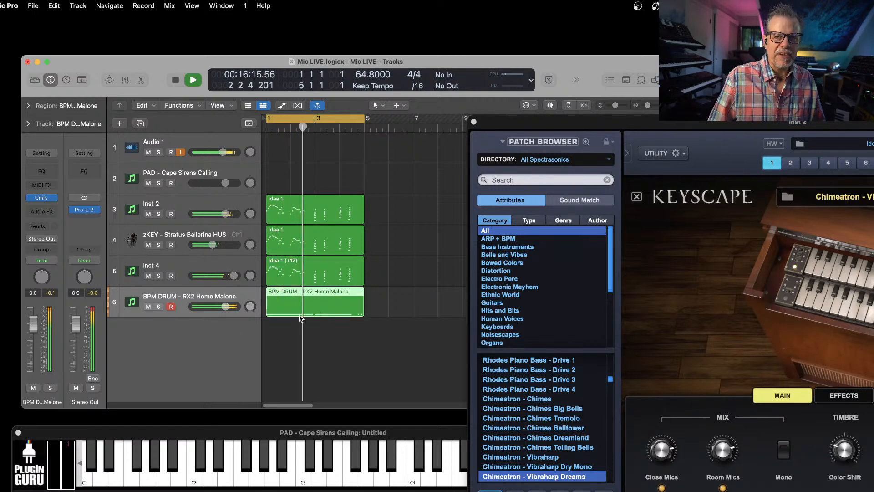
left_click(474, 122)
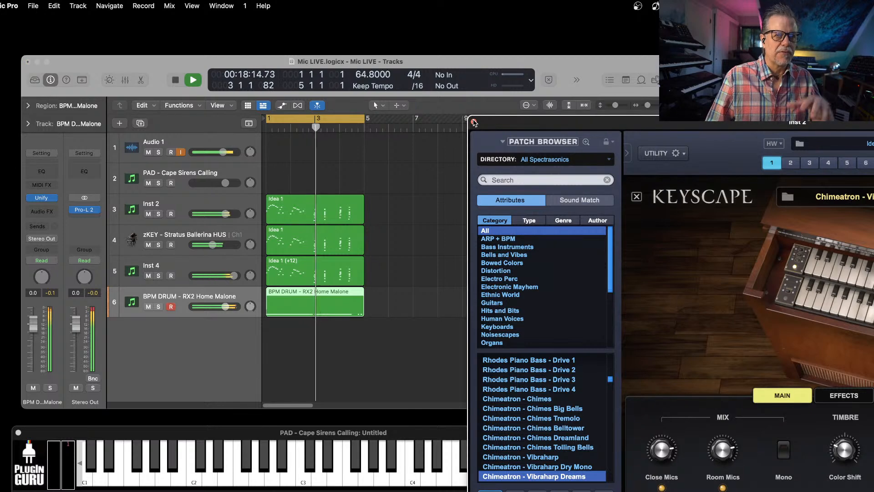
Step: Bring the Keyscape plug-in window on Inst 2 fully into view and close it
left_click_drag(566, 123, 66, 20)
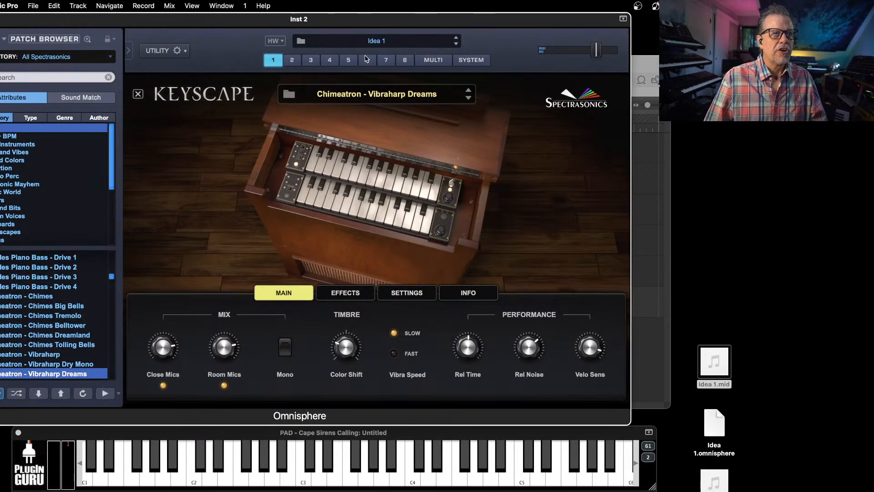
left_click_drag(201, 23, 245, 53)
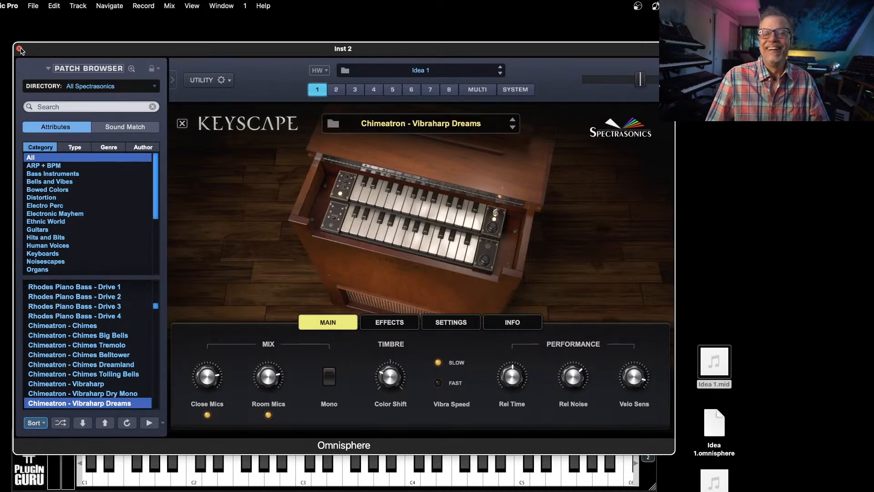
left_click(19, 48)
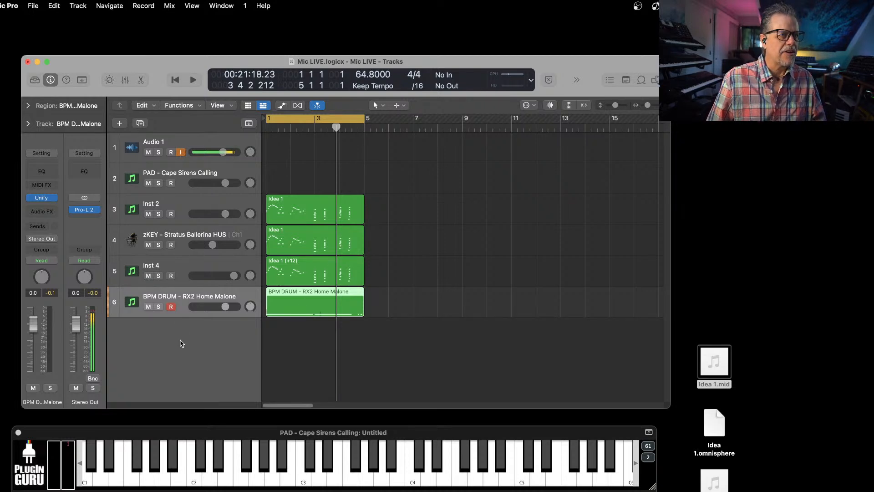
Step: Create a new software instrument track below the drum track and load the stereo LoFi Keys instrument on it
double_click(182, 343)
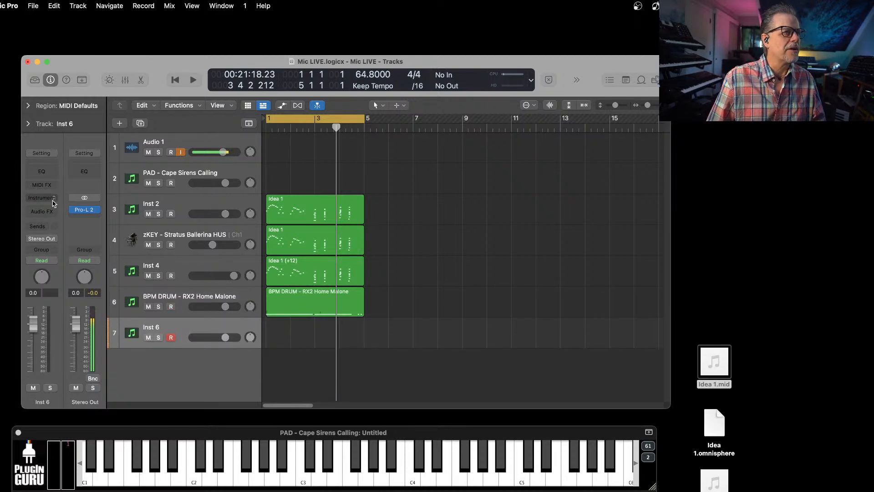
left_click(53, 201)
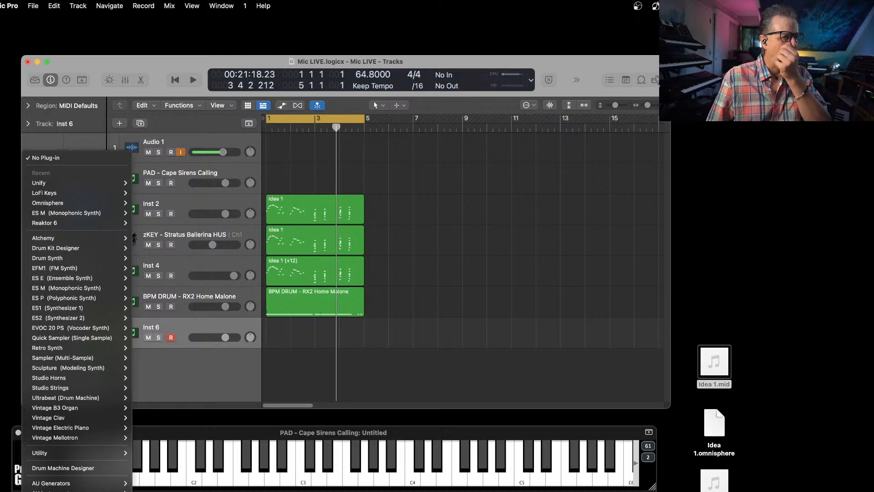
mouse_move(69, 490)
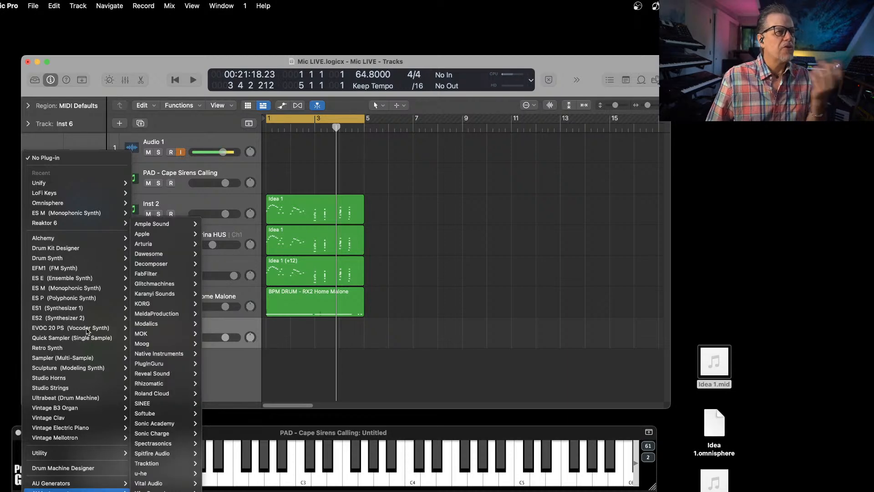
mouse_move(71, 193)
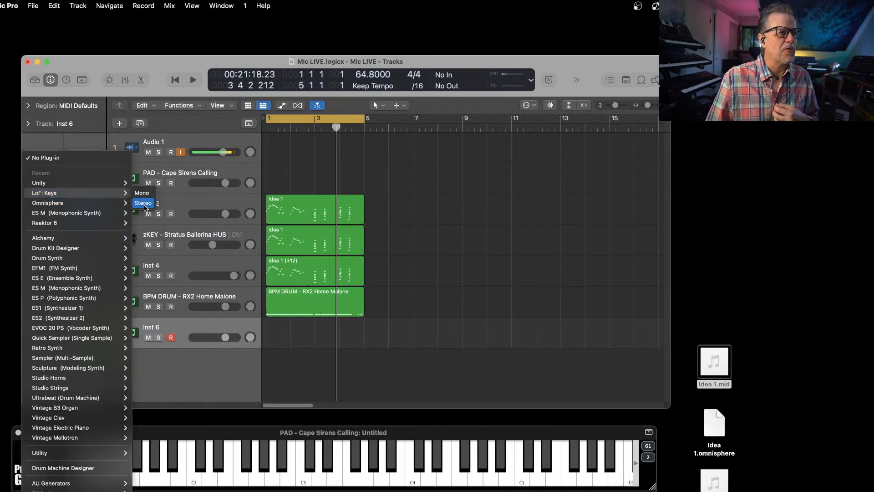
left_click(143, 203)
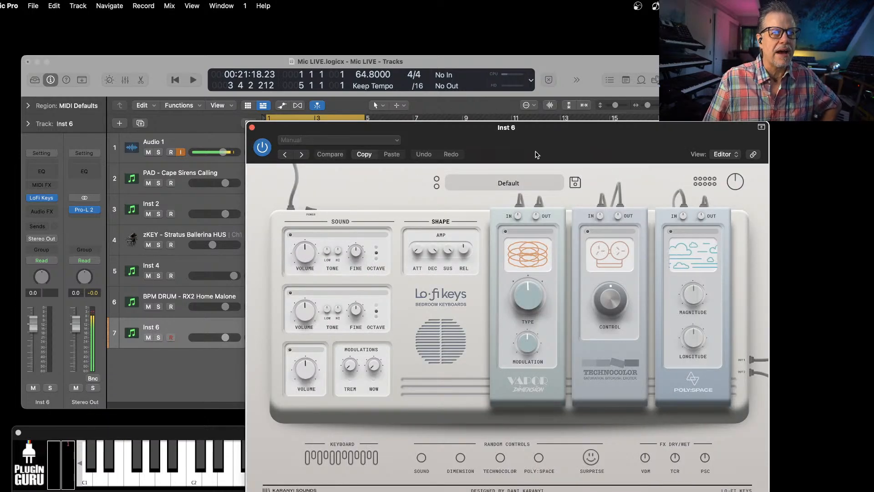
left_click_drag(536, 154, 361, 92)
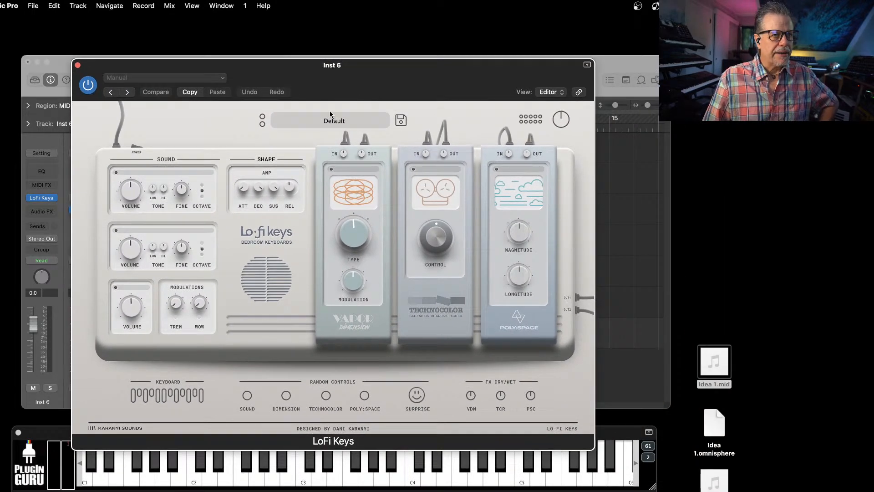
Step: Try the 01 LOFI DREAMIN_ PIANO preset with VHS A noise and the M TUNNEL Poly:Space effect
left_click(263, 125)
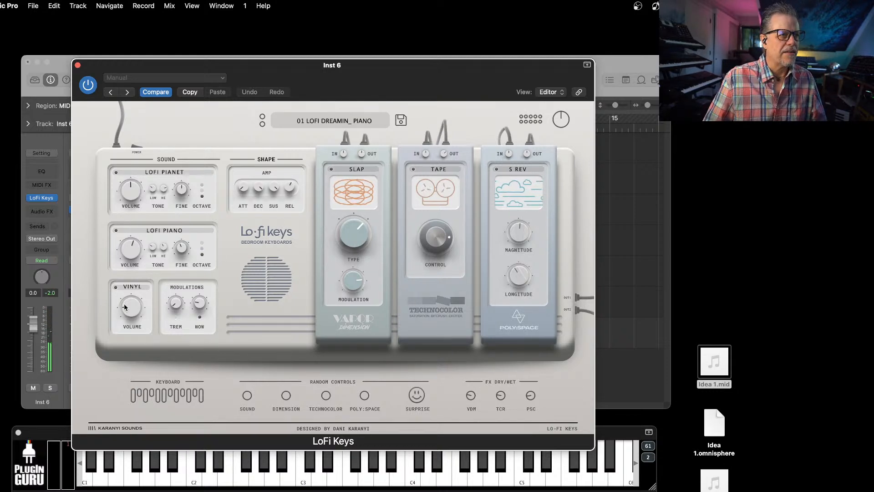
left_click(116, 288)
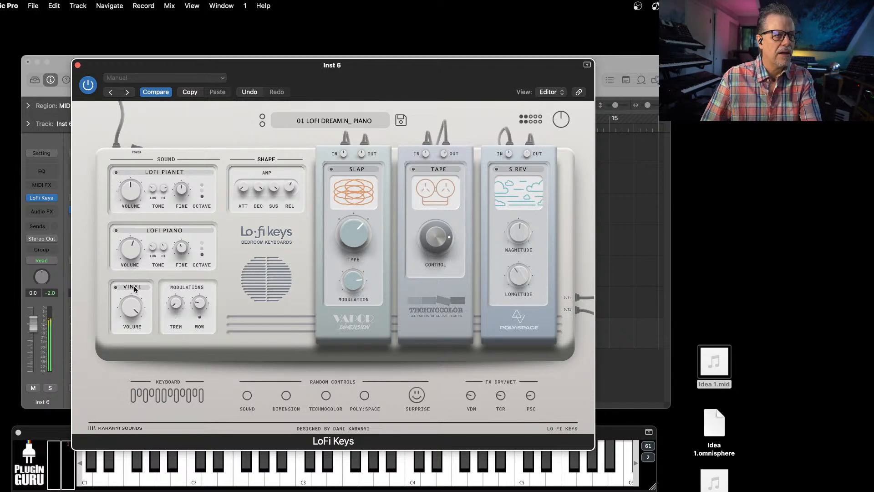
left_click(134, 287)
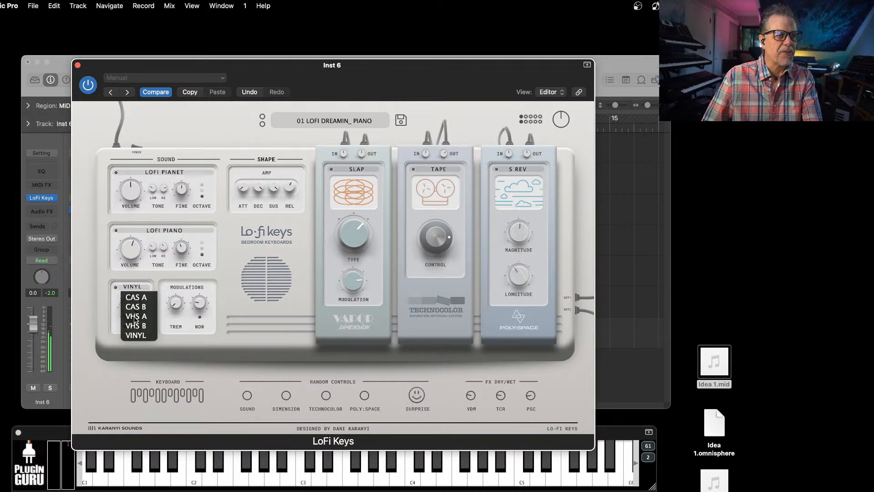
left_click(136, 318)
left_click(516, 172)
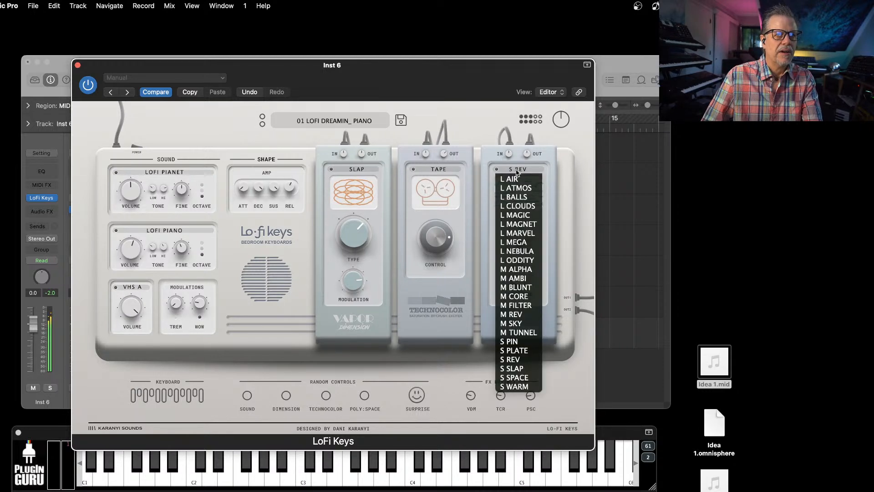
left_click(521, 333)
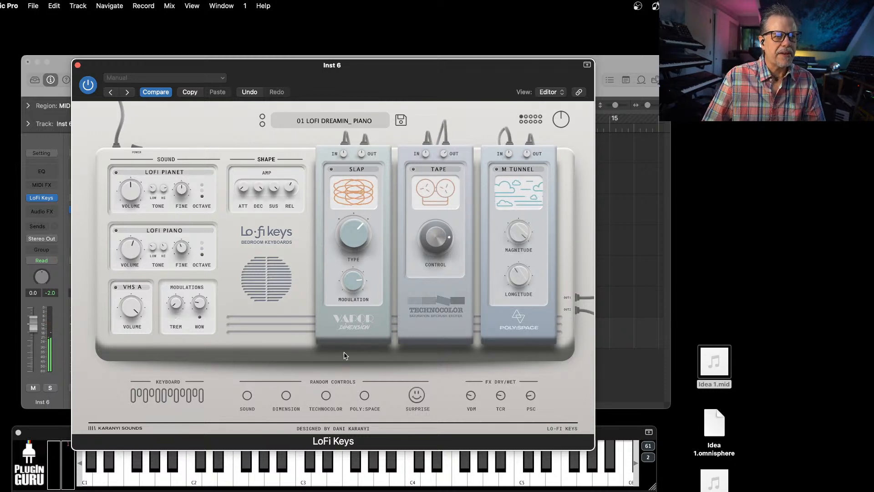
Step: Randomize the whole LoFi Keys patch twice and its sound section six times to audition variations
left_click(415, 397)
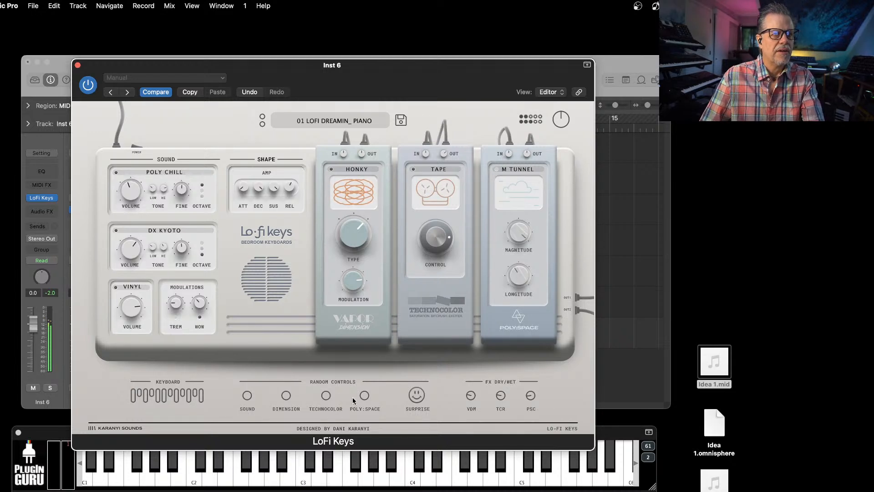
left_click(413, 395)
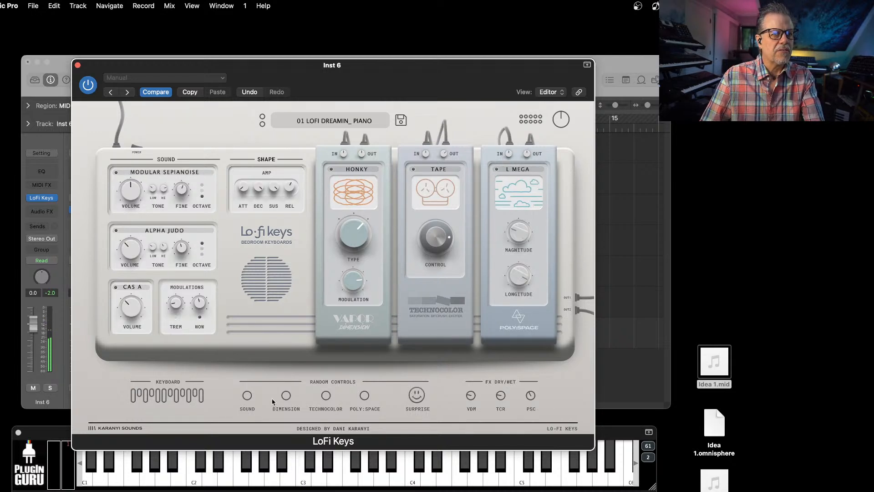
left_click(248, 395)
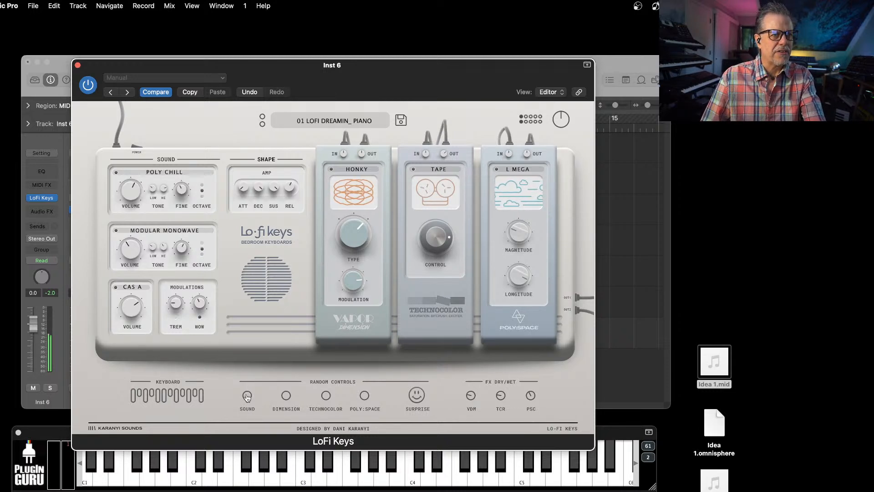
left_click(247, 395)
left_click(247, 396)
left_click(247, 396)
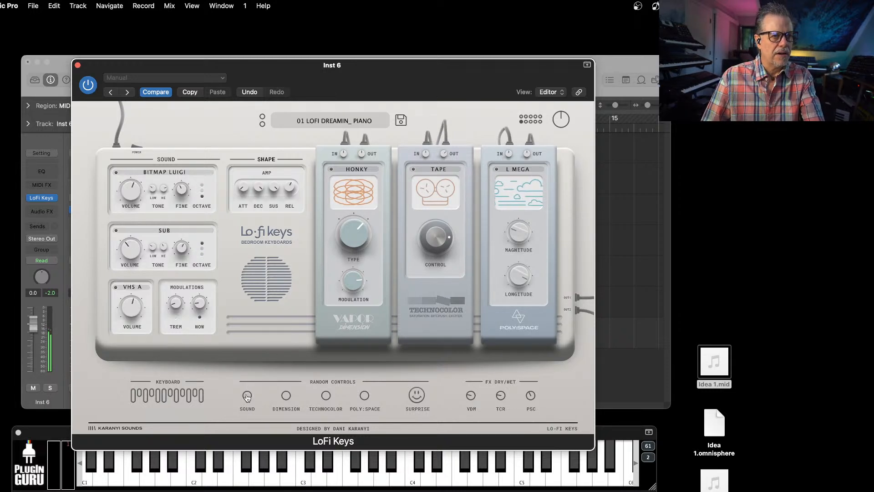
left_click(247, 396)
left_click(247, 396)
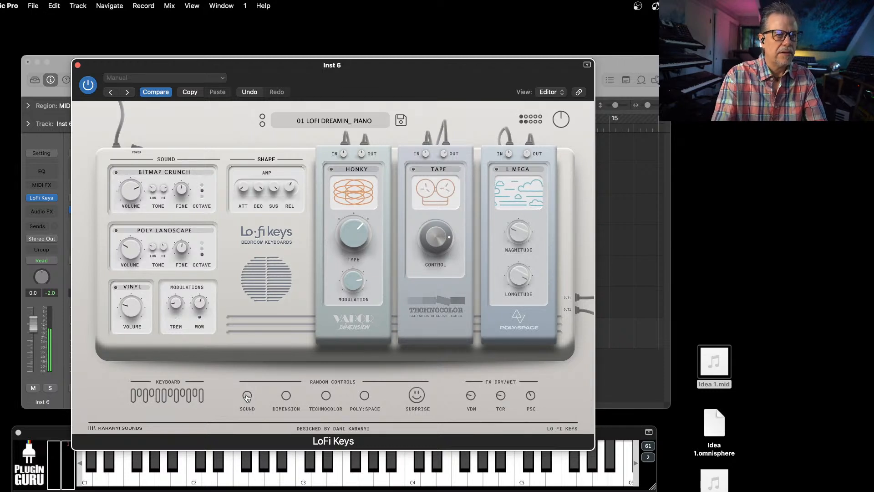
Step: Load the X-BASS _ BASSFACE preset in LoFi Keys and close the plug-in window
left_click(339, 121)
scroll(348, 282, "down", 20)
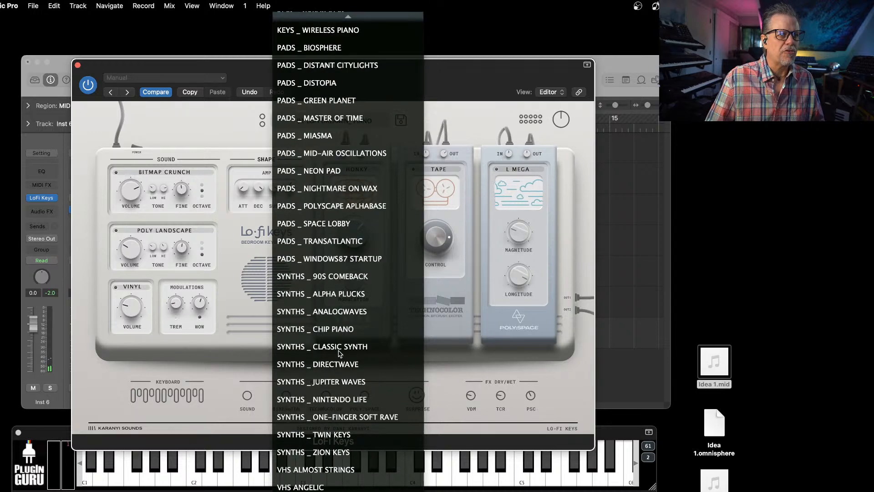
scroll(308, 348, "down", 2)
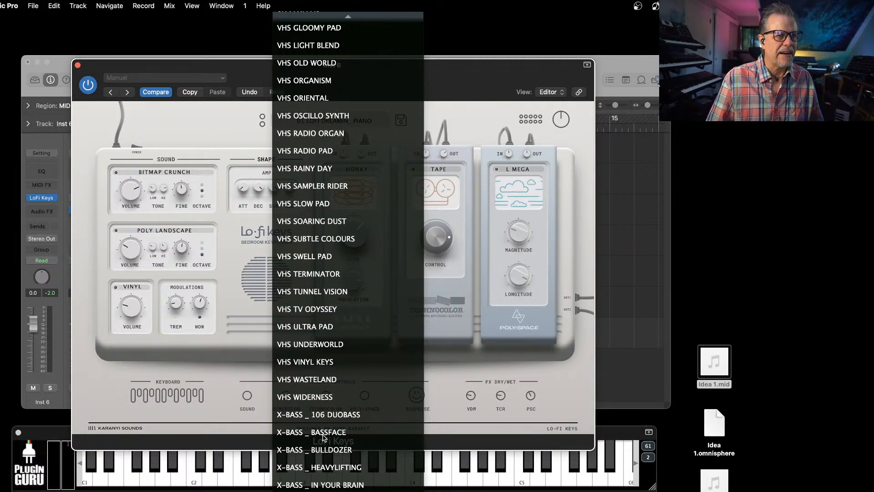
left_click(323, 433)
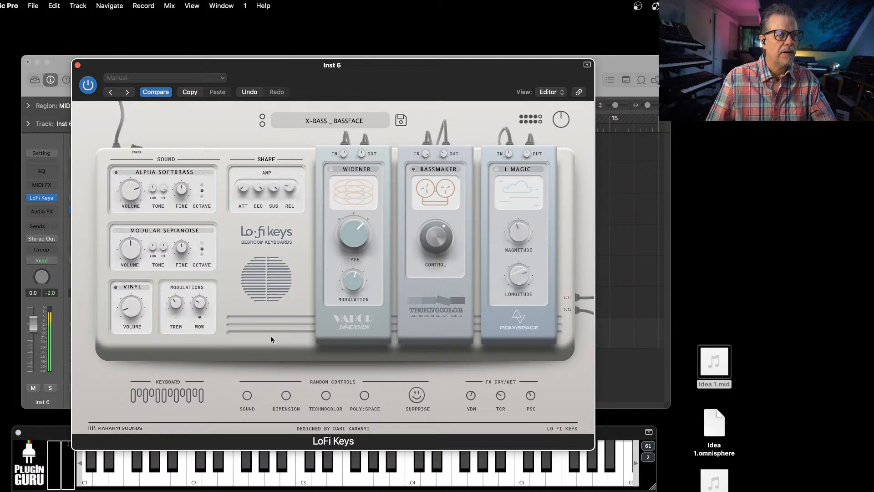
left_click(78, 66)
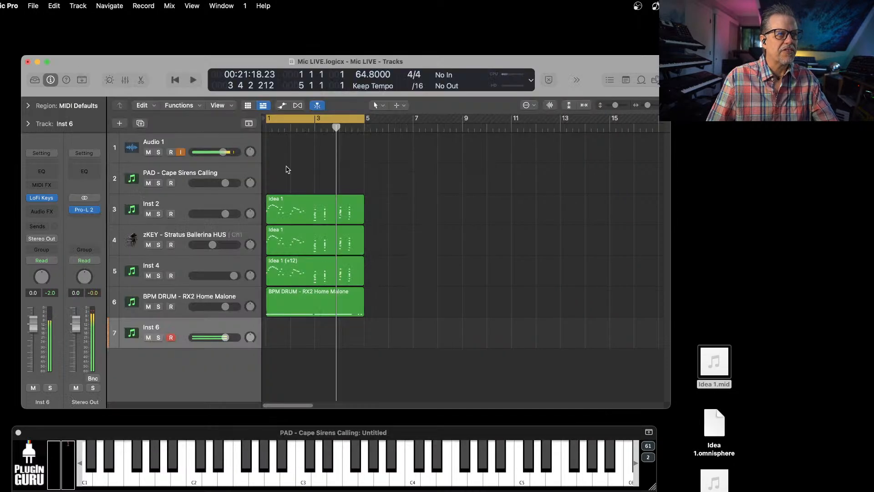
Step: Set the Inst 6 track volume to +1.4 dB and play a bass part along with the cycle without recording
left_click_drag(225, 337, 227, 337)
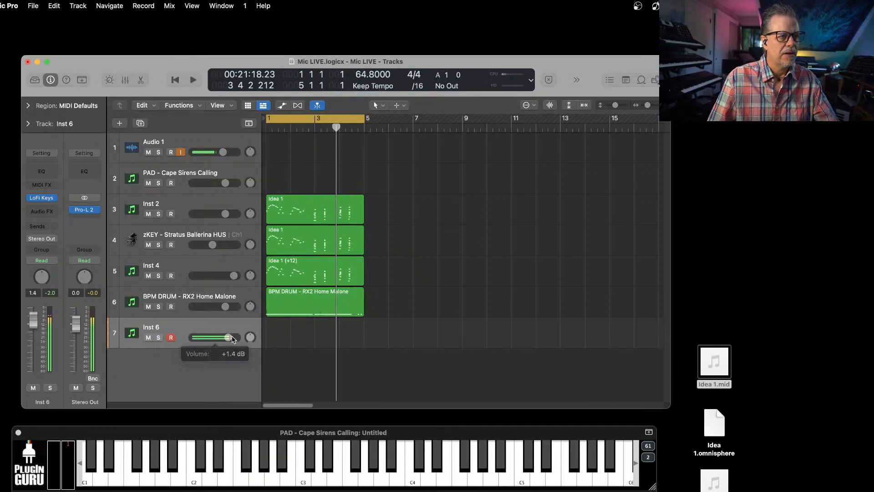
key("Return")
key("space")
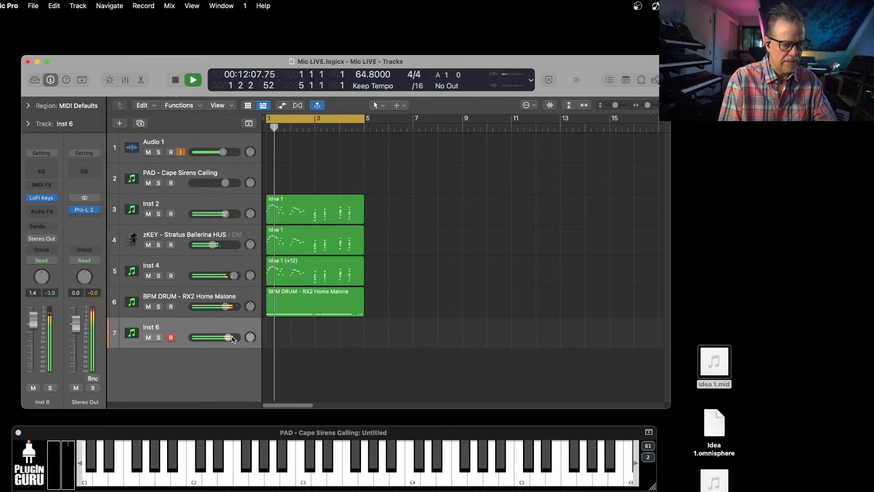
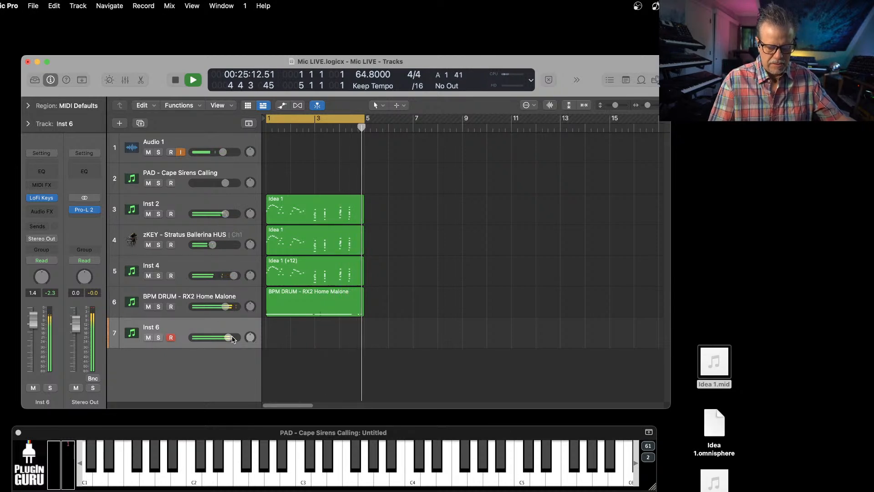
key("space")
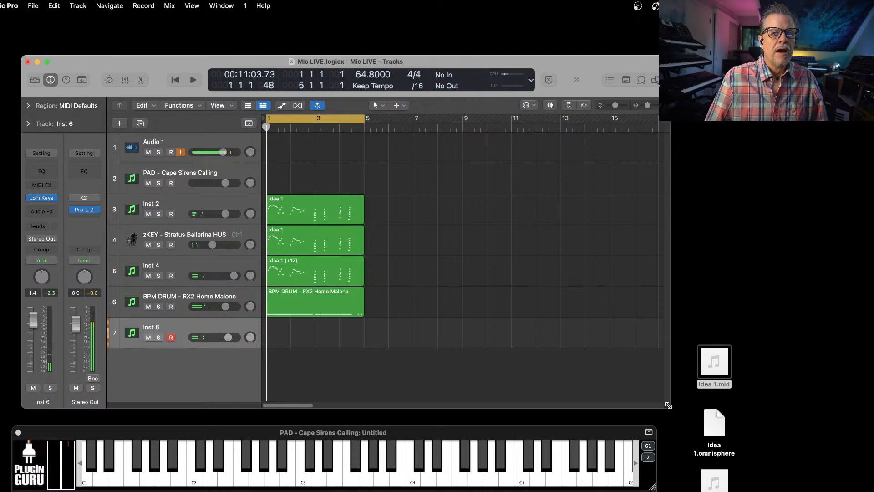
Step: Widen the Tracks window and add the Capture Recording control to the control bar's transport section
left_click_drag(669, 407, 873, 427)
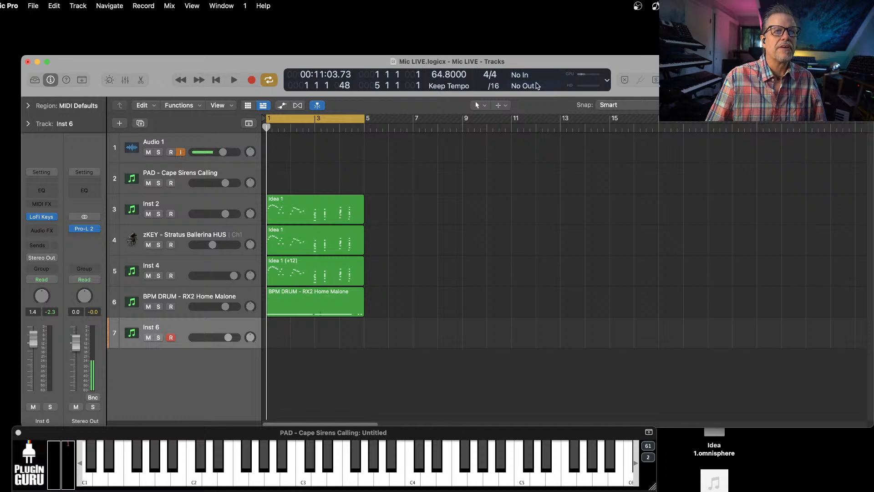
right_click(584, 82)
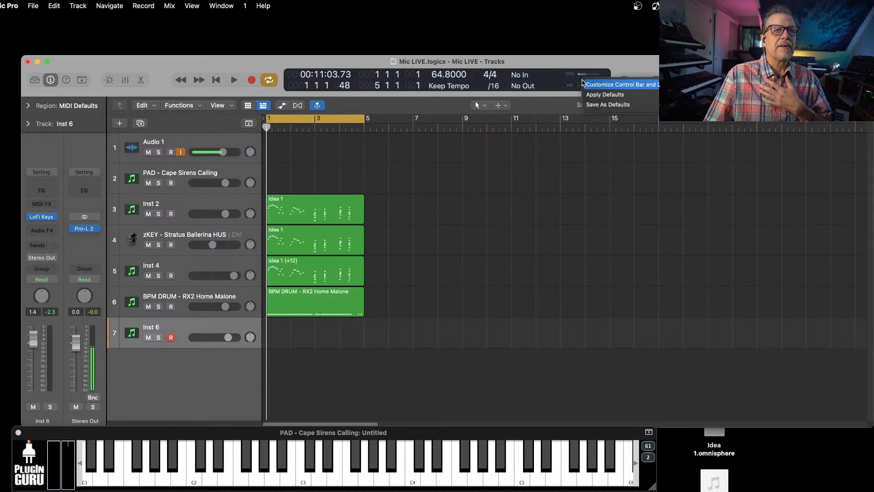
left_click(599, 87)
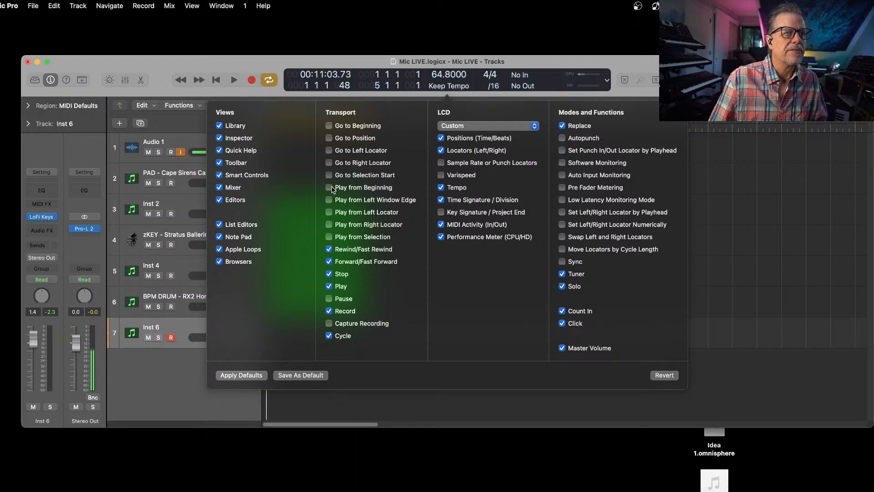
left_click(329, 323)
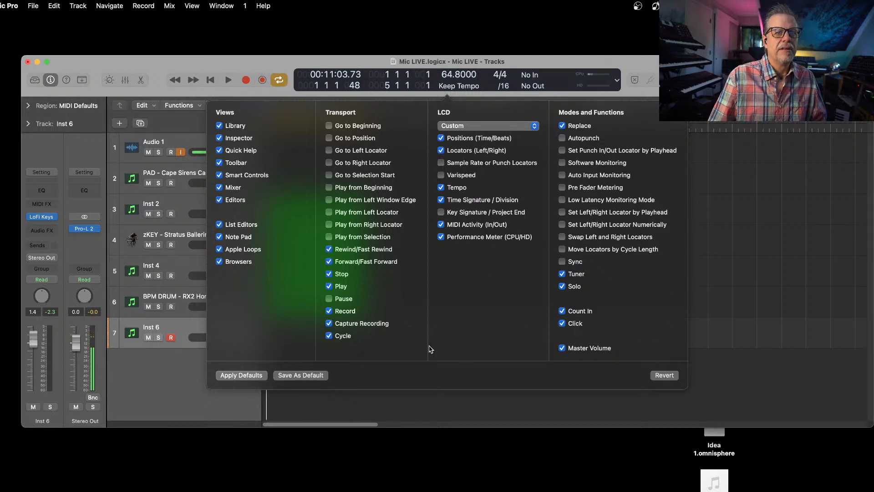
left_click(252, 68)
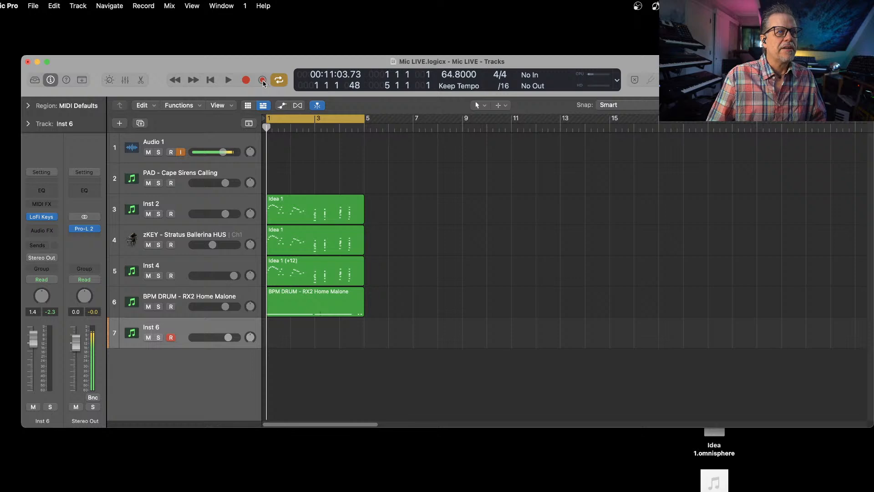
Step: Capture the just-played bass performance as a region on track 7 and play back the cycle
left_click(262, 81)
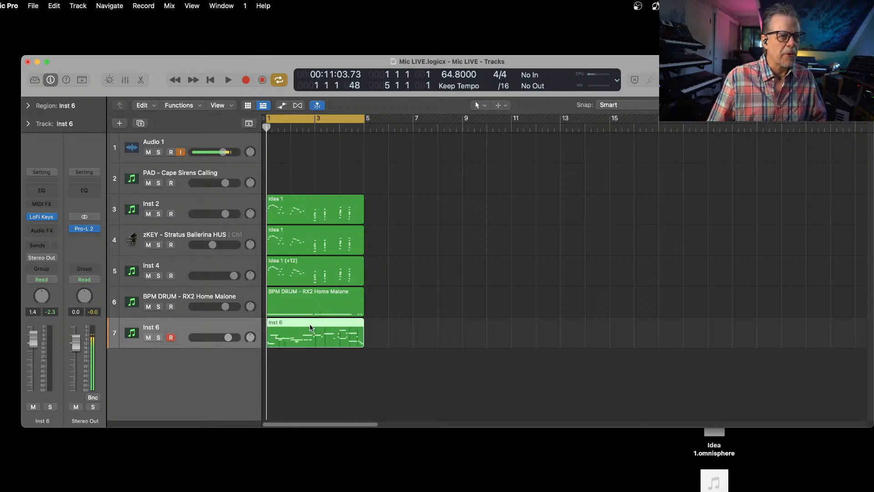
key("space")
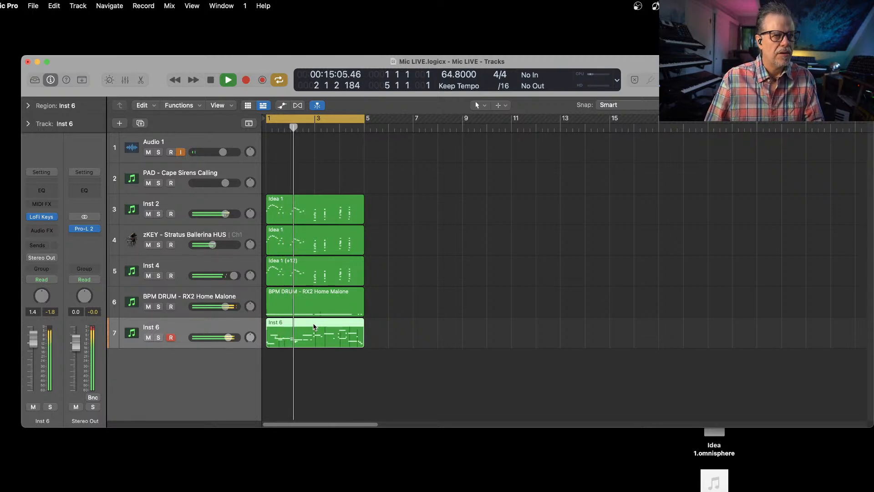
Step: Raise the Inst 6 track volume to 3.0 dB and show the Mixer
left_click_drag(227, 337, 231, 337)
key("x")
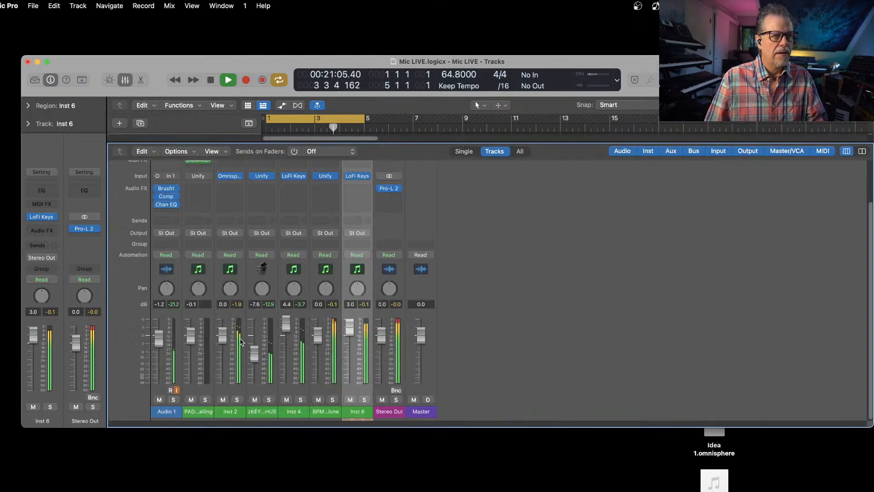
Step: Lower the six instrument channels from PAD to Inst 6 together by about 6 dB, rebalance Inst 6 to -1.0 dB and hide the Mixer
left_click(195, 411, "shift")
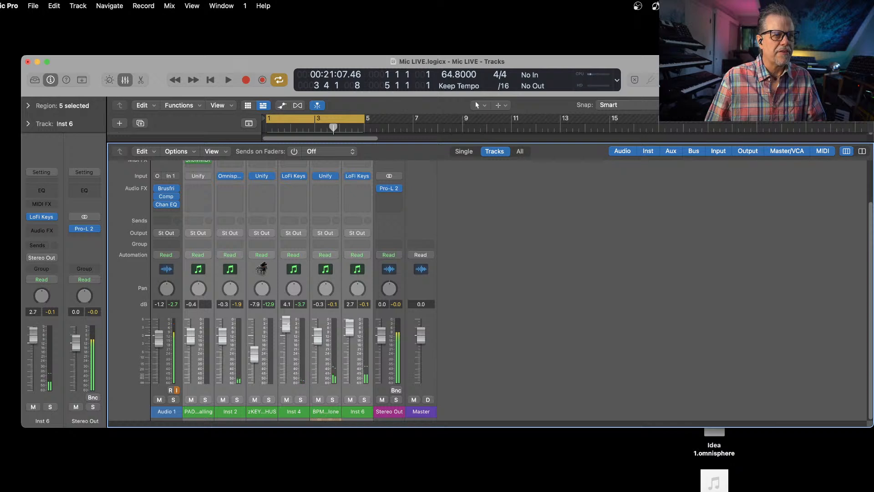
left_click_drag(191, 338, 190, 352)
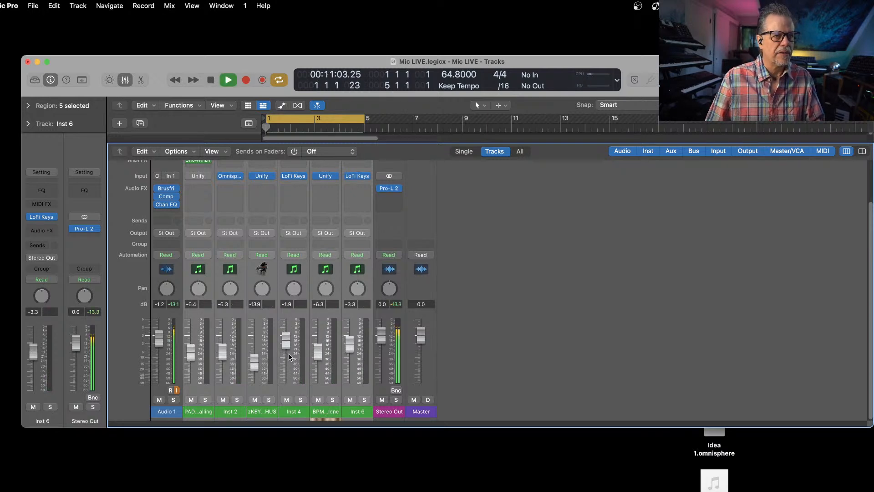
left_click(507, 342)
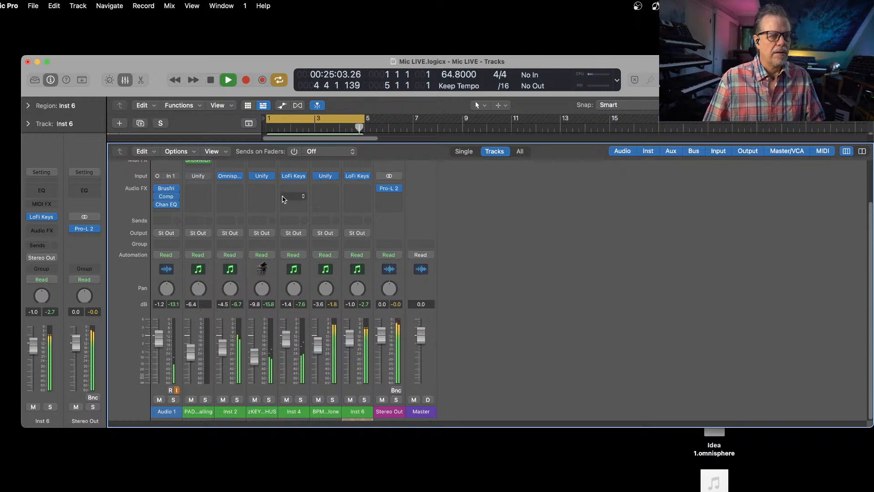
key("x")
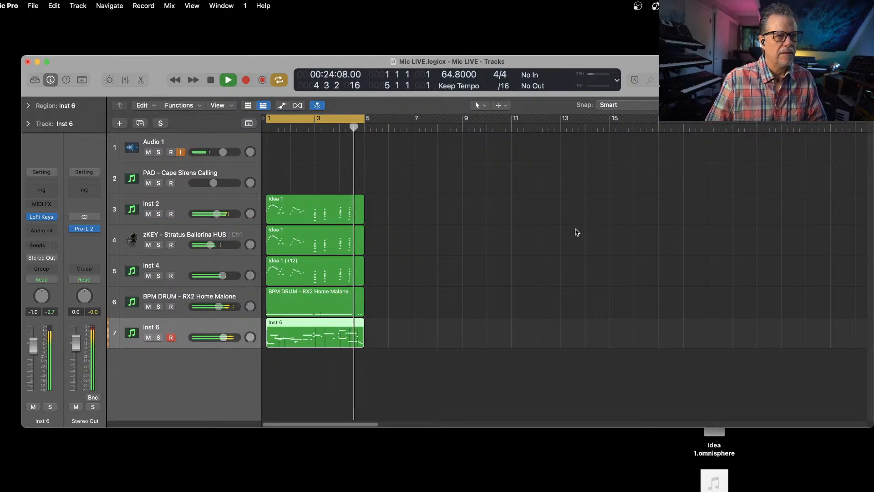
key("space")
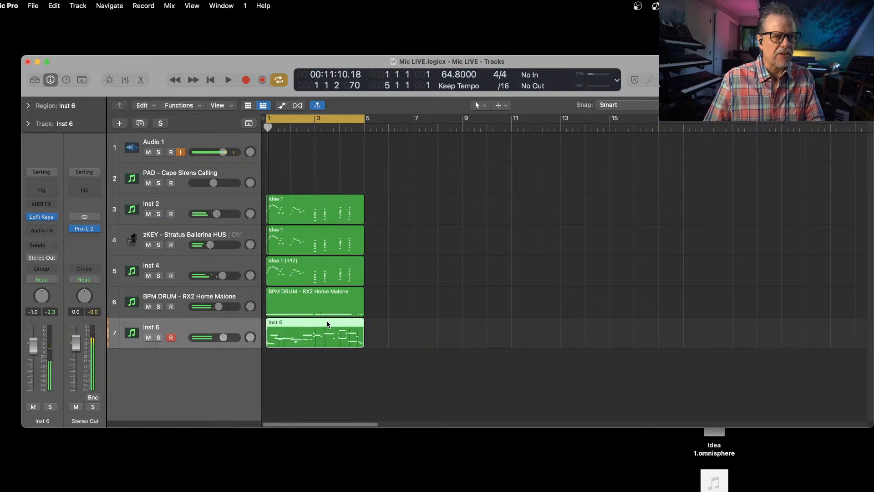
Step: Open the Inst 6 bass region in an enlarged Piano Roll and delete the short E1 note at its start
double_click(328, 324)
left_click_drag(343, 263, 357, 107)
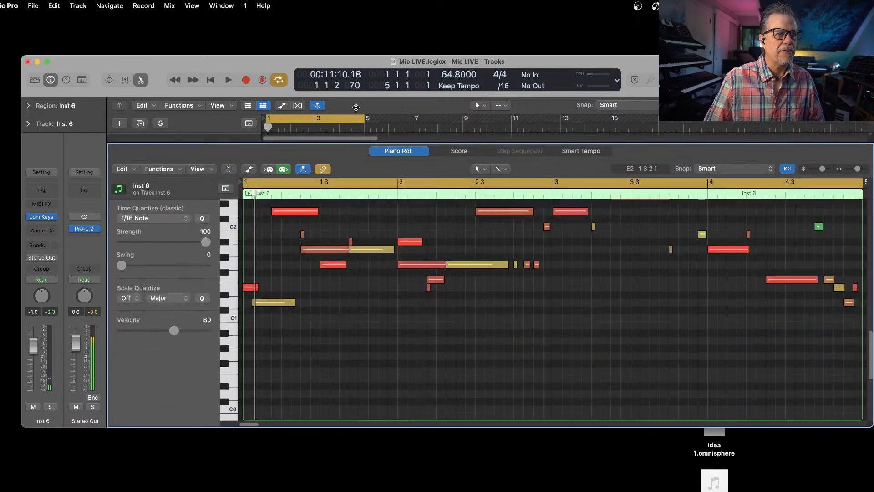
left_click(250, 288)
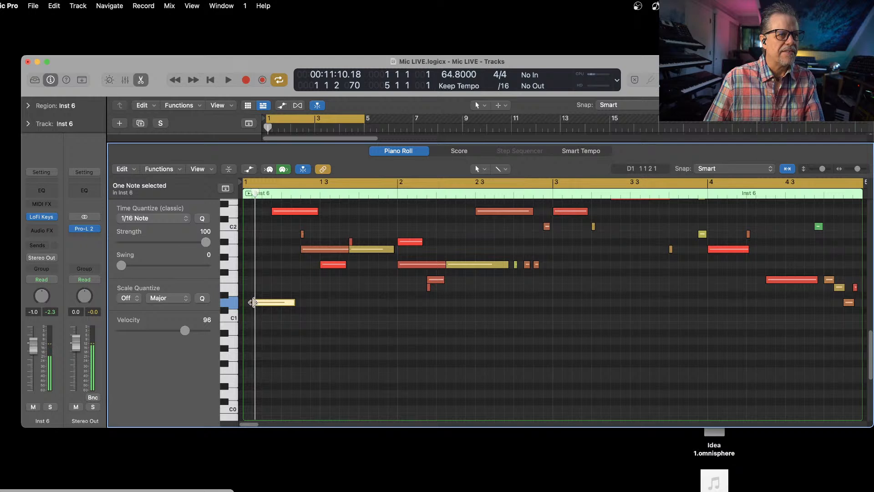
Step: Extend the starts of the first D1 and D2 bass notes back to the beginning of bar 1 and play them back
left_click_drag(255, 303, 239, 303)
left_click(298, 221)
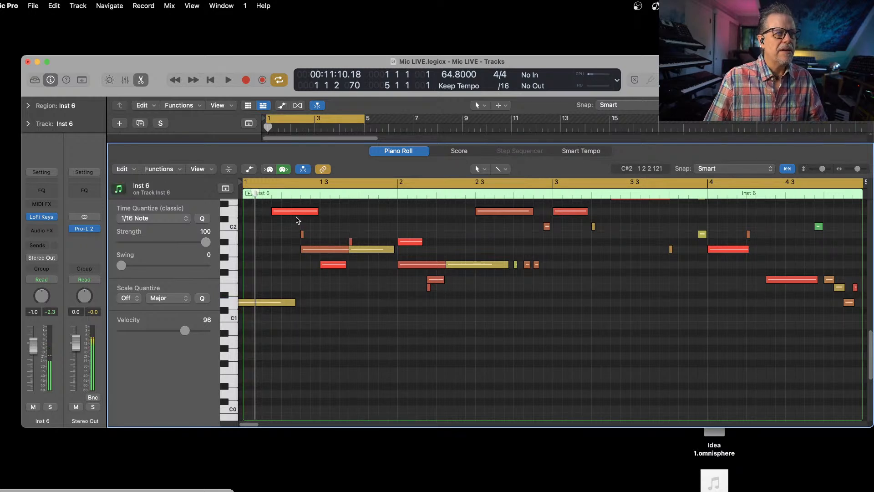
left_click(283, 212)
left_click_drag(272, 212, 252, 215)
key("space")
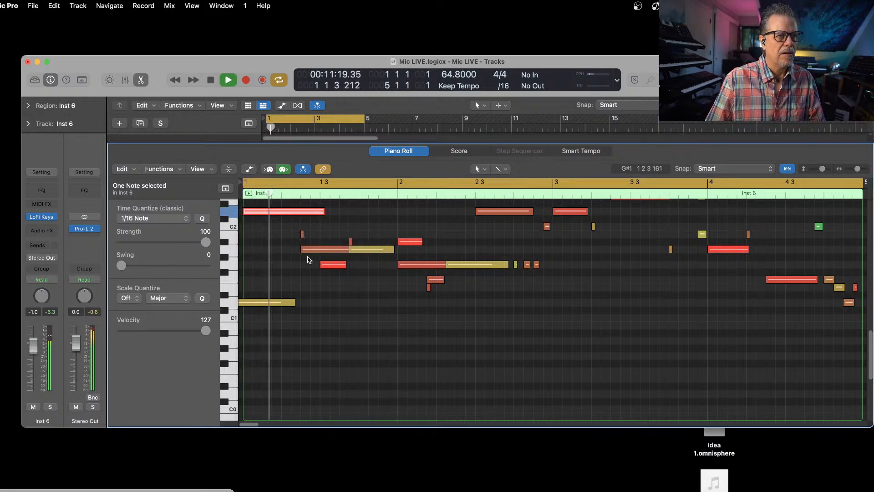
key("space")
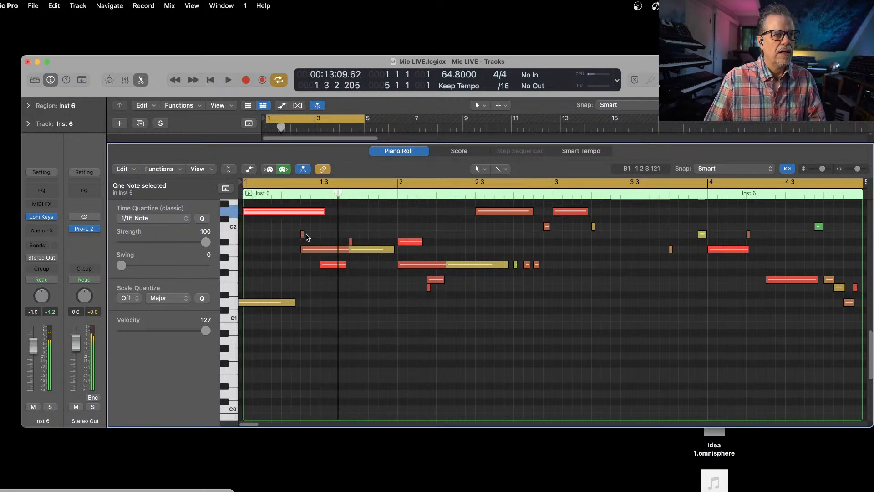
Step: Delete the short B1 note in bar 1, then start the A1 note earlier and trim the opening D2 and D1 notes to meet it
left_click(302, 234)
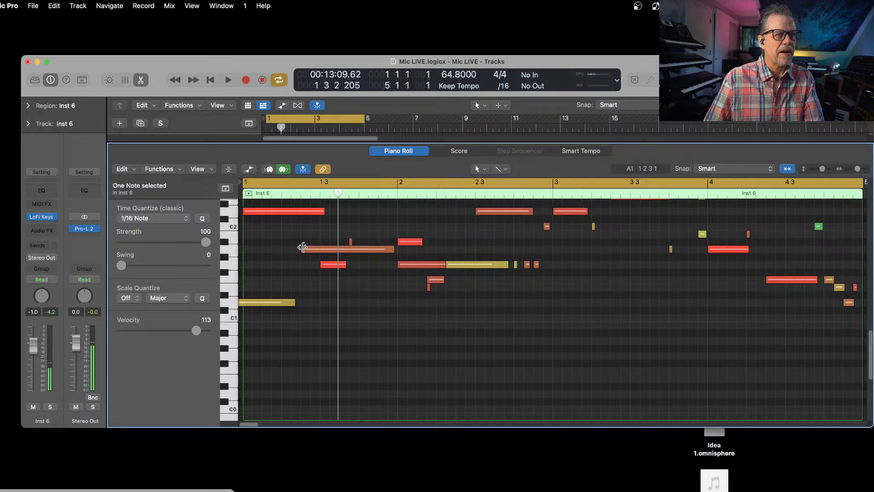
left_click_drag(303, 247, 272, 256)
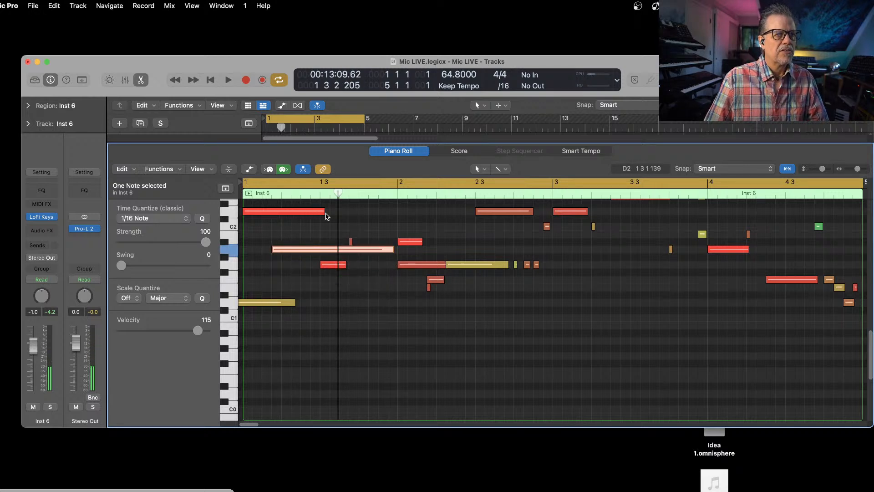
left_click_drag(322, 212, 271, 215)
left_click_drag(293, 306, 274, 304)
key("space")
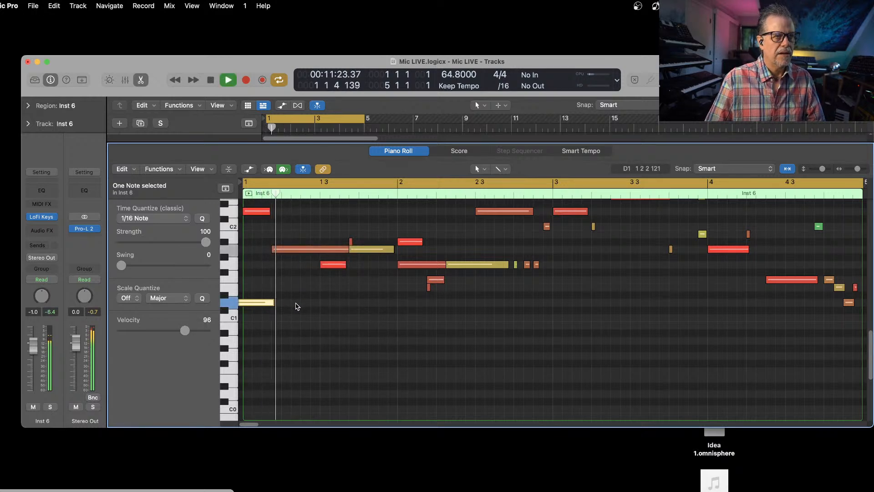
Step: Move the start of bar 1's A1 note later, lengthen the opening D1 and D2 notes to meet it, and play the result
left_click_drag(275, 250, 307, 254)
left_click(265, 302)
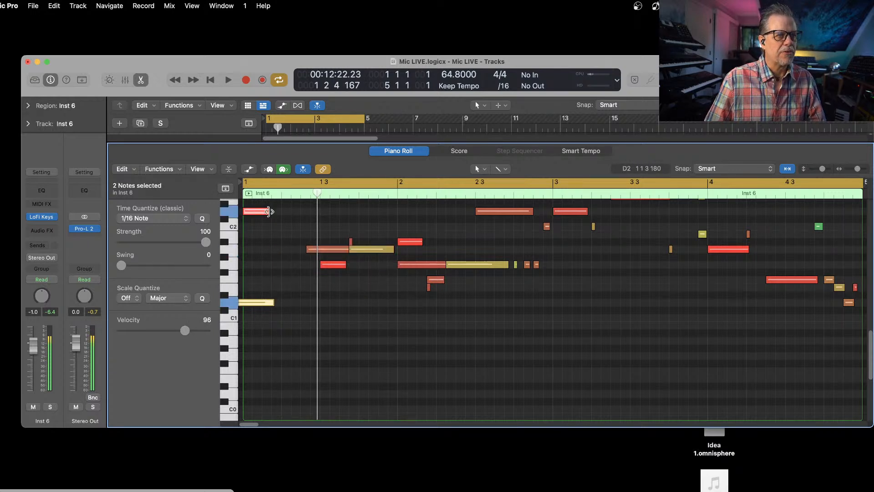
left_click_drag(268, 212, 307, 297)
key("space")
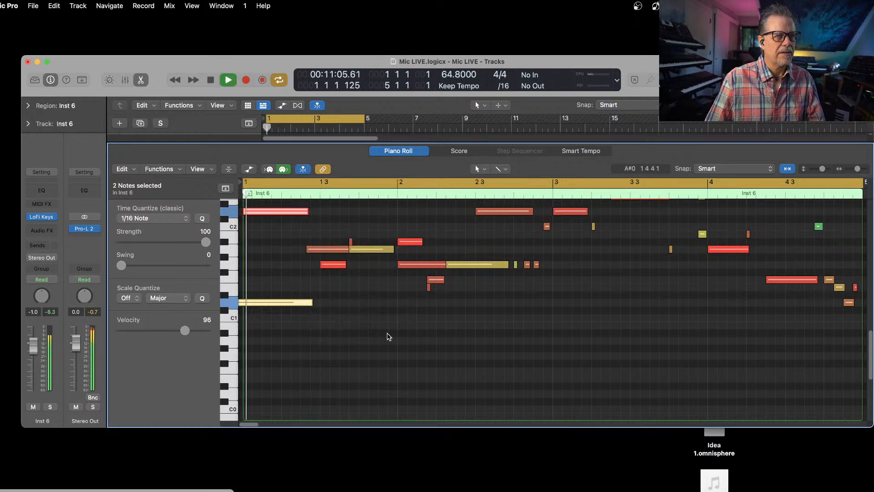
key("space")
Step: Split the opening D1 note at the start of bar 1 and delete the sliver that lies before the bar
left_click(258, 288)
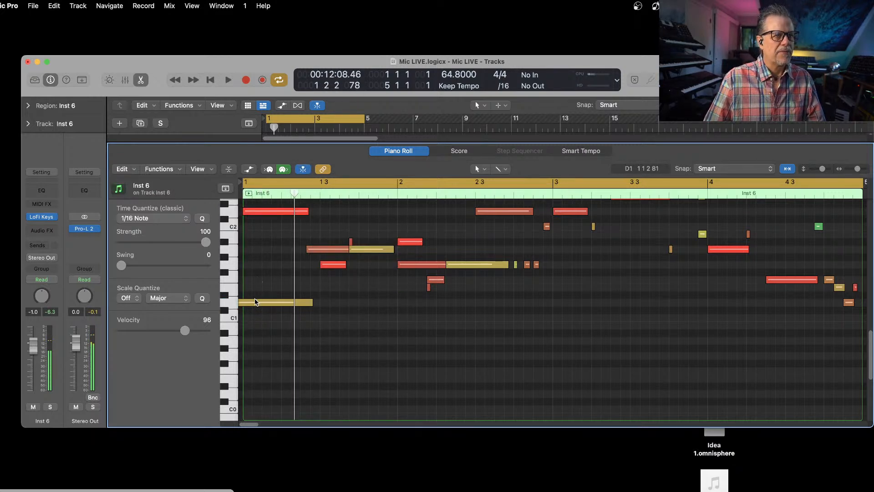
left_click(256, 303)
key("Return")
left_click(257, 304)
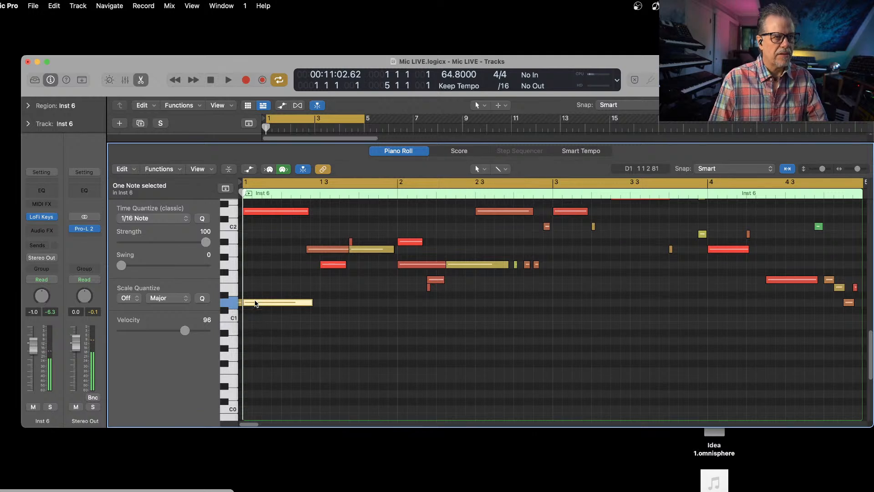
key("space")
left_click(241, 304)
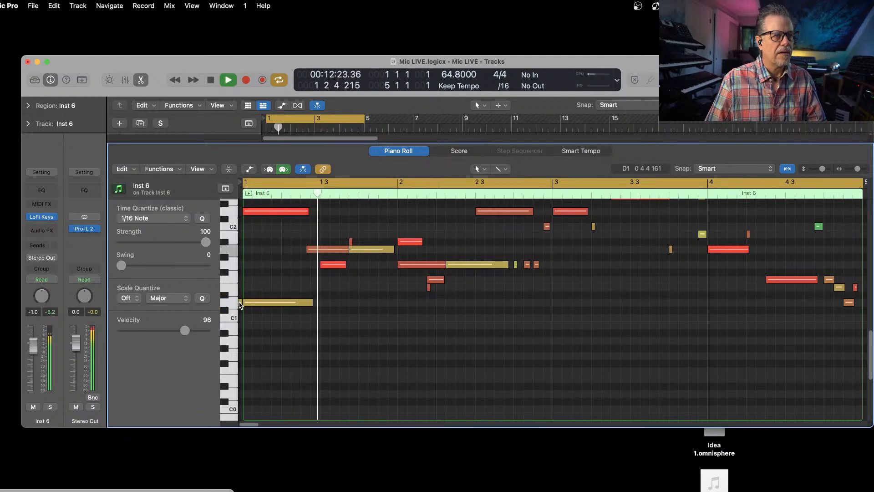
left_click(240, 303)
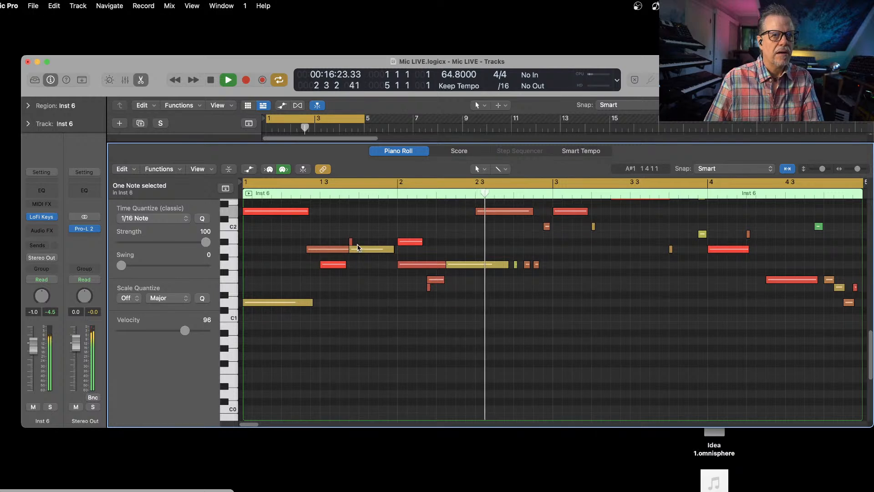
Step: Delete the short A#1 note and the overlapping second A1 note in bar 1, plus the first G1 note in bar 2
left_click(352, 241)
key("Delete")
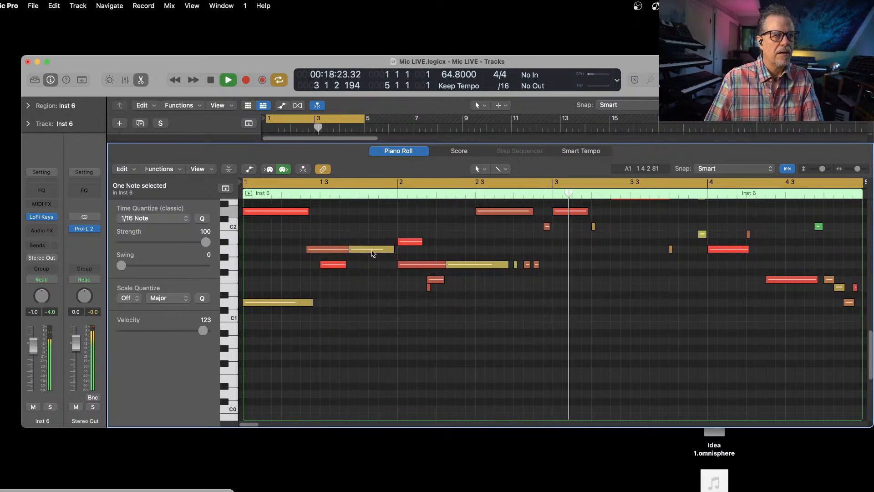
left_click(373, 249)
key("Delete")
left_click(416, 265)
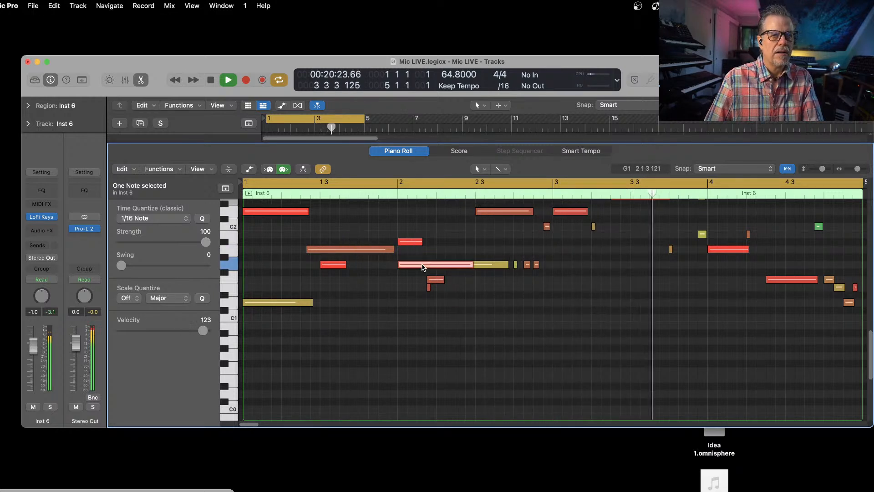
key("Delete")
Step: Move the A#1 note at bar 2 down to G1 and delete the stray G1, F1 and E1 notes around it
mouse_move(473, 267)
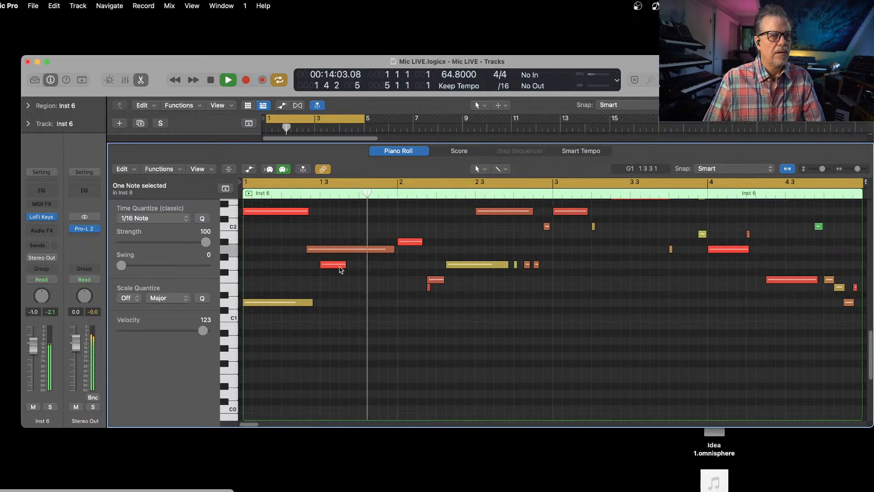
left_click_drag(405, 243, 403, 253)
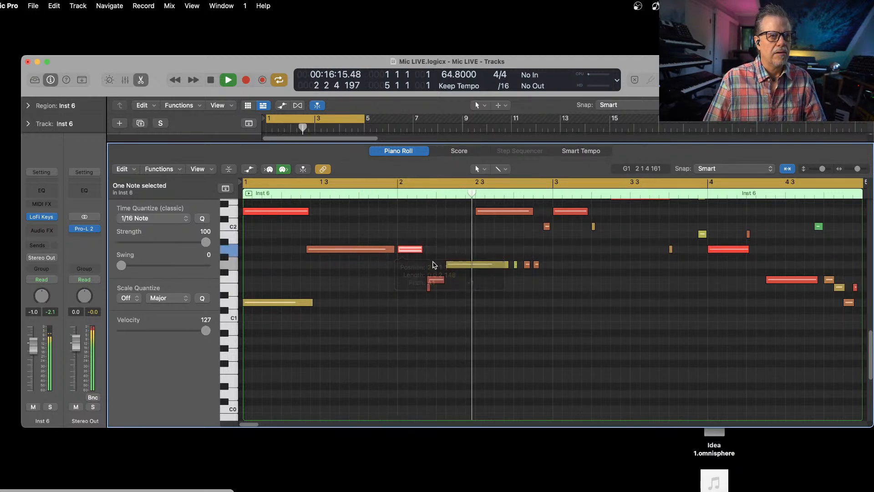
key("space")
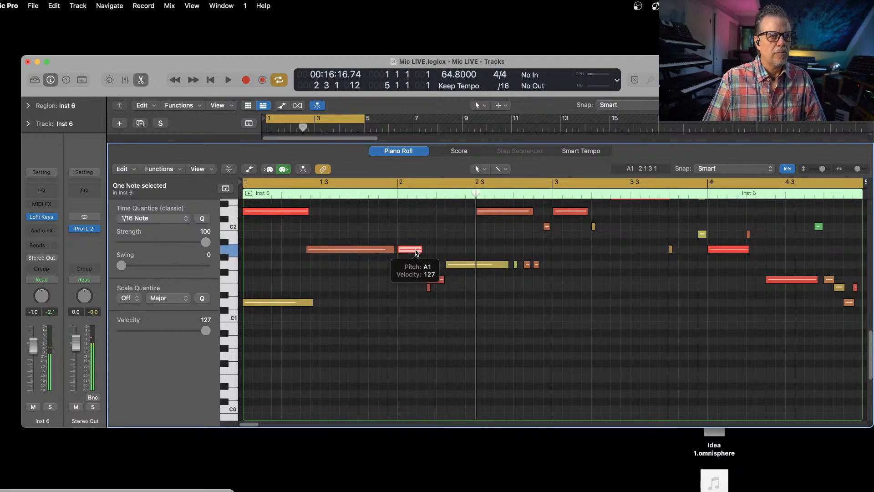
left_click_drag(416, 251, 417, 266)
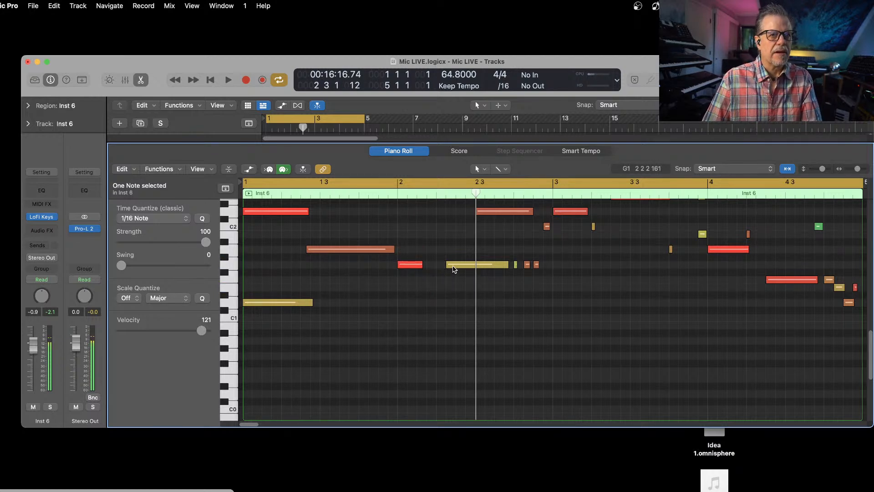
Step: Delete the second long G1 note in bar 2 and lengthen the first G1 note to just before beat 3
left_click(454, 268)
key("Delete")
left_click_drag(422, 267, 472, 269)
Step: During playback, start the A1 note at beat 3 of bar 1 and extend the opening D1 and D2 notes to meet it
key("space")
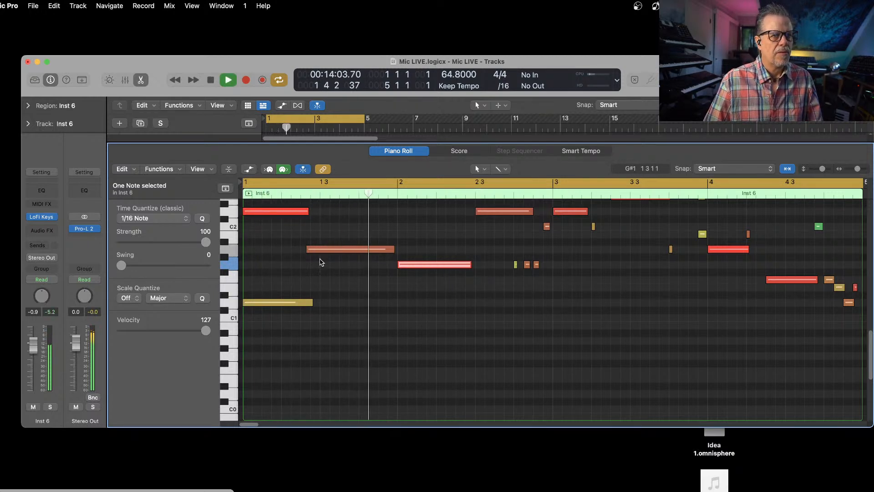
left_click_drag(306, 249, 322, 250)
left_click_drag(306, 315, 322, 218)
Step: Delete the three short G1 notes near the end of bar 2 and copy the D2 note at beat 3 down to F1
left_click_drag(506, 258, 539, 277)
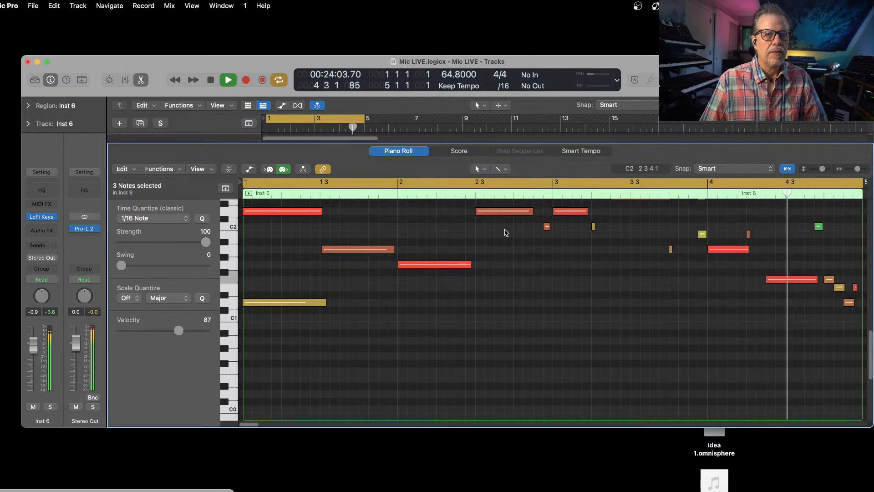
mouse_move(505, 214)
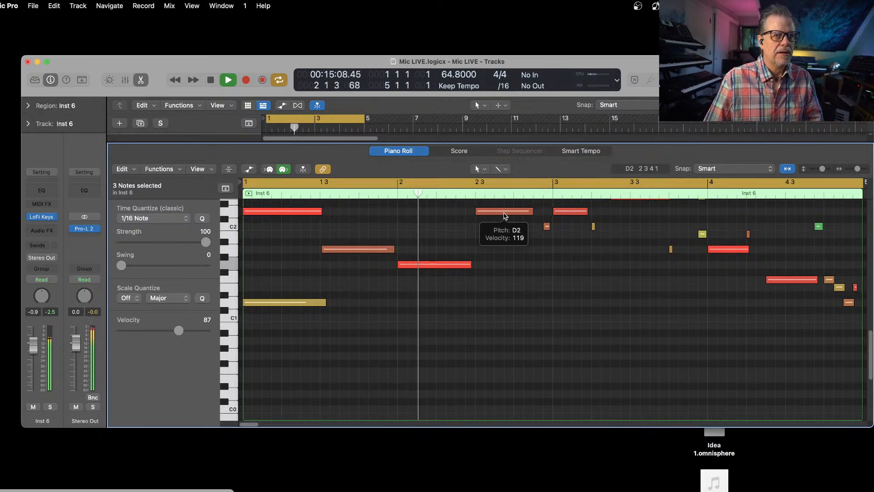
left_click_drag(505, 215, 504, 286)
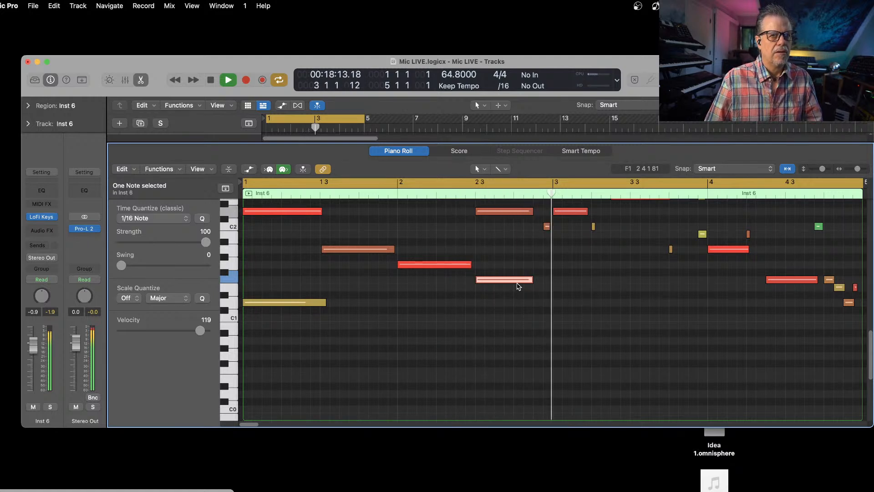
Step: Listen to the Inst 6 bass part soloed in the arrangement, unsolo it and reopen its region in the Piano Roll
scroll(629, 272, "up", 2)
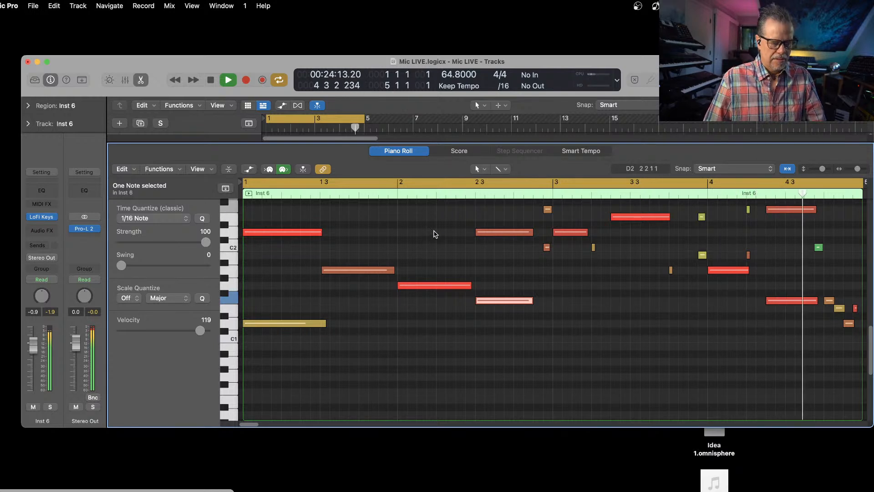
key("e")
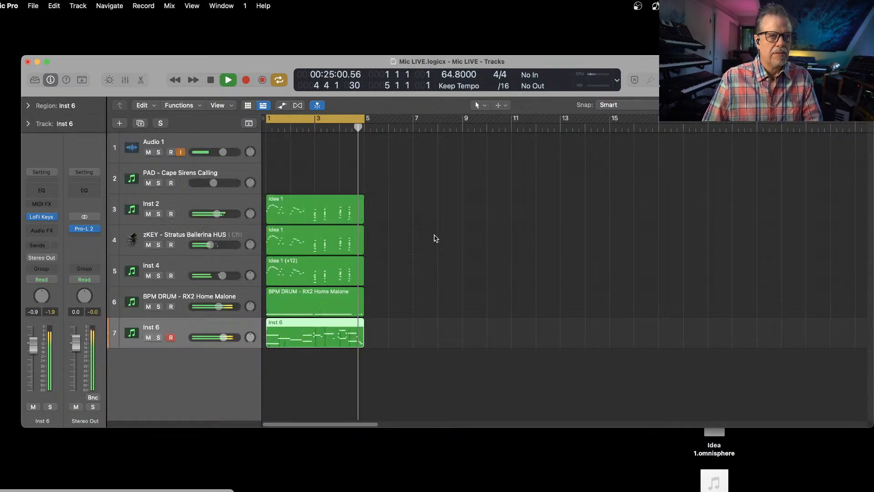
left_click(159, 337)
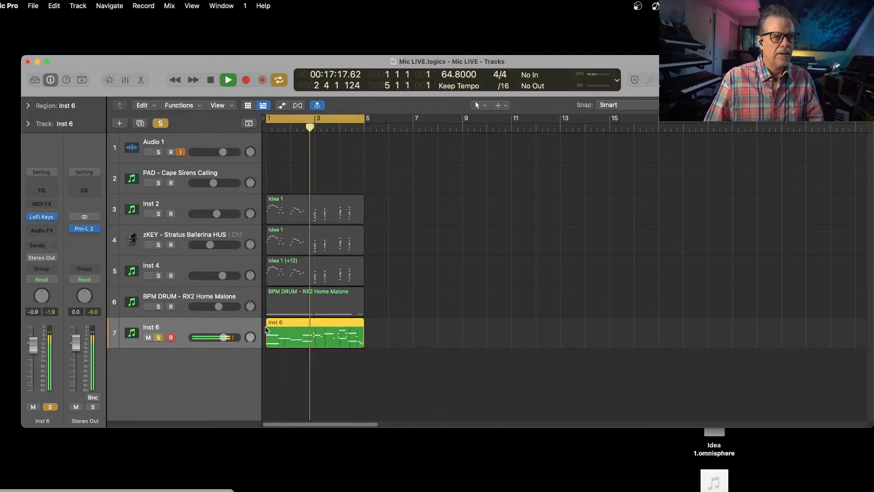
key("space")
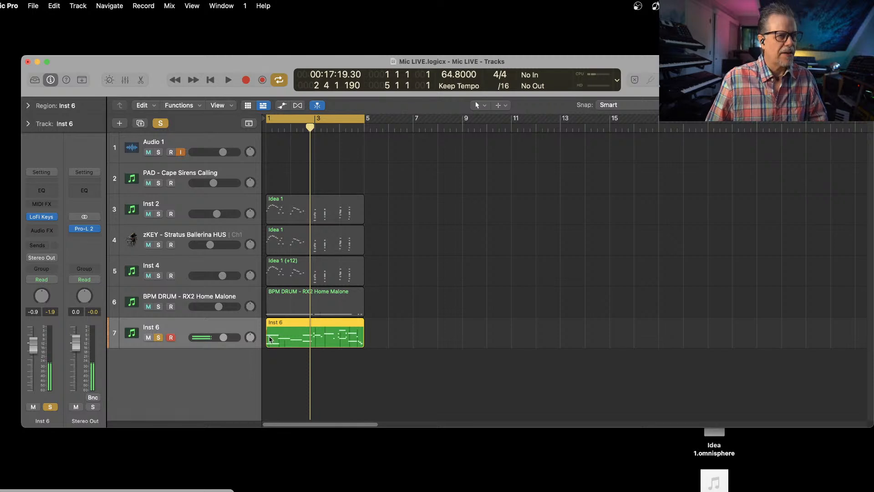
left_click(52, 408)
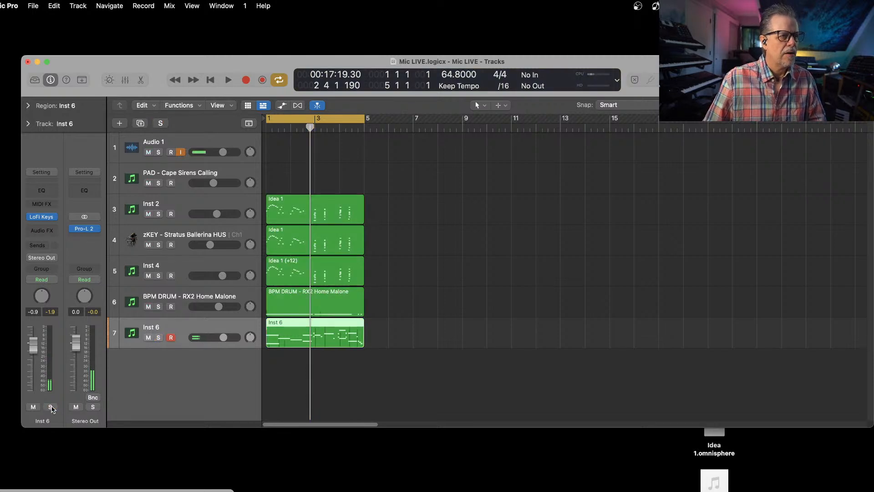
double_click(338, 325)
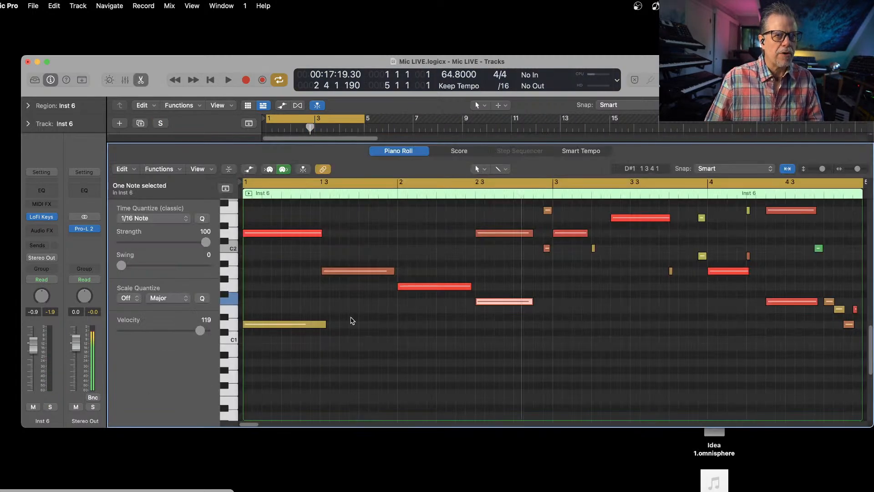
Step: Move the F1 note at beat 3 of bar 2 down to D1 and play the part from the start
left_click(508, 237)
left_click(497, 304)
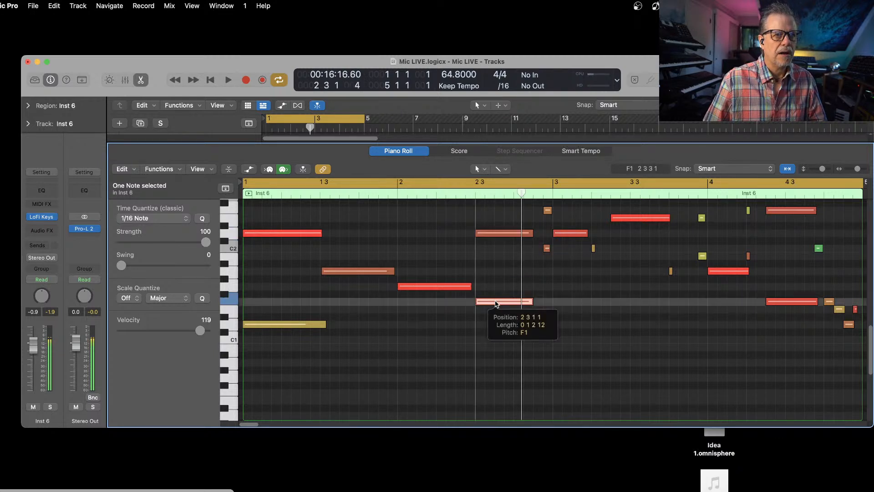
left_click_drag(496, 304, 496, 327)
key("Return")
key("space")
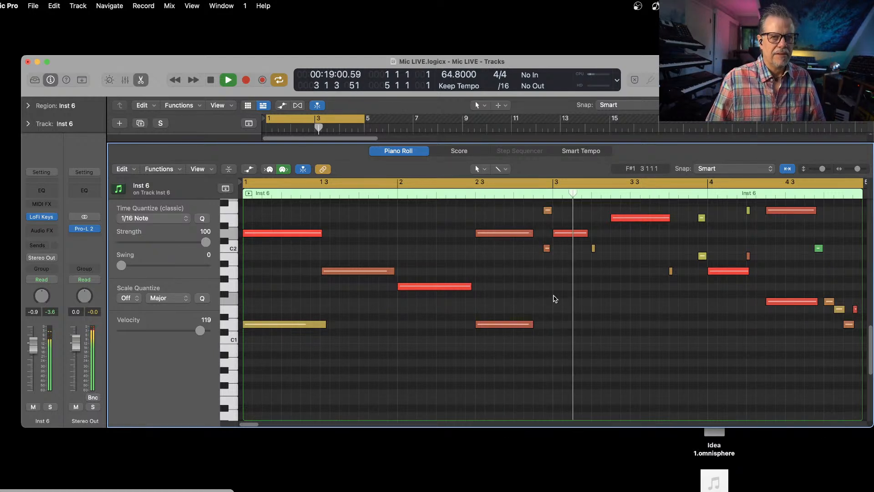
scroll(592, 328, "up", 3)
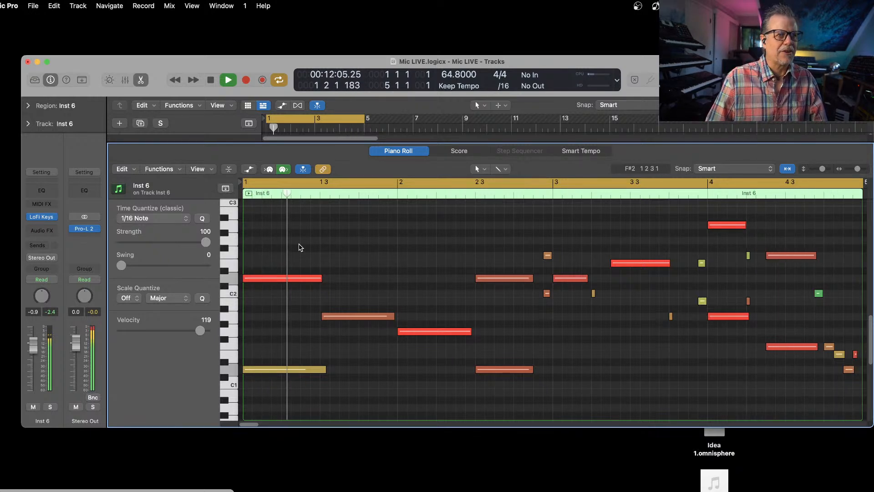
Step: Close the Piano Roll, stop playback and copy all five regions from bar 1 to bar 15
key("e")
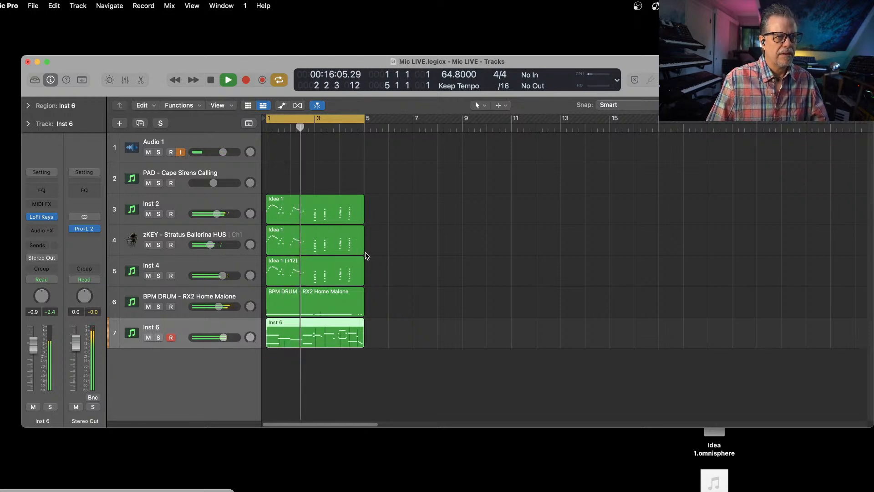
key("space")
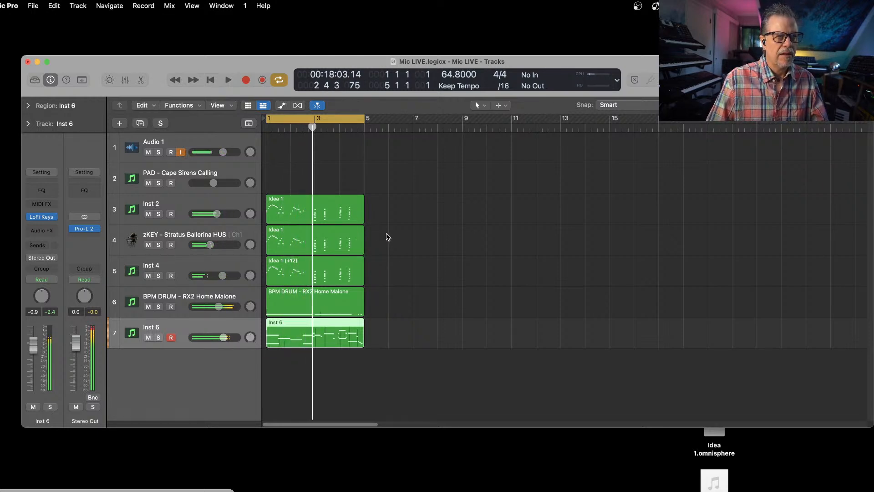
left_click_drag(406, 196, 319, 359)
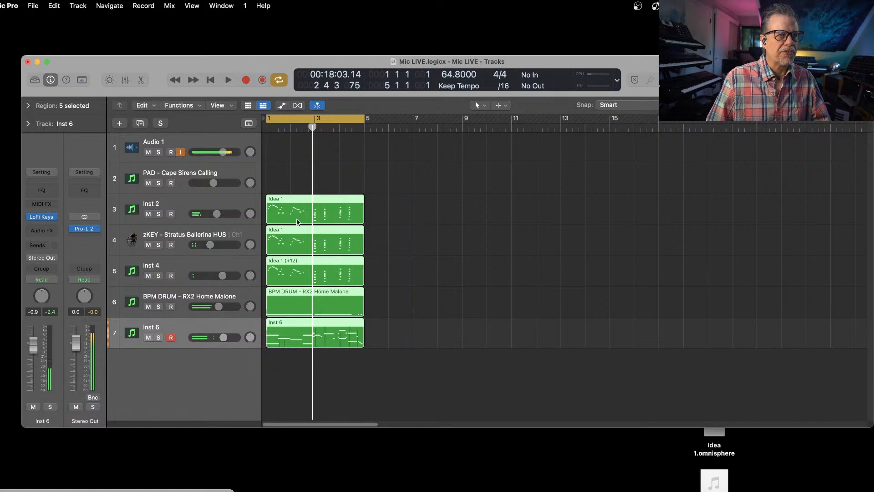
left_click_drag(299, 202, 640, 213)
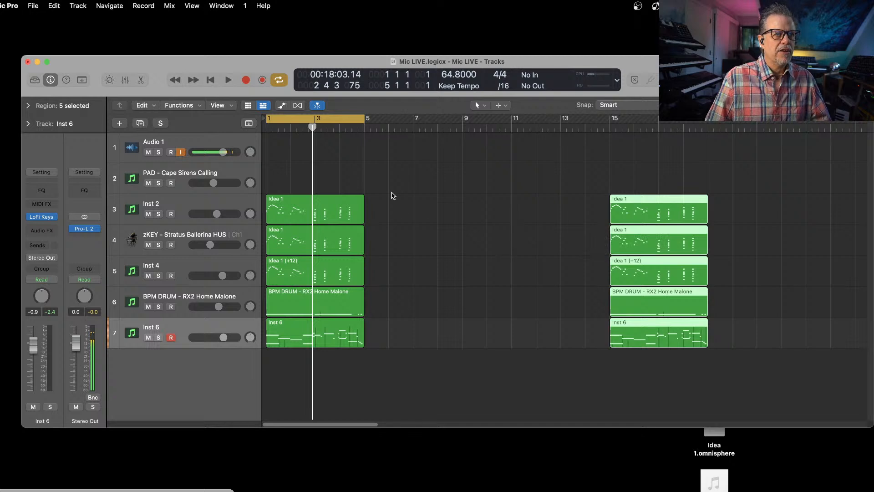
Step: Bounce bars 1 to 5 offline as a 24-bit, 44100 Hz interleaved Wave file named Idea on the Desktop
left_click_drag(390, 191, 297, 374)
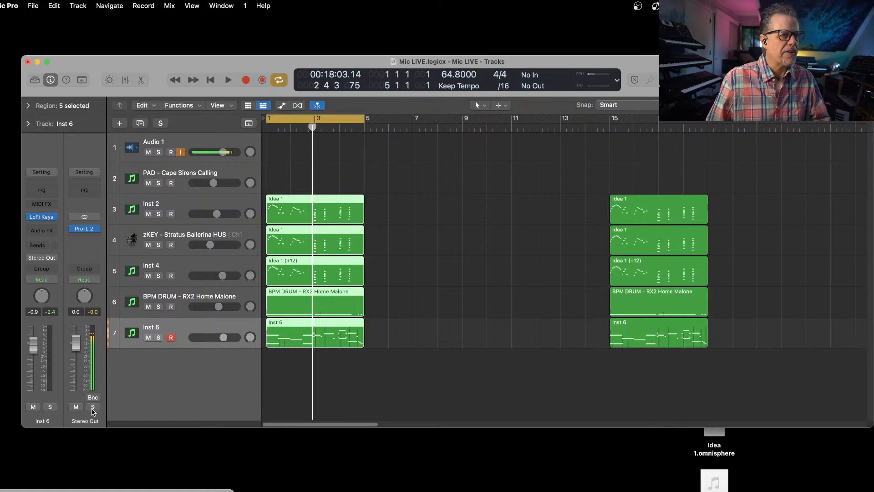
left_click(93, 398)
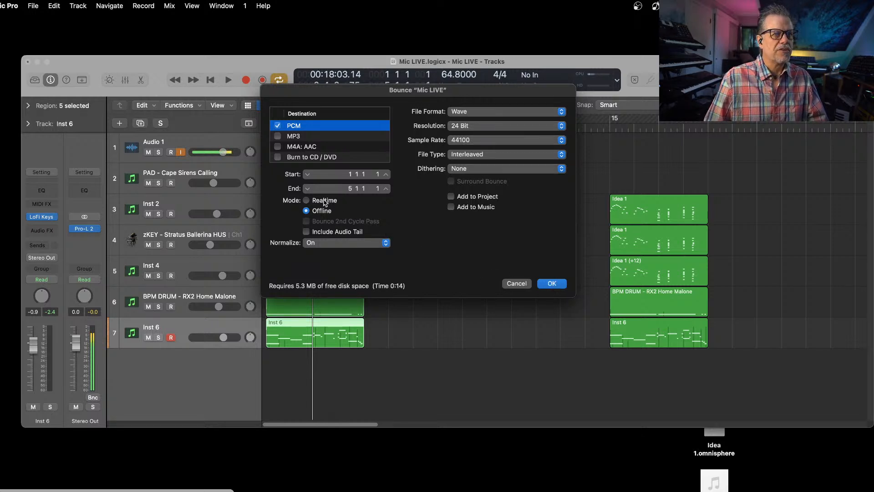
left_click(551, 284)
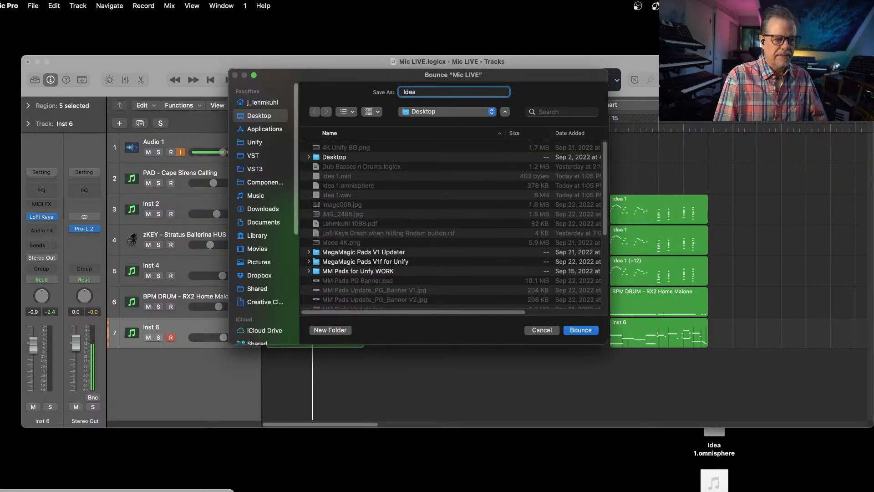
key("Return")
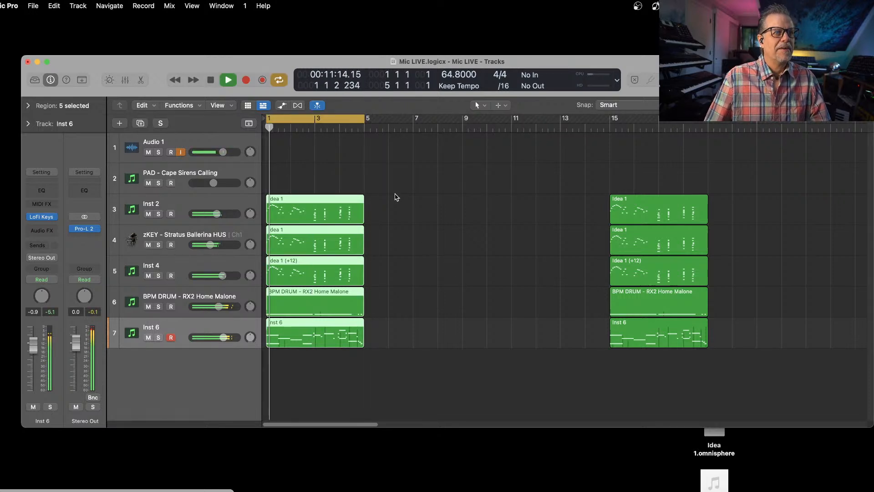
Step: Replace the five original MIDI regions at bar 1 with the bounced Idea audio file on a new track
left_click_drag(396, 180, 332, 357)
key("Delete")
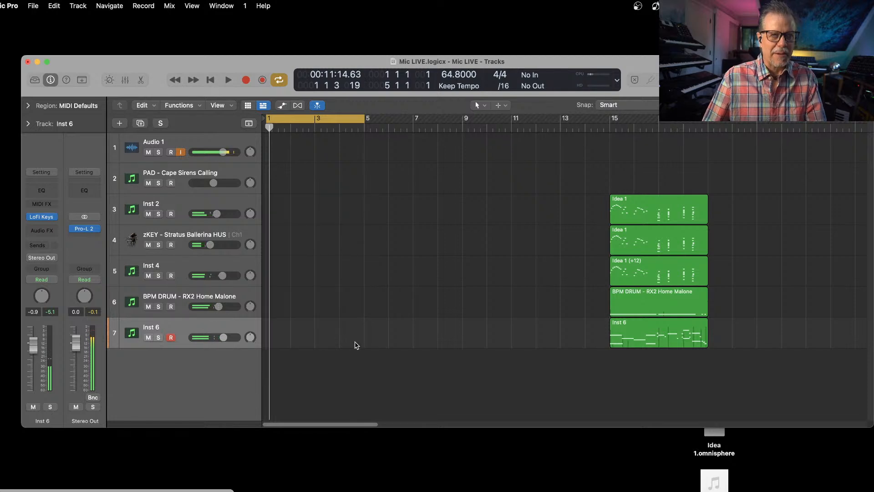
left_click_drag(665, 109, 273, 404)
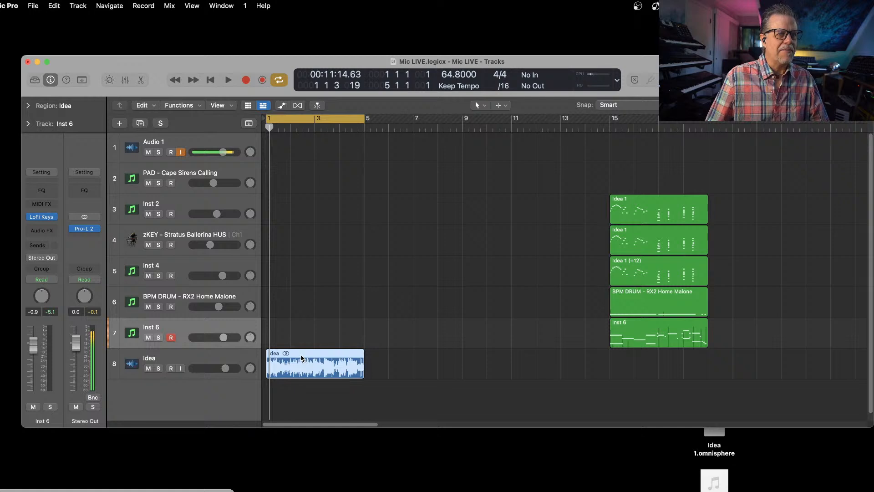
Step: Copy the Idea audio region to bar 5 and move the five MIDI regions from bar 15 to bar 9
left_click_drag(301, 358, 422, 359)
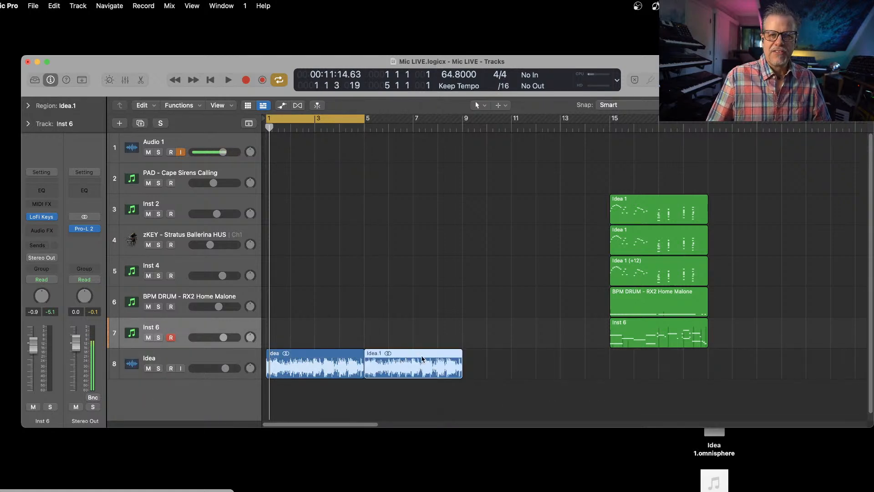
left_click_drag(610, 169, 500, 333)
Step: Add a Channel EQ to the Idea track with a 24 dB/Oct low cut at 650 Hz and a high cut at 1540 Hz
left_click(169, 360)
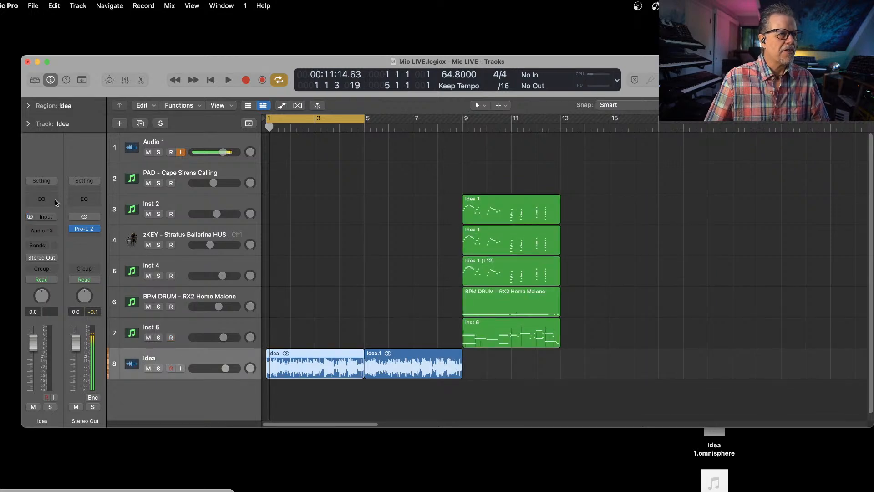
left_click(46, 196)
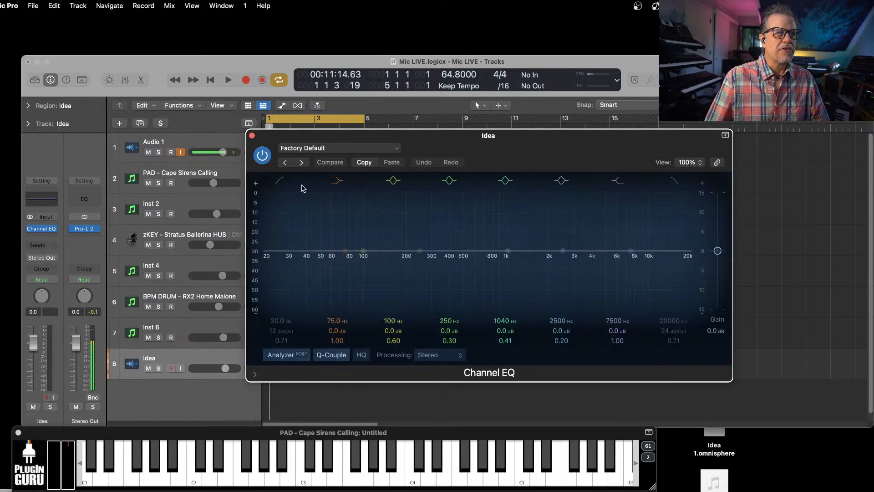
left_click(286, 181)
left_click_drag(263, 262, 454, 404)
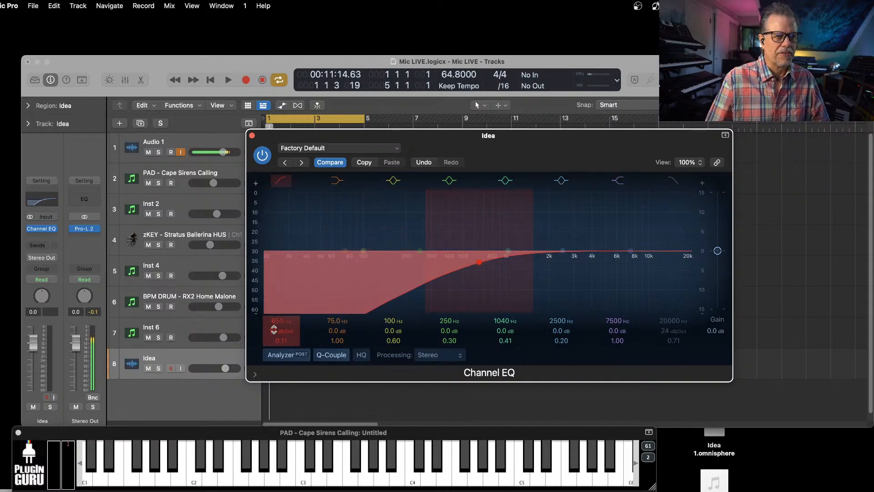
left_click_drag(274, 330, 274, 320)
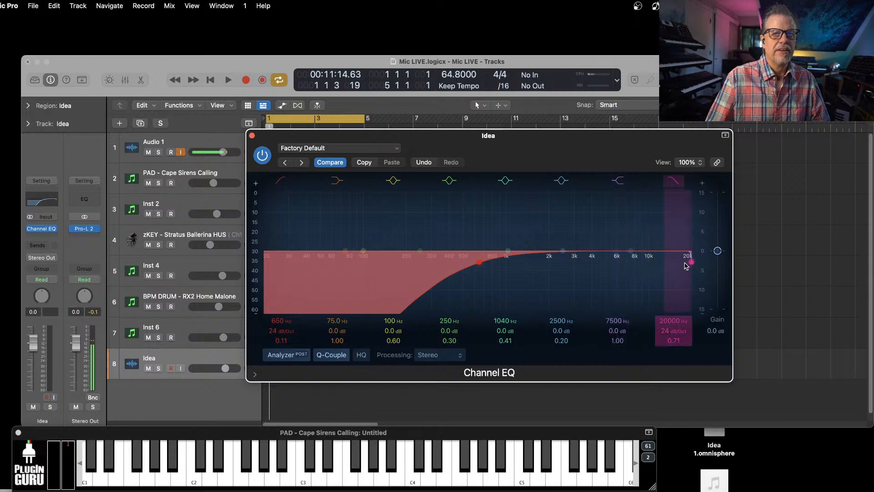
left_click_drag(690, 261, 533, 315)
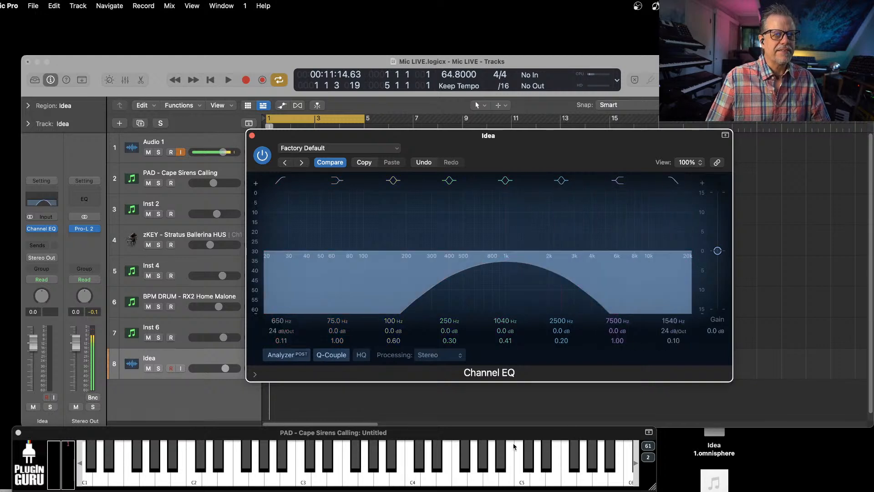
left_click(252, 136)
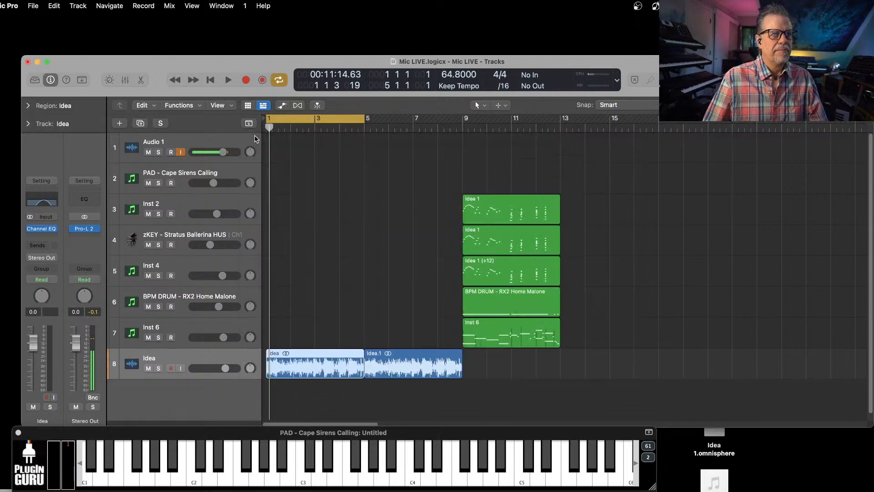
Step: Turn off cycling and, during playback, boost the Idea track's 1040 Hz EQ band by 15 dB at 1220 Hz
left_click(293, 115)
key("space")
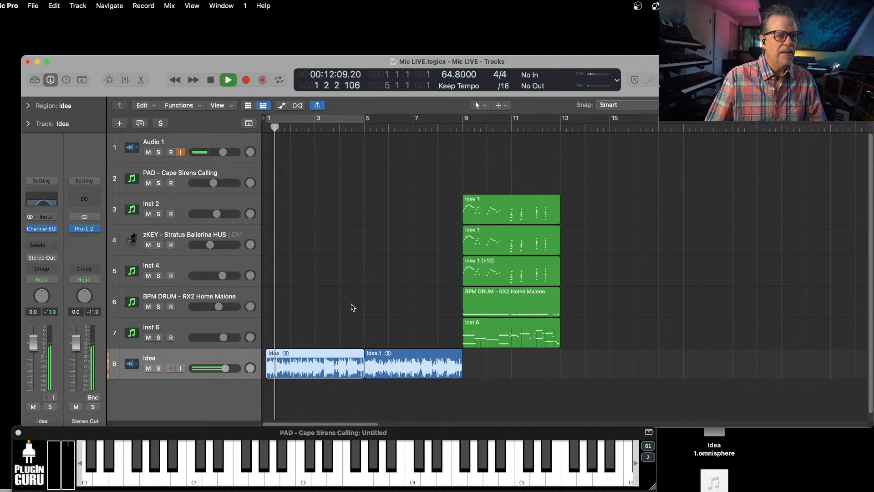
left_click(39, 230)
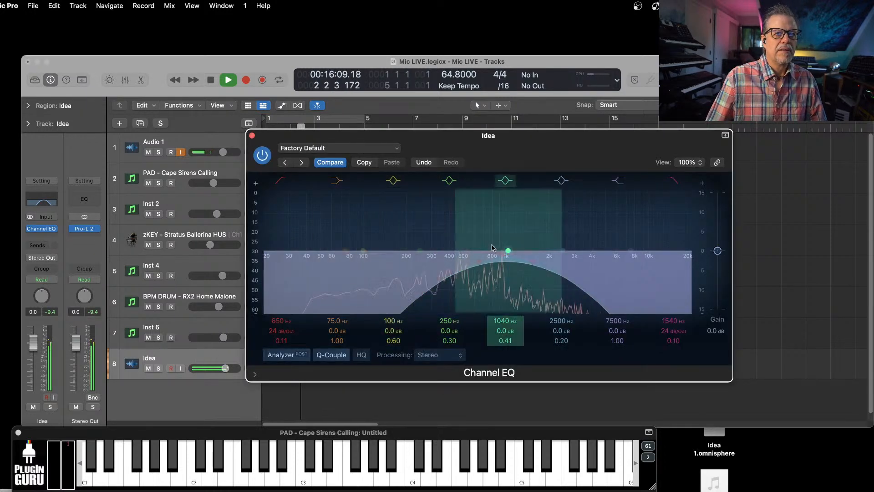
left_click_drag(508, 250, 519, 180)
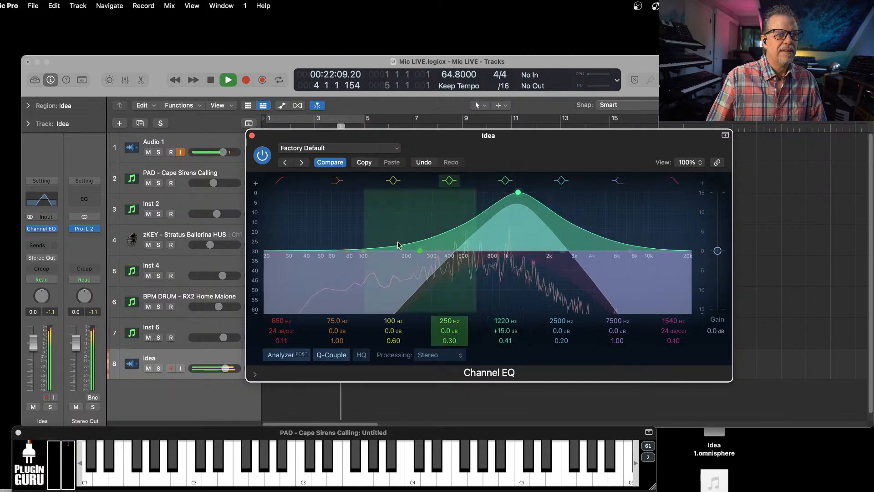
key("space")
left_click(253, 136)
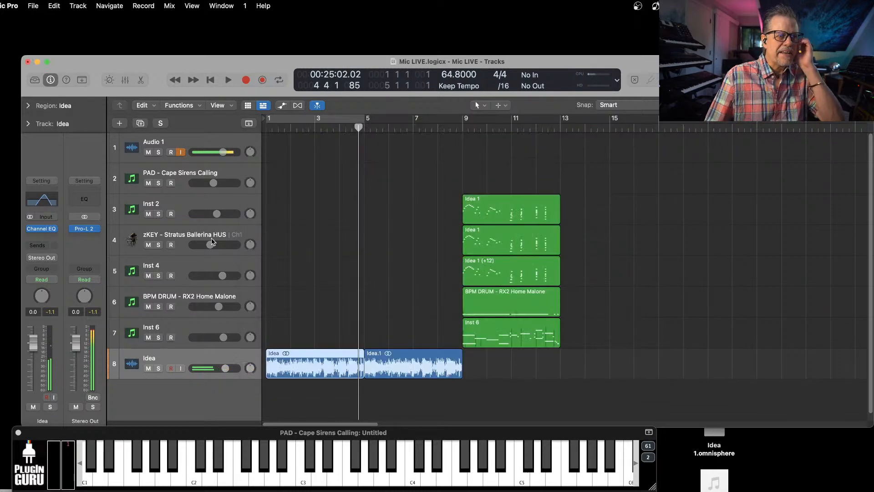
Step: Create a new software instrument track below the Idea track and load Unify on it
double_click(177, 396)
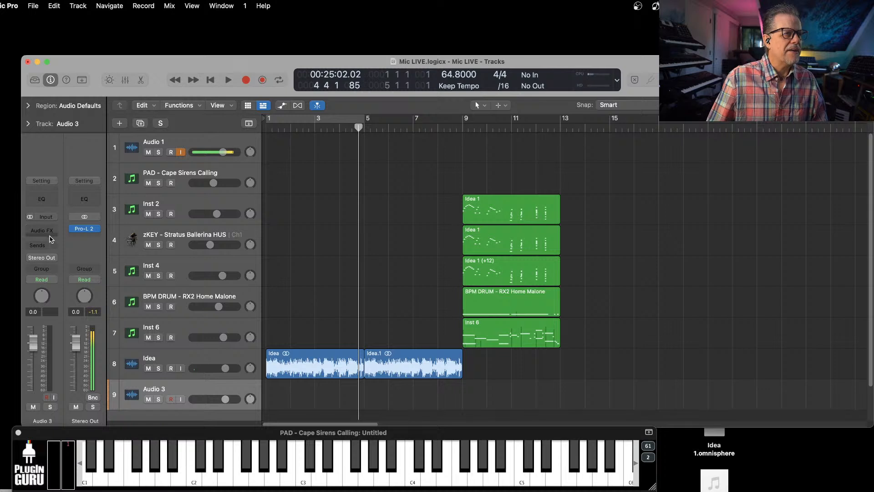
key("super+z")
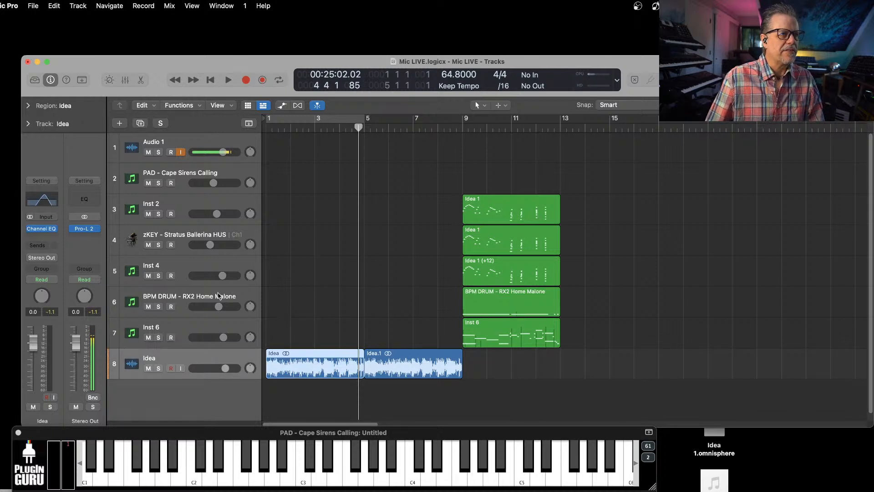
left_click(194, 264)
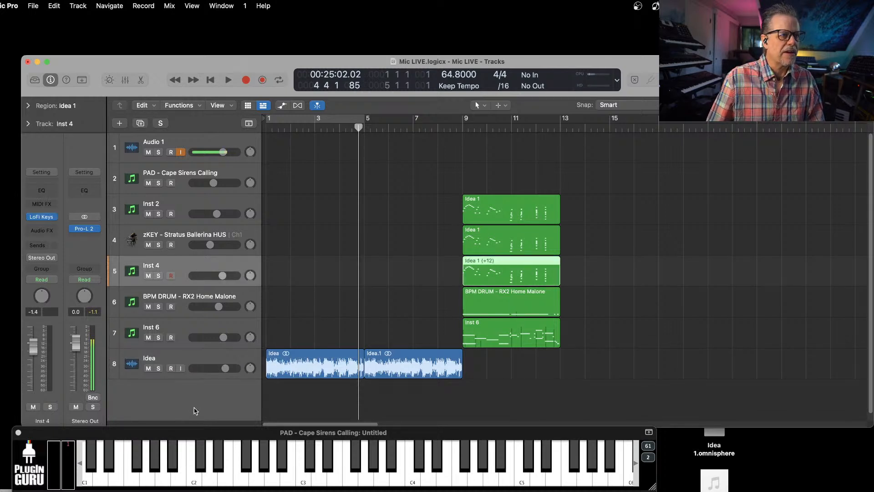
double_click(194, 411)
left_click(42, 217)
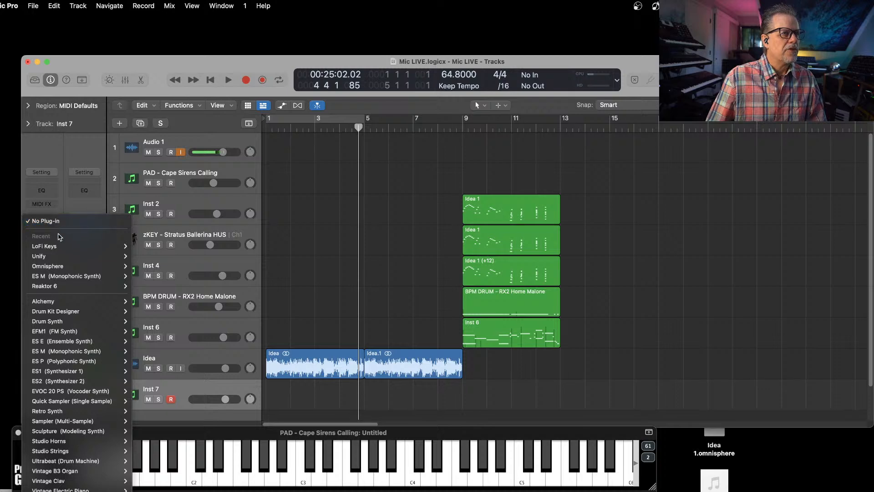
mouse_move(56, 256)
left_click(146, 257)
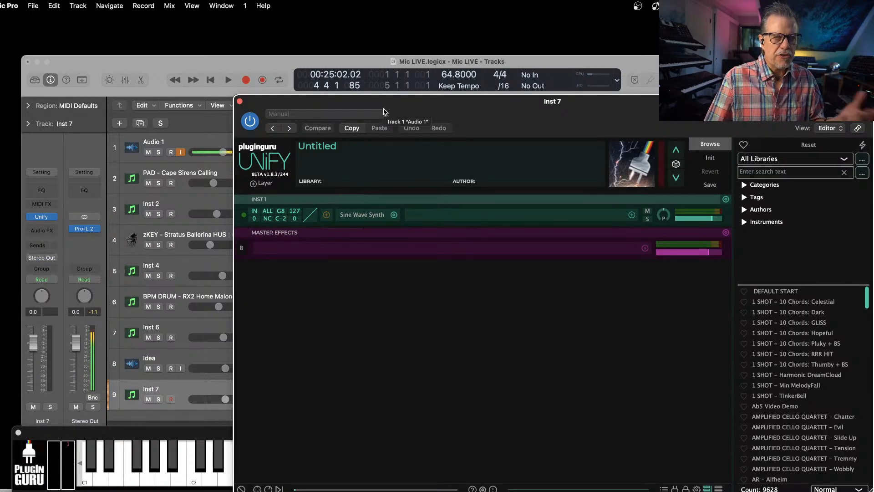
Step: Load the zSFX - Record Noise 05 patch from the PlugInGuru MegaMagic Keys library on the new Unify track
left_click_drag(395, 114, 199, 84)
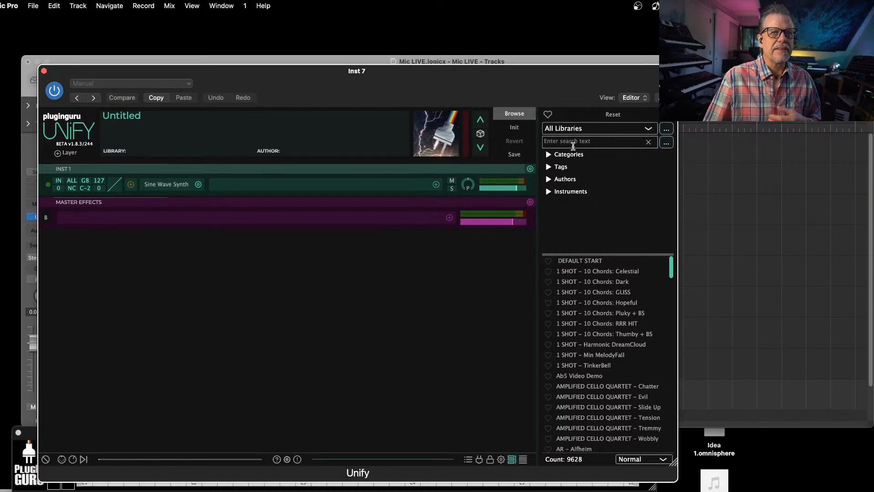
left_click(589, 129)
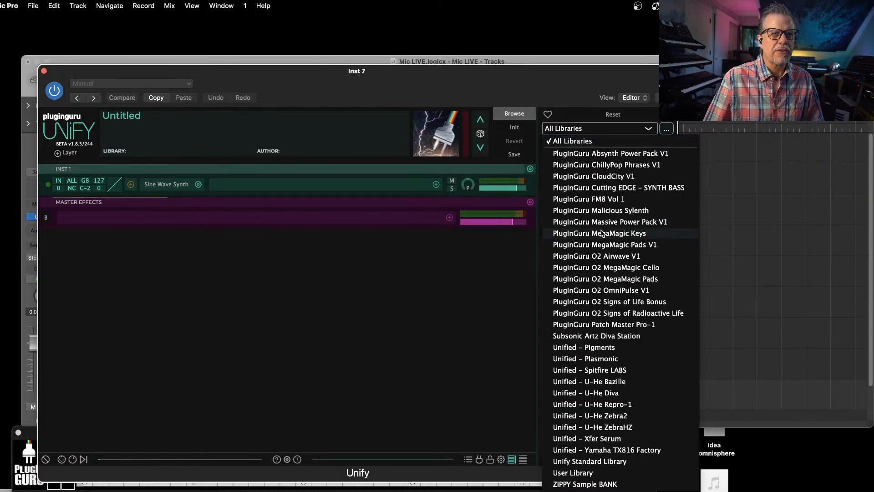
left_click(602, 233)
scroll(594, 347, "down", 15)
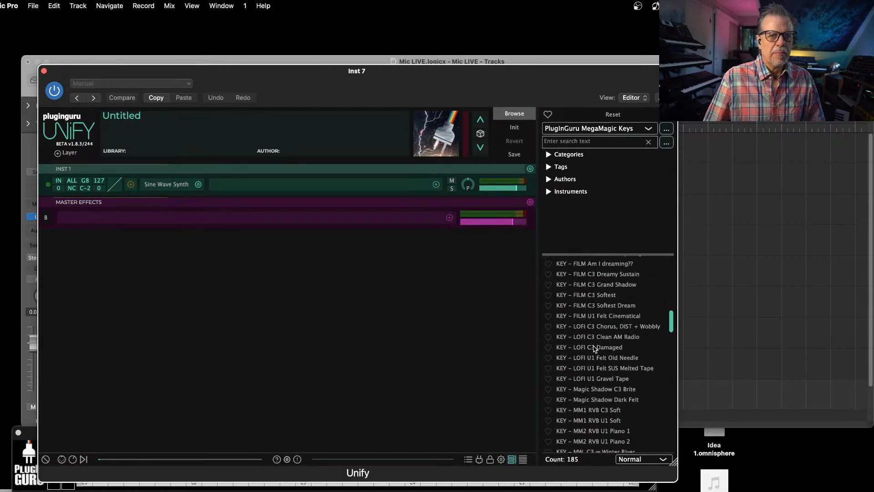
scroll(592, 348, "down", 5)
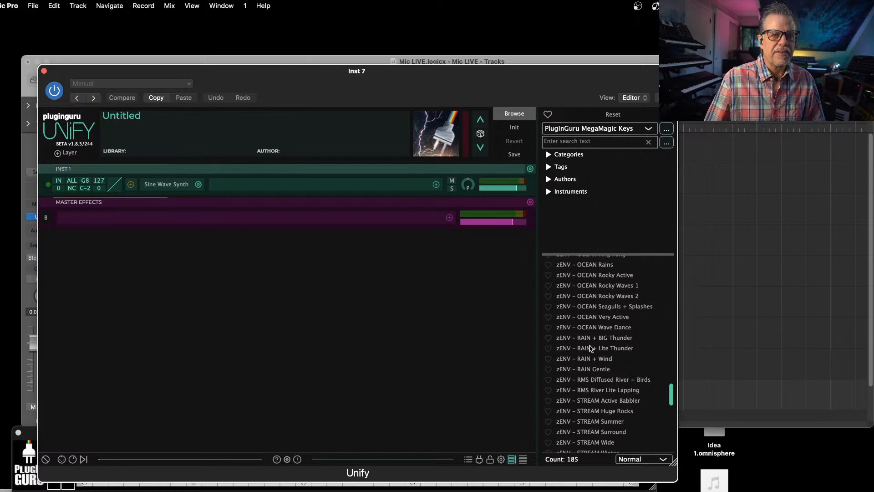
scroll(591, 348, "down", 6)
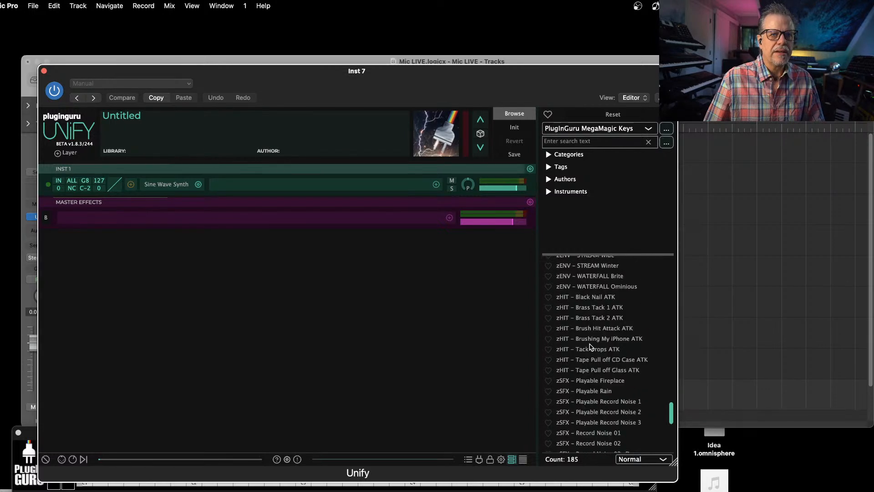
scroll(591, 348, "down", 5)
left_click(592, 319)
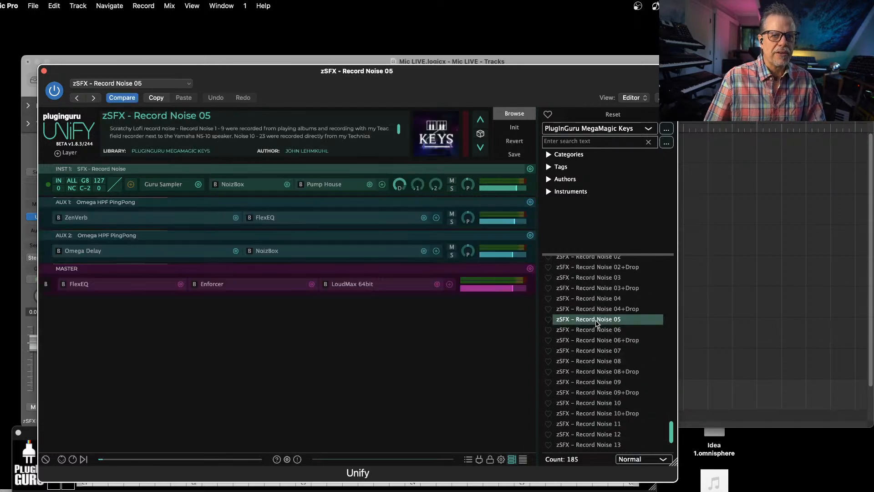
Step: Audition other record noise patches in Unify, load zSFX - Record Noise 10 and close the plug-in window
left_click(605, 353)
left_click(600, 383)
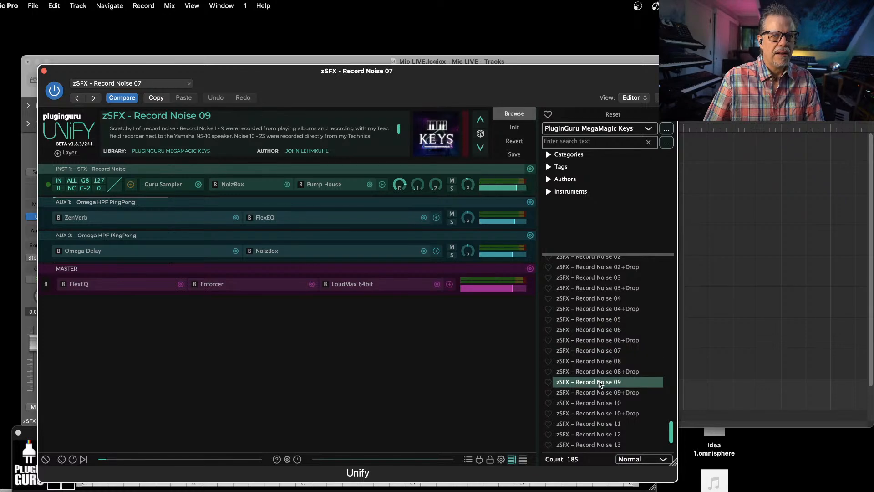
left_click(602, 403)
scroll(596, 395, "down", 4)
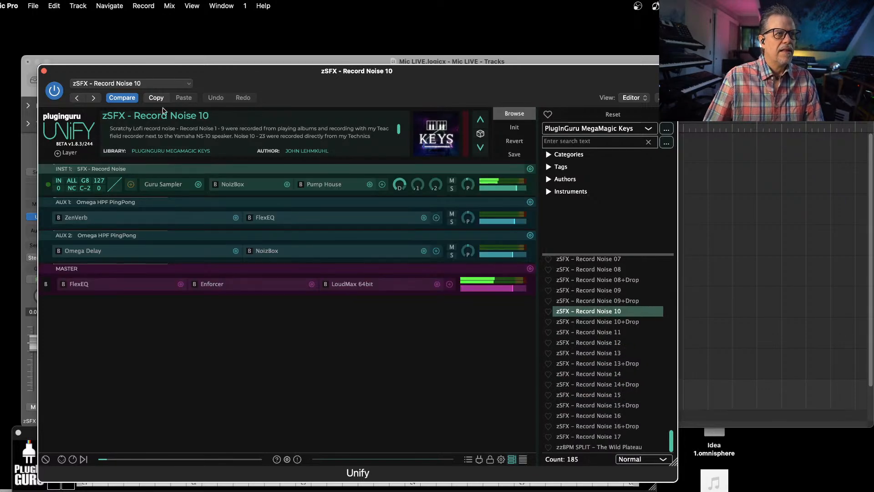
left_click(44, 71)
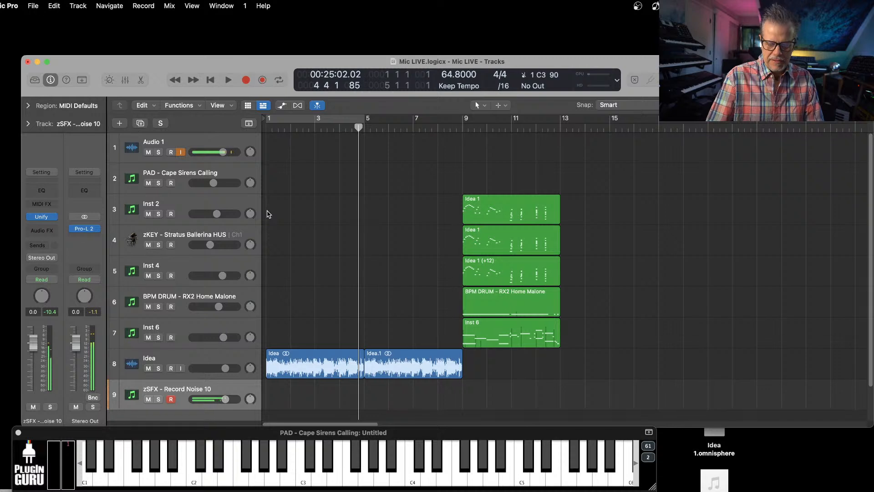
Step: Record a short record noise region from bar 1 on the Unify track, extend it to about bar 12 and briefly play it
key("r")
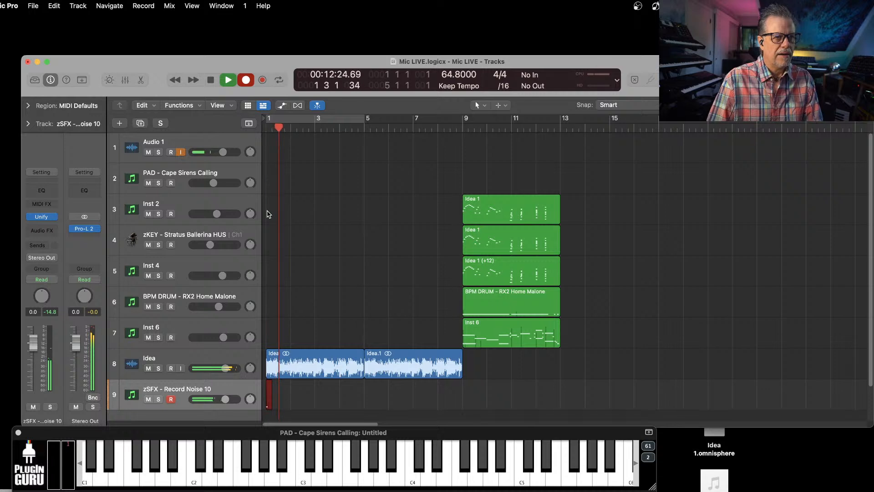
key("space")
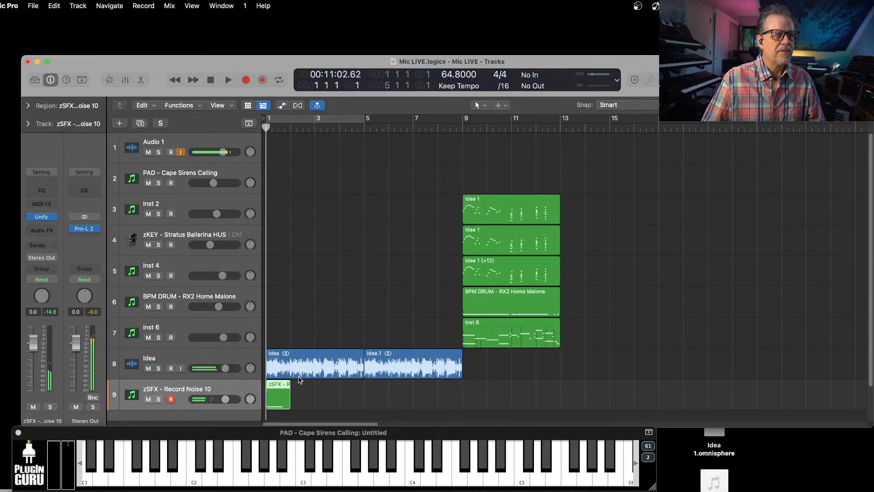
left_click_drag(287, 405, 543, 412)
key("space")
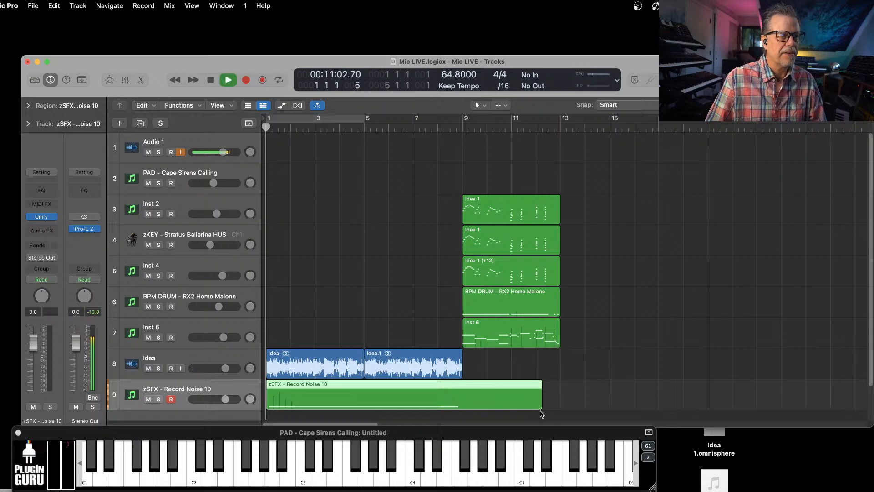
key("space")
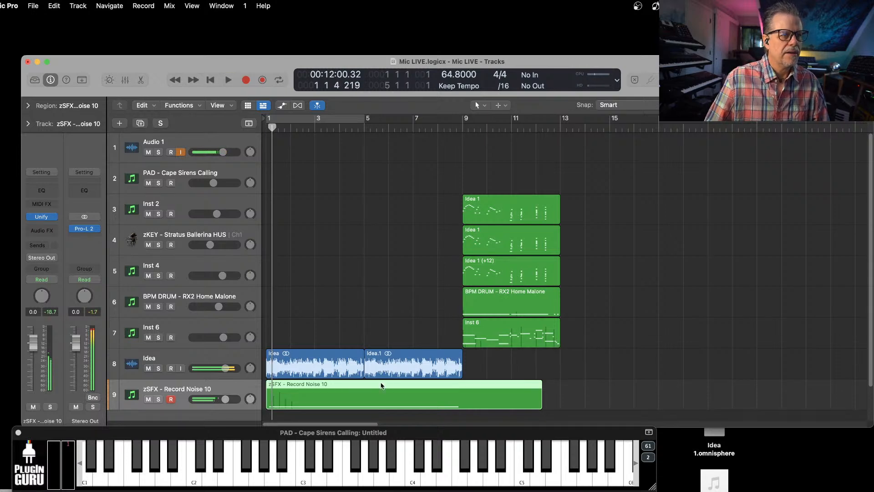
Step: Open the Record Noise 10 region for MIDI editing, make a small adjustment to its content and close the editor
double_click(348, 390)
left_click_drag(251, 303, 243, 302)
key("e")
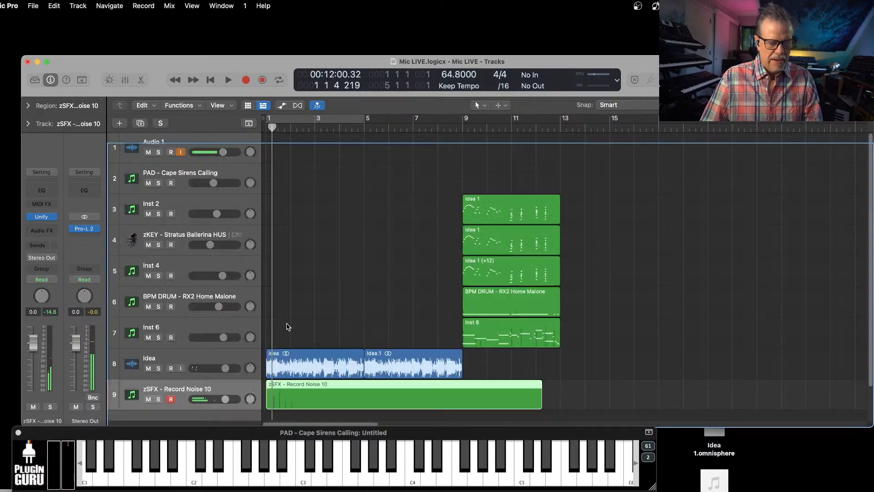
Step: Show track automation and set the Idea track's automation mode to Latch
left_click(199, 352)
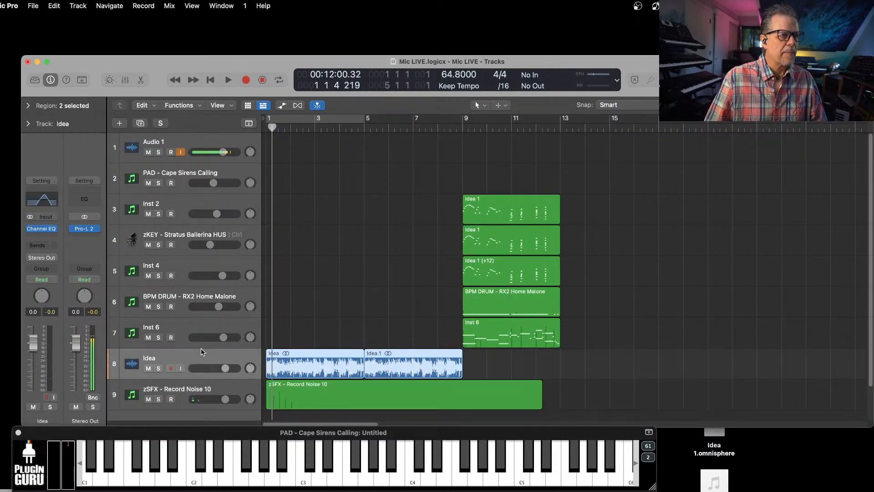
key("a")
scroll(213, 338, "down", 3)
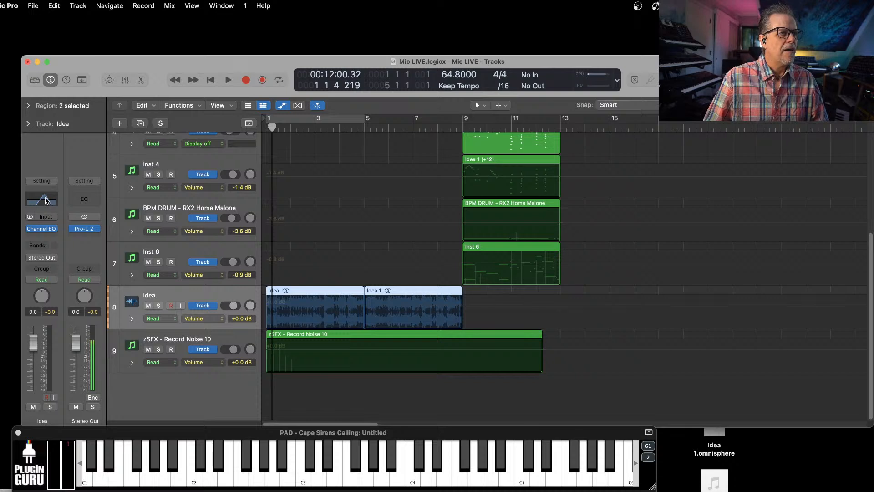
left_click(46, 280)
left_click(44, 298)
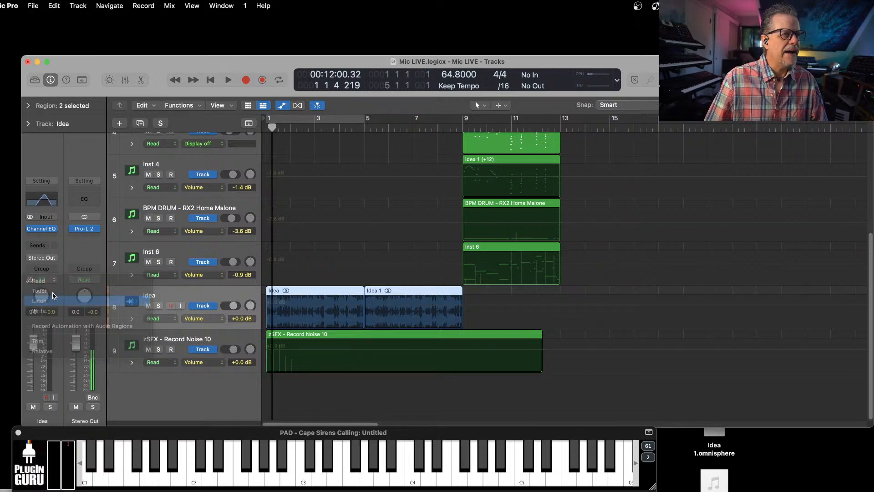
Step: In the Idea track's Channel EQ, move the boosted peak to 169 Hz at +15.9 dB and set the low shelf to -24 dB at 135 Hz
left_click(43, 199)
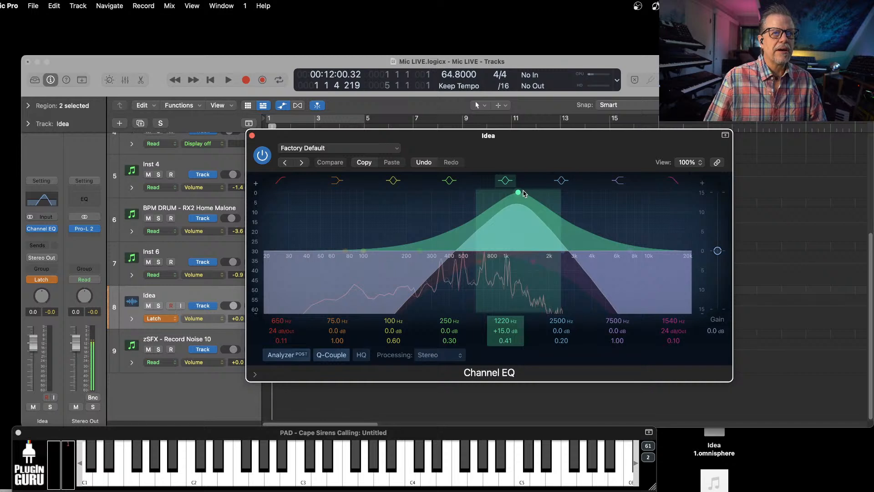
left_click_drag(524, 193, 400, 189)
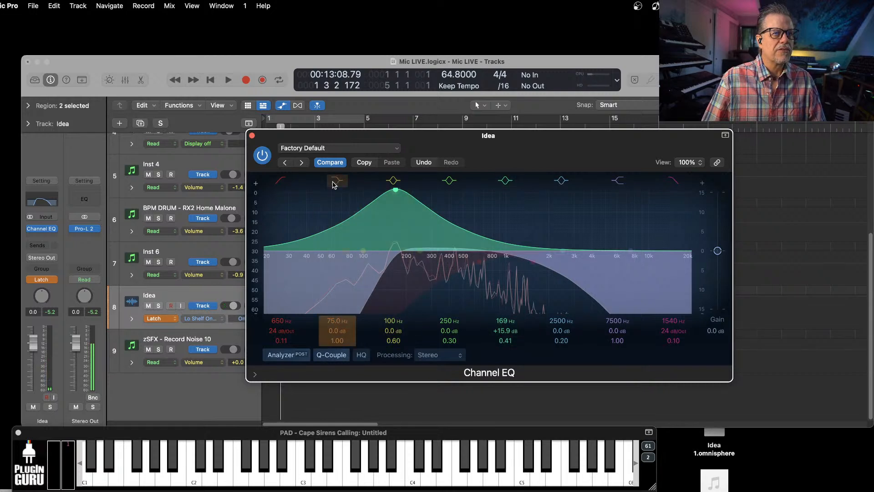
left_click_drag(350, 258, 359, 454)
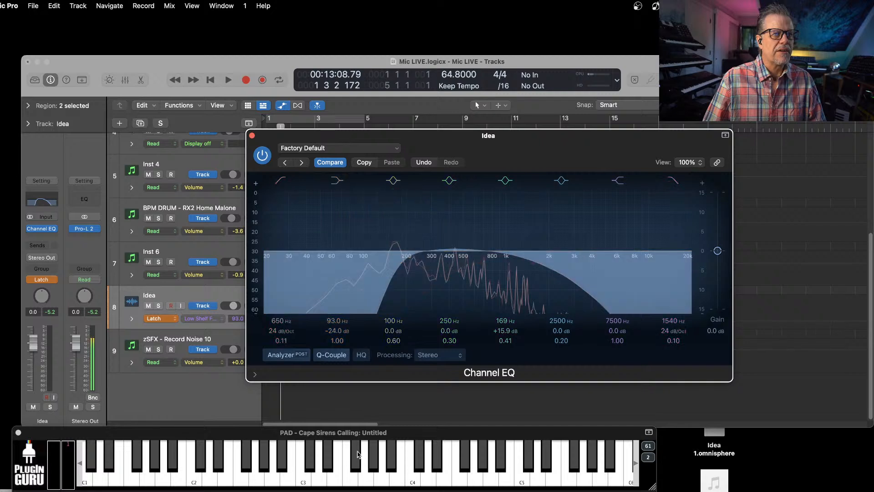
key("space")
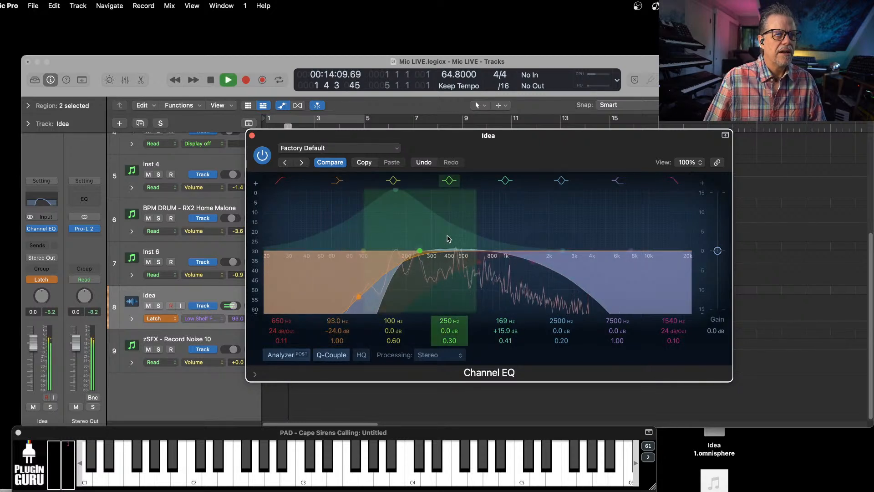
key("space")
left_click_drag(359, 299, 382, 313)
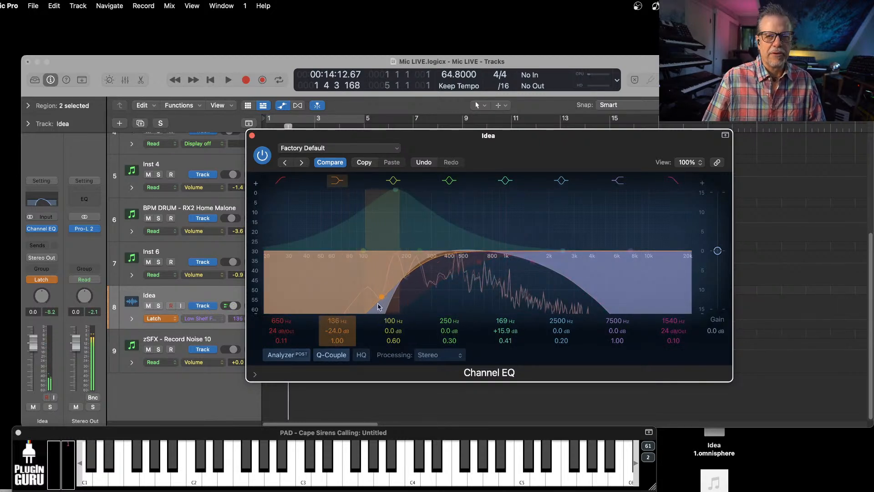
left_click(252, 136)
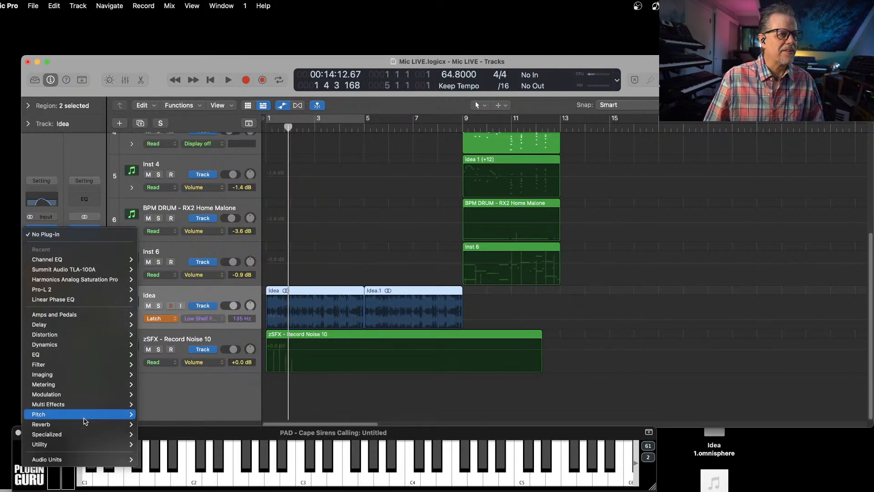
Step: Try Softube Tape after the EQ on the Idea track, stepping through its presets to HW Snare Trans Ctrl -5VU during playback
mouse_move(91, 460)
mouse_move(170, 464)
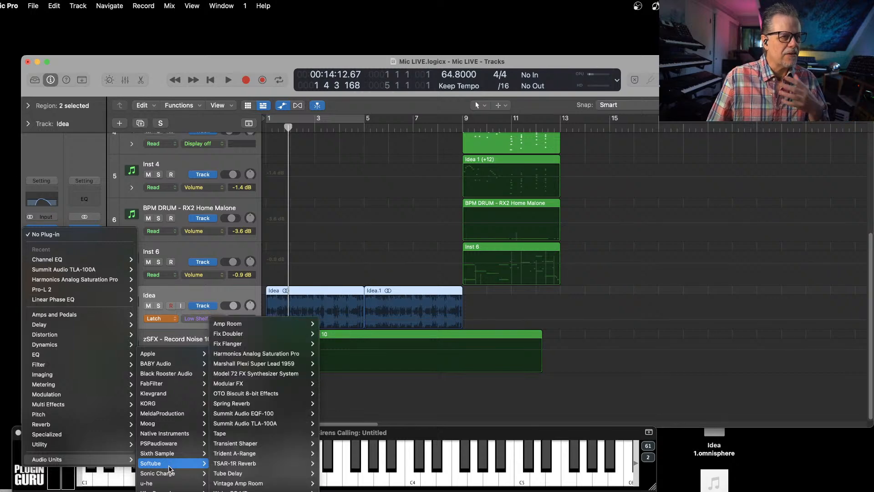
left_click(326, 435)
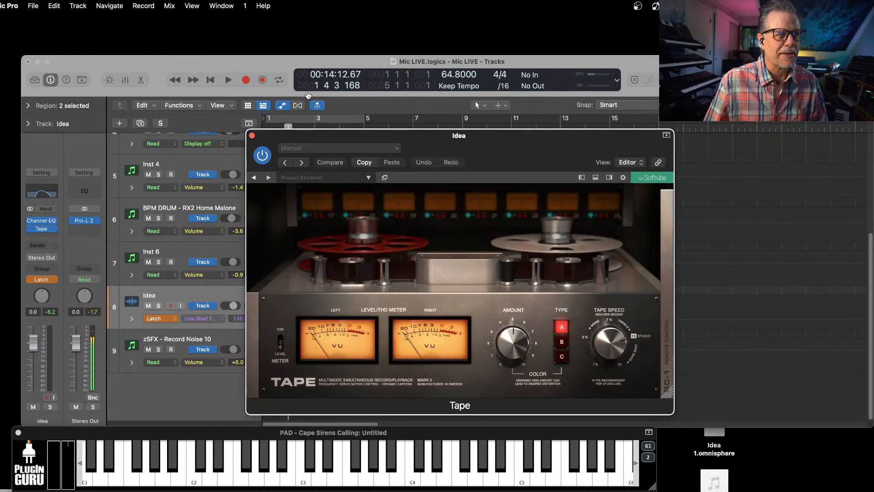
key("space")
left_click(302, 162)
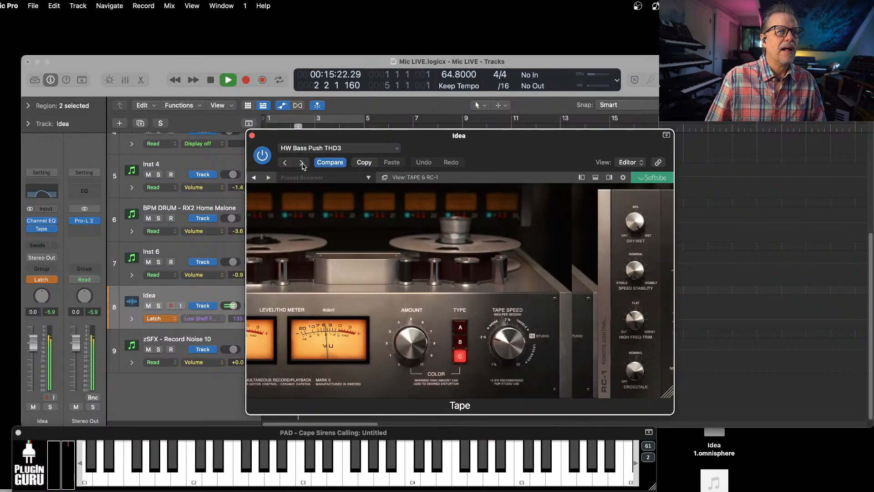
left_click(302, 163)
left_click(302, 163)
left_click(302, 163)
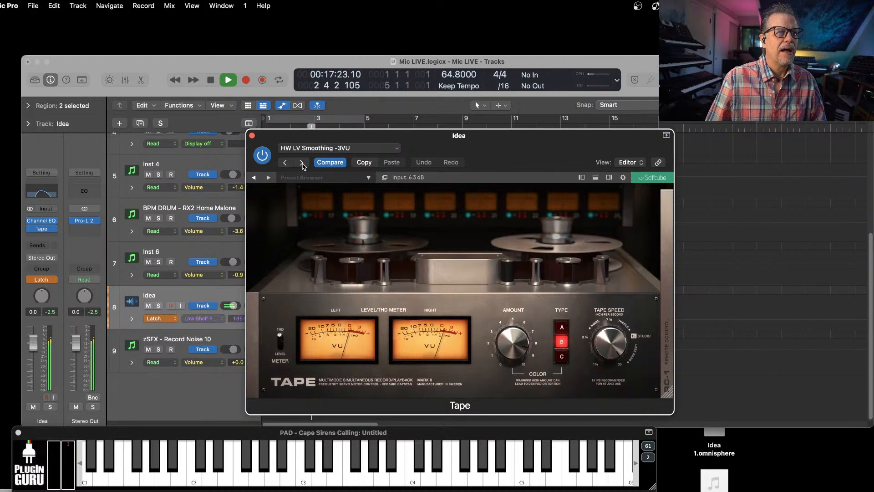
left_click(302, 163)
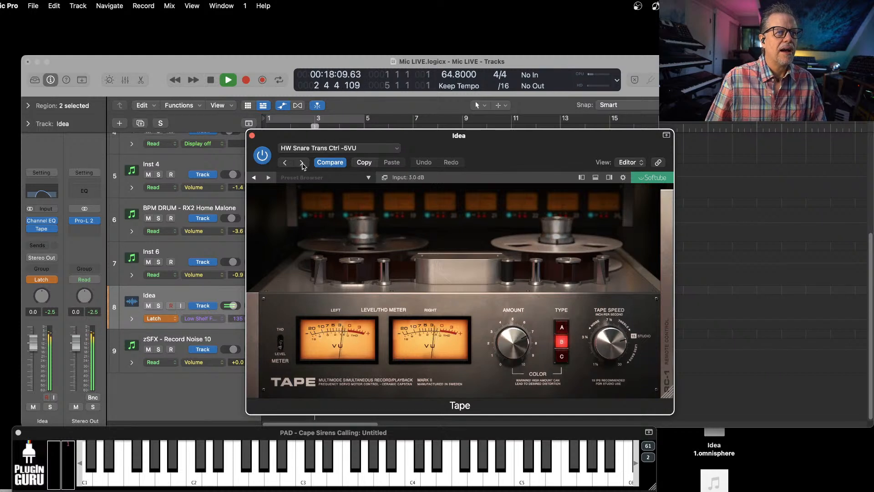
Step: Replace Tape on the Idea track with Softube's OTO Biscuit 8-bit Effects
left_click(54, 230)
mouse_move(91, 470)
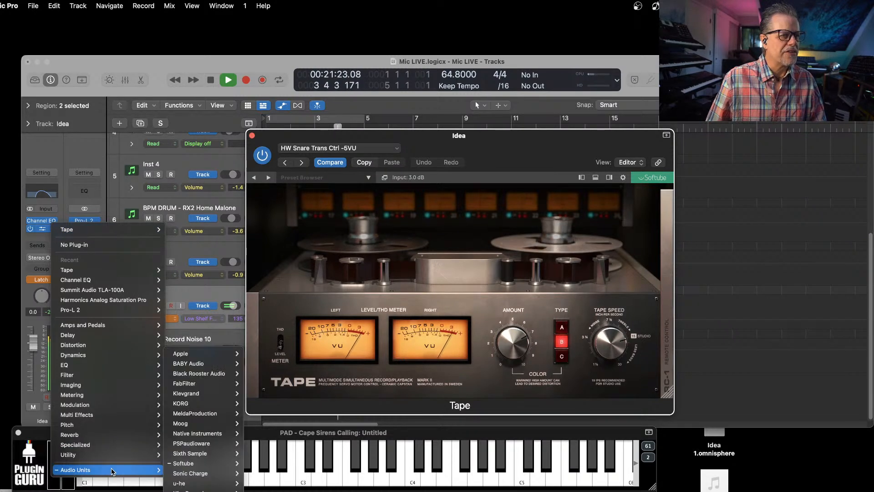
mouse_move(171, 465)
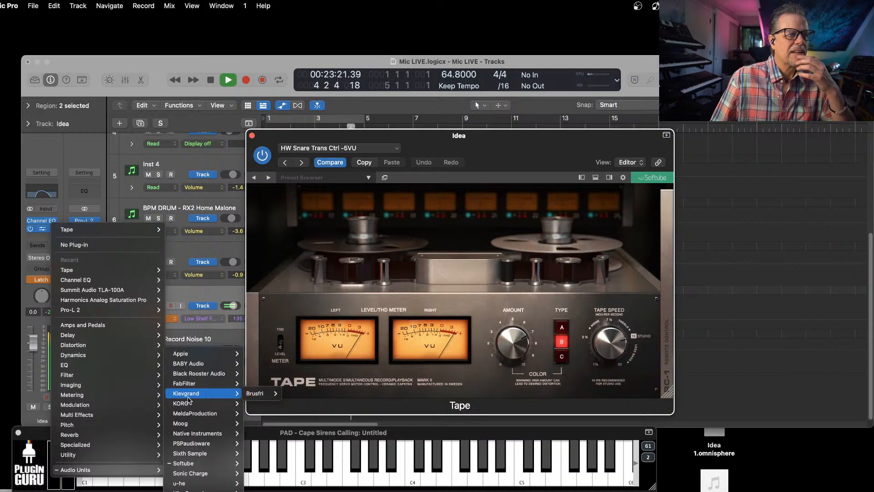
mouse_move(200, 484)
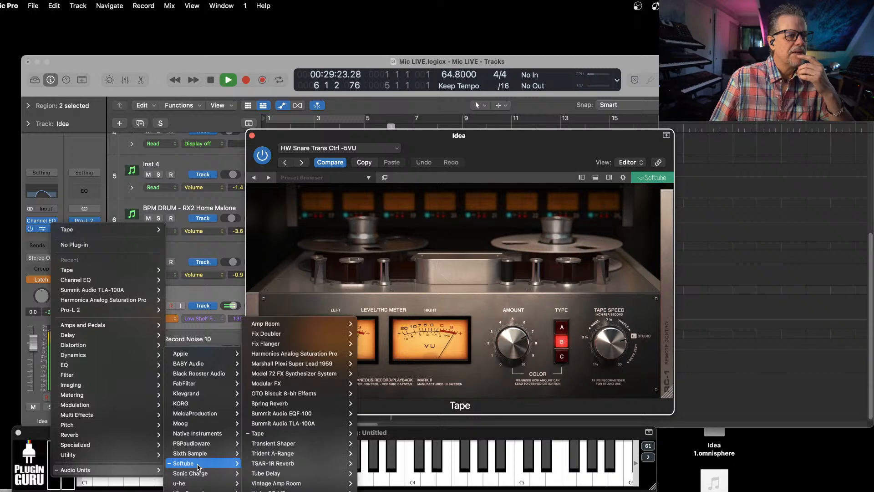
mouse_move(277, 474)
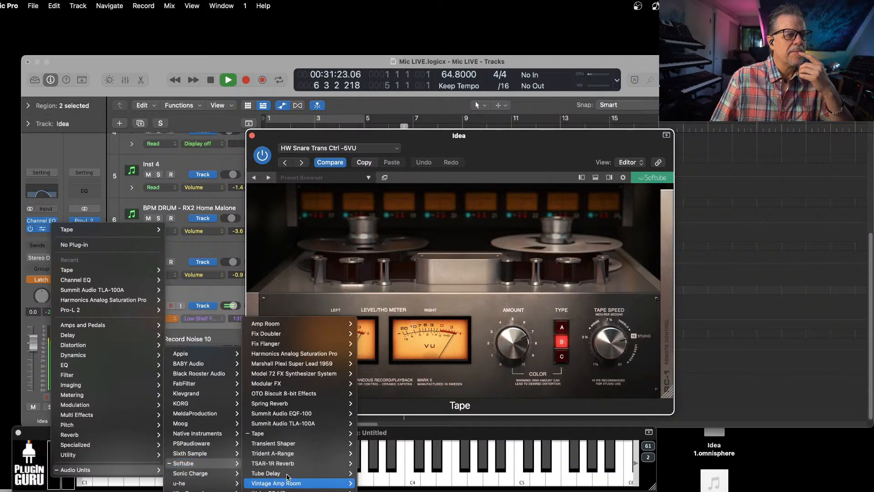
left_click(279, 398)
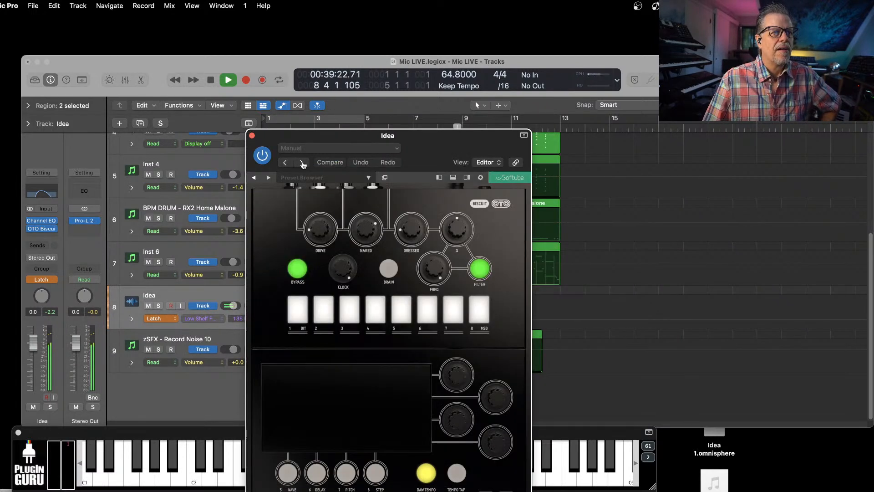
Step: Step through the OTO Biscuit presets to the one after OTO Funky Drums, close the plug-in and stop playback
left_click(302, 163)
left_click(303, 163)
left_click(302, 163)
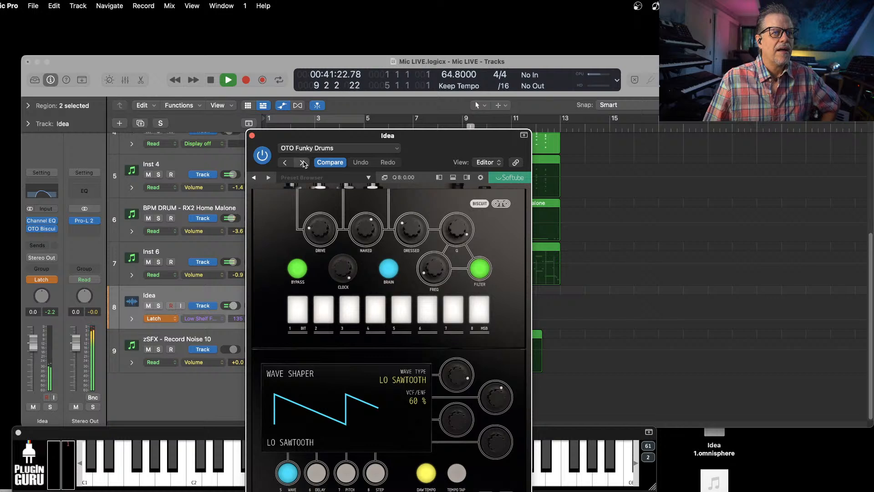
left_click(302, 162)
left_click(252, 135)
key("space")
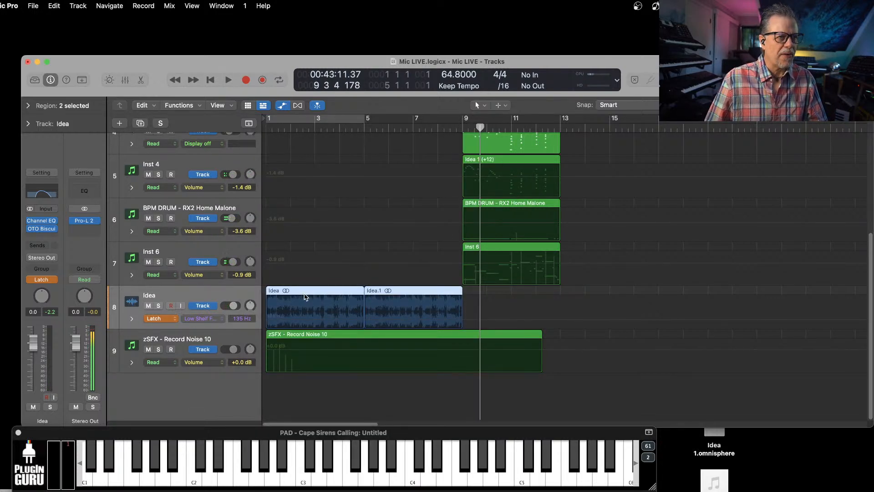
Step: Record Latch automation sweeping the Idea EQ's boosted peak from 169 Hz up to 3060 Hz across the first four bars
left_click(47, 197)
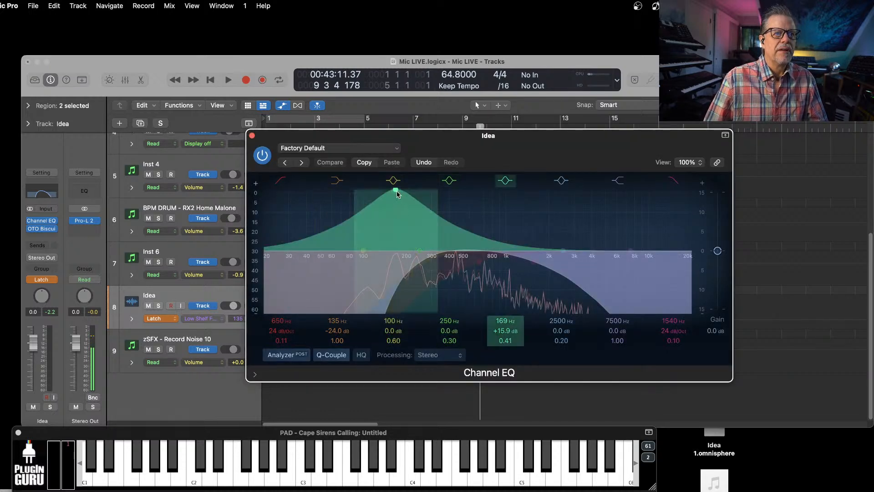
key("space")
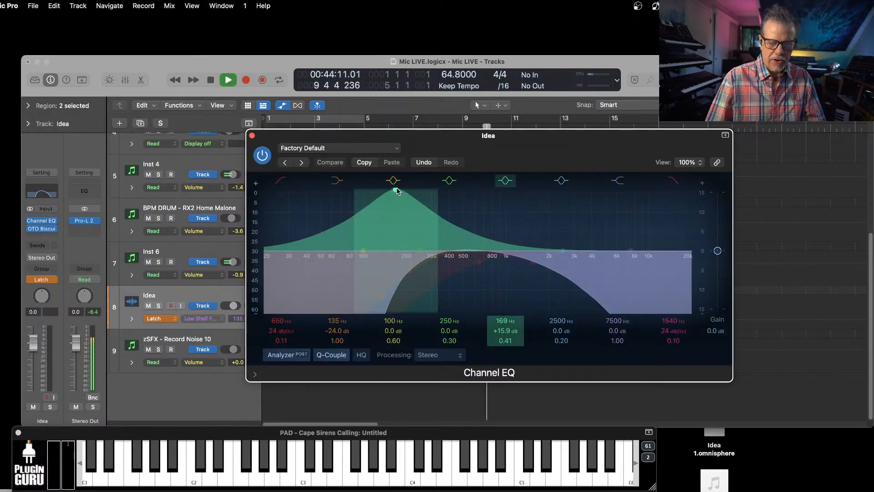
key("space")
left_click_drag(397, 191, 577, 192)
key("space")
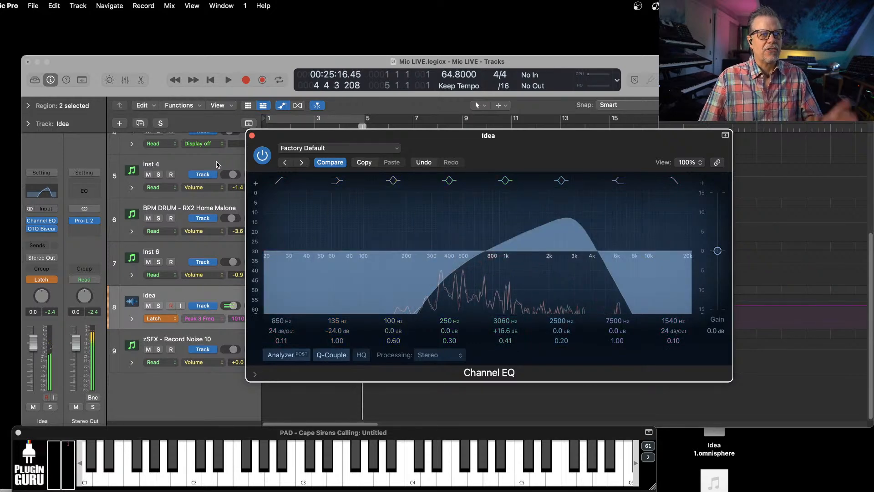
left_click(252, 135)
Step: Return to the start of the project and set the Idea track's automation mode to Read
mouse_move(57, 229)
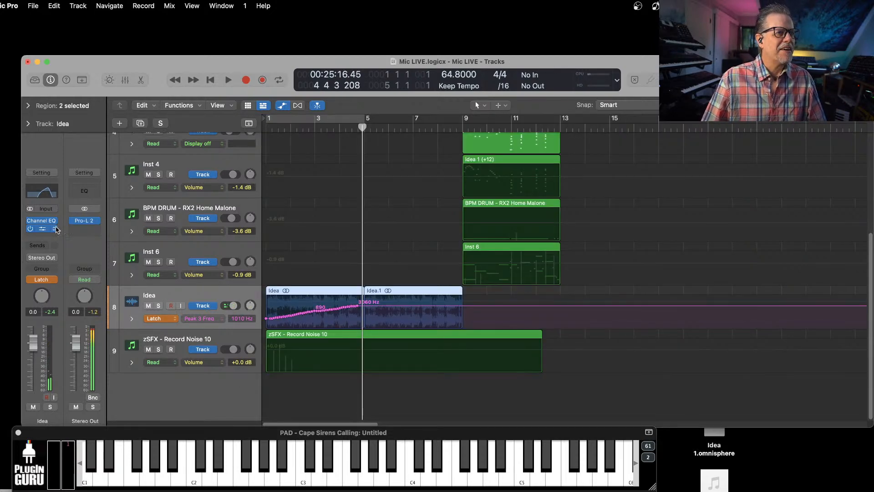
key("Return")
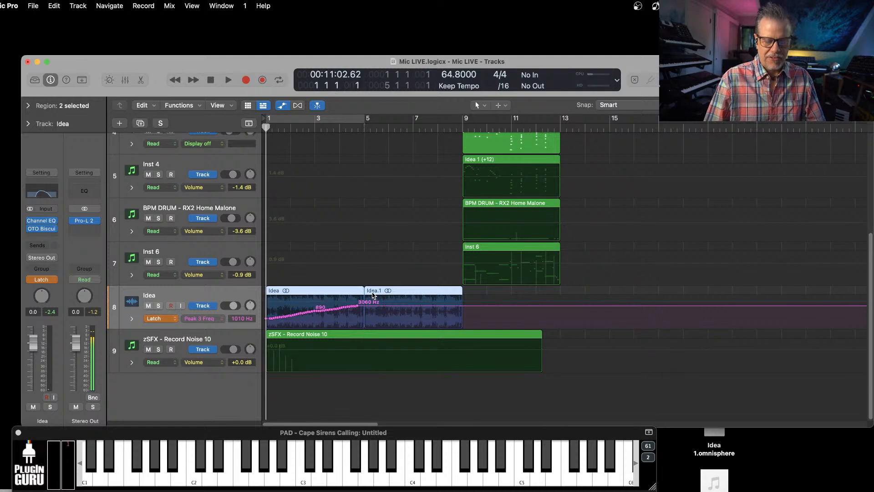
left_click(55, 280)
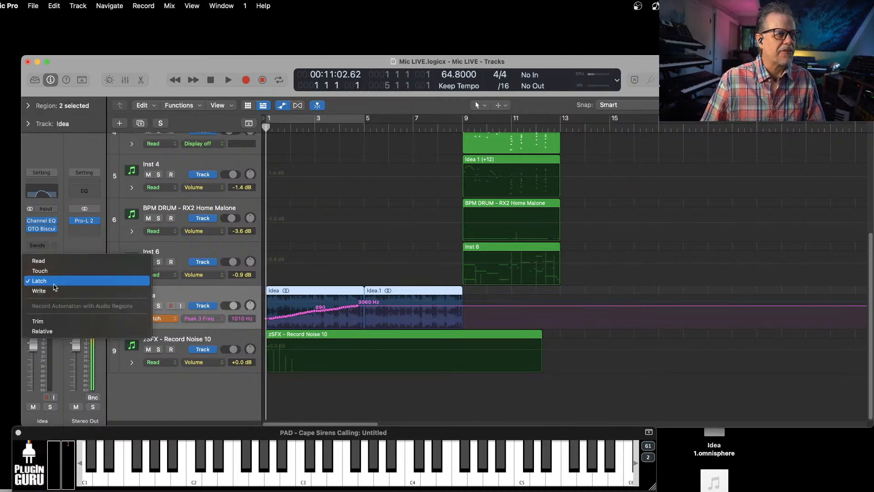
left_click(56, 260)
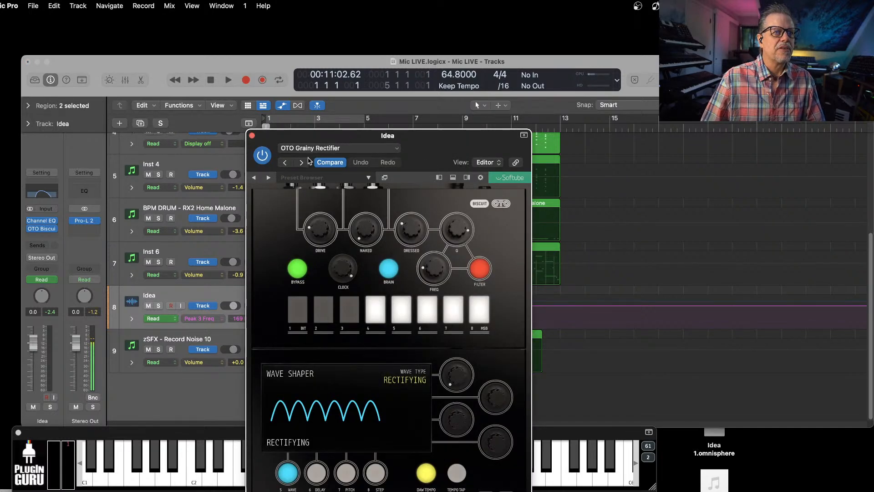
Step: Step through the OTO Biscuit presets on the Idea track during playback, from OTO Grainy Rectifier to Clipping
left_click(301, 162)
left_click(302, 163)
key("space")
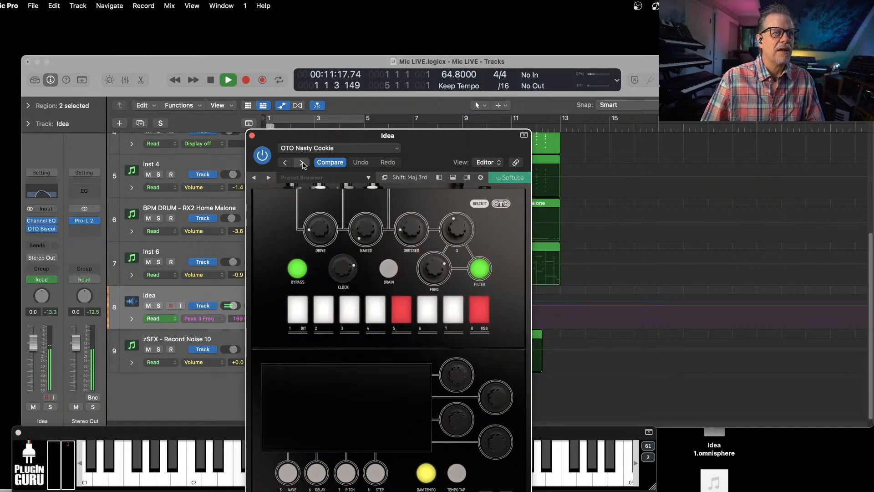
left_click(303, 163)
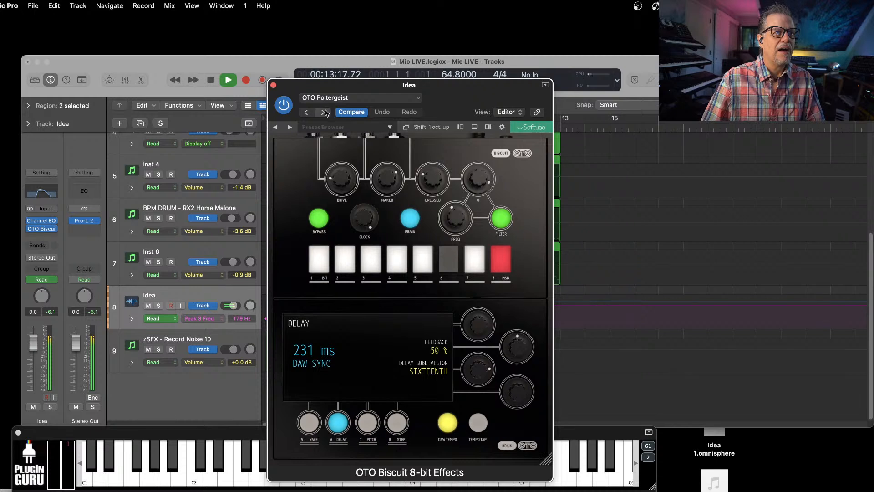
left_click(324, 112)
left_click(324, 112)
left_click(324, 112)
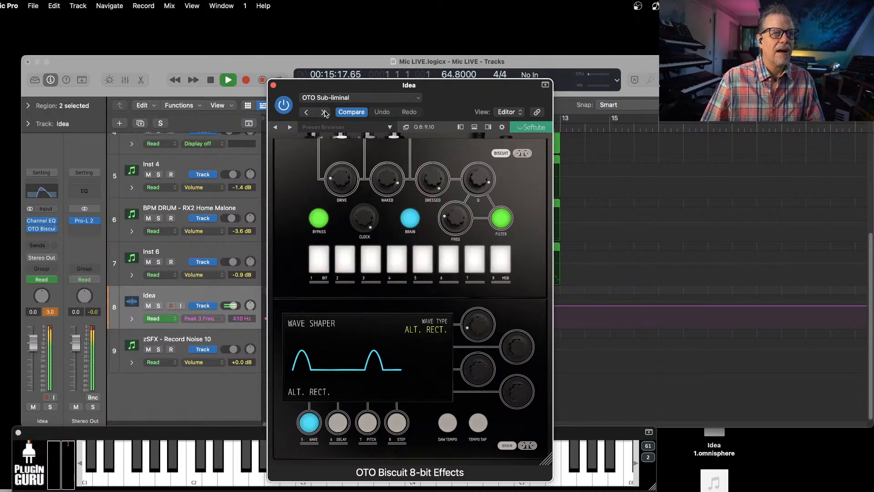
left_click(324, 112)
left_click(324, 112)
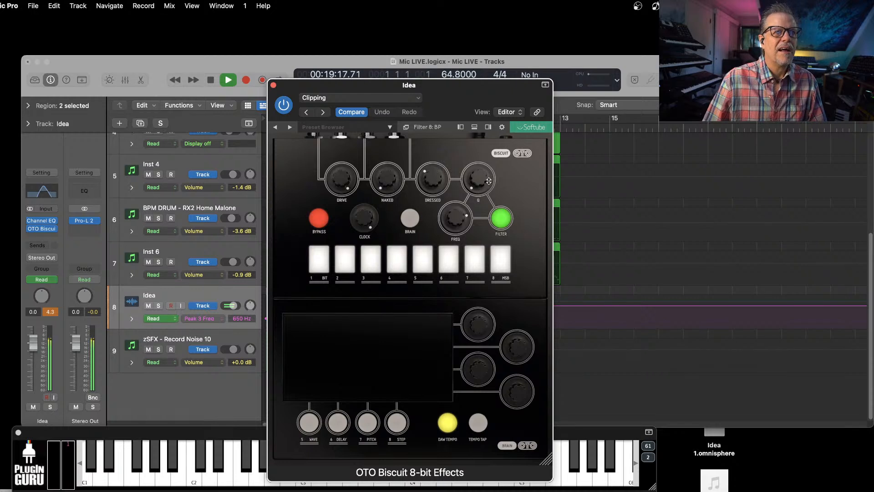
Step: Toggle the Biscuit's bypass and set its Drive to 0.660, close the plug-in and stop playback
mouse_move(447, 210)
left_mouse_down()
mouse_move(455, 247)
mouse_move(460, 218)
left_mouse_up()
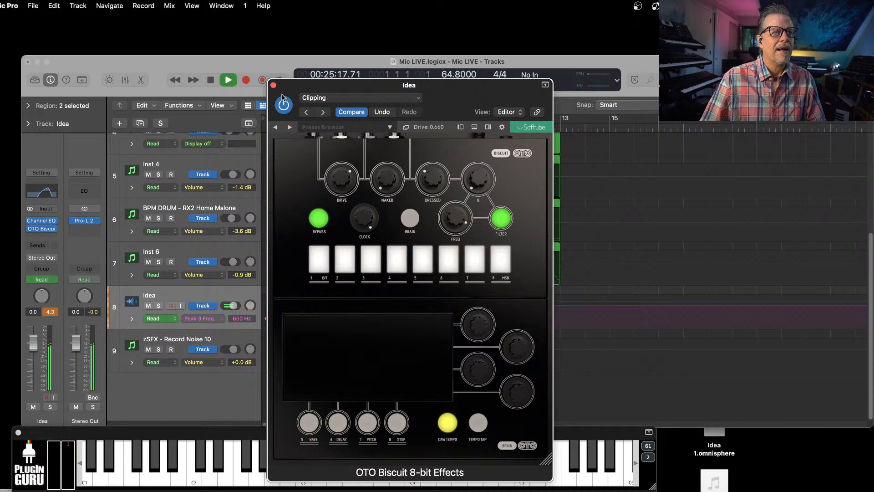
left_click(274, 86)
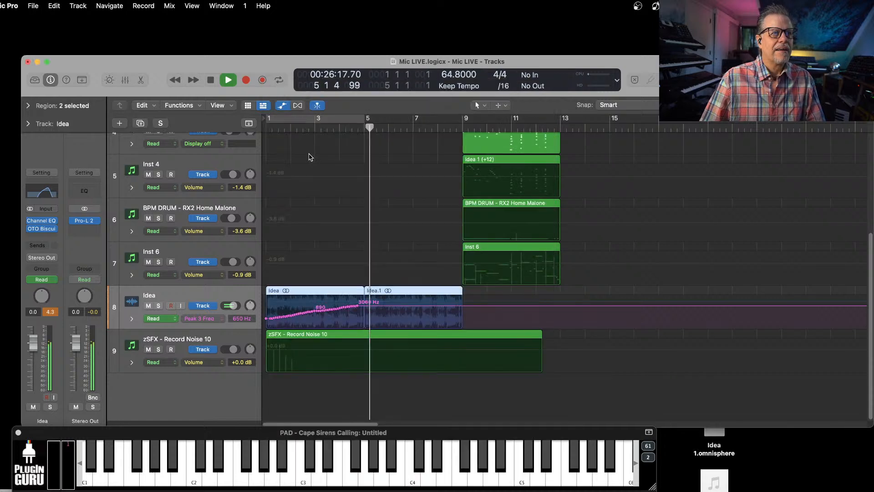
key("space")
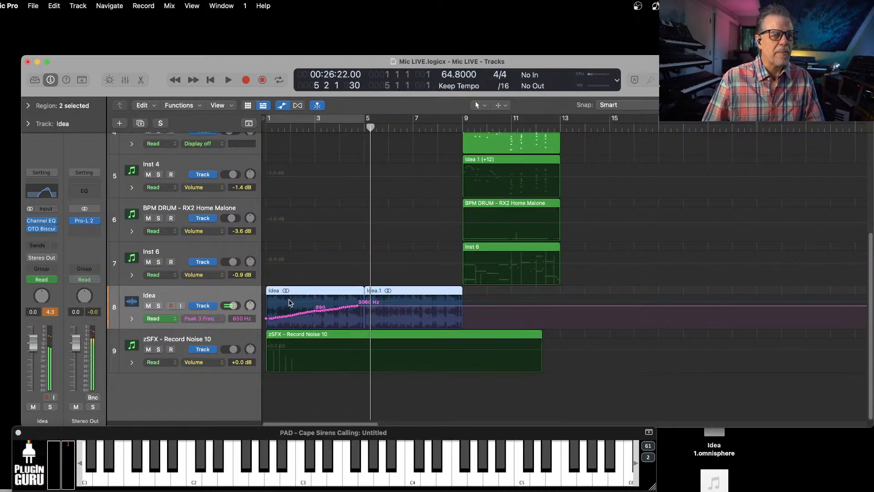
Step: Replace the Idea track's Peak 3 Frequency automation with a curved rise from 195 Hz at bar 1 to 20000 Hz just before bar 9
left_click(272, 320)
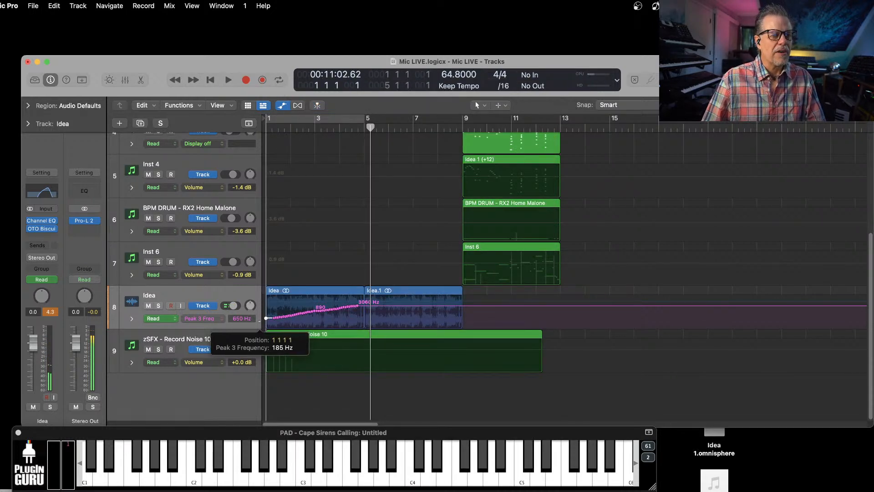
left_click_drag(273, 321, 458, 296)
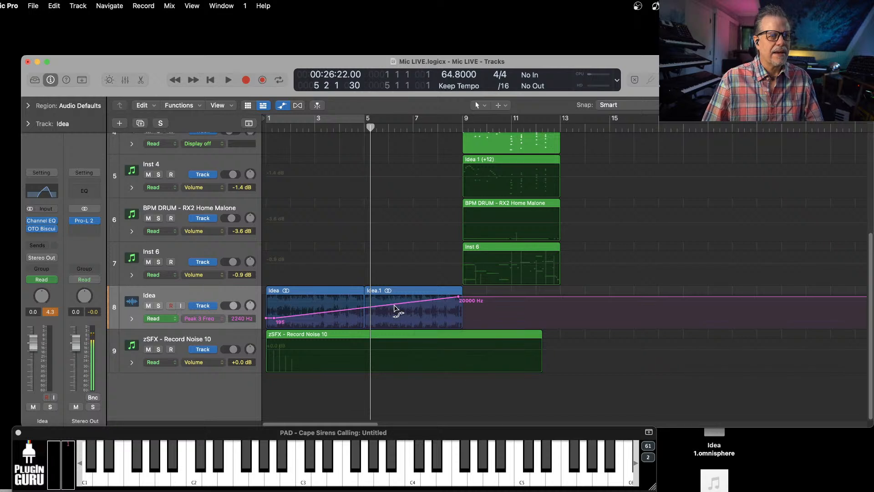
left_click_drag(396, 308, 396, 315)
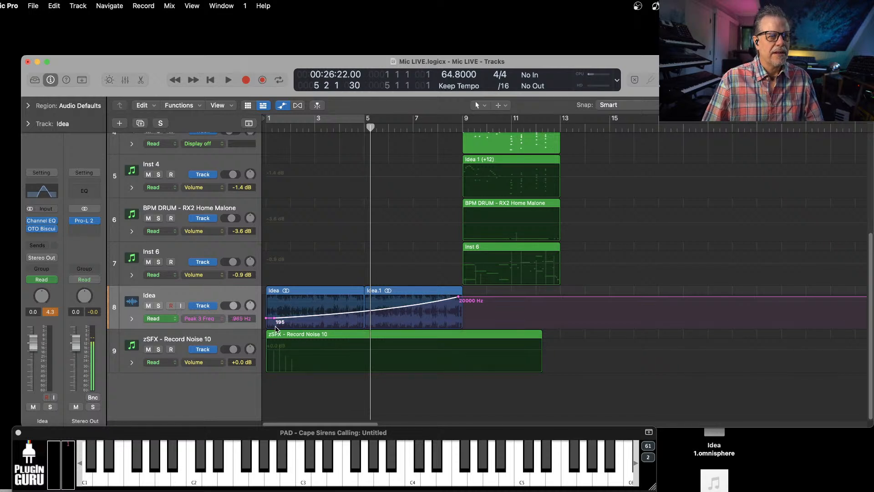
left_click_drag(275, 319, 263, 321)
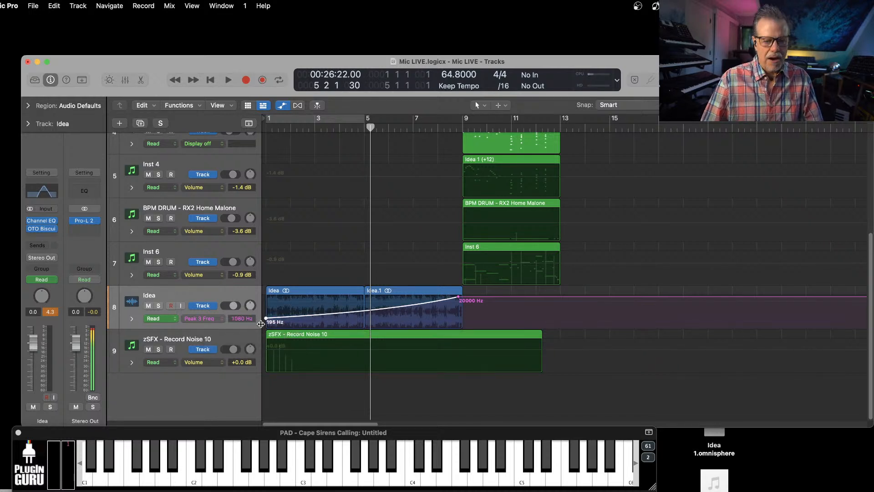
Step: Trim the end of the Idea.1 region to just before bar 9 while playing the intro into the arrangement
key("space")
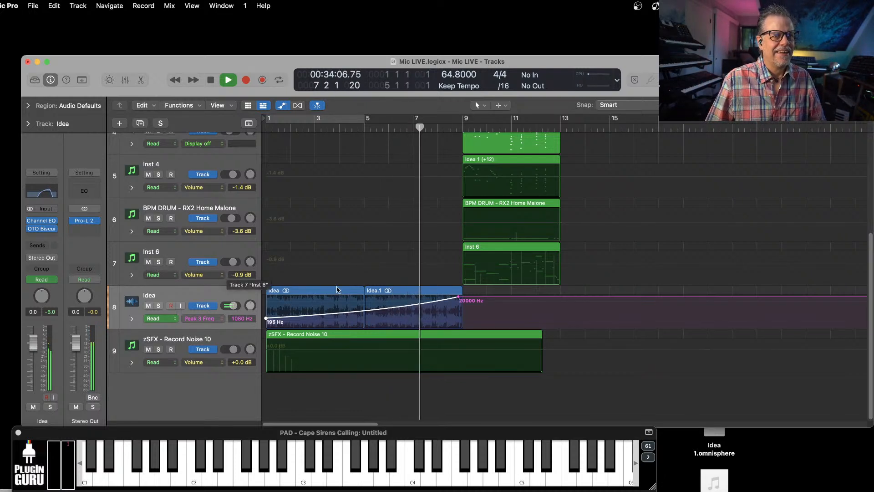
left_click_drag(462, 294, 459, 295)
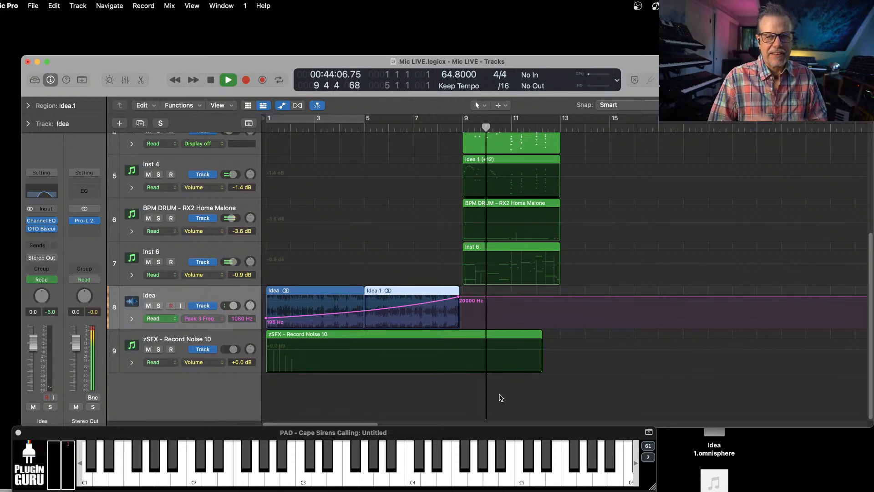
key("space")
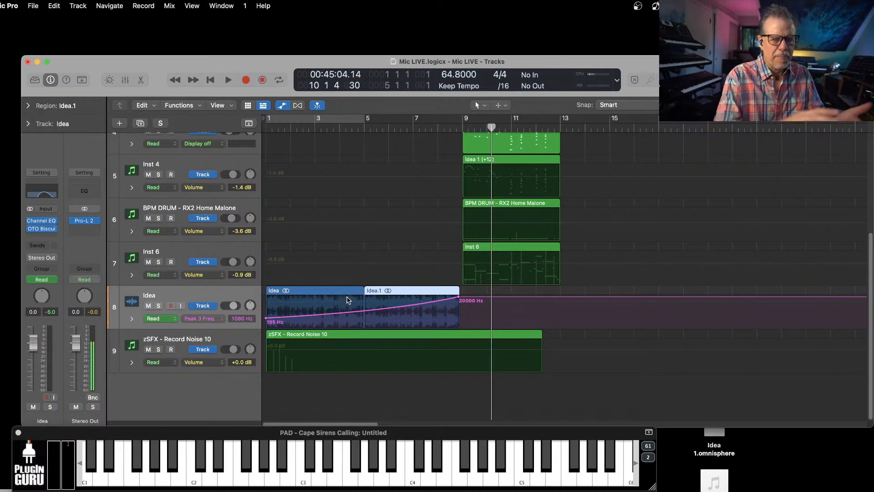
Step: Audition the arrangement from the Inst 6 region at bar 9 and fit all nine tracks in view
left_click(478, 249)
key("shift+space")
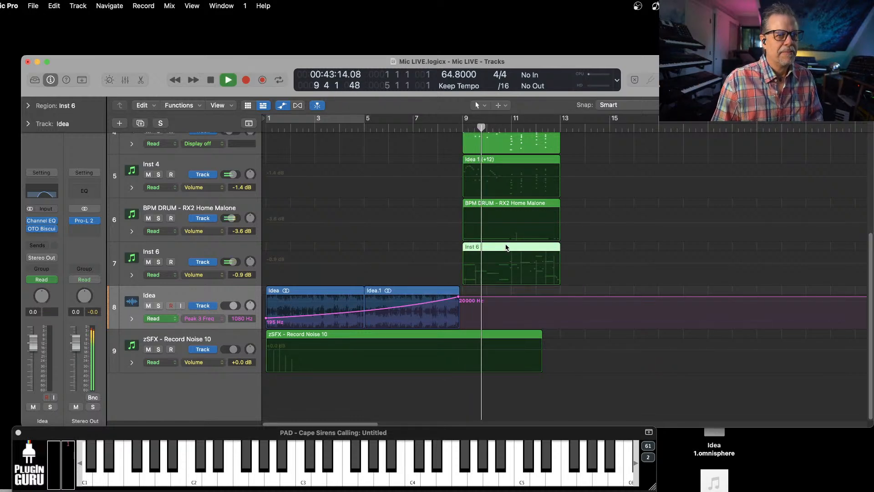
key("space")
key("super+Left")
key("super+Left")
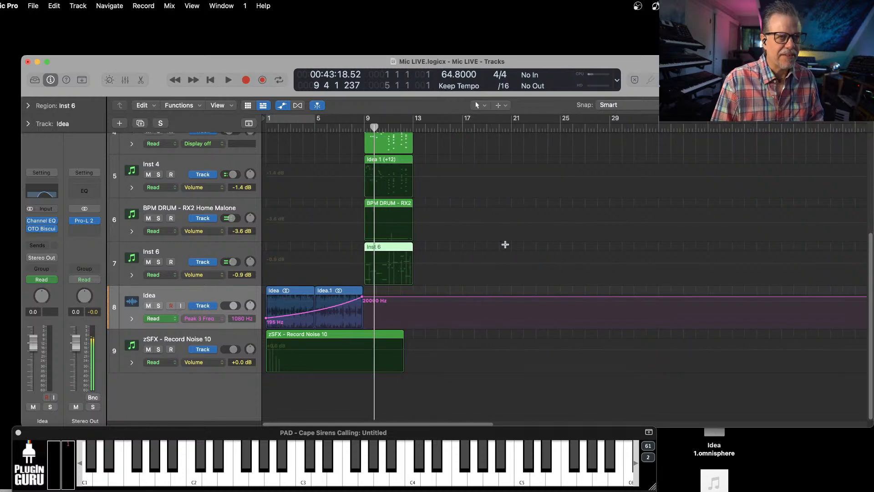
key("super+Up")
key("super+Up")
key("super+Up")
key("super+Up")
key("super+Up")
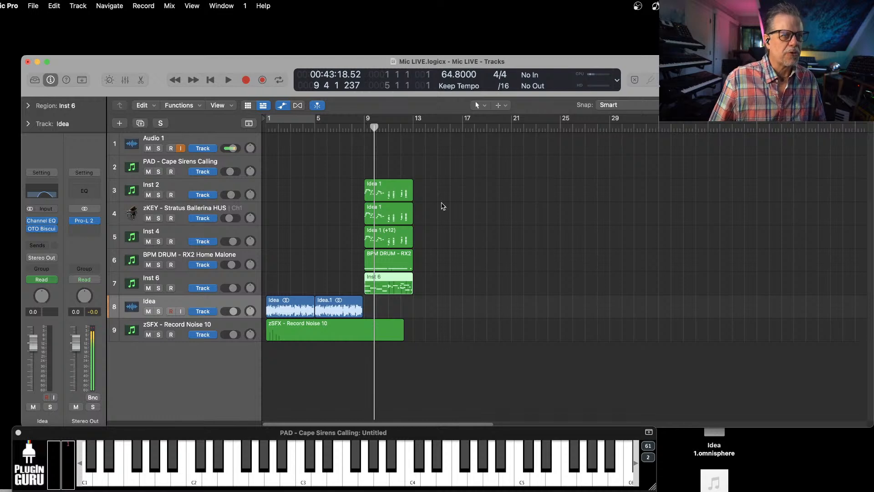
Step: Insert BABY Audio's Super VHS after OTO Biscuit on the Idea track and close its window
left_click(56, 235)
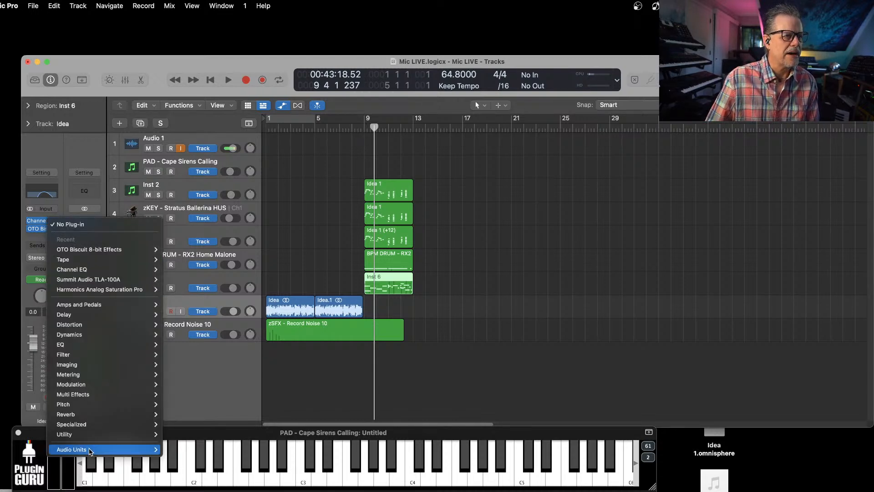
mouse_move(91, 450)
mouse_move(186, 372)
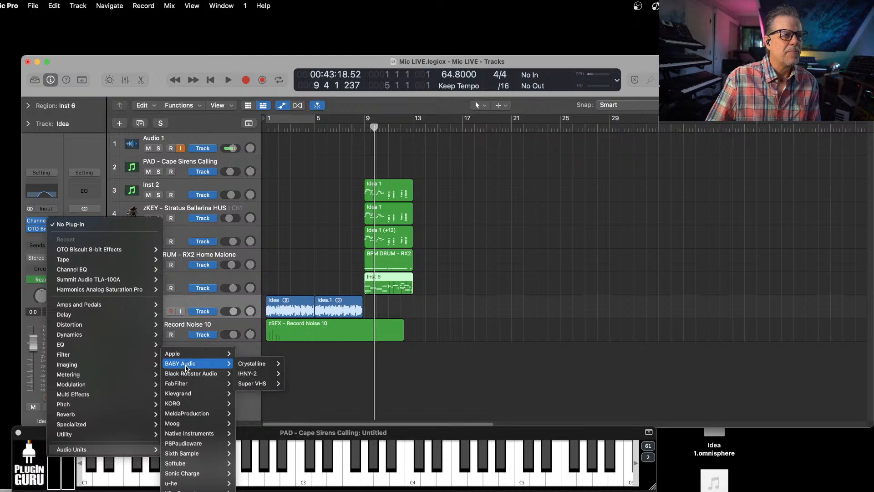
mouse_move(257, 389)
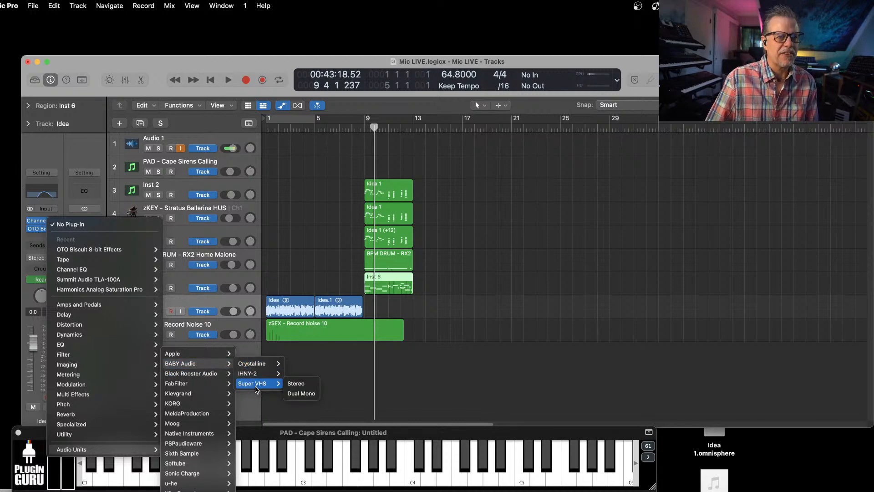
left_click(257, 389)
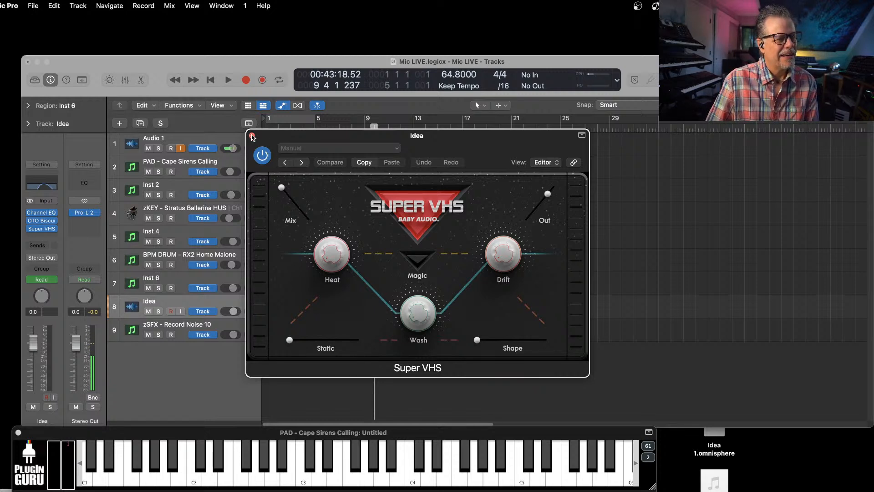
left_click(252, 136)
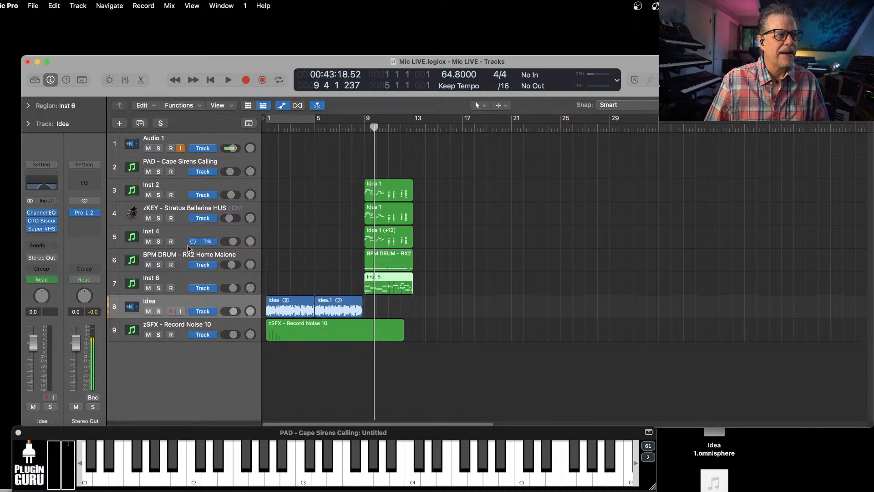
Step: Audition the Inst 2 and zKEY - Stratus Ballerina HUS sounds, and play the arrangement from bar 9
left_click(194, 210)
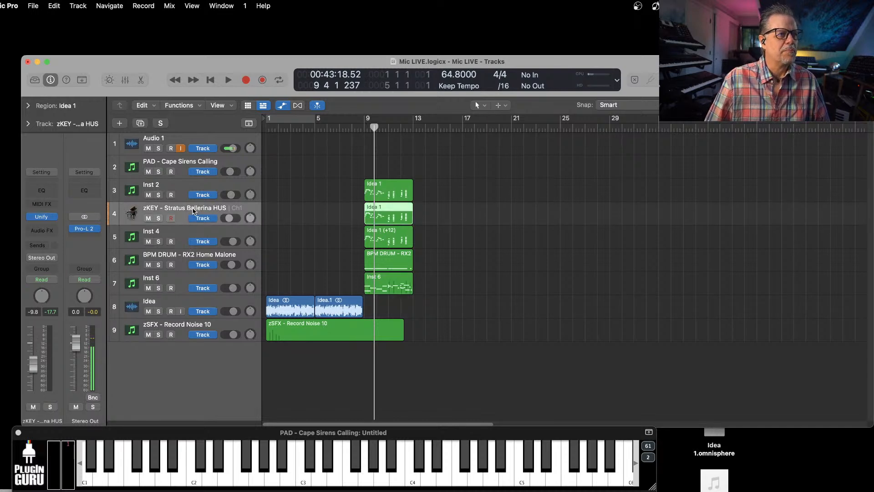
left_click(183, 186)
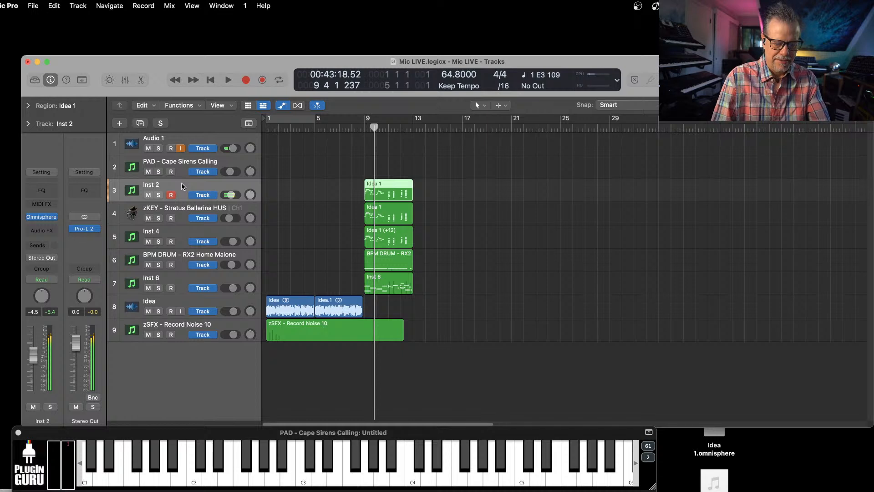
key("Down")
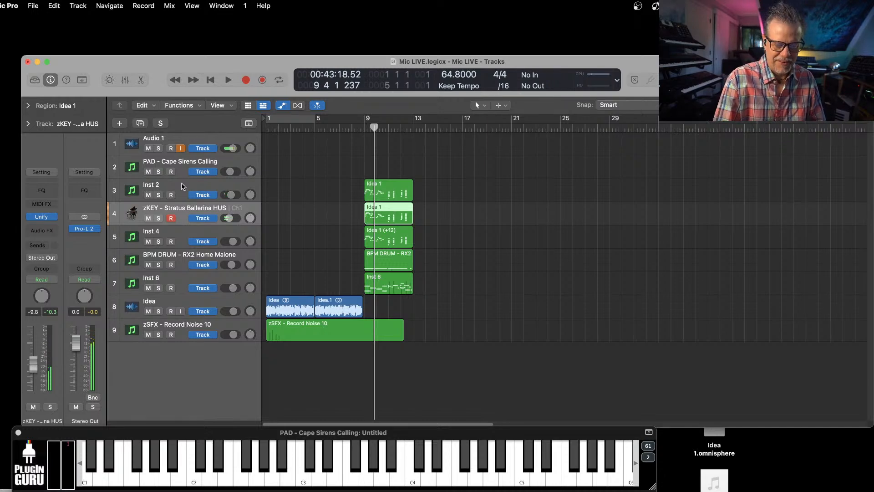
key("space")
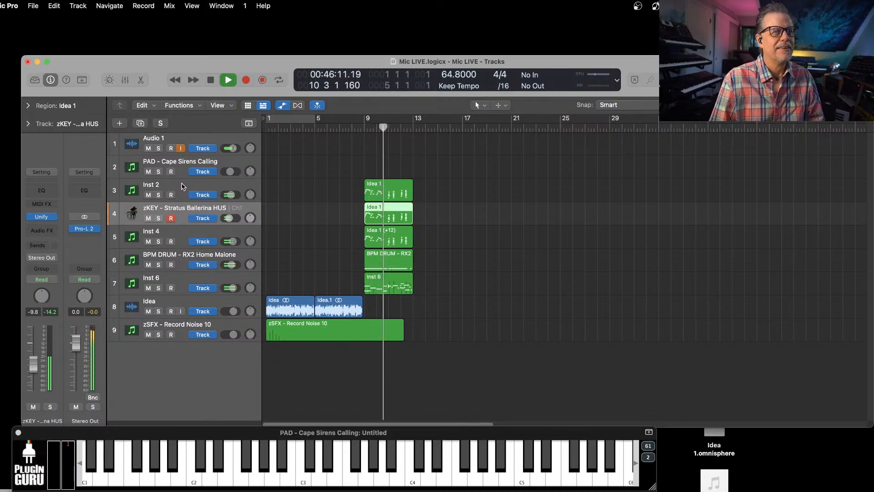
key("space")
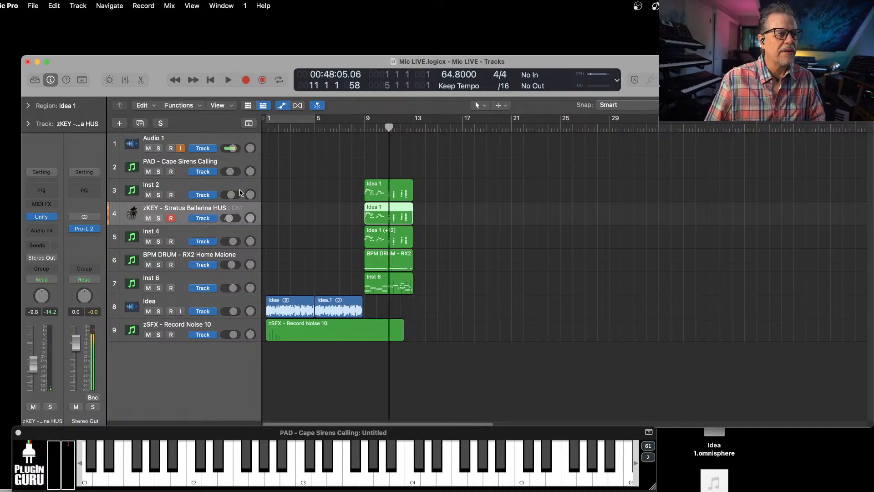
Step: Add an empty software instrument track below the zSFX - Record Noise 10 track
left_click(55, 217)
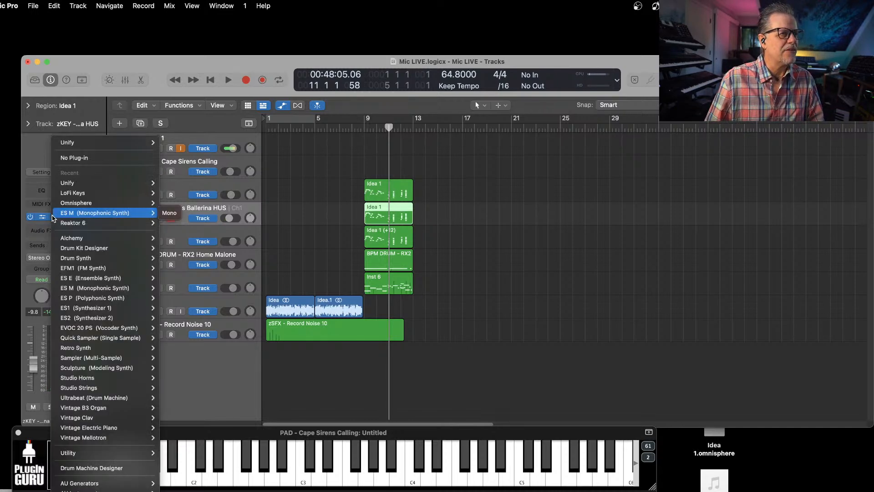
key("Escape")
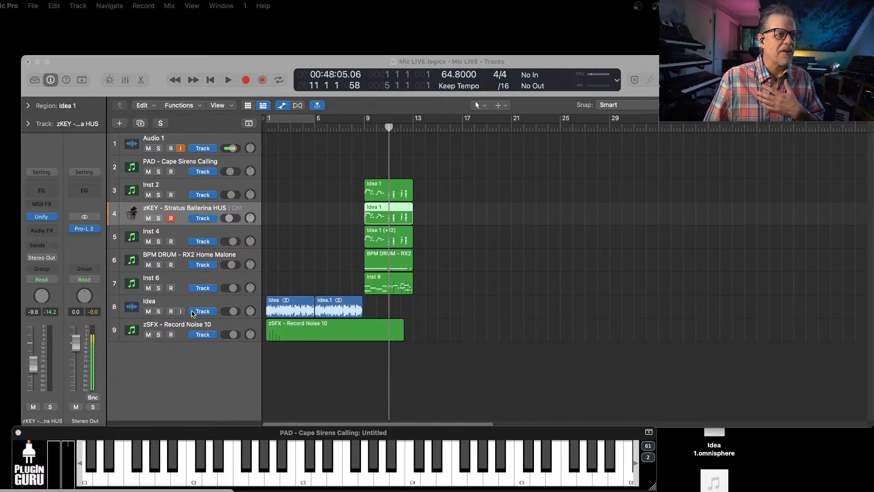
double_click(182, 382)
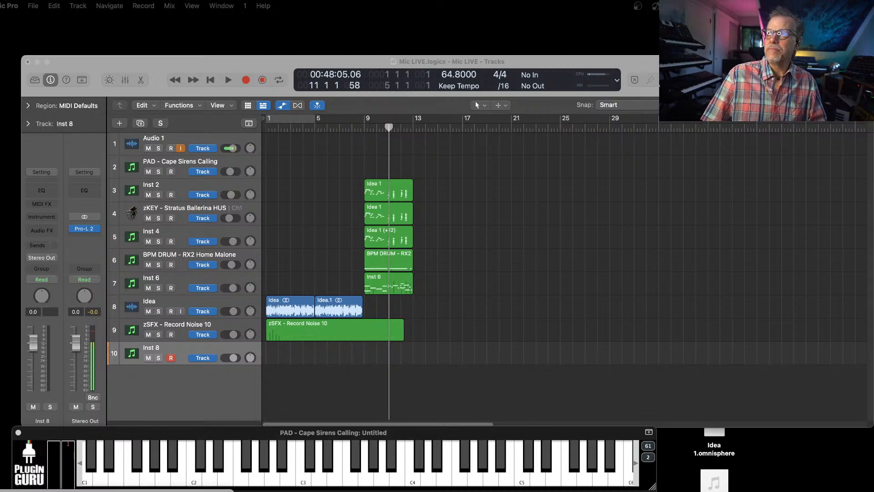
Step: Switch to Chrome and bring up the Karanyi Sounds Lofi Keys pre-order page
left_click_drag(873, 150, 478, 42)
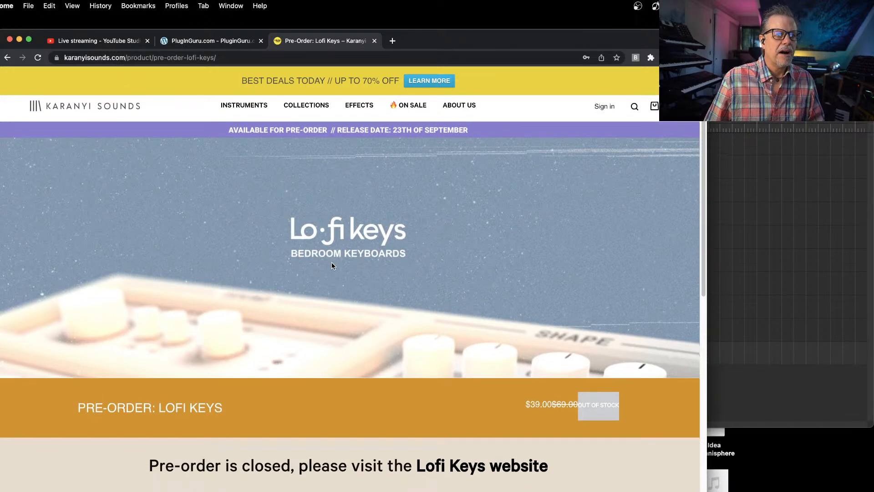
Step: Find the released Lofi Keys product page on the Karanyi Sounds site and look through its description
scroll(332, 261, "down", 2)
scroll(331, 261, "up", 2)
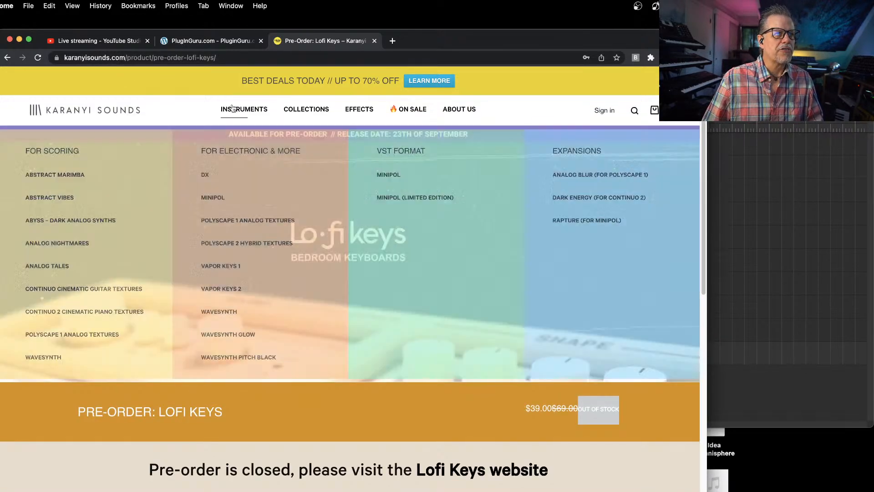
left_click(244, 109)
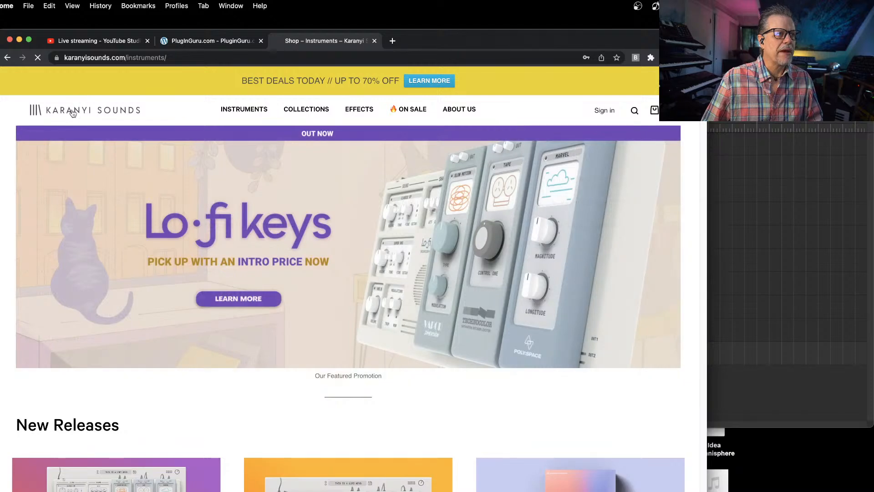
left_click(73, 113)
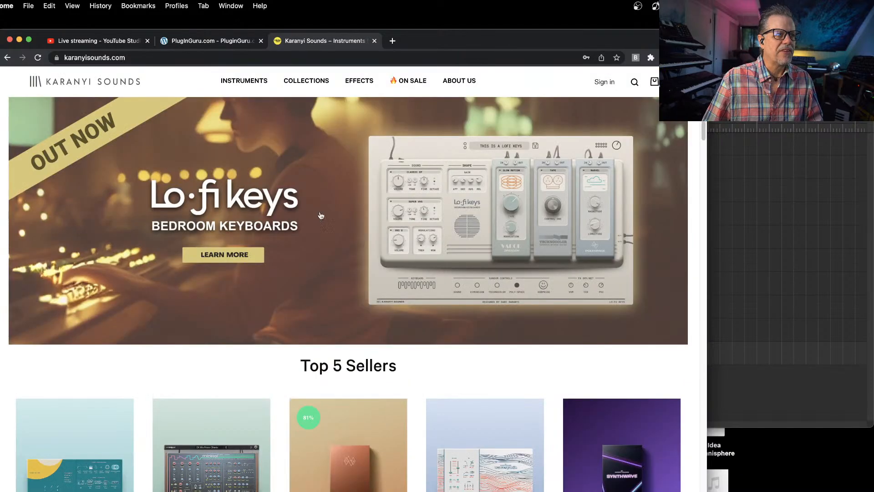
left_click(240, 256)
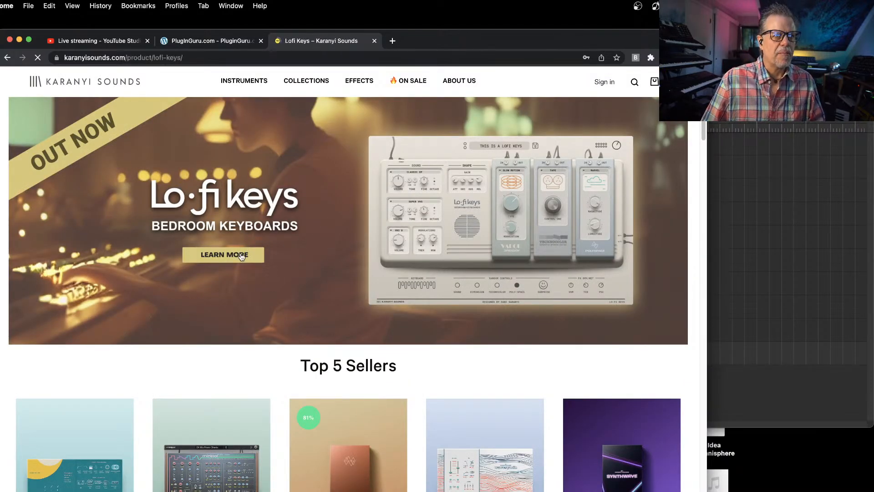
scroll(402, 241, "down", 20)
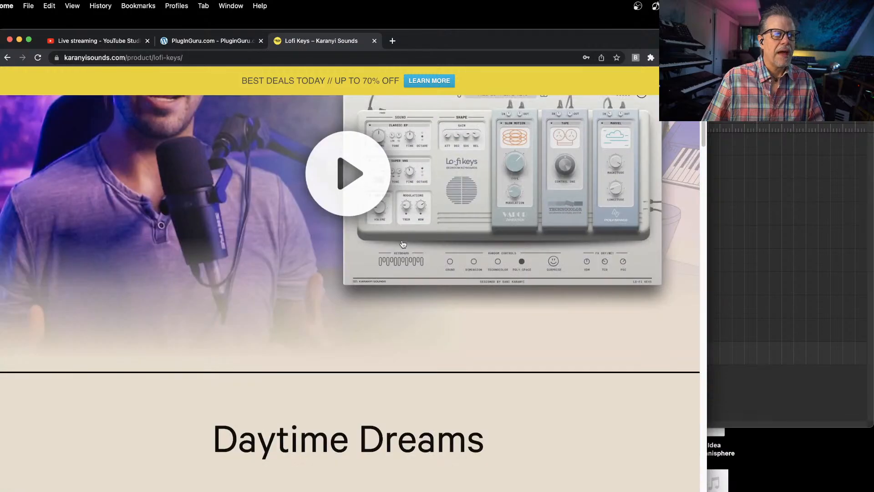
scroll(403, 243, "down", 7)
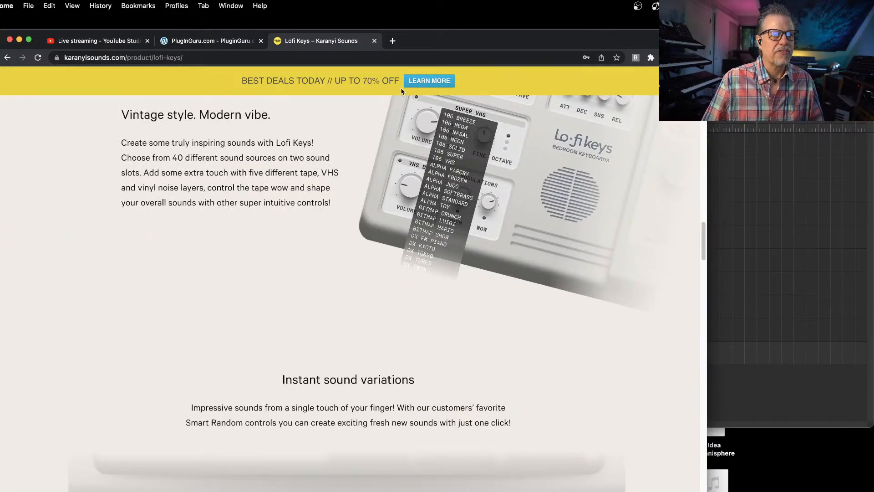
Step: Switch back to Logic Pro and load the LoFi Keys instrument on the Inst 8 track
left_click_drag(441, 41, 873, 41)
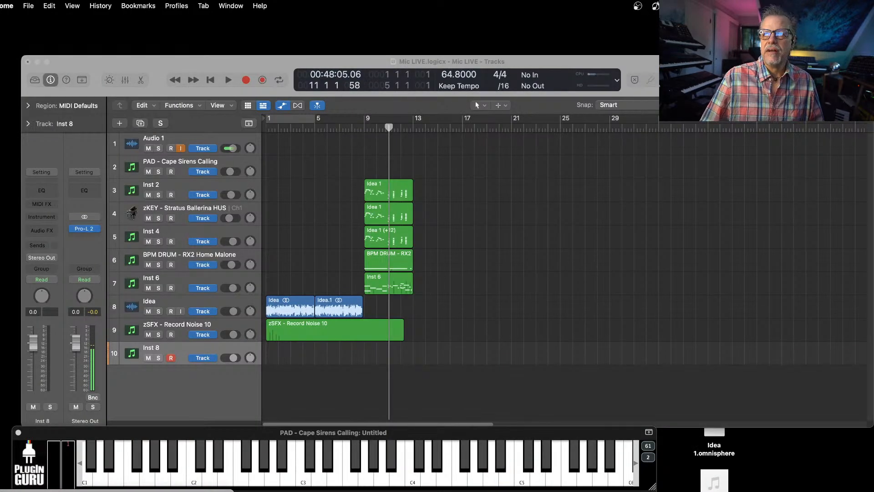
left_click(42, 216)
left_click(42, 216)
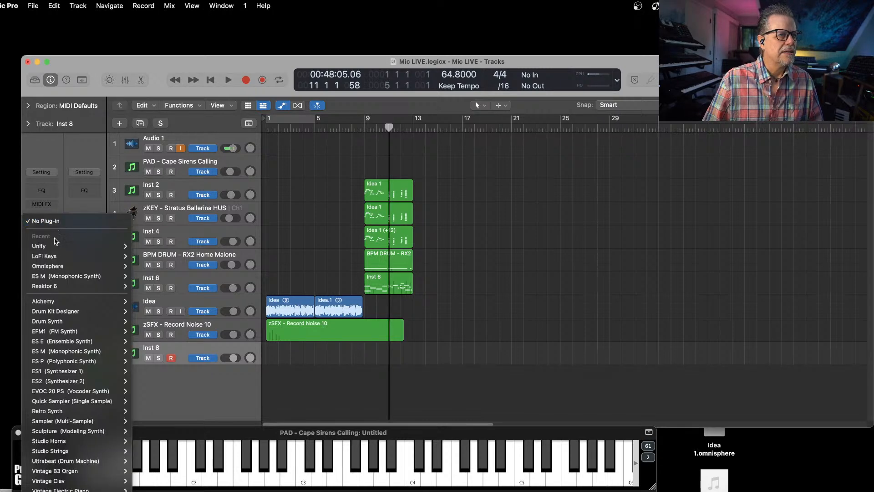
left_click(58, 257)
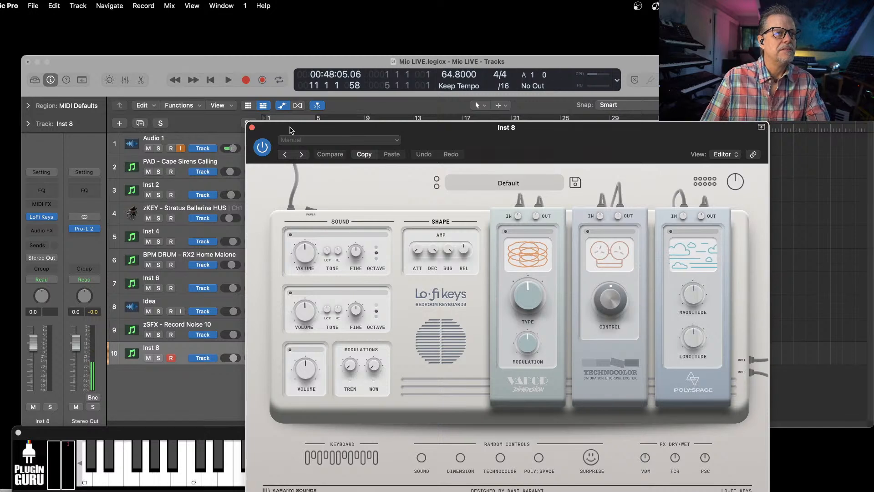
left_click_drag(296, 132, 381, 116)
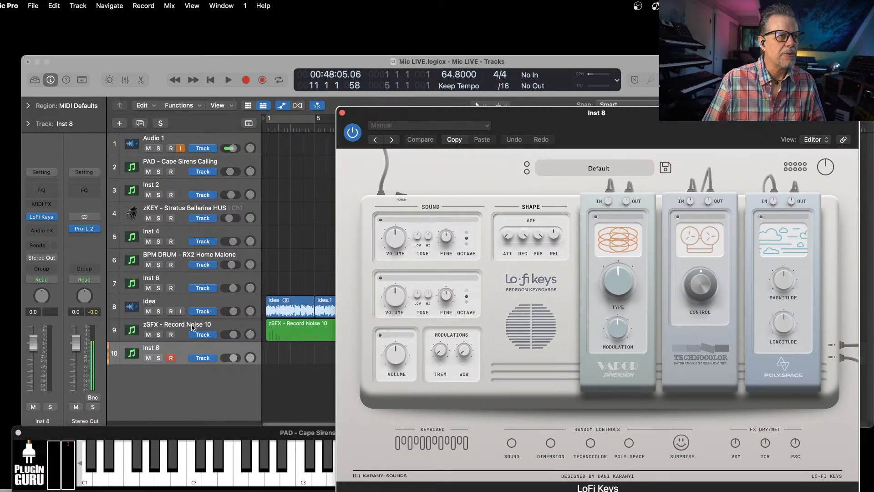
Step: Load the 01 LOFI DREAMIN_ PIANO preset, raise its vinyl noise volume, and view the source list of the second sound slot
left_click(526, 173)
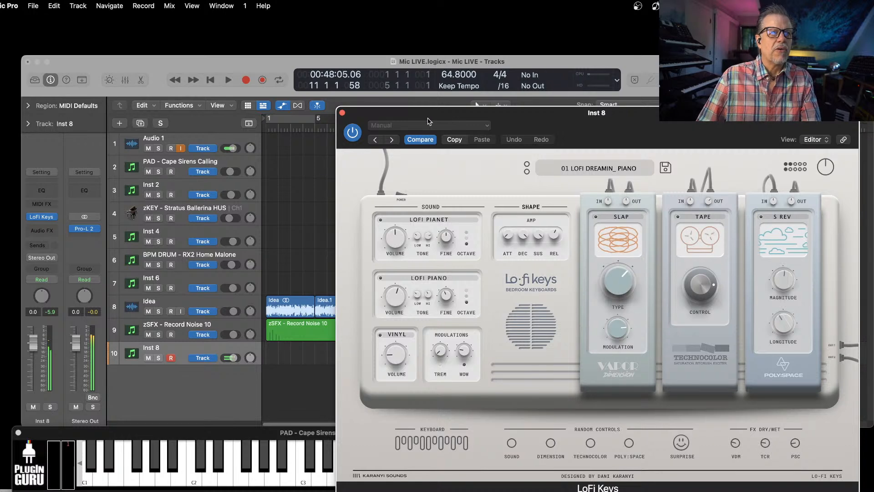
left_click_drag(572, 133, 280, 86)
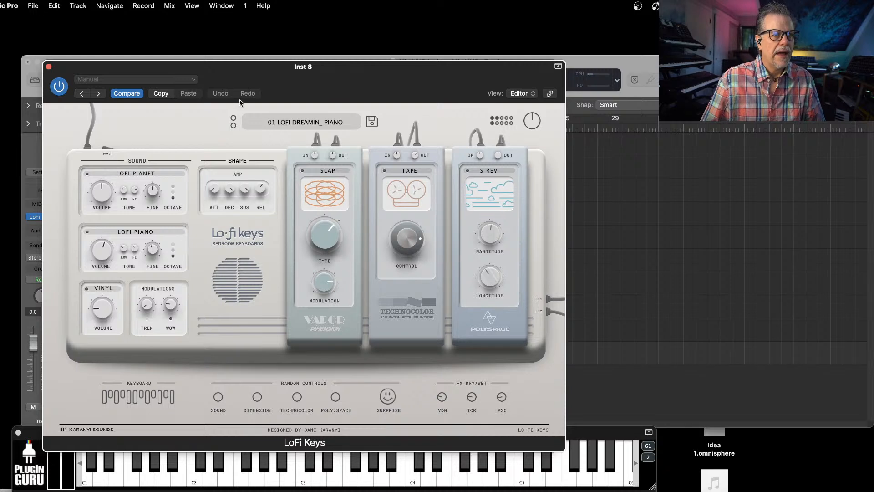
left_click_drag(103, 309, 135, 285)
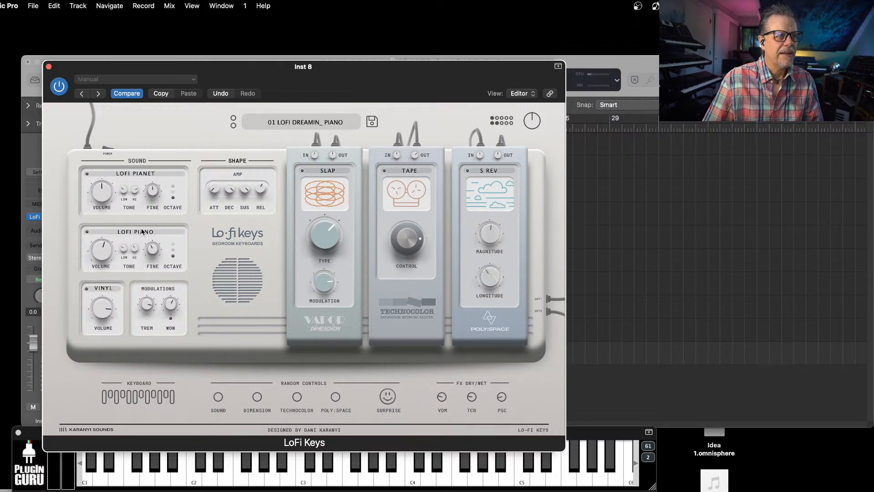
left_click(127, 233)
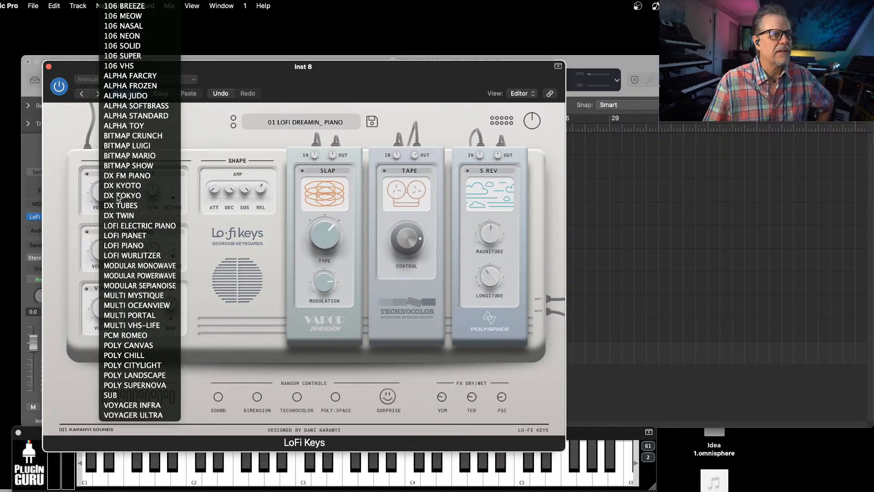
left_click(207, 160)
Step: Audition the VHS FALLEN preset and the VHS GLOOMY PAD preset in LoFi Keys
left_click(305, 122)
scroll(292, 214, "down", 10)
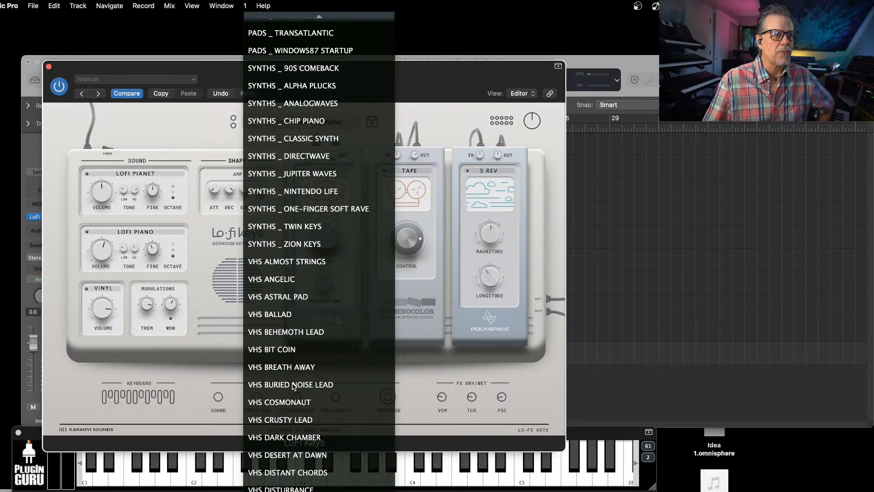
scroll(293, 387, "down", 5)
left_click(279, 302)
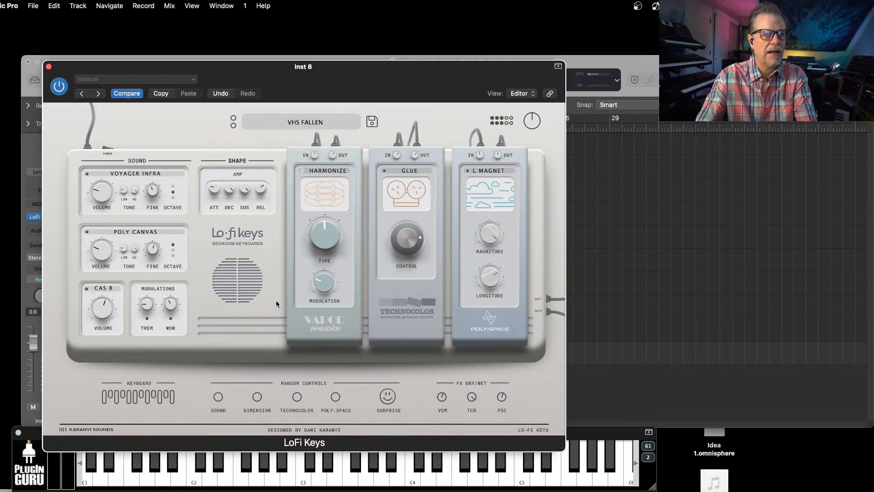
left_click(234, 126)
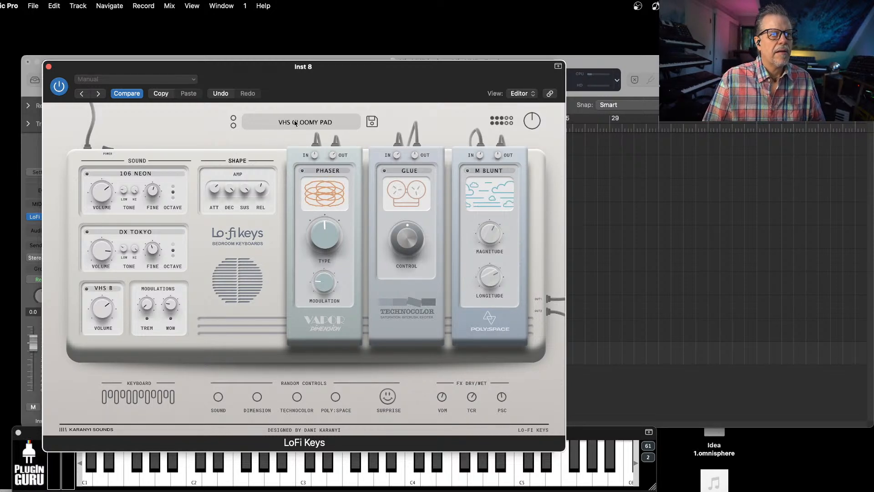
Step: Load the KEYS _ CLASSIC STUDIO EP preset and change its noise layer to VHS B
left_click(275, 124)
scroll(277, 199, "up", 10)
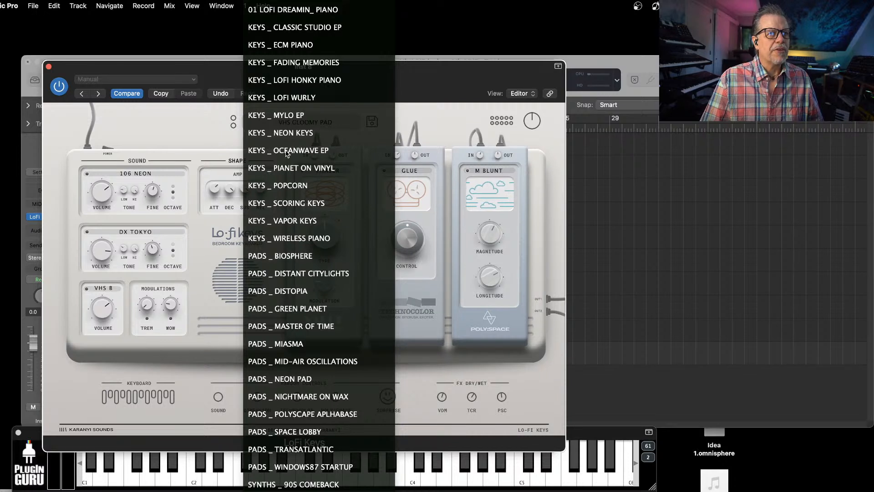
left_click(303, 26)
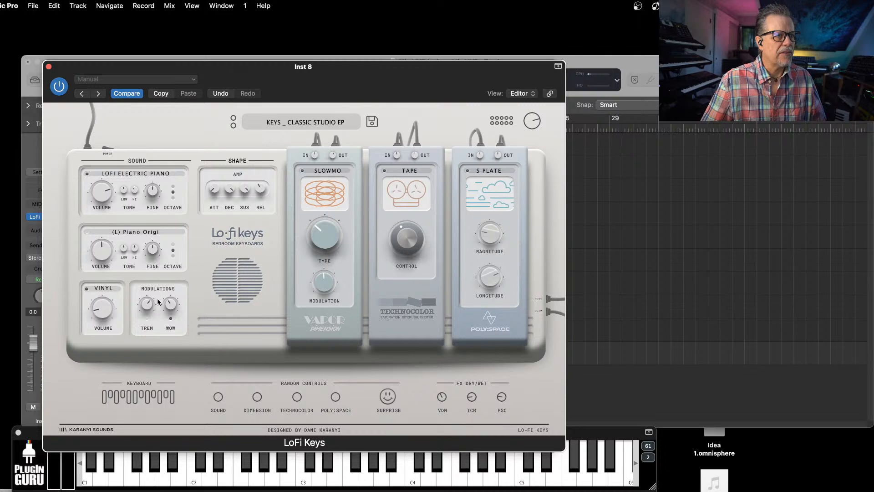
left_click(111, 288)
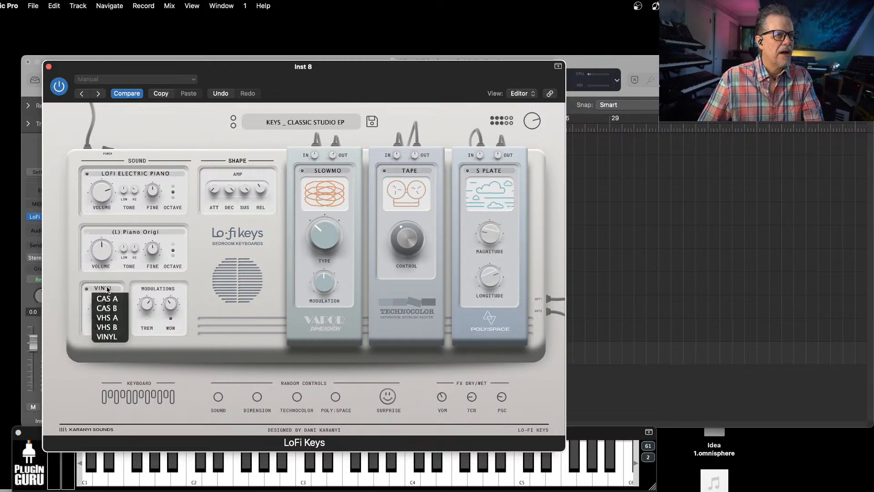
left_click(110, 327)
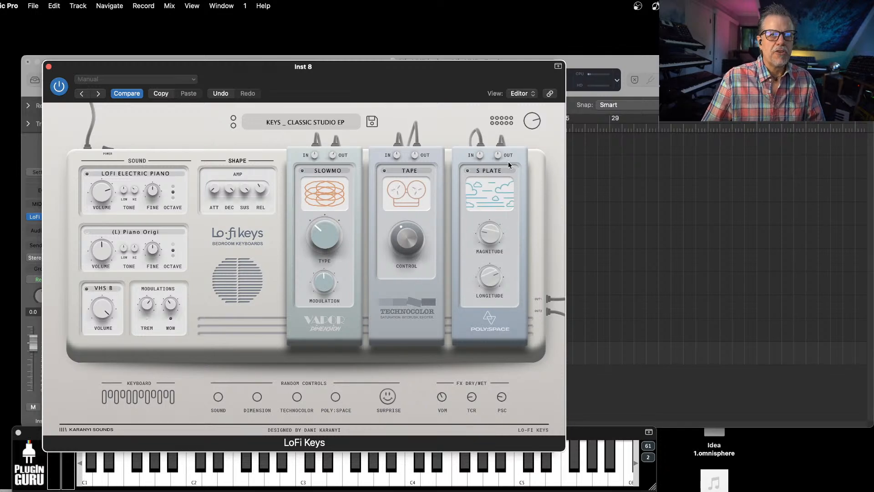
Step: Set the Vapor Dimension effect to ORION, compare it with the effect bypassed, and try different Type amounts
left_click(325, 205)
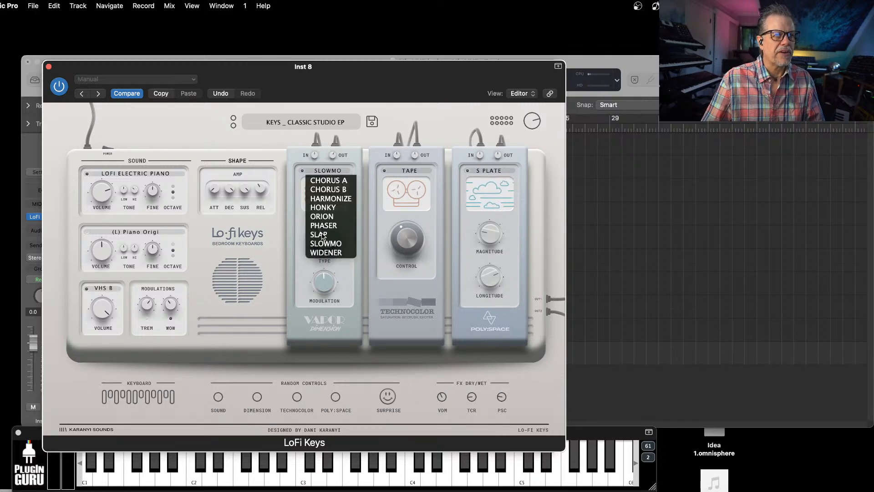
left_click(329, 216)
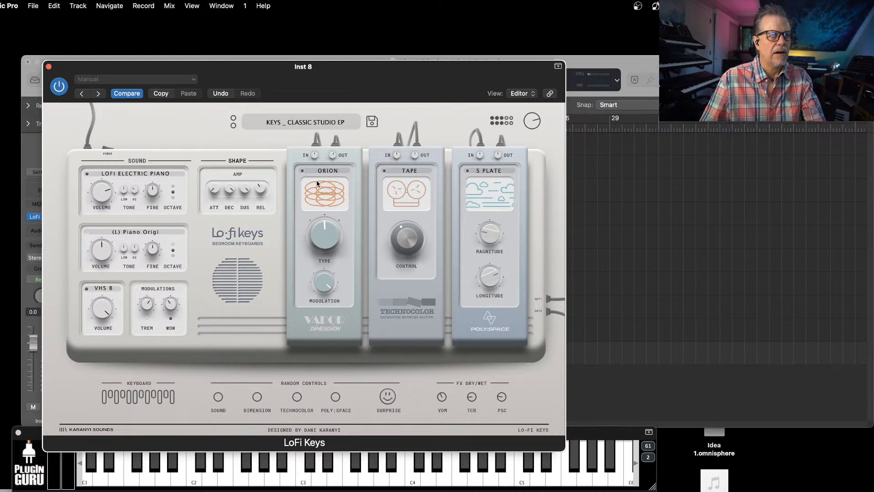
left_click(302, 171)
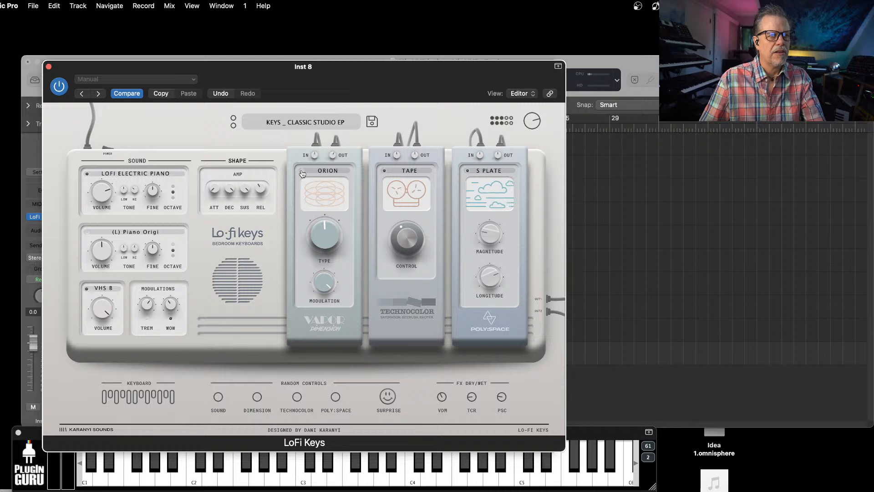
left_click(302, 172)
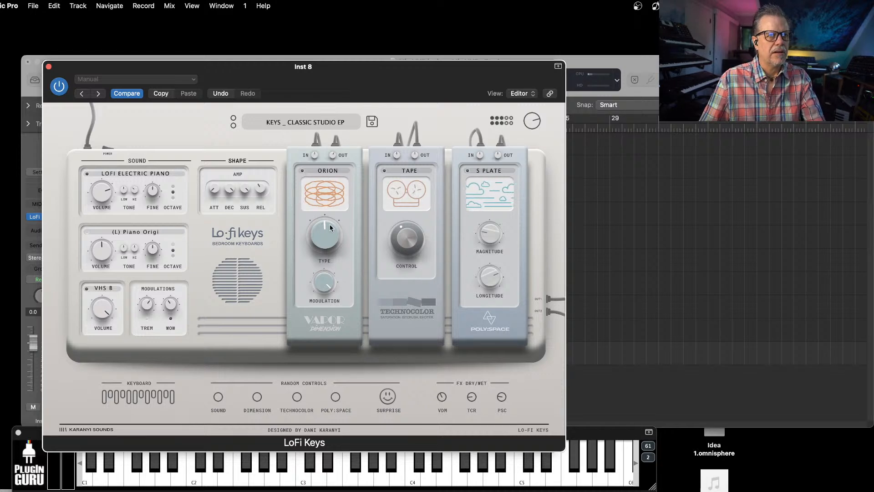
left_click_drag(330, 225, 336, 193)
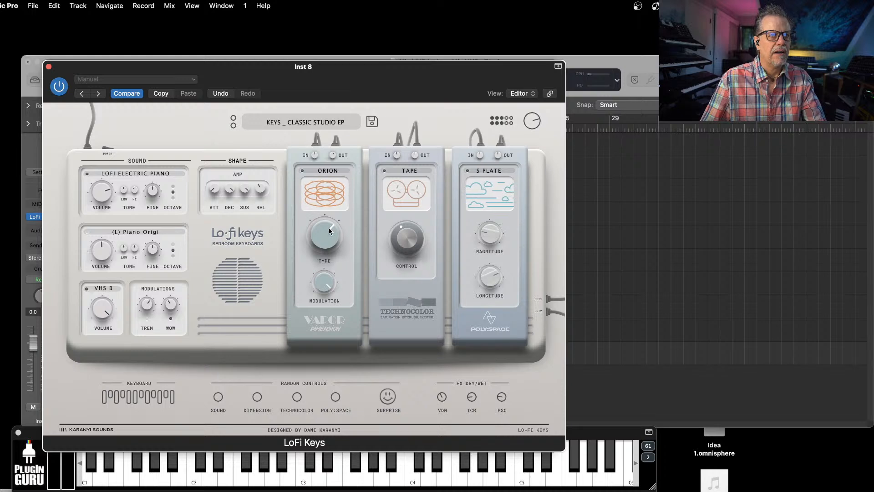
left_click_drag(329, 227, 329, 253)
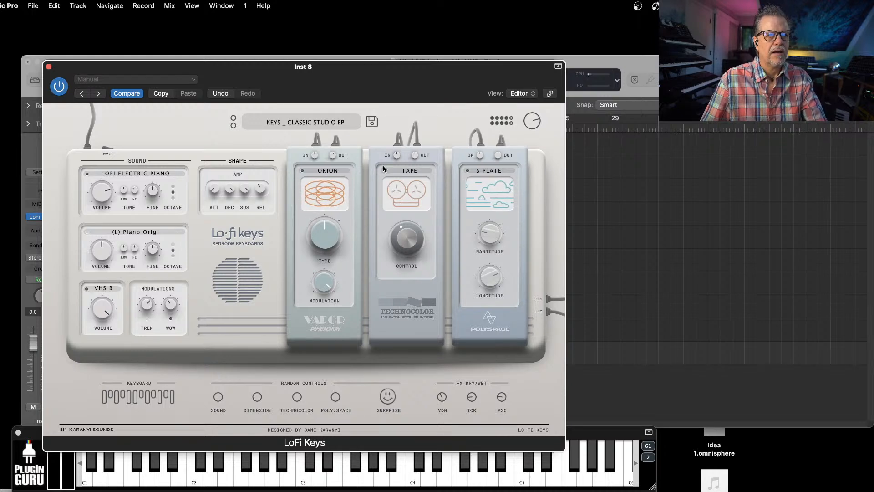
Step: Set the Technocolor effect to RADIO and the Polyspace effect to L MARVEL with a raised magnitude
left_click(391, 187)
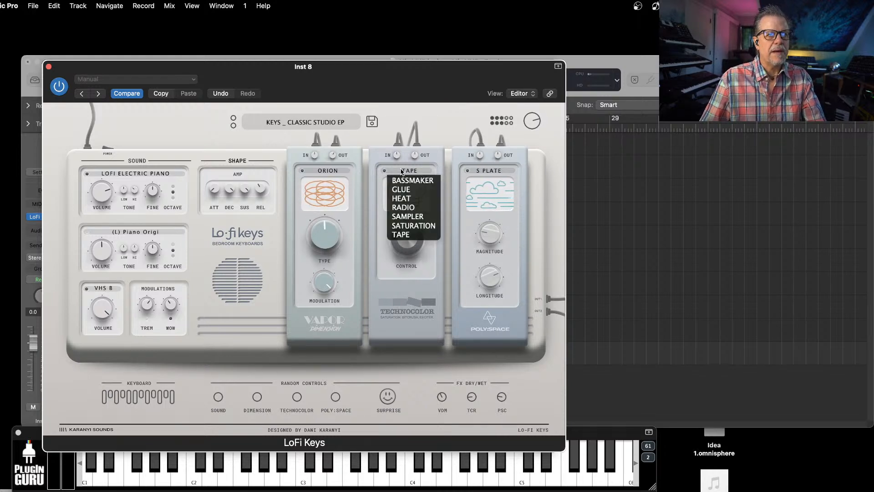
left_click(403, 207)
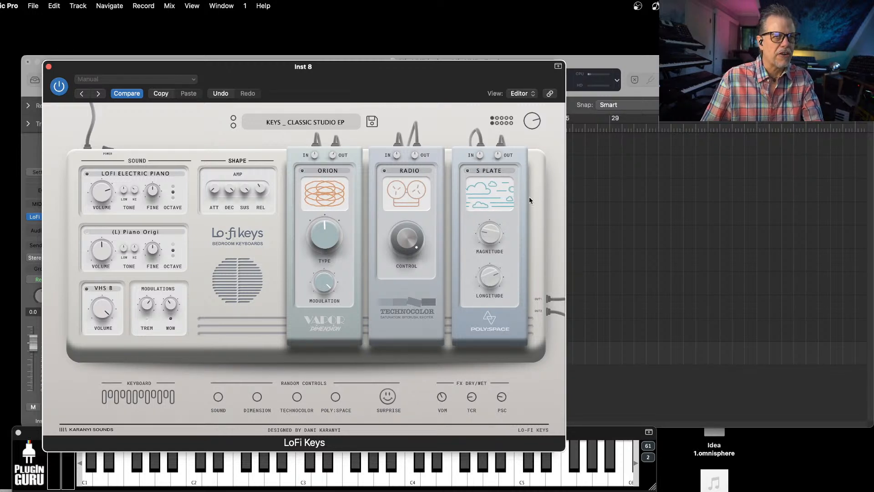
left_click(493, 172)
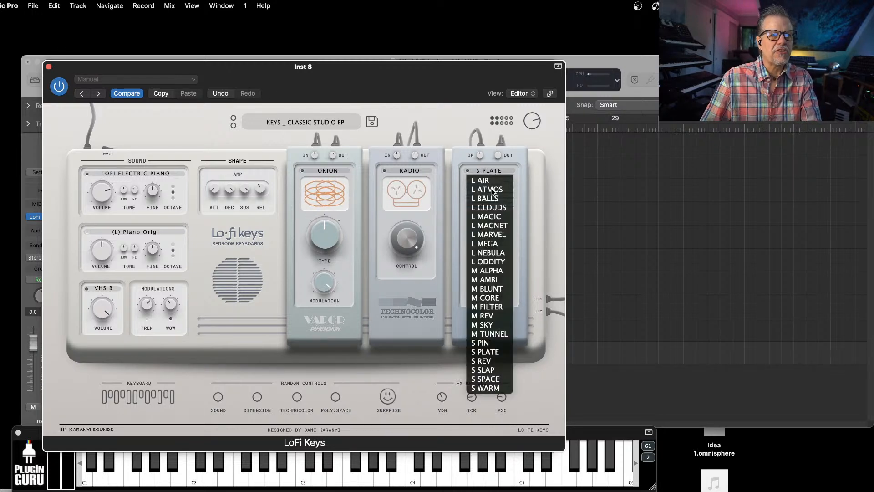
left_click(495, 235)
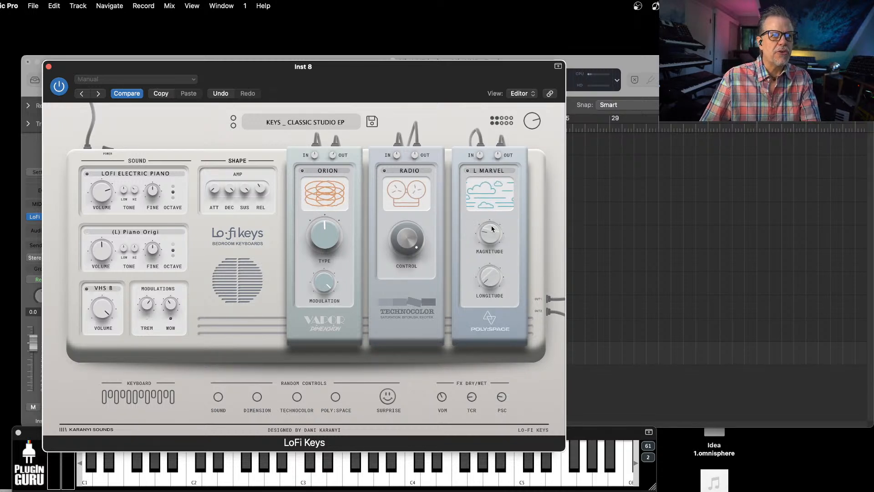
left_click_drag(491, 229, 504, 143)
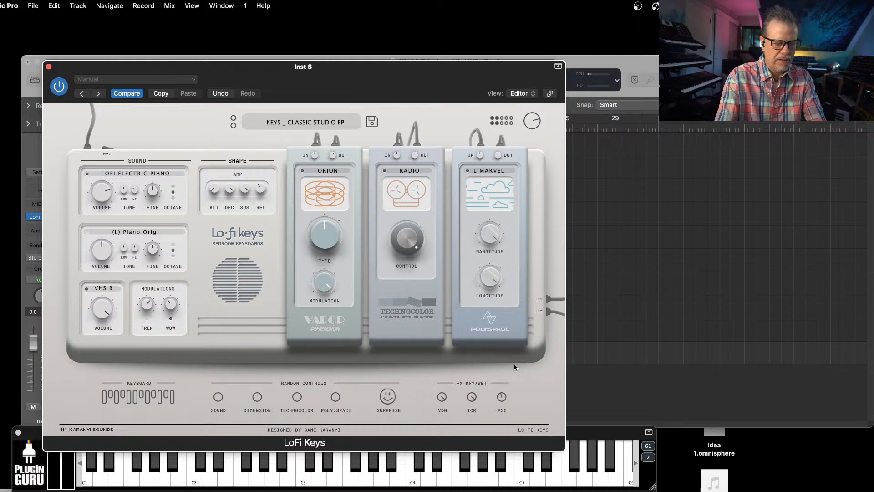
Step: Audition the KEYS _ ECM PIANO and KEYS _ FADING MEMORIES presets, and load KEYS _ LOFI HONKY PIANO
left_click(233, 127)
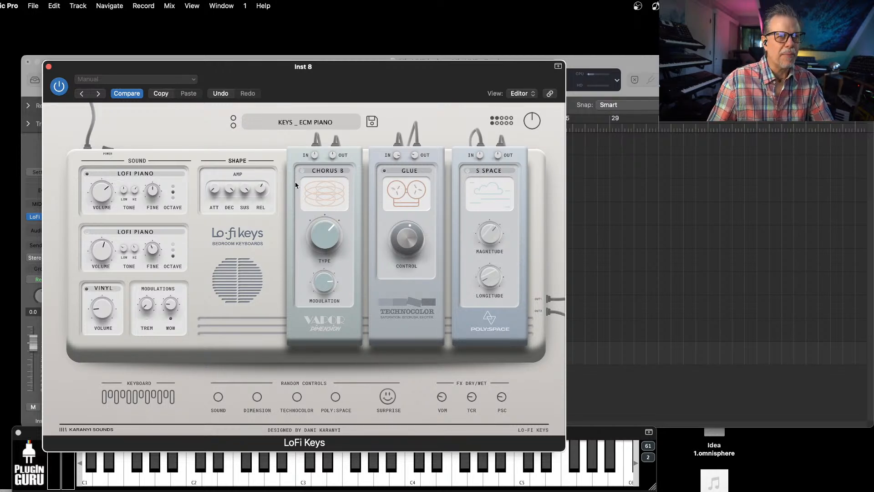
left_click(233, 126)
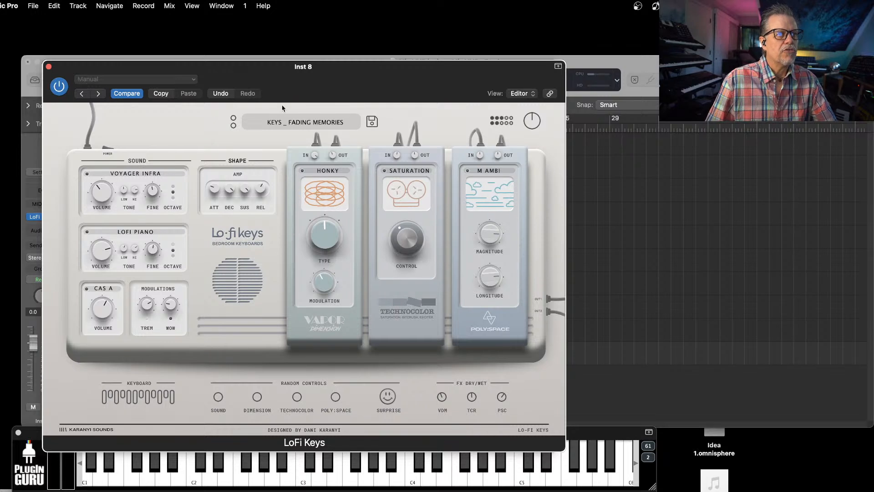
left_click(234, 125)
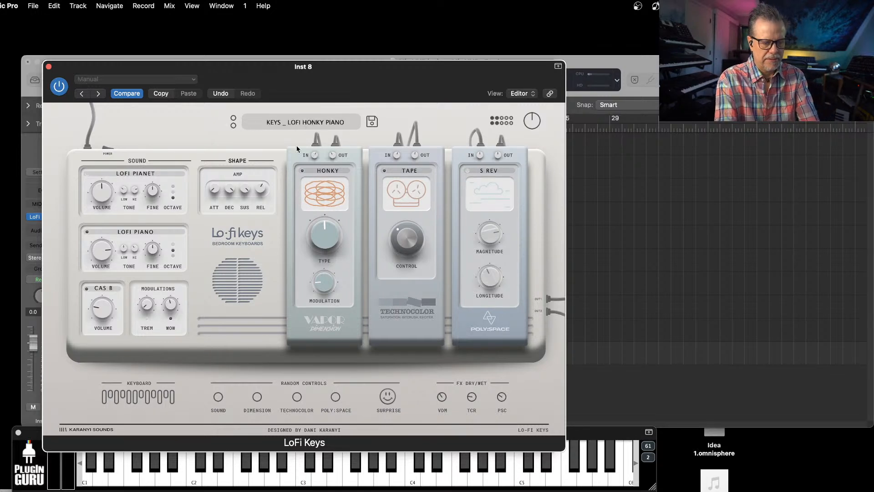
Step: Audition the pad presets PADS _ DISTOPIA, PADS _ GREEN PLANET, PADS _ MASTER OF TIME and PADS _ MIASMA in LoFi Keys
left_click(297, 125)
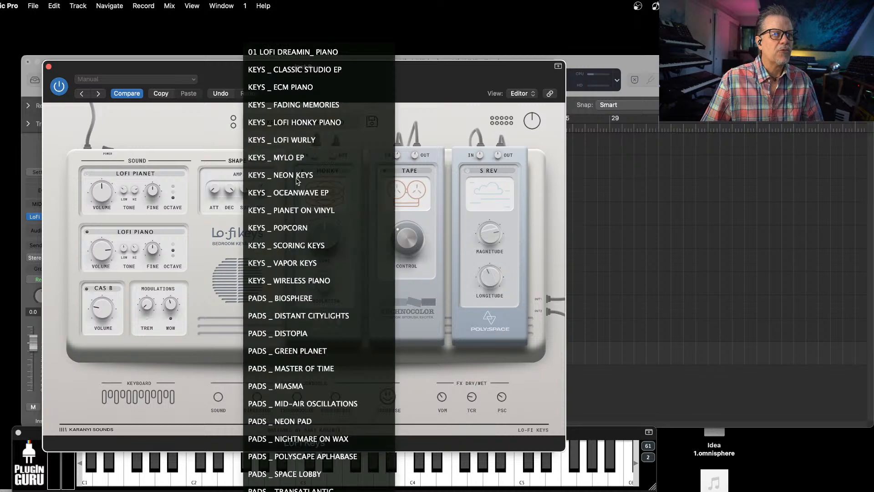
left_click(300, 334)
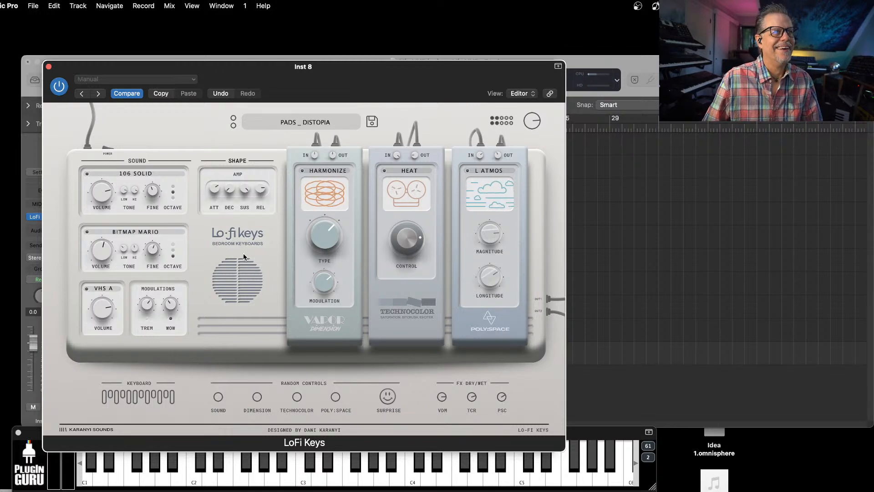
left_click(234, 126)
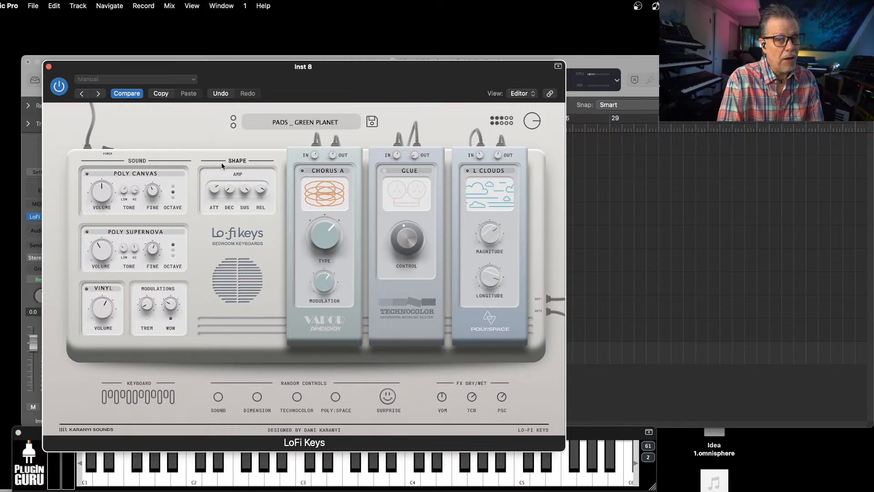
left_click(233, 125)
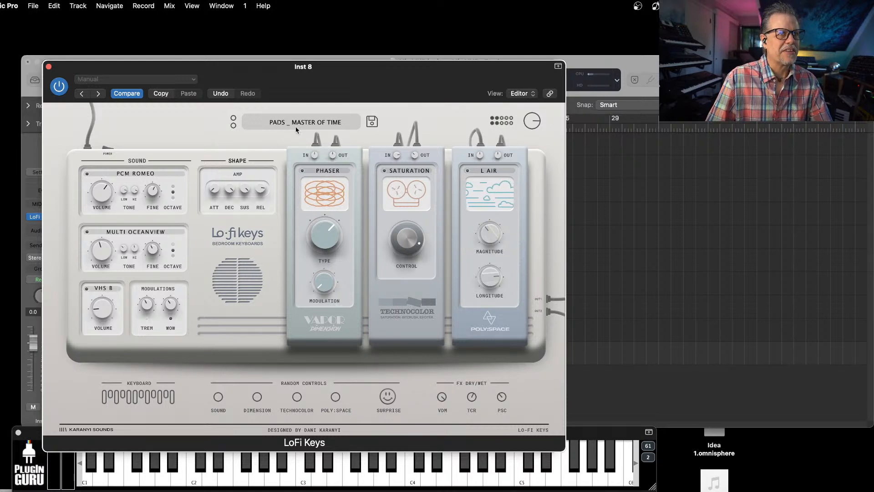
left_click(233, 126)
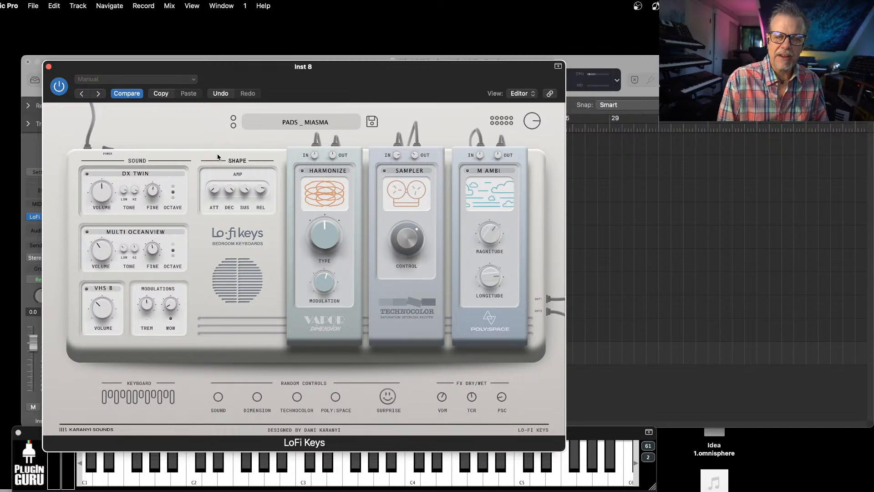
Step: Close the LoFi Keys window, select the Lofi Keys product page's full web address in Chrome, and hide the browser
left_click(49, 66)
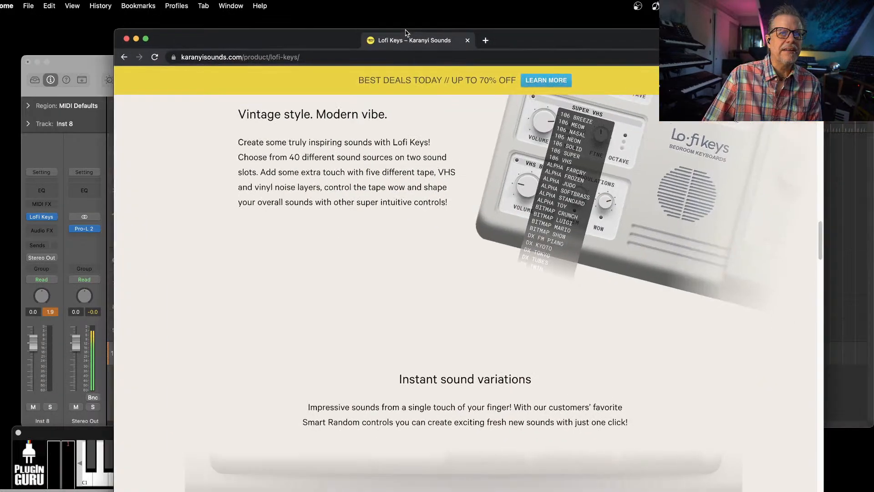
left_click_drag(406, 30, 340, 35)
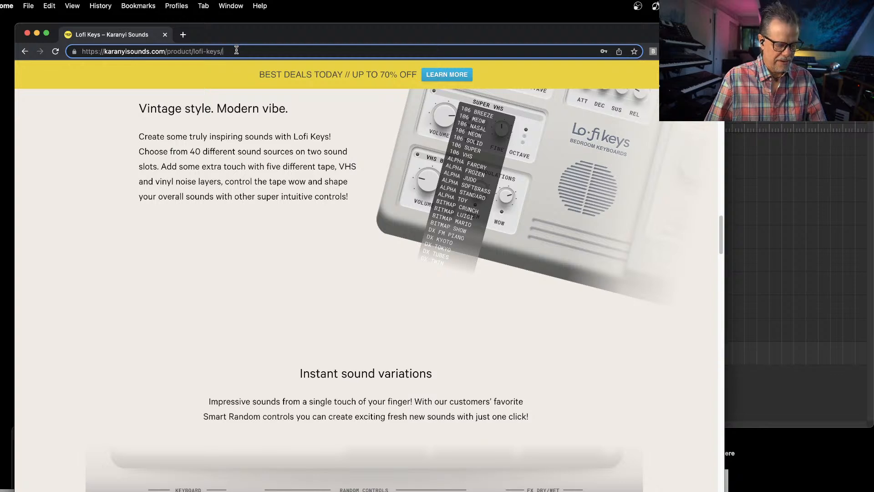
key("super+a")
key("super+h")
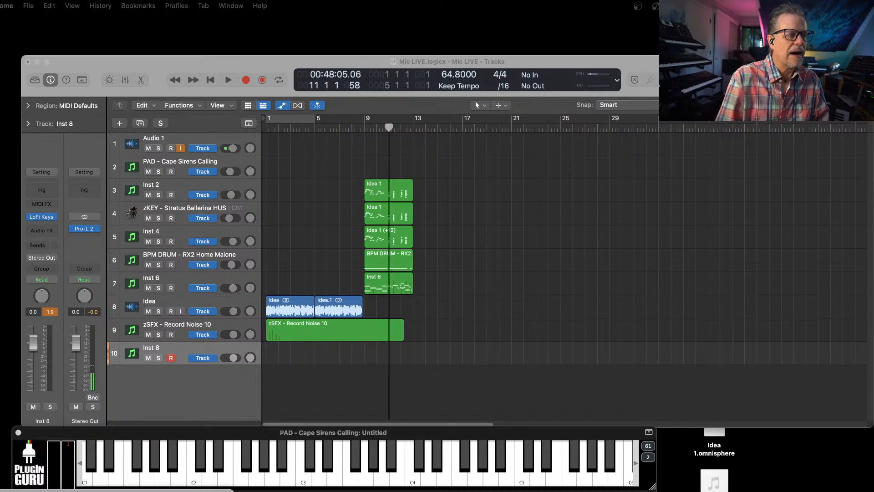
Step: Reopen the LoFi Keys instrument on the Inst 8 track for another look and close it
left_click(42, 217)
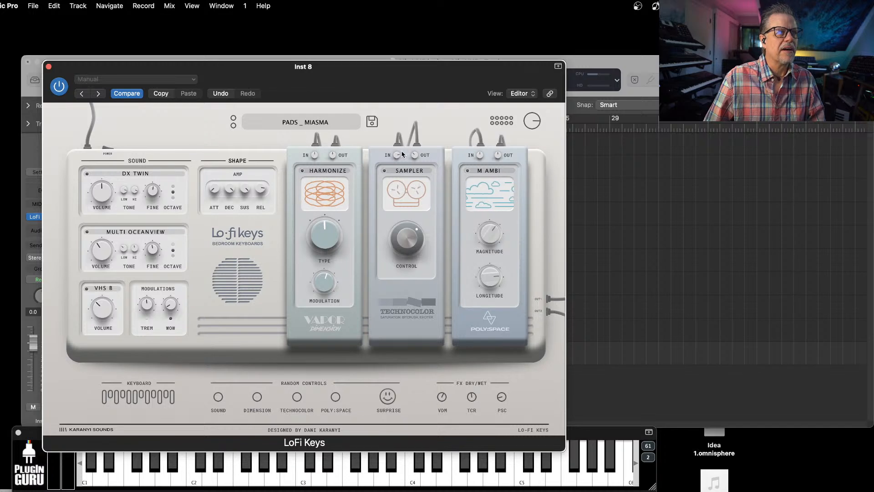
key("super+Tab")
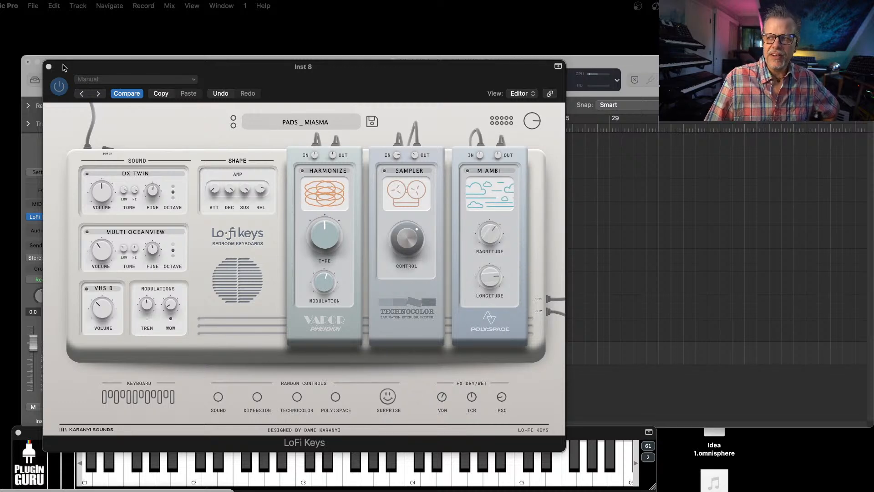
left_click(49, 67)
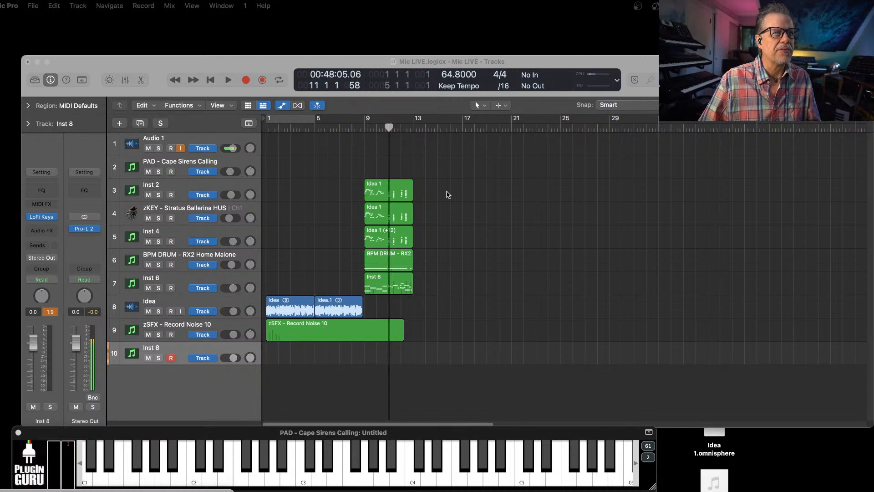
Step: Delete all regions and every track below Audio 1, and undo the last deletion to restore the PAD - Cape Sirens Calling track
left_click_drag(467, 211, 263, 394)
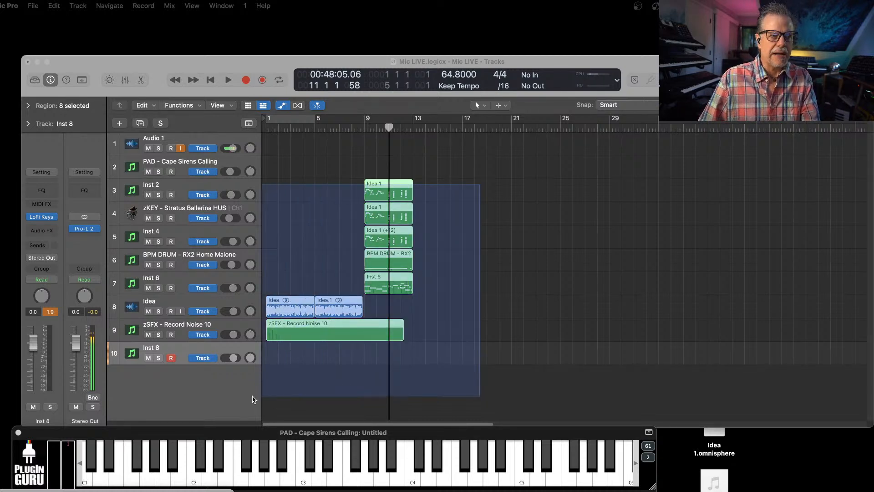
key("Delete")
left_click(185, 189)
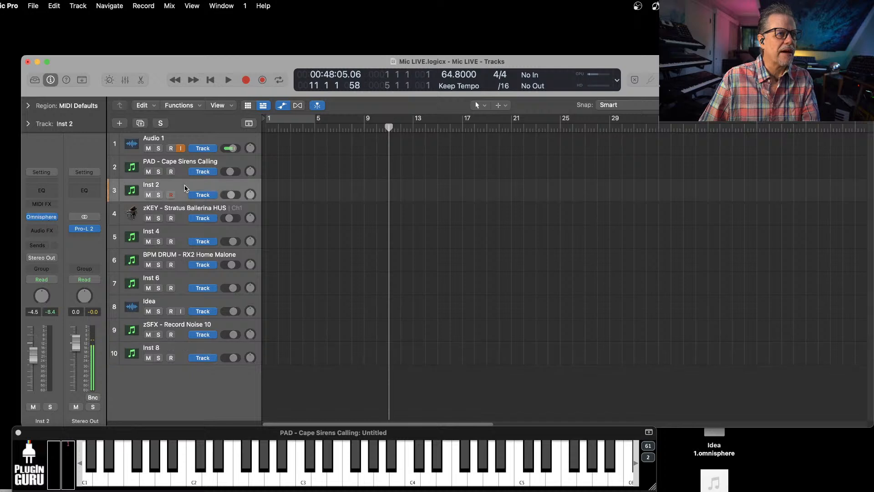
key("super+BackSpace")
key("super+BackSpace")
key("super+BackSpace")
key("super+BackSpace")
key("super+BackSpace")
key("super+BackSpace")
key("super+BackSpace")
key("super+BackSpace")
key("super+BackSpace")
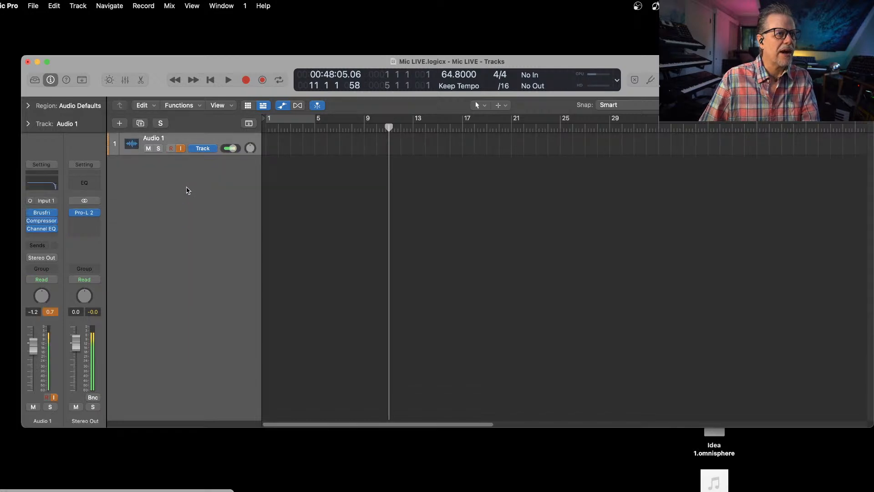
key("super+z")
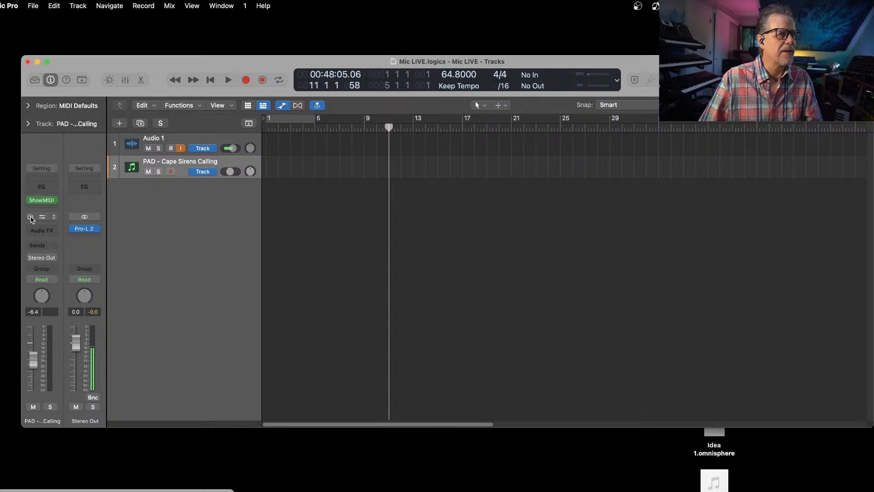
Step: Open the Unify instrument on the PAD - Cape Sirens Calling track and close the Event List window
left_click(42, 217)
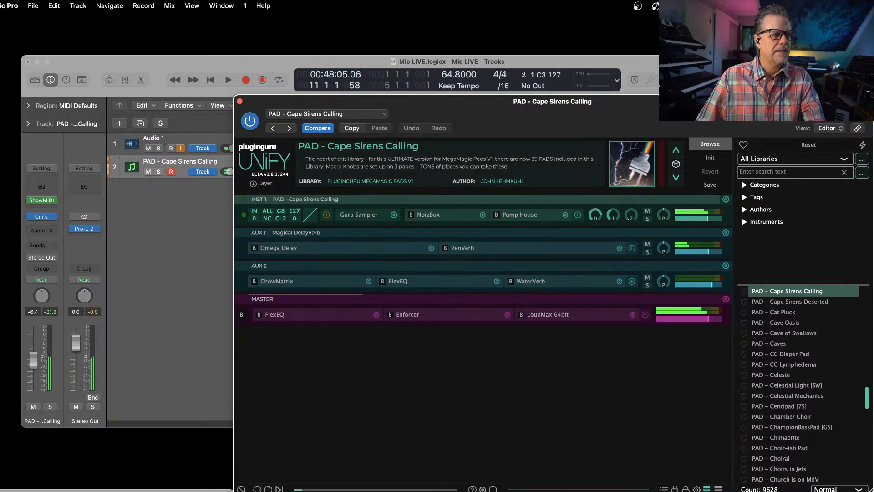
left_click_drag(200, 491, 220, 450)
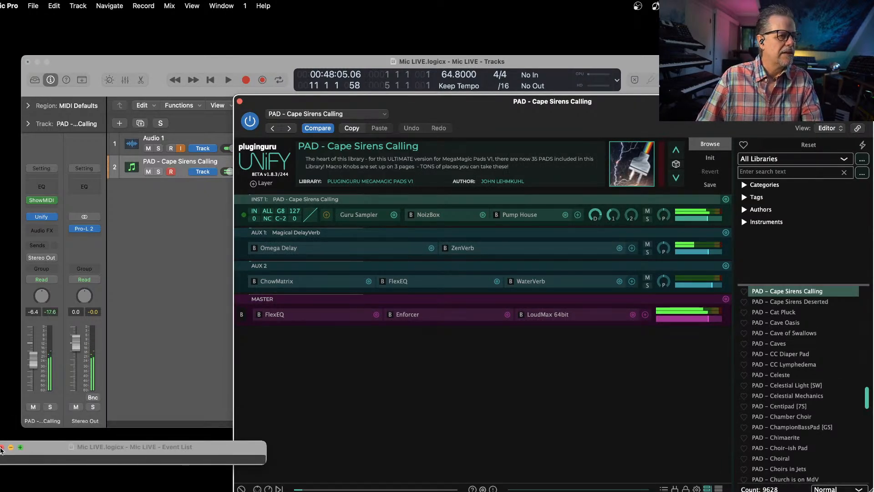
left_click(2, 448)
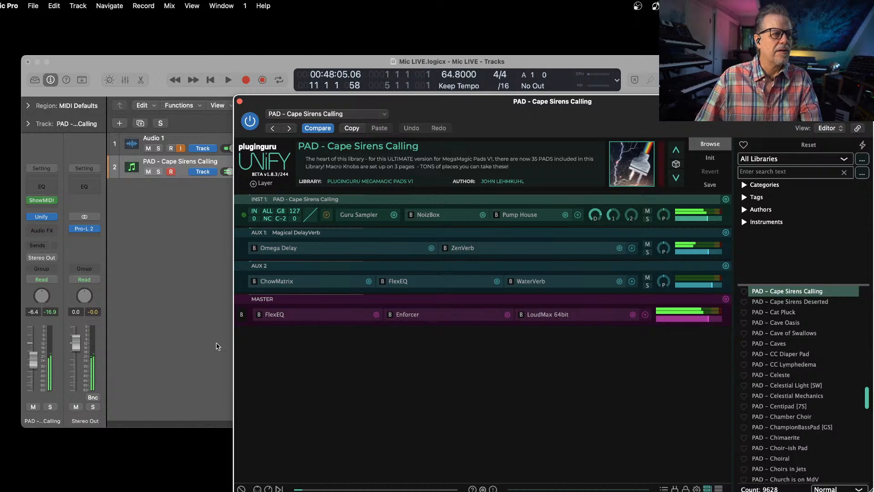
Step: Open the ShowMIDI keyboard of the pad track and arrange it below the Unify window
left_click(44, 201)
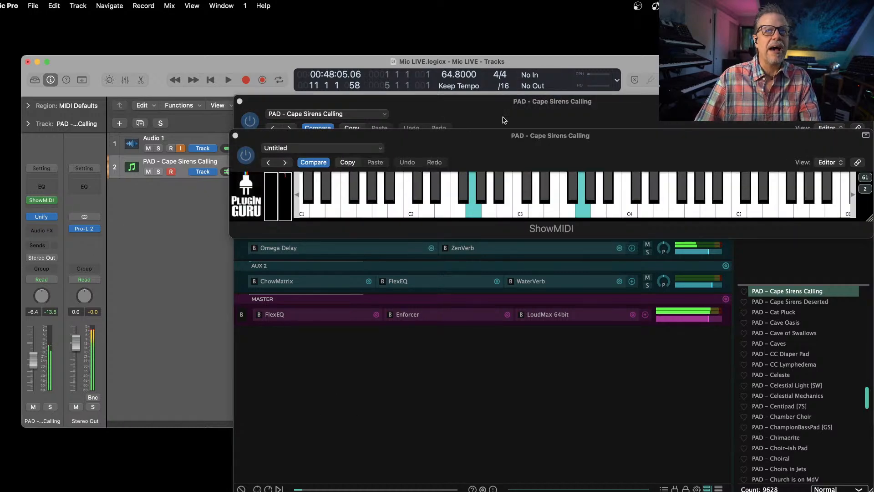
left_click_drag(592, 142, 440, 419)
left_click_drag(519, 114, 318, 46)
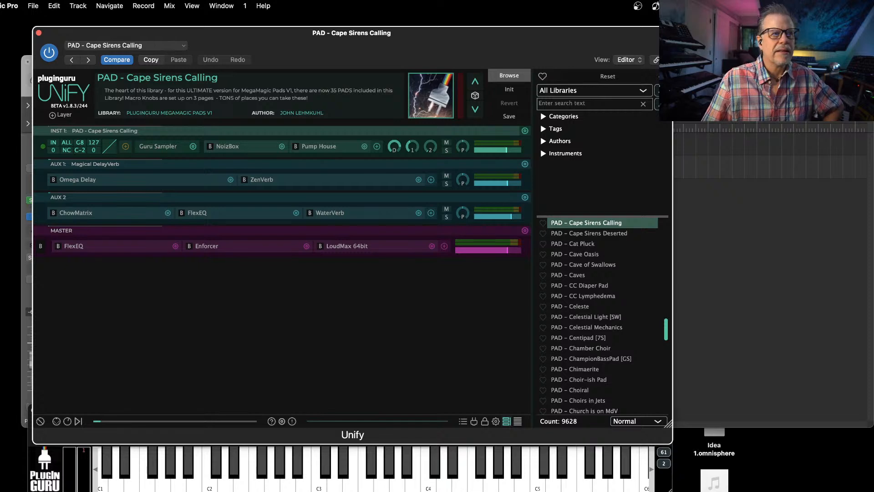
Step: Close the Tracks window and move the Idea 1 files on the desktop to the trash
left_click(26, 96)
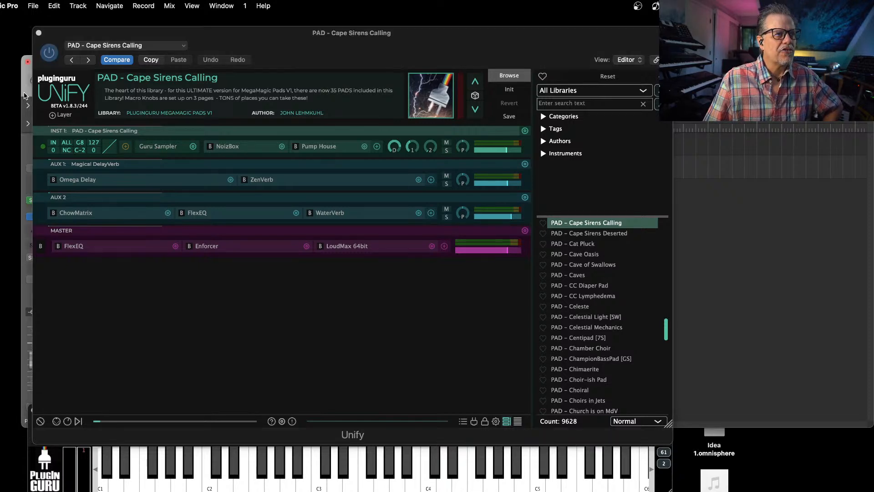
left_click(27, 62)
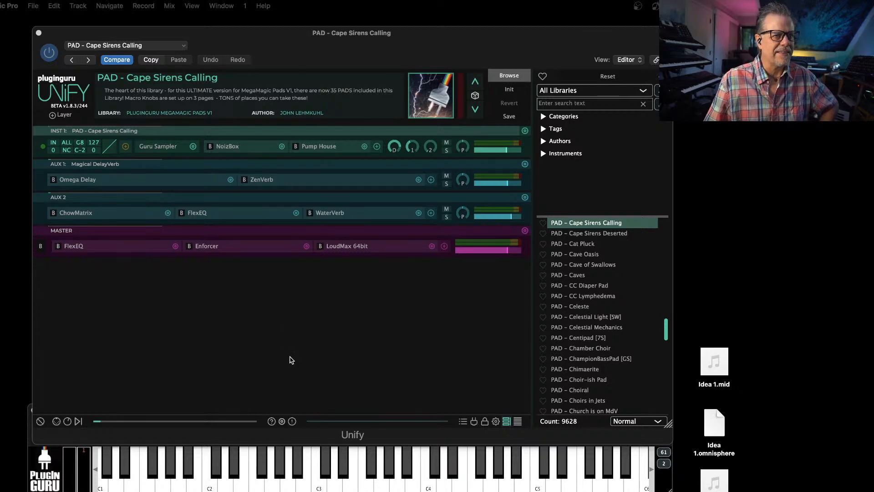
left_click(291, 360)
left_click_drag(774, 323, 851, 223)
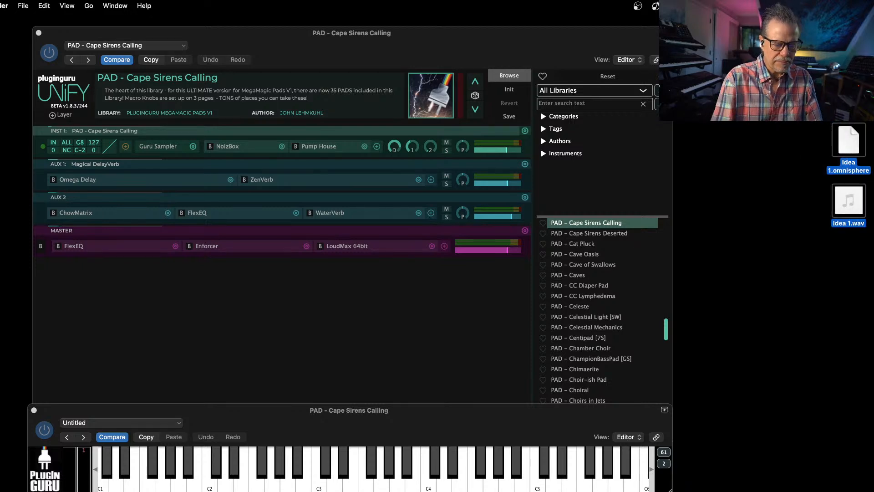
key("super+BackSpace")
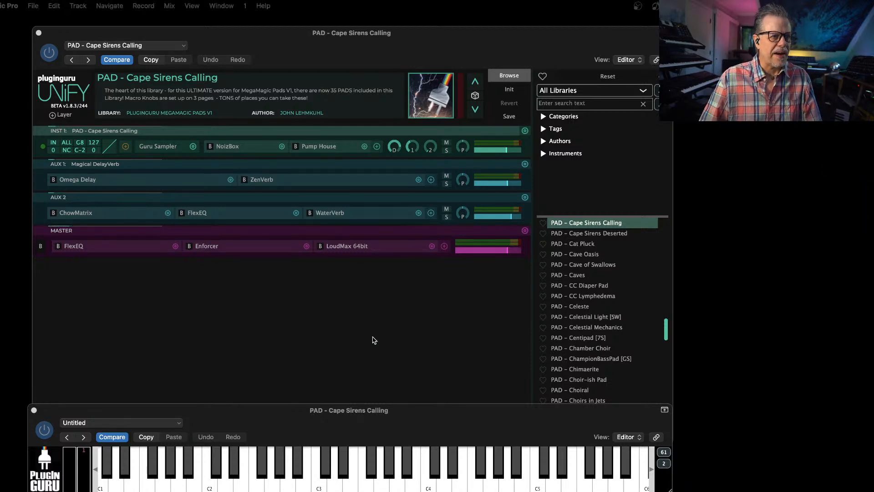
Step: Hide the plug-in header of the Unify window and move the window slightly lower
left_click(352, 326)
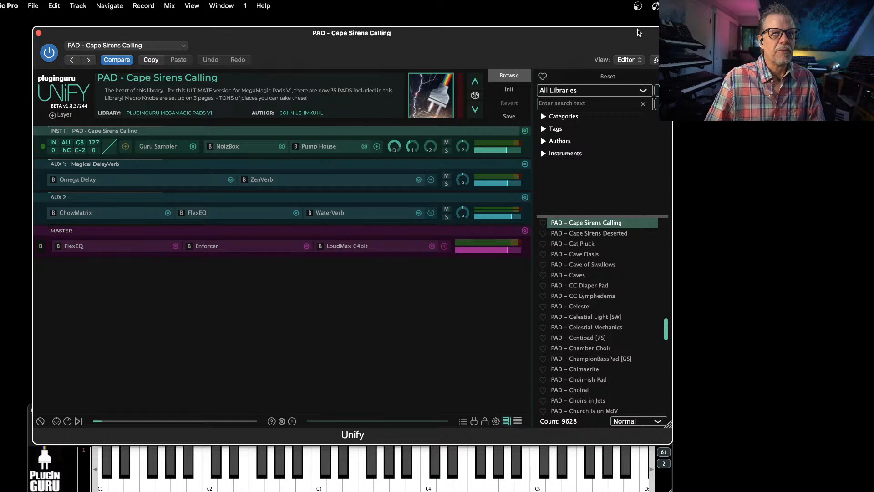
left_click(666, 33)
left_click_drag(629, 30, 628, 58)
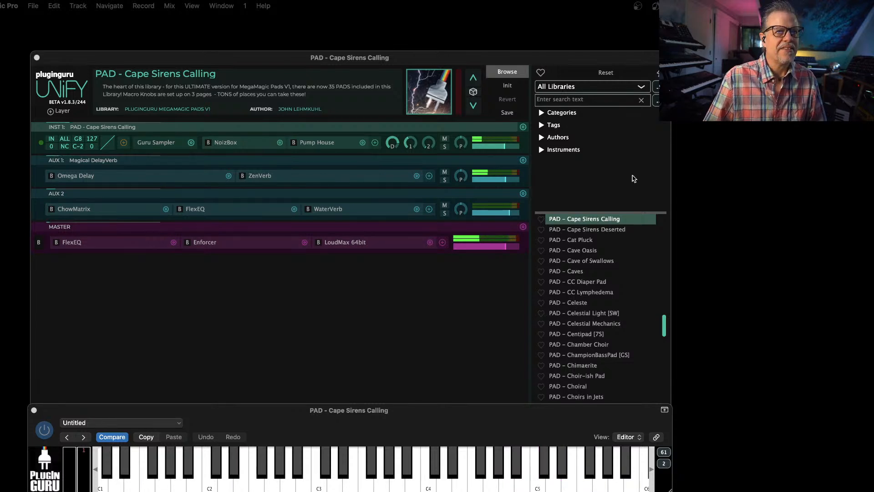
Step: Limit the Unify preset browser to the PlugInGuru MegaMagic Keys library and look through its KEY presets
left_click(565, 87)
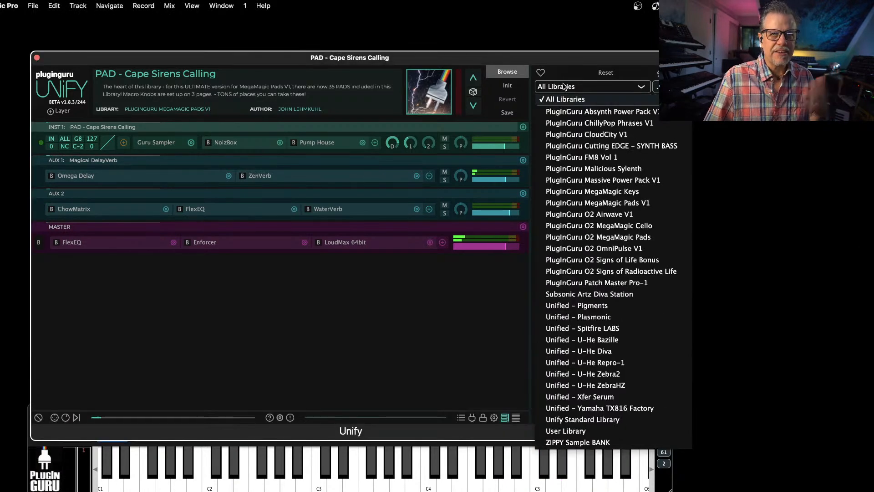
left_click(600, 192)
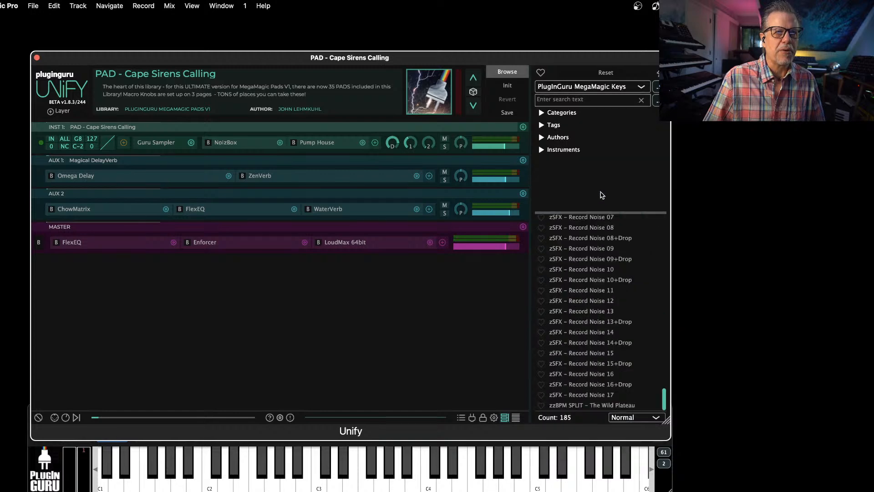
scroll(599, 317, "up", 15)
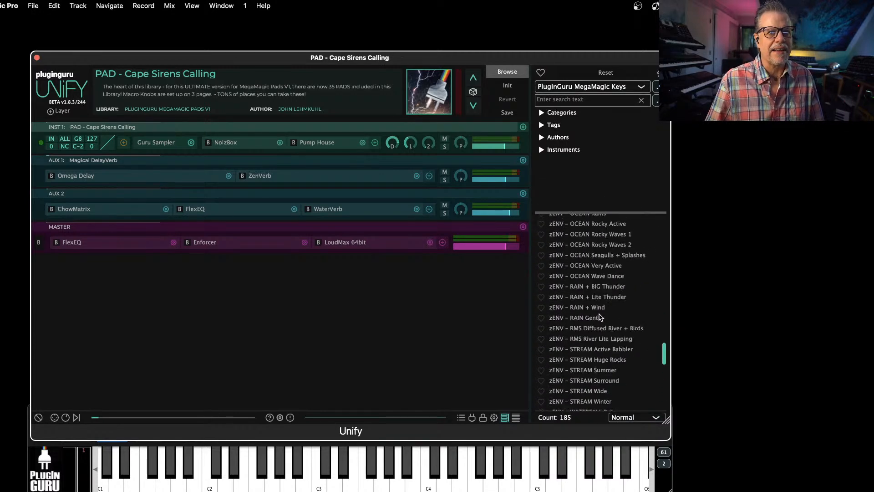
scroll(600, 317, "up", 5)
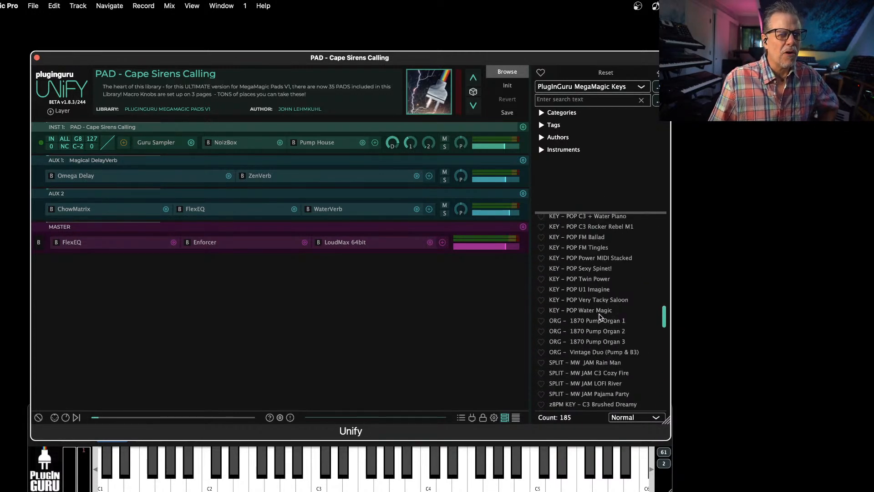
scroll(600, 318, "up", 1)
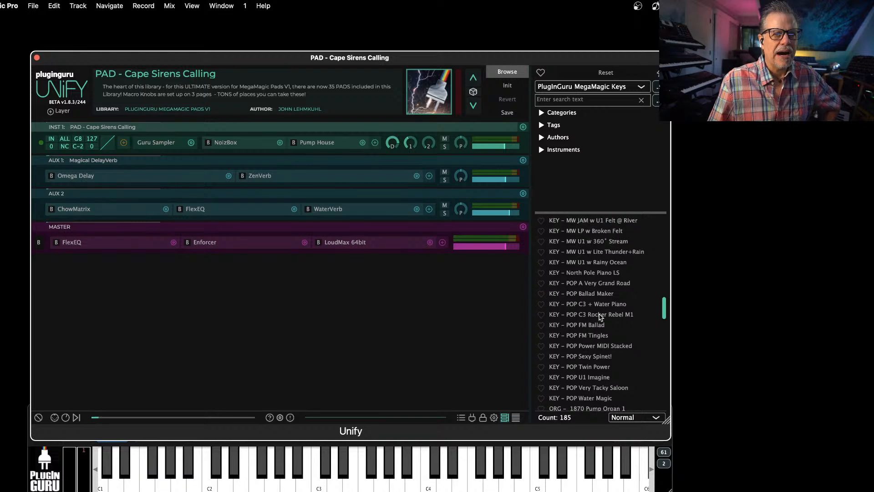
scroll(600, 318, "up", 5)
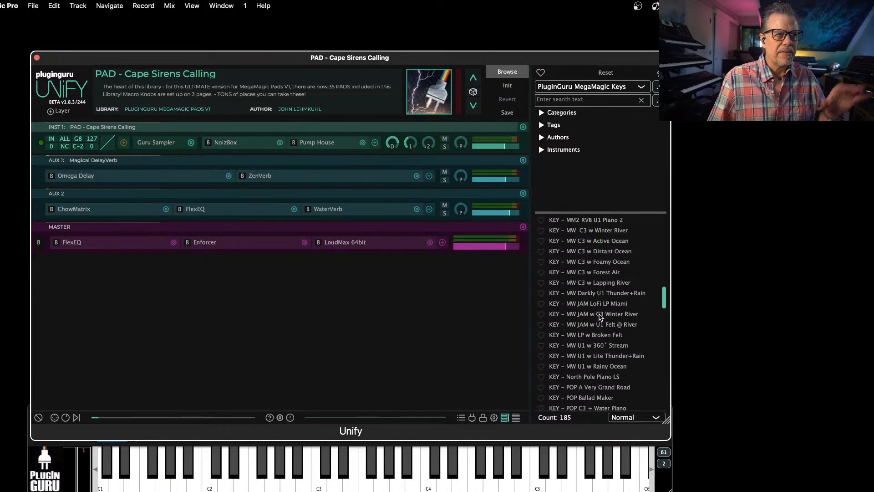
scroll(600, 318, "up", 2)
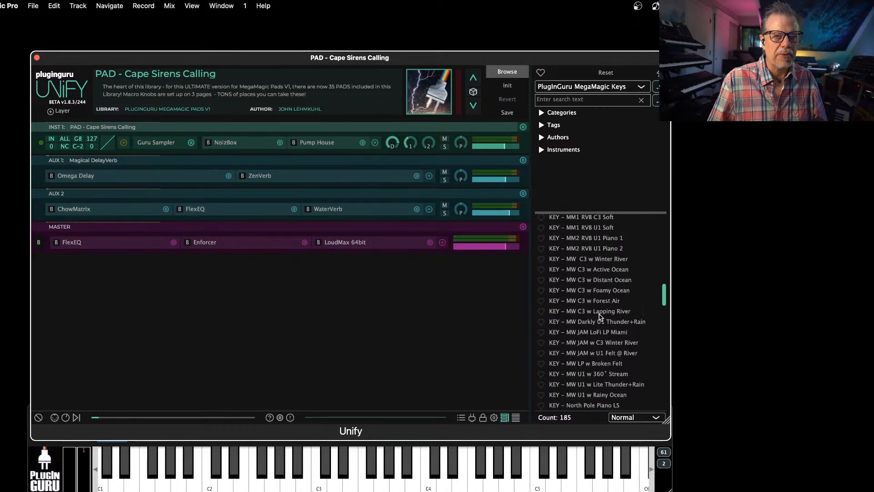
scroll(600, 317, "up", 2)
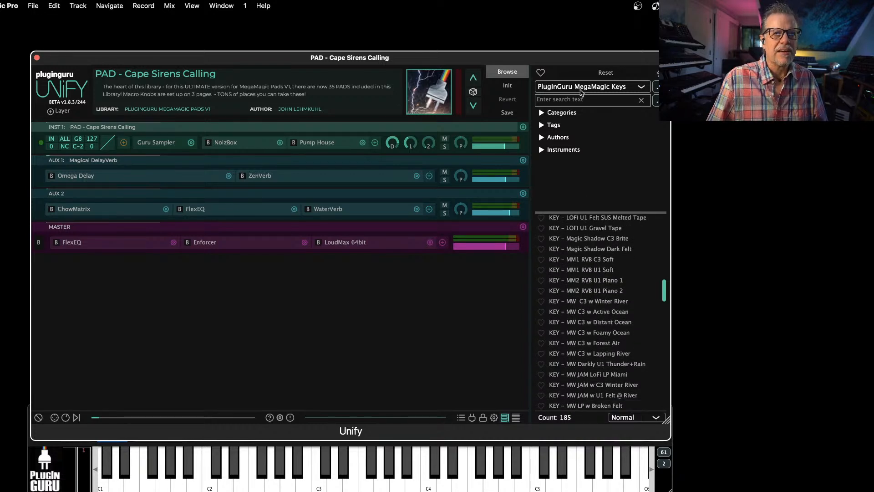
Step: Search the PlugInGuru MegaMagic Keys presets for "lofi"
left_click(576, 101)
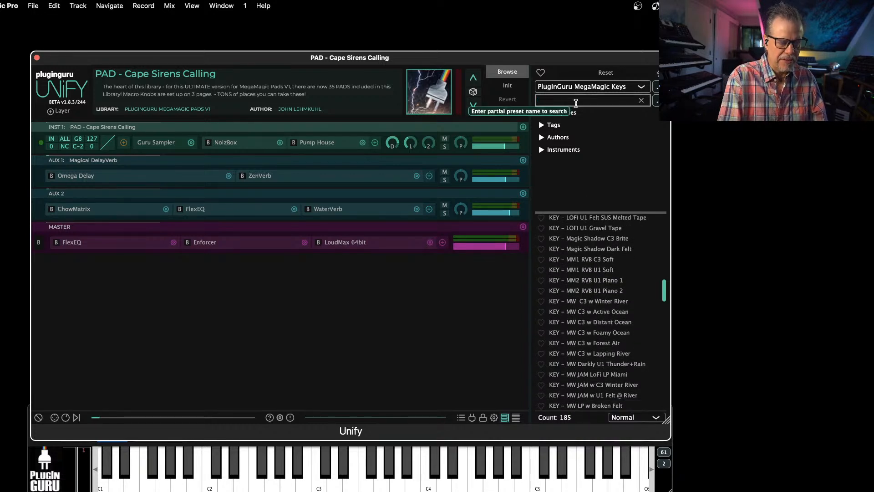
type("fofi")
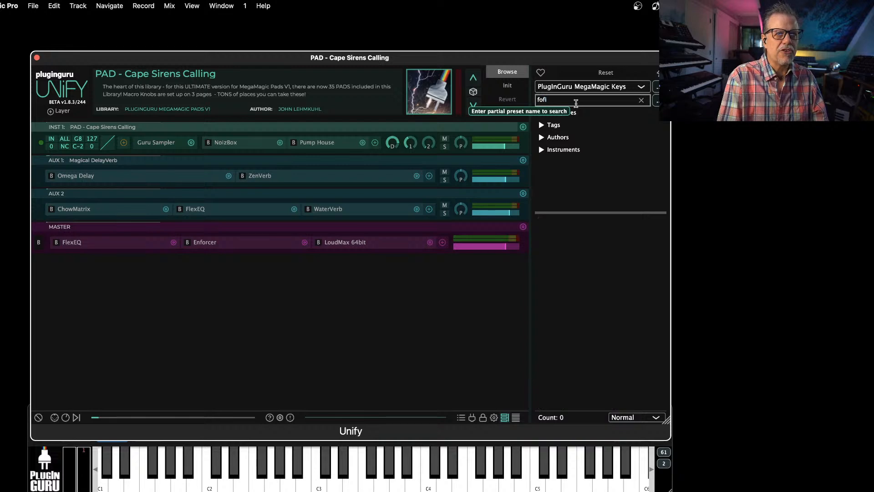
key("BackSpace")
key("BackSpace")
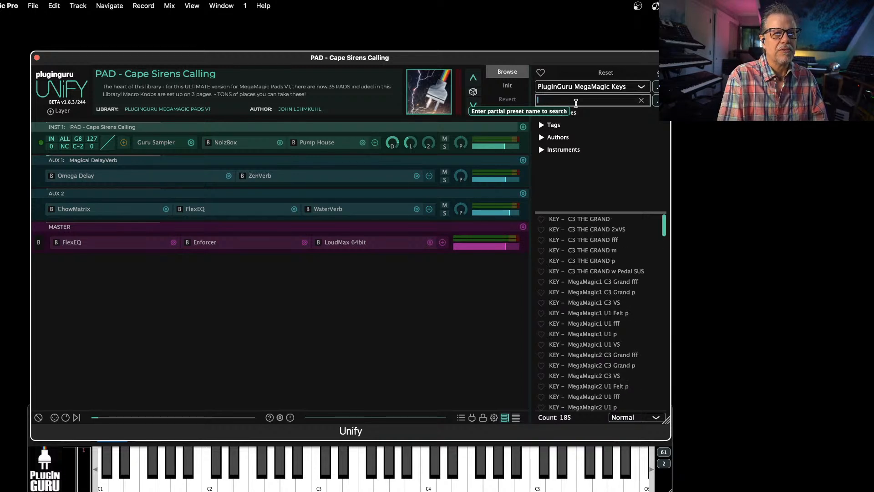
type("lofi")
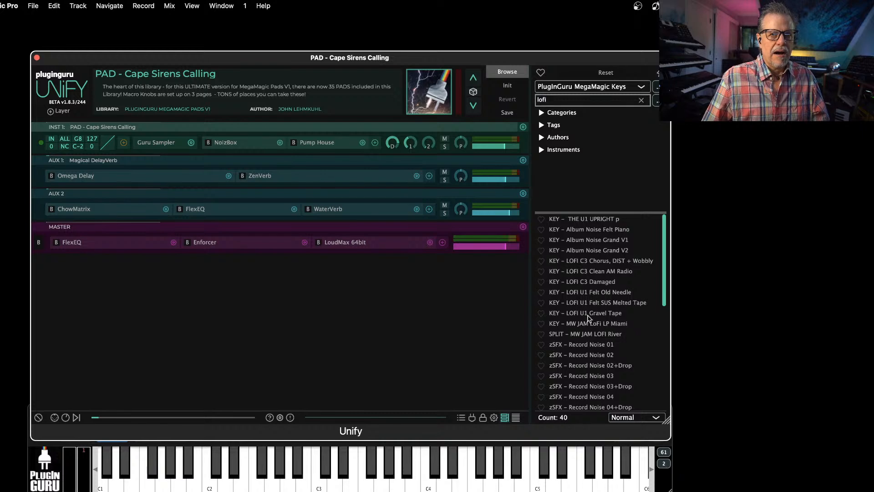
Step: Audition the LOFI U1 Gravel Tape, LOFI U1 Felt Old Needle, LOFI C3 Clean AM Radio, Album Noise Grand V1 and THE U1 UPRIGHT p presets
left_click(588, 315)
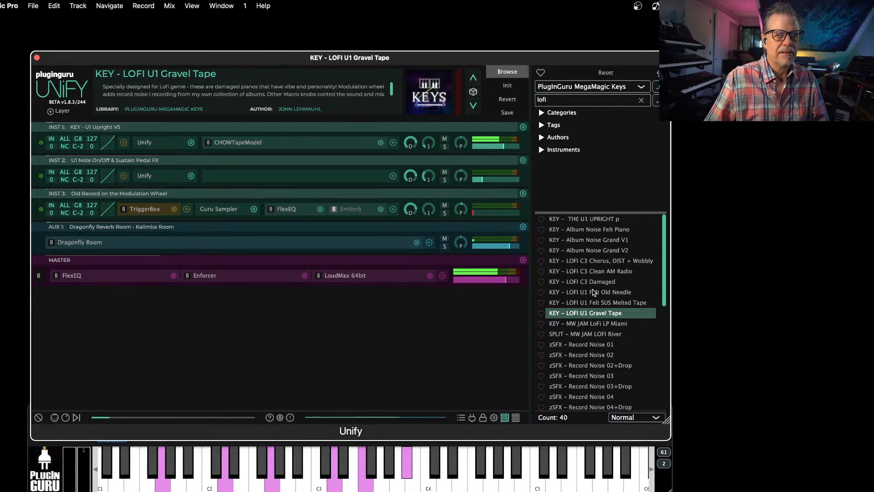
left_click(597, 292)
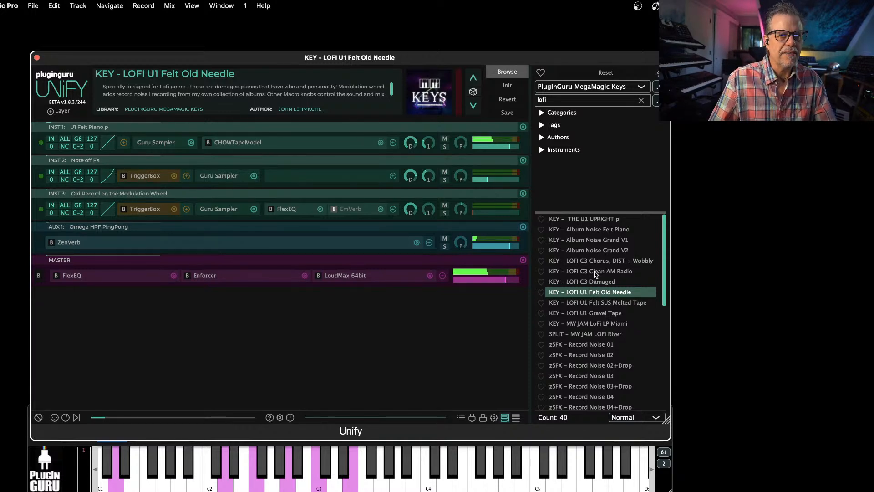
left_click(597, 272)
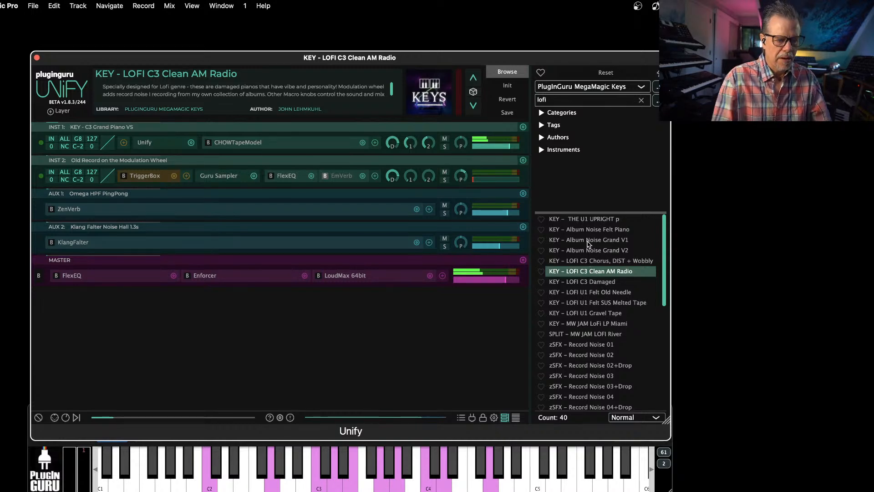
left_click(588, 240)
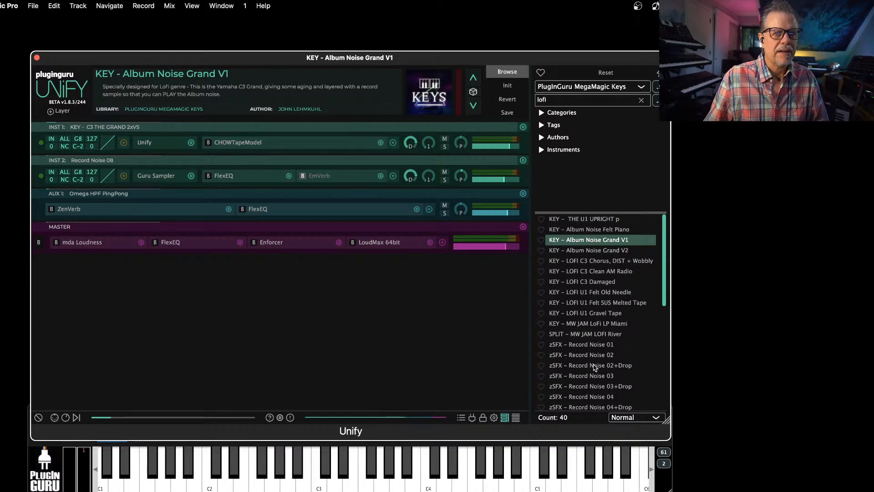
left_click(586, 220)
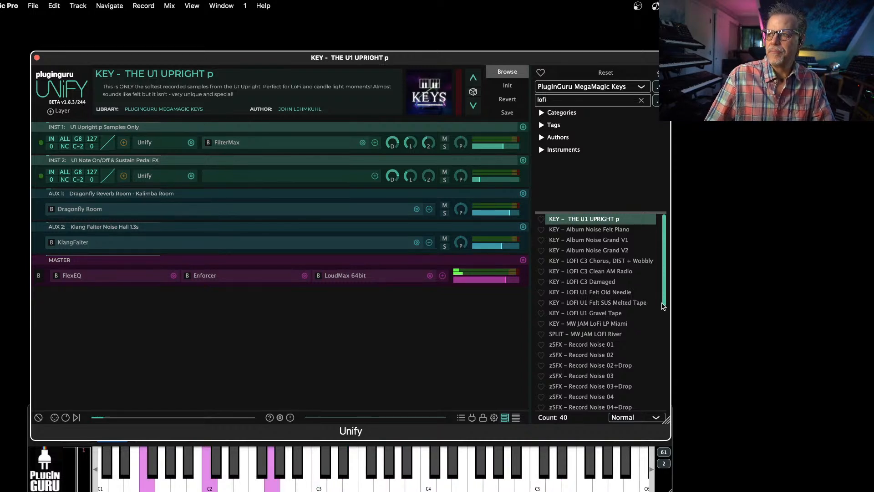
scroll(590, 374, "down", 10)
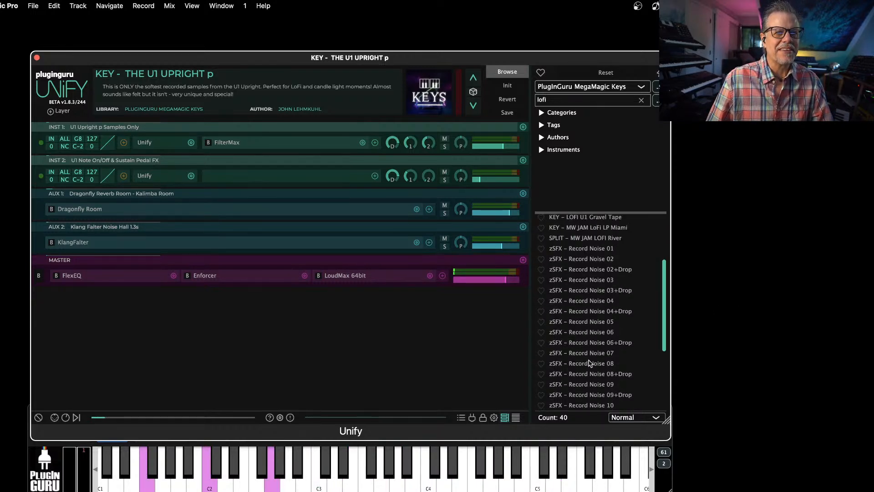
scroll(587, 360, "up", 10)
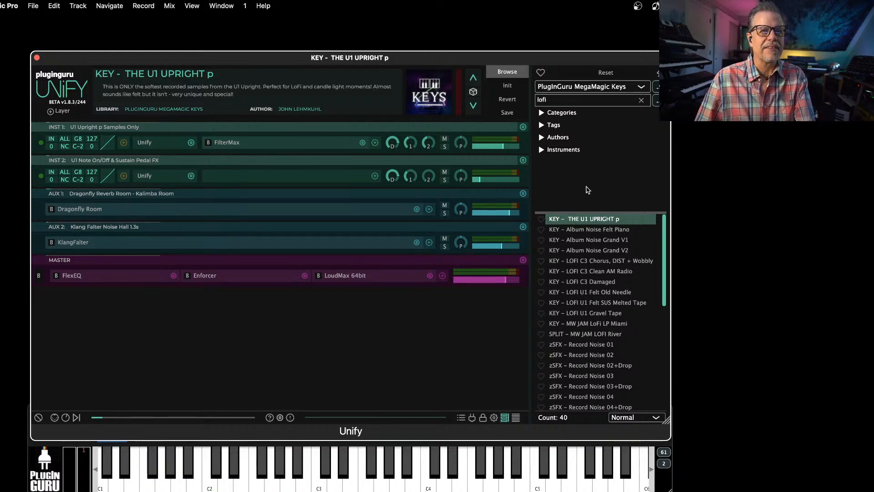
Step: Clear the preset search, try SPLIT - MW JAM C3 Cozy Fire, and load SPLIT - MW JAM Pajama Party
left_click(640, 101)
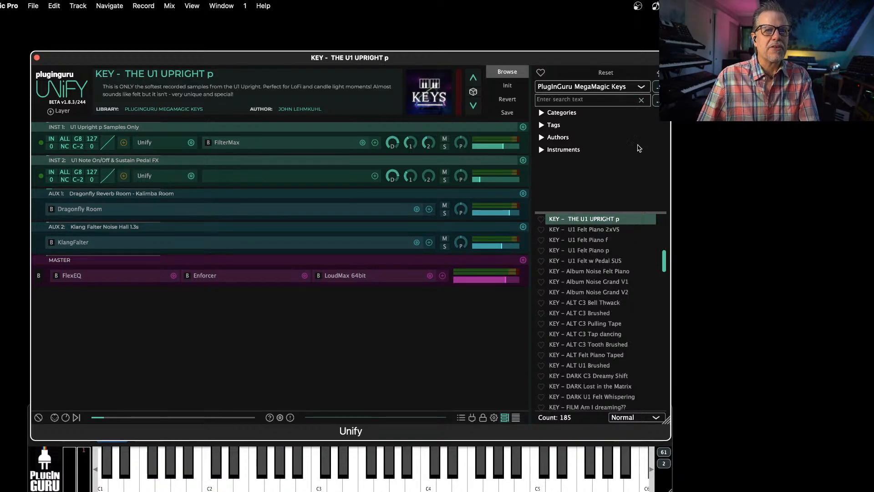
scroll(581, 362, "down", 20)
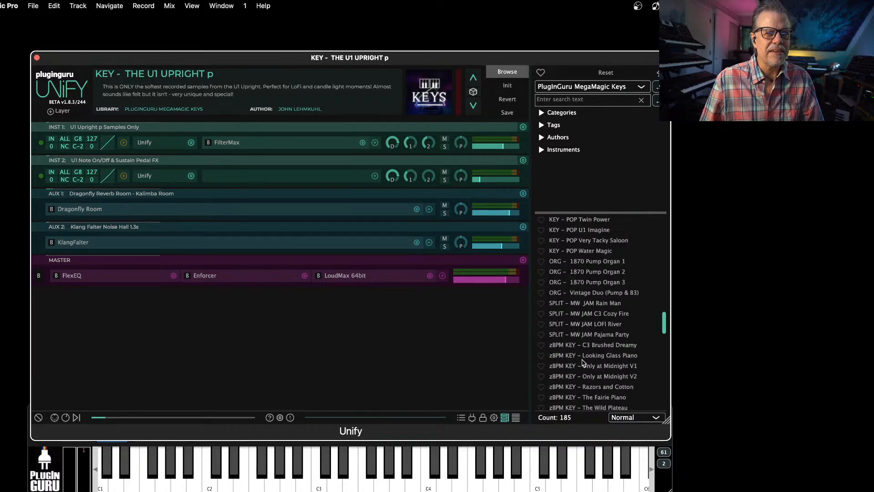
scroll(583, 363, "up", 3)
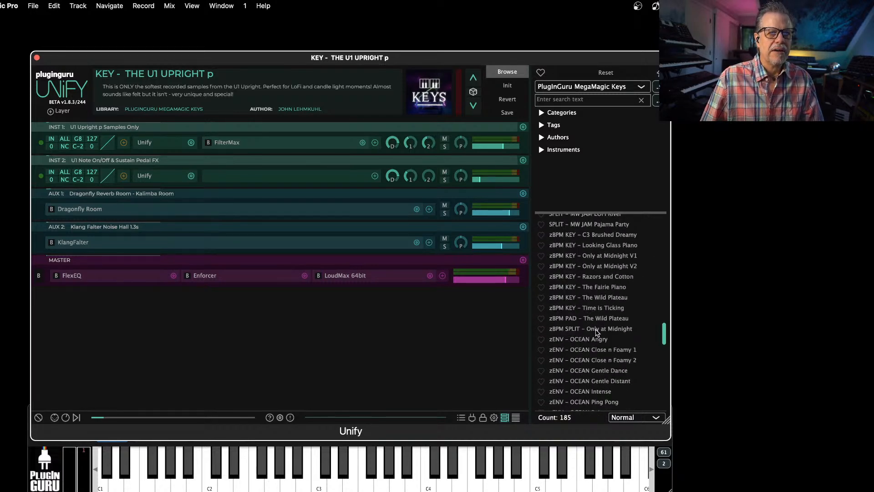
scroll(597, 333, "down", 4)
scroll(597, 333, "up", 7)
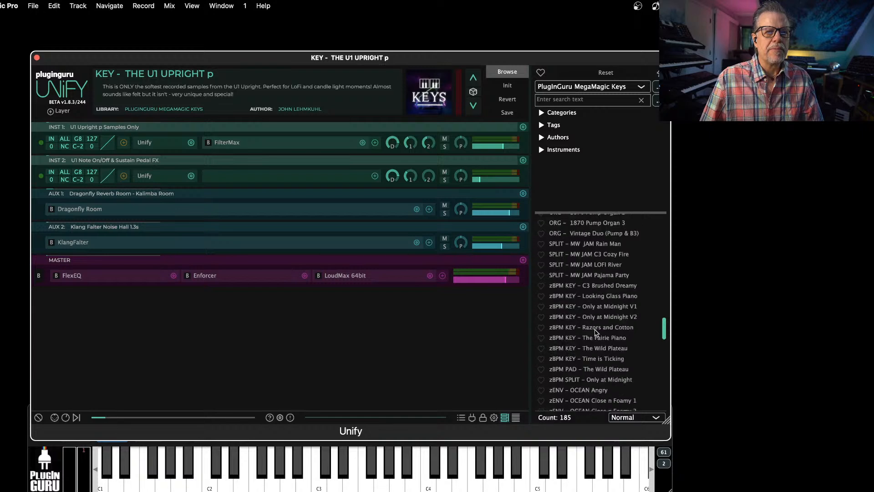
scroll(596, 332, "up", 1)
scroll(595, 333, "down", 1)
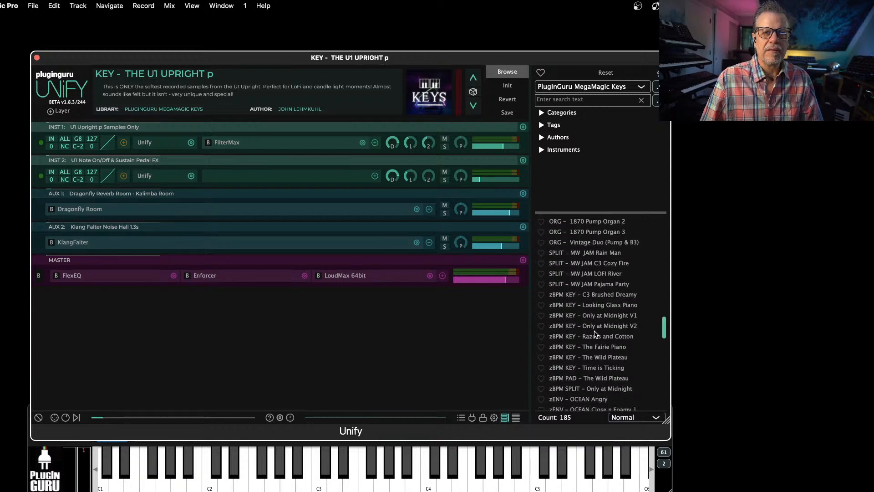
scroll(601, 344, "up", 1)
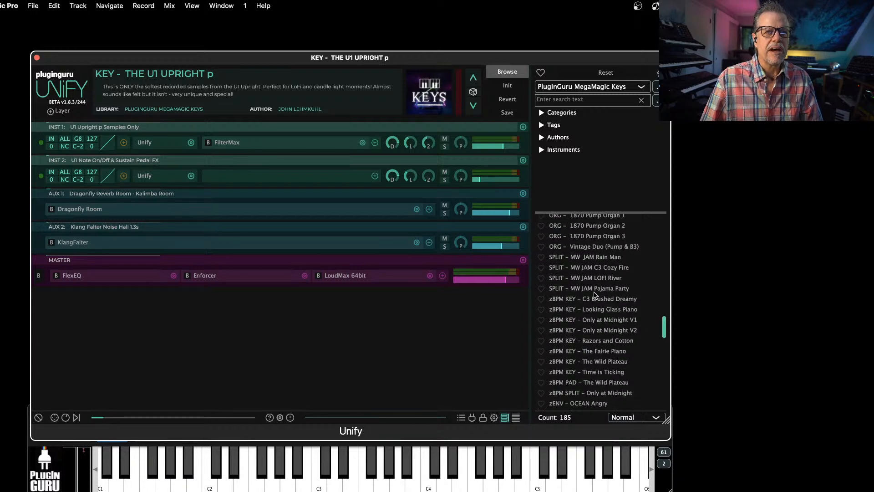
left_click(586, 268)
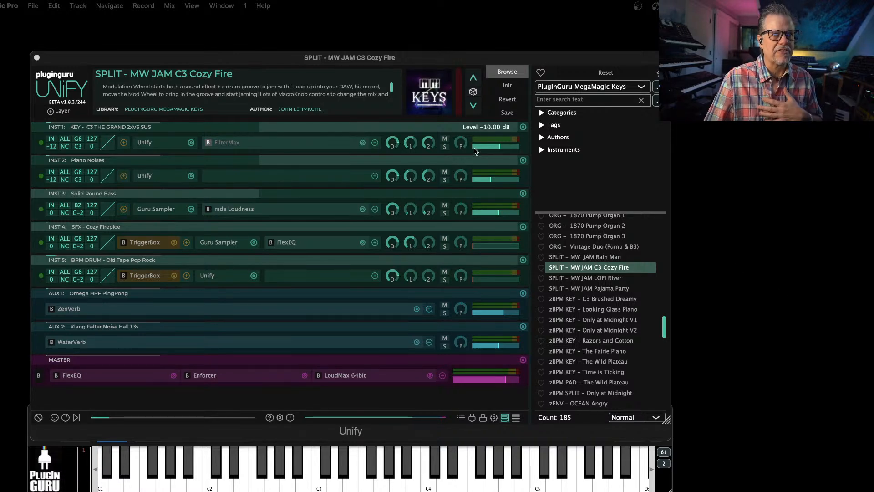
left_click(594, 287)
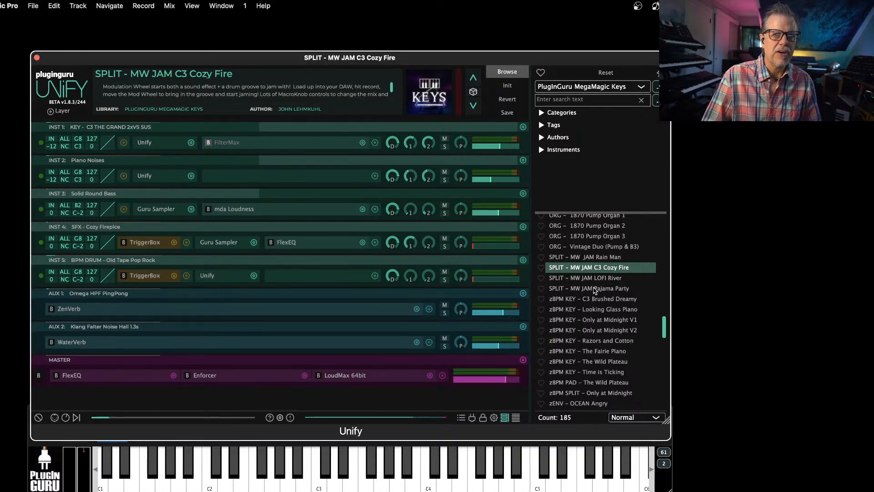
left_click(601, 292)
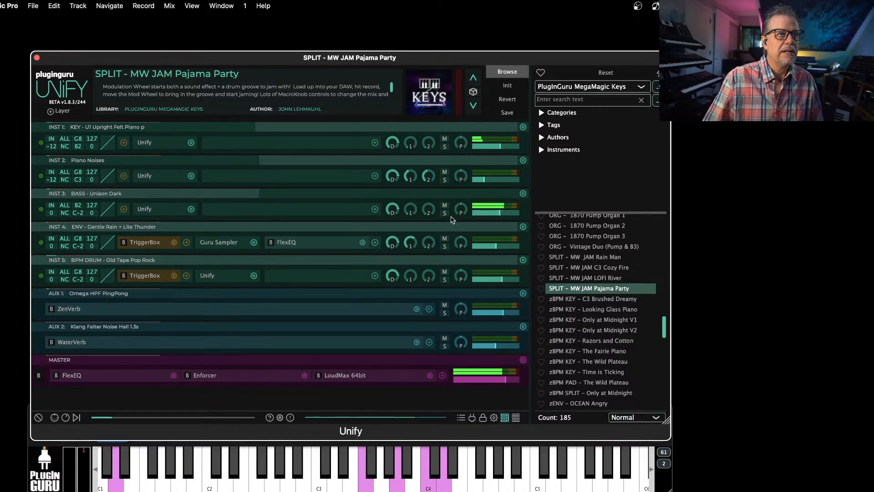
Step: Add an instrument layer running Karanyi Sounds LoFi Keys to the Pajama Party preset and set its lowest key to C3
left_click(71, 111)
mouse_move(105, 118)
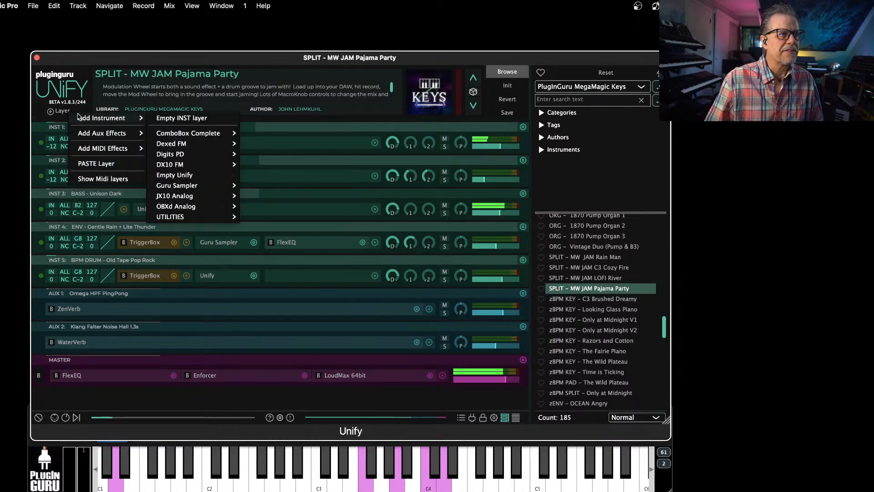
left_click(191, 118)
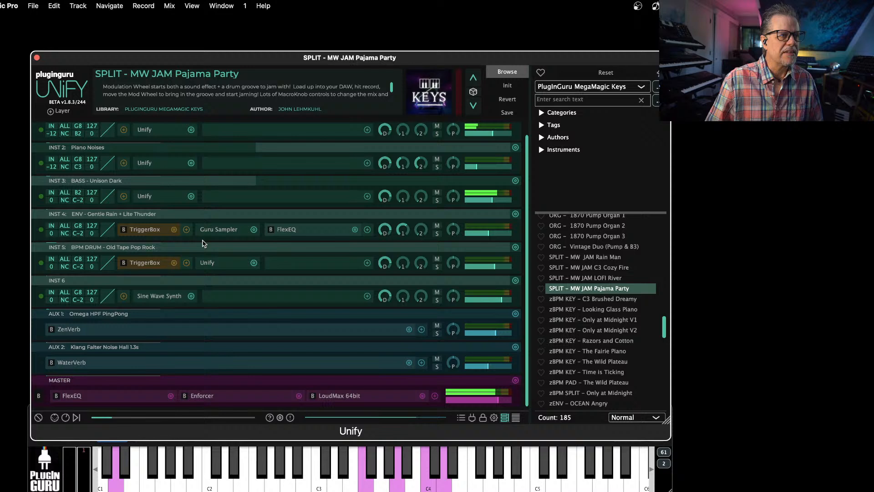
left_click(192, 296)
mouse_move(273, 276)
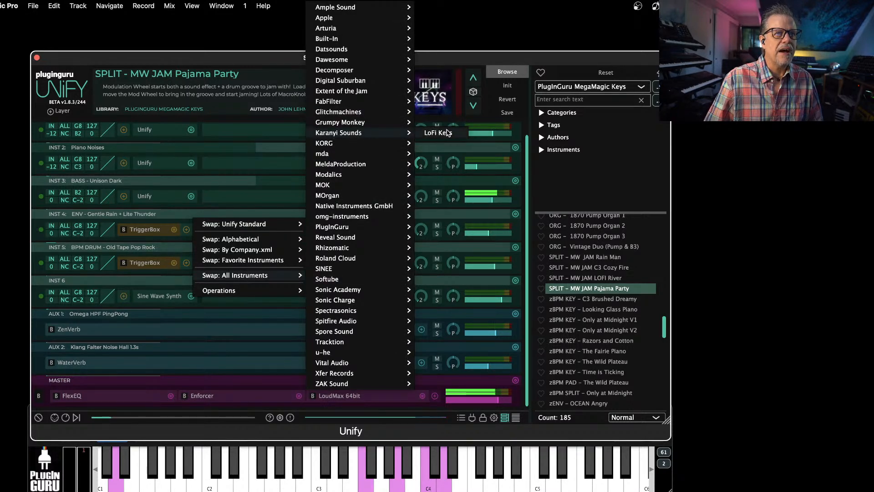
left_click(447, 134)
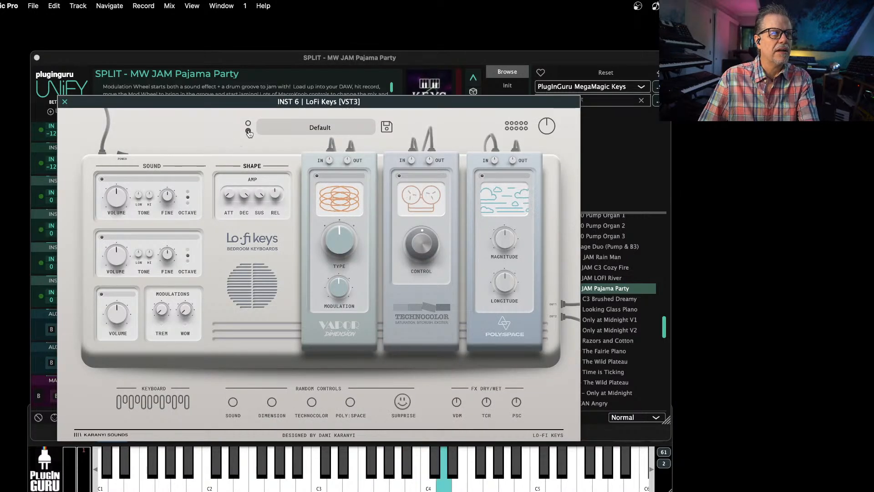
left_click(65, 102)
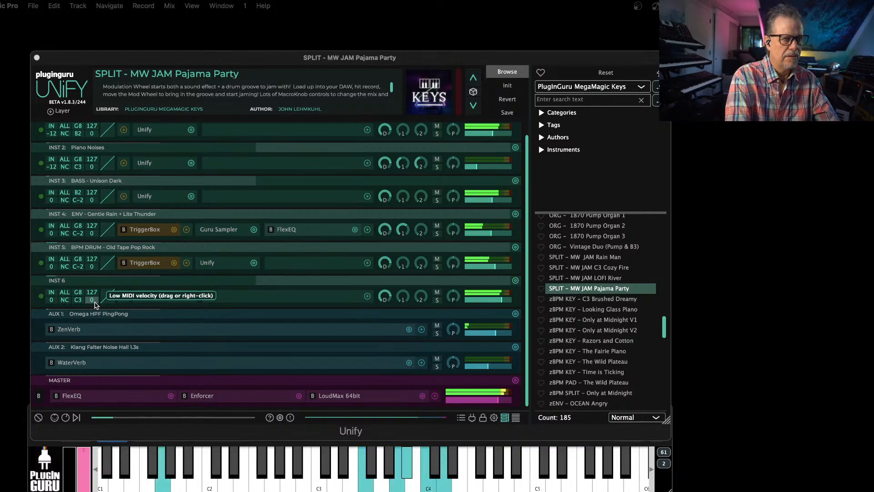
Step: Step the LoFi Keys layer through its presets, past Classic Studio EP and Fading Memories, to KEYS _ LOFI WURLY
left_click(151, 296)
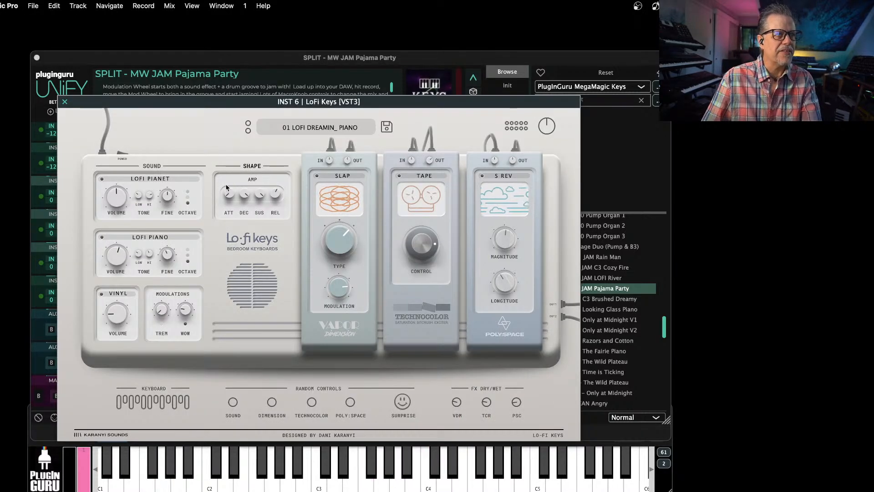
left_click(249, 132)
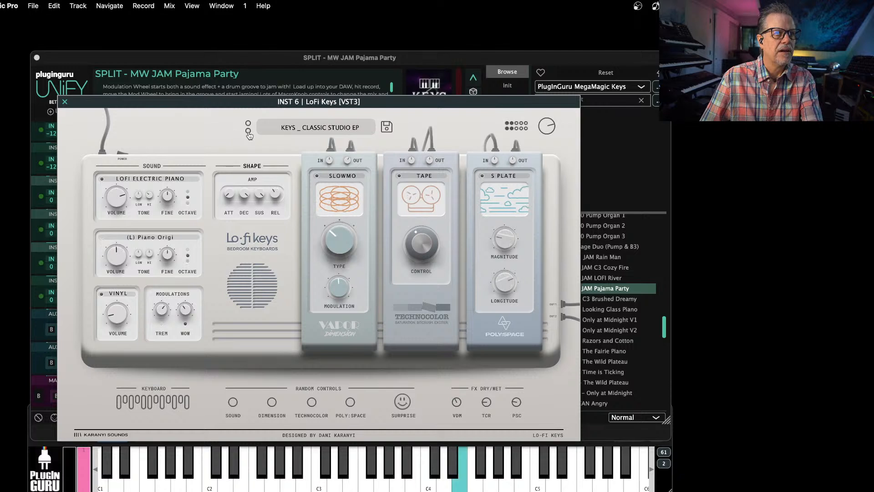
left_click(248, 132)
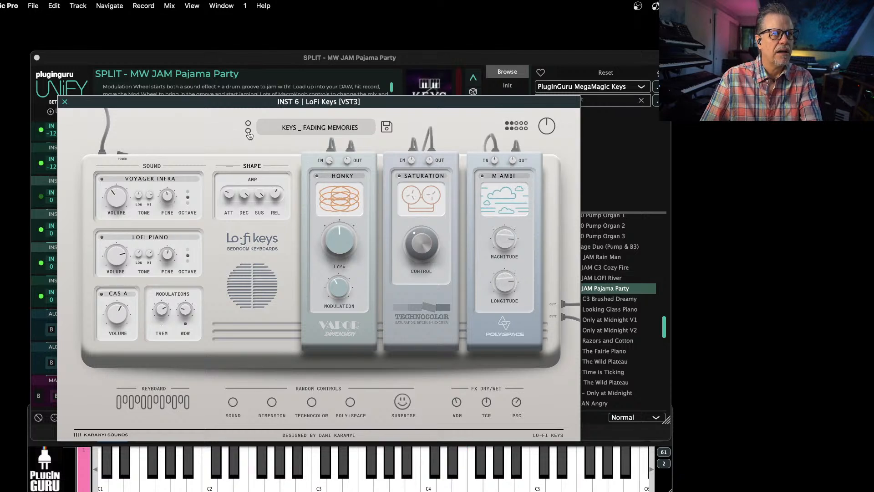
left_click(248, 132)
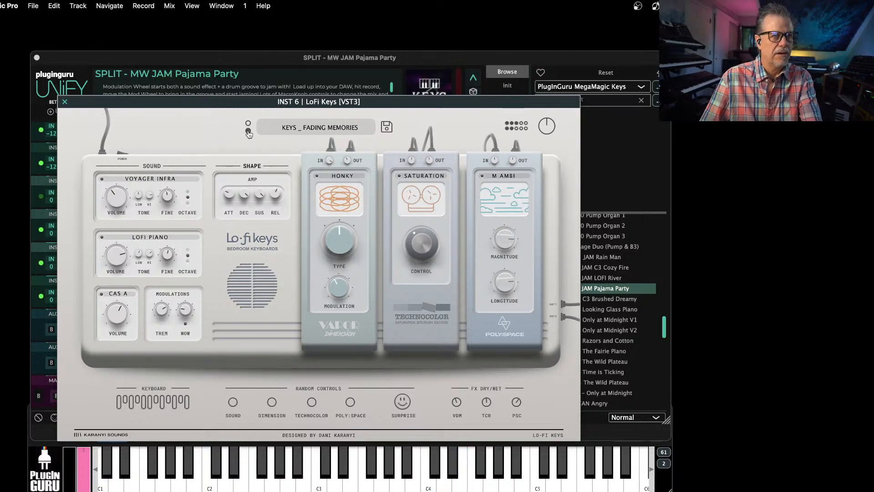
left_click(249, 132)
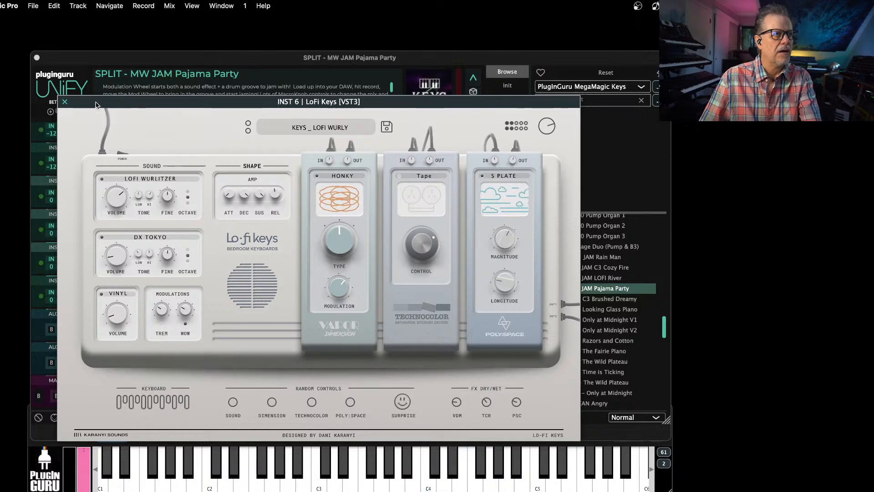
left_click(64, 102)
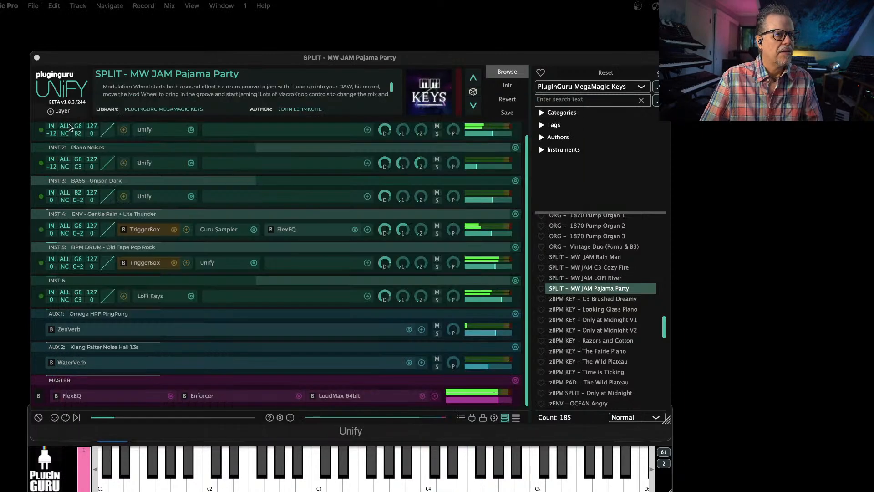
Step: Transpose the LoFi Keys layer by -12 semitones and switch it to the KEYS _ MYLO EP preset
left_click(51, 301)
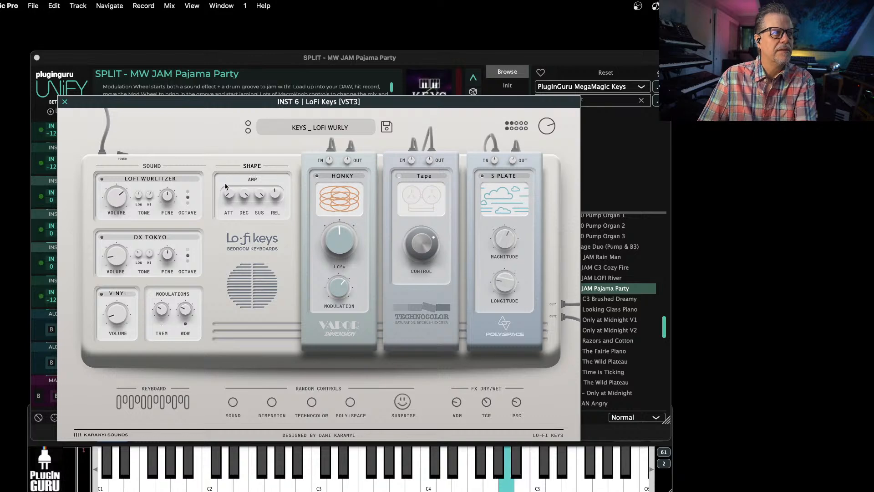
left_click(248, 131)
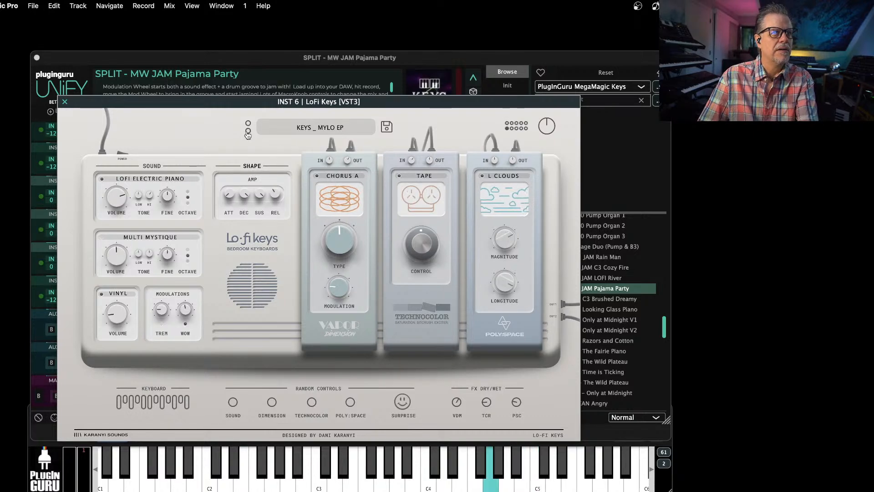
left_click(65, 102)
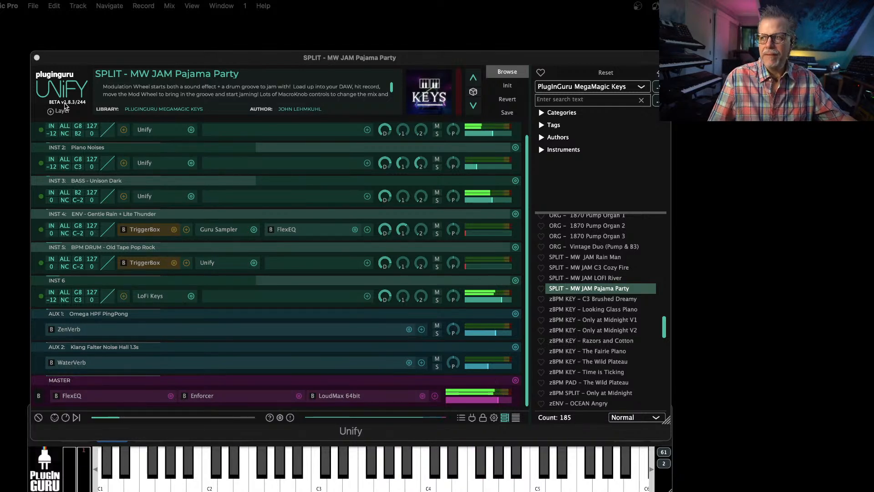
Step: Bring the on-screen keyboard's plug-in window in front of the Unify window
key("super+grave")
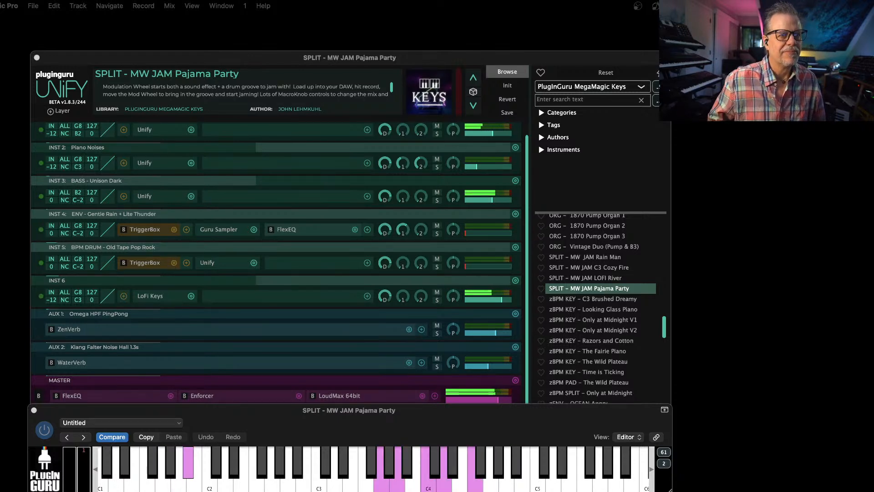
Step: Switch to the Chrome browser and bring its window showing the pluginguru.com homepage over the Unify window
left_click(614, 58)
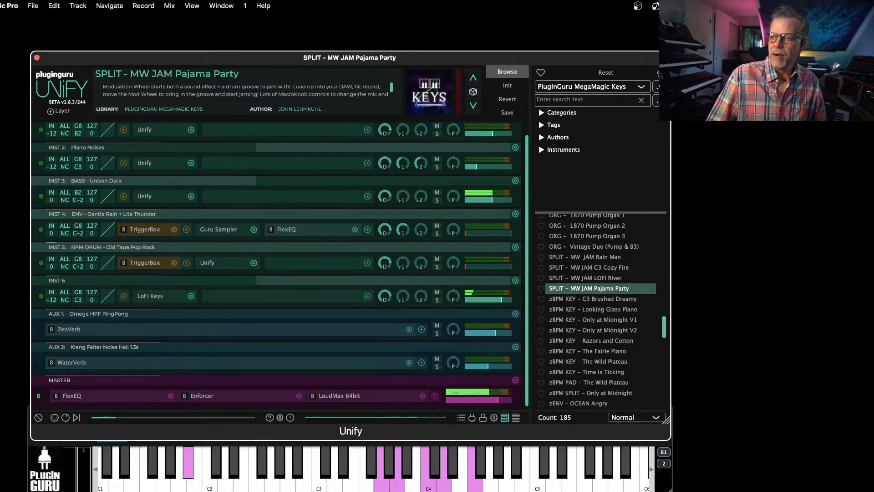
key("super+Tab")
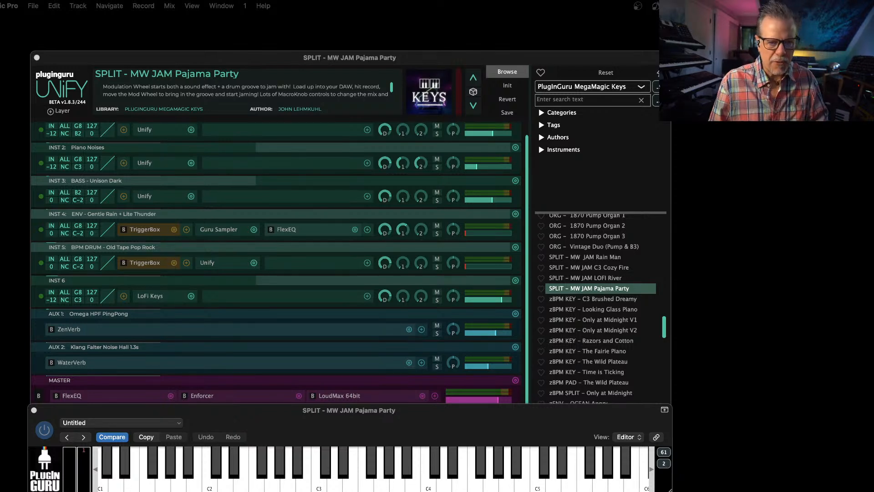
key("super+Tab")
key("super+Tab")
key("super+Tab")
key("super+Tab")
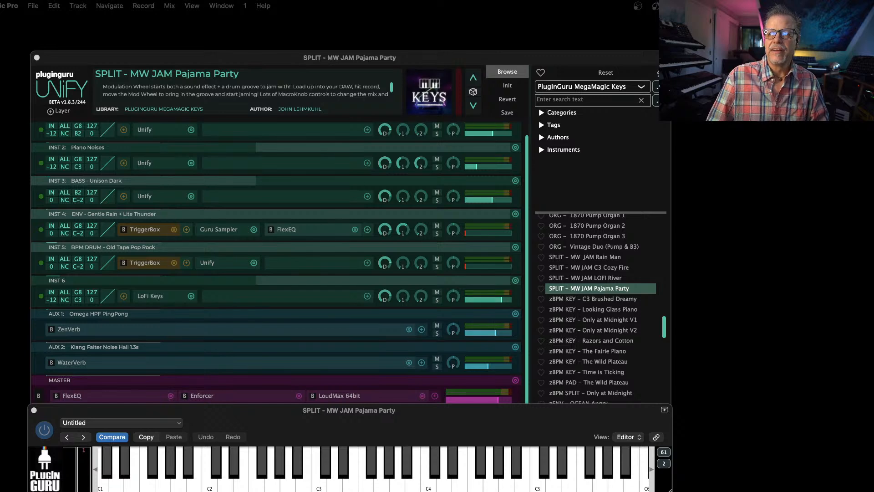
left_click_drag(873, 44, 369, 34)
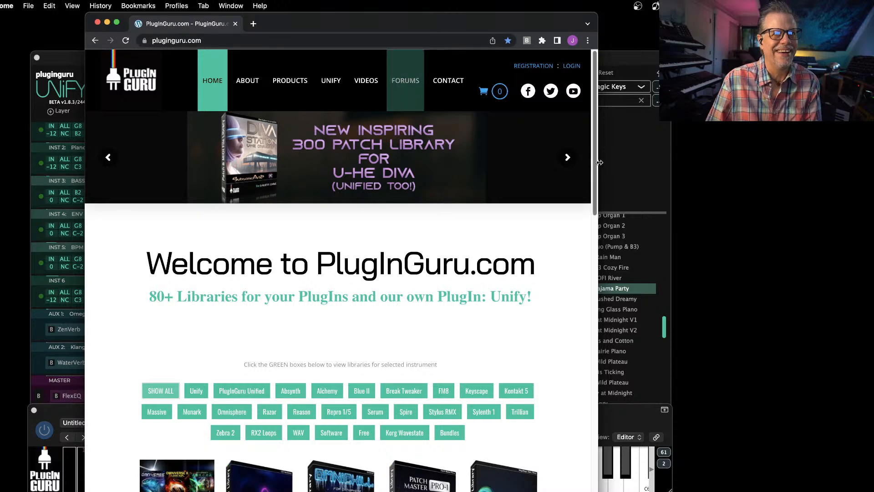
Step: Advance the homepage banner to the MegaMagic Pads free update offer and open its product page
left_click(568, 158)
left_click(568, 159)
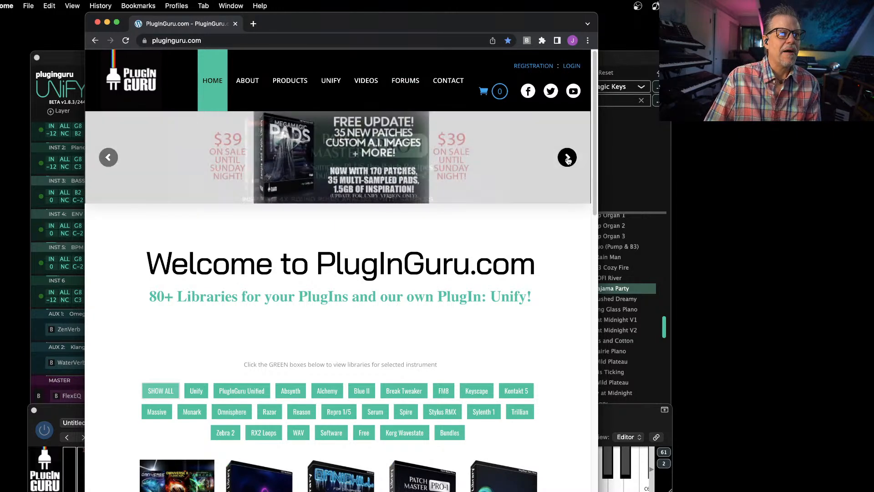
left_click(345, 180)
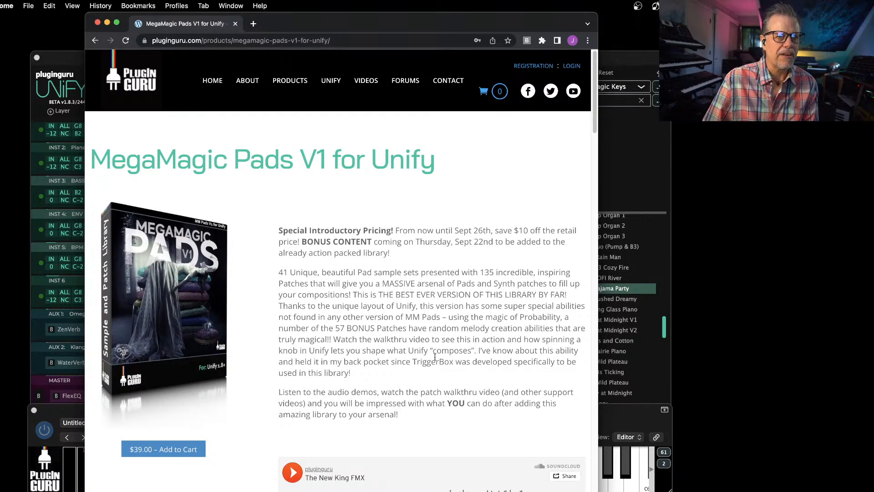
Step: Review the MegaMagic Pads V1 for Unify page down to its walkthrough video, and hide the browser to return to Unify
scroll(433, 359, "down", 15)
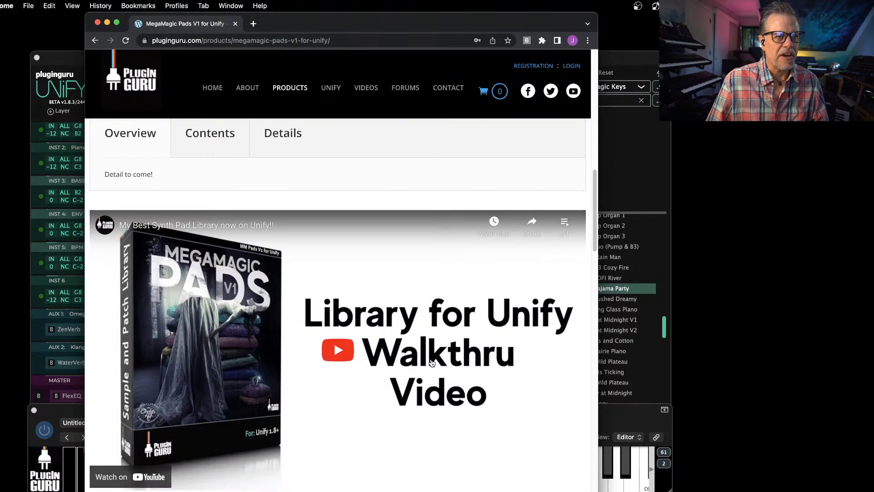
scroll(418, 319, "up", 5)
scroll(415, 308, "up", 10)
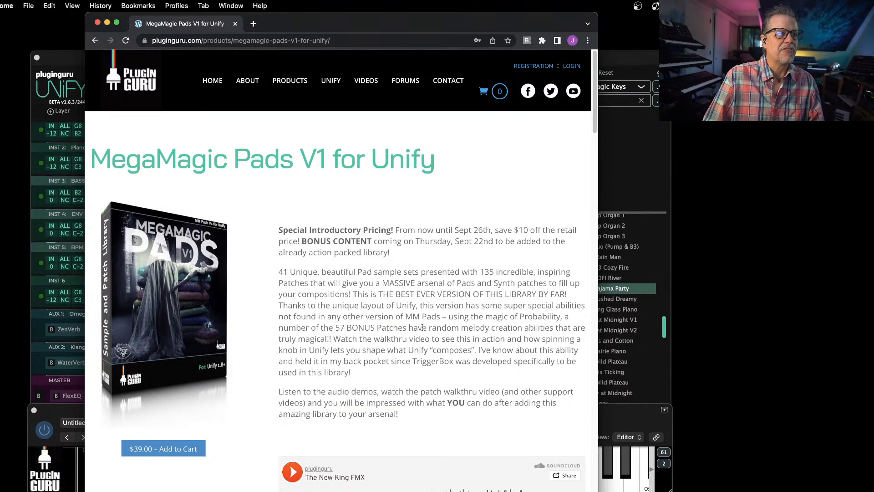
key("super+h")
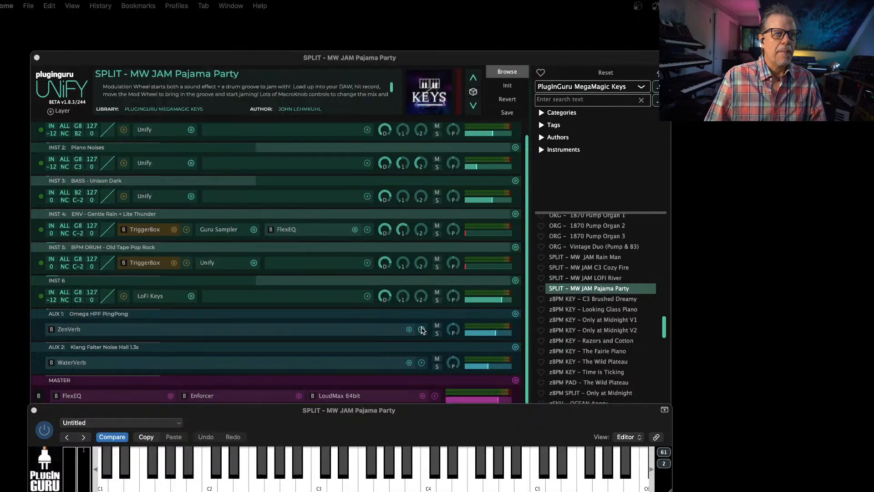